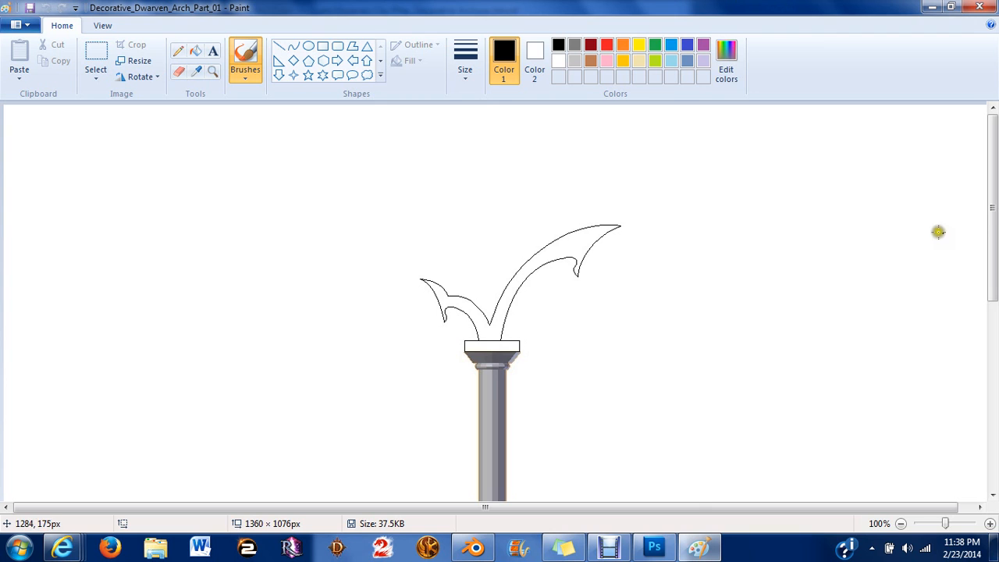
# Review the decorative arch reference drawing in Paint and switch back to Blender.
pyautogui.click(994, 221)
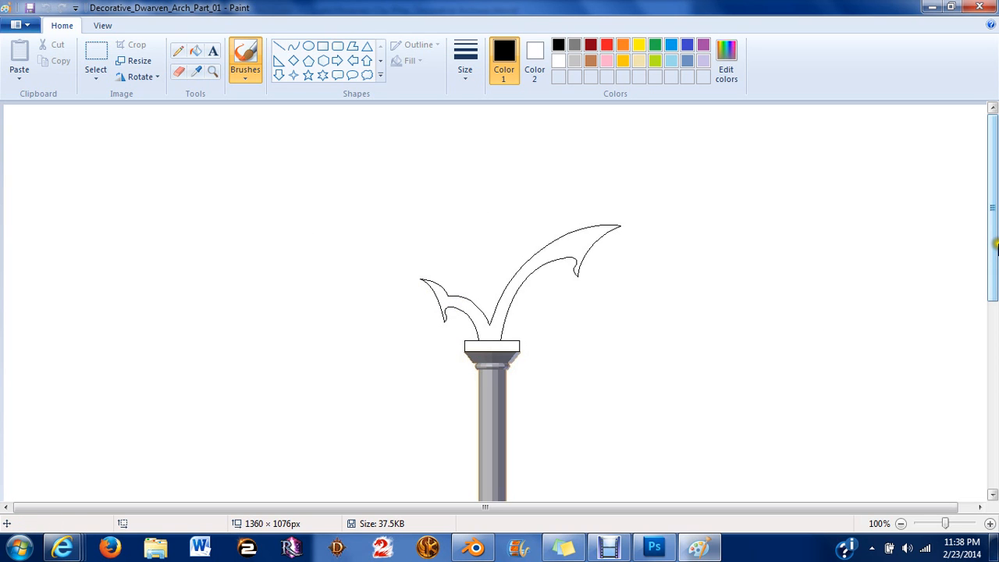
pyautogui.moveTo(997, 234); pyautogui.dragTo(930, 305)
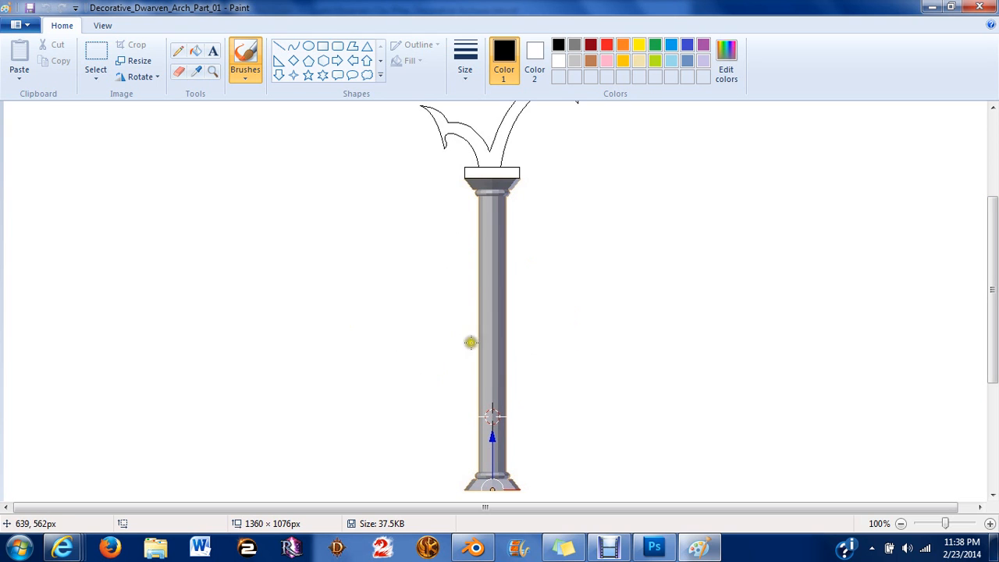
pyautogui.click(490, 540)
pyautogui.scroll(-5, 414, 152)
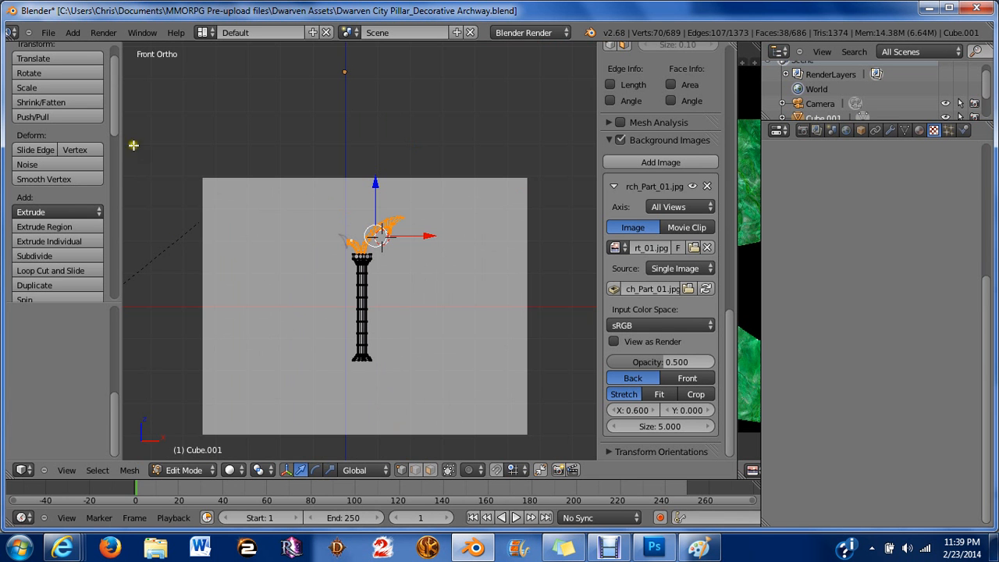
pyautogui.click(686, 550)
pyautogui.scroll(3, 512, 234)
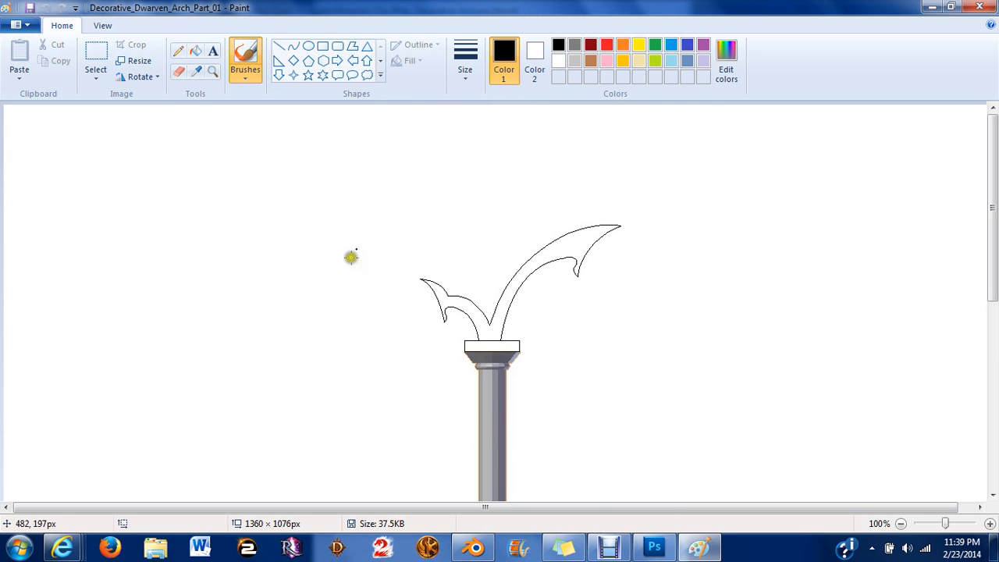
pyautogui.click(476, 541)
pyautogui.scroll(10, 430, 318)
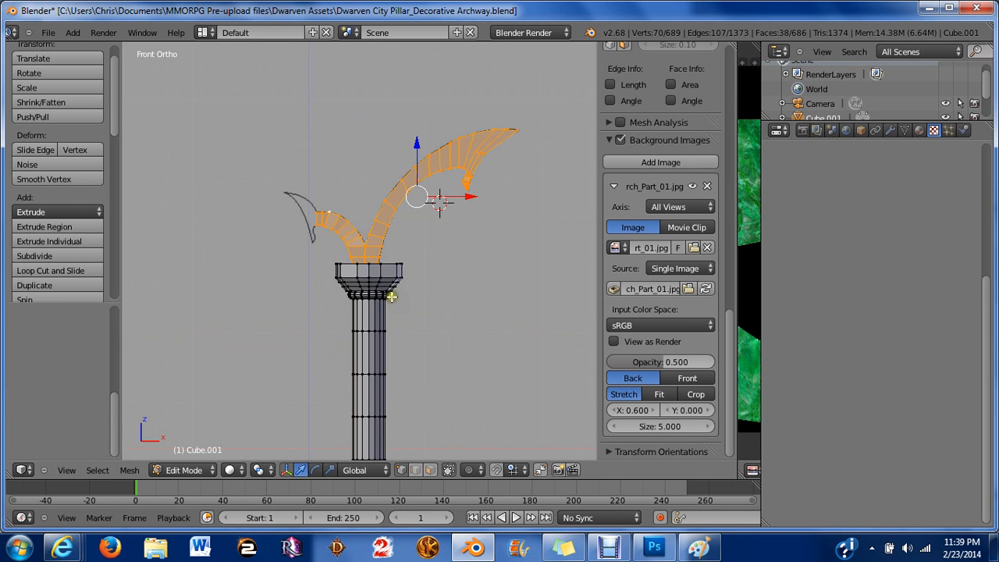
# Compare the arch mesh against the background reference image, briefly hiding and showing the object.
pyautogui.keyDown('shift'); pyautogui.moveTo(363, 248); pyautogui.dragTo(398, 212, button='middle'); pyautogui.keyUp('shift')
pyautogui.scroll(-3, 398, 180)
pyautogui.scroll(4, 412, 197)
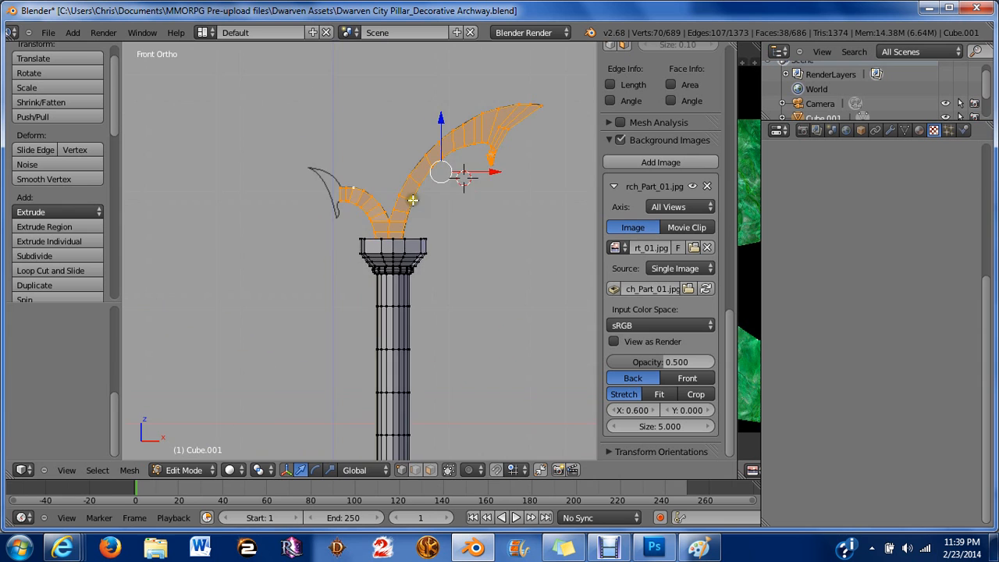
pyautogui.keyDown('shift'); pyautogui.moveTo(440, 172); pyautogui.dragTo(378, 276, button='middle'); pyautogui.keyUp('shift')
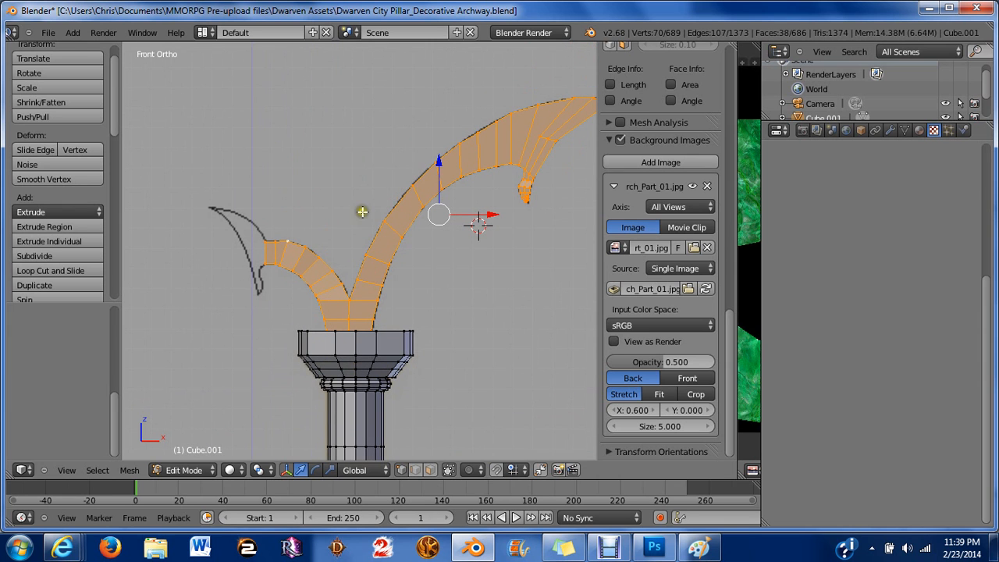
pyautogui.scroll(-1, 489, 306)
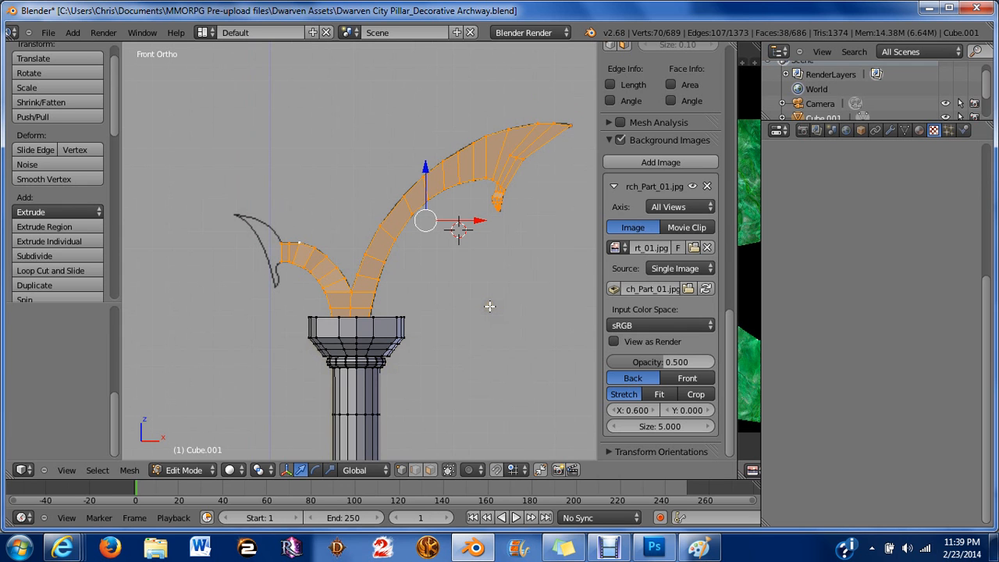
pyautogui.scroll(10, 636, 148)
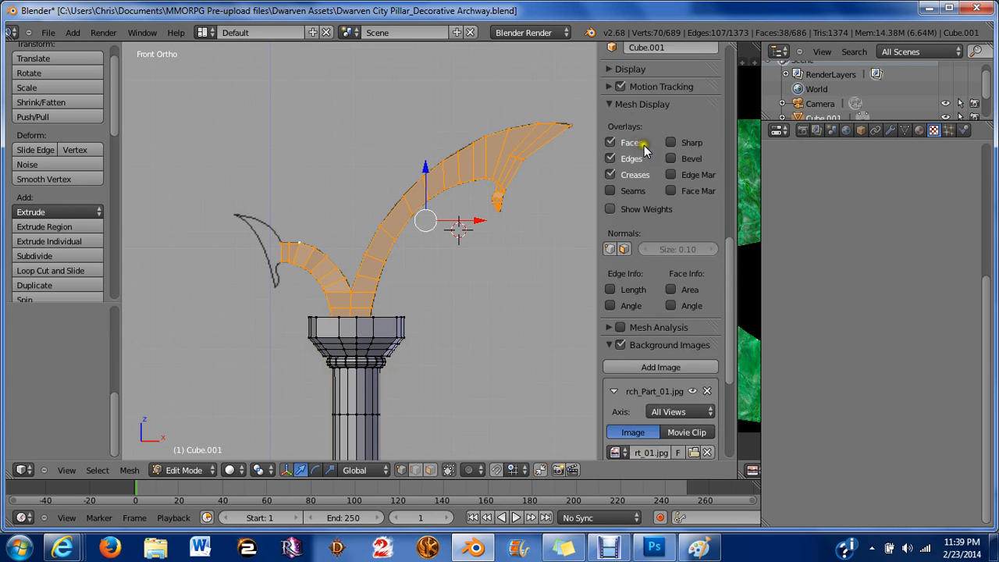
pyautogui.scroll(8, 639, 149)
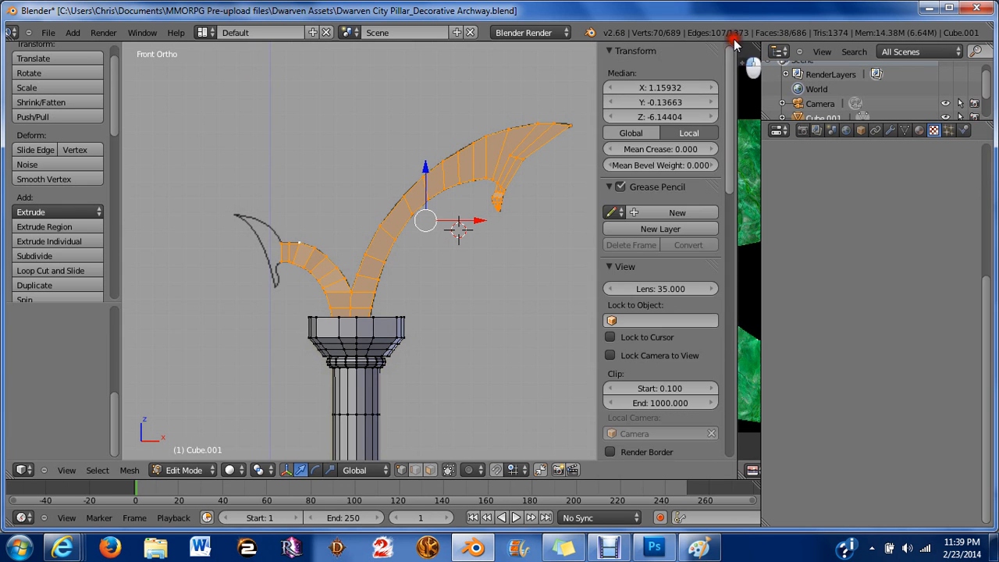
pyautogui.scroll(-2, 814, 92)
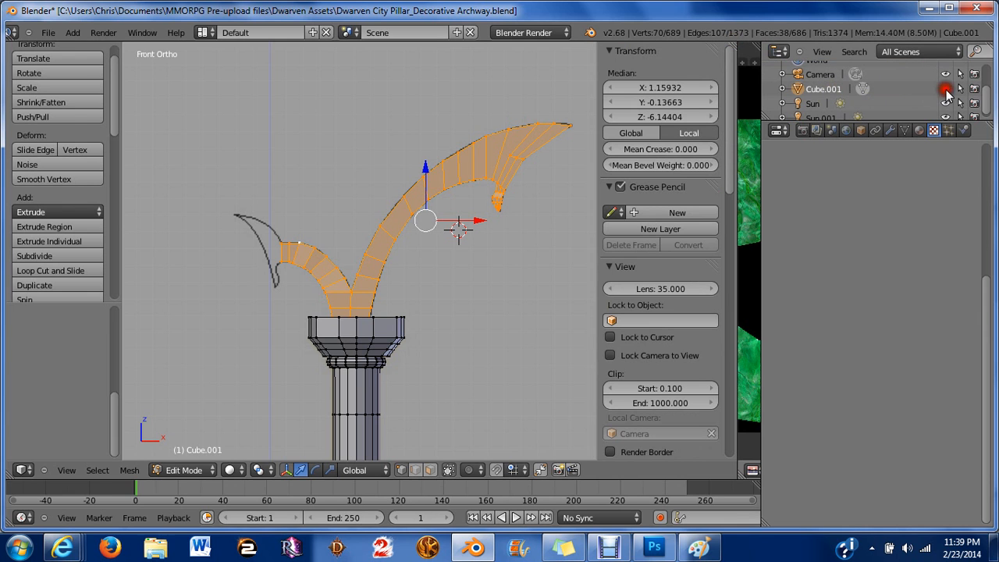
pyautogui.press('Tab')
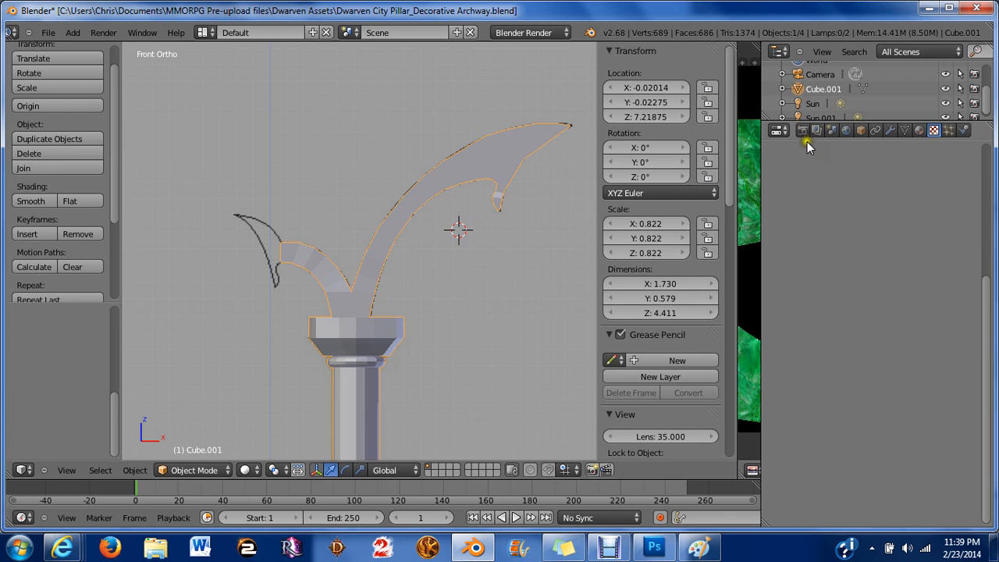
pyautogui.click(945, 91)
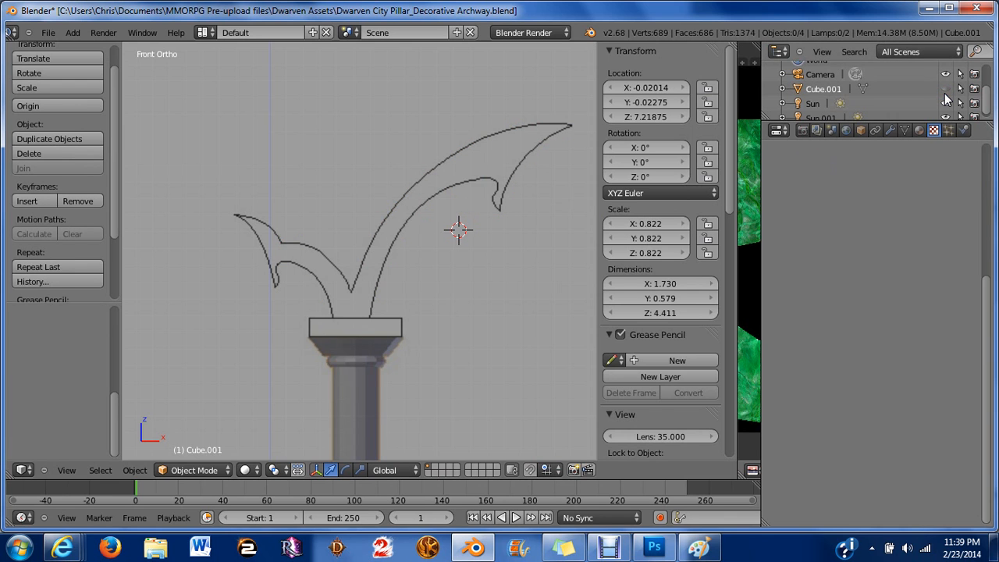
pyautogui.click(945, 90)
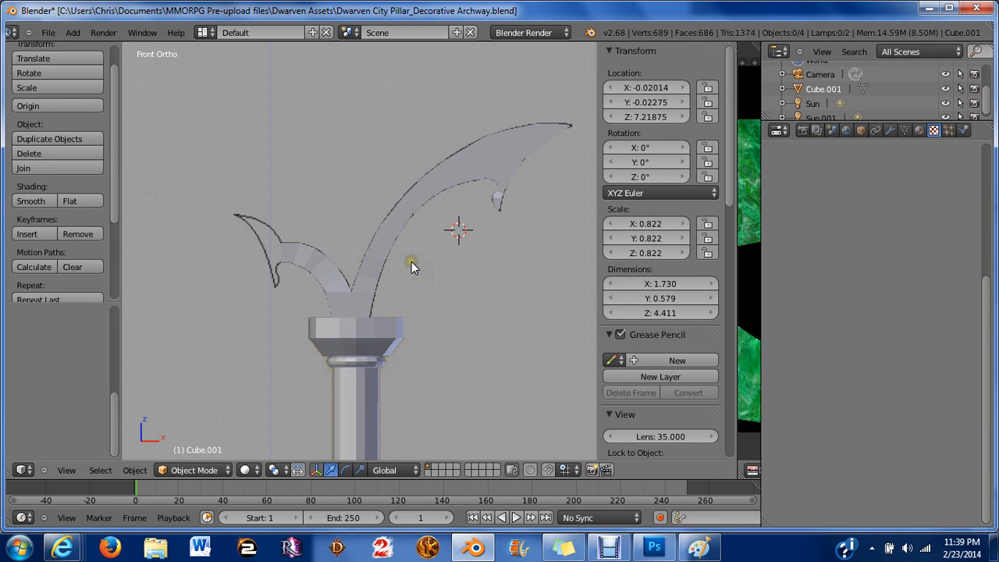
pyautogui.press('Tab')
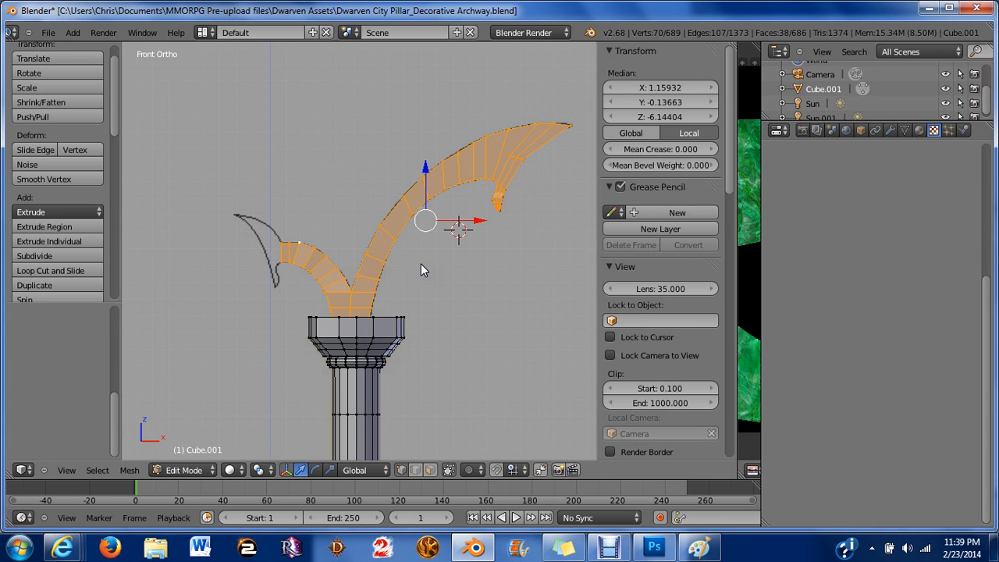
# In side view, scale the selected arch vertices to 0 along the Y axis to flatten them.
pyautogui.moveTo(421, 266); pyautogui.dragTo(321, 225, button='middle')
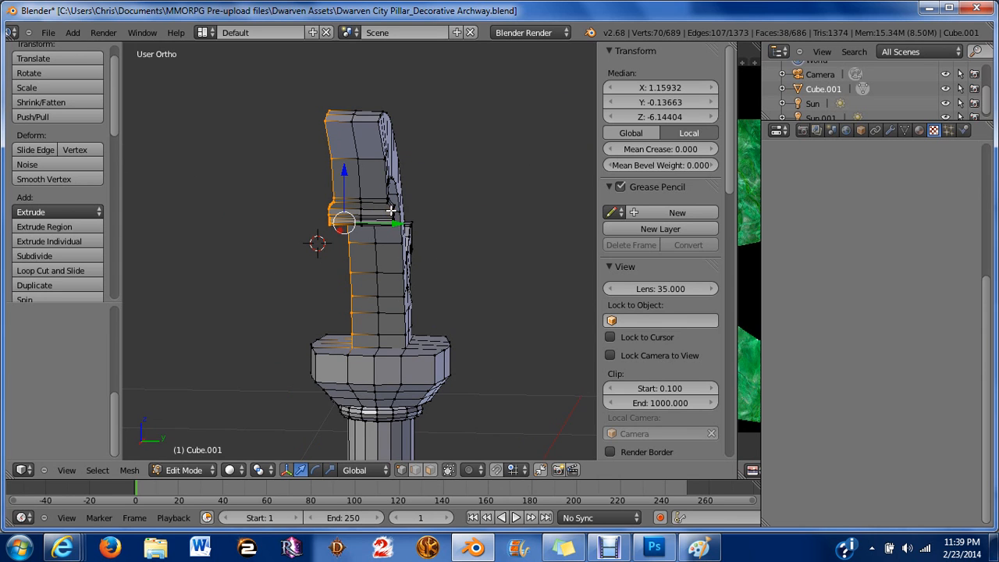
pyautogui.press('KP_3')
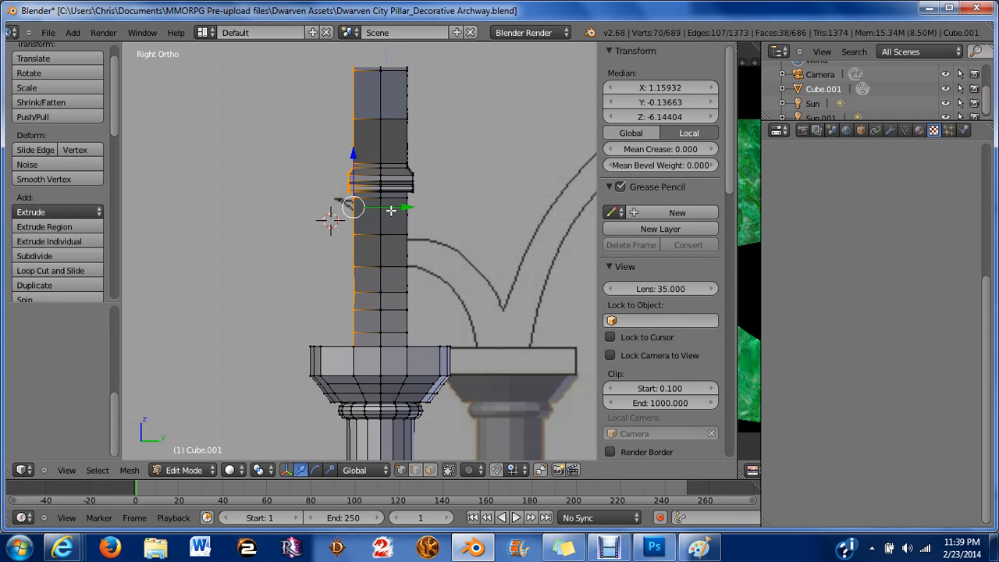
pyautogui.press('s')
pyautogui.press('y')
pyautogui.press('0')
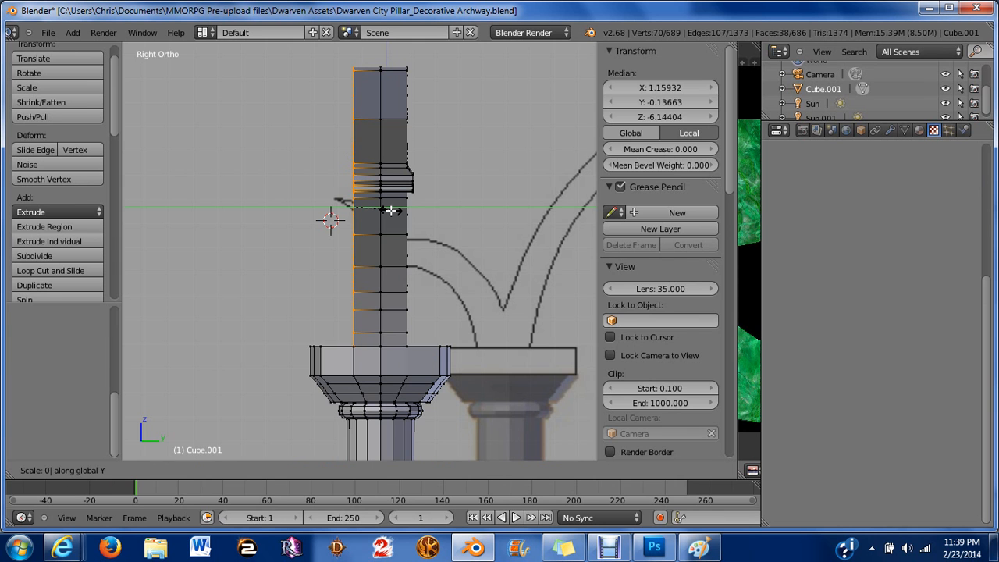
pyautogui.press('Return')
# Box-select the half of the pillar mesh on one side in side view and delete those vertices.
pyautogui.press('a')
pyautogui.moveTo(430, 219); pyautogui.dragTo(284, 71, button='middle')
pyautogui.press('KP_1')
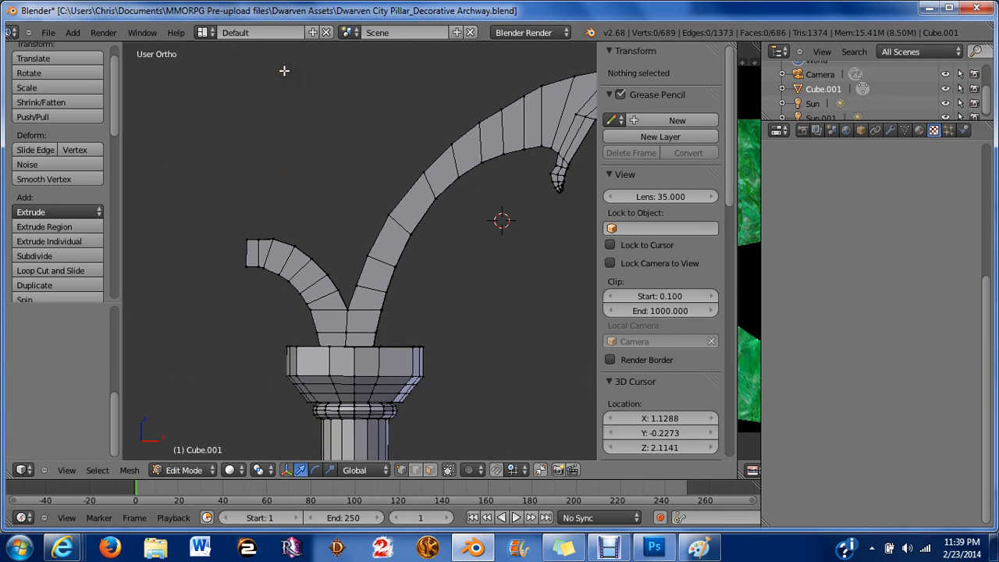
pyautogui.press('KP_3')
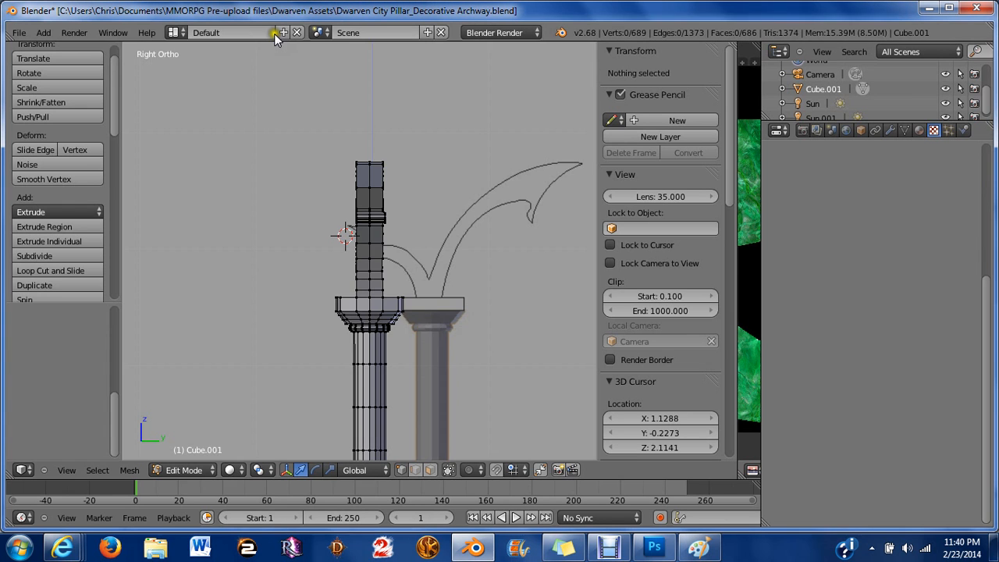
pyautogui.scroll(-8, 357, 199)
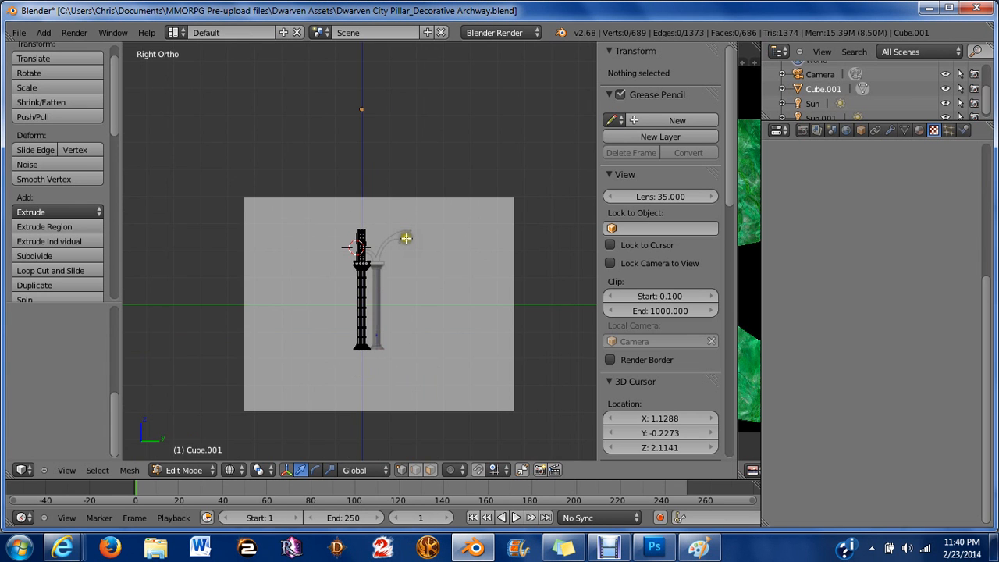
pyautogui.scroll(10, 406, 238)
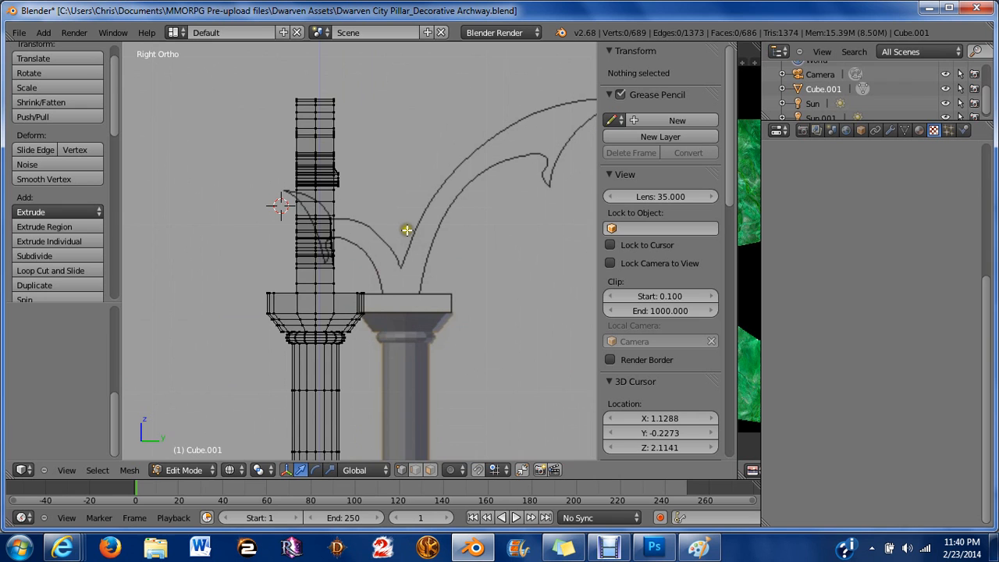
pyautogui.keyDown('shift'); pyautogui.moveTo(421, 225); pyautogui.dragTo(417, 220, button='middle'); pyautogui.keyUp('shift')
pyautogui.press('b')
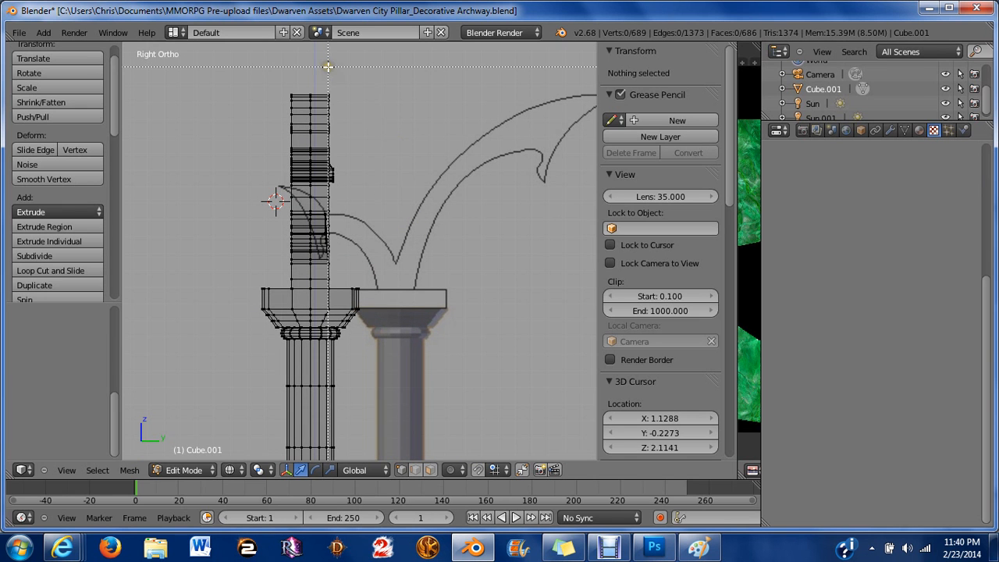
pyautogui.moveTo(321, 77); pyautogui.dragTo(453, 451)
pyautogui.scroll(-6, 417, 283)
pyautogui.keyDown('shift'); pyautogui.moveTo(401, 393); pyautogui.dragTo(384, 281, button='middle'); pyautogui.keyUp('shift')
pyautogui.scroll(6, 383, 281)
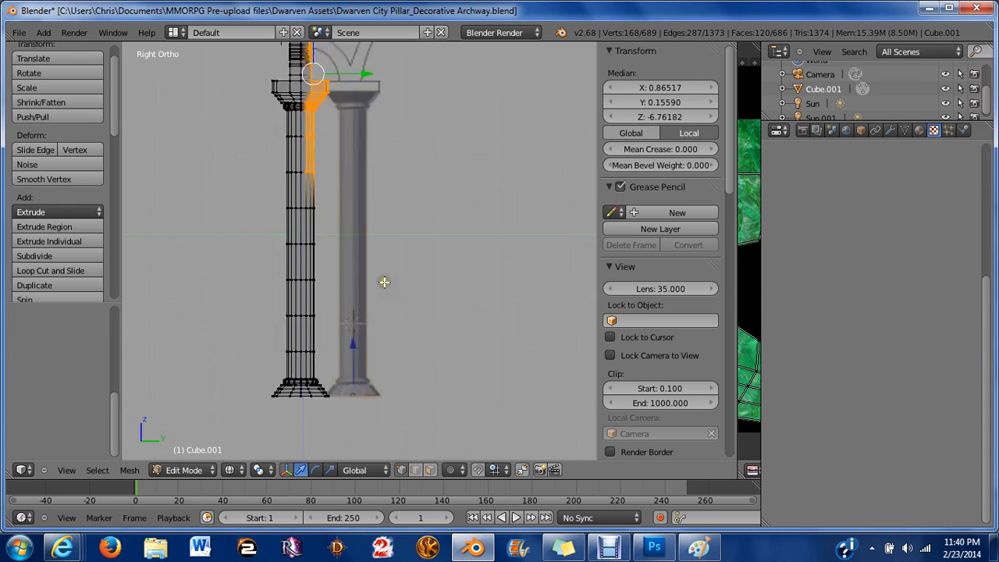
pyautogui.keyDown('shift'); pyautogui.moveTo(293, 189); pyautogui.dragTo(345, 125, button='middle'); pyautogui.keyUp('shift')
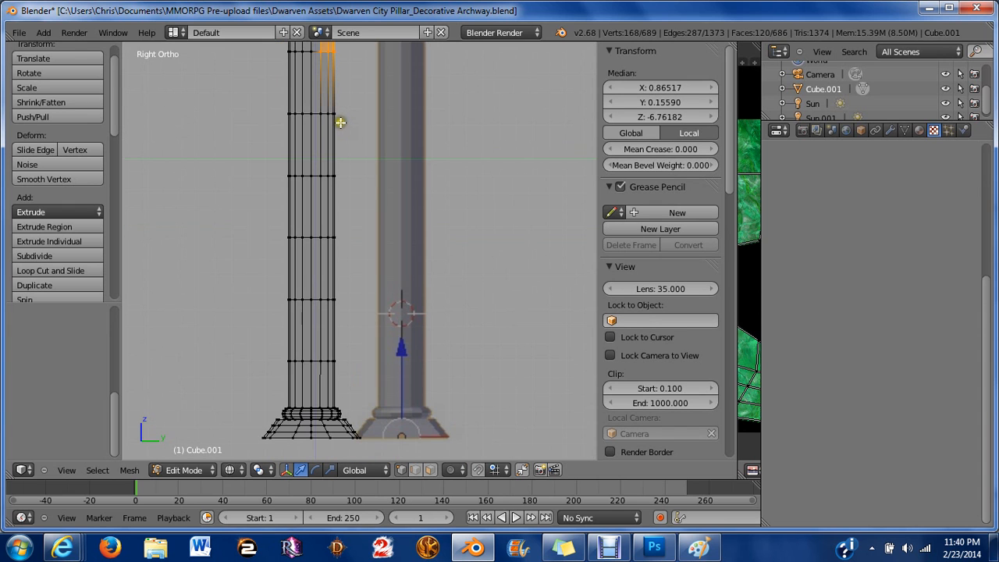
pyautogui.press('b')
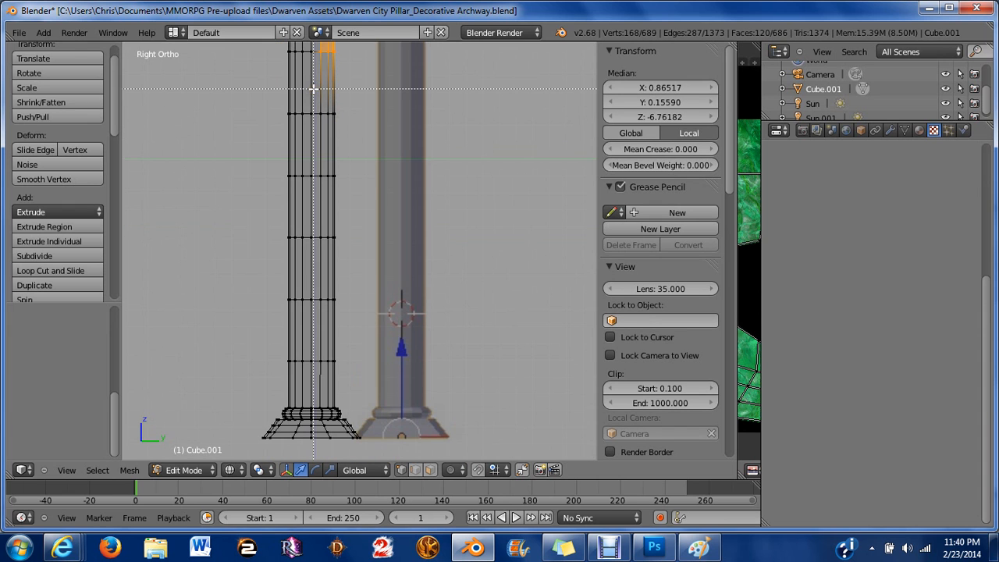
pyautogui.moveTo(313, 89); pyautogui.dragTo(447, 460)
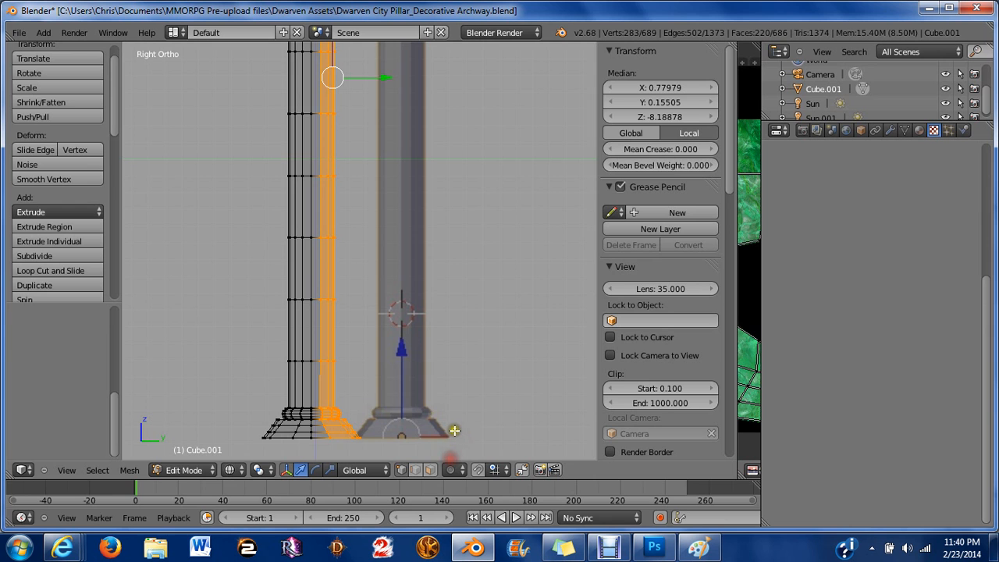
pyautogui.press('x')
pyautogui.click(439, 345)
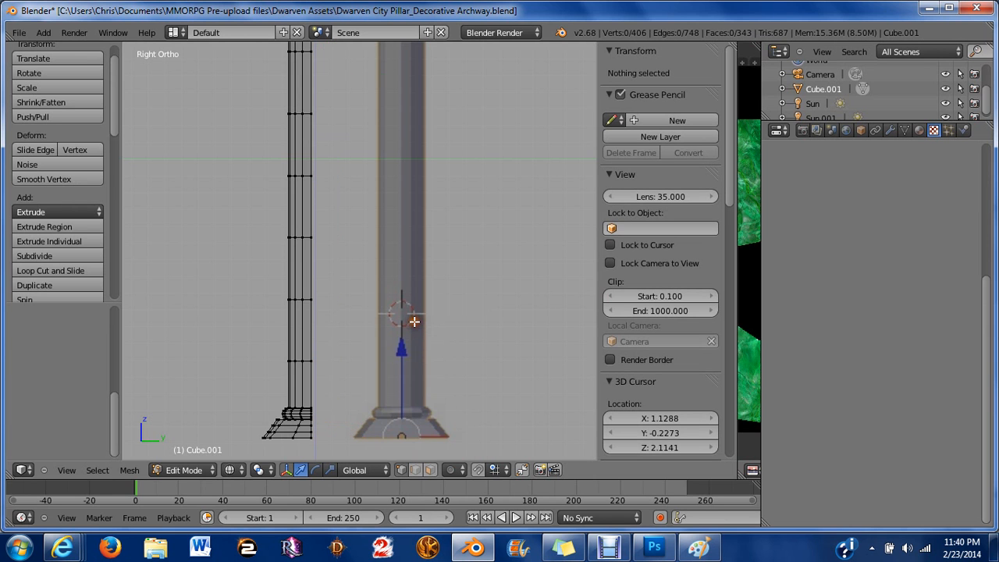
# Add a Mirror modifier to the pillar object.
pyautogui.scroll(-5, 414, 321)
pyautogui.moveTo(359, 220); pyautogui.dragTo(403, 114, button='middle')
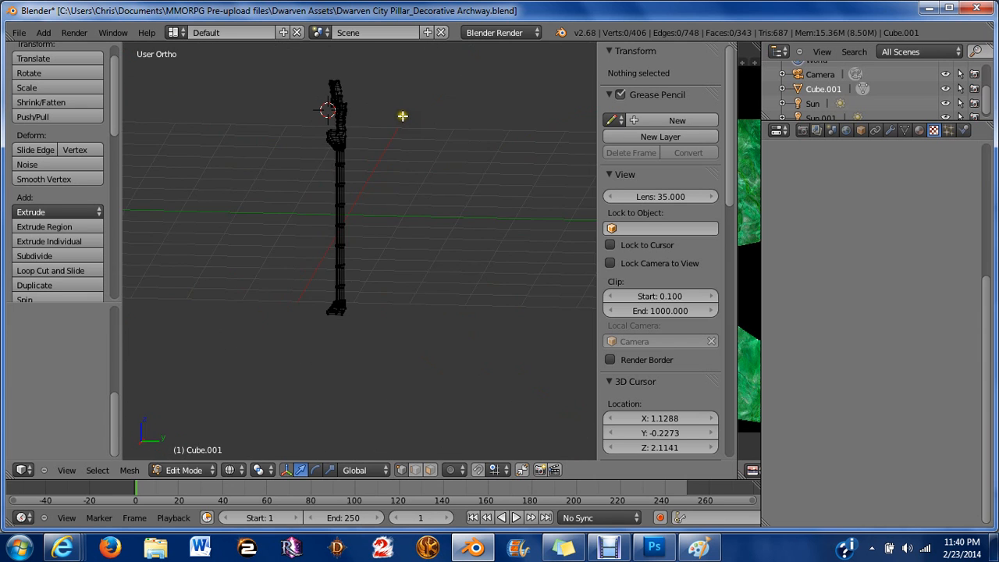
pyautogui.press('KP_1')
pyautogui.press('KP_3')
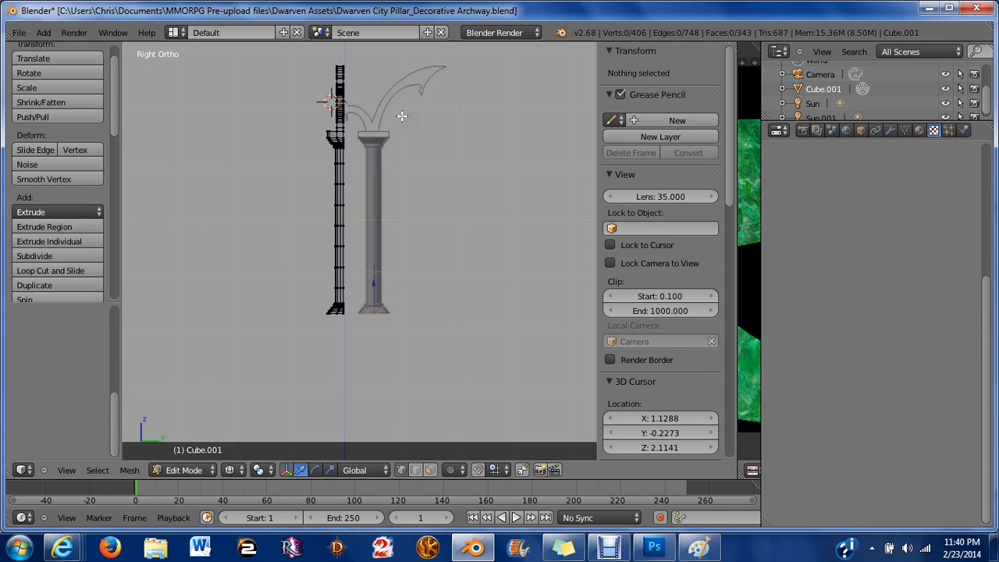
pyautogui.click(885, 134)
pyautogui.click(798, 181)
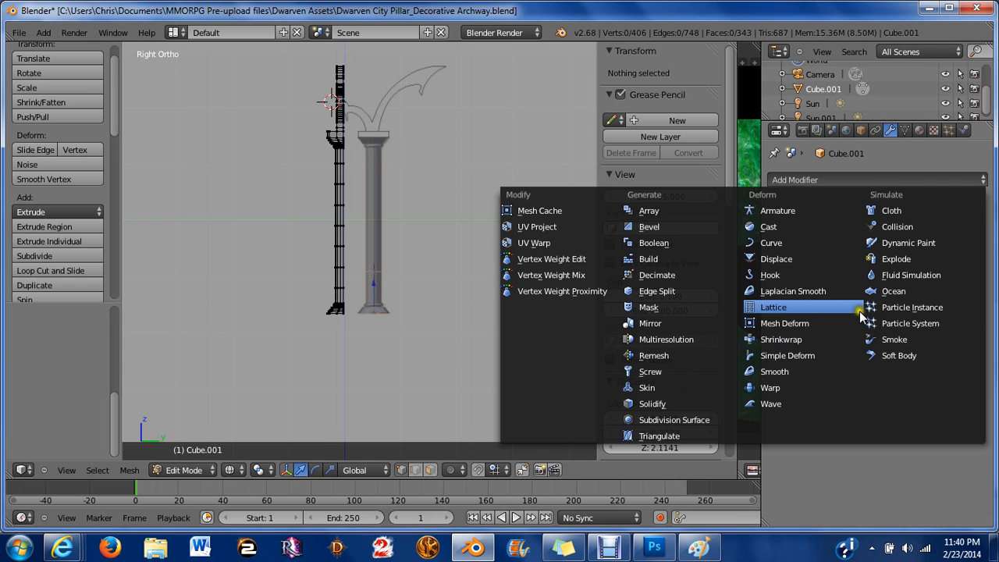
pyautogui.click(695, 321)
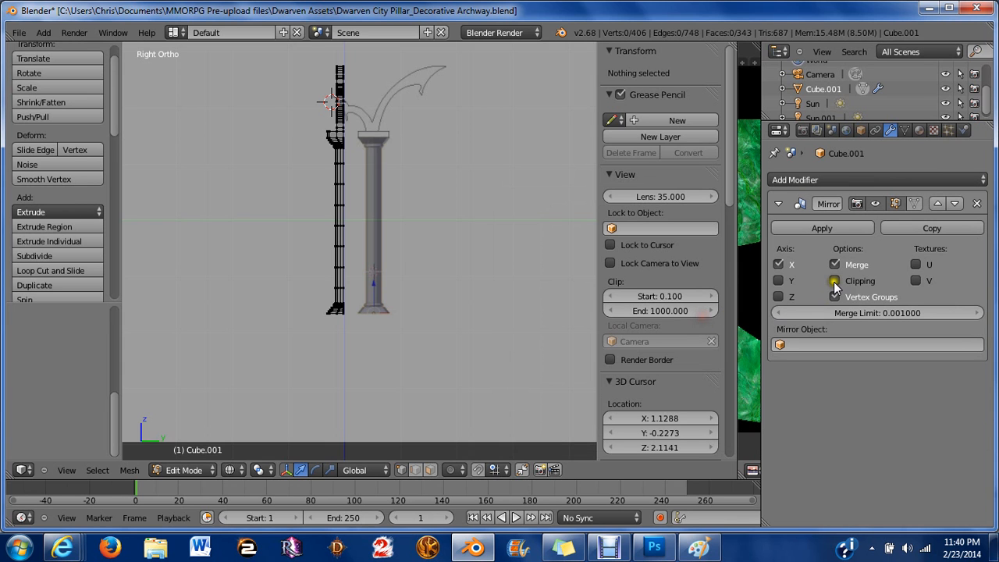
# Set the Mirror modifier to the Y axis only and enable Clipping.
pyautogui.click(779, 281)
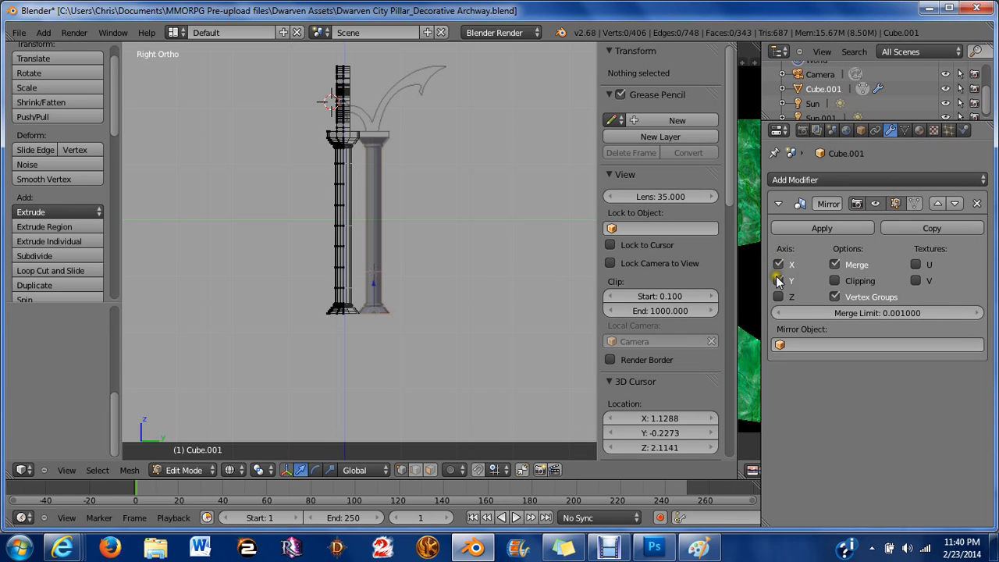
pyautogui.click(778, 281)
pyautogui.click(778, 281)
pyautogui.click(779, 264)
pyautogui.click(834, 281)
pyautogui.scroll(8, 339, 203)
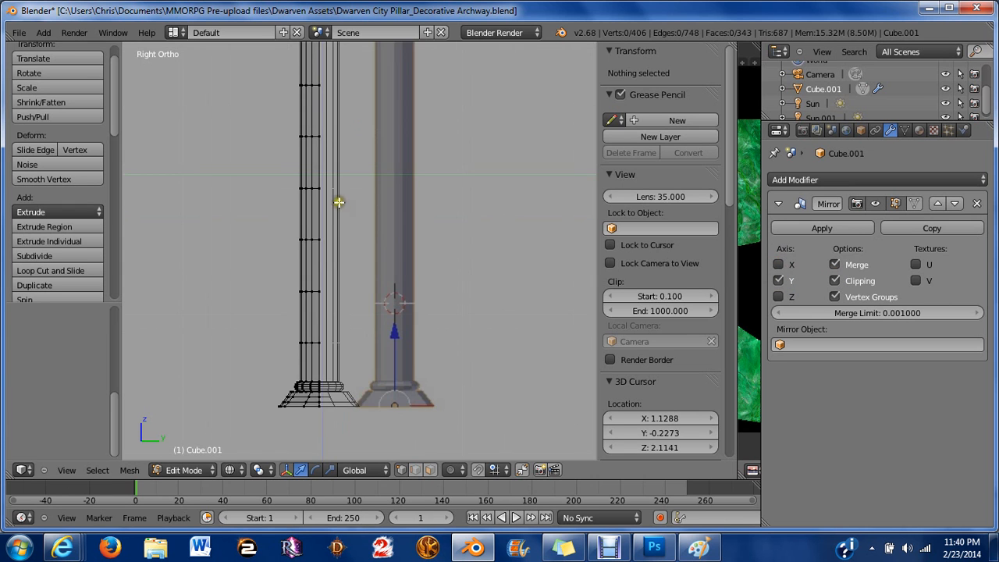
pyautogui.scroll(7, 462, 159)
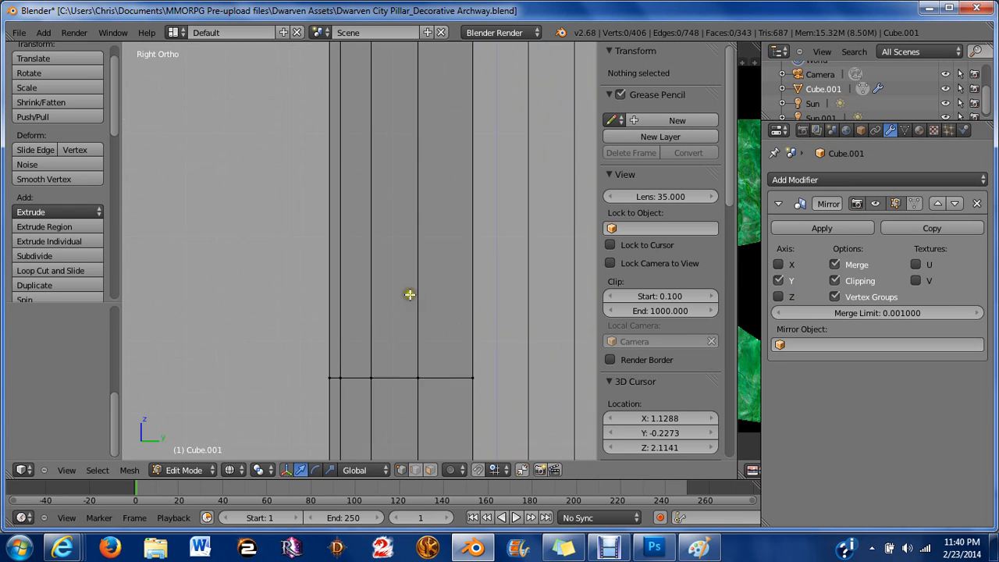
# In side view, select all vertices and nudge them slightly sideways so the mesh meets the mirror plane.
pyautogui.scroll(5, 398, 347)
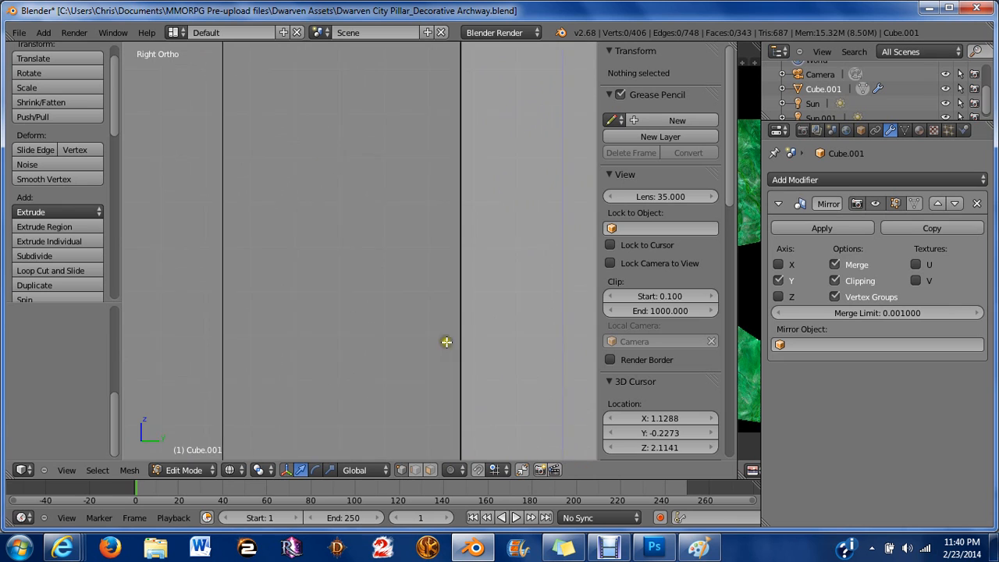
pyautogui.scroll(5, 384, 284)
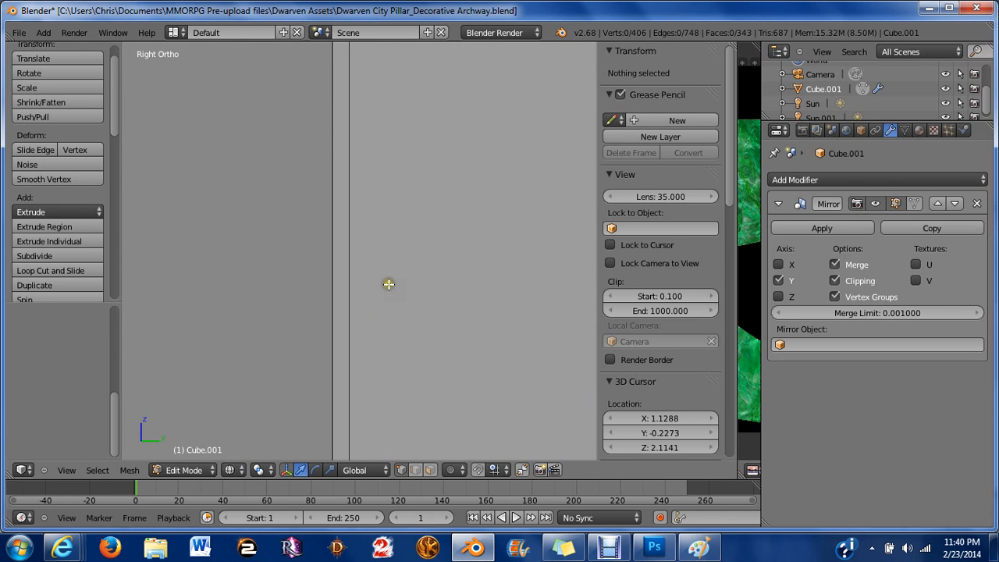
pyautogui.press('a')
pyautogui.press('g')
pyautogui.press('g')
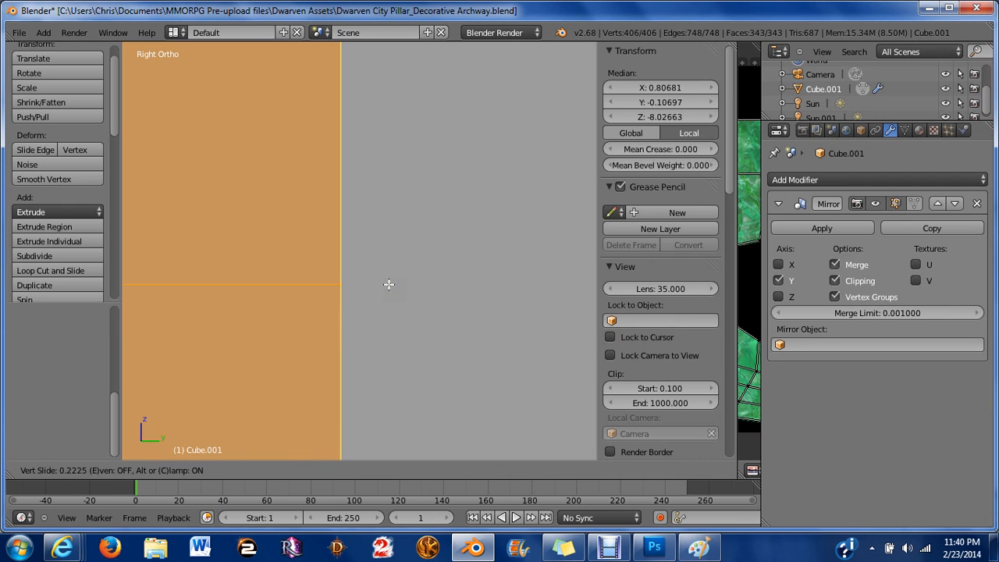
pyautogui.click(389, 284)
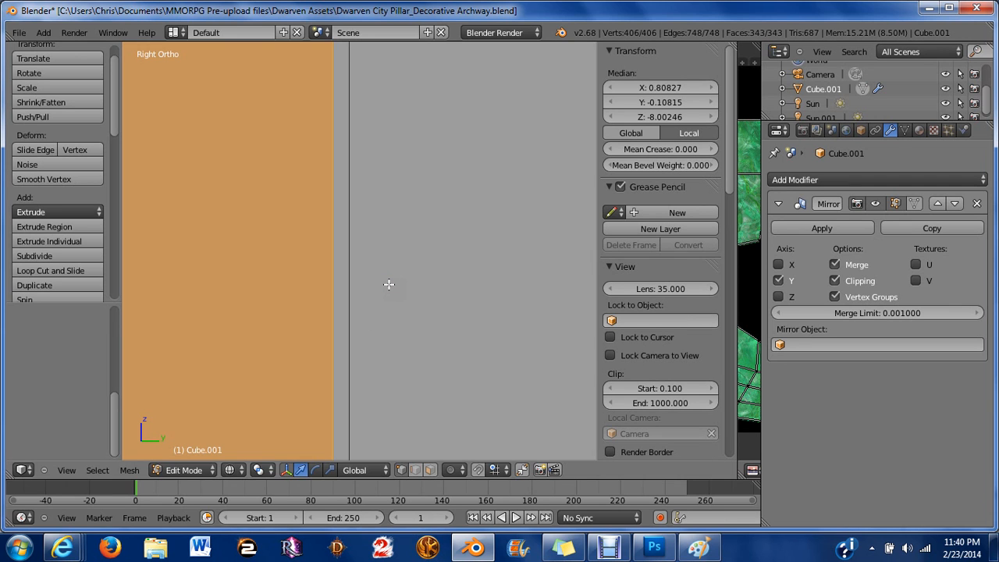
pyautogui.press('g')
pyautogui.click(388, 284)
pyautogui.press('a')
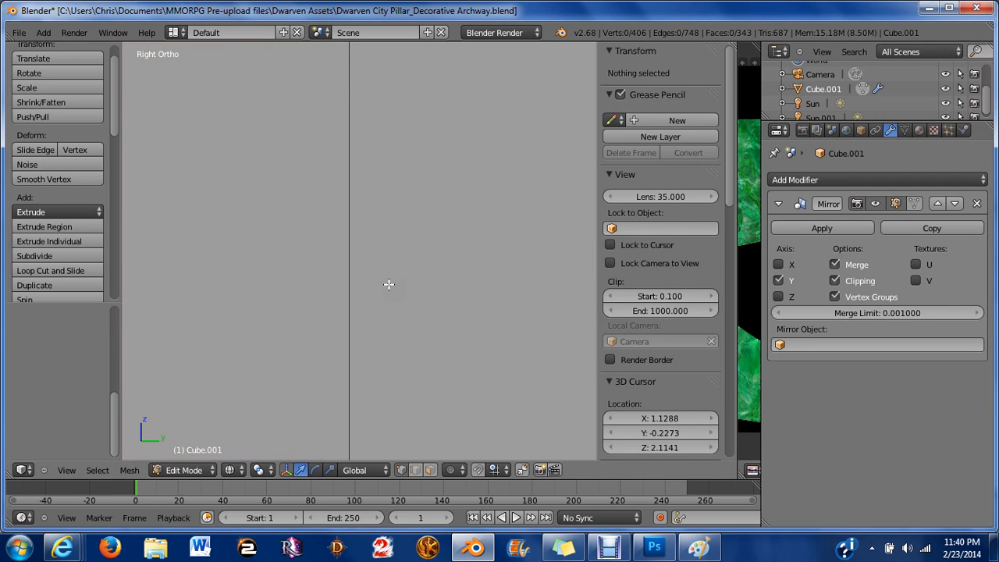
pyautogui.press('a')
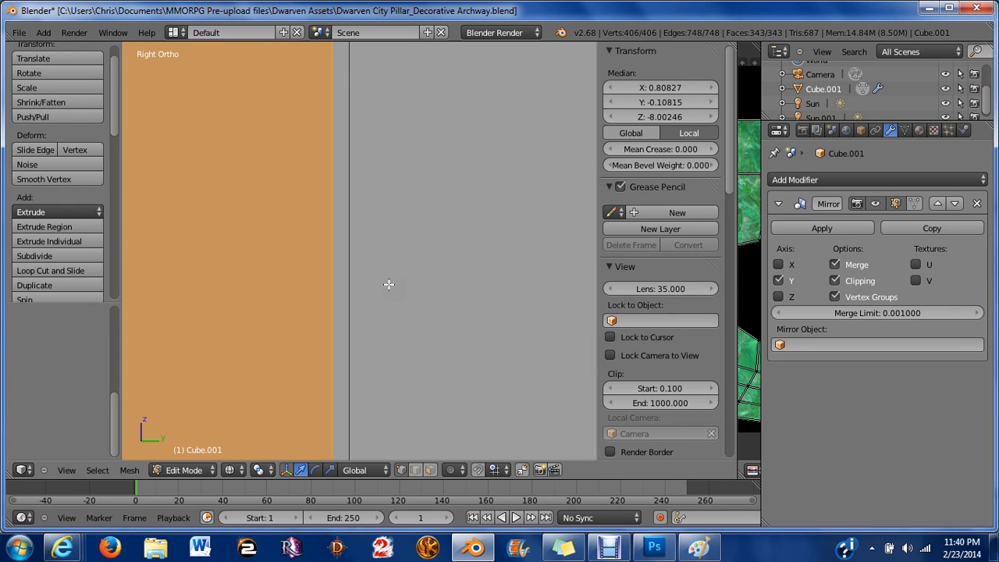
pyautogui.press('g')
pyautogui.click(389, 284)
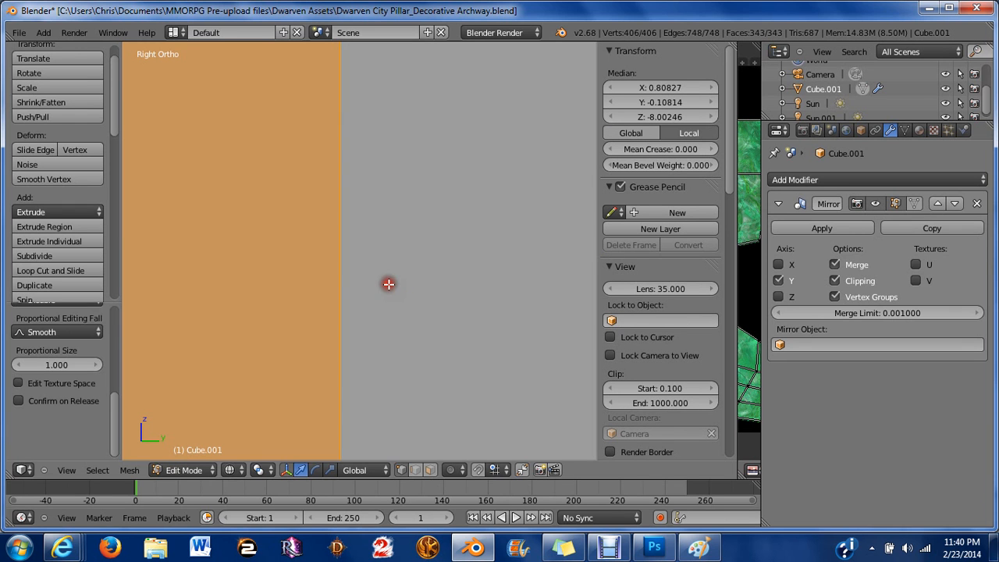
# Inspect the mirrored pillar and arch from the side, perspective and front views in wireframe.
pyautogui.scroll(-8, 370, 276)
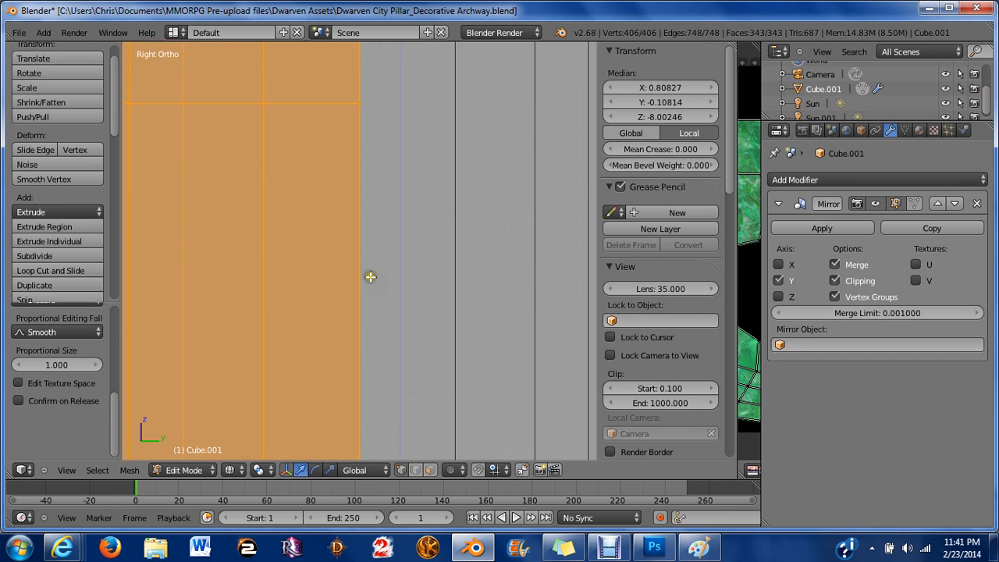
pyautogui.keyDown('shift'); pyautogui.moveTo(372, 163); pyautogui.dragTo(402, 451, button='middle'); pyautogui.keyUp('shift')
pyautogui.keyDown('shift'); pyautogui.moveTo(424, 256); pyautogui.dragTo(416, 386, button='middle'); pyautogui.keyUp('shift')
pyautogui.scroll(2, 422, 328)
pyautogui.moveTo(422, 329); pyautogui.dragTo(260, 239, button='middle')
pyautogui.press('a')
pyautogui.press('z')
pyautogui.press('KP_1')
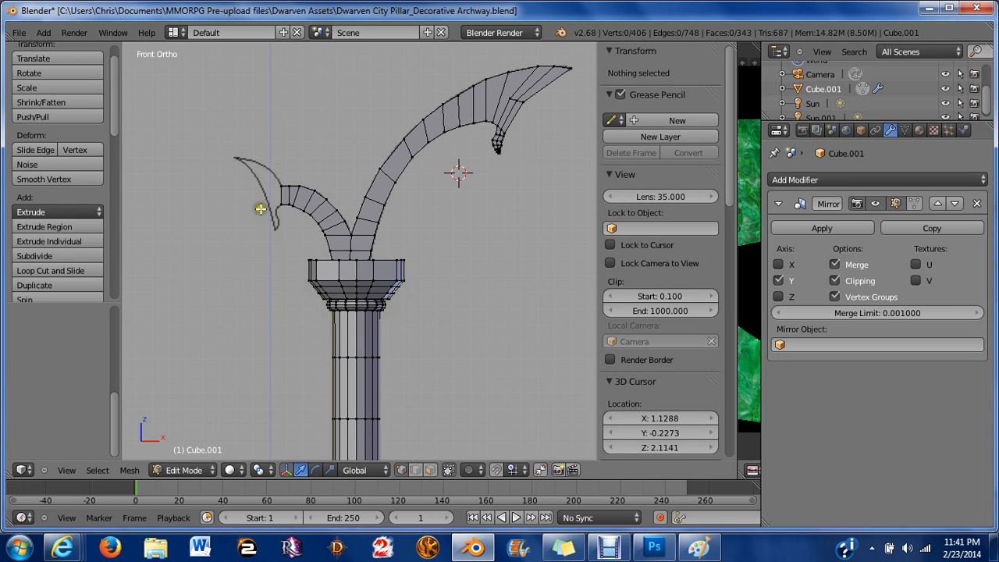
pyautogui.scroll(1, 544, 133)
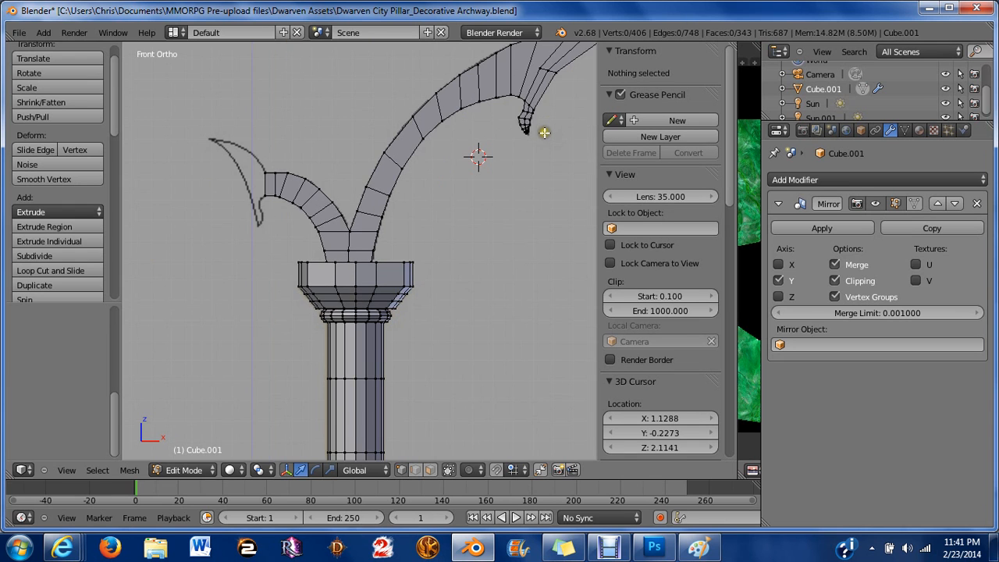
pyautogui.keyDown('shift'); pyautogui.moveTo(545, 133); pyautogui.dragTo(405, 263); pyautogui.keyUp('shift')
pyautogui.scroll(7, 419, 281)
pyautogui.scroll(3, 558, 317)
pyautogui.keyDown('shift'); pyautogui.moveTo(495, 290); pyautogui.dragTo(440, 305, button='middle'); pyautogui.keyUp('shift')
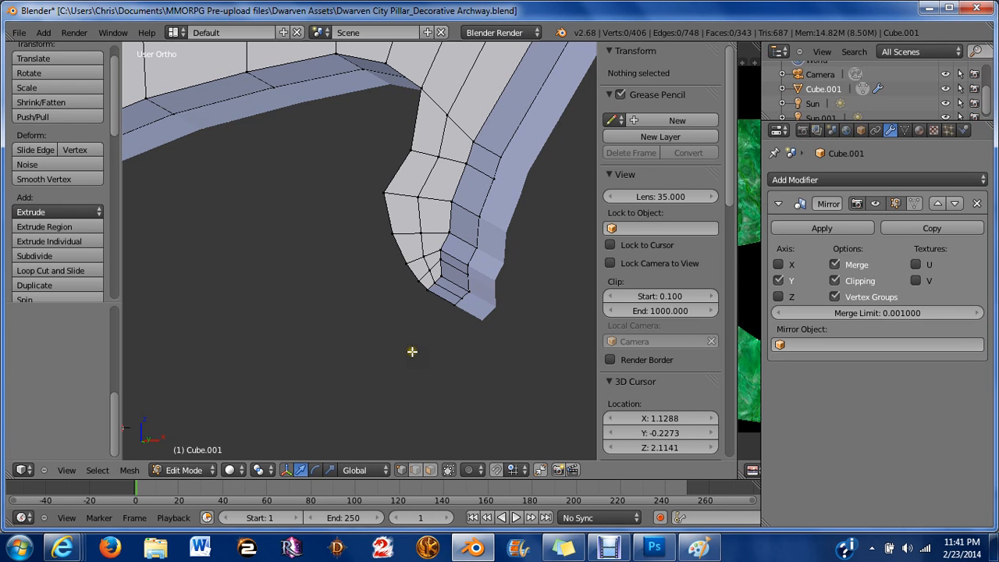
pyautogui.press('KP_1')
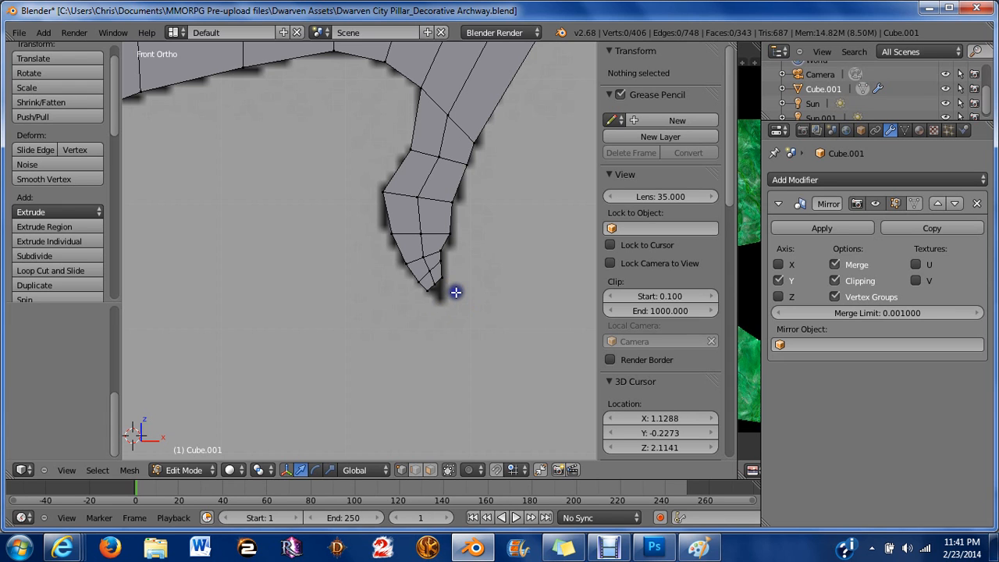
pyautogui.press('z')
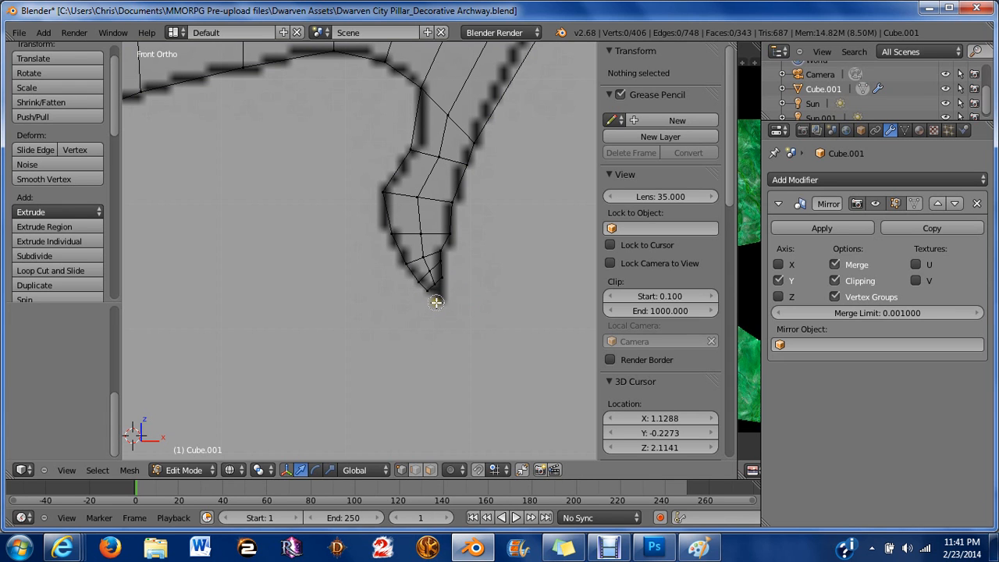
# Select the vertex at the tip of the arch's hooked end and move it slightly down to match the reference.
pyautogui.rightClick(437, 285)
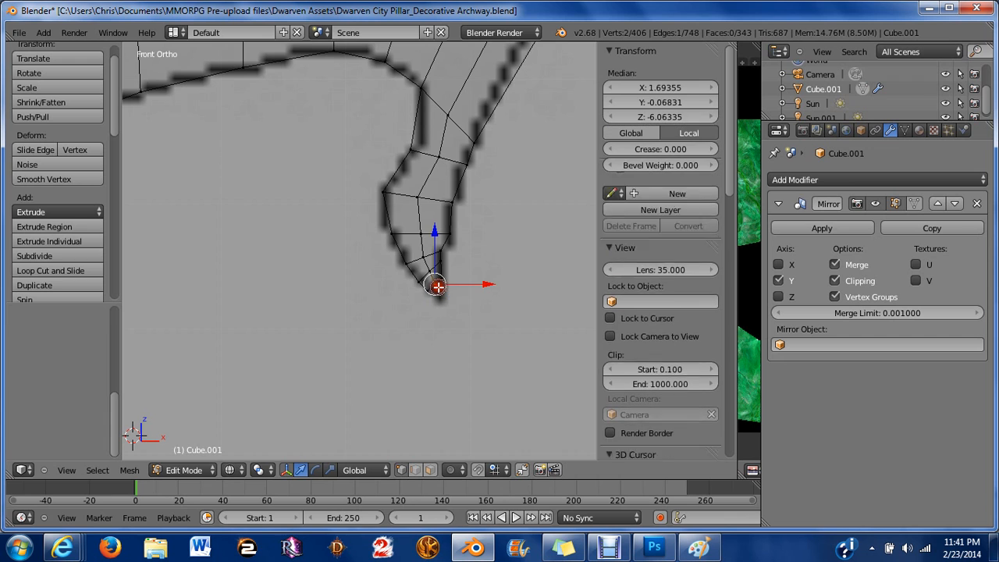
pyautogui.press('g')
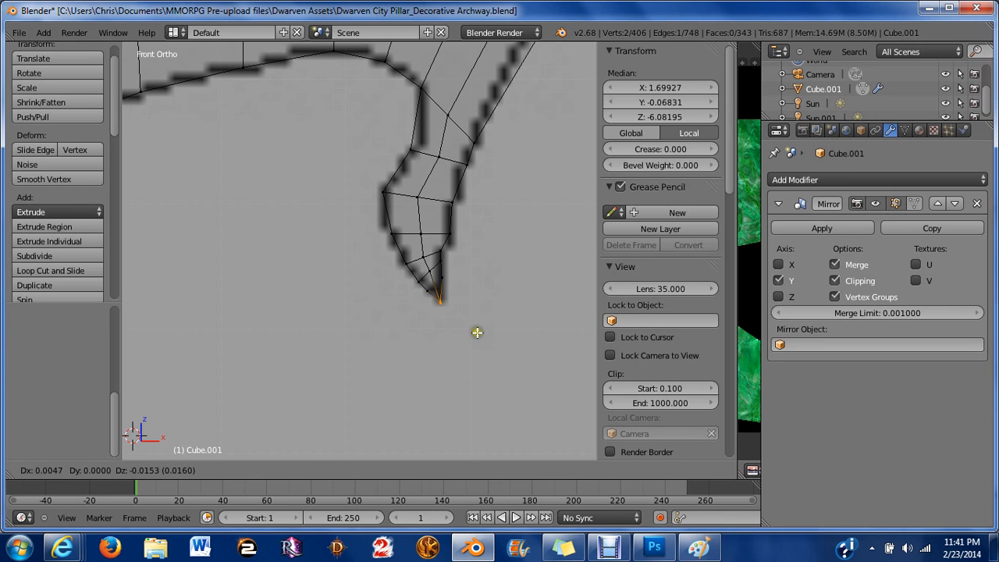
pyautogui.click(476, 331)
pyautogui.press('s')
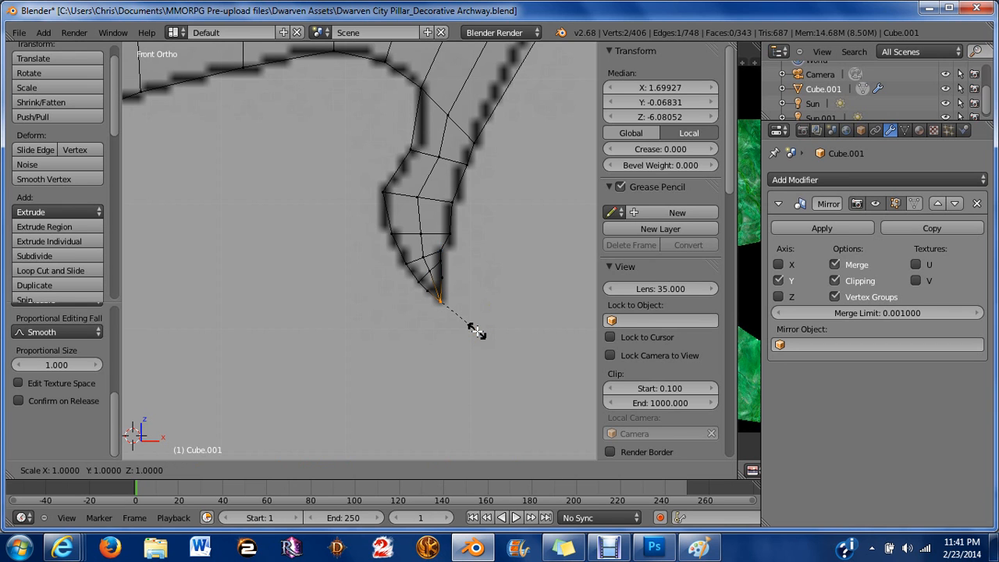
pyautogui.rightClick(477, 332)
pyautogui.press('a')
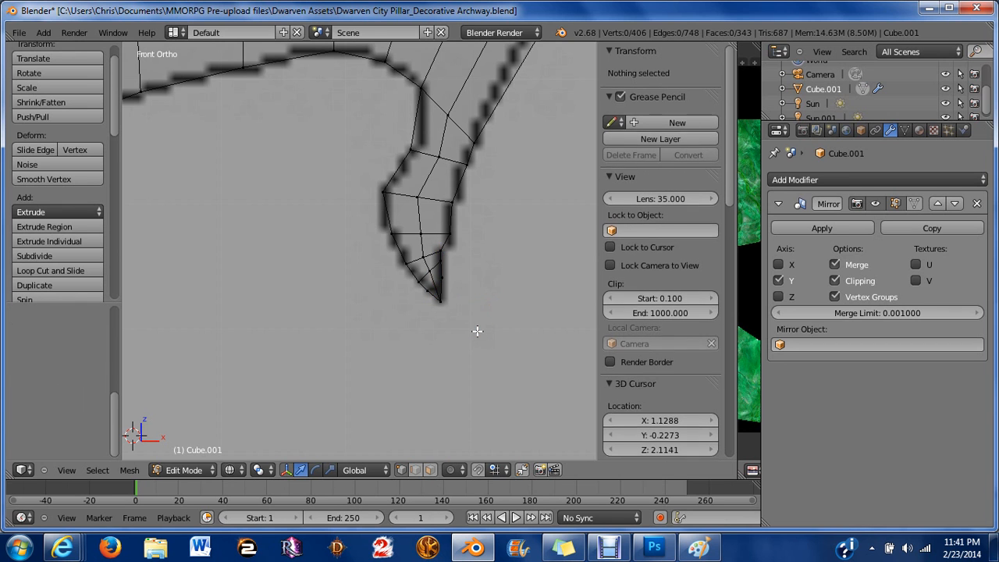
# Box-select the end edge of the arch's left branch, extrude it about 0.03 leftward, and scale it about 1.49 along Z.
pyautogui.scroll(-1, 477, 332)
pyautogui.scroll(-3, 477, 331)
pyautogui.scroll(6, 462, 322)
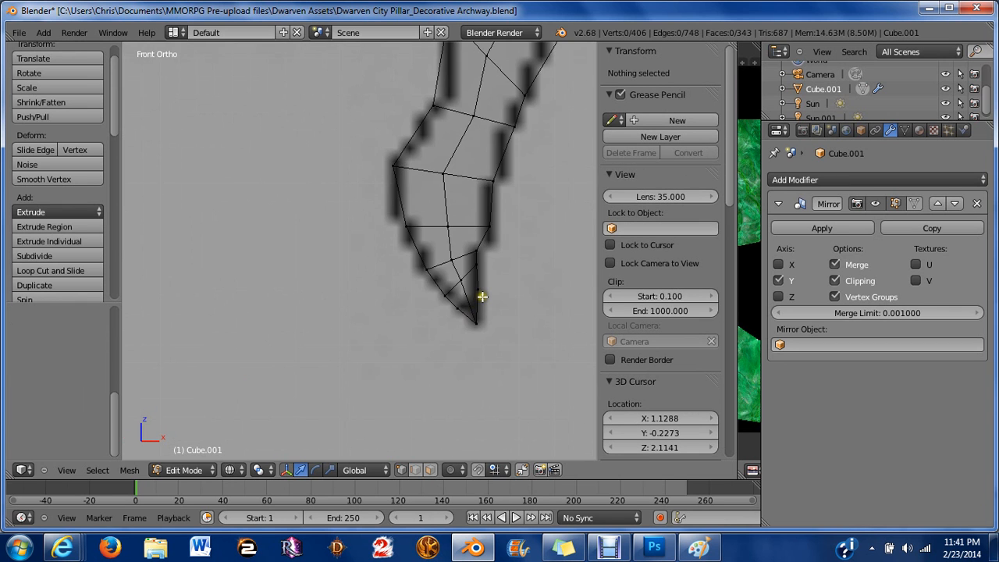
pyautogui.scroll(-5, 484, 297)
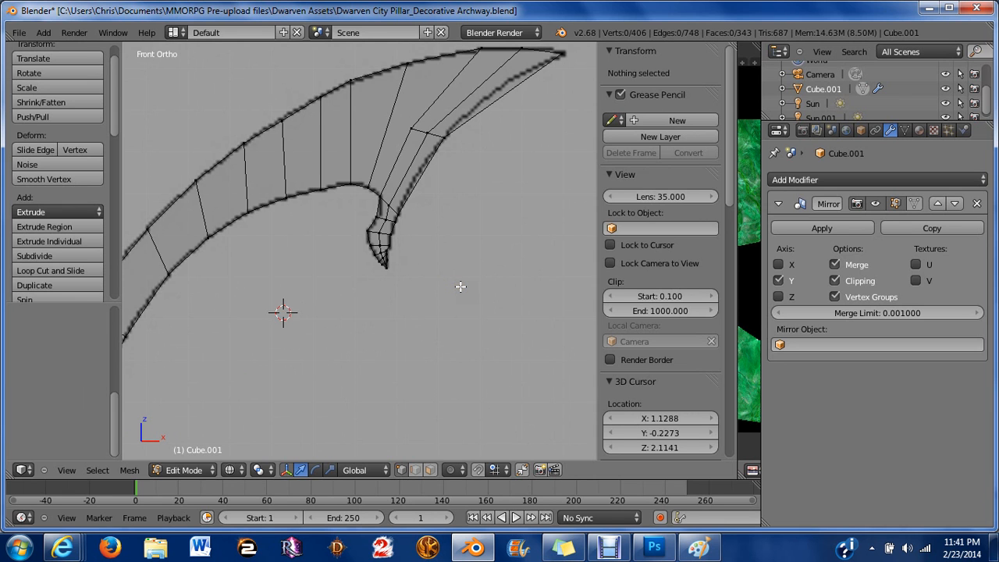
pyautogui.scroll(-1, 462, 281)
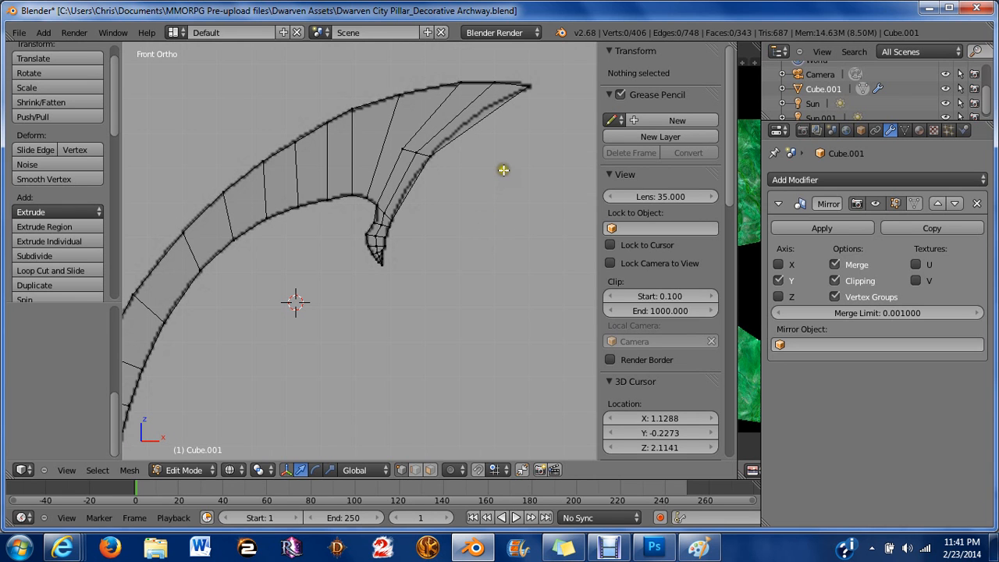
pyautogui.scroll(-6, 437, 226)
pyautogui.scroll(4, 390, 163)
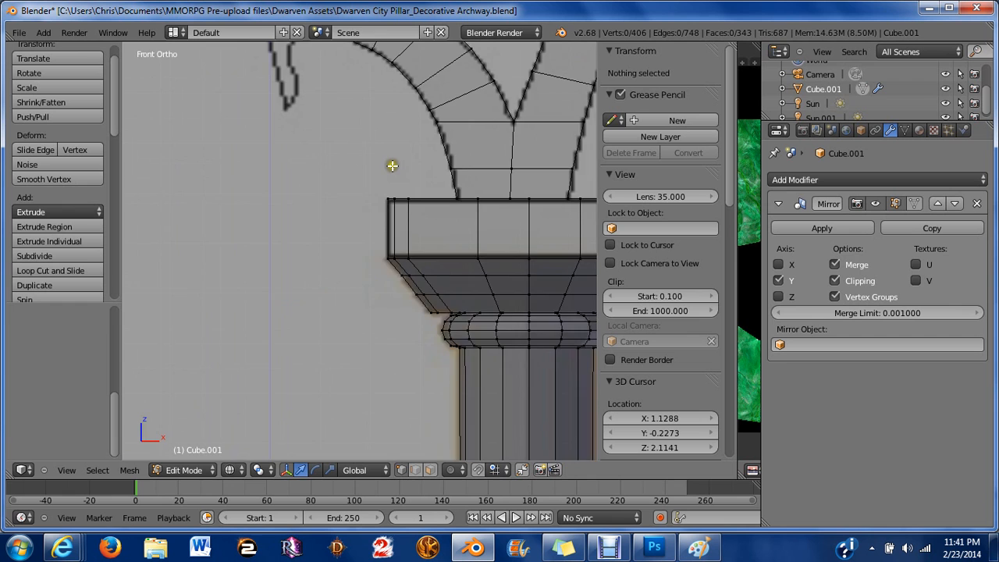
pyautogui.scroll(2, 417, 335)
pyautogui.scroll(3, 422, 237)
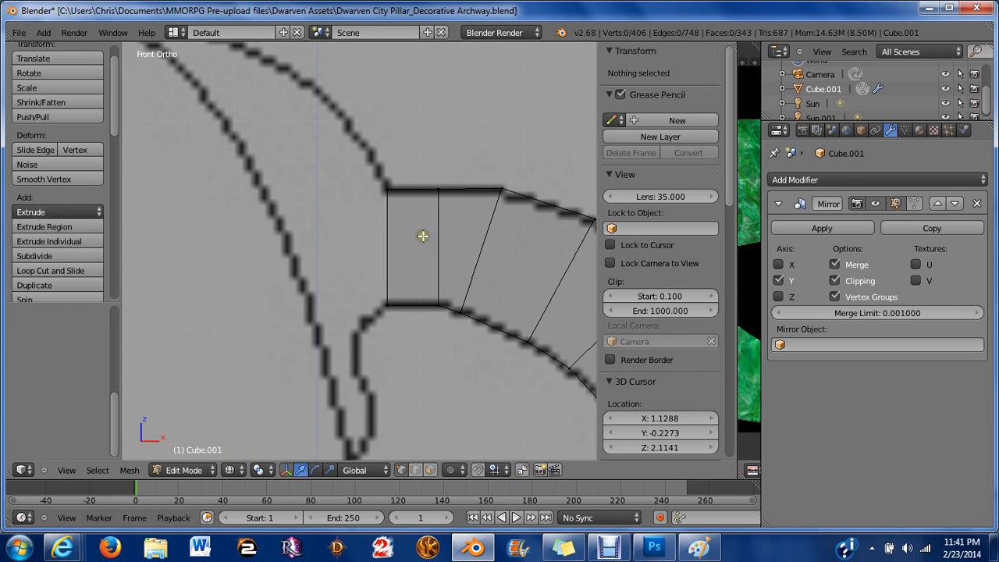
pyautogui.press('b')
pyautogui.moveTo(309, 140); pyautogui.dragTo(409, 341)
pyautogui.press('e')
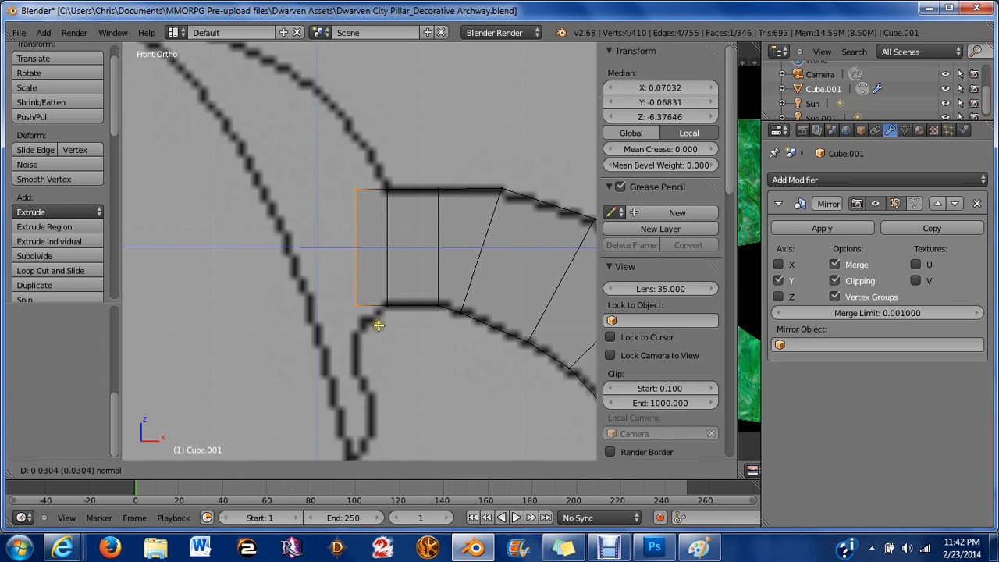
pyautogui.click(381, 331)
pyautogui.press('s')
pyautogui.press('z')
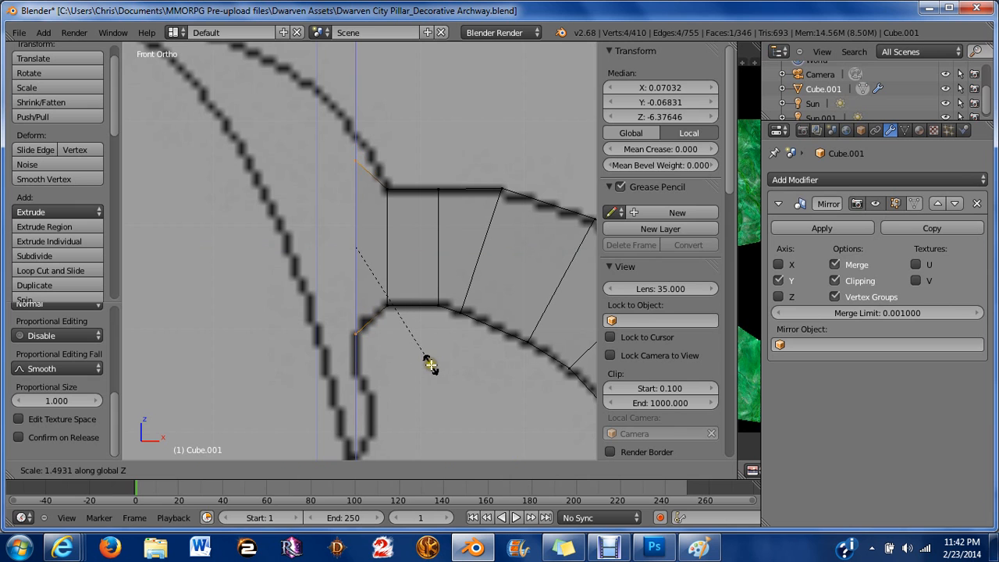
pyautogui.click(428, 365)
# Box-select the new top vertex and move it about 0.026 up, 0.022 left, then 0.04 up along the reference outline.
pyautogui.press('a')
pyautogui.press('b')
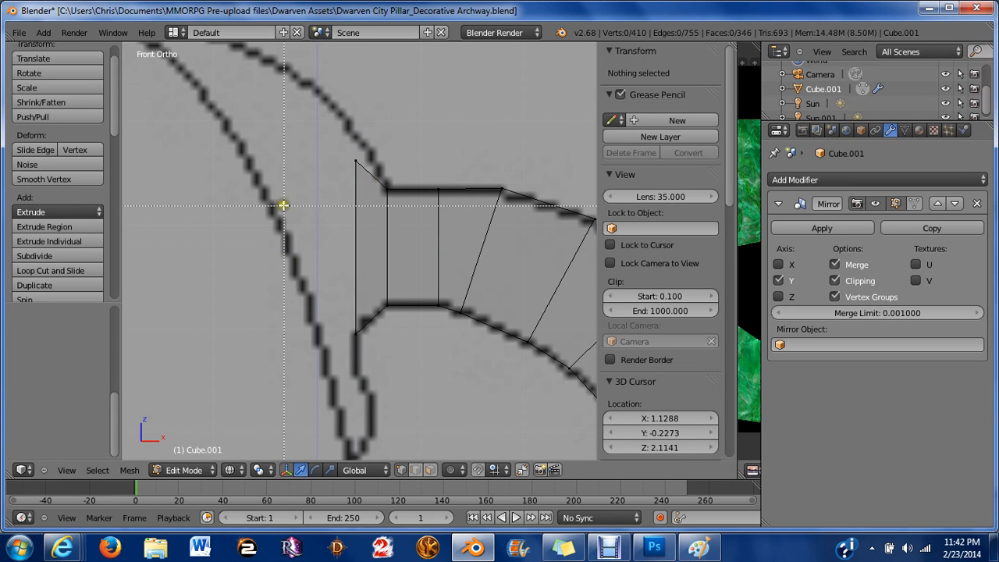
pyautogui.moveTo(297, 135); pyautogui.dragTo(384, 200)
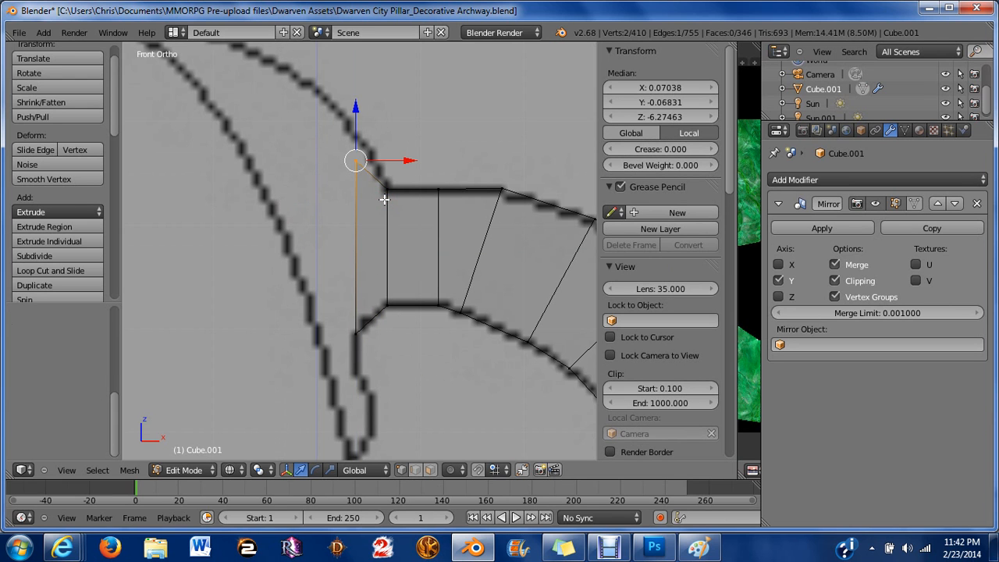
pyautogui.press('g')
pyautogui.press('z')
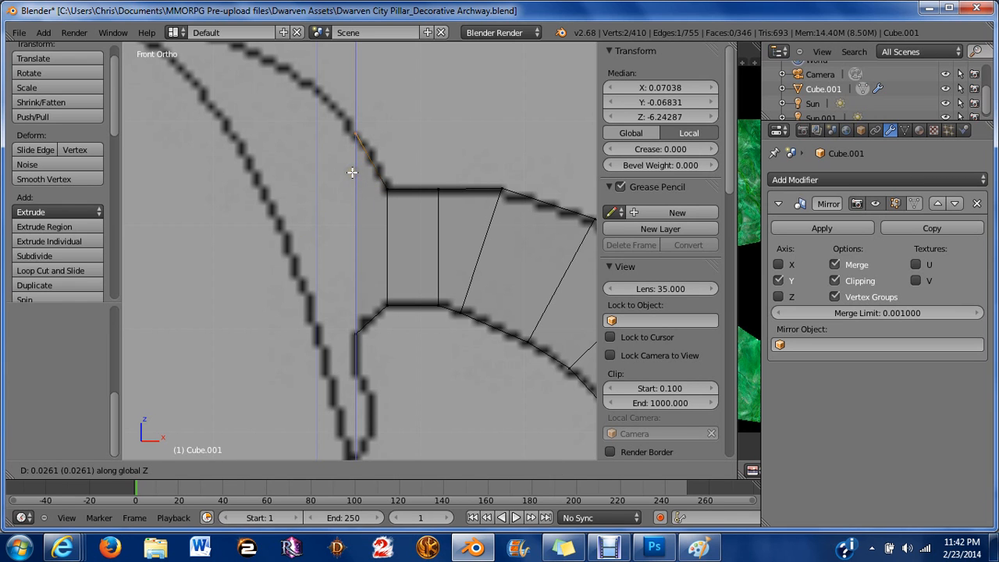
pyautogui.click(354, 175)
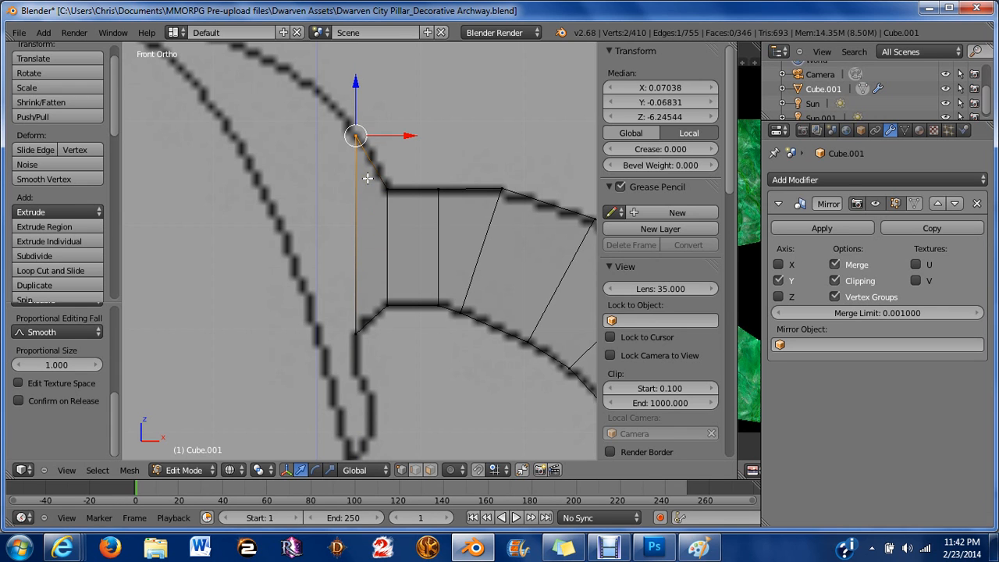
pyautogui.press('g')
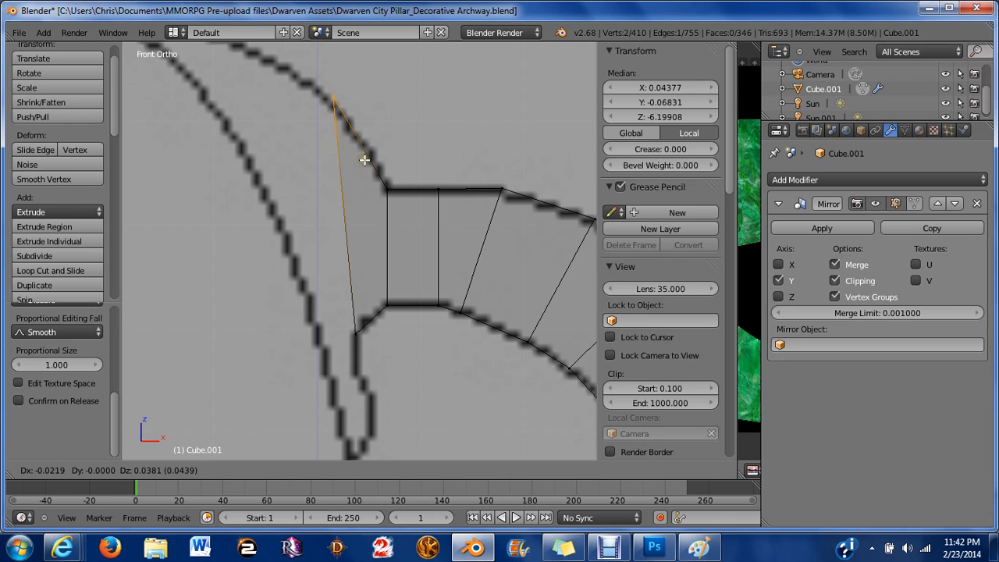
pyautogui.press('x')
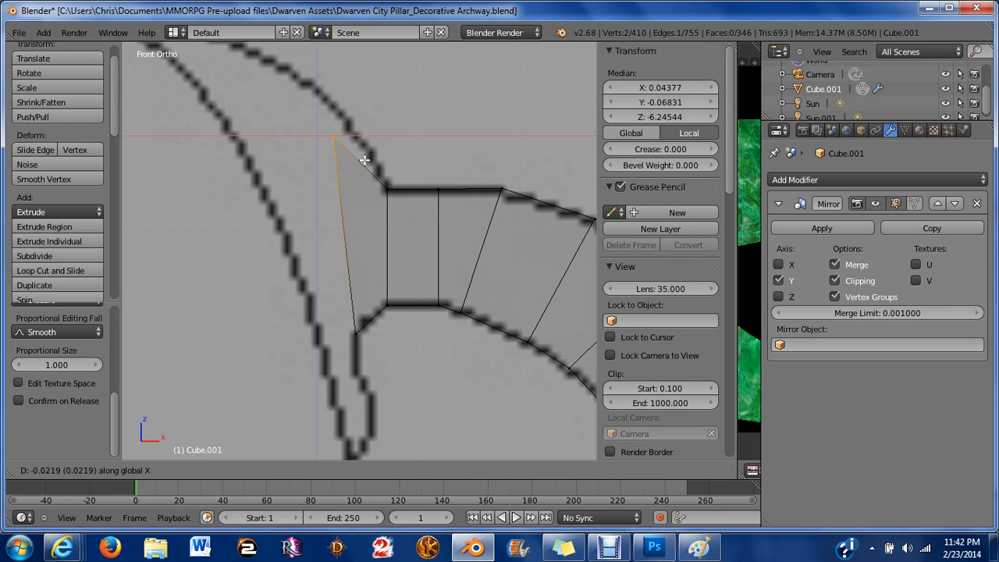
pyautogui.click(359, 156)
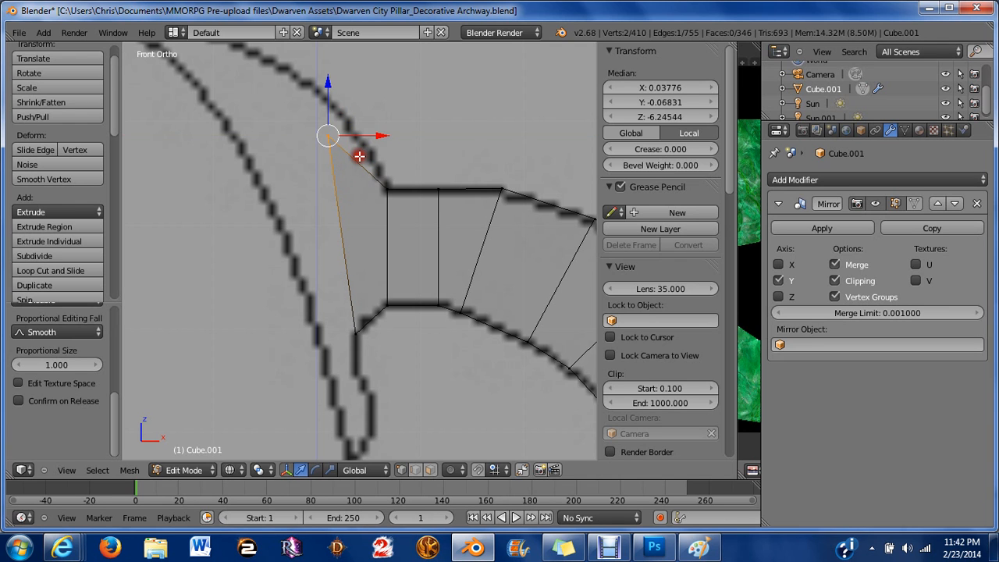
pyautogui.press('g')
pyautogui.press('z')
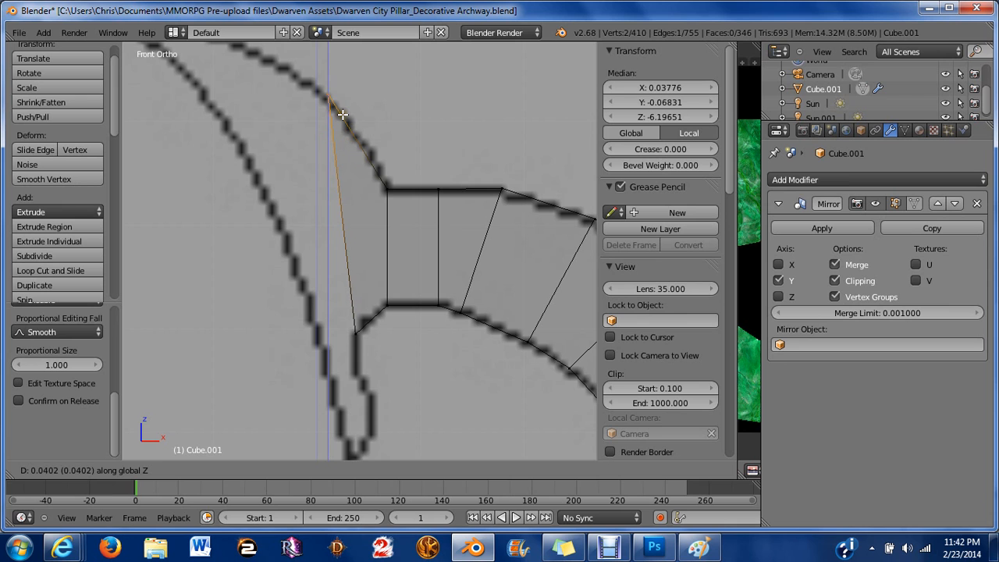
pyautogui.click(353, 125)
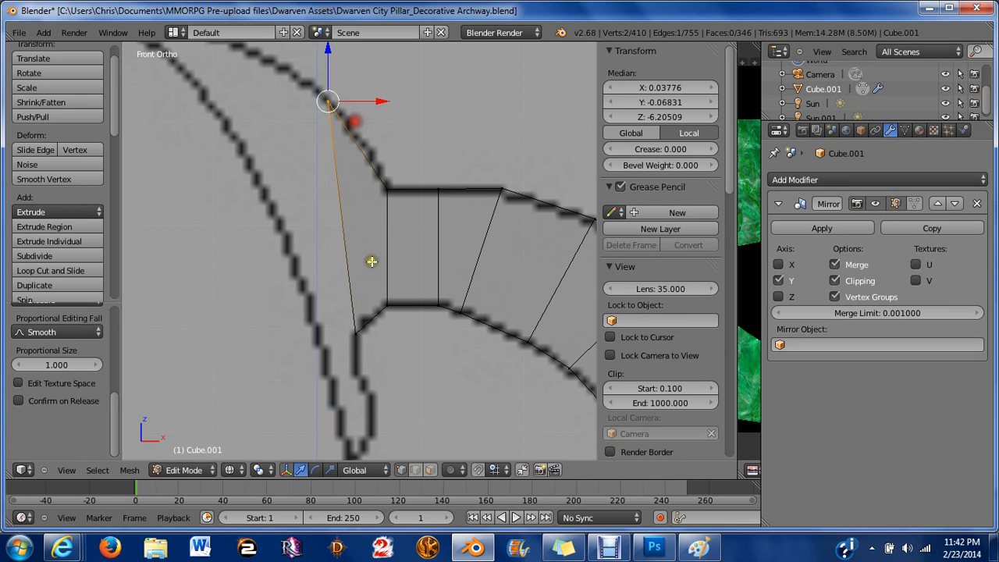
pyautogui.scroll(-2, 379, 279)
pyautogui.scroll(-1, 378, 278)
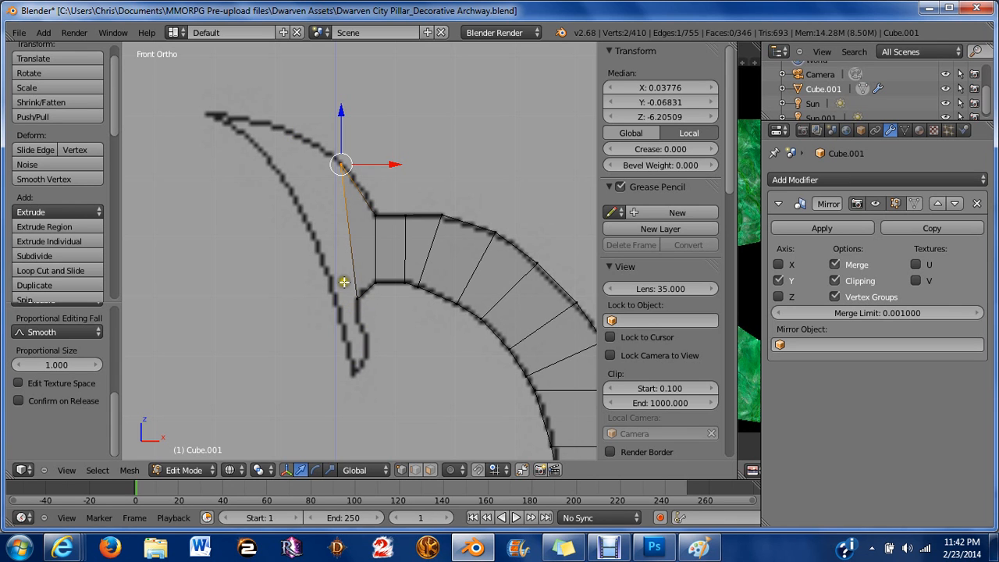
pyautogui.scroll(2, 327, 196)
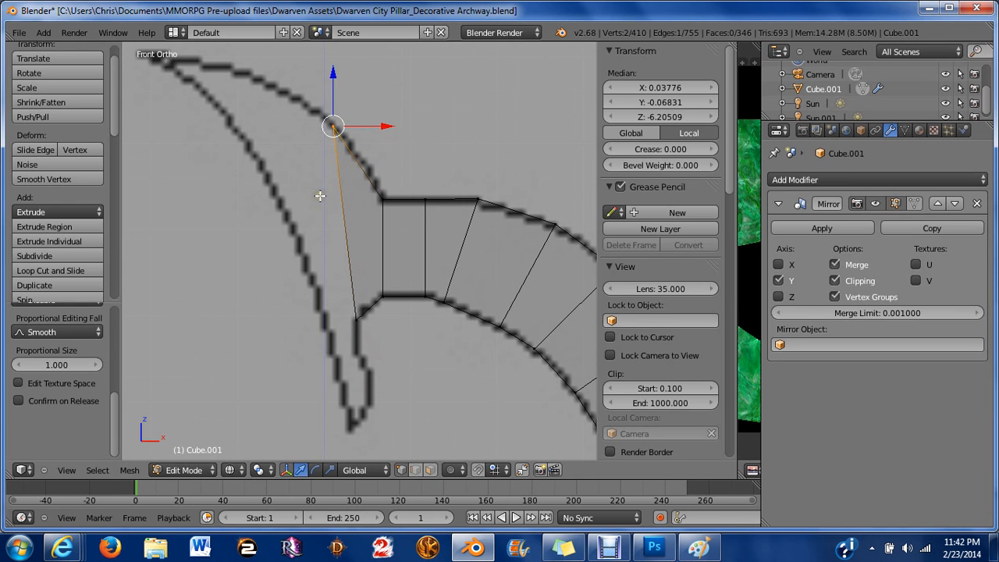
# Select the end edge of the left branch, extrude it about 0.019 outward, and scale it about 0.99 along Z.
pyautogui.keyDown('shift'); pyautogui.moveTo(320, 196); pyautogui.dragTo(395, 362, button='middle'); pyautogui.keyUp('shift')
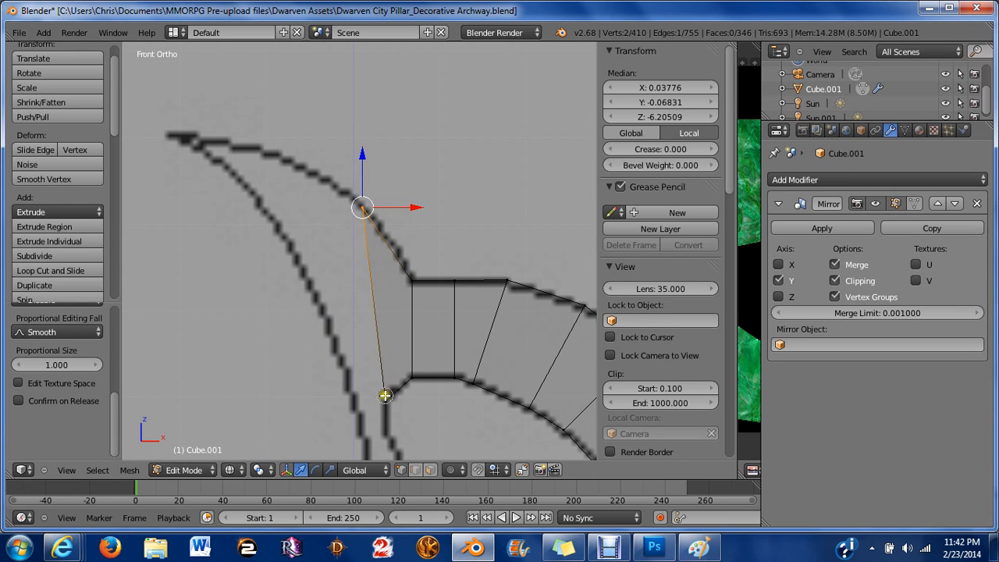
pyautogui.keyDown('shift'); pyautogui.rightClick(384, 397); pyautogui.keyUp('shift')
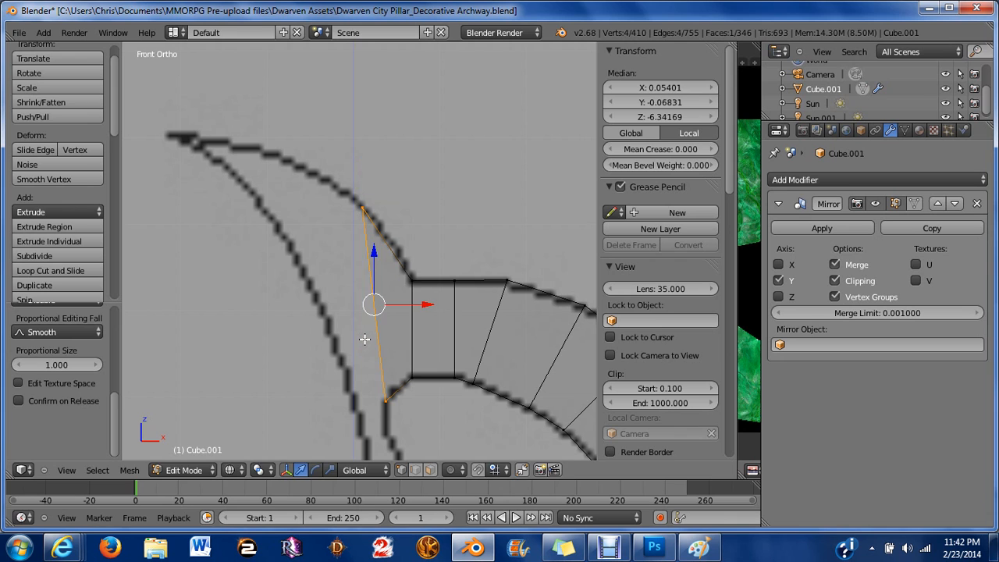
pyautogui.press('e')
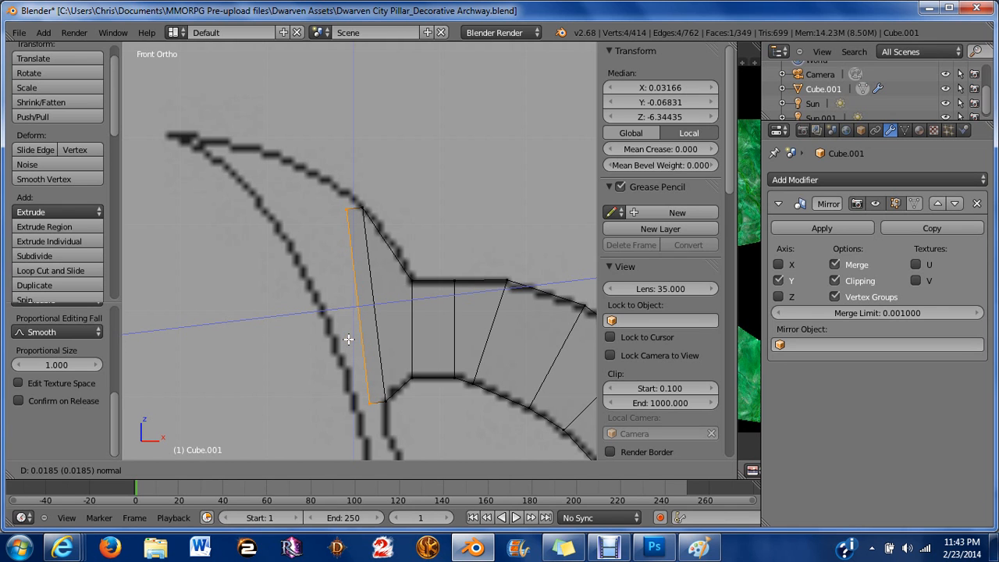
pyautogui.click(348, 339)
pyautogui.press('s')
pyautogui.press('z')
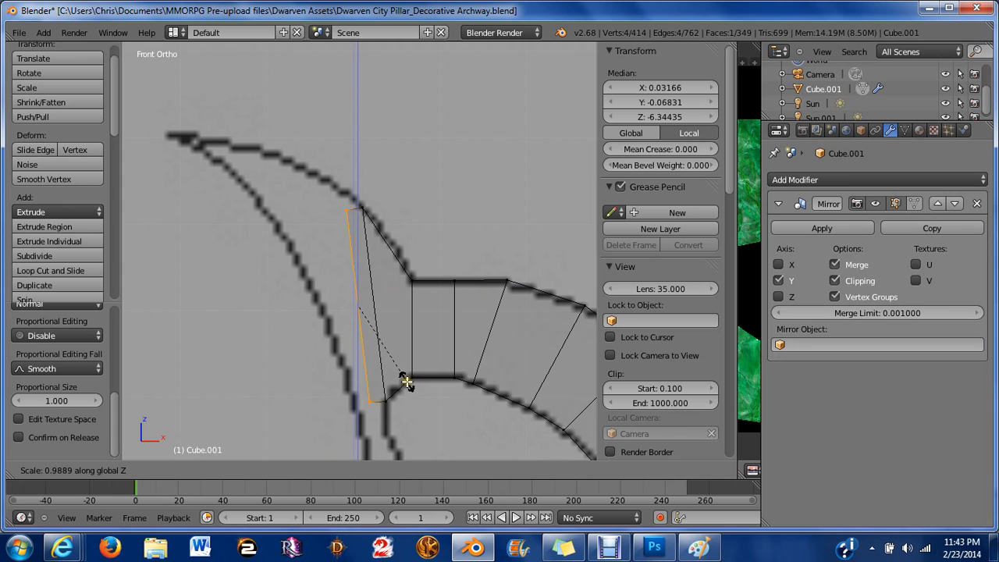
pyautogui.click(414, 386)
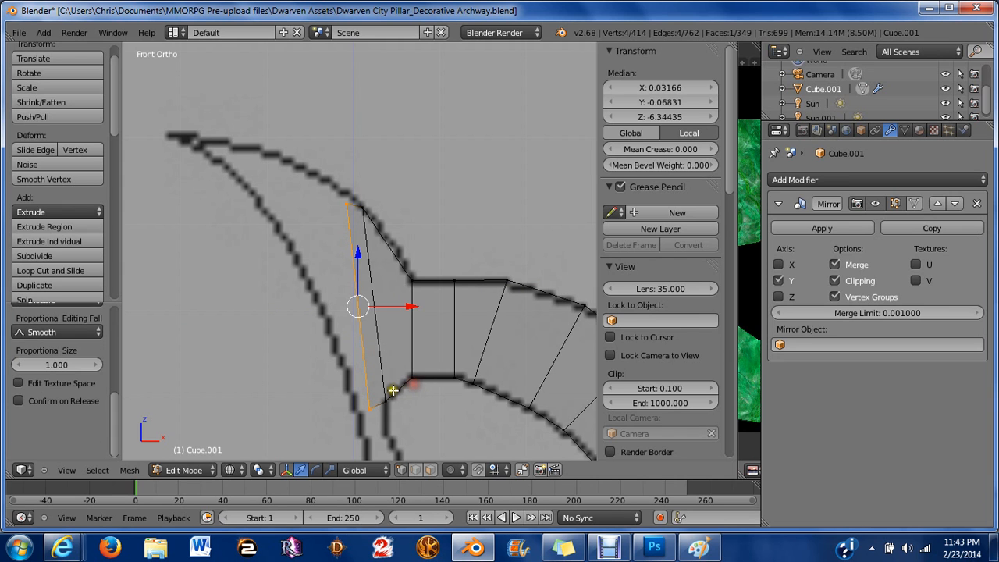
# Select the new edge's bottom vertex and move it about 0.005 along X.
pyautogui.press('a')
pyautogui.rightClick(379, 407)
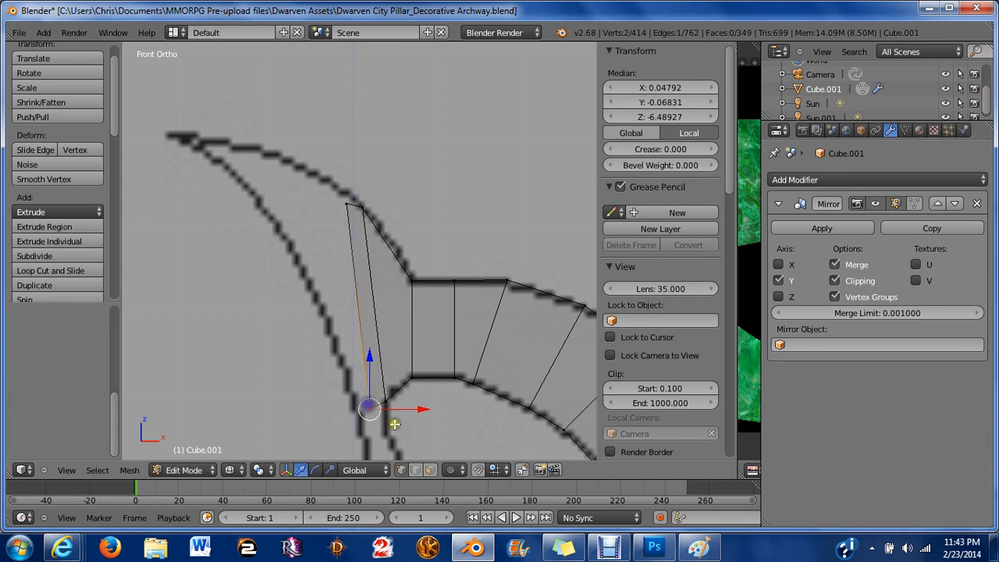
pyautogui.press('g')
pyautogui.press('x')
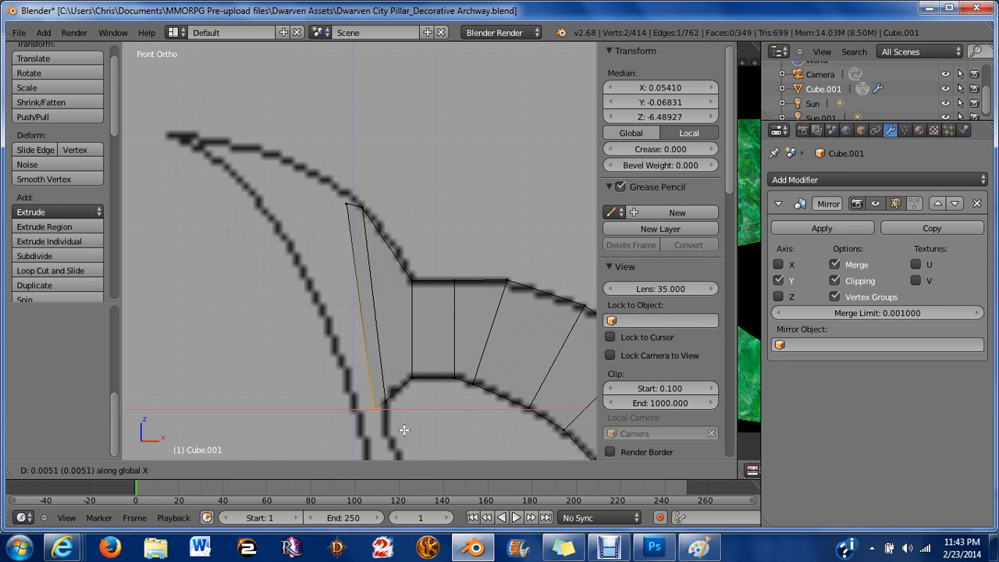
pyautogui.click(405, 430)
# Box-select the new top vertex and nudge it up, left, then up again onto the reference outline.
pyautogui.press('a')
pyautogui.press('b')
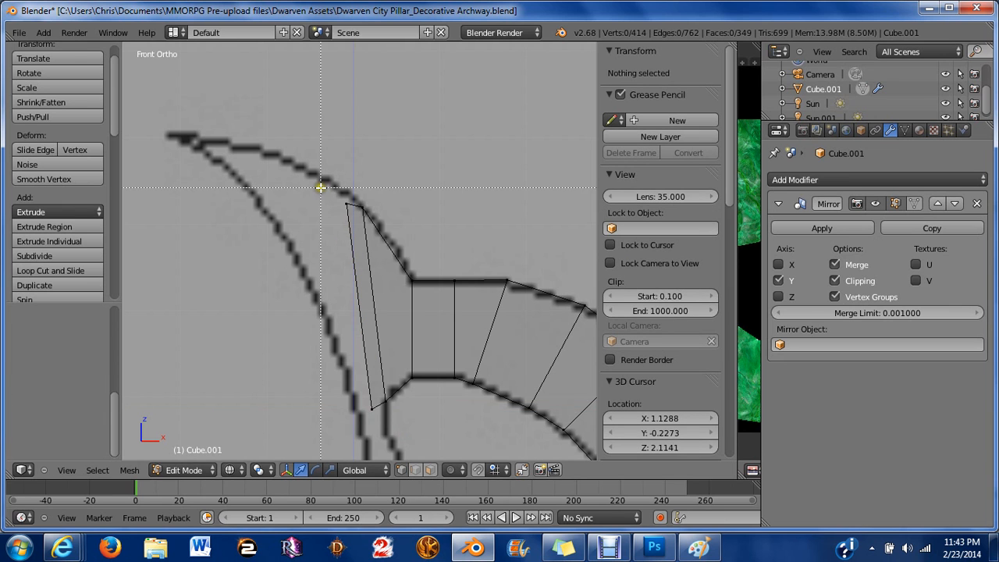
pyautogui.moveTo(321, 187); pyautogui.dragTo(354, 221)
pyautogui.press('g')
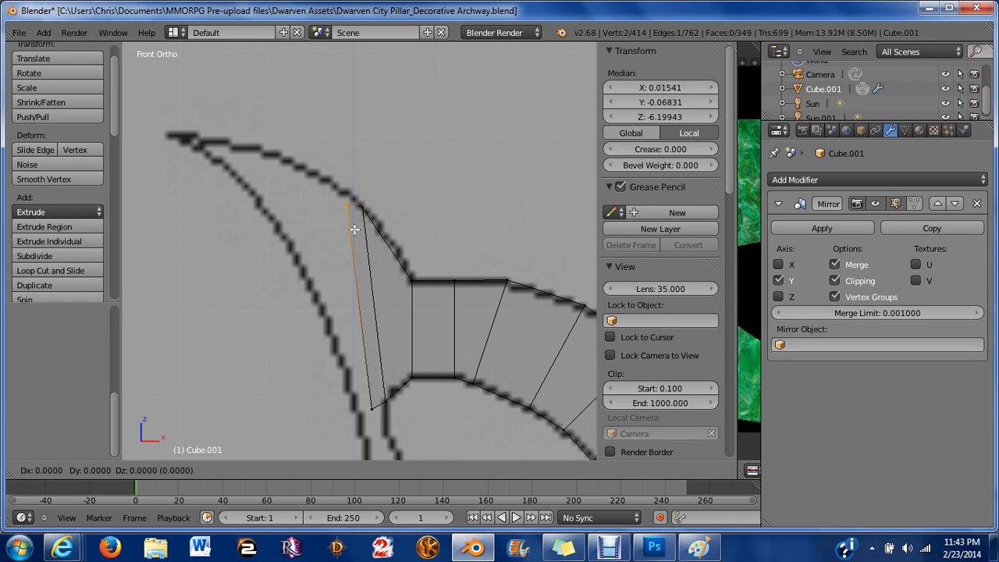
pyautogui.press('z')
pyautogui.click(317, 220)
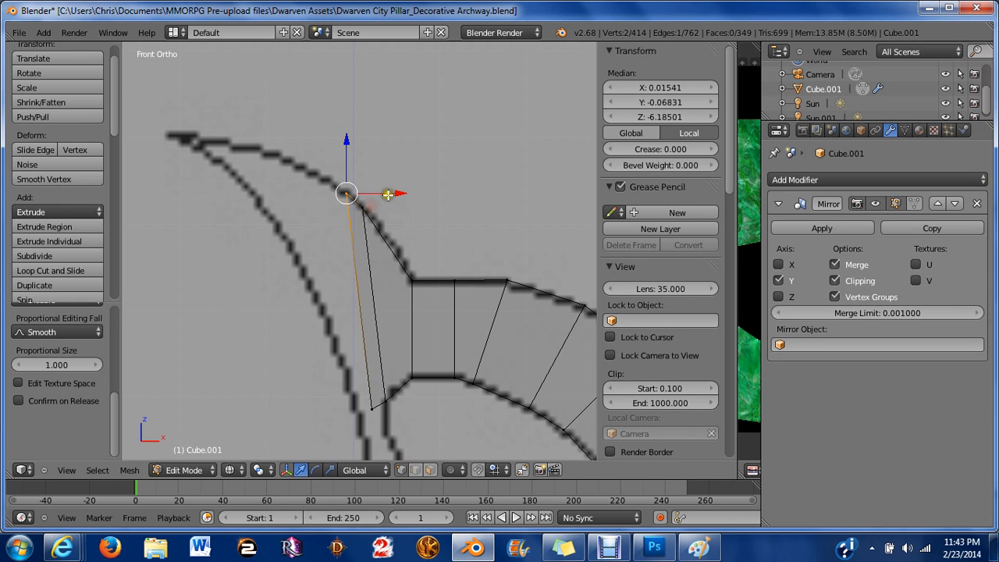
pyautogui.press('g')
pyautogui.press('x')
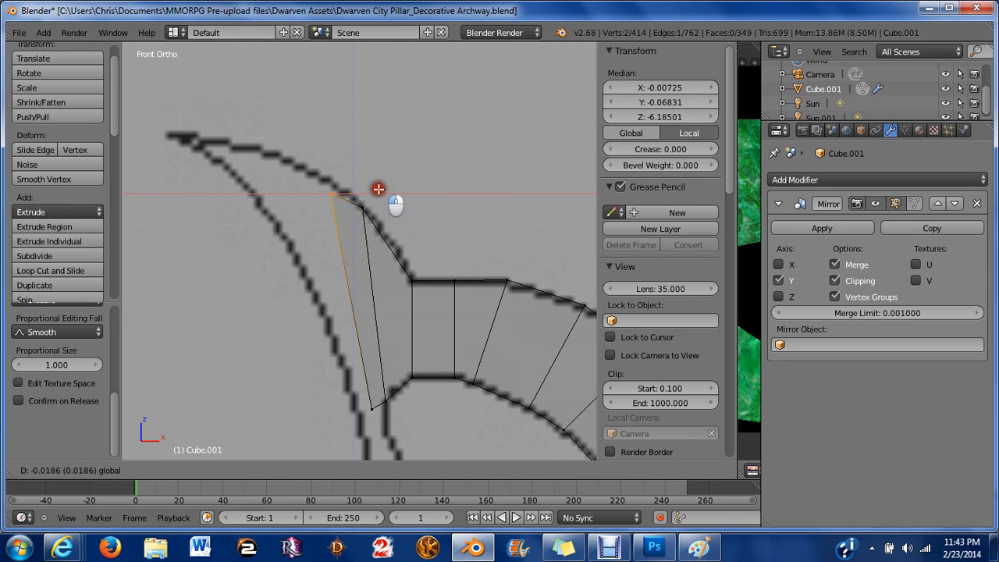
pyautogui.click(357, 177)
pyautogui.press('g')
pyautogui.press('z')
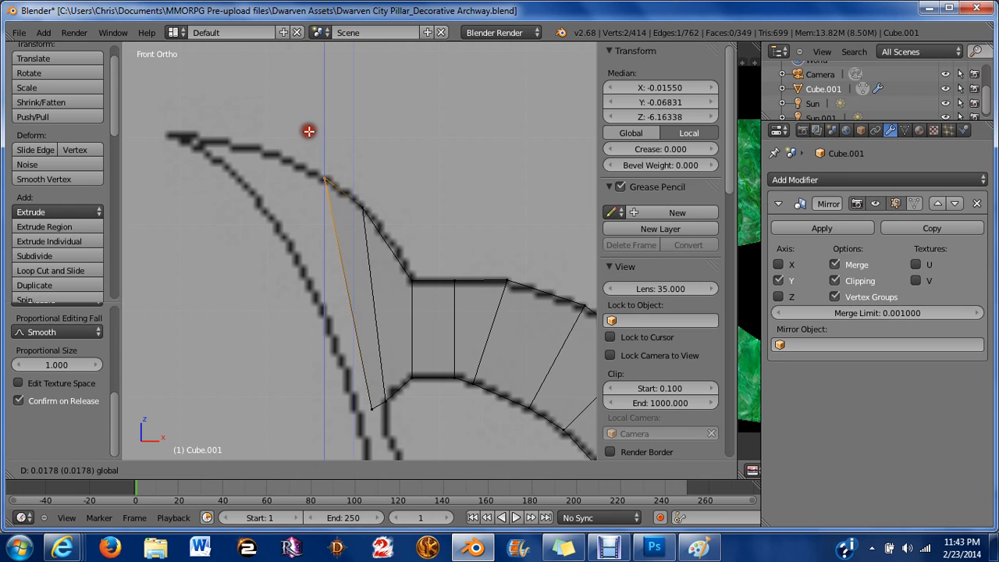
pyautogui.click(310, 131)
# Select the new end edge, extrude it about 0.023 leftward, and scale it about 1.07 along Z.
pyautogui.press('a')
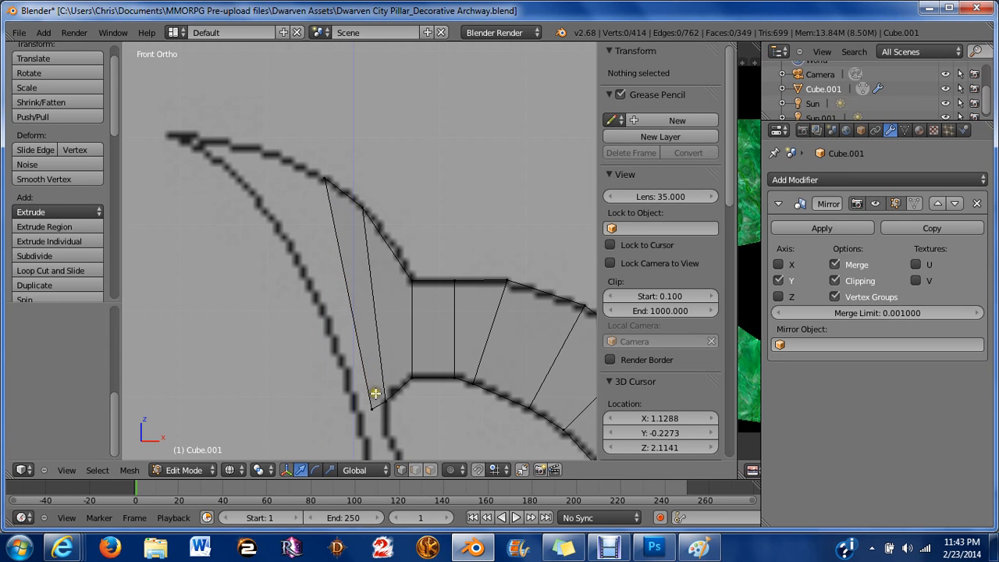
pyautogui.rightClick(377, 426)
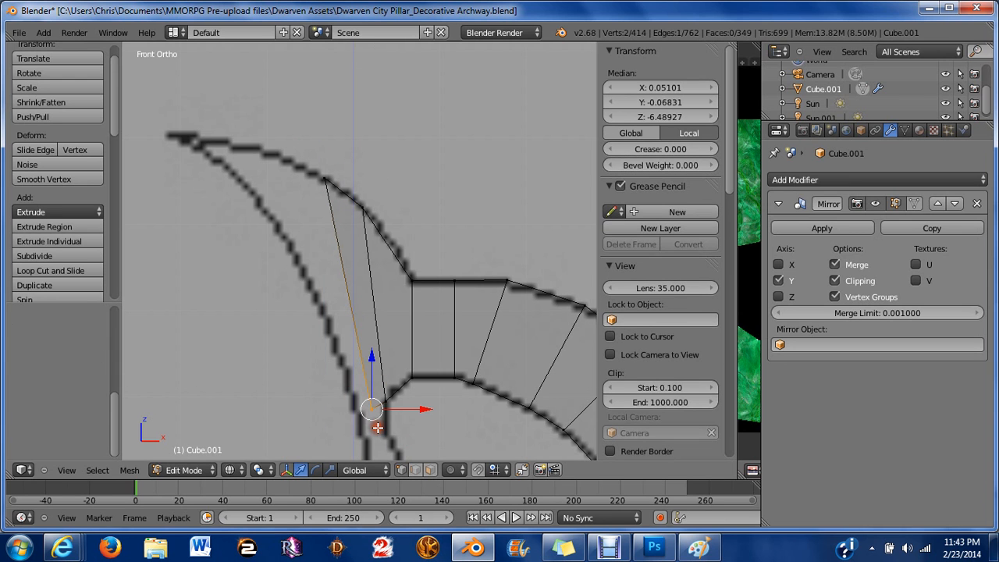
pyautogui.keyDown('shift'); pyautogui.rightClick(341, 210); pyautogui.keyUp('shift')
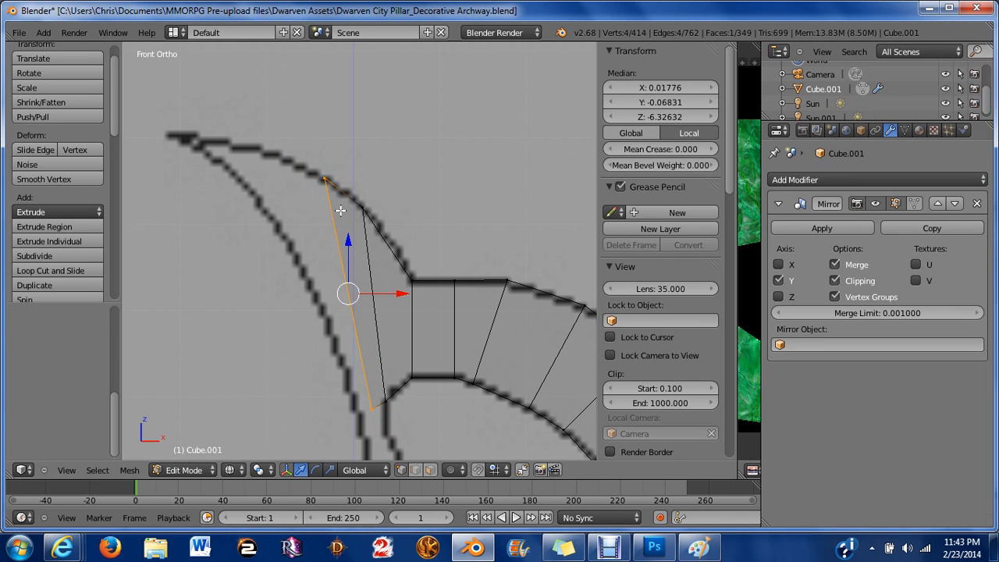
pyautogui.press('e')
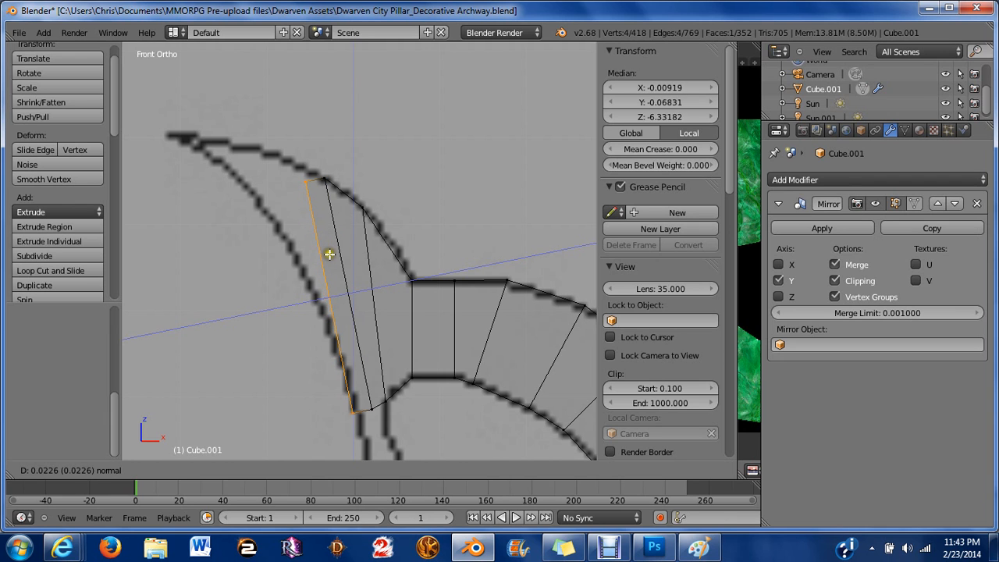
pyautogui.click(337, 256)
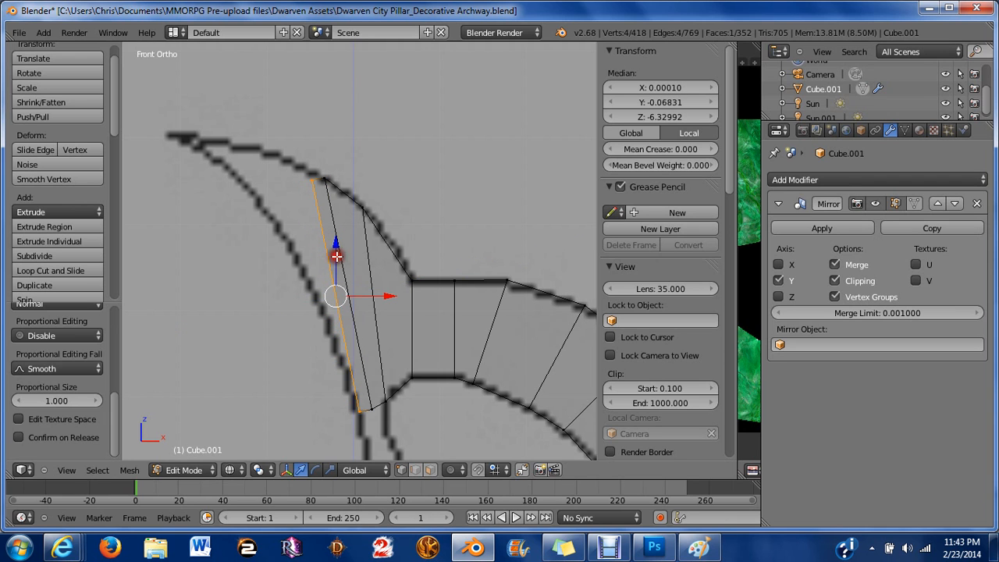
pyautogui.press('s')
pyautogui.press('z')
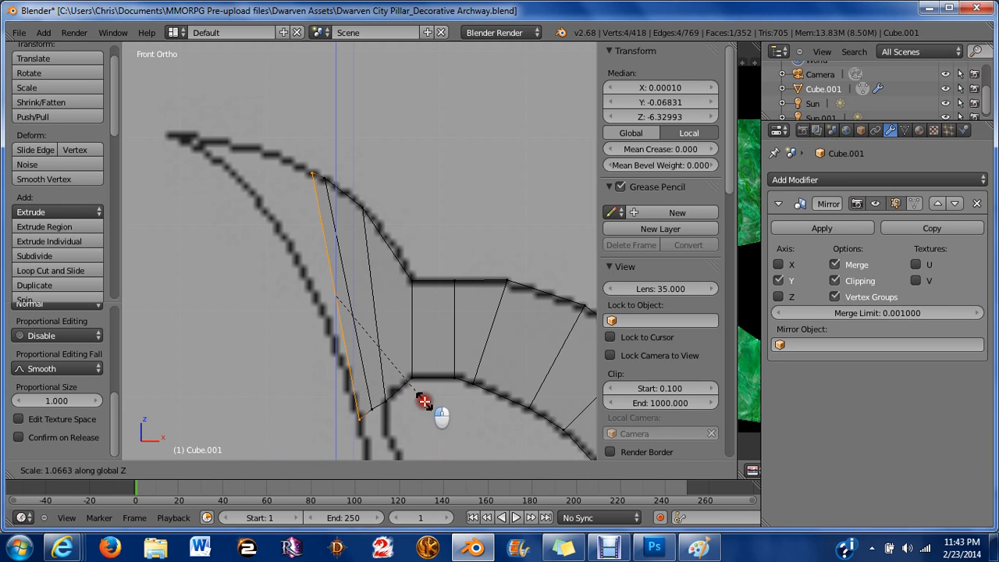
pyautogui.click(442, 414)
pyautogui.click(397, 375)
pyautogui.press('a')
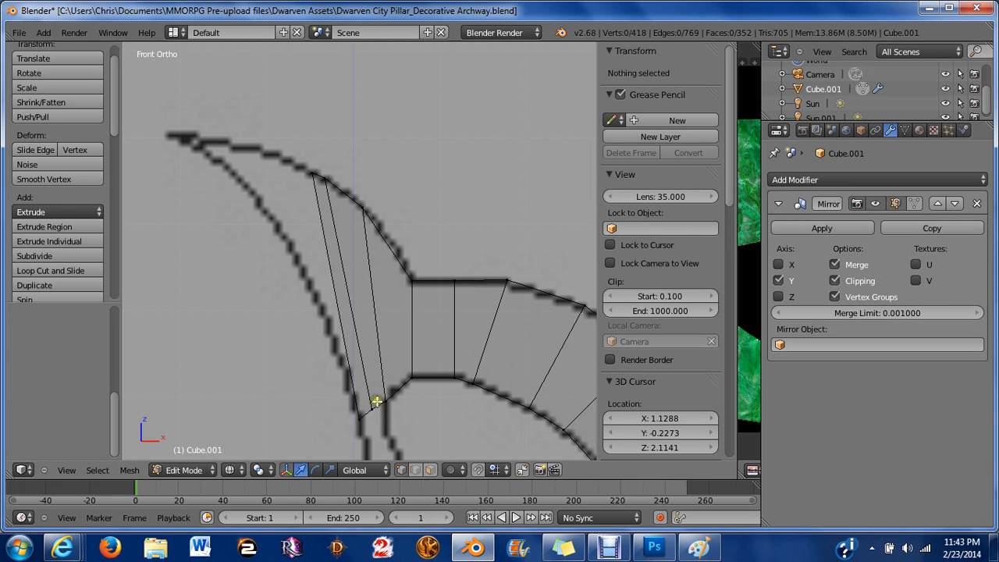
# Select the new top vertex and move it left and up to the pointed tip of the arch's hook.
pyautogui.scroll(2, 338, 323)
pyautogui.keyDown('shift'); pyautogui.moveTo(314, 228); pyautogui.dragTo(403, 298, button='middle'); pyautogui.keyUp('shift')
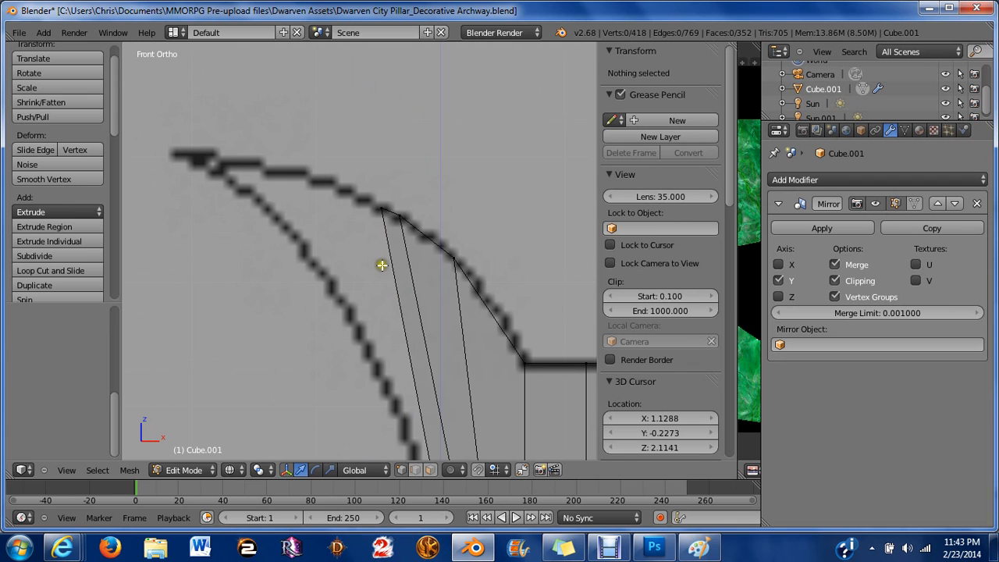
pyautogui.rightClick(367, 220)
pyautogui.press('g')
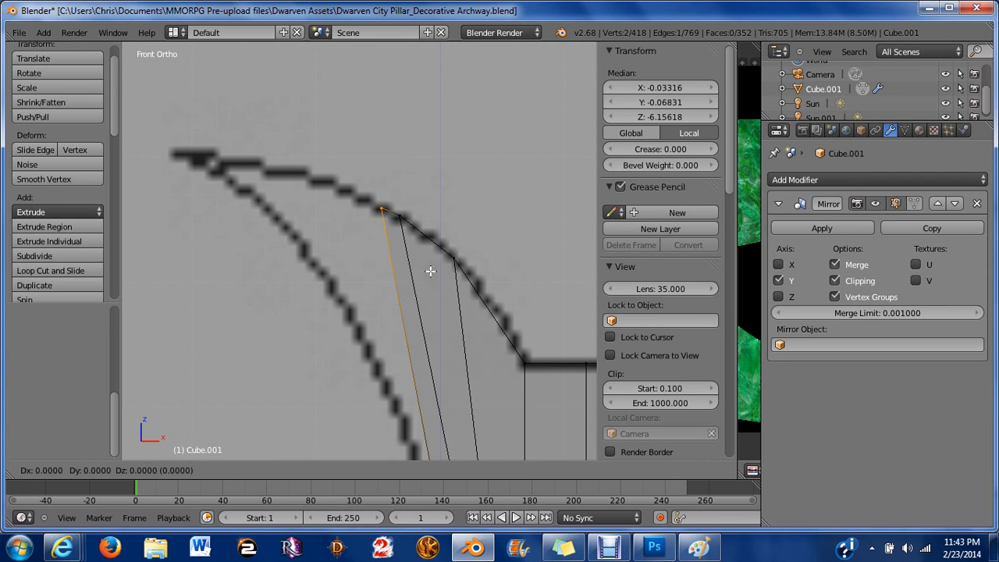
pyautogui.press('x')
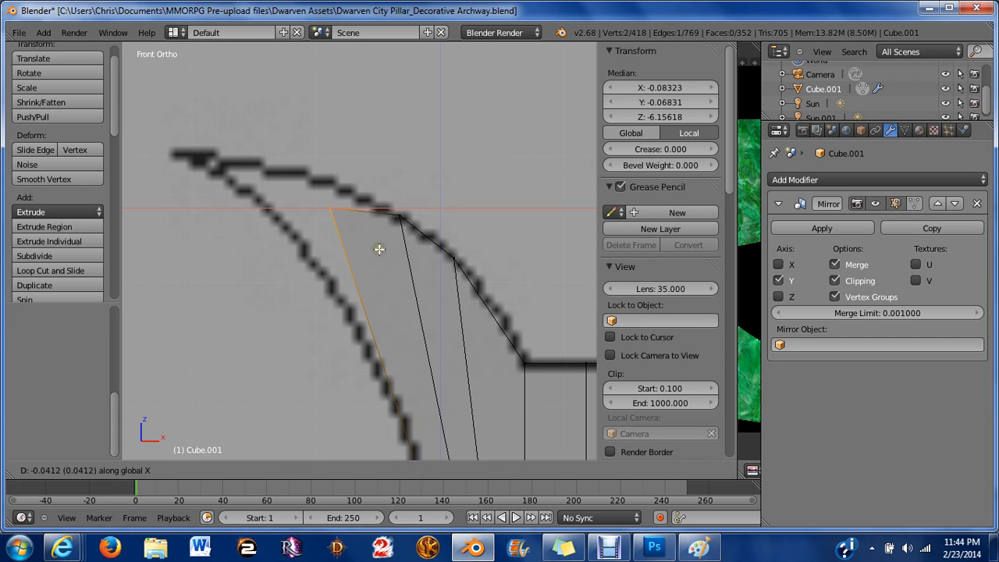
pyautogui.click(380, 249)
pyautogui.moveTo(329, 153); pyautogui.dragTo(237, 105)
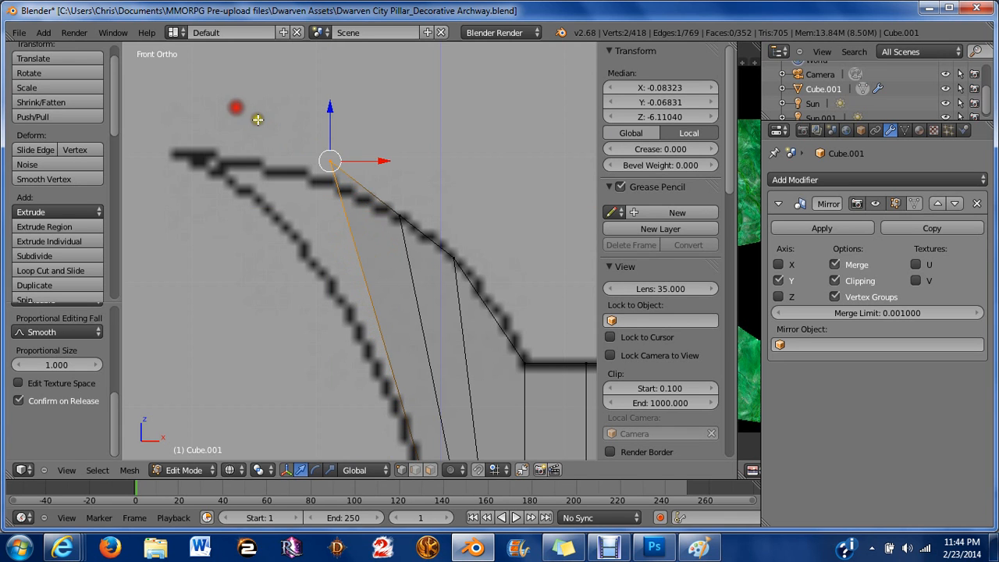
pyautogui.moveTo(383, 161); pyautogui.dragTo(241, 122)
pyautogui.moveTo(184, 104); pyautogui.dragTo(183, 98)
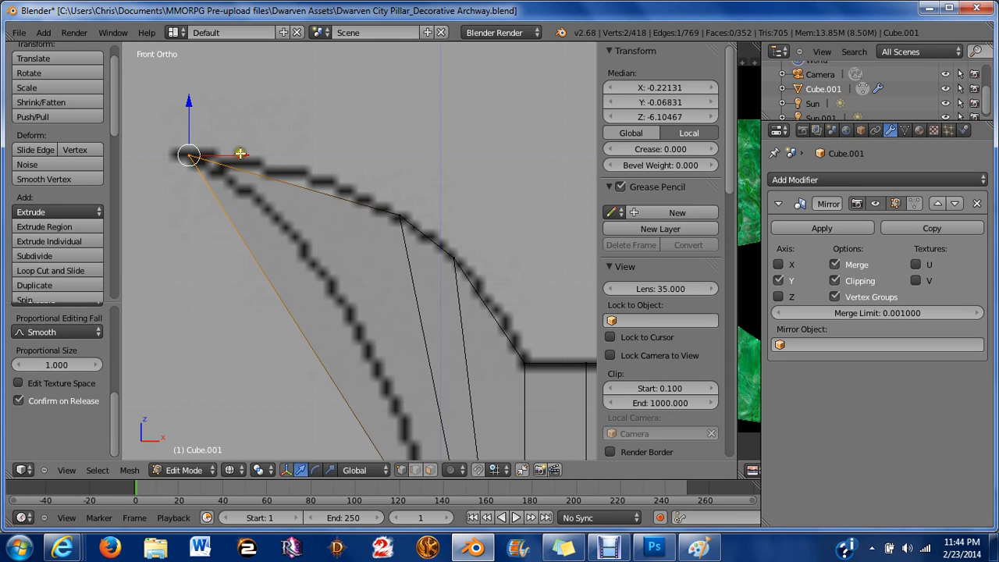
pyautogui.moveTo(241, 153); pyautogui.dragTo(228, 150)
pyautogui.scroll(-4, 261, 209)
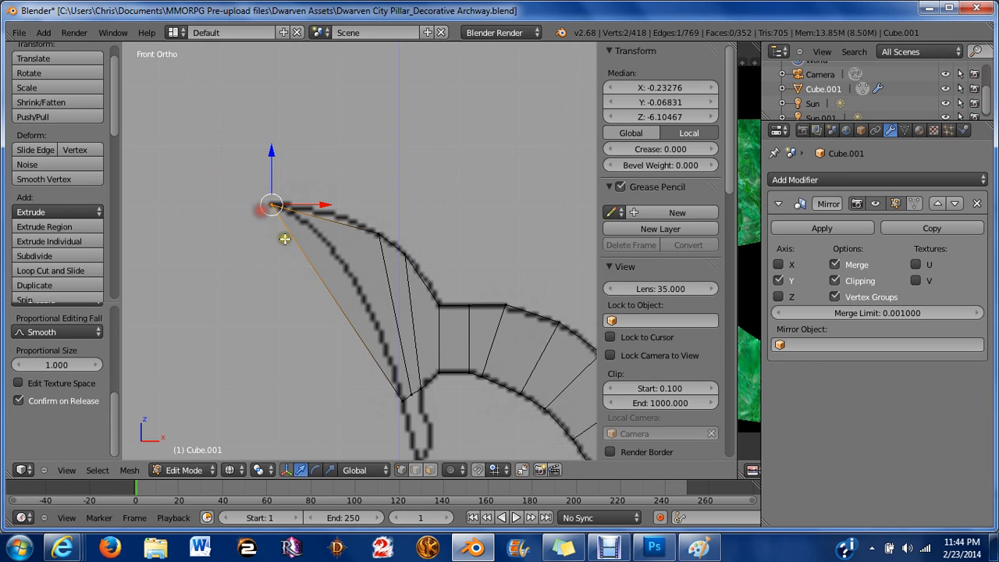
pyautogui.press('a')
# Box-select the three vertices where the branches meet below the arch and extrude them about 0.04.
pyautogui.scroll(4, 378, 356)
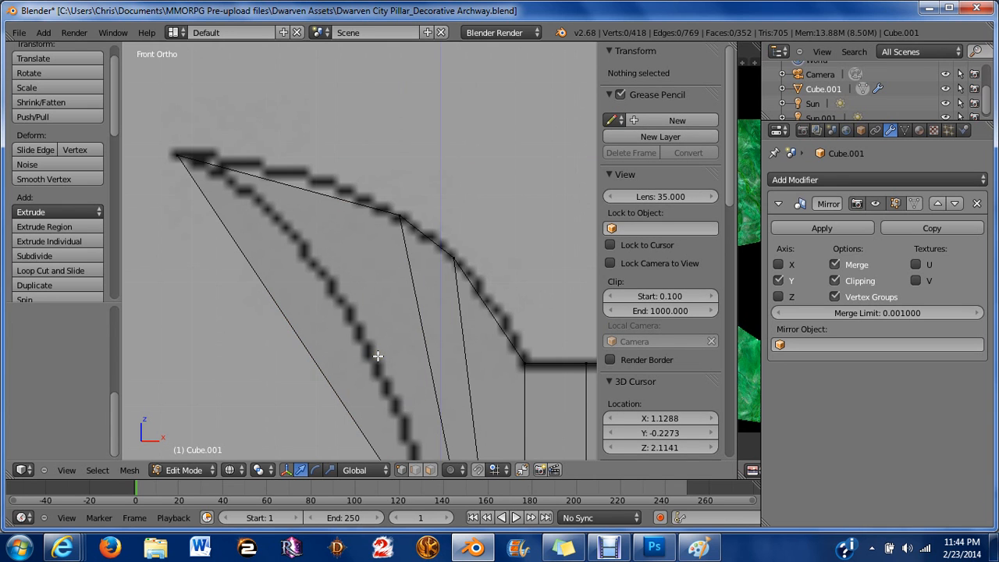
pyautogui.keyDown('shift'); pyautogui.moveTo(378, 356); pyautogui.dragTo(398, 226, button='middle'); pyautogui.keyUp('shift')
pyautogui.scroll(-3, 397, 224)
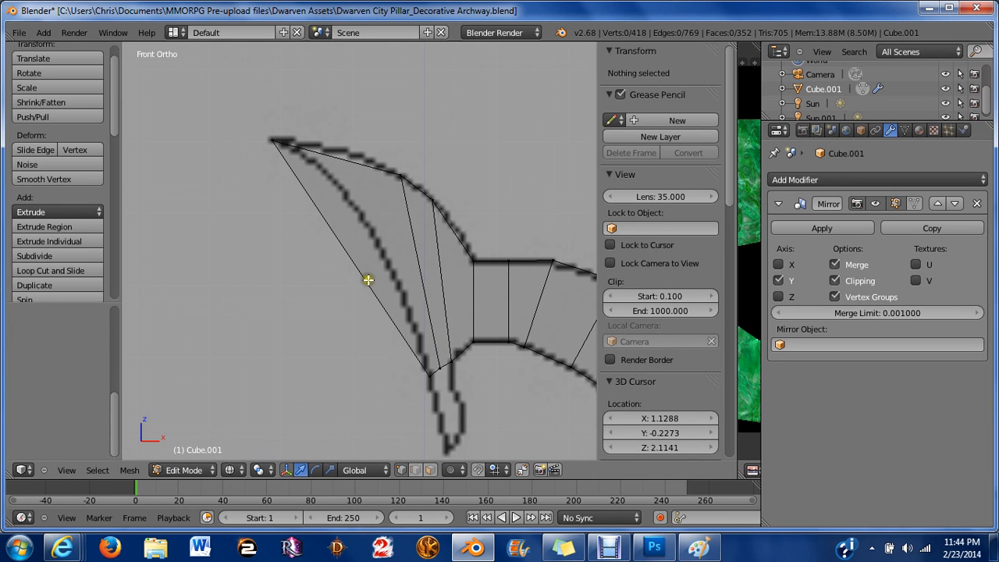
pyautogui.press('c')
pyautogui.press('Escape')
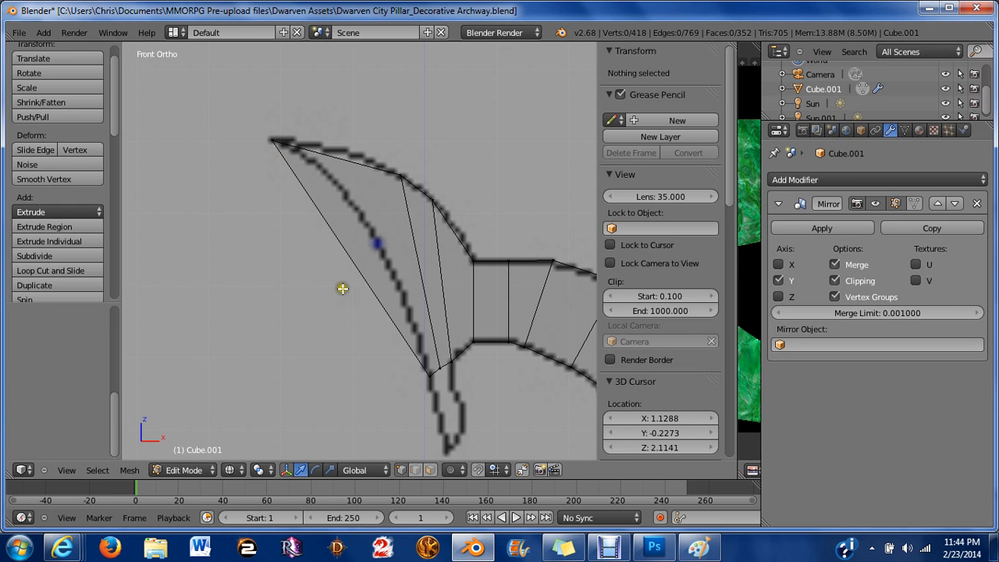
pyautogui.keyDown('shift'); pyautogui.moveTo(426, 382); pyautogui.dragTo(343, 263, button='middle'); pyautogui.keyUp('shift')
pyautogui.scroll(4, 416, 274)
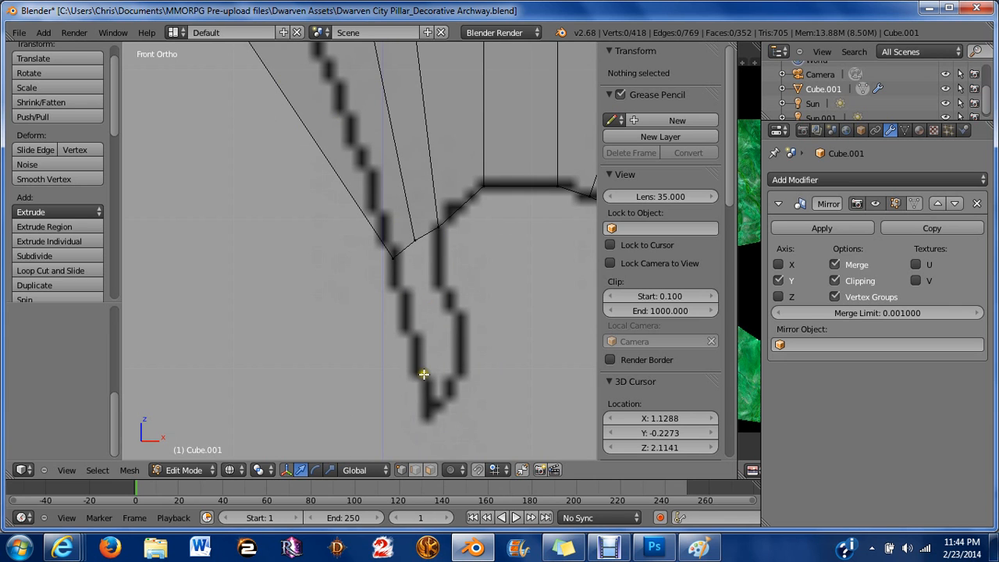
pyautogui.press('b')
pyautogui.moveTo(375, 223); pyautogui.dragTo(449, 262)
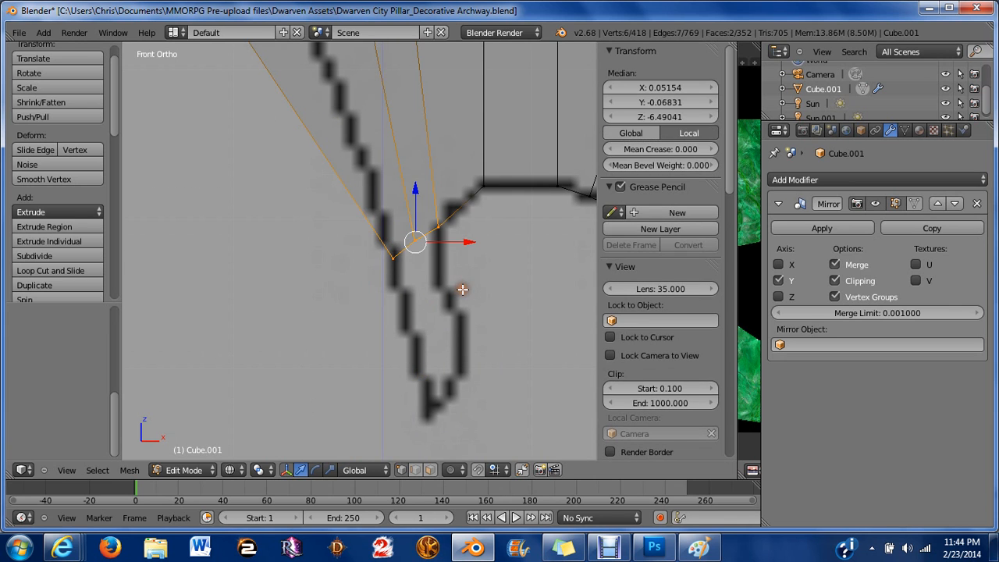
pyautogui.press('e')
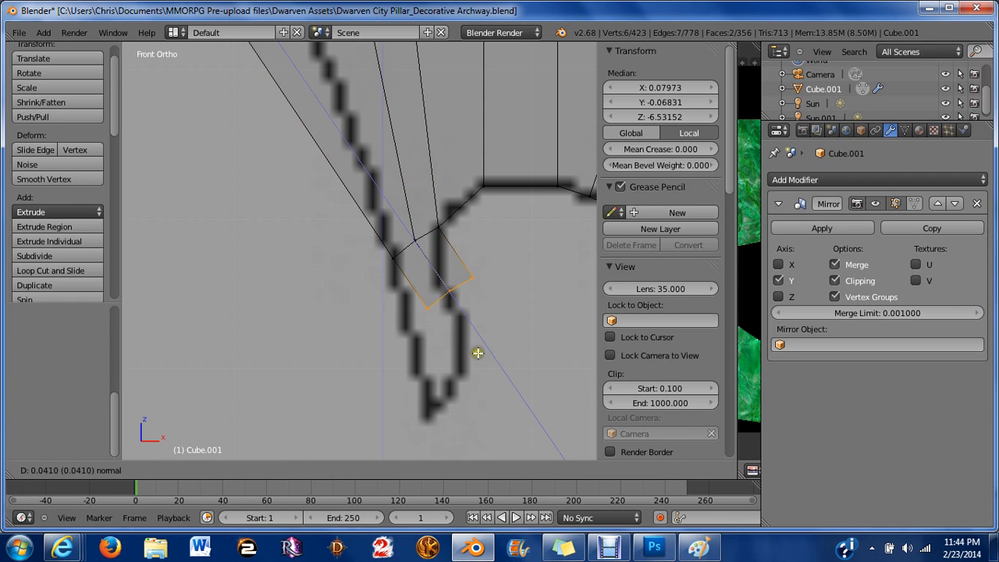
pyautogui.click(477, 352)
# Rotate the extruded vertices about 38 degrees and flatten them to zero along Z.
pyautogui.press('r')
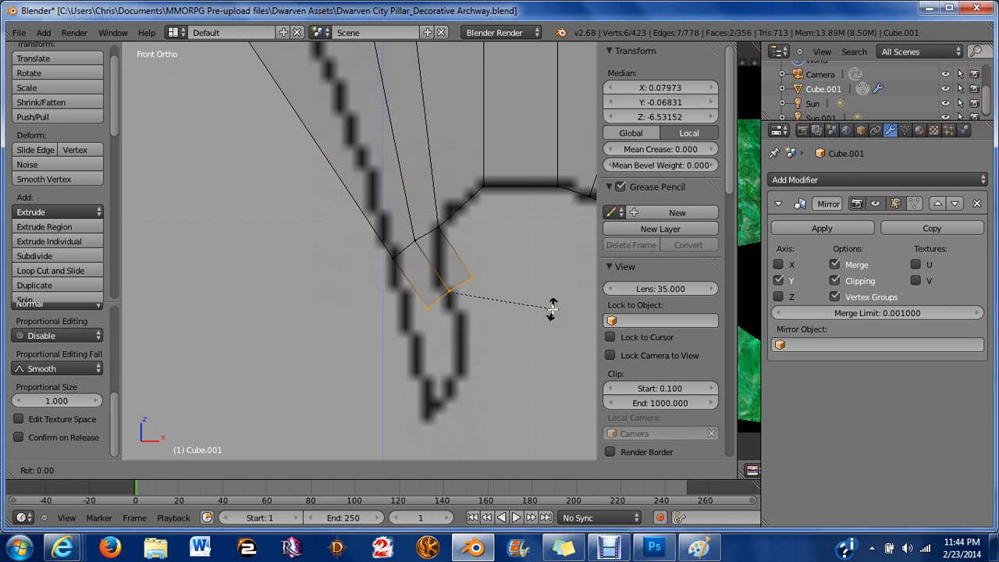
pyautogui.click(539, 381)
pyautogui.write('sz')
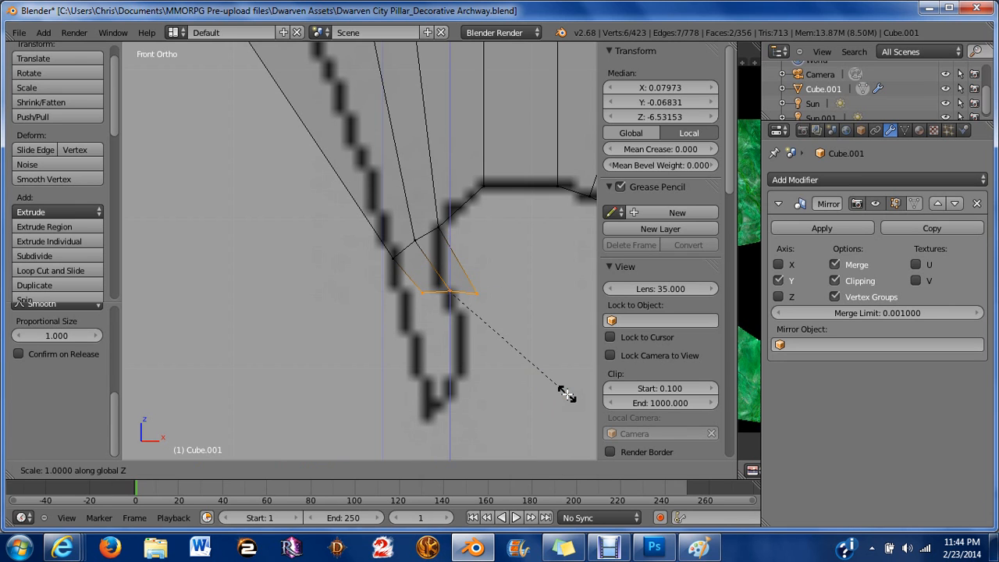
pyautogui.write('0')
pyautogui.press('Return')
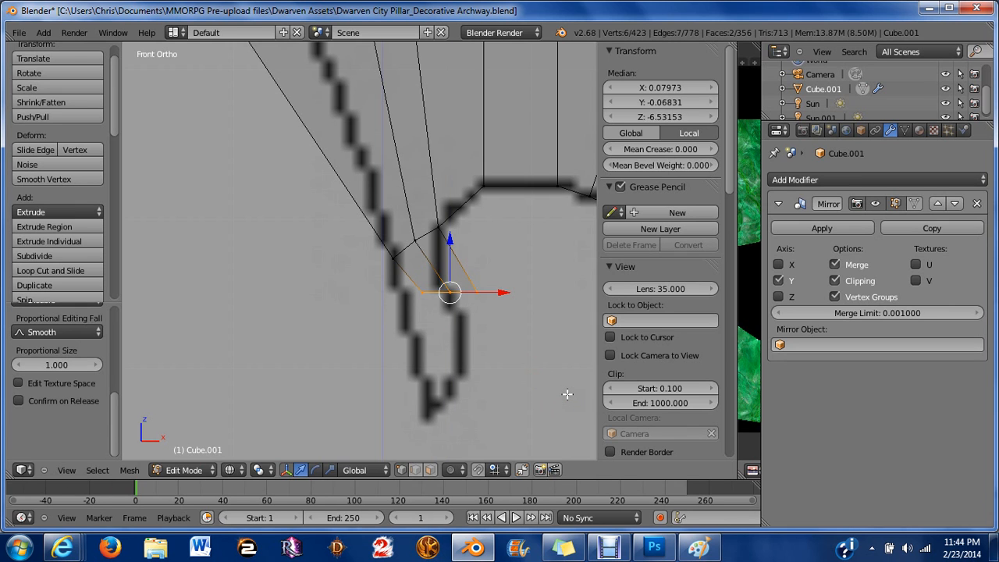
# Move the extruded vertices about 0.019 left along X and scale them about 0.97 along X.
pyautogui.press('g')
pyautogui.press('x')
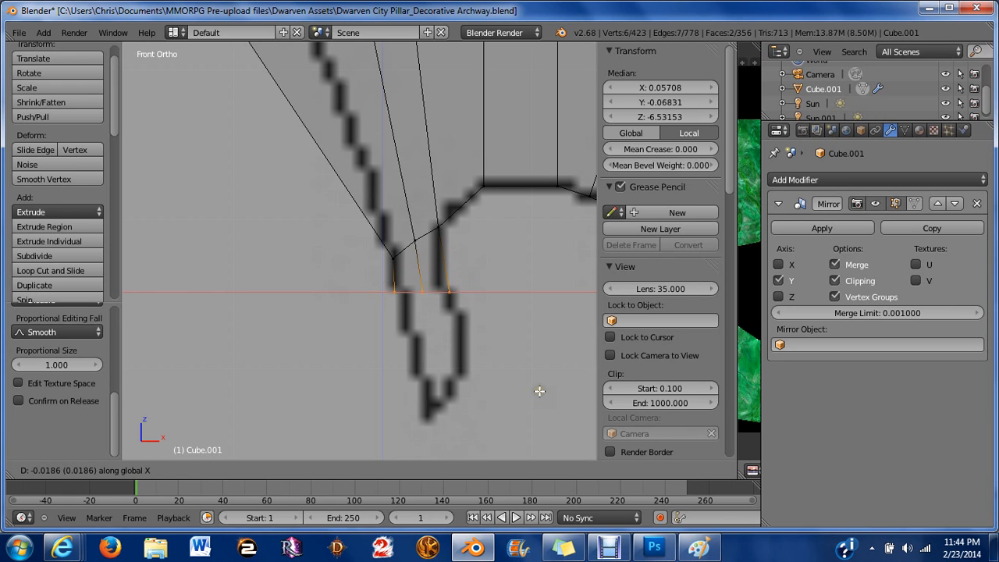
pyautogui.click(540, 391)
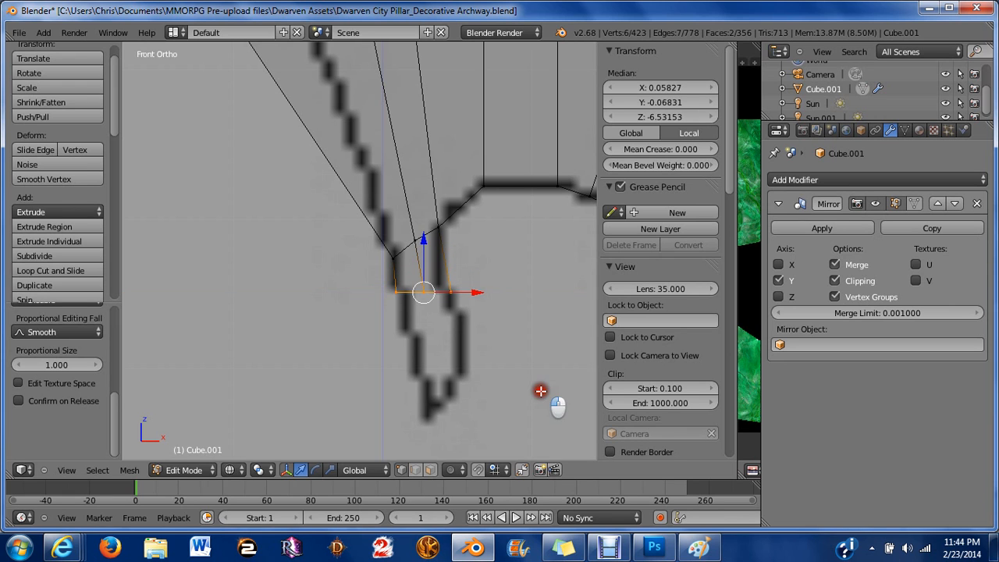
pyautogui.press('s')
pyautogui.press('x')
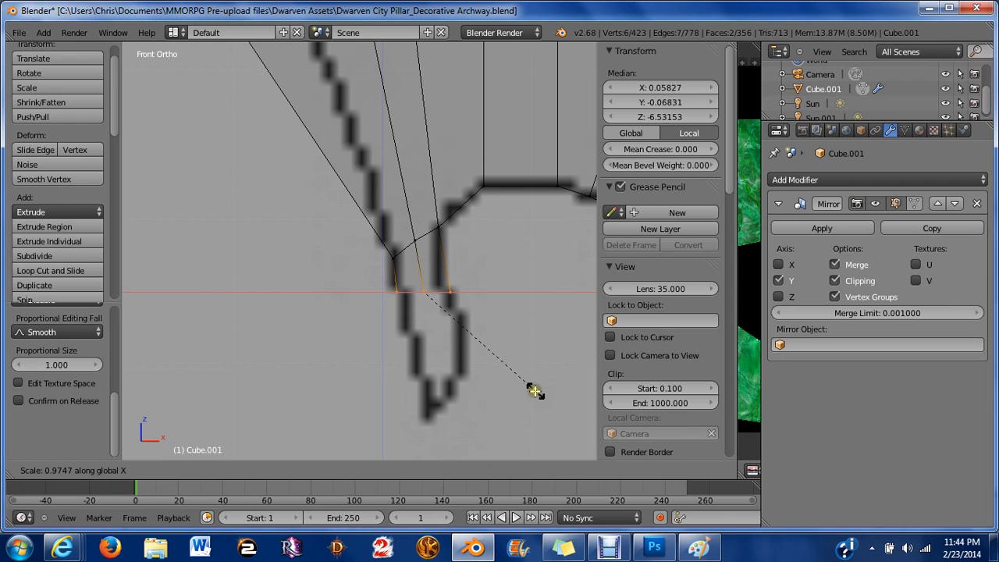
pyautogui.click(510, 379)
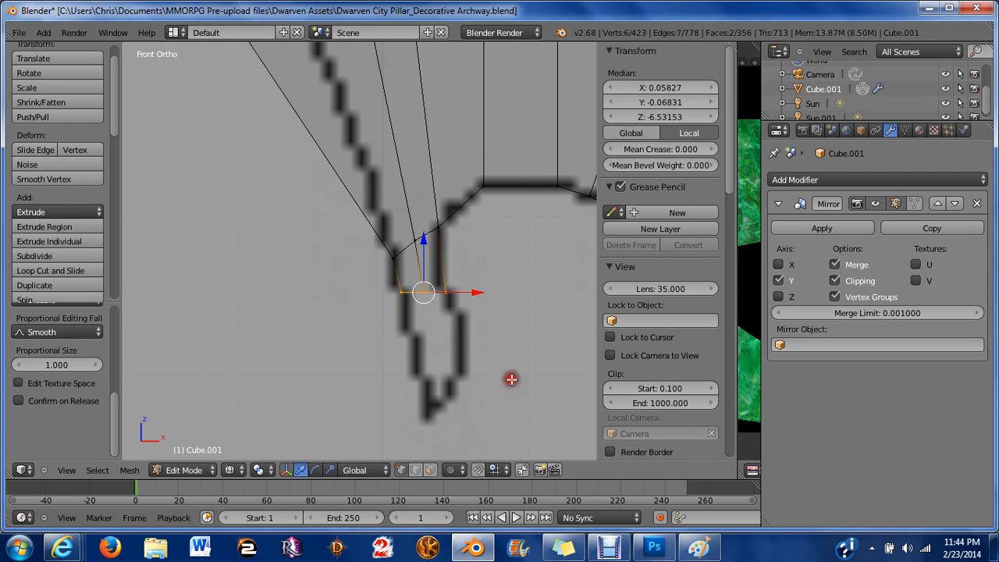
# Extrude the vertices about 0.04 downward and shift them about 0.012 right along X.
pyautogui.press('e')
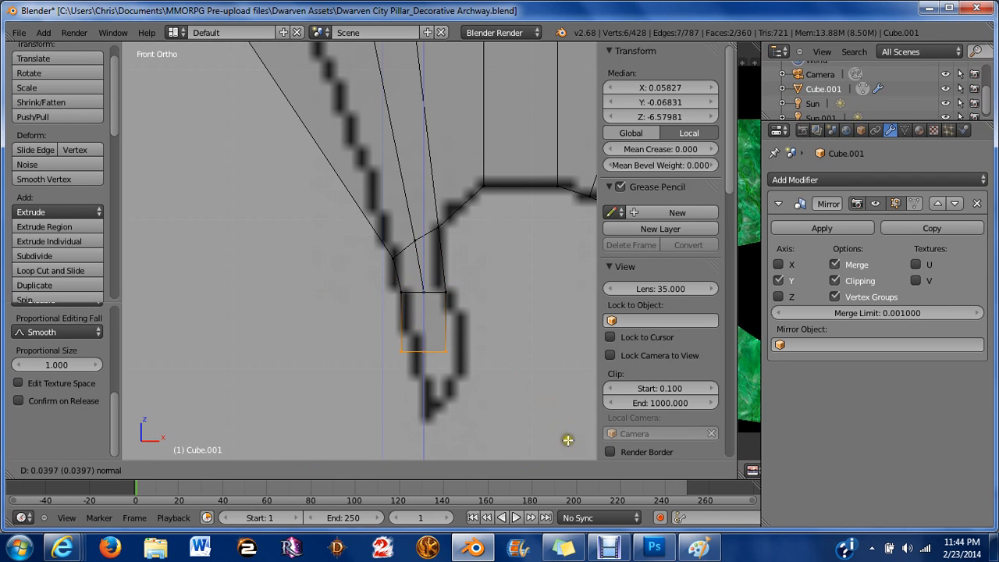
pyautogui.click(568, 440)
pyautogui.press('g')
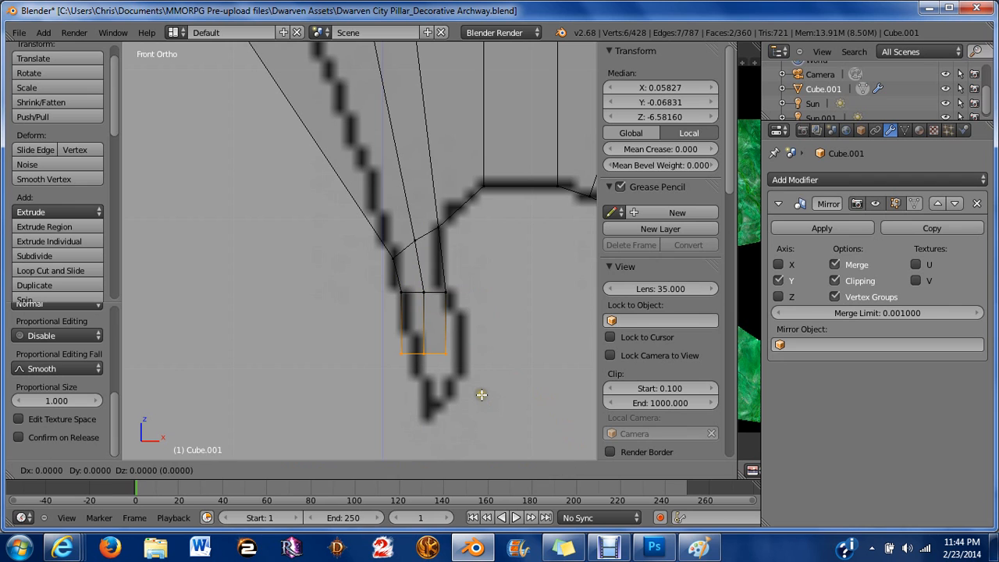
pyautogui.press('x')
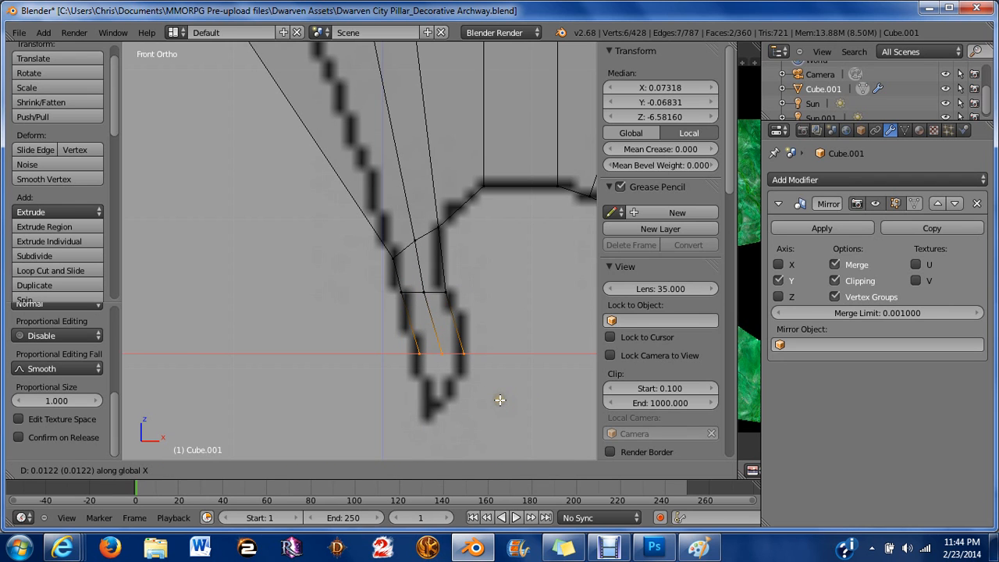
pyautogui.click(500, 399)
# Scale the new vertices about 1.01 along X and rotate them about 10 degrees.
pyautogui.press('s')
pyautogui.press('x')
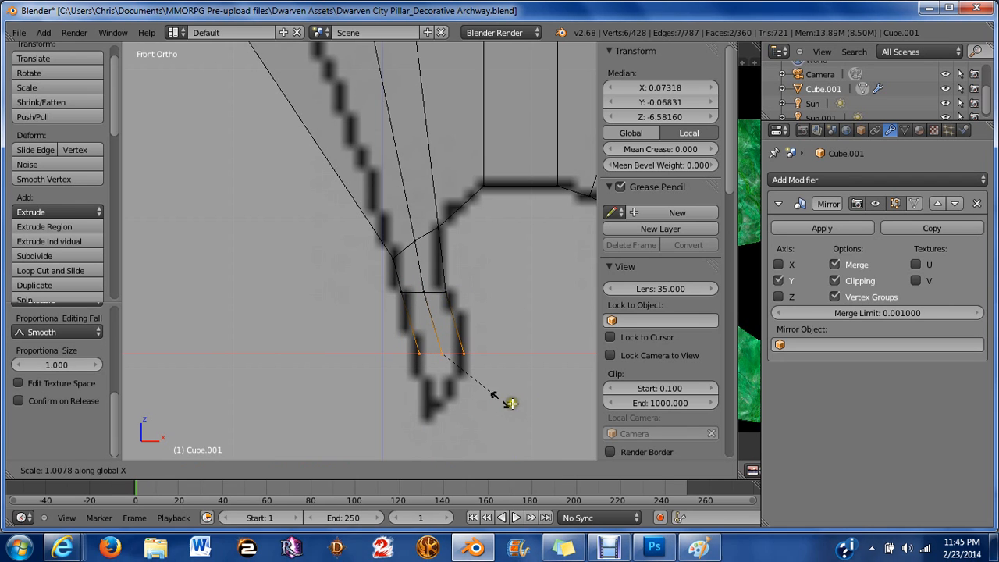
pyautogui.click(509, 403)
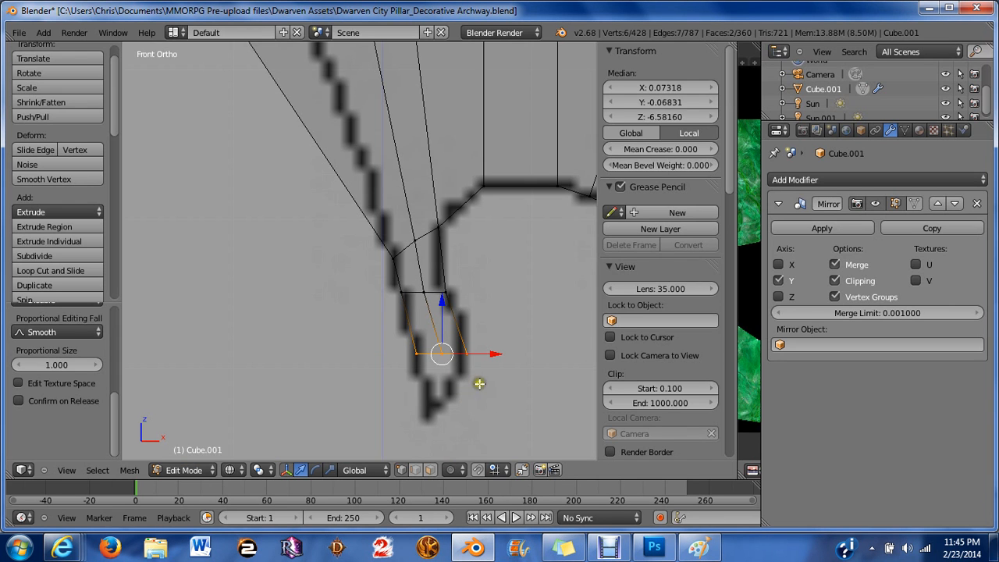
pyautogui.press('r')
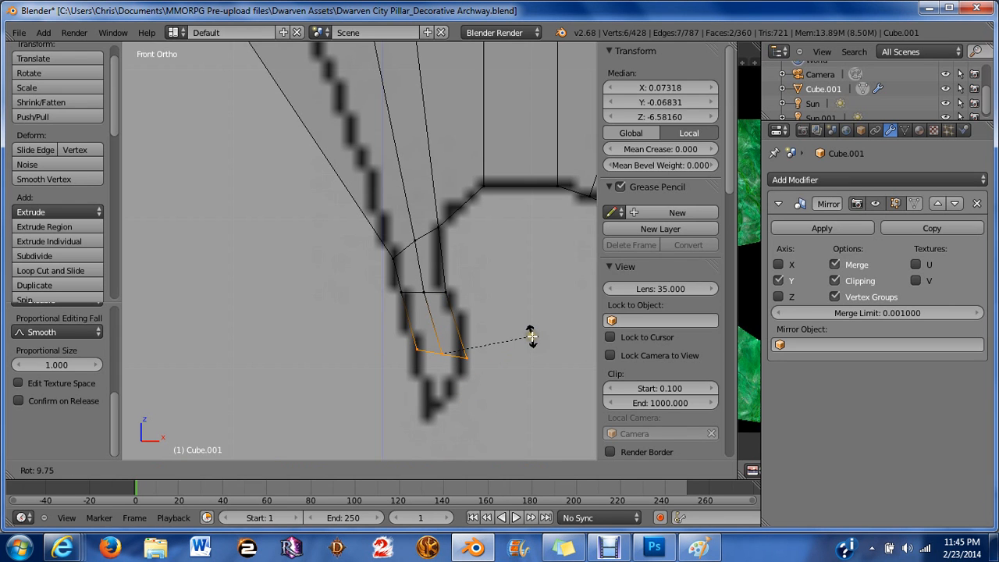
pyautogui.click(536, 341)
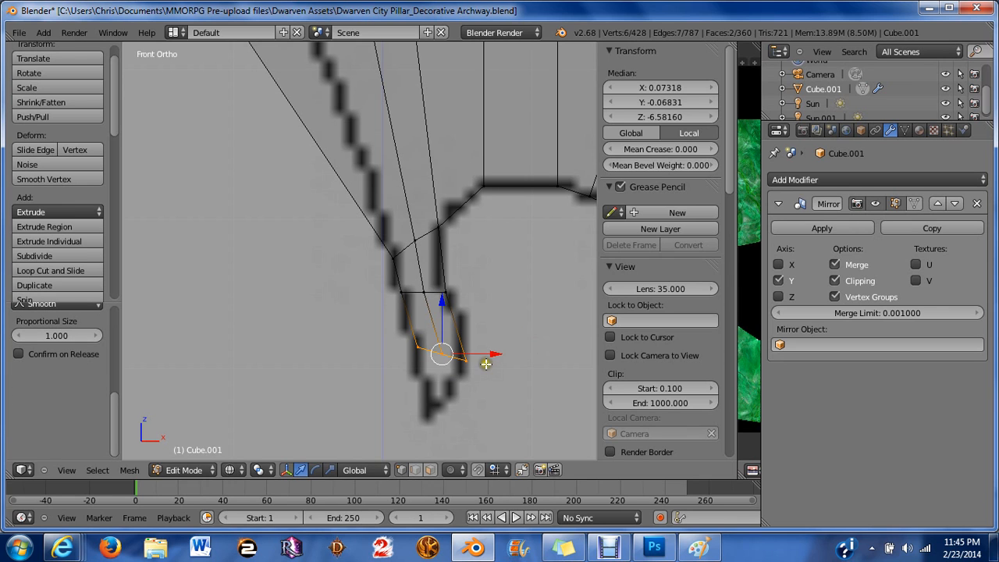
# Extrude the vertices about 0.022 again and scale them about 0.84 along X.
pyautogui.press('e')
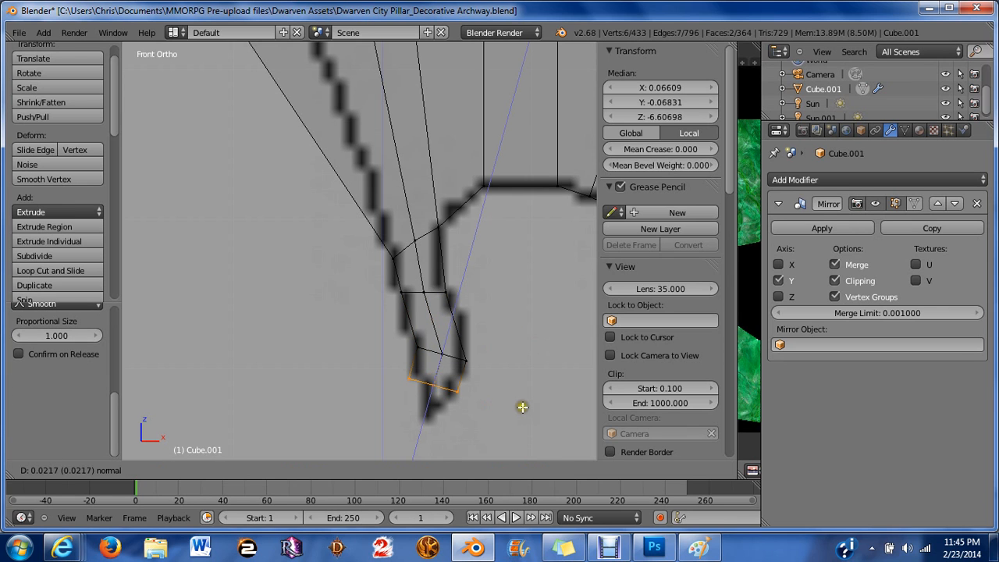
pyautogui.click(545, 408)
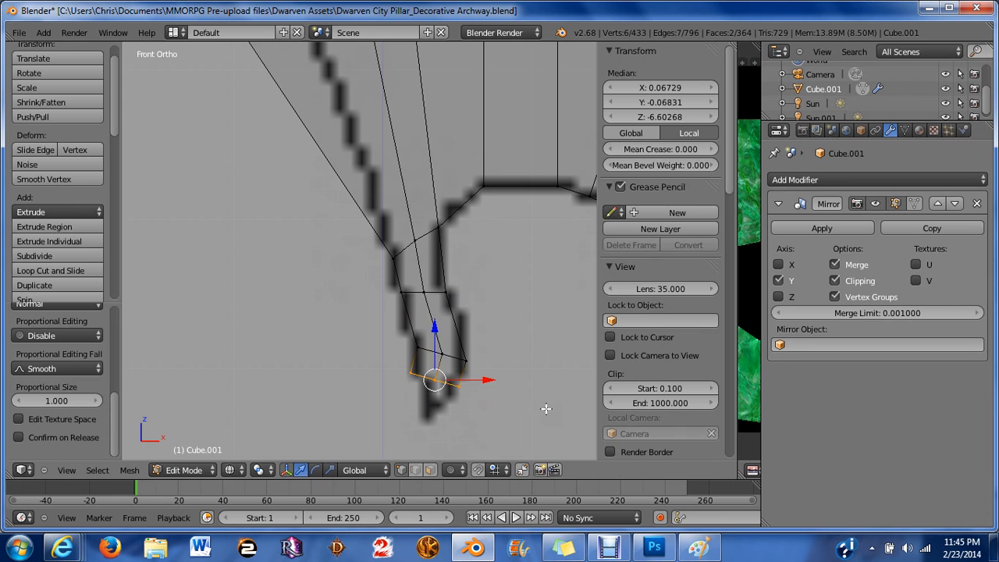
pyautogui.press('s')
pyautogui.press('x')
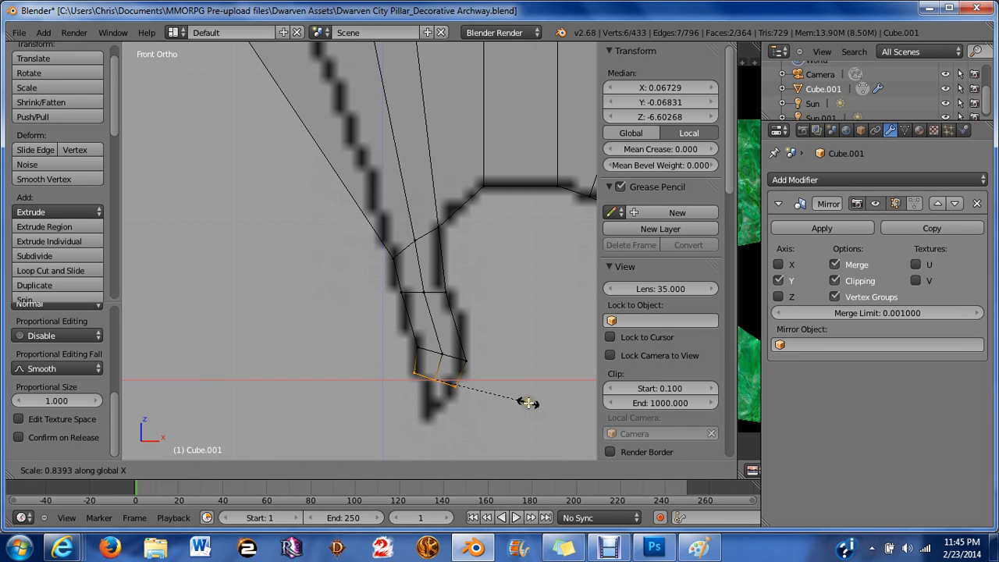
pyautogui.click(527, 404)
# Box-select the bottom vertex of the branch and move it about 0.024 down along Z to form a point.
pyautogui.press('a')
pyautogui.scroll(4, 481, 417)
pyautogui.keyDown('shift'); pyautogui.moveTo(477, 411); pyautogui.dragTo(332, 162, button='middle'); pyautogui.keyUp('shift')
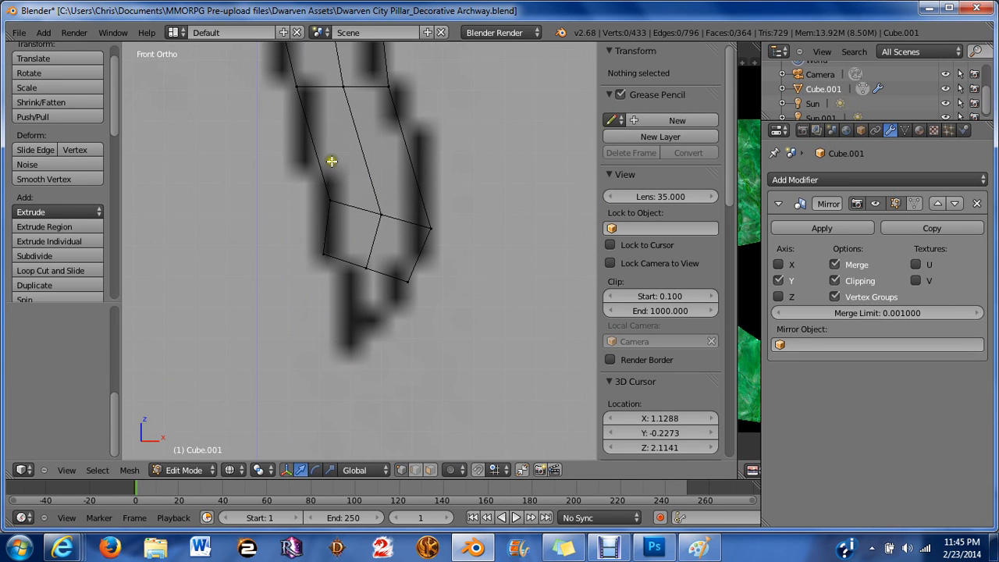
pyautogui.scroll(4, 331, 161)
pyautogui.press('b')
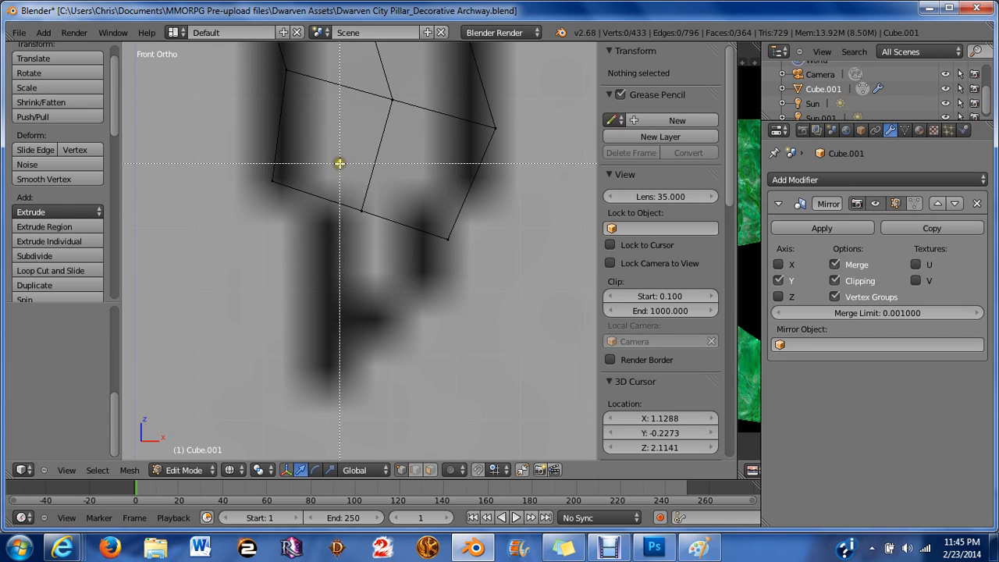
pyautogui.moveTo(339, 163); pyautogui.dragTo(408, 319)
pyautogui.press('g')
pyautogui.press('z')
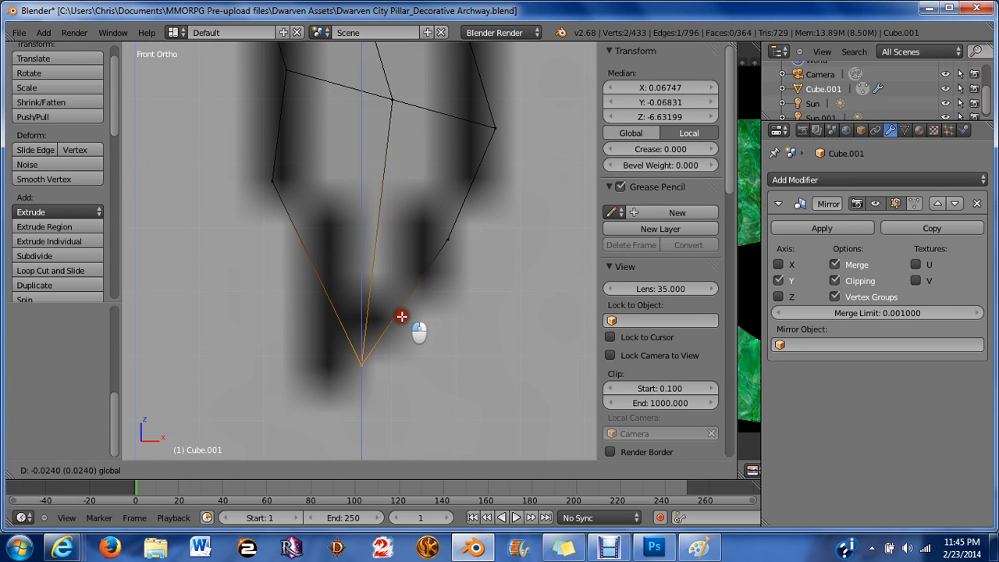
pyautogui.click(401, 316)
pyautogui.moveTo(410, 364); pyautogui.dragTo(378, 359)
pyautogui.press('a')
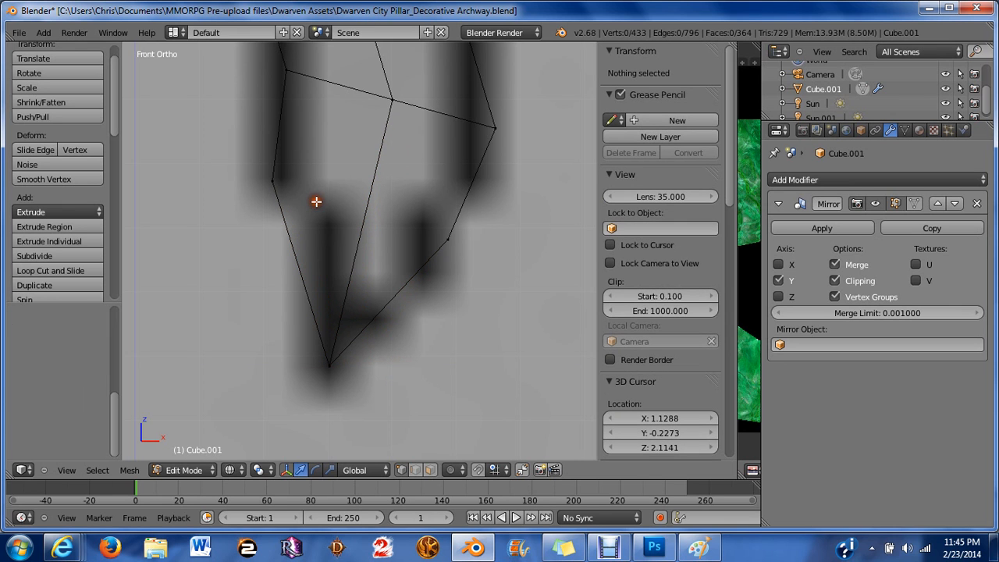
pyautogui.press('b')
pyautogui.moveTo(245, 178); pyautogui.dragTo(333, 187)
pyautogui.press('a')
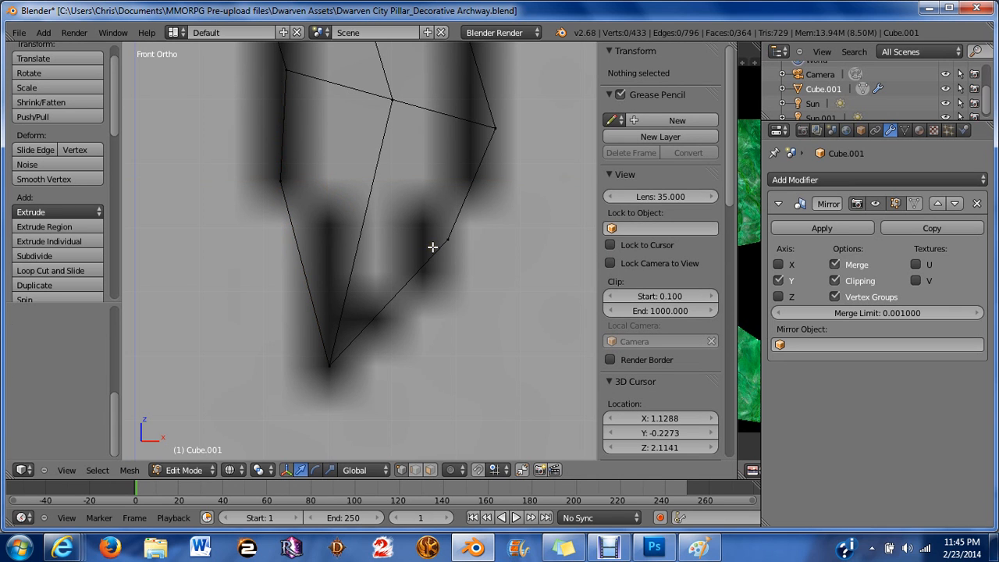
pyautogui.press('b')
pyautogui.moveTo(455, 103); pyautogui.dragTo(526, 123)
pyautogui.scroll(-5, 519, 118)
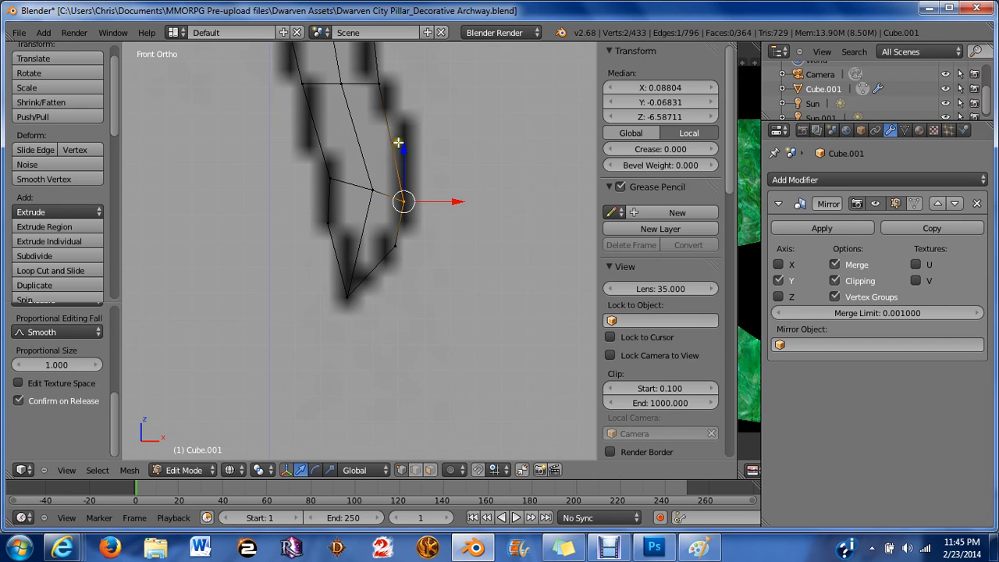
pyautogui.scroll(1, 394, 156)
pyautogui.keyDown('shift'); pyautogui.moveTo(390, 163); pyautogui.dragTo(417, 257, button='middle'); pyautogui.keyUp('shift')
pyautogui.press('a')
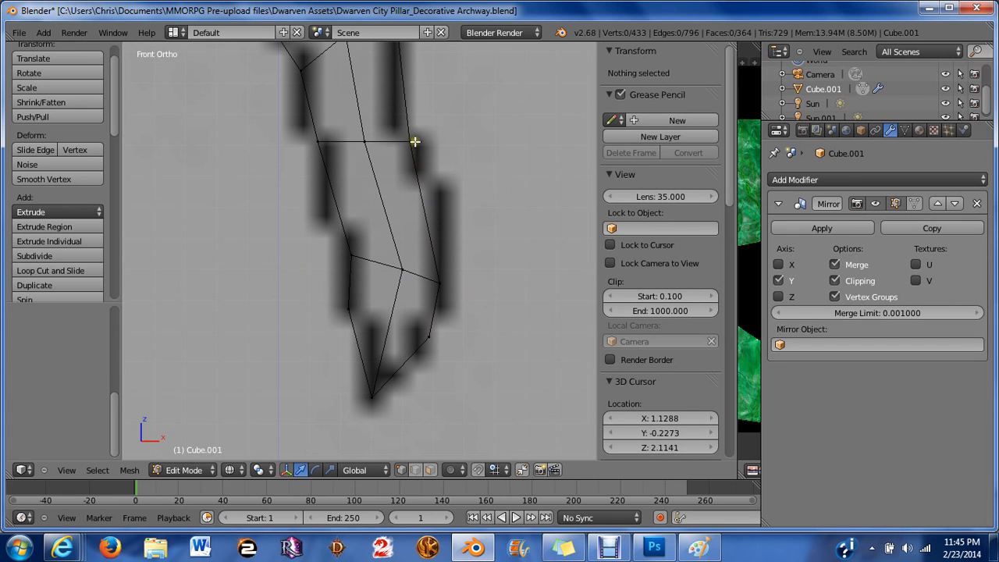
# Move the vertex on the hook's outer edge slightly right and down to follow the reference outline.
pyautogui.rightClick(445, 208)
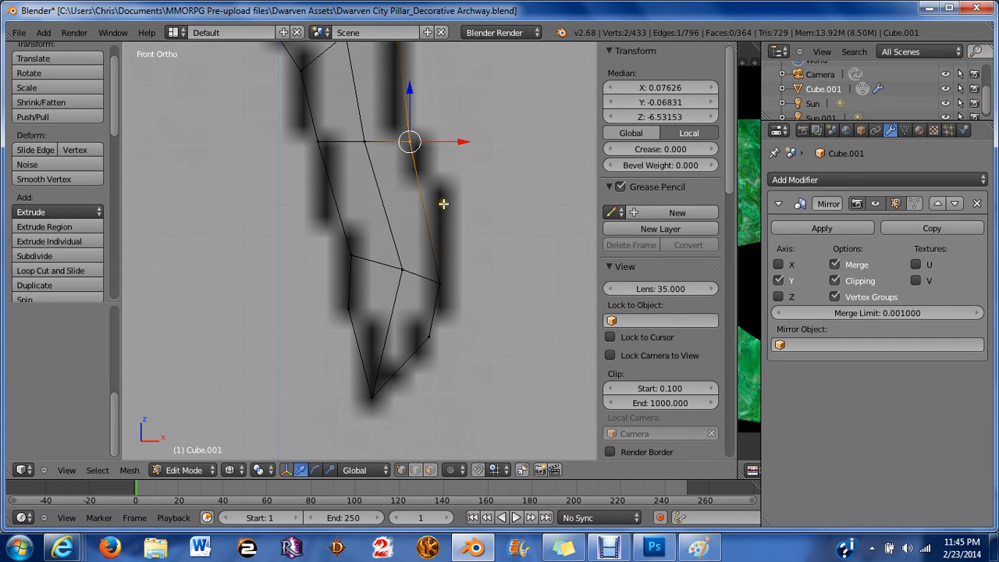
pyautogui.press('g')
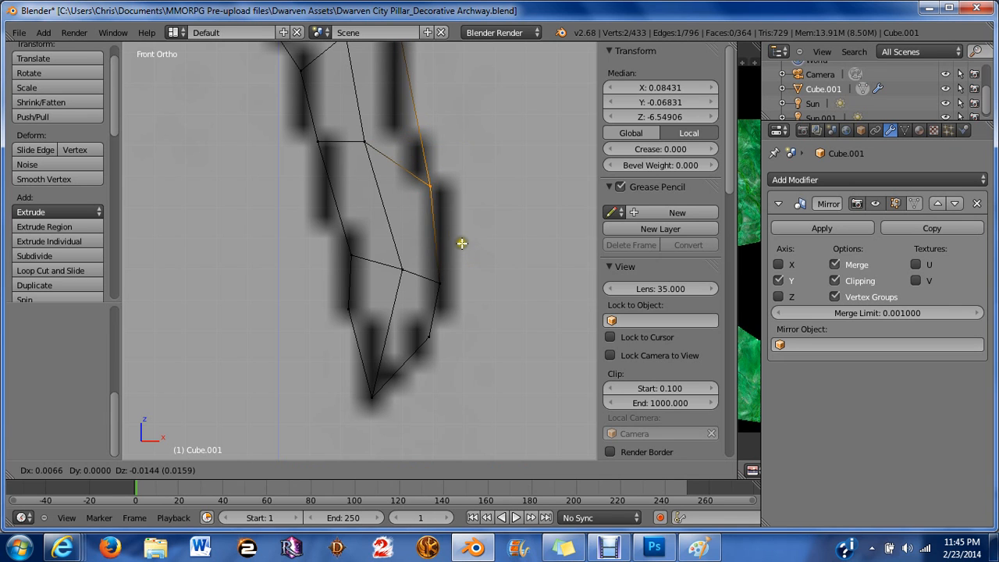
pyautogui.click(451, 228)
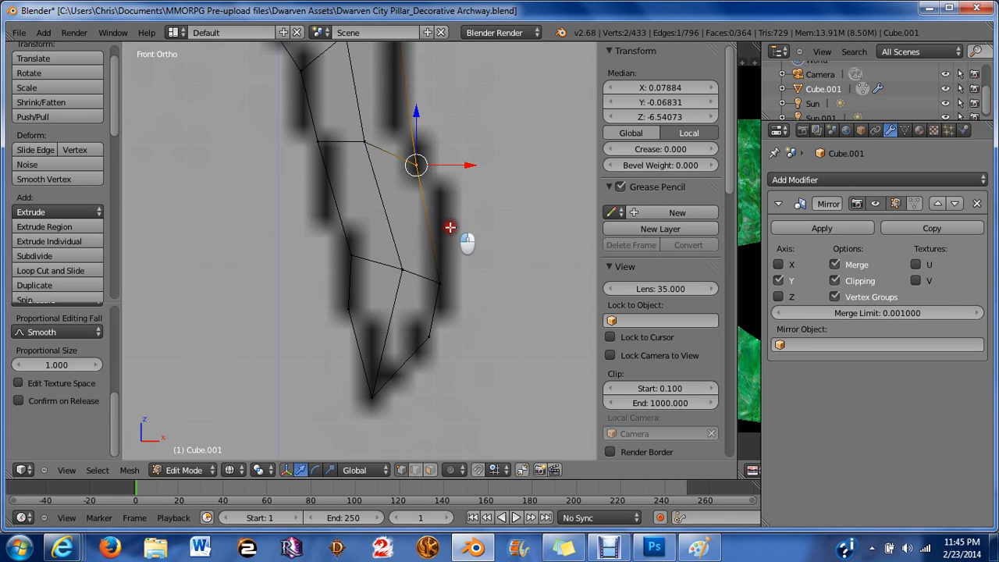
# Select the four corner vertices of the hook's large blade face and subdivide it.
pyautogui.scroll(-3, 465, 218)
pyautogui.moveTo(474, 227); pyautogui.dragTo(355, 245, button='middle')
pyautogui.press('a')
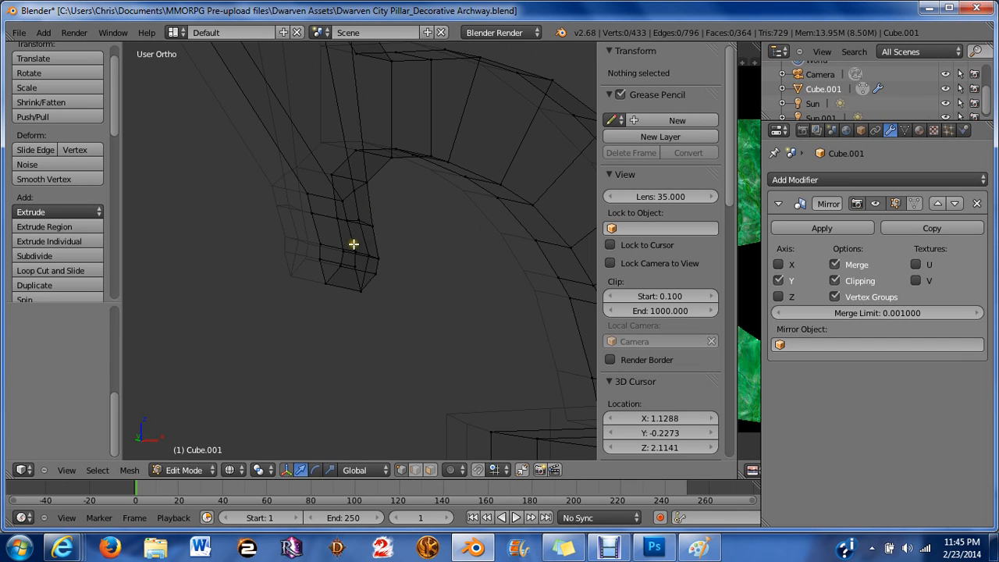
pyautogui.press('KP_1')
pyautogui.scroll(-4, 351, 192)
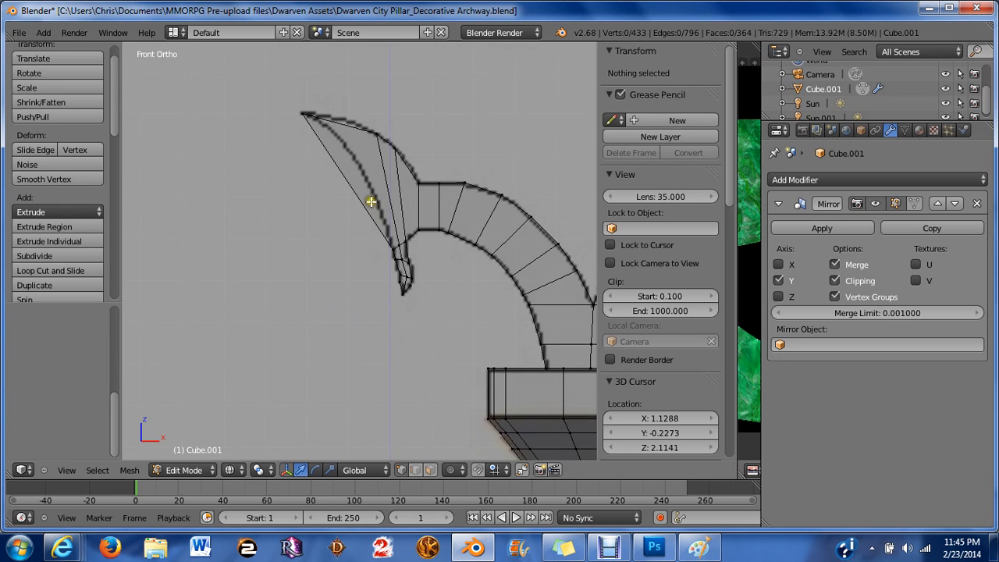
pyautogui.scroll(5, 371, 202)
pyautogui.scroll(-1, 362, 257)
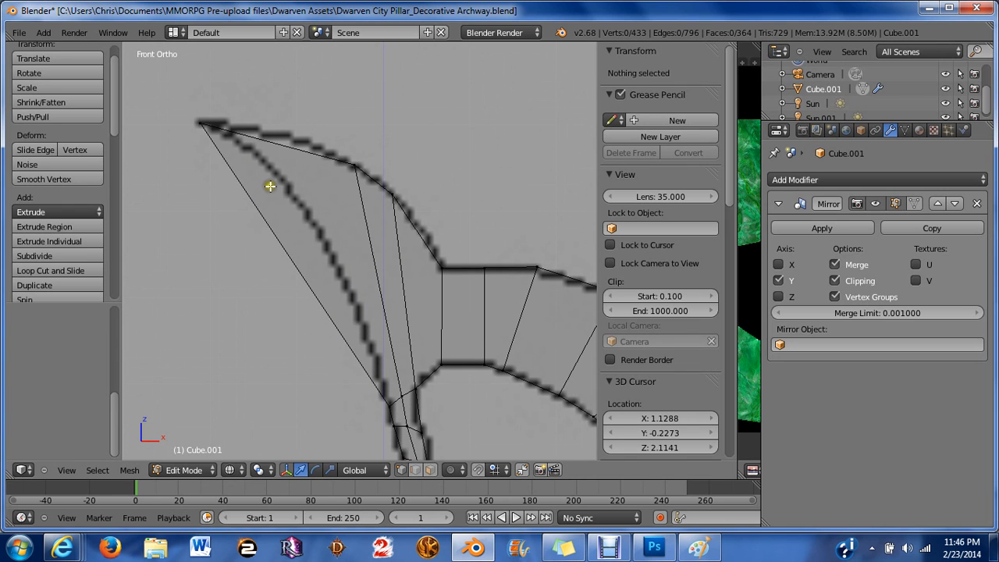
pyautogui.rightClick(200, 124)
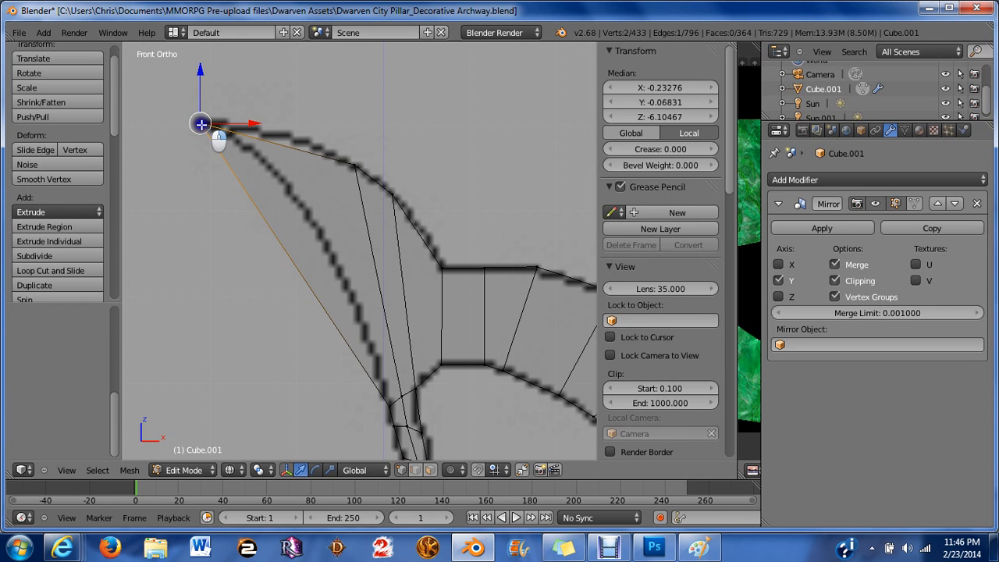
pyautogui.moveTo(217, 134); pyautogui.dragTo(309, 186, button='middle')
pyautogui.rightClick(194, 178)
pyautogui.moveTo(194, 177); pyautogui.dragTo(362, 169, button='middle')
pyautogui.keyDown('shift'); pyautogui.rightClick(362, 170); pyautogui.keyUp('shift')
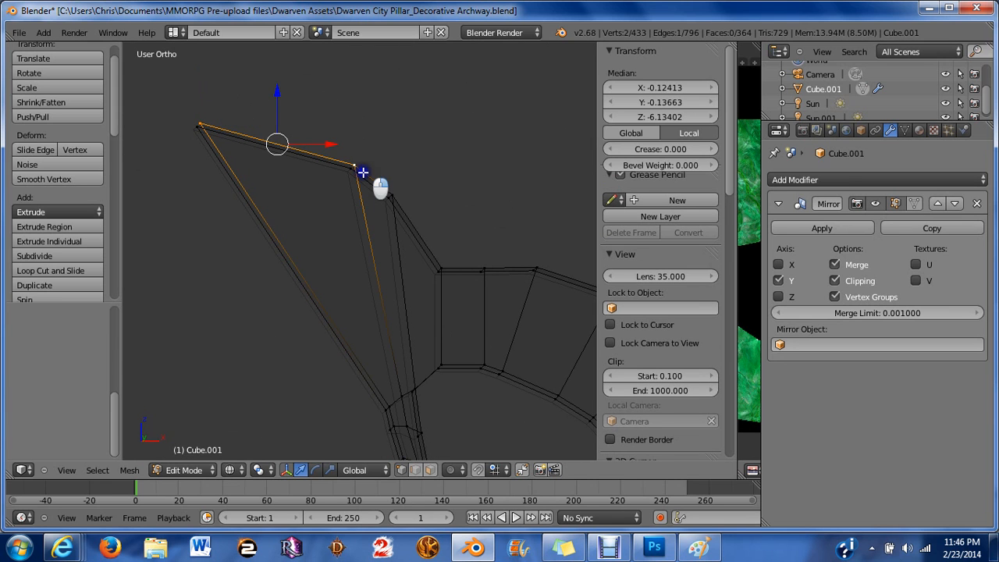
pyautogui.keyDown('shift'); pyautogui.rightClick(409, 383); pyautogui.keyUp('shift')
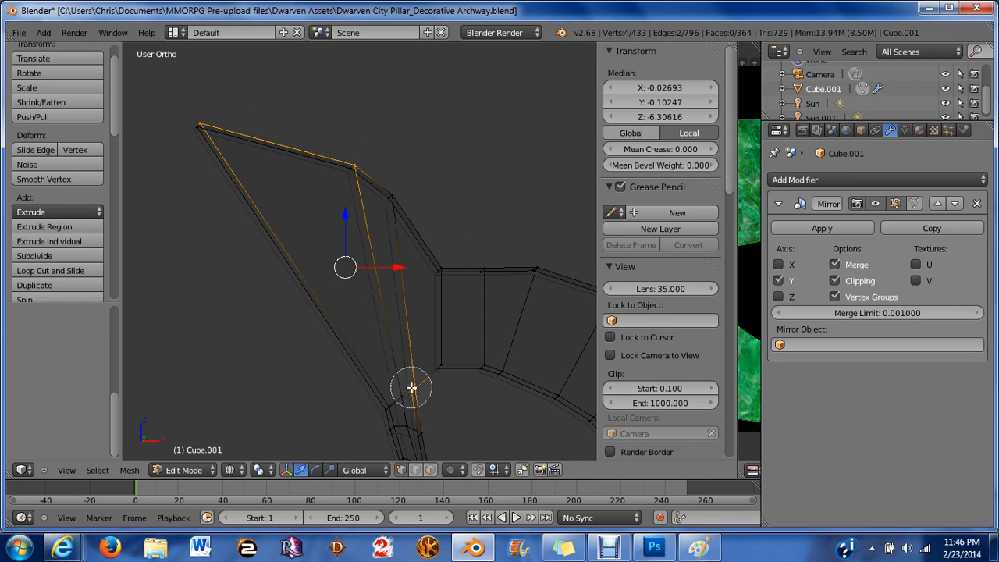
pyautogui.keyDown('shift'); pyautogui.rightClick(411, 387); pyautogui.keyUp('shift')
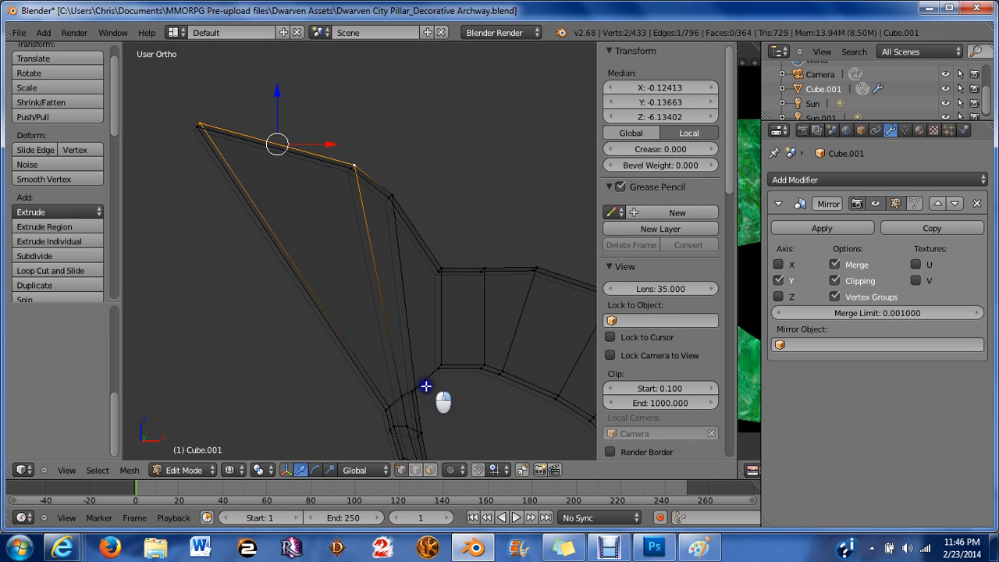
pyautogui.keyDown('shift'); pyautogui.rightClick(399, 379); pyautogui.keyUp('shift')
pyautogui.keyDown('shift'); pyautogui.rightClick(393, 403); pyautogui.keyUp('shift')
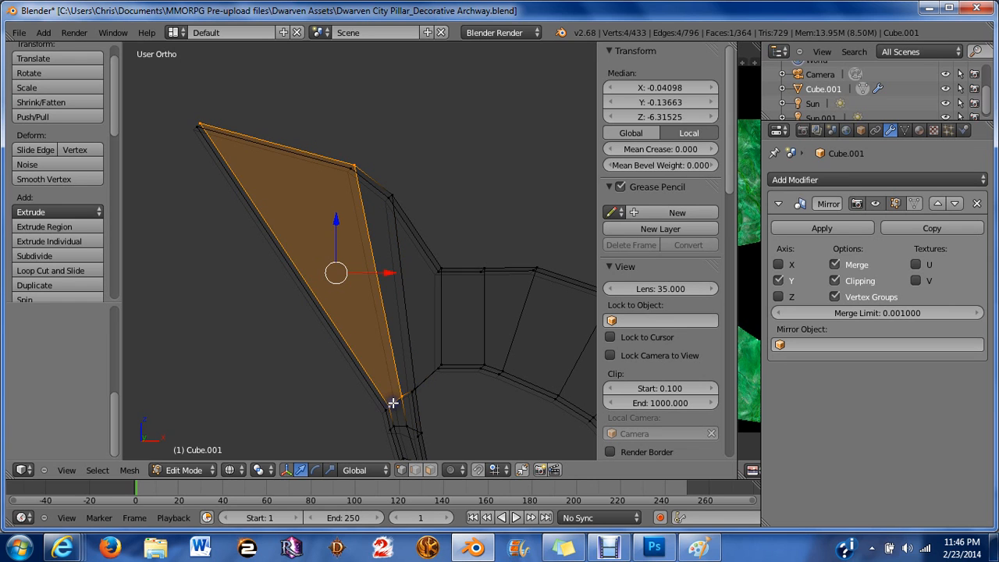
pyautogui.press('w')
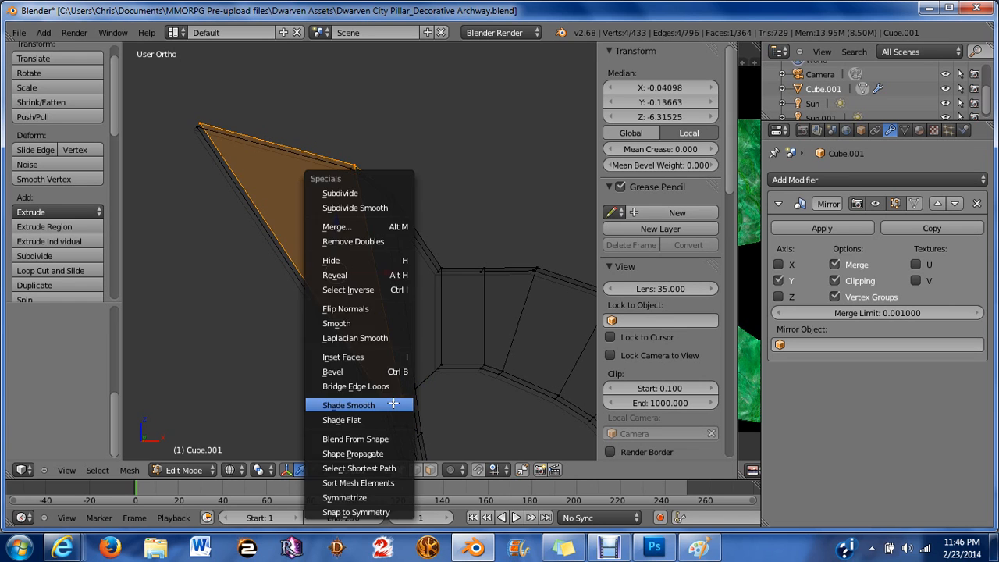
pyautogui.click(347, 192)
# Dissolve the subdivision edges and leftover vertices on the hook's blade face, returning it to a single face.
pyautogui.press('a')
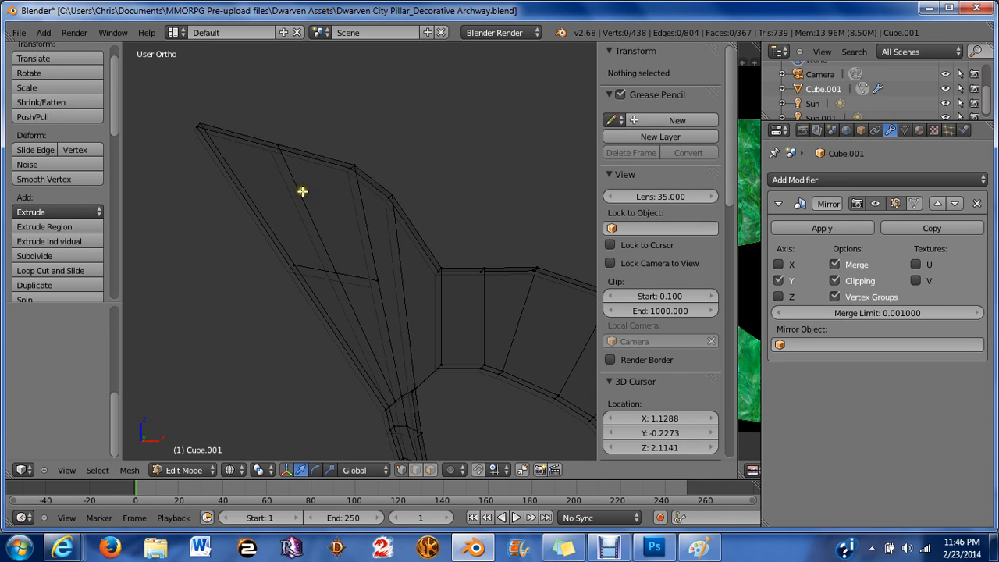
pyautogui.rightClick(277, 145)
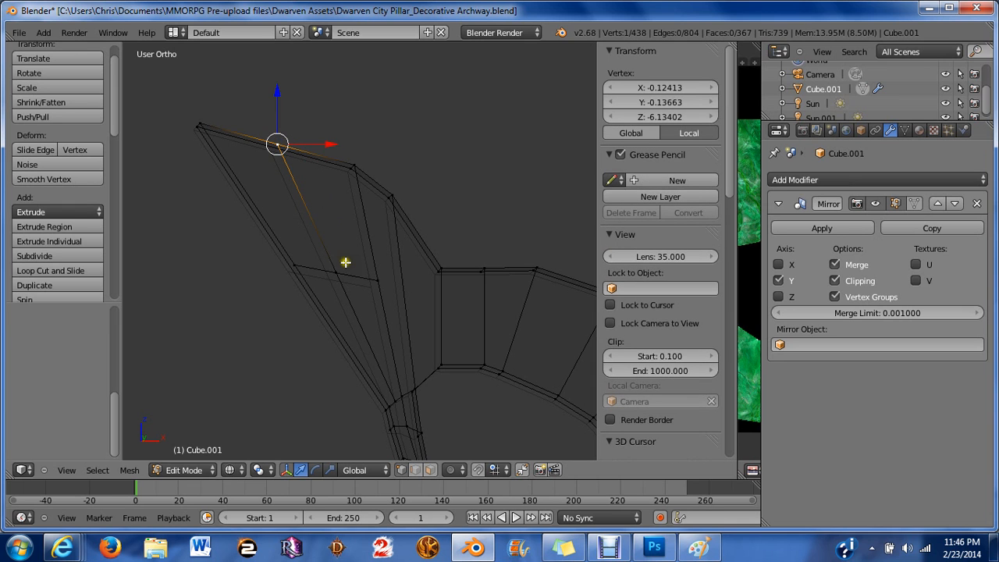
pyautogui.press('x')
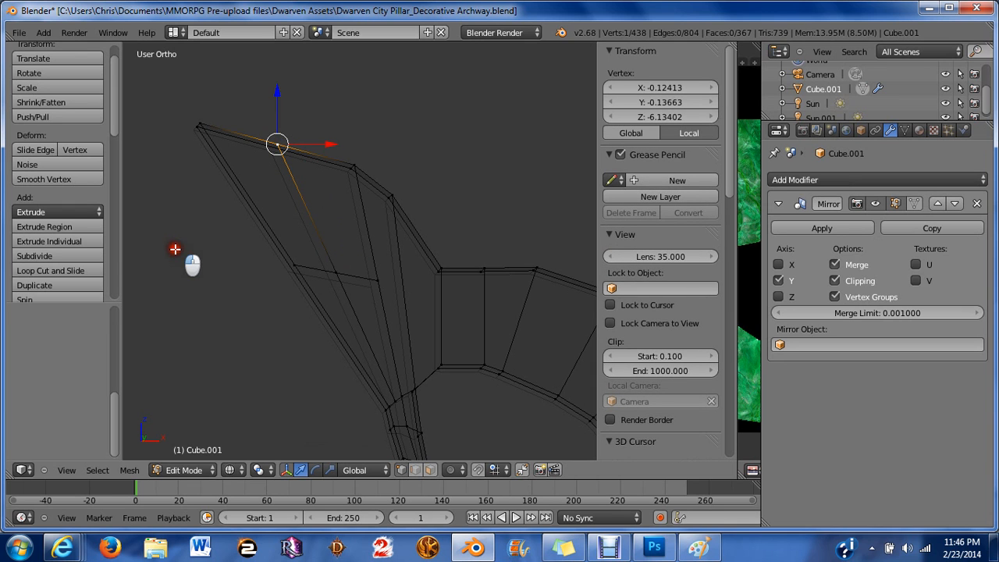
pyautogui.hotkey('ctrl', 'Tab')
pyautogui.click(187, 270)
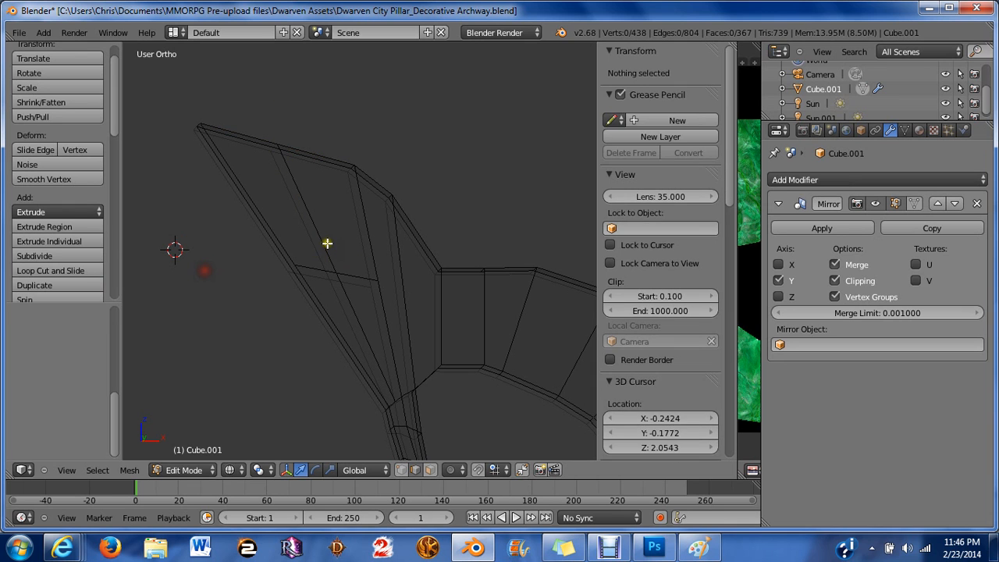
pyautogui.rightClick(376, 346)
pyautogui.press('x')
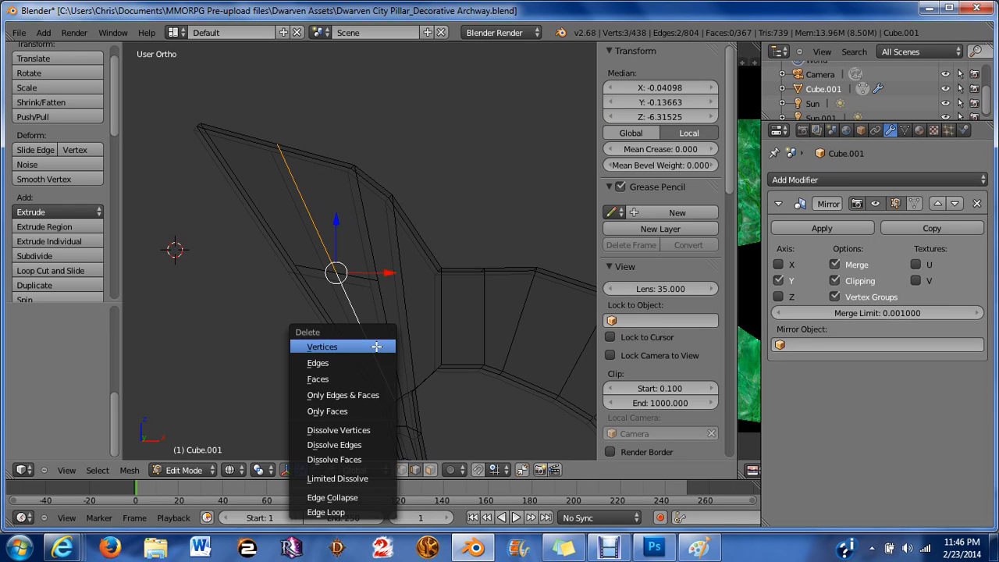
pyautogui.click(334, 444)
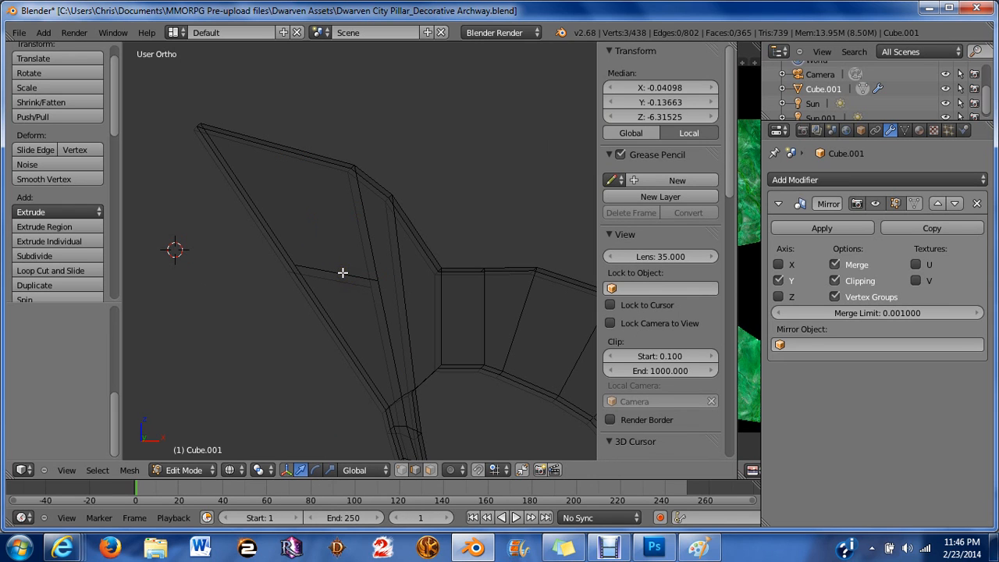
pyautogui.hotkey('ctrl', 'Tab')
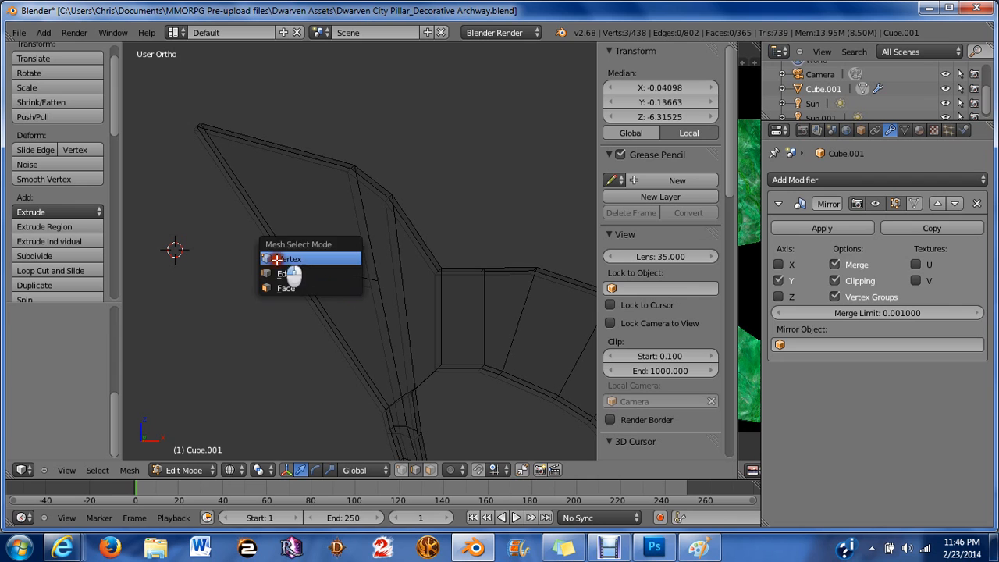
pyautogui.click(276, 260)
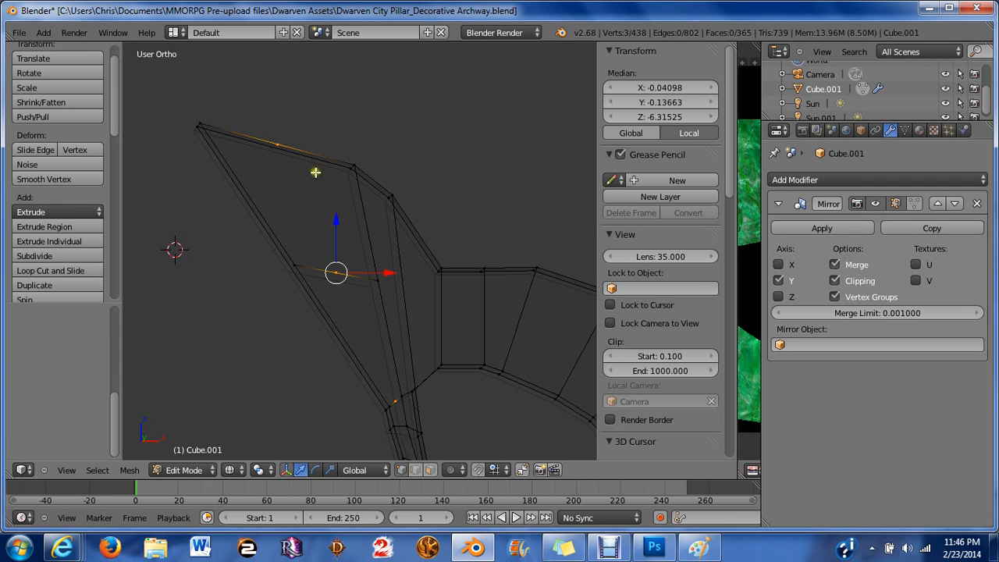
pyautogui.press('x')
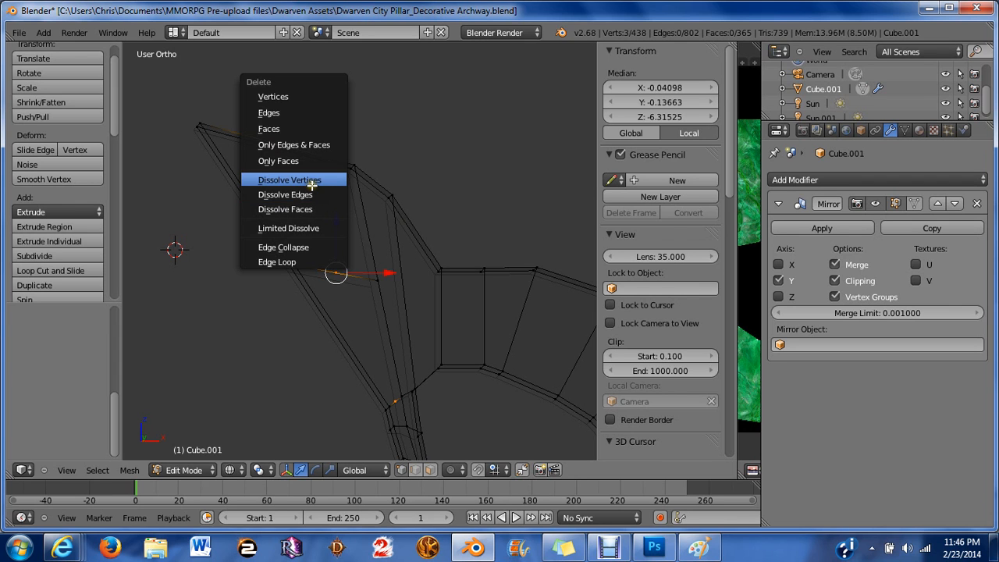
pyautogui.click(312, 181)
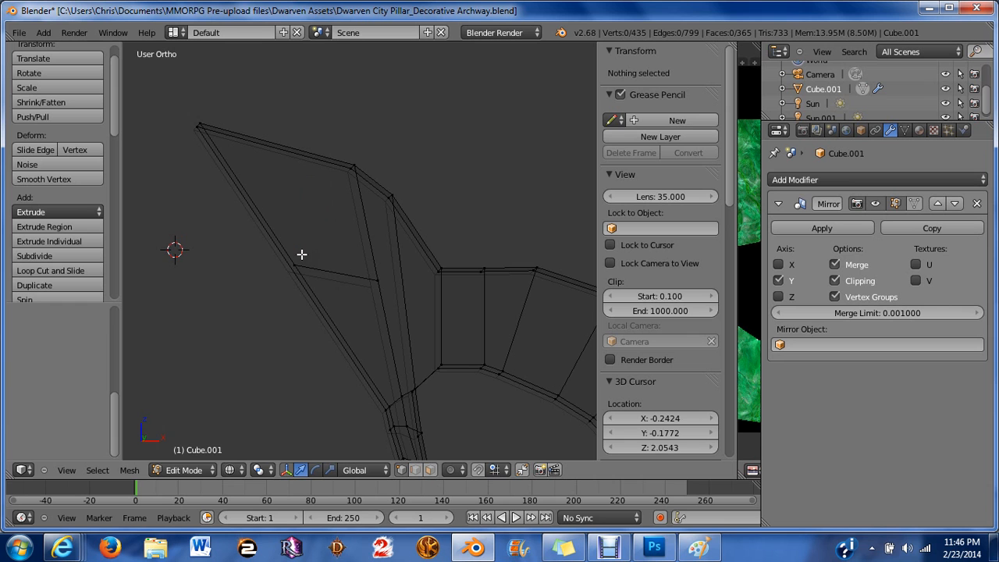
# Select the blade face's four corner vertices and subdivide it again.
pyautogui.moveTo(318, 265); pyautogui.dragTo(407, 264, button='middle')
pyautogui.press('a')
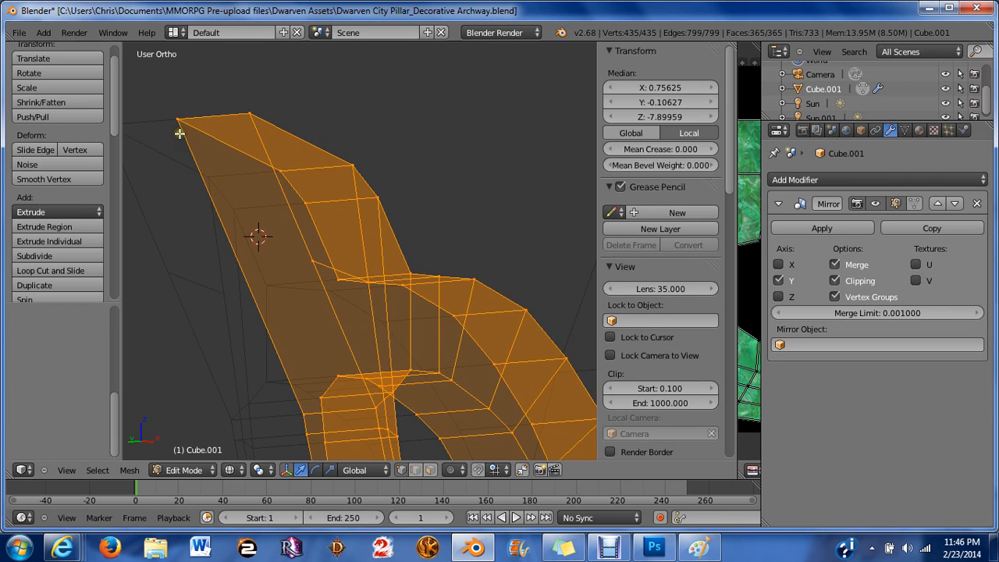
pyautogui.press('a')
pyautogui.rightClick(179, 133)
pyautogui.keyDown('shift'); pyautogui.rightClick(247, 99); pyautogui.keyUp('shift')
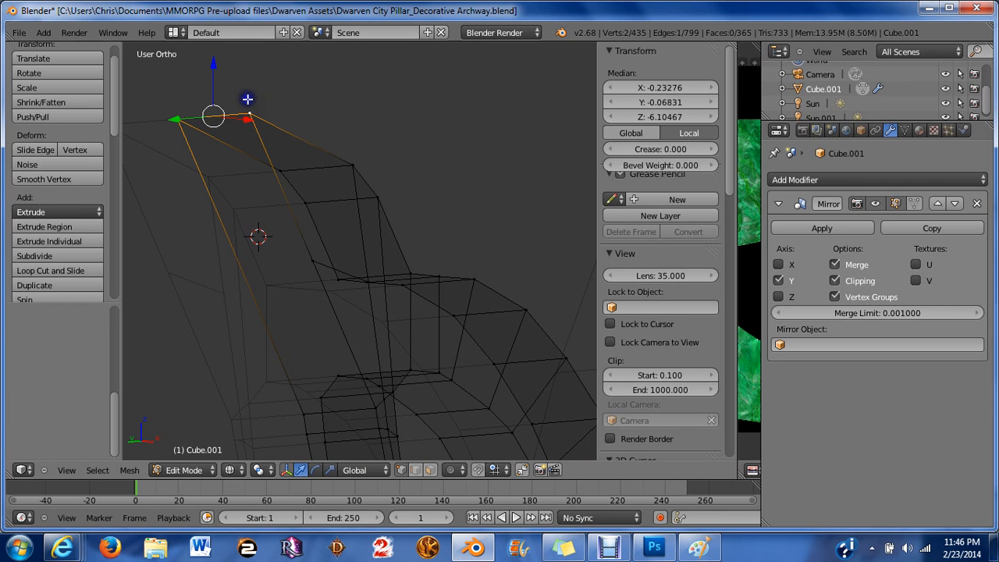
pyautogui.keyDown('shift'); pyautogui.rightClick(386, 399); pyautogui.keyUp('shift')
pyautogui.keyDown('shift'); pyautogui.rightClick(380, 396); pyautogui.keyUp('shift')
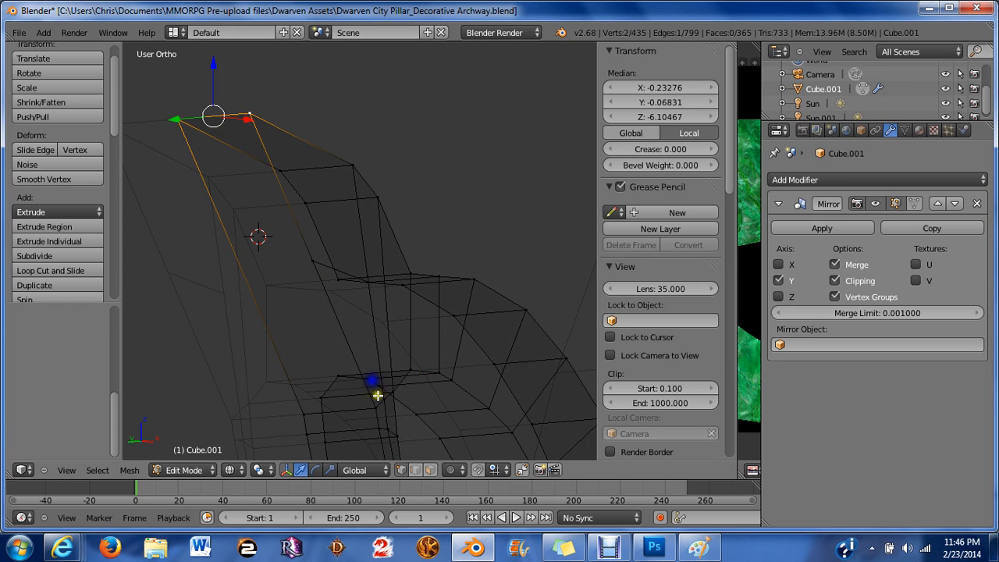
pyautogui.keyDown('shift'); pyautogui.rightClick(397, 414); pyautogui.keyUp('shift')
pyautogui.keyDown('shift'); pyautogui.rightClick(308, 413); pyautogui.keyUp('shift')
pyautogui.moveTo(308, 414); pyautogui.dragTo(299, 310, button='middle')
pyautogui.keyDown('shift'); pyautogui.rightClick(328, 270); pyautogui.keyUp('shift')
pyautogui.press('w')
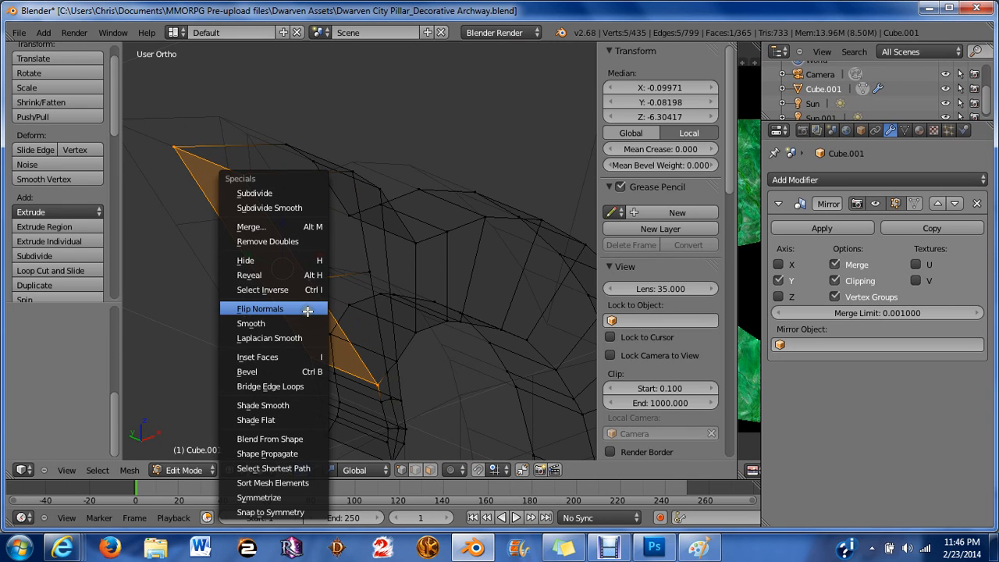
pyautogui.click(302, 192)
# Try to extrude and then dissolve the blade face's three middle subdivision vertices, undoing both attempts.
pyautogui.rightClick(288, 236)
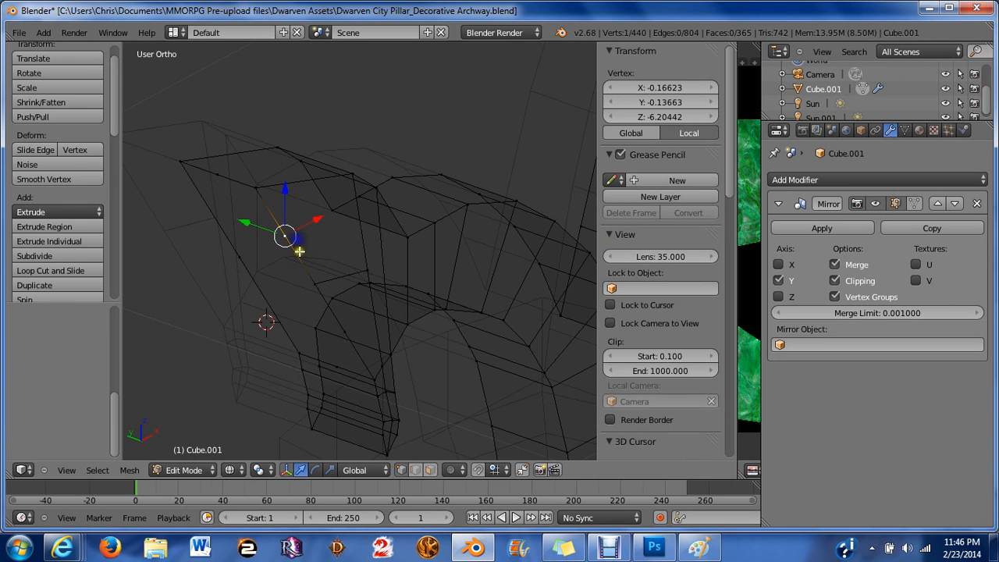
pyautogui.keyDown('shift'); pyautogui.rightClick(346, 331); pyautogui.keyUp('shift')
pyautogui.keyDown('shift'); pyautogui.rightClick(238, 265); pyautogui.keyUp('shift')
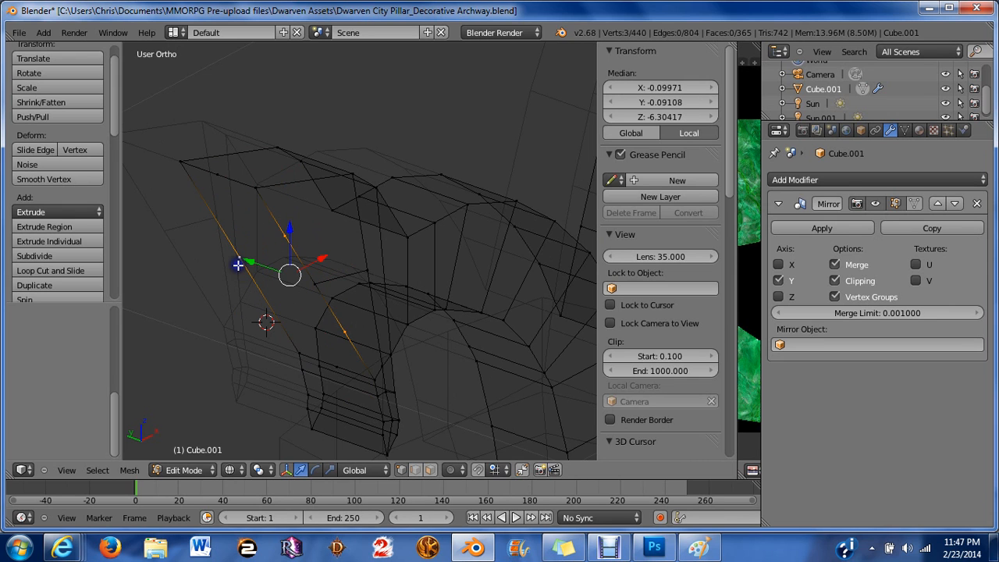
pyautogui.press('e')
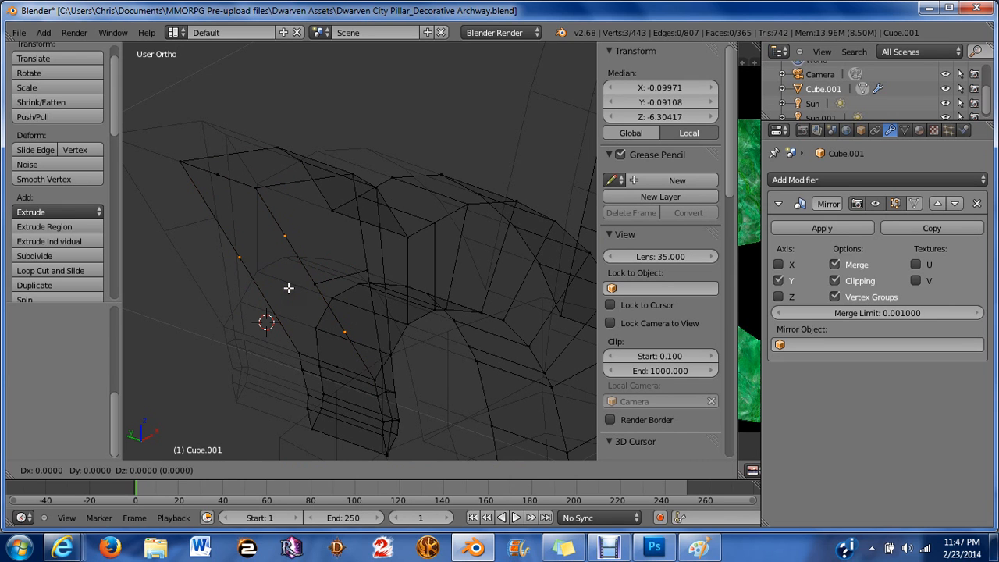
pyautogui.rightClick(288, 288)
pyautogui.hotkey('ctrl', 'z')
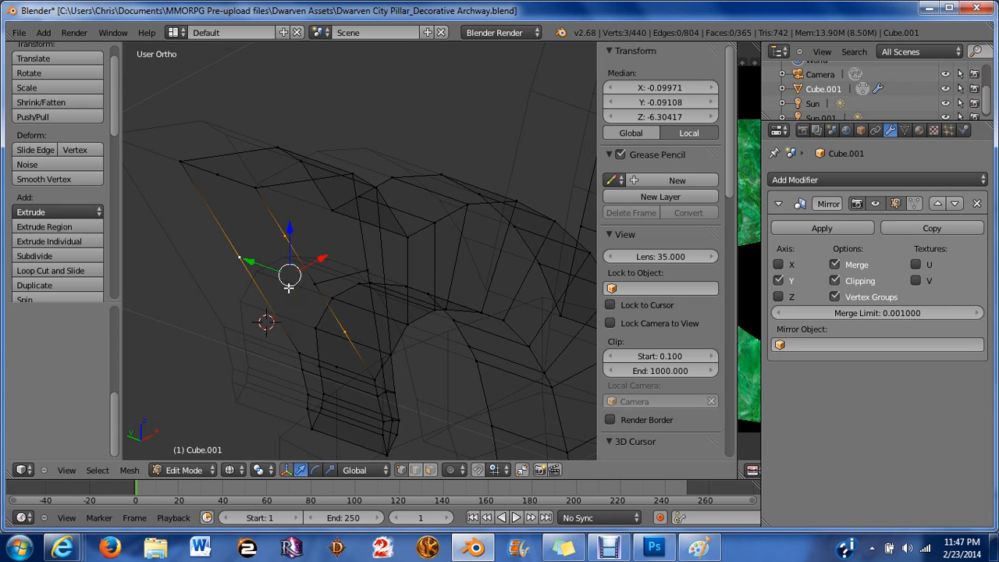
pyautogui.press('x')
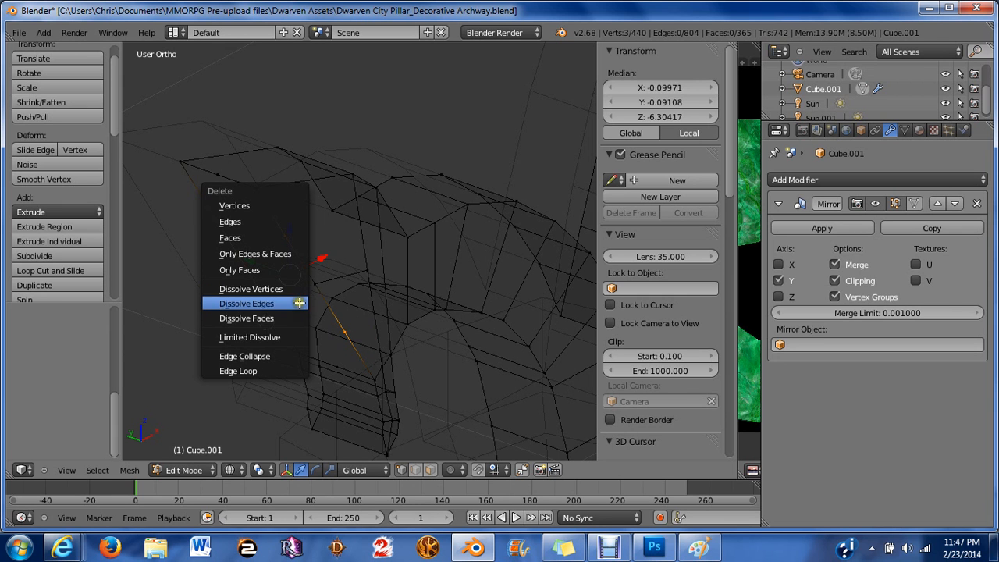
pyautogui.click(267, 289)
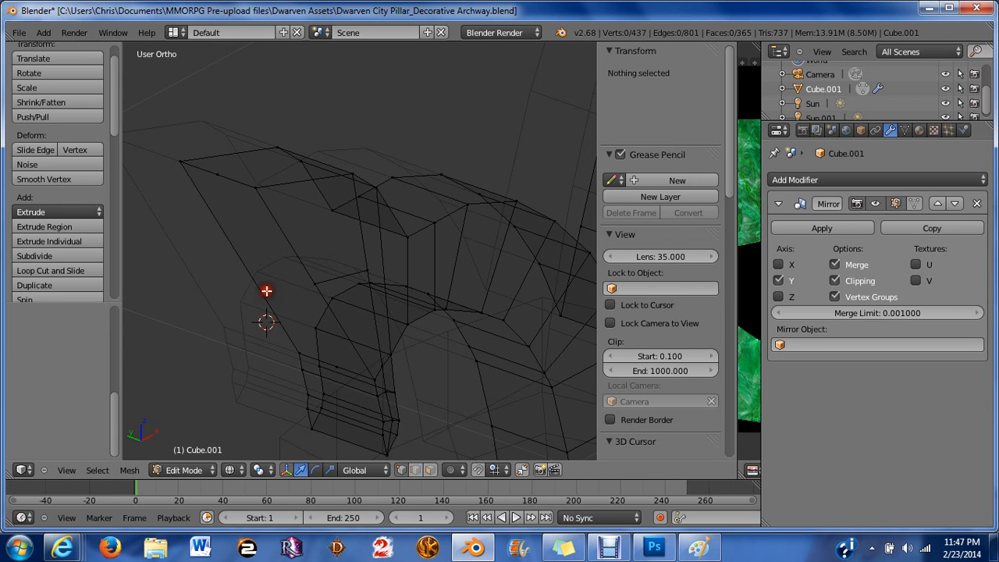
pyautogui.moveTo(266, 290); pyautogui.dragTo(312, 305, button='middle')
pyautogui.rightClick(219, 174)
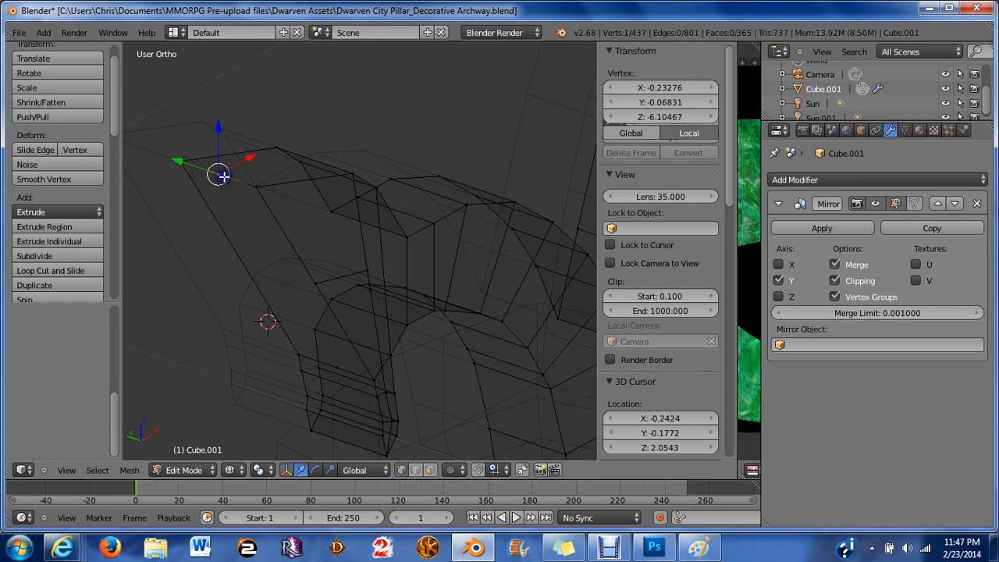
pyautogui.press('a')
pyautogui.moveTo(270, 276); pyautogui.dragTo(327, 273, button='middle')
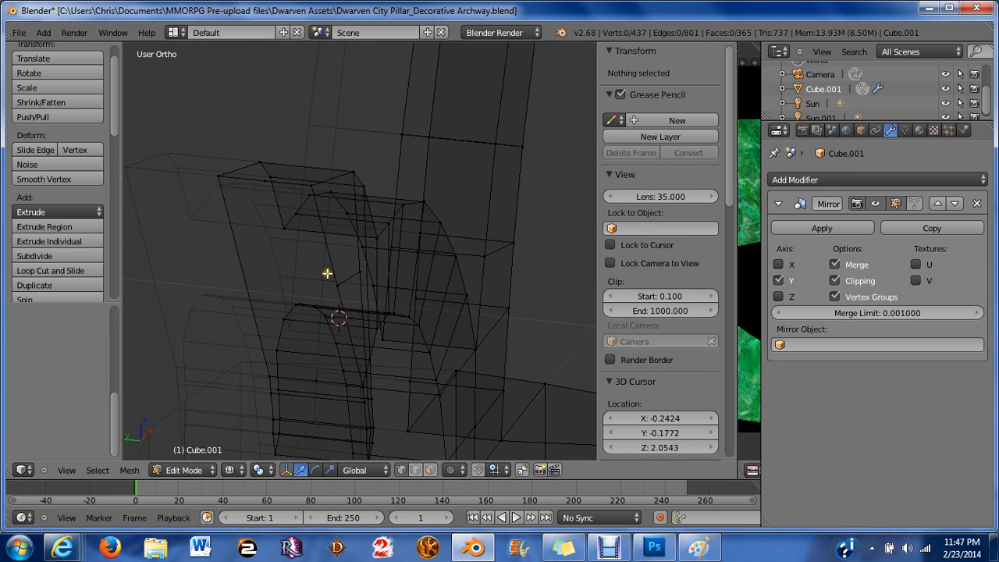
pyautogui.hotkey('ctrl', 'z')
pyautogui.hotkey('ctrl', 'z')
pyautogui.hotkey('ctrl', 'z')
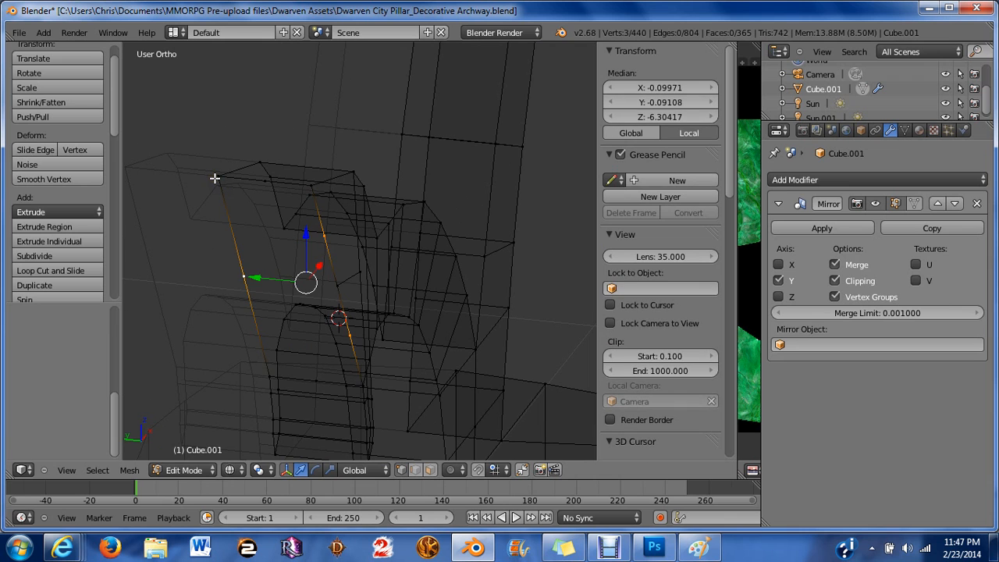
# Dissolve the subdivision vertices at the blade face's top, bottom and centre, keeping the two side vertices.
pyautogui.keyDown('shift'); pyautogui.rightClick(245, 277); pyautogui.keyUp('shift')
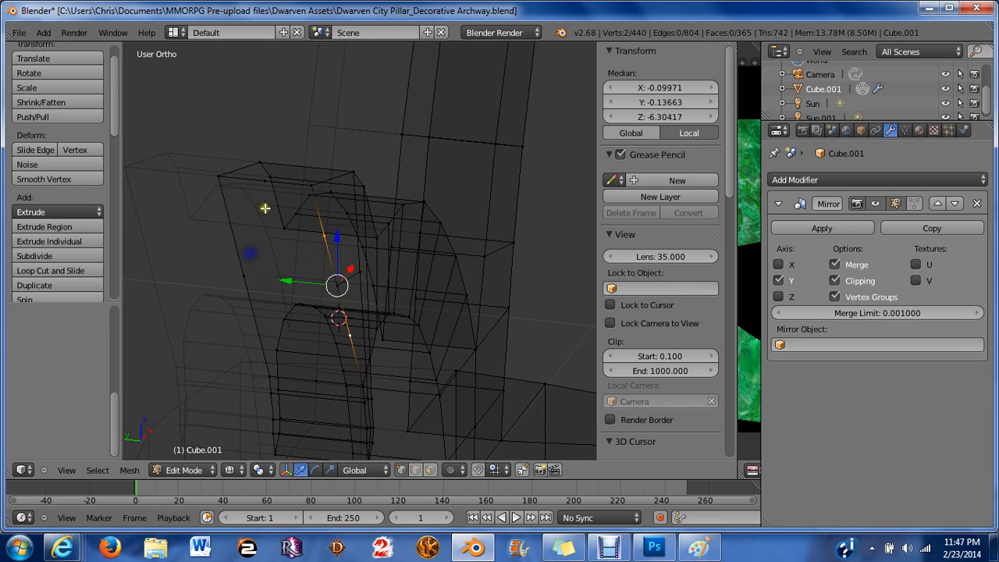
pyautogui.keyDown('shift'); pyautogui.rightClick(266, 182); pyautogui.keyUp('shift')
pyautogui.keyDown('shift'); pyautogui.rightClick(311, 362); pyautogui.keyUp('shift')
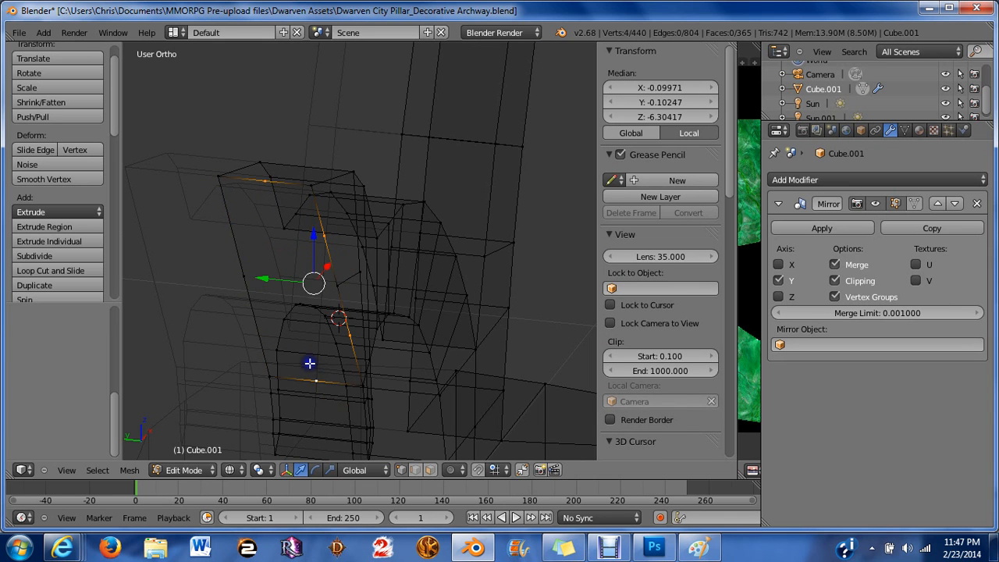
pyautogui.moveTo(311, 363); pyautogui.dragTo(273, 348, button='middle')
pyautogui.press('x')
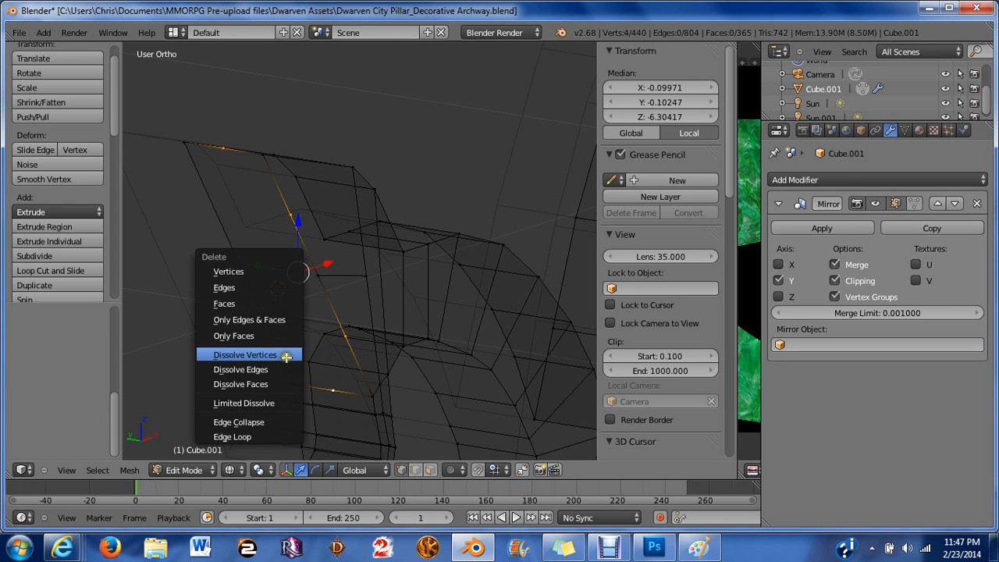
pyautogui.click(268, 350)
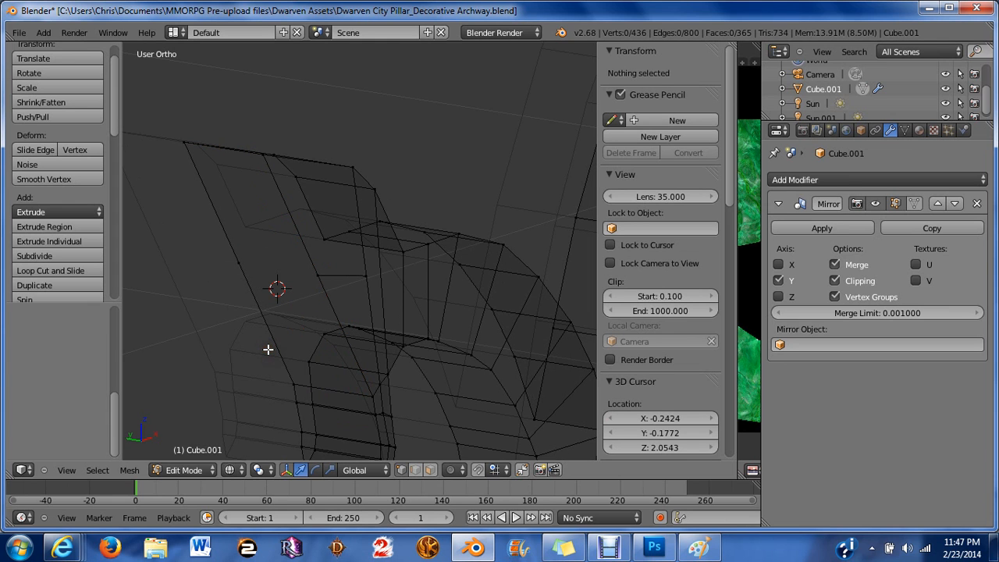
# Switch to face selection and solid shading, then delete only the blade's face, keeping its edges and vertices.
pyautogui.hotkey('ctrl', 'Tab')
pyautogui.click(274, 374)
pyautogui.press('z')
pyautogui.rightClick(275, 271)
pyautogui.press('x')
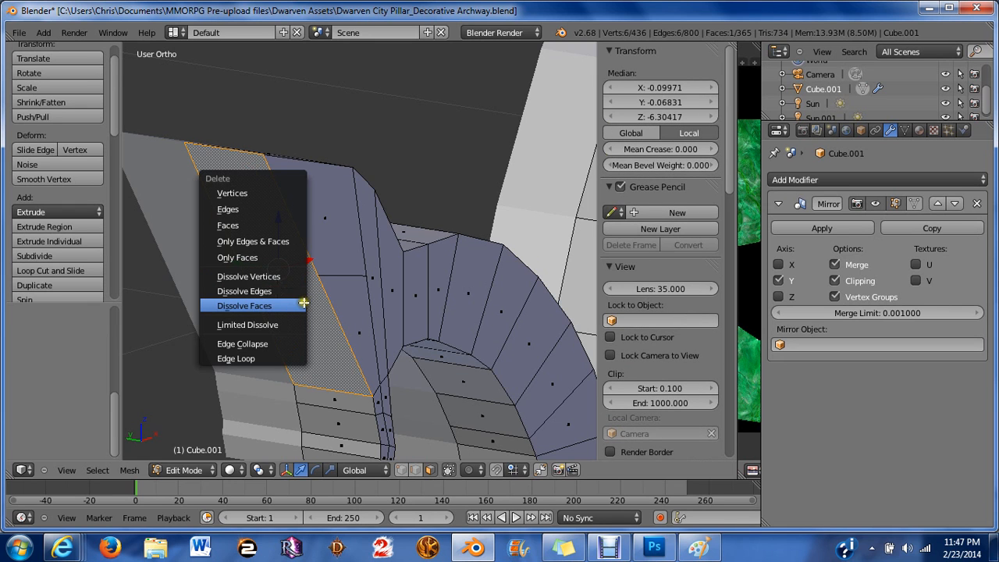
pyautogui.press('Escape')
pyautogui.press('x')
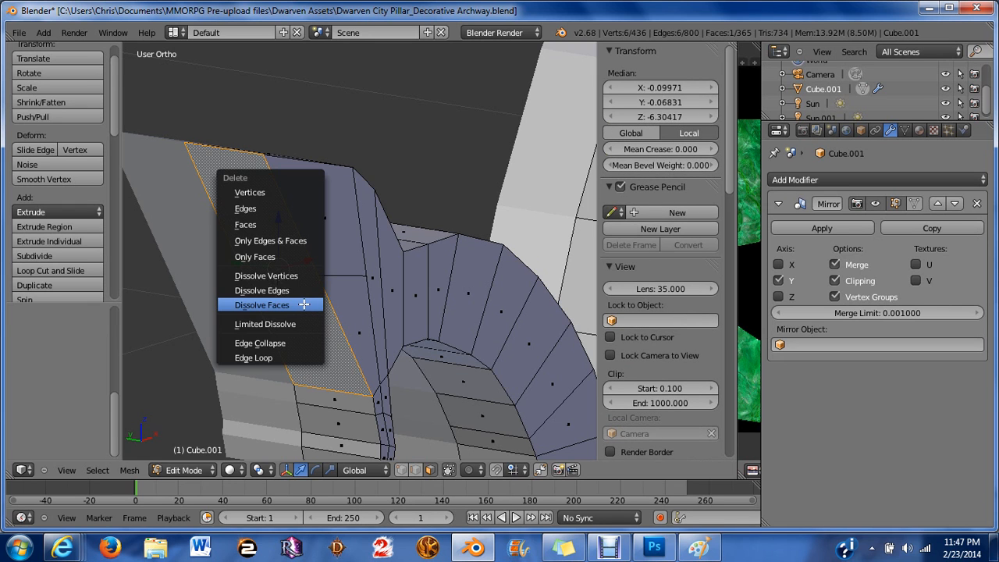
pyautogui.click(283, 256)
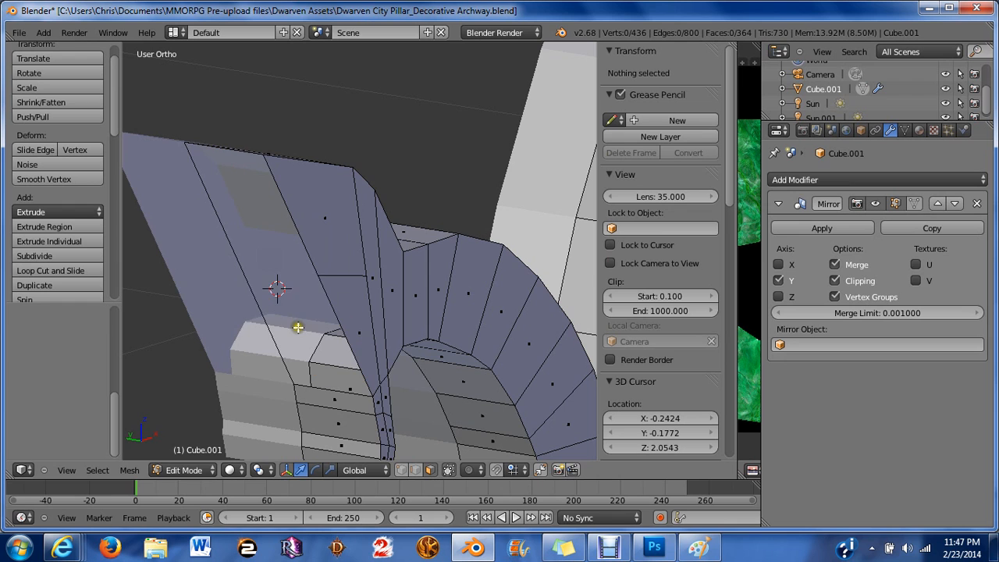
# Fill the upper half of the blade opening with a new face from its four vertices.
pyautogui.hotkey('ctrl', 'Tab')
pyautogui.click(262, 297)
pyautogui.rightClick(313, 273)
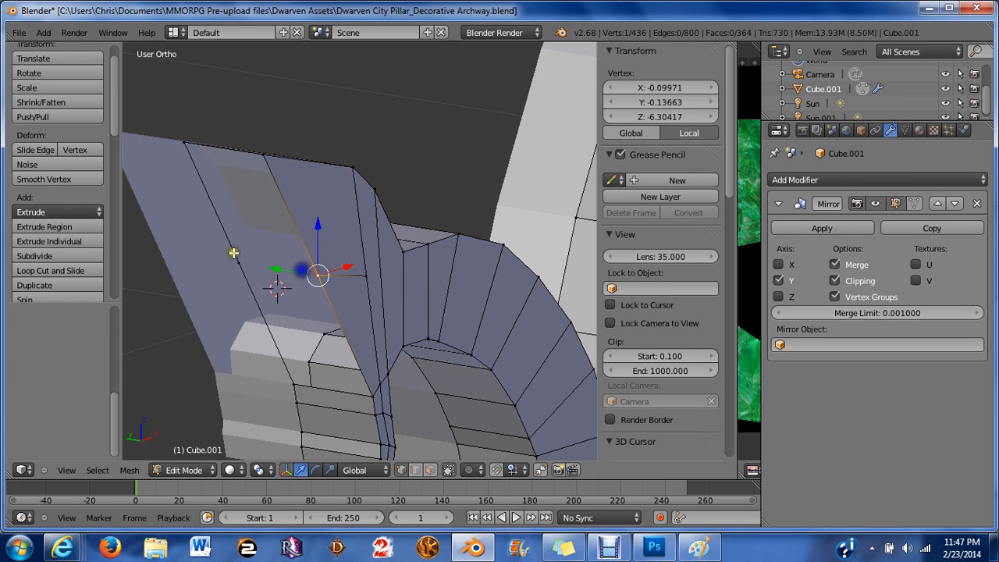
pyautogui.keyDown('shift'); pyautogui.rightClick(233, 255); pyautogui.keyUp('shift')
pyautogui.keyDown('shift'); pyautogui.rightClick(201, 154); pyautogui.keyUp('shift')
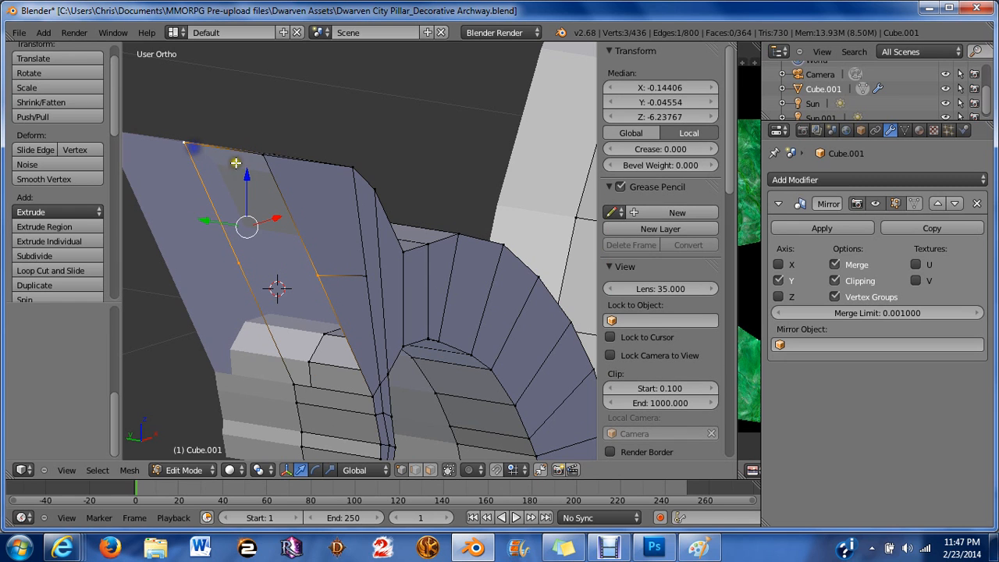
pyautogui.keyDown('shift'); pyautogui.rightClick(260, 169); pyautogui.keyUp('shift')
pyautogui.keyDown('shift'); pyautogui.rightClick(300, 385); pyautogui.keyUp('shift')
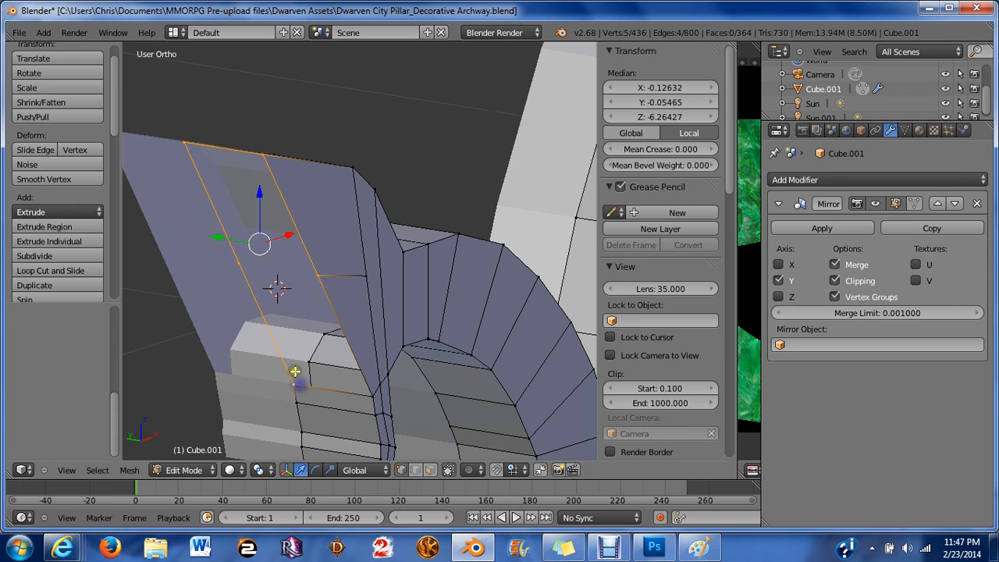
pyautogui.press('f')
# Fill the lower half of the blade opening with a second four-vertex face.
pyautogui.press('a')
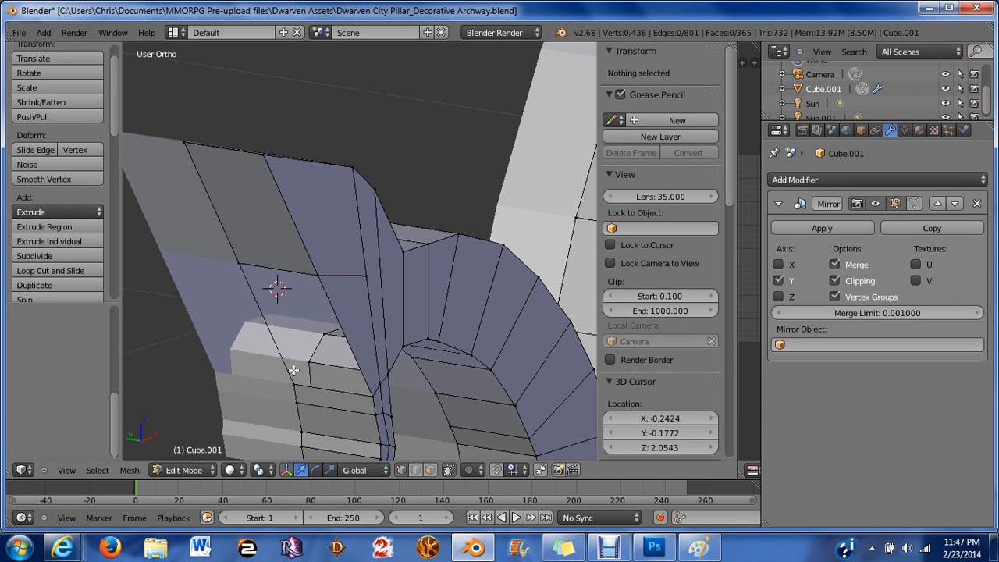
pyautogui.rightClick(293, 373)
pyautogui.keyDown('shift'); pyautogui.rightClick(239, 263); pyautogui.keyUp('shift')
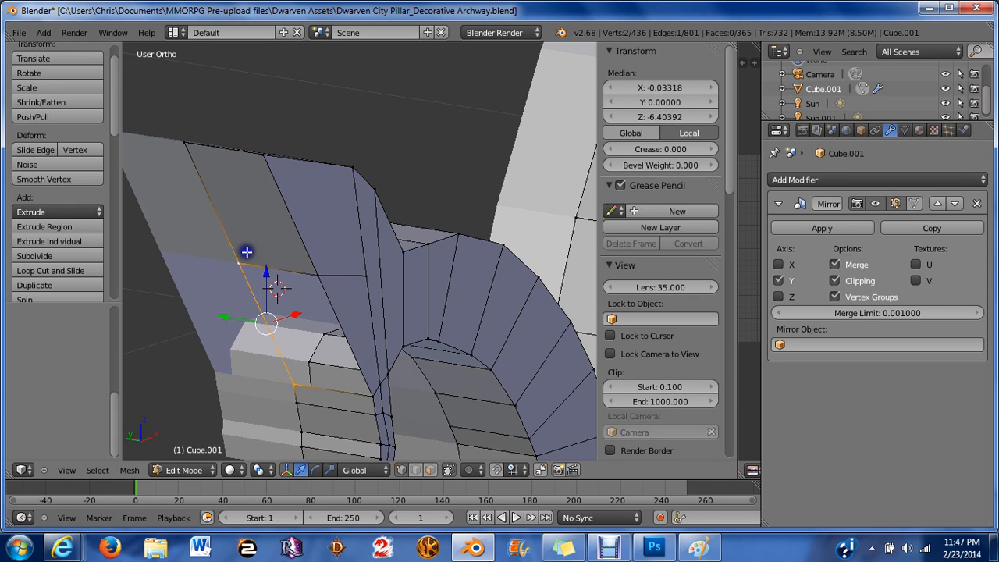
pyautogui.keyDown('shift'); pyautogui.rightClick(318, 275); pyautogui.keyUp('shift')
pyautogui.keyDown('shift'); pyautogui.rightClick(371, 396); pyautogui.keyUp('shift')
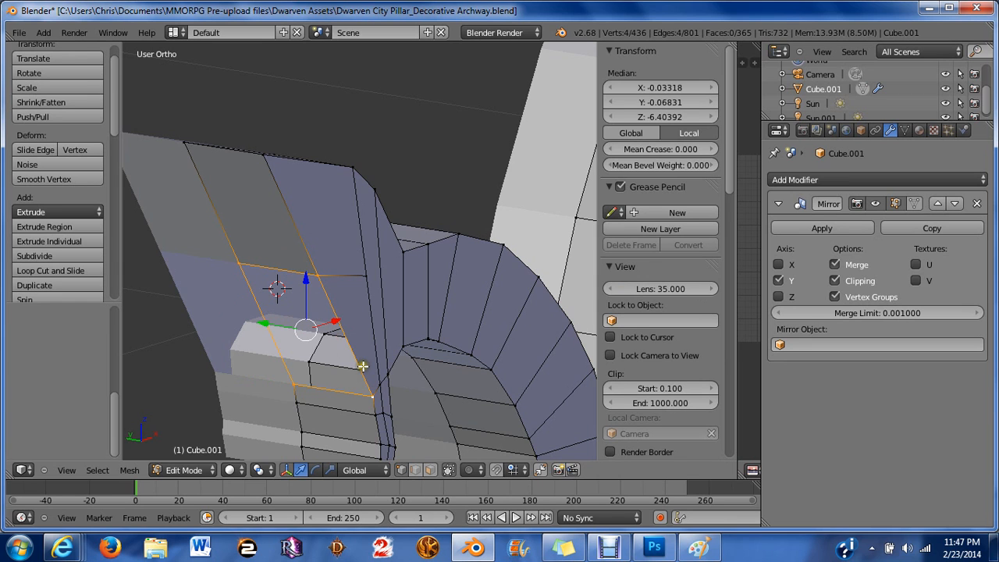
pyautogui.press('f')
pyautogui.press('a')
pyautogui.moveTo(363, 366); pyautogui.dragTo(397, 384, button='middle')
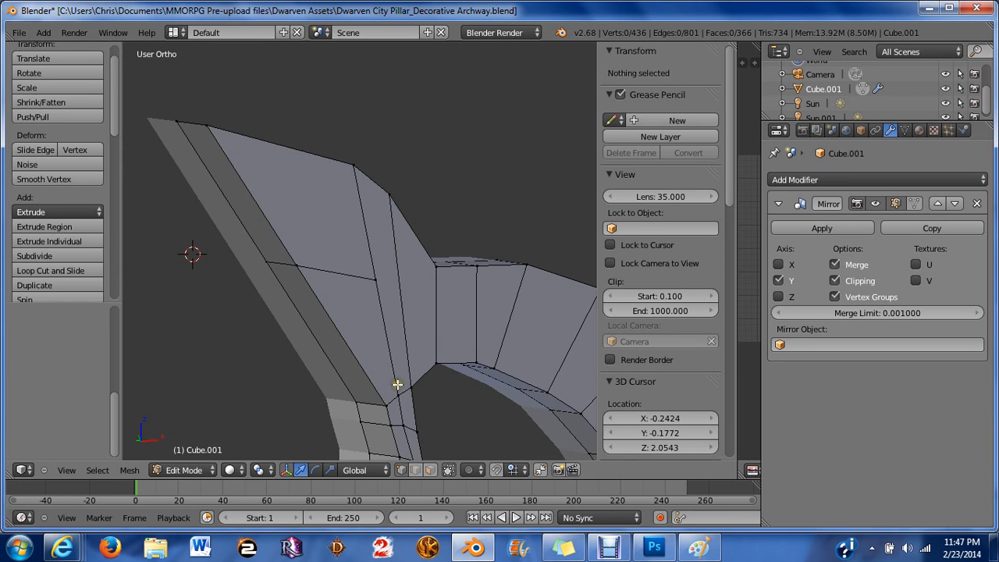
# Reposition the blade's outer-edge vertex in front view so it follows the reference drawing's curved outline.
pyautogui.press('KP_1')
pyautogui.scroll(1, 261, 240)
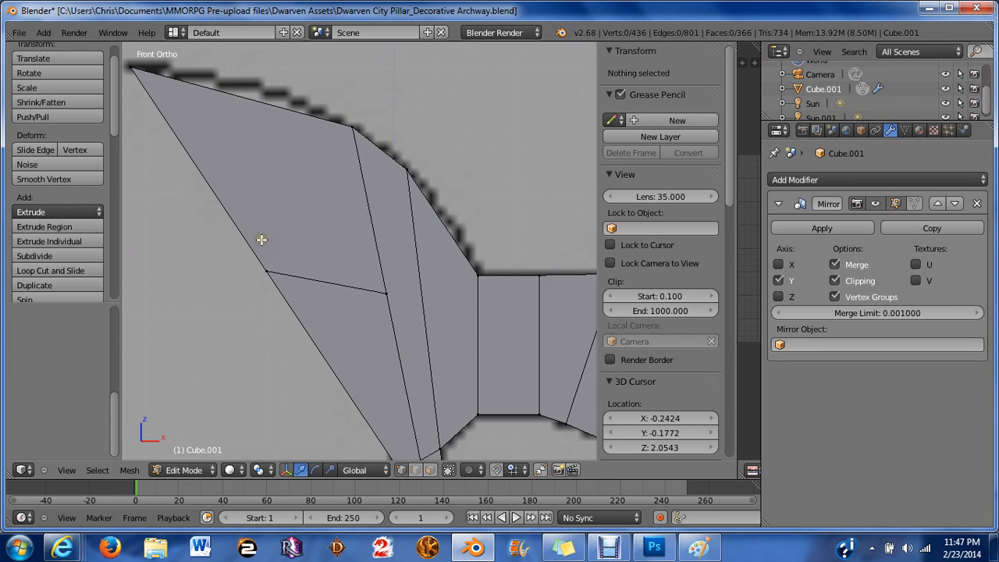
pyautogui.keyDown('shift'); pyautogui.moveTo(261, 240); pyautogui.dragTo(327, 251, button='middle'); pyautogui.keyUp('shift')
pyautogui.scroll(2, 287, 178)
pyautogui.scroll(-5, 327, 251)
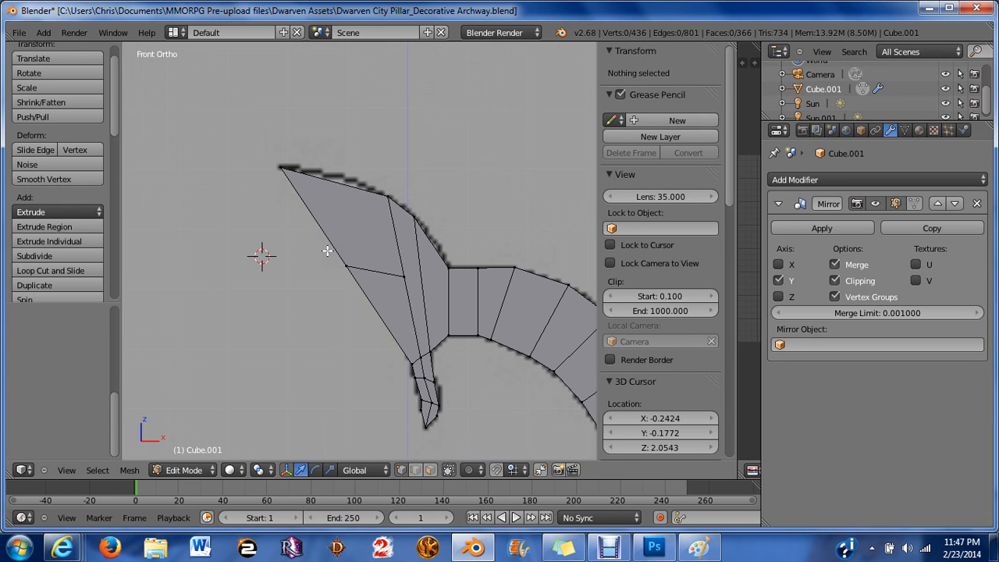
pyautogui.keyDown('shift'); pyautogui.moveTo(397, 284); pyautogui.dragTo(356, 251, button='middle'); pyautogui.keyUp('shift')
pyautogui.press('z')
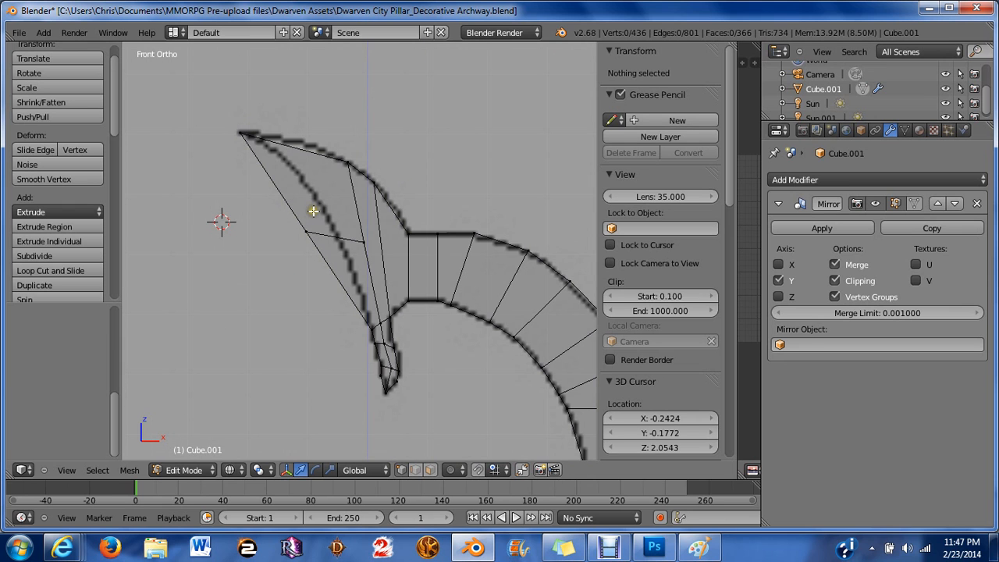
pyautogui.rightClick(339, 270)
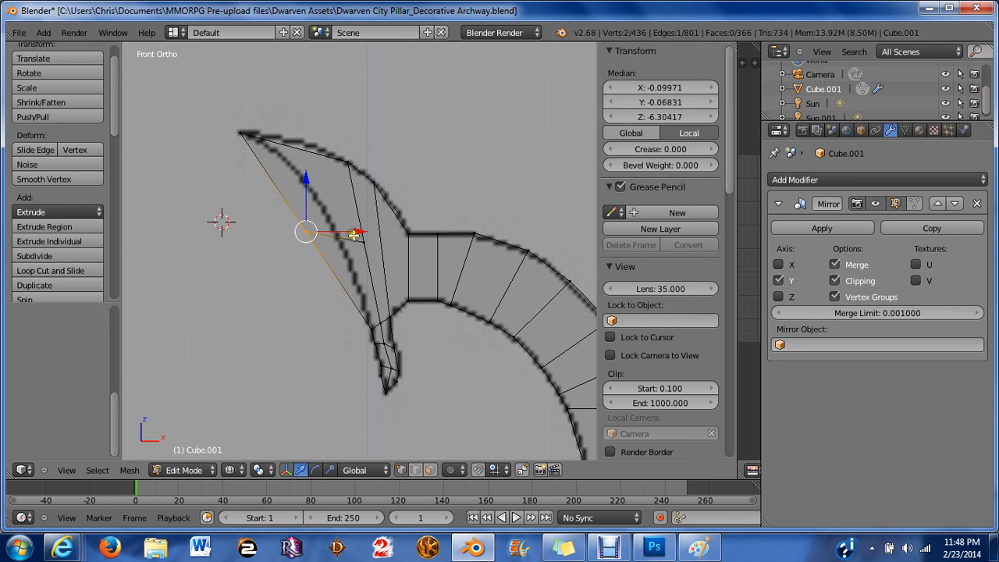
pyautogui.press('g')
pyautogui.press('x')
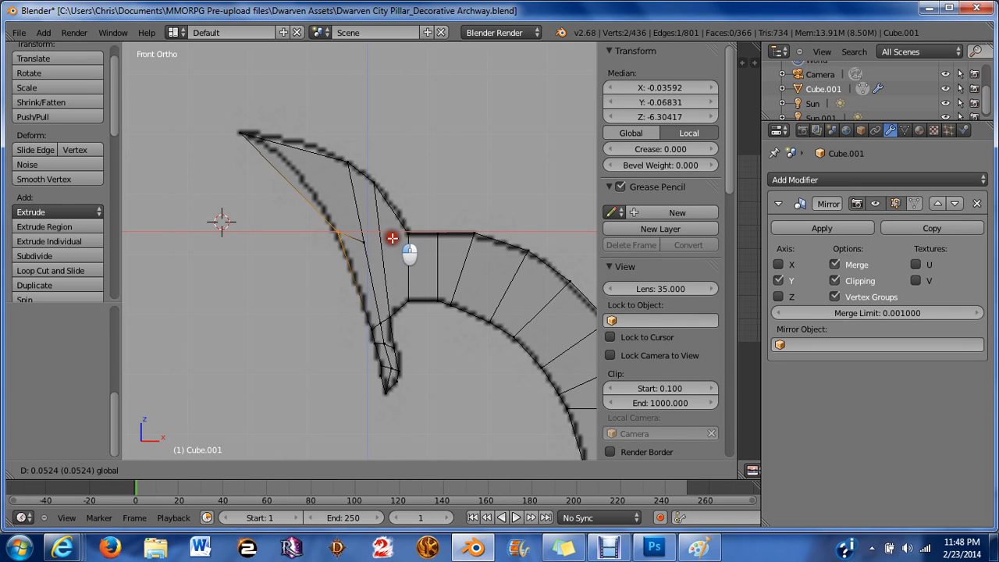
pyautogui.click(384, 232)
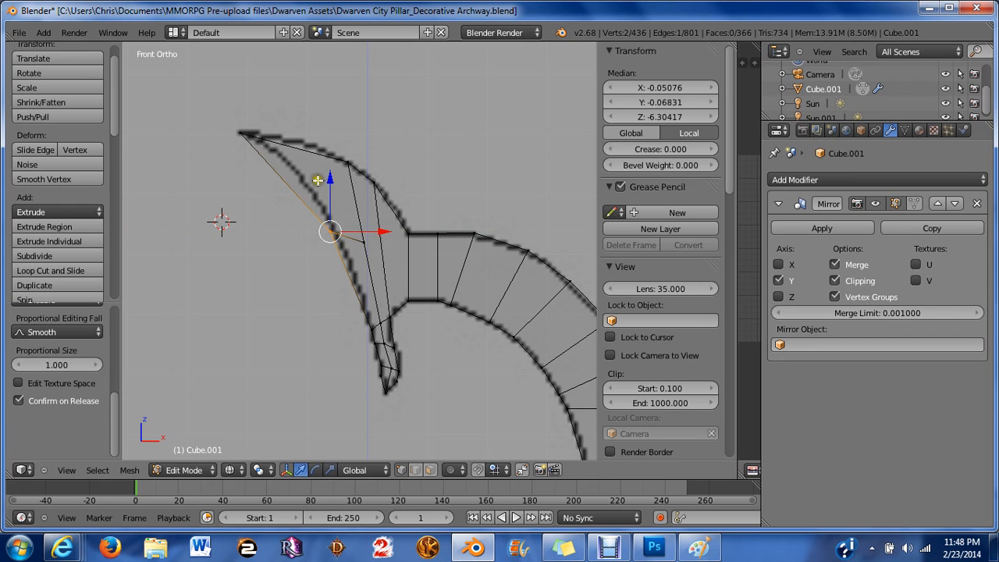
pyautogui.moveTo(326, 179); pyautogui.dragTo(328, 146)
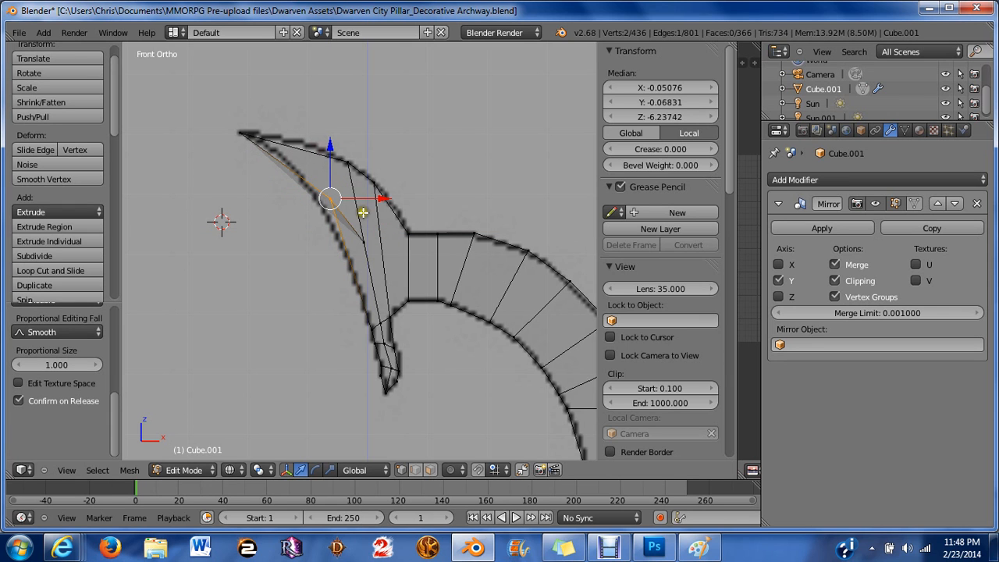
pyautogui.moveTo(381, 200); pyautogui.dragTo(359, 201)
pyautogui.moveTo(306, 138)
pyautogui.mouseDown()
pyautogui.moveTo(294, 128)
pyautogui.moveTo(304, 134)
pyautogui.mouseUp()
pyautogui.scroll(2, 331, 264)
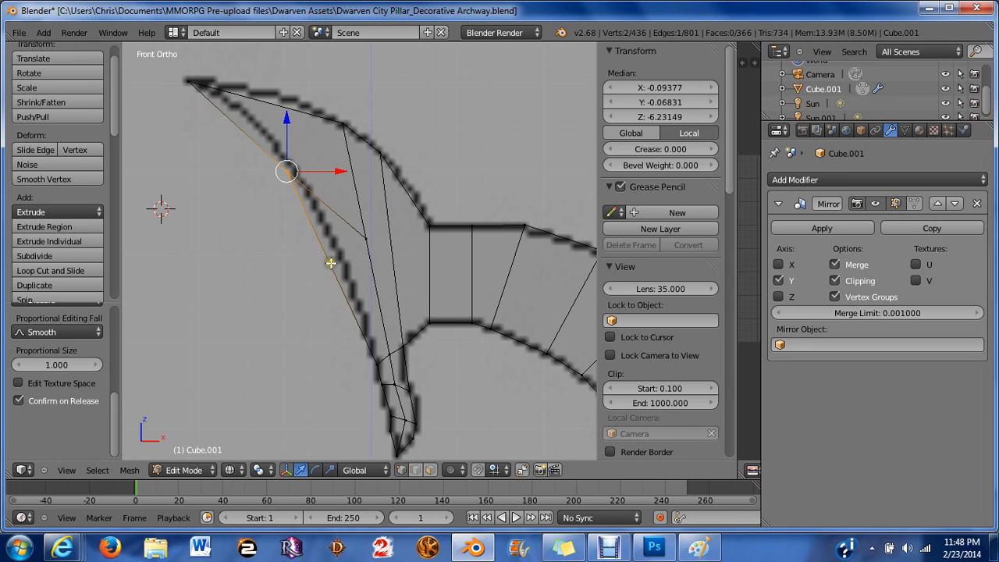
pyautogui.press('KP_Decimal')
pyautogui.press('a')
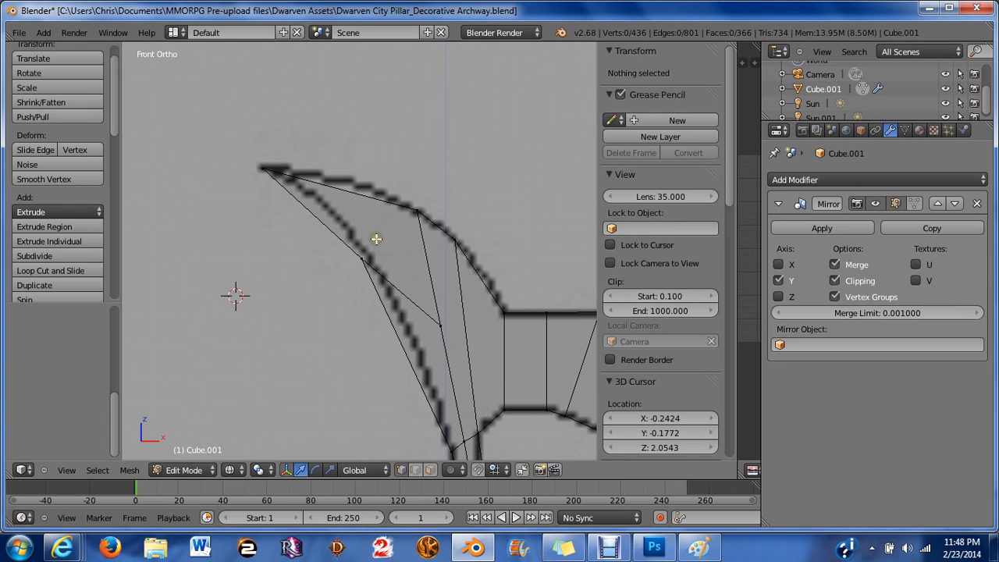
# Move the vertex where the blade's diagonal meets its inner edge further down along that edge.
pyautogui.press('b')
pyautogui.moveTo(376, 239); pyautogui.dragTo(348, 276)
pyautogui.moveTo(413, 262); pyautogui.dragTo(430, 312)
pyautogui.press('a')
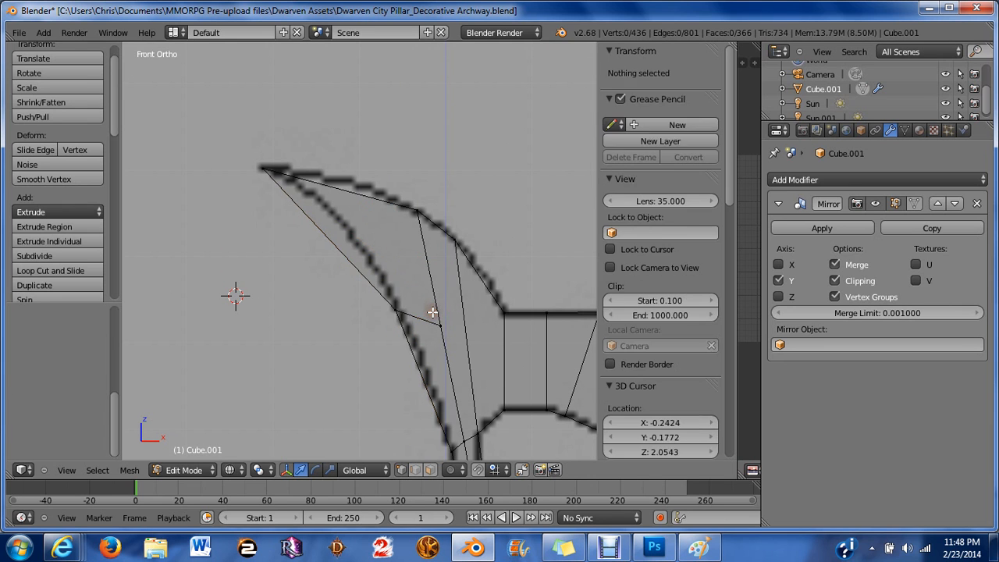
# Add a loop cut across the blade's upper section.
pyautogui.scroll(3, 401, 262)
pyautogui.keyDown('shift'); pyautogui.moveTo(398, 259); pyautogui.dragTo(410, 347, button='middle'); pyautogui.keyUp('shift')
pyautogui.scroll(-3, 409, 346)
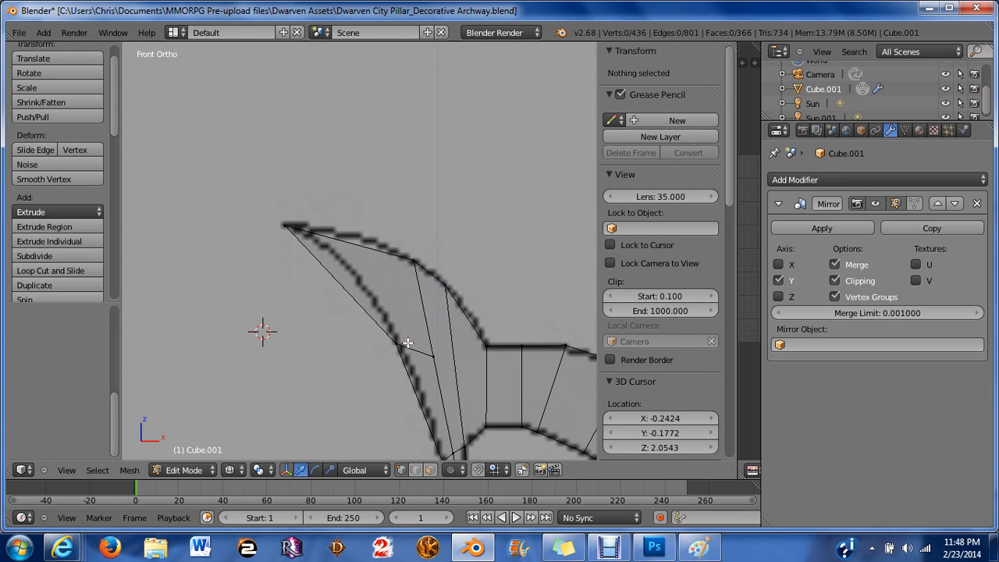
pyautogui.hotkey('ctrl', 'Tab')
pyautogui.press('Escape')
pyautogui.scroll(-3, 325, 337)
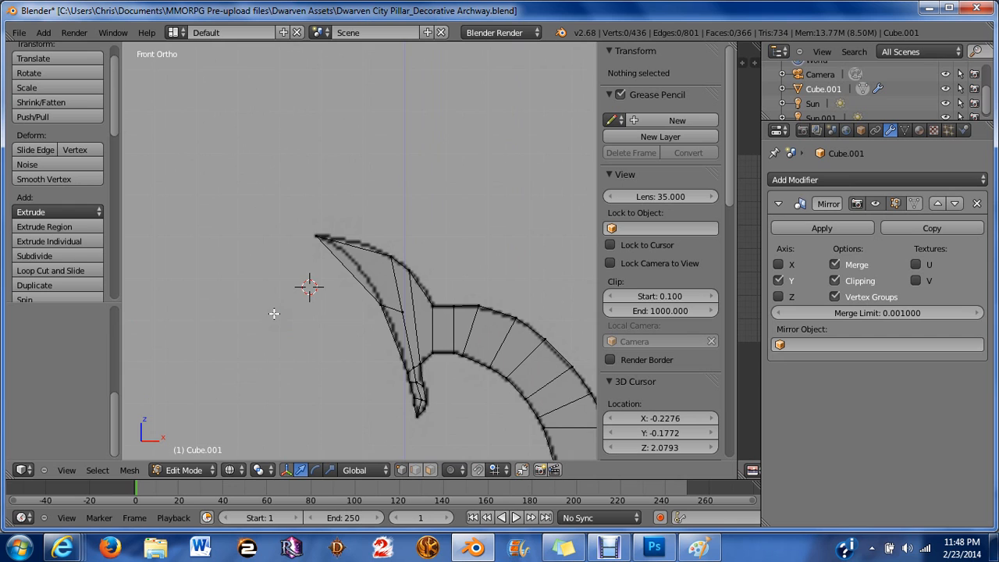
pyautogui.scroll(3, 326, 338)
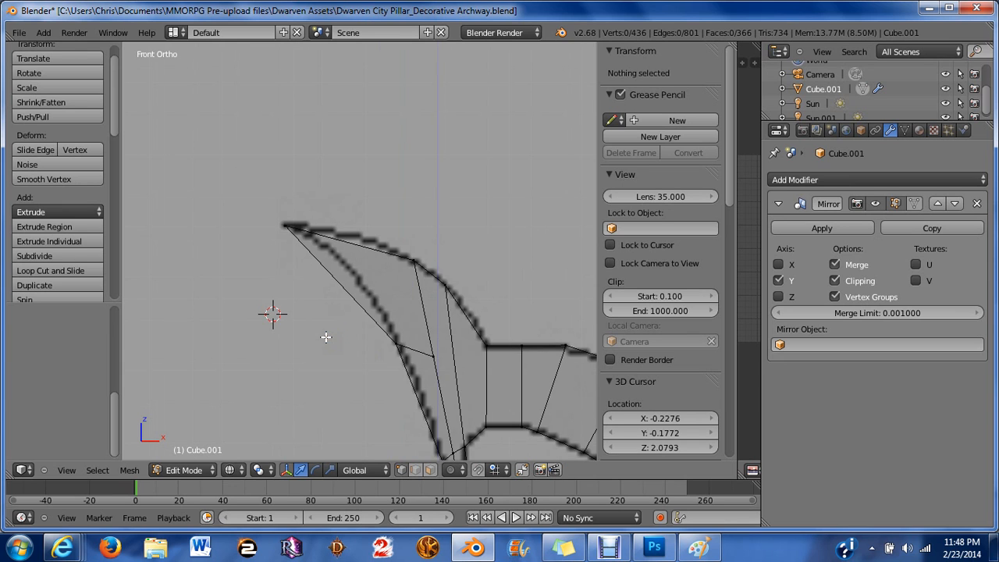
pyautogui.keyDown('shift'); pyautogui.moveTo(325, 337); pyautogui.dragTo(236, 209, button='middle'); pyautogui.keyUp('shift')
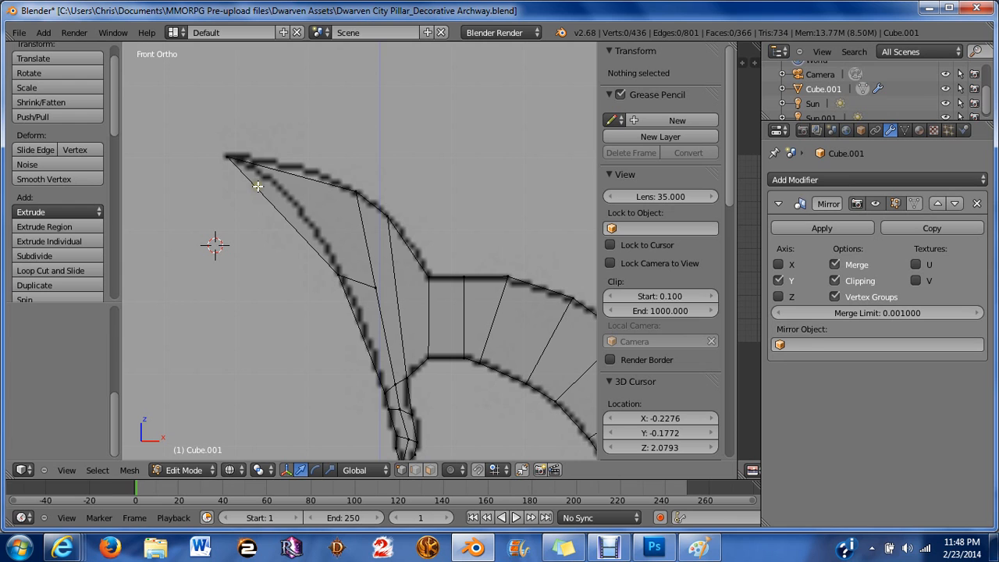
pyautogui.moveTo(337, 211); pyautogui.dragTo(328, 283, button='middle')
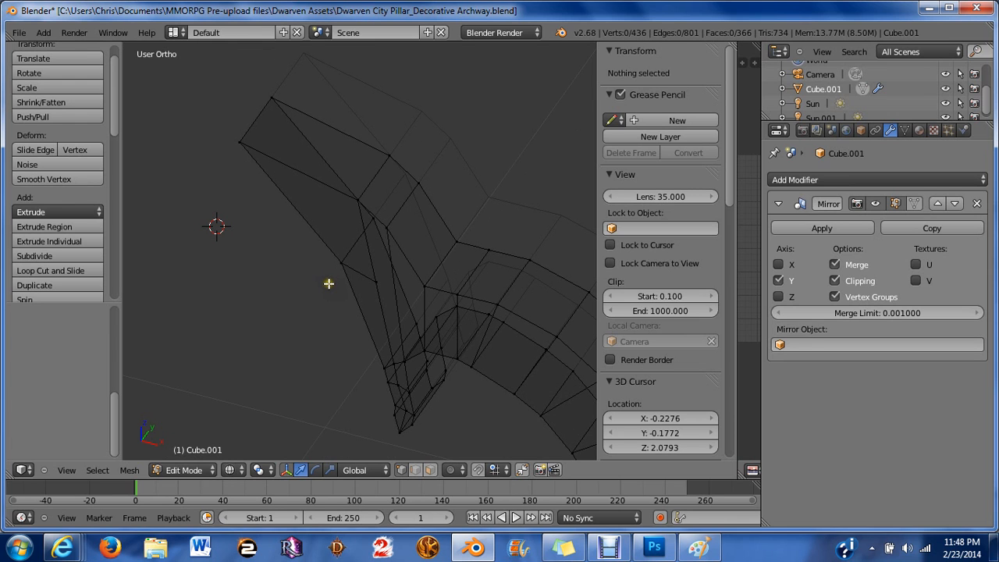
pyautogui.hotkey('ctrl', 'r')
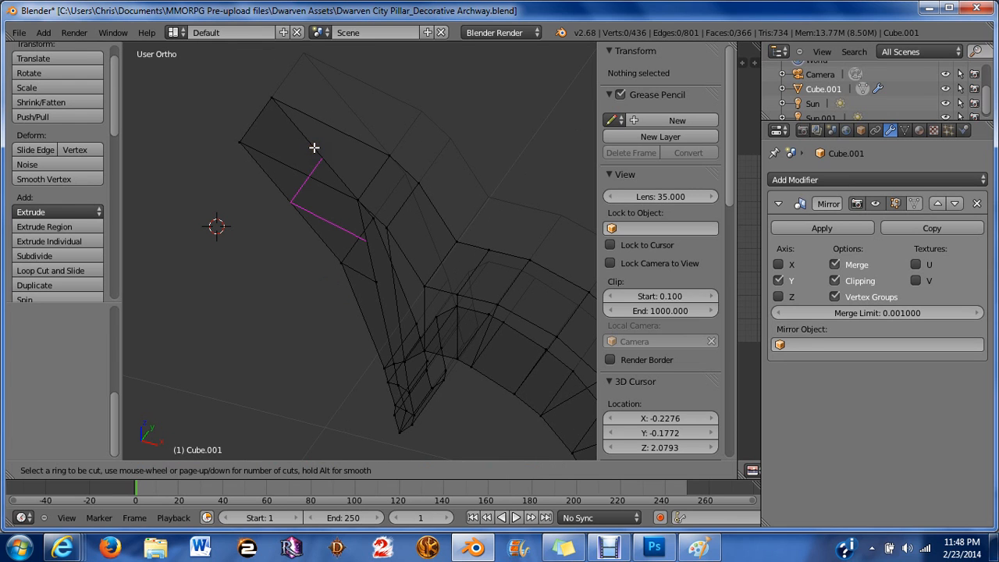
pyautogui.click(309, 118)
pyautogui.click(308, 118)
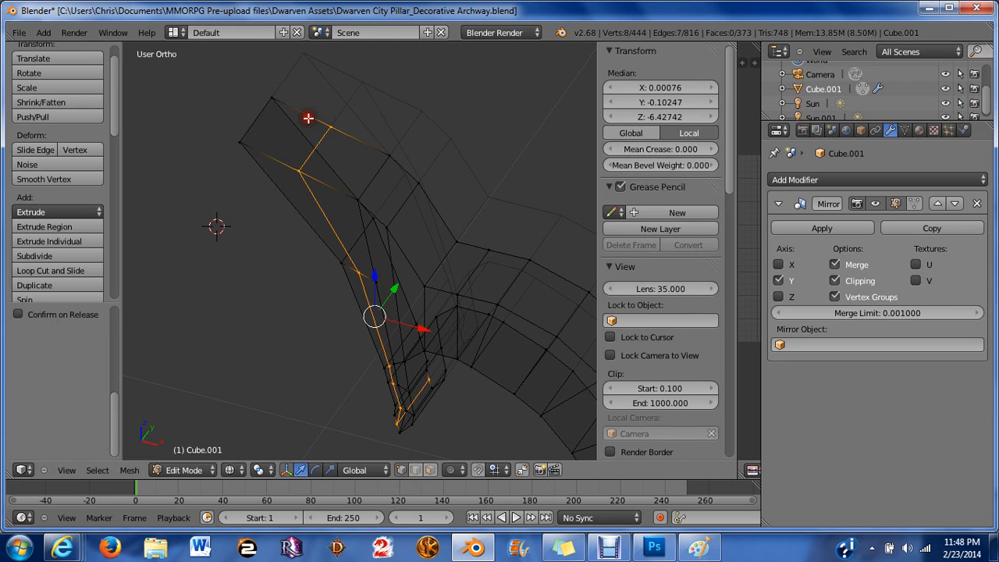
pyautogui.press('a')
# Move the new loop's top vertex in front view onto the blade's upper outline.
pyautogui.scroll(2, 361, 242)
pyautogui.scroll(2, 360, 242)
pyautogui.press('KP_1')
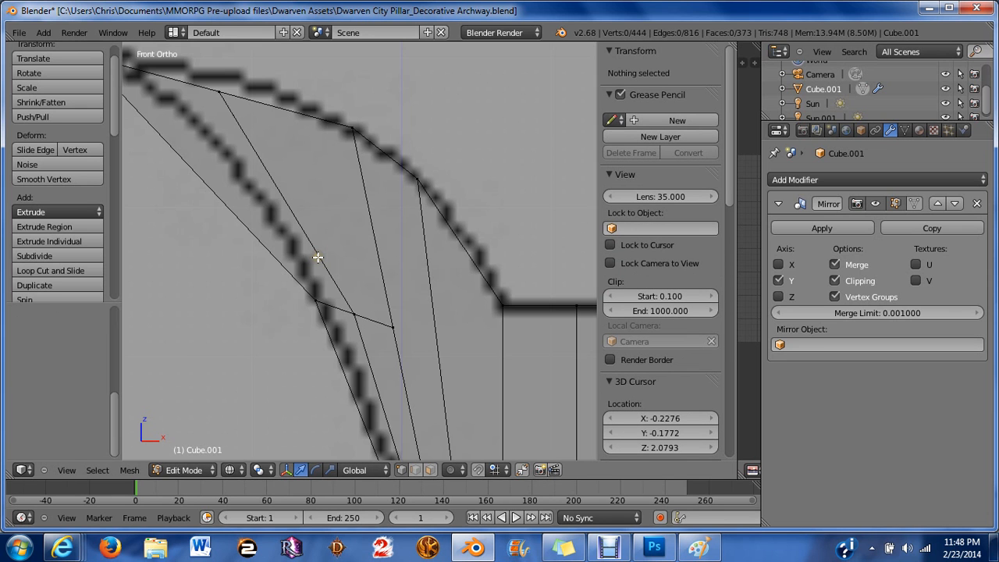
pyautogui.scroll(-2, 152, 173)
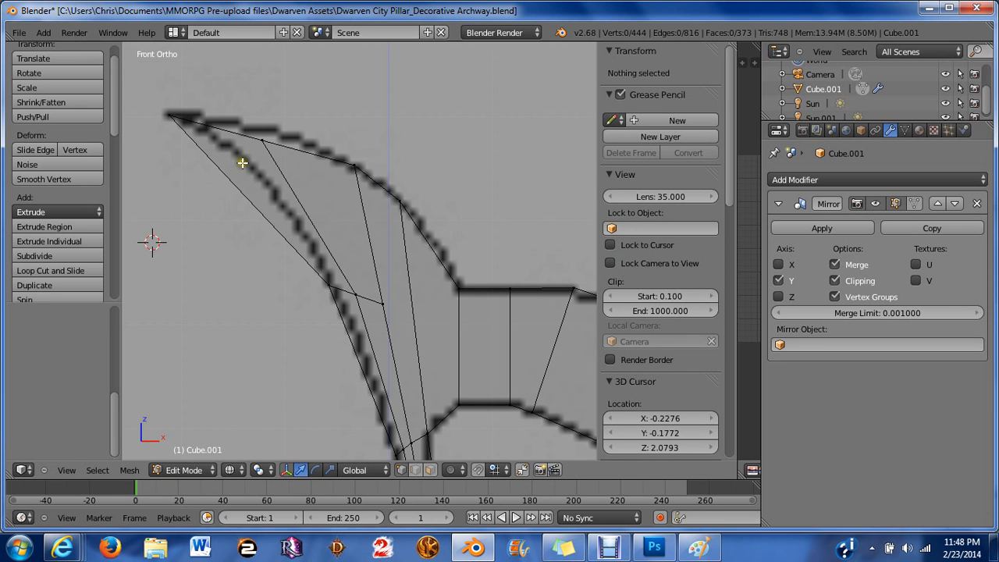
pyautogui.press('b')
pyautogui.moveTo(256, 107); pyautogui.dragTo(320, 170)
pyautogui.moveTo(261, 88); pyautogui.dragTo(229, 70)
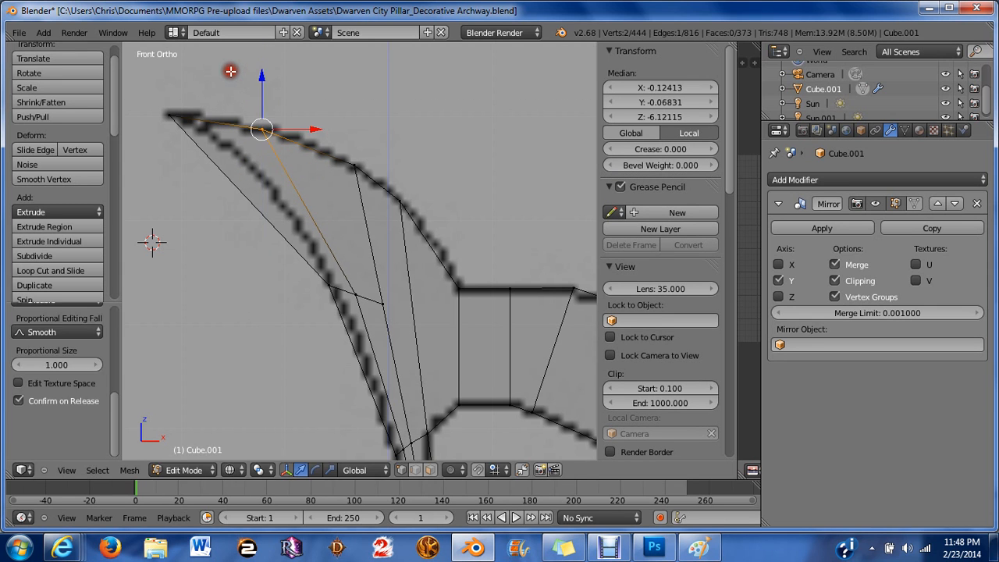
pyautogui.press('a')
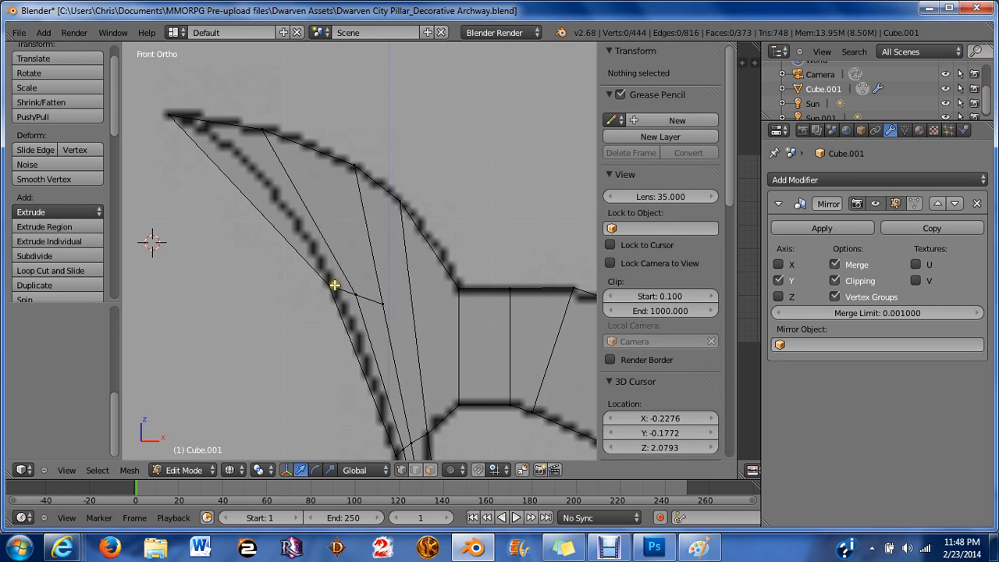
# Rotate the loop's lower vertex pair and shift it left to align with the blade's inner edge.
pyautogui.press('b')
pyautogui.moveTo(282, 244); pyautogui.dragTo(362, 319)
pyautogui.moveTo(334, 235); pyautogui.dragTo(325, 218)
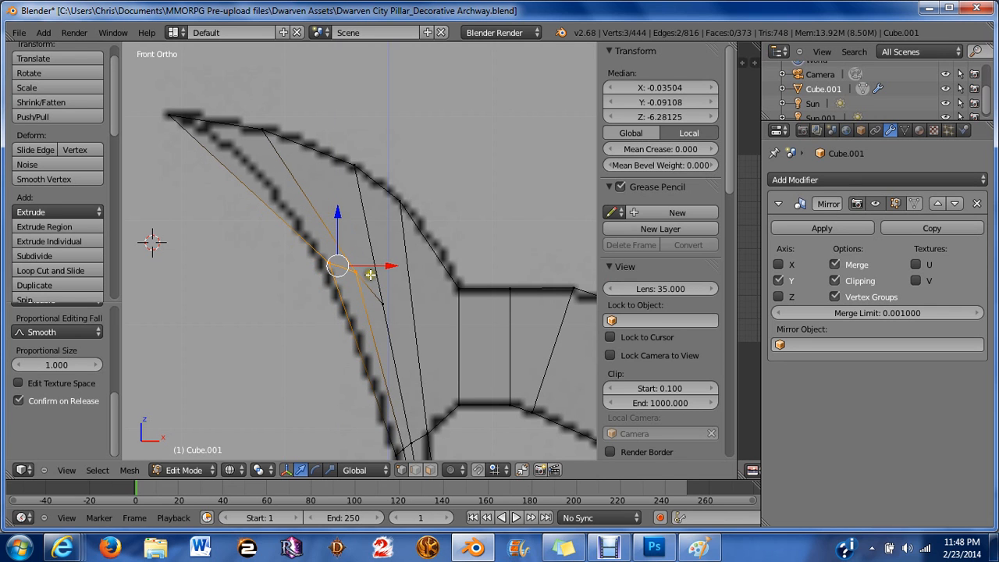
pyautogui.press('r')
pyautogui.click(414, 304)
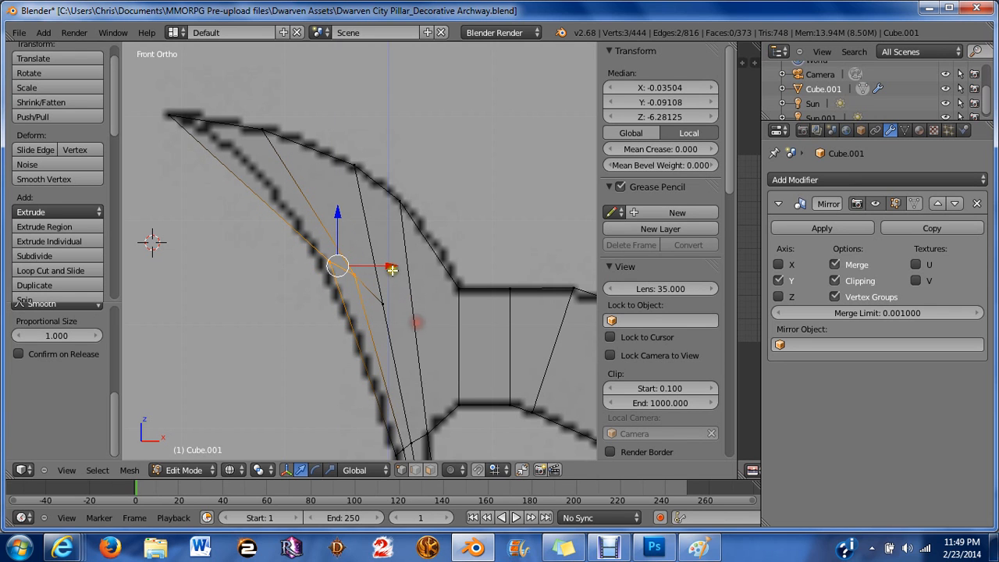
pyautogui.moveTo(388, 267); pyautogui.dragTo(377, 260)
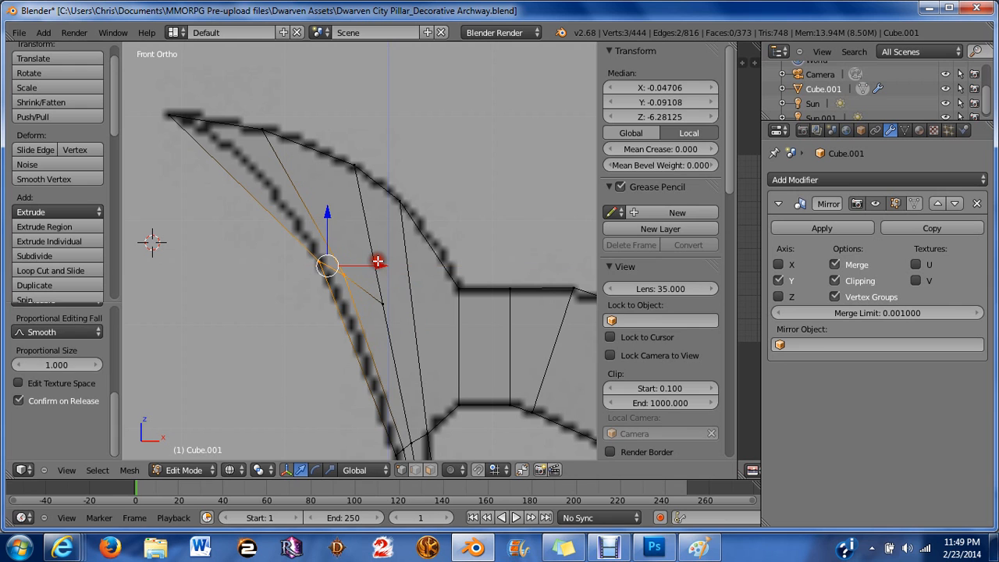
pyautogui.press('a')
# Move the loop's outer-edge vertex up along the blade's outer outline.
pyautogui.scroll(-4, 336, 245)
pyautogui.scroll(-1, 437, 296)
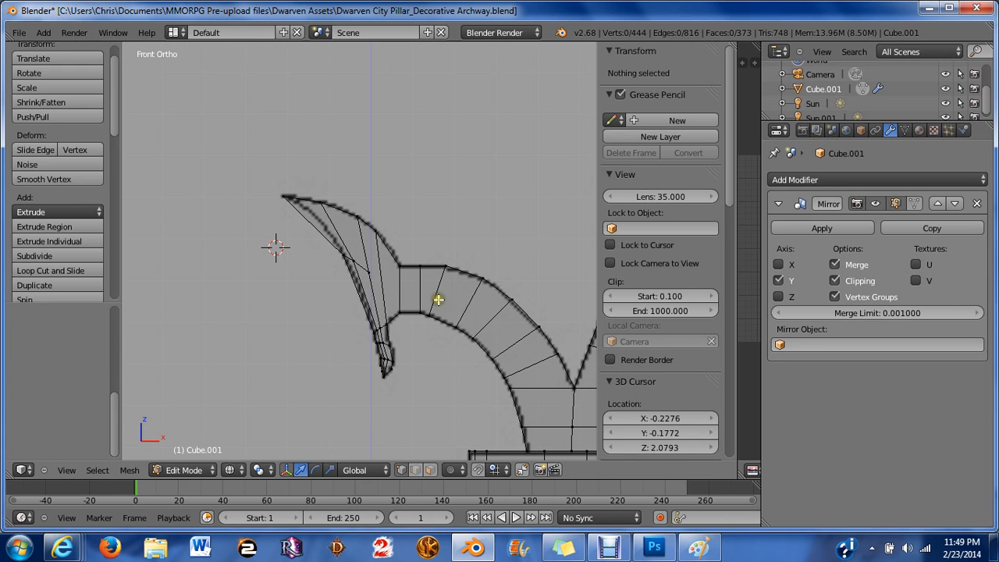
pyautogui.scroll(8, 414, 294)
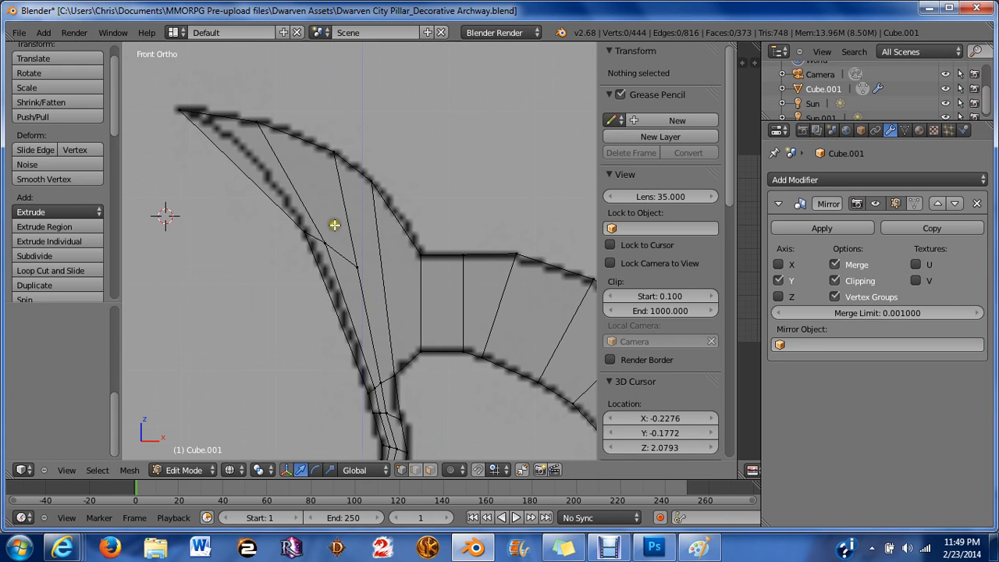
pyautogui.rightClick(263, 218)
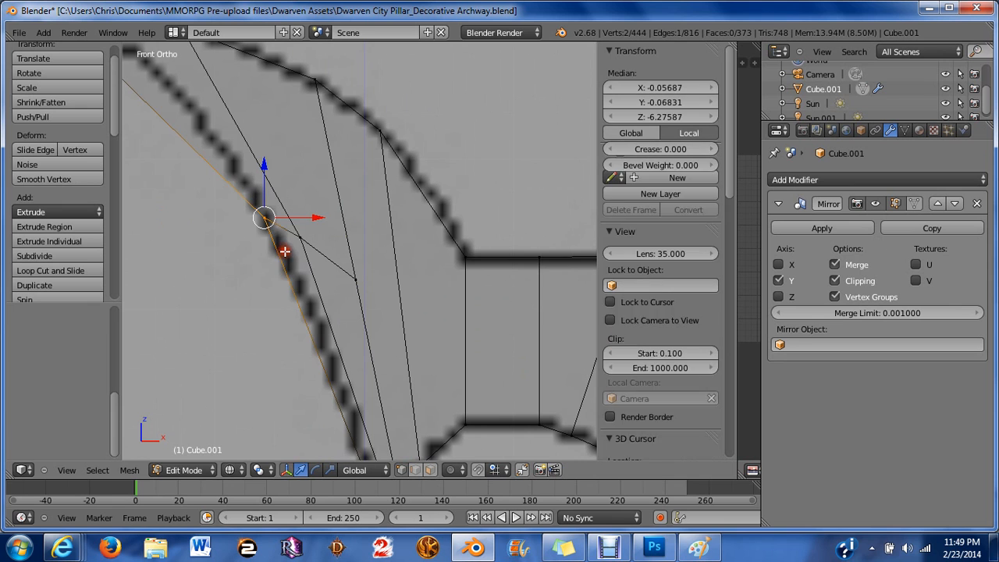
pyautogui.press('g')
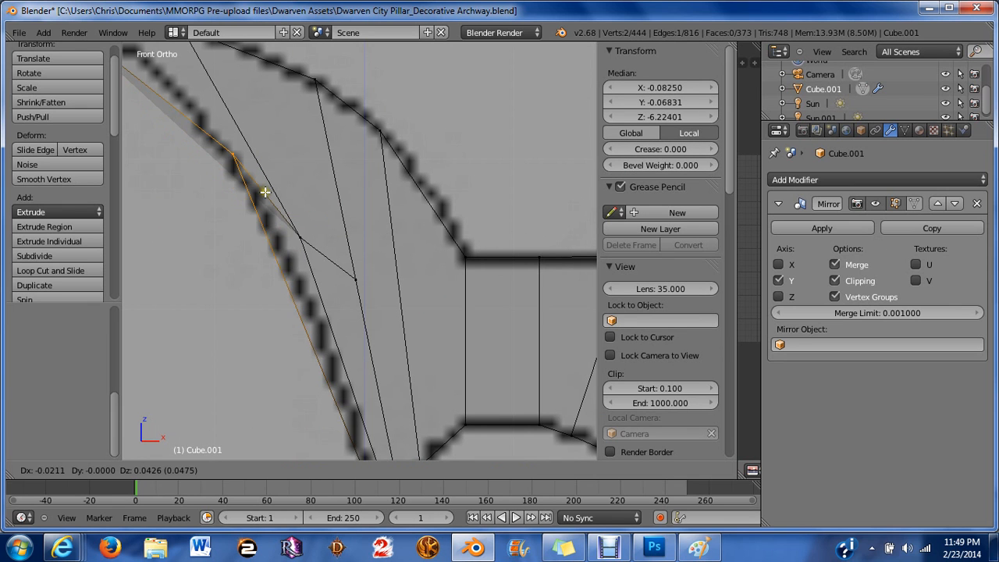
pyautogui.click(236, 169)
# Move the matching loop vertex on the blade's back face up and inward to follow the front.
pyautogui.scroll(-2, 236, 169)
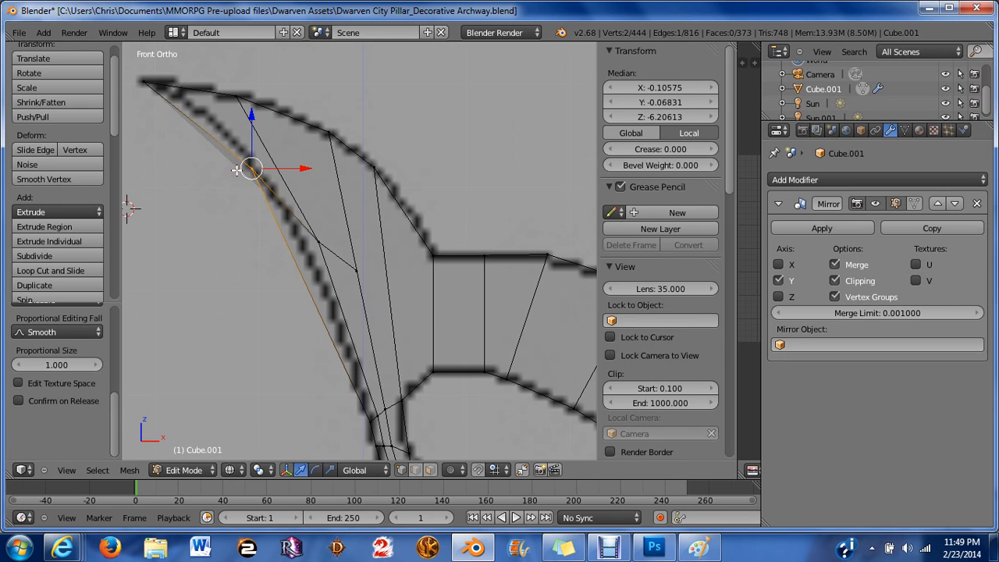
pyautogui.moveTo(242, 168); pyautogui.dragTo(272, 225, button='middle')
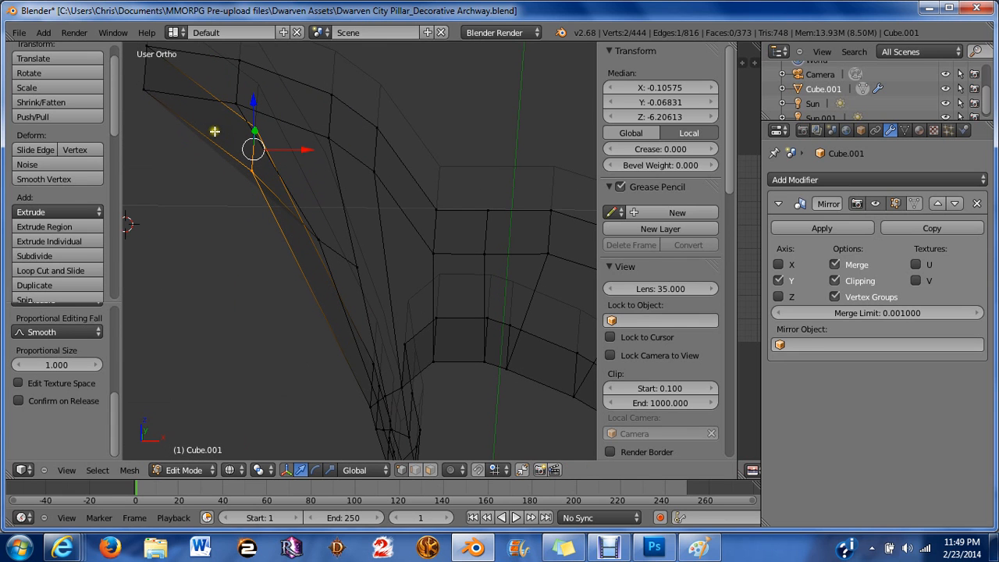
pyautogui.scroll(2, 288, 162)
pyautogui.keyDown('shift'); pyautogui.moveTo(244, 151); pyautogui.dragTo(335, 263, button='middle'); pyautogui.keyUp('shift')
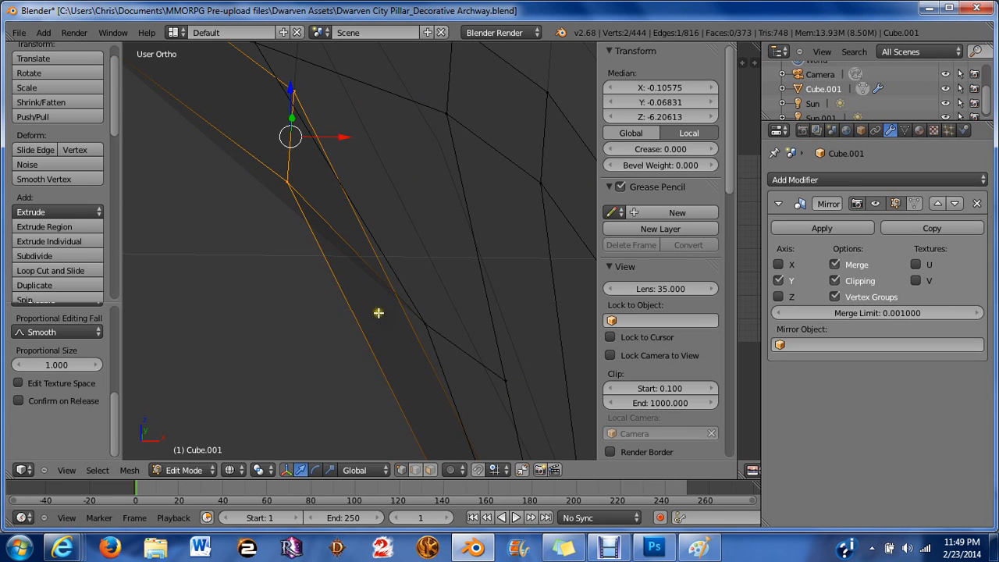
pyautogui.scroll(-1, 342, 194)
pyautogui.moveTo(341, 194); pyautogui.dragTo(399, 167, button='middle')
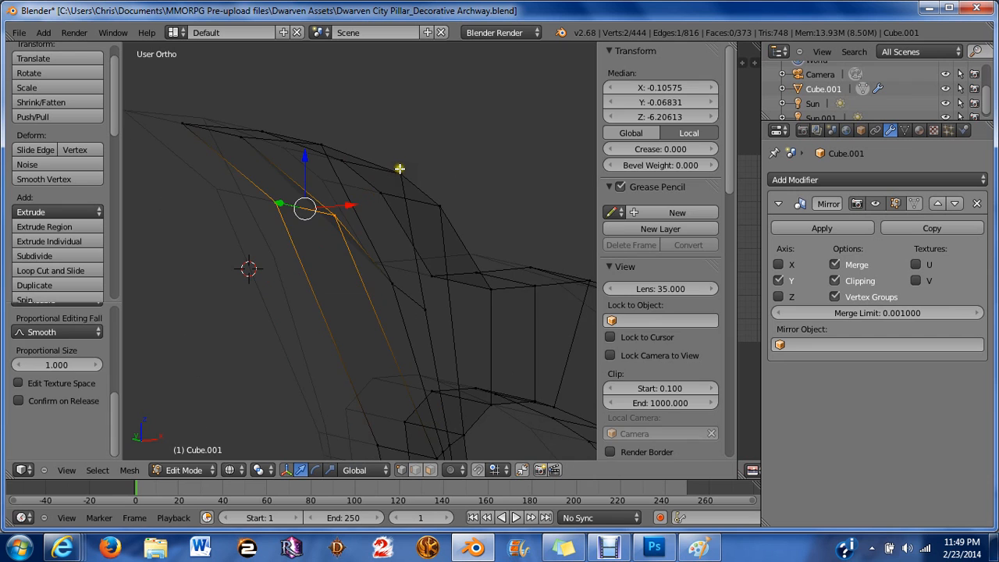
pyautogui.press('a')
pyautogui.scroll(4, 368, 267)
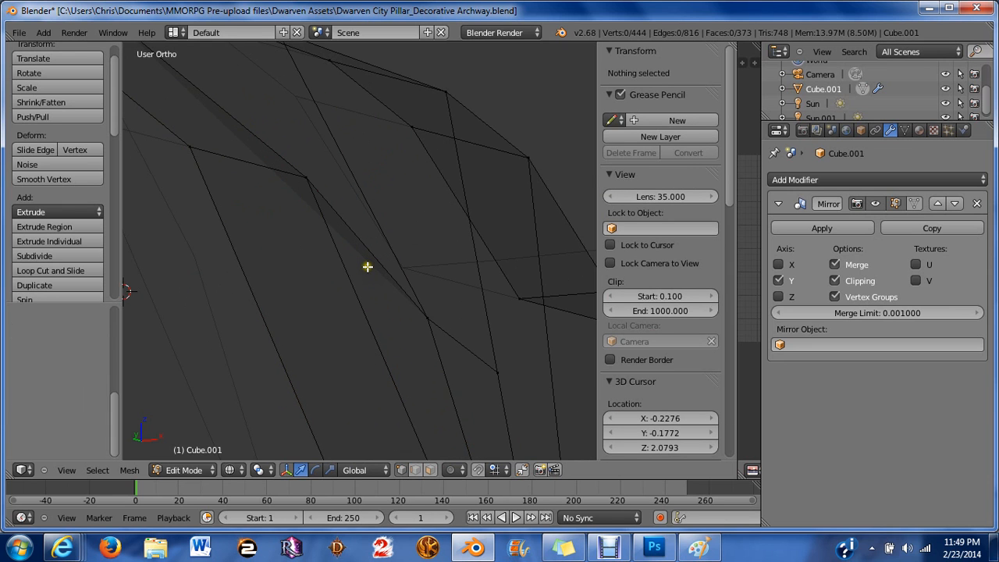
pyautogui.moveTo(368, 267); pyautogui.dragTo(347, 276, button='middle')
pyautogui.rightClick(464, 351)
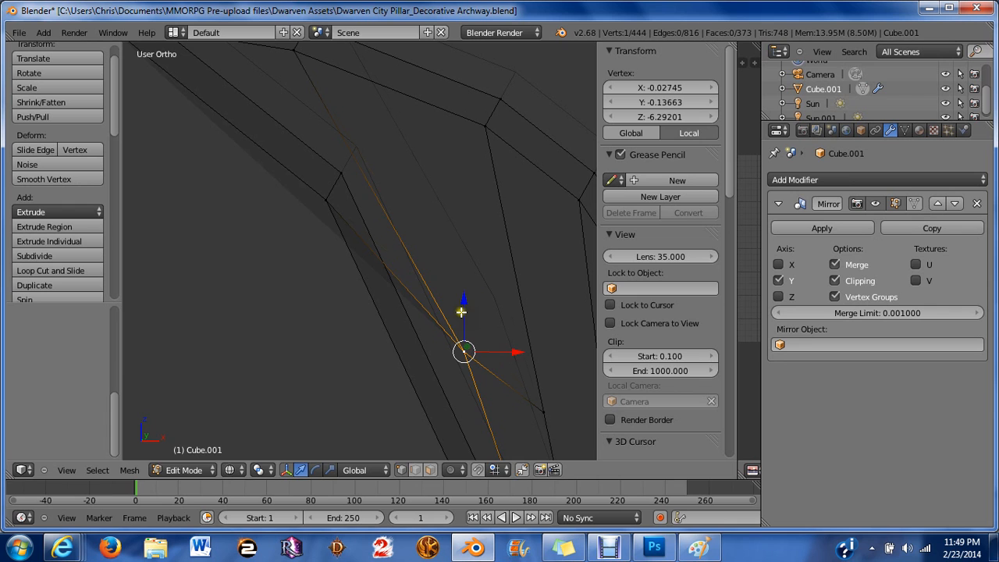
pyautogui.moveTo(462, 312); pyautogui.dragTo(439, 242)
pyautogui.moveTo(510, 289); pyautogui.dragTo(488, 283)
pyautogui.press('a')
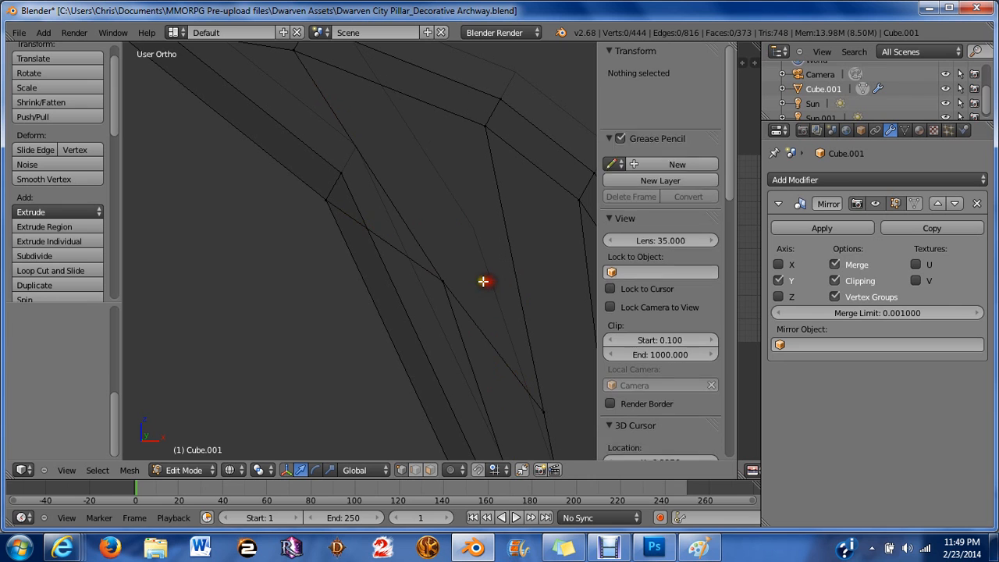
# Rotate the vertex pair at the blade's inner corner about 18 degrees to match the reference outline.
pyautogui.scroll(-2, 457, 288)
pyautogui.press('KP_1')
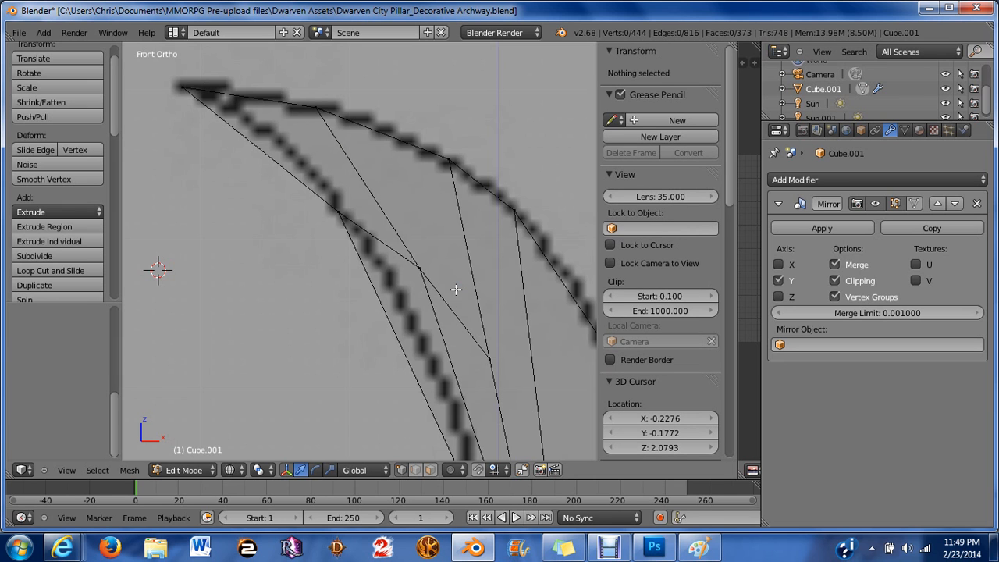
pyautogui.scroll(2, 486, 304)
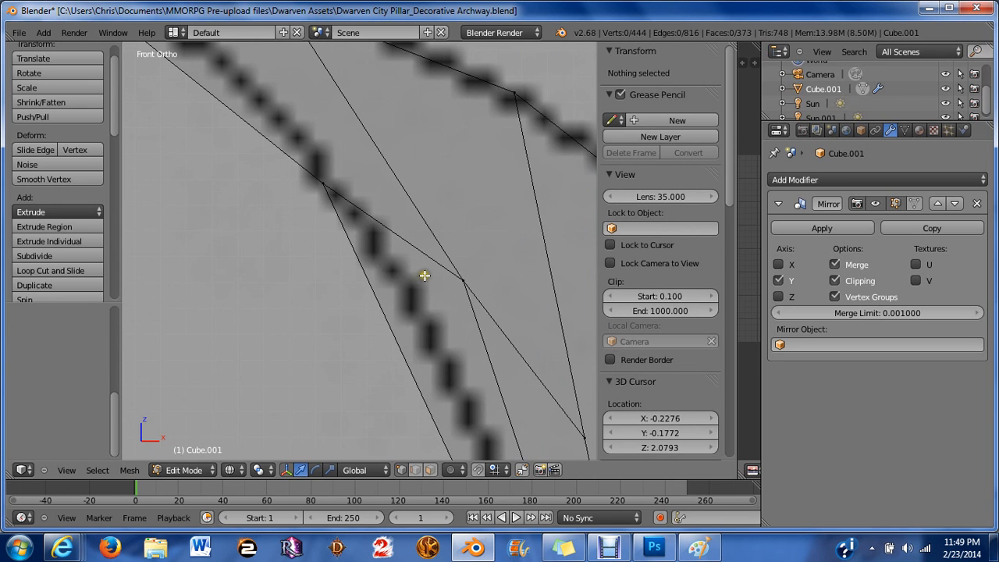
pyautogui.scroll(-3, 425, 276)
pyautogui.scroll(-3, 455, 314)
pyautogui.keyDown('shift'); pyautogui.moveTo(446, 349); pyautogui.dragTo(445, 207, button='middle'); pyautogui.keyUp('shift')
pyautogui.scroll(2, 467, 222)
pyautogui.scroll(-2, 468, 223)
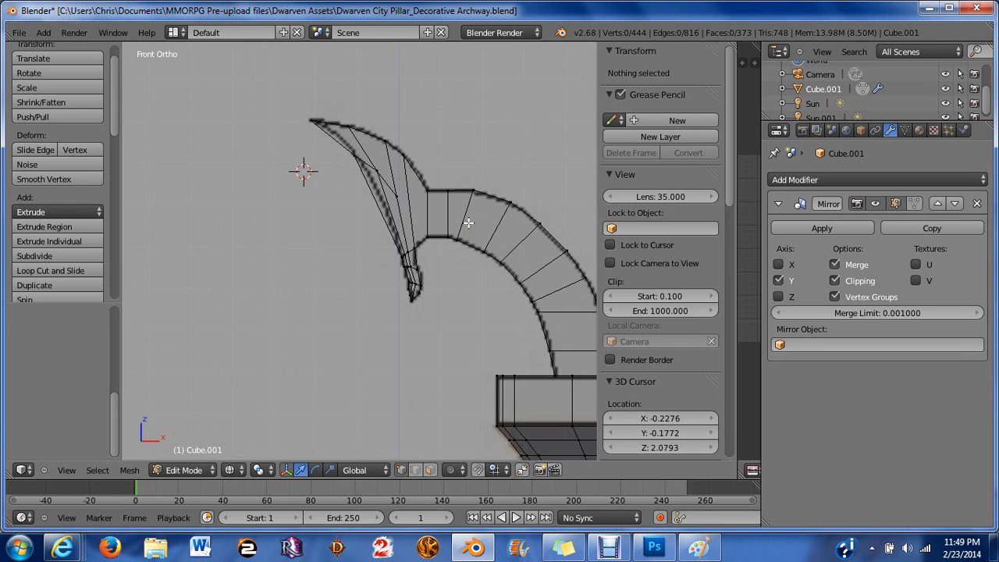
pyautogui.scroll(4, 449, 219)
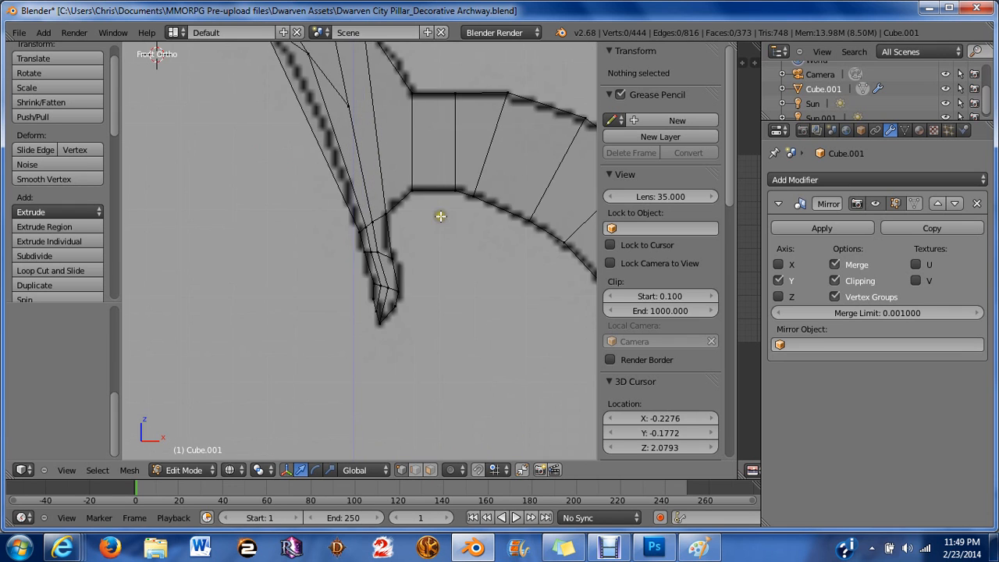
pyautogui.keyDown('shift'); pyautogui.moveTo(440, 216); pyautogui.dragTo(399, 229, button='middle'); pyautogui.keyUp('shift')
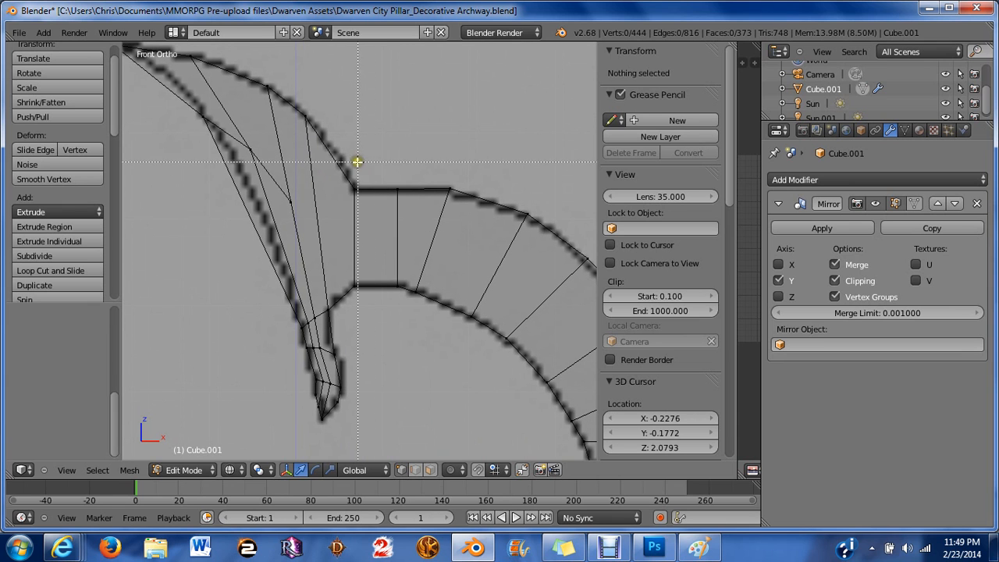
pyautogui.press('b')
pyautogui.moveTo(347, 158); pyautogui.dragTo(426, 213)
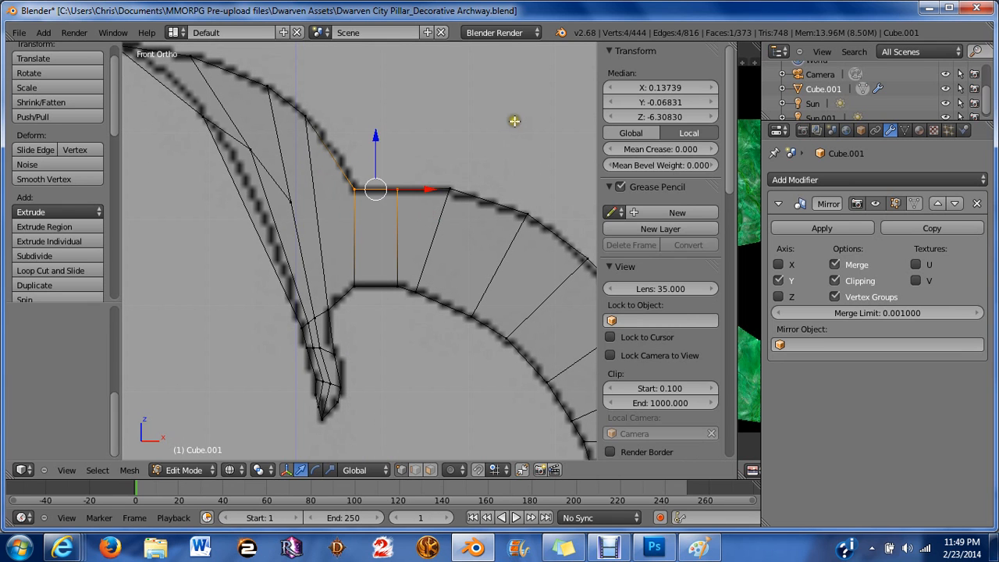
pyautogui.press('r')
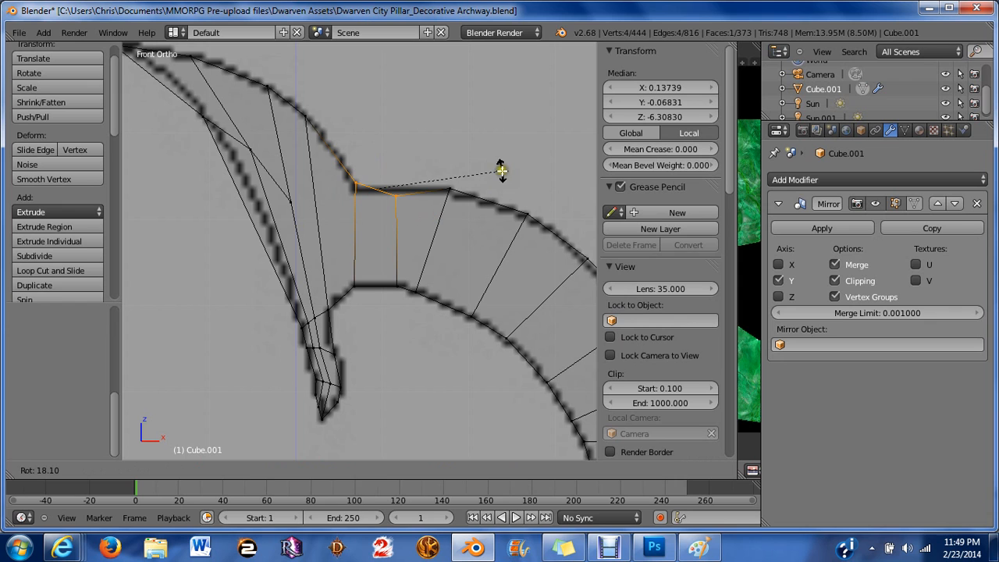
pyautogui.click(501, 169)
# Move the rotated vertex pair up and left onto the blade's upper outline.
pyautogui.moveTo(375, 136); pyautogui.dragTo(334, 123)
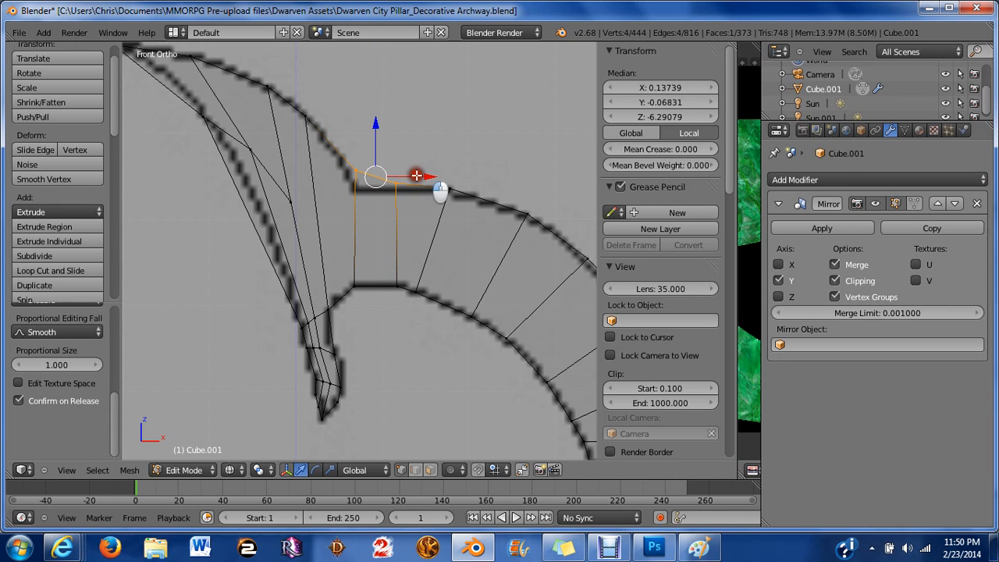
pyautogui.moveTo(379, 174); pyautogui.dragTo(413, 174)
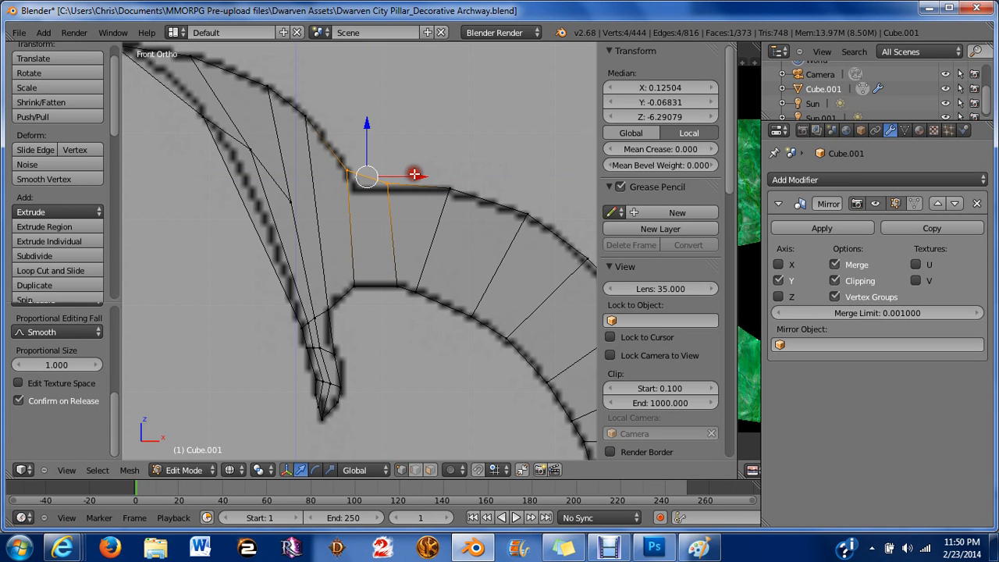
pyautogui.scroll(2, 417, 179)
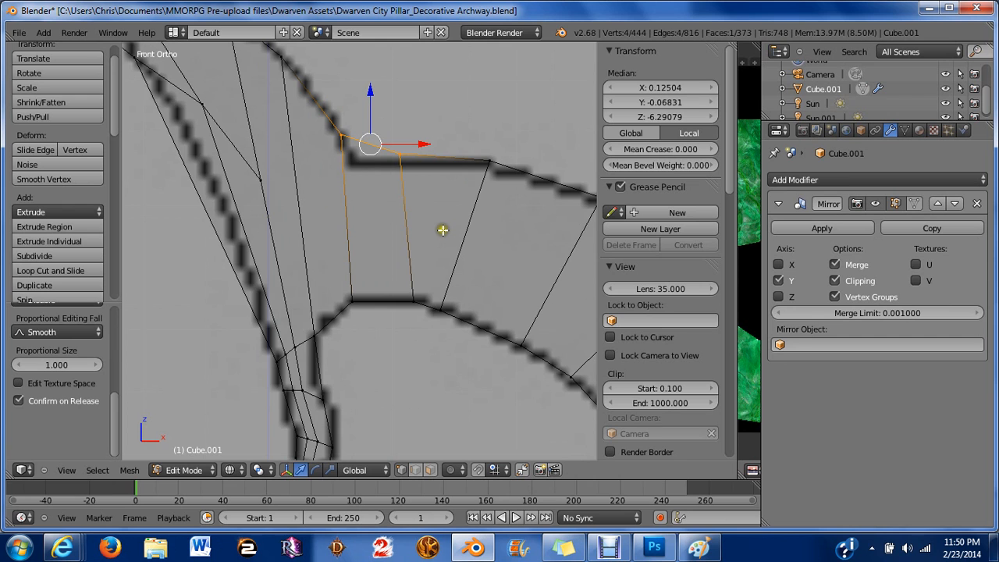
pyautogui.scroll(3, 443, 230)
pyautogui.press('a')
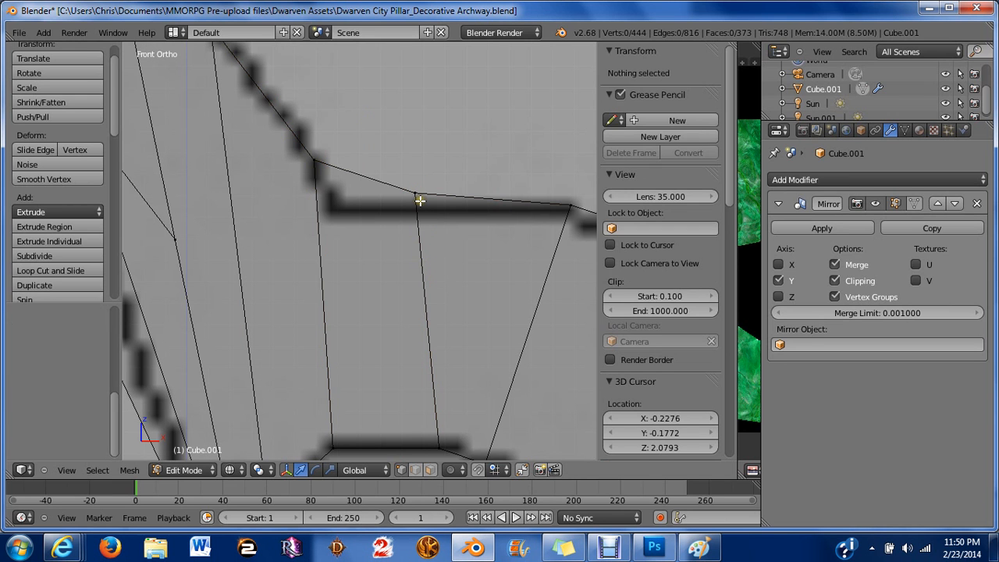
pyautogui.rightClick(418, 196)
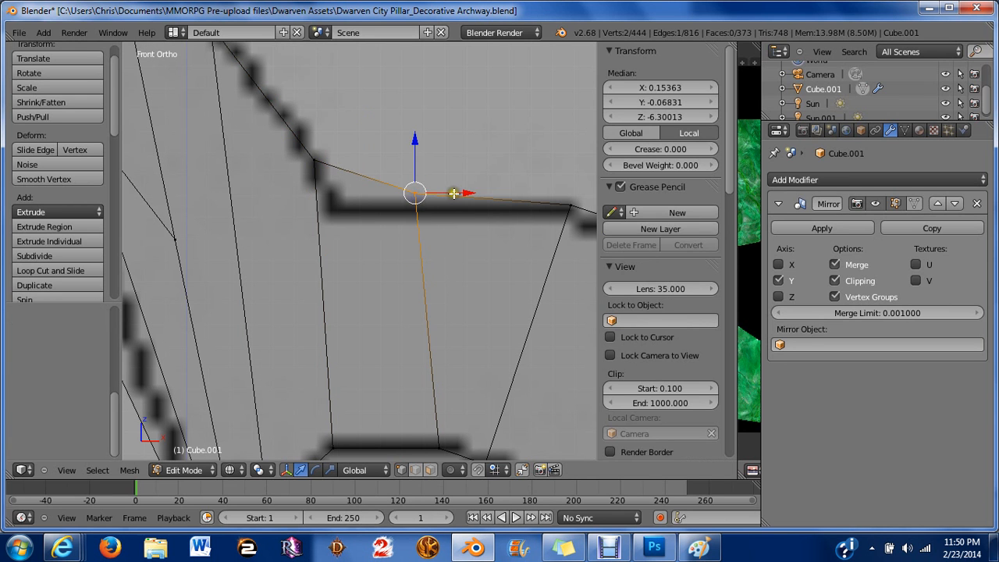
pyautogui.press('a')
# Select the arch ornament's linked geometry and return to the front view.
pyautogui.scroll(-3, 464, 196)
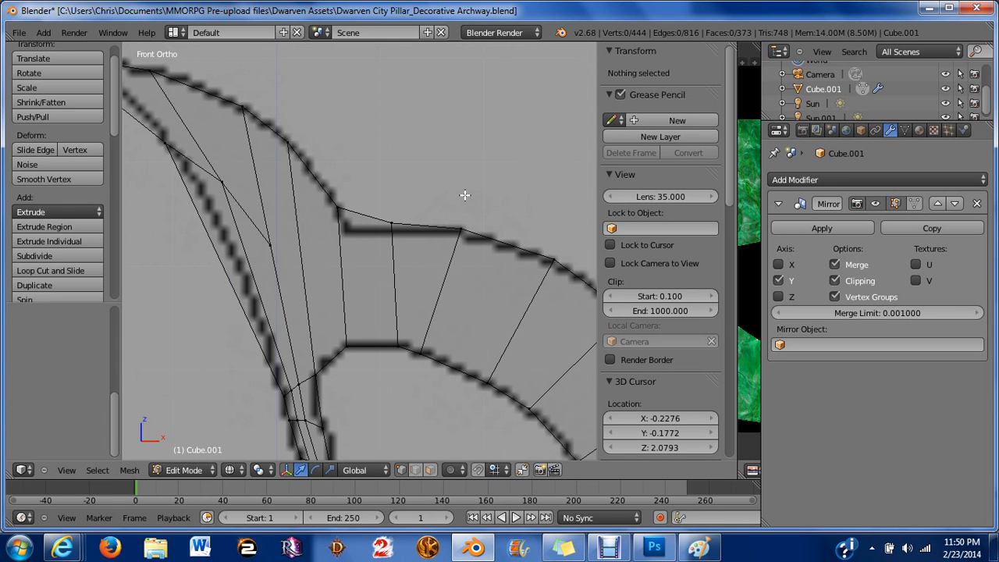
pyautogui.scroll(-7, 367, 268)
pyautogui.keyDown('shift'); pyautogui.moveTo(416, 294); pyautogui.dragTo(357, 241, button='middle'); pyautogui.keyUp('shift')
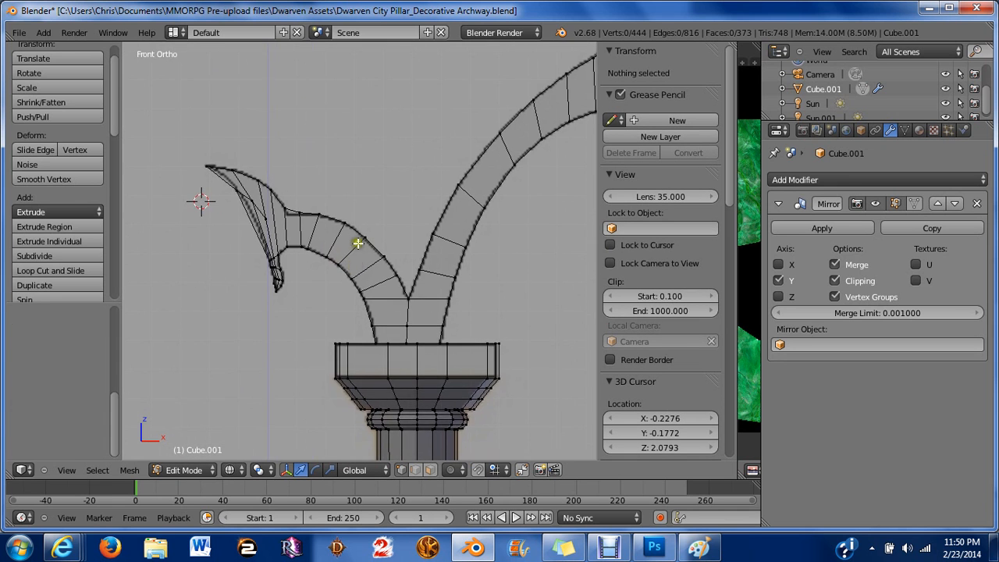
pyautogui.moveTo(353, 200); pyautogui.dragTo(305, 274, button='middle')
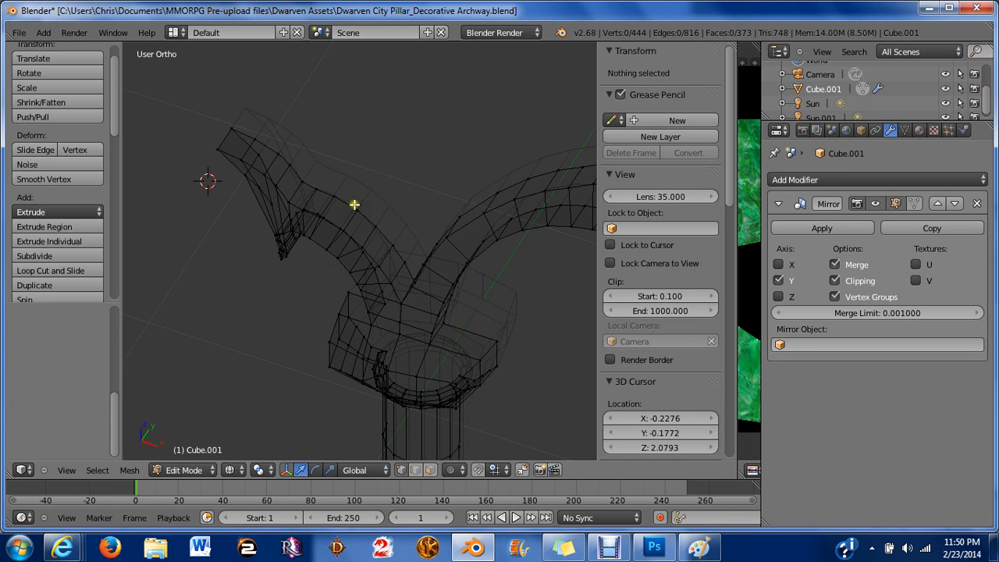
pyautogui.press('l')
pyautogui.scroll(-3, 354, 205)
pyautogui.moveTo(354, 205); pyautogui.dragTo(410, 199, button='middle')
pyautogui.press('KP_1')
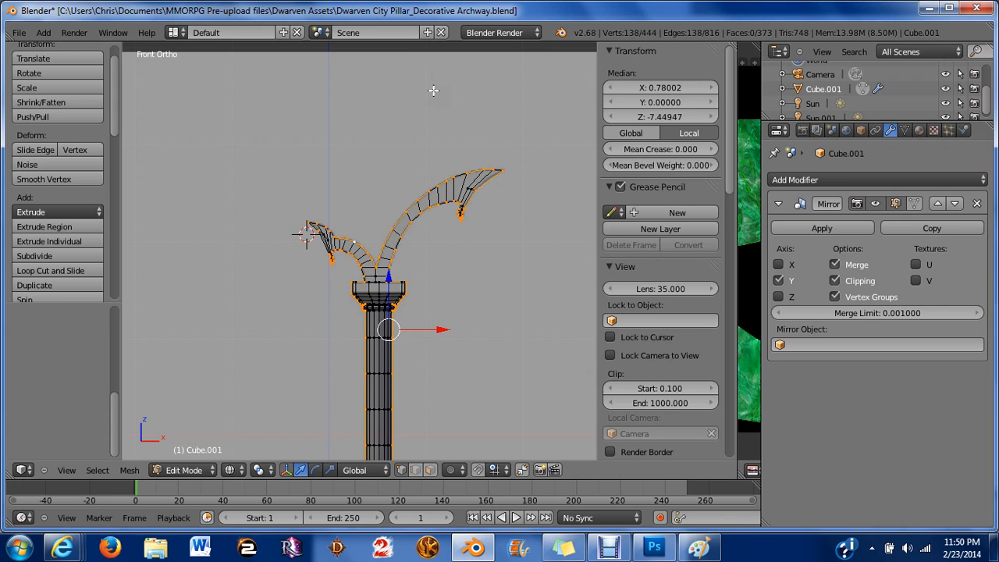
# Box-deselect the capital and pillar vertices so mainly the arch ornament stays selected.
pyautogui.scroll(3, 195, 308)
pyautogui.scroll(2, 214, 331)
pyautogui.keyDown('shift'); pyautogui.moveTo(395, 361); pyautogui.dragTo(364, 223, button='middle'); pyautogui.keyUp('shift')
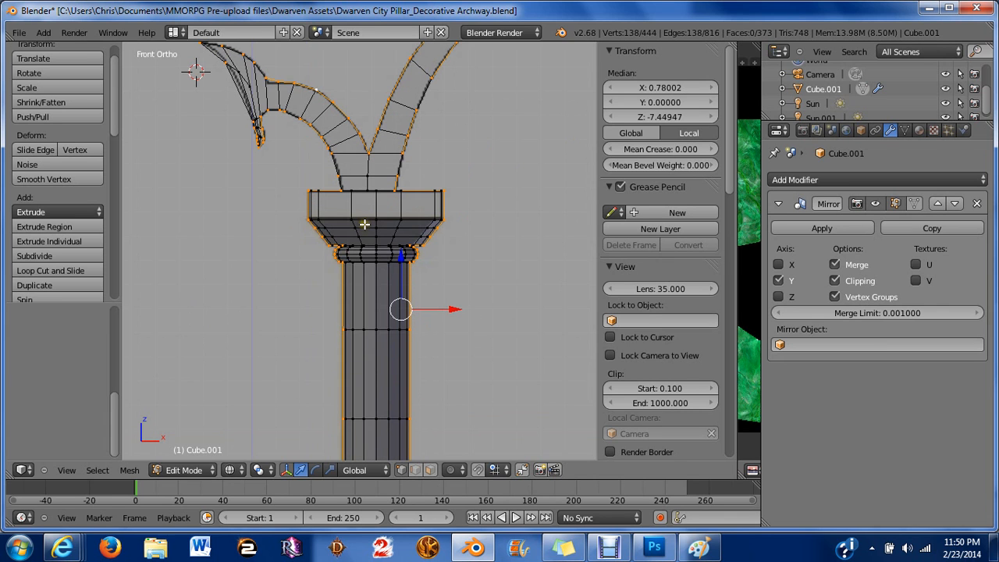
pyautogui.press('b')
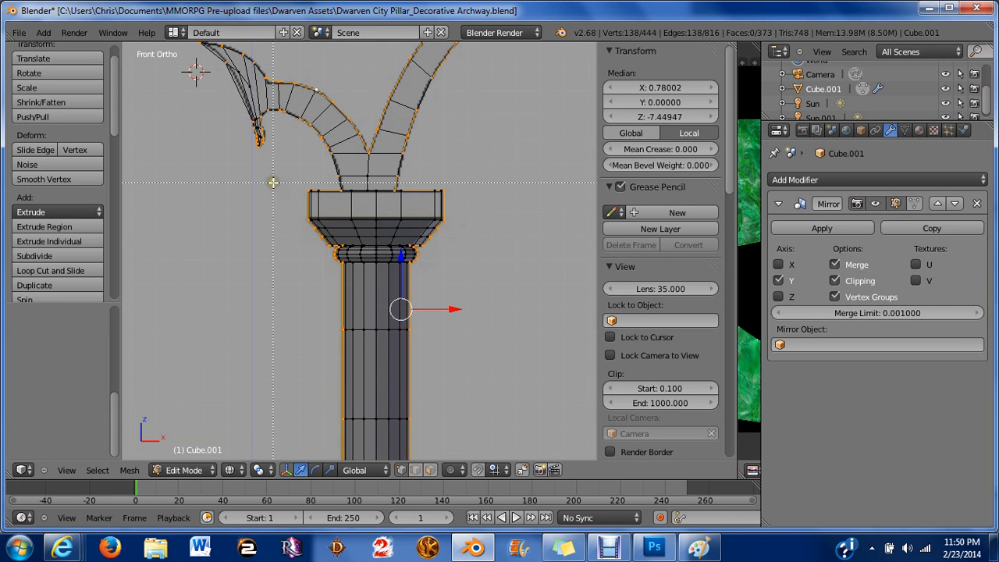
pyautogui.moveTo(289, 188); pyautogui.dragTo(336, 360)
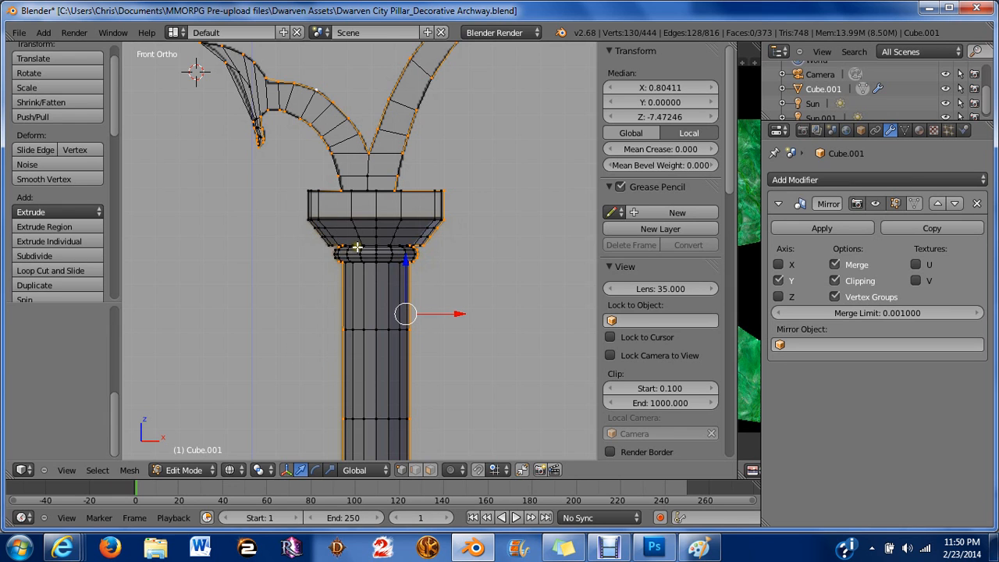
pyautogui.press('b')
pyautogui.moveTo(306, 228); pyautogui.dragTo(460, 292)
pyautogui.press('b')
pyautogui.moveTo(415, 169)
pyautogui.mouseDown()
pyautogui.moveTo(458, 198)
pyautogui.moveTo(493, 253)
pyautogui.mouseUp()
pyautogui.moveTo(493, 253)
pyautogui.mouseDown(button='middle')
pyautogui.moveTo(412, 228)
pyautogui.moveTo(469, 254)
pyautogui.mouseUp(button='middle')
pyautogui.press('z')
pyautogui.scroll(-2, 461, 245)
pyautogui.scroll(-2, 395, 292)
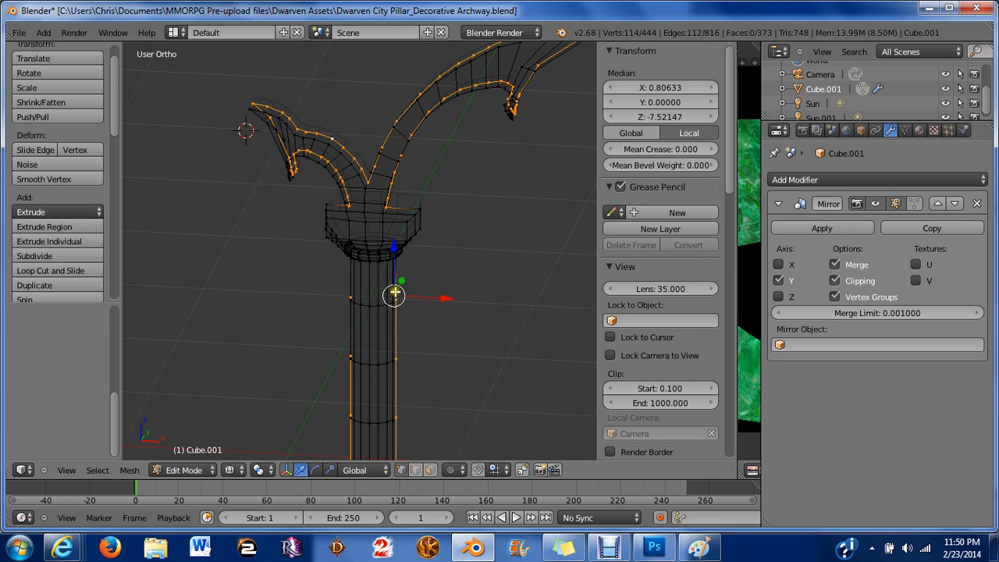
pyautogui.keyDown('shift'); pyautogui.moveTo(388, 387); pyautogui.dragTo(289, 333, button='middle'); pyautogui.keyUp('shift')
pyautogui.scroll(5, 313, 263)
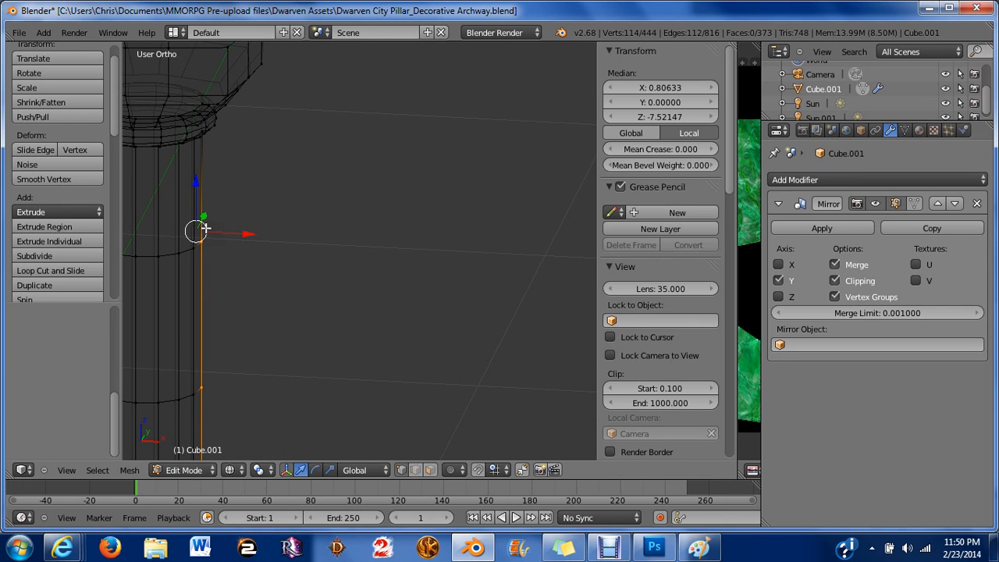
pyautogui.keyDown('alt'); pyautogui.rightClick(205, 228); pyautogui.keyUp('alt')
pyautogui.press('a')
pyautogui.scroll(-3, 204, 228)
pyautogui.hotkey('ctrl', 'z')
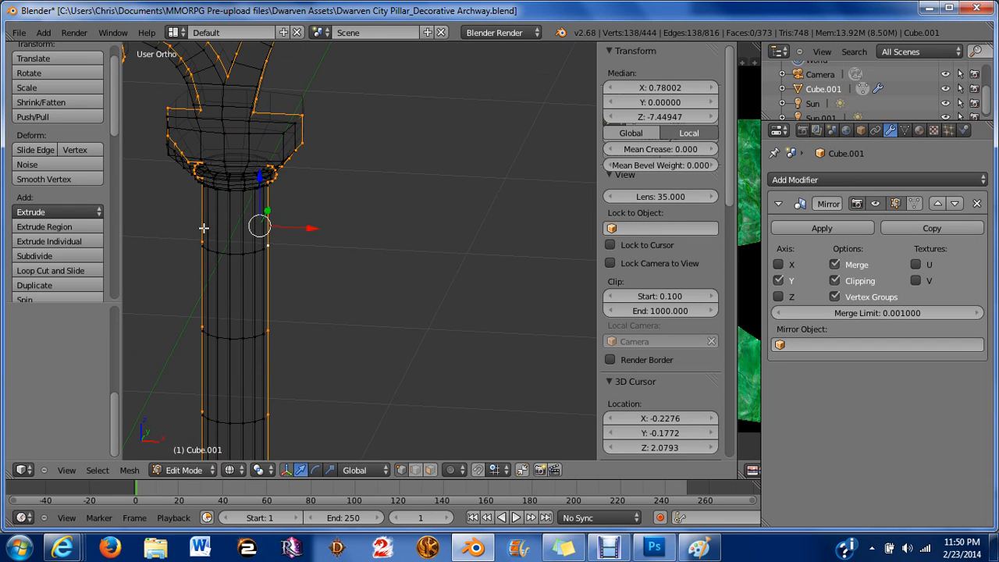
pyautogui.hotkey('ctrl', 'z')
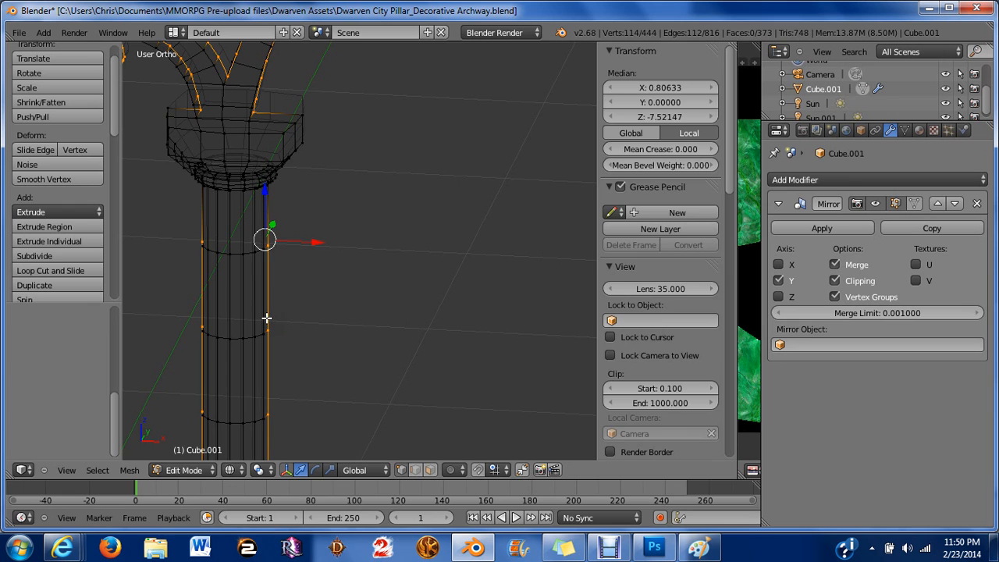
pyautogui.press('a')
pyautogui.hotkey('ctrl', 'z')
pyautogui.scroll(-2, 268, 319)
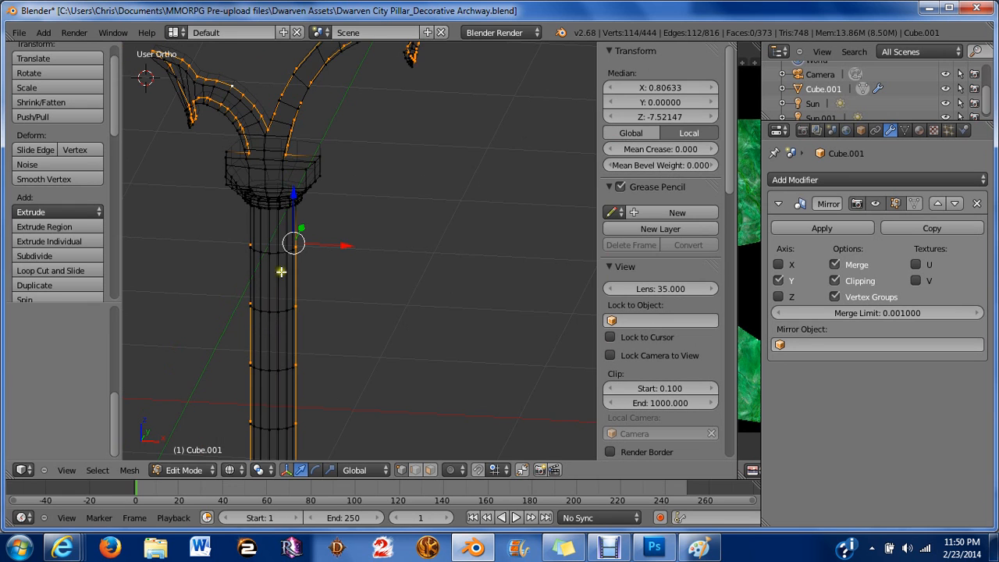
pyautogui.scroll(1, 283, 261)
pyautogui.scroll(1, 283, 261)
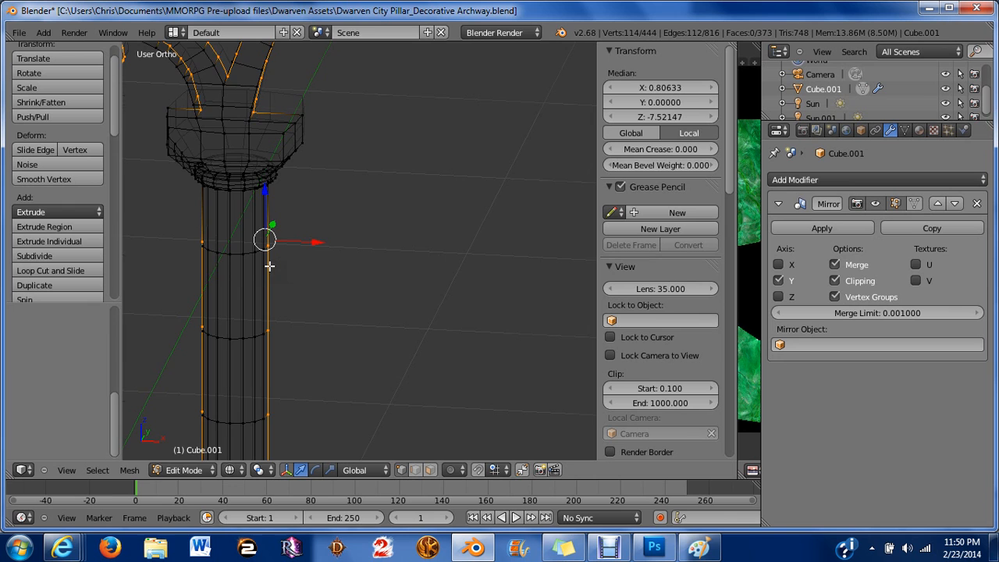
pyautogui.scroll(5, 269, 266)
pyautogui.keyDown('shift'); pyautogui.moveTo(263, 305); pyautogui.dragTo(456, 241, button='middle'); pyautogui.keyUp('shift')
pyautogui.scroll(4, 339, 267)
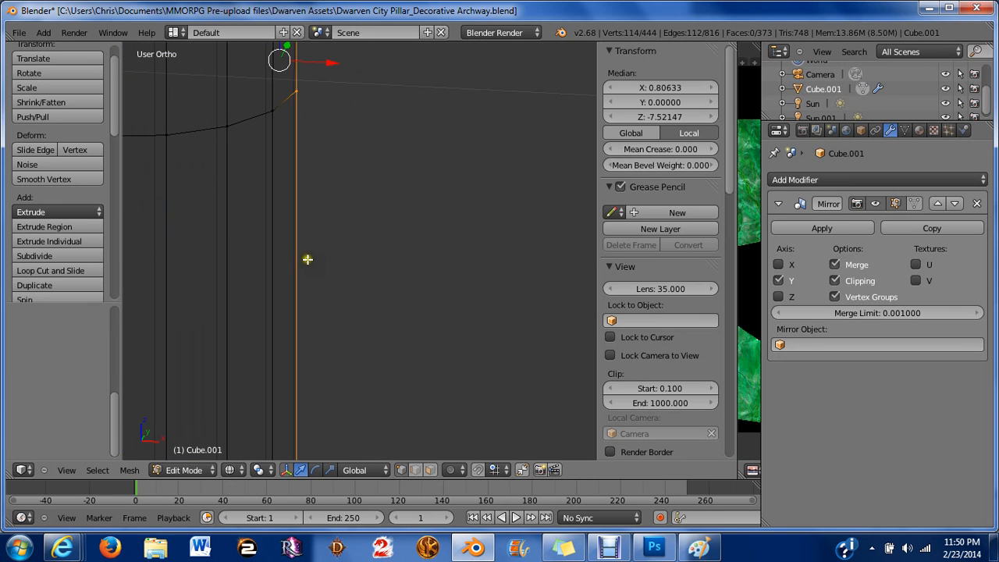
pyautogui.scroll(-6, 299, 256)
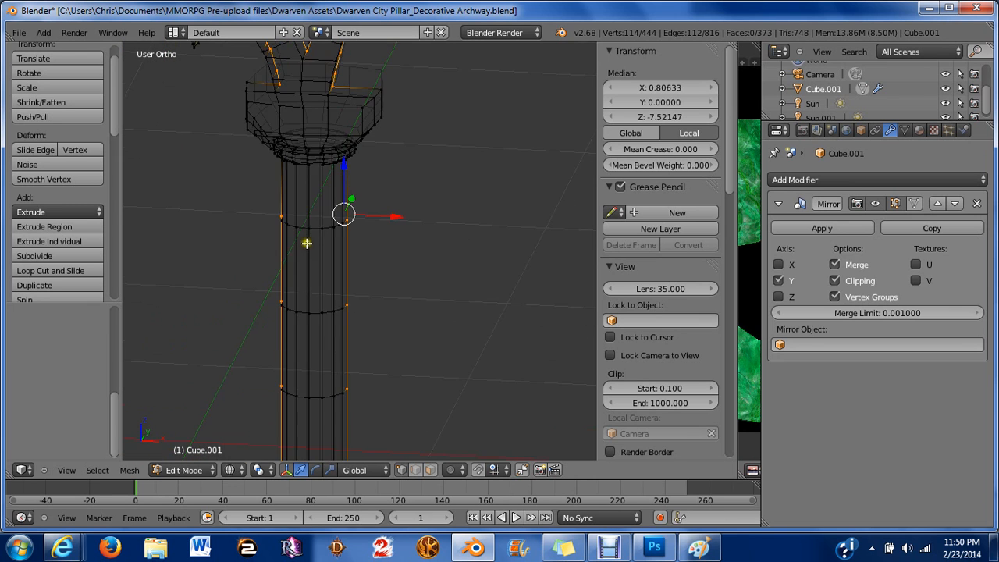
# Box-select only the arch ornament's vertices in the front view.
pyautogui.press('KP_1')
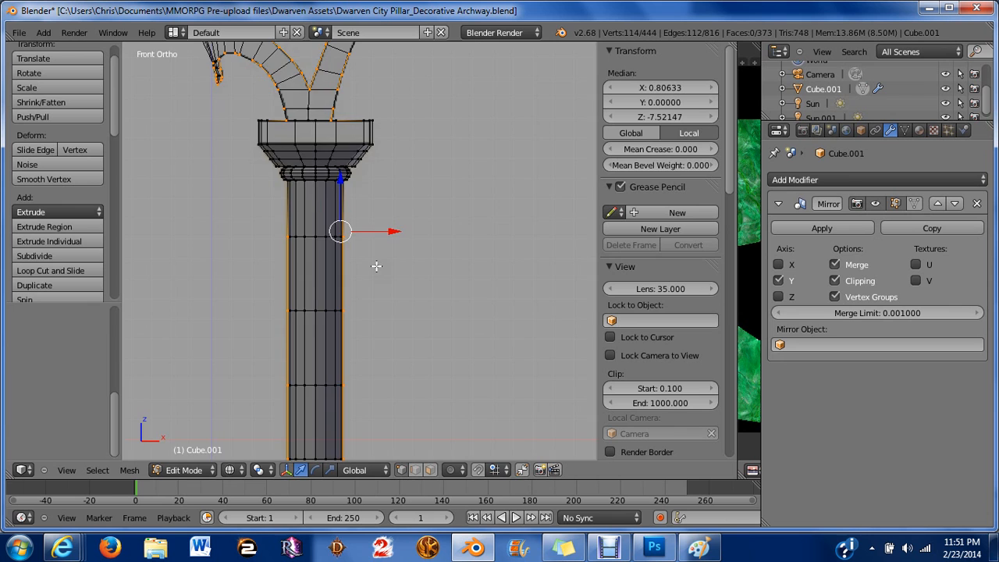
pyautogui.scroll(-4, 263, 214)
pyautogui.keyDown('shift'); pyautogui.moveTo(326, 287); pyautogui.dragTo(319, 197, button='middle'); pyautogui.keyUp('shift')
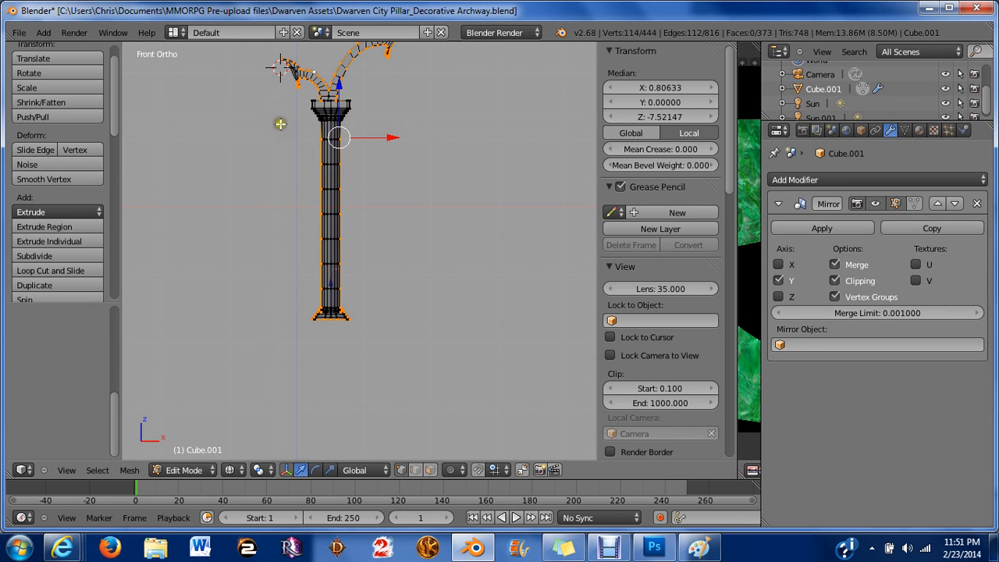
pyautogui.press('b')
pyautogui.moveTo(281, 125); pyautogui.dragTo(404, 323, button='middle')
pyautogui.scroll(4, 404, 323)
pyautogui.keyDown('shift'); pyautogui.moveTo(372, 127); pyautogui.dragTo(416, 396, button='middle'); pyautogui.keyUp('shift')
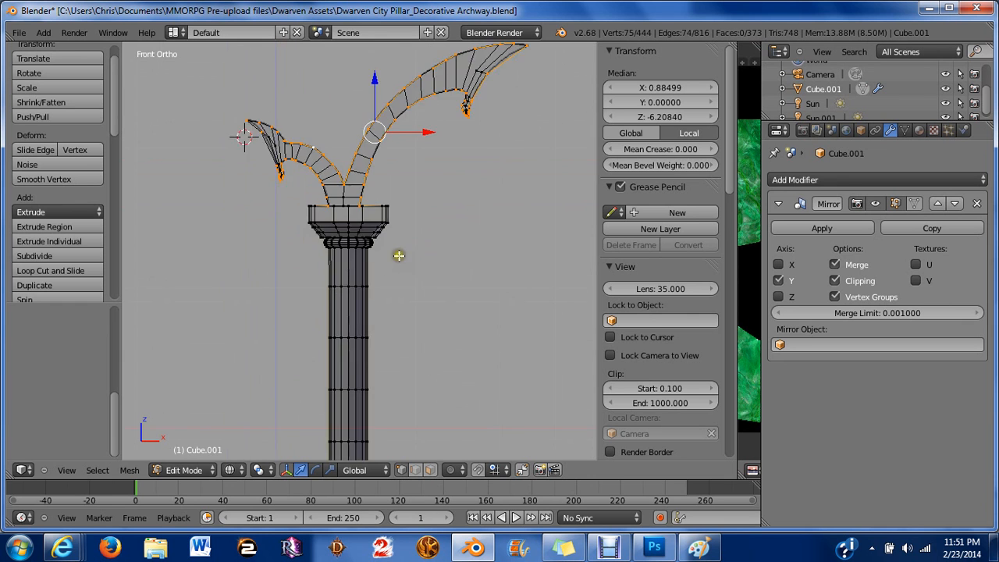
pyautogui.scroll(2, 390, 218)
pyautogui.keyDown('shift'); pyautogui.moveTo(378, 166); pyautogui.dragTo(303, 374, button='middle'); pyautogui.keyUp('shift')
pyautogui.moveTo(276, 310); pyautogui.dragTo(315, 221, button='middle')
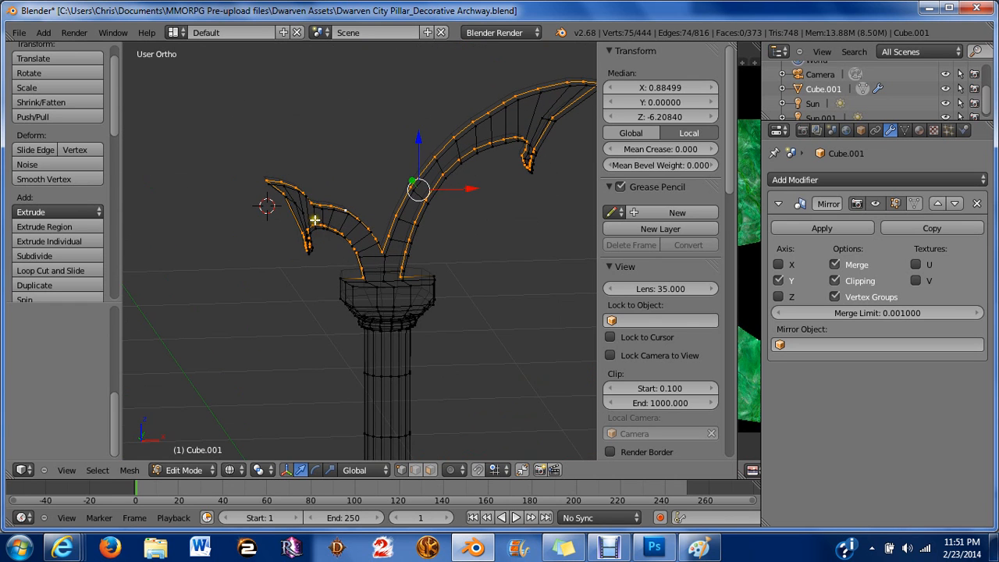
pyautogui.press('KP_1')
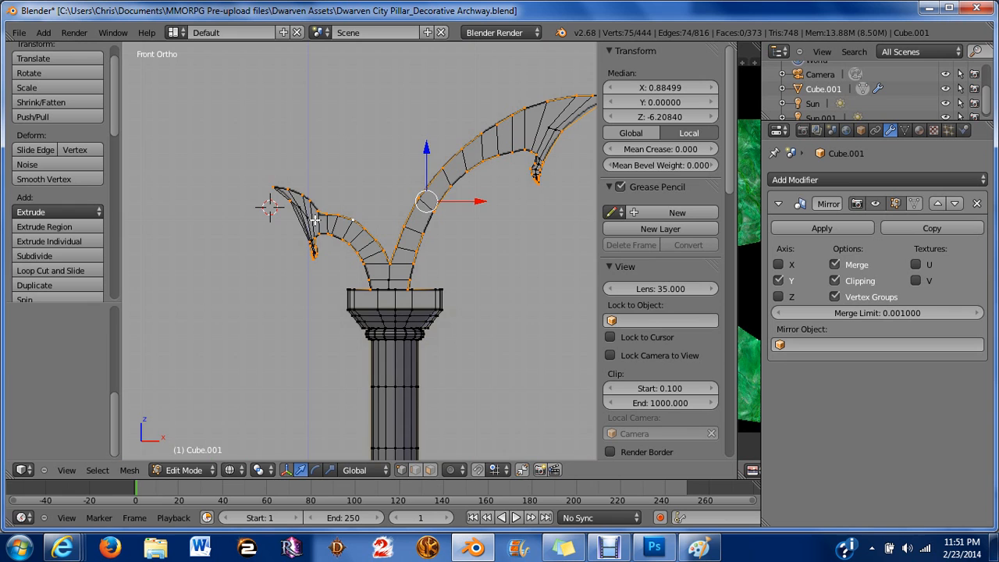
pyautogui.scroll(3, 433, 289)
pyautogui.keyDown('shift'); pyautogui.moveTo(432, 289); pyautogui.dragTo(358, 262, button='middle'); pyautogui.keyUp('shift')
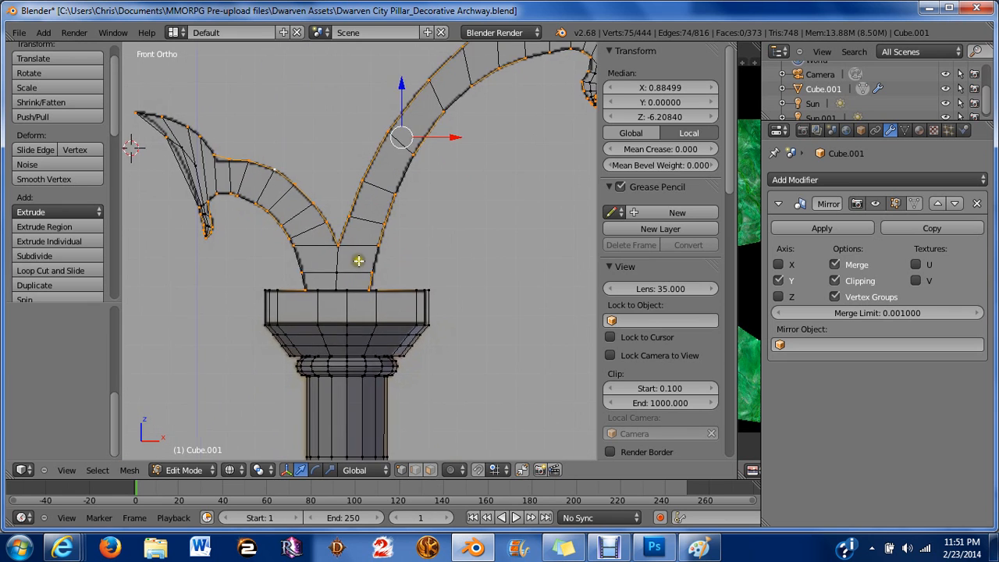
pyautogui.scroll(-2, 364, 263)
pyautogui.scroll(-1, 366, 264)
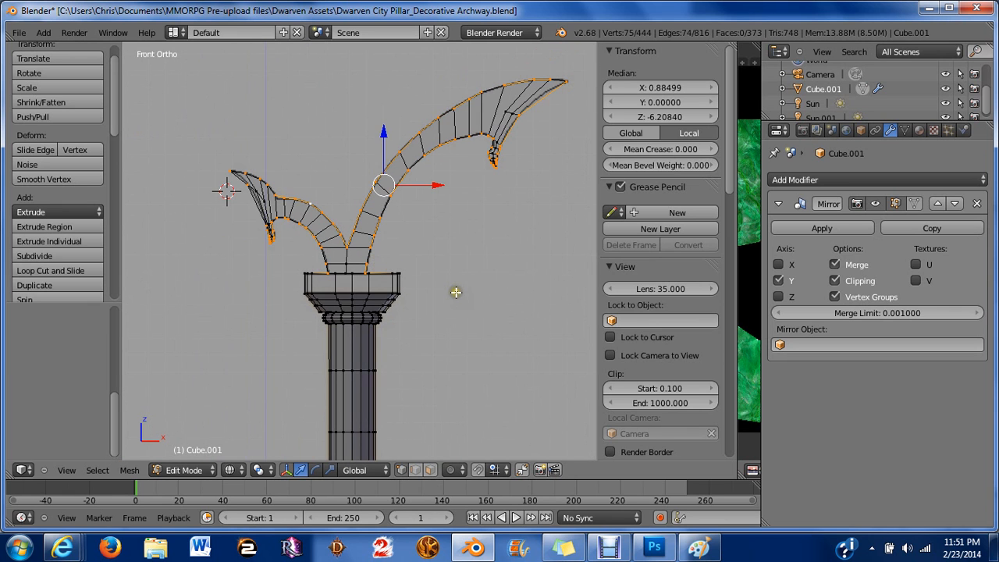
# Try scaling the arch ornament along the X axis and along the Z axis.
pyautogui.press('s')
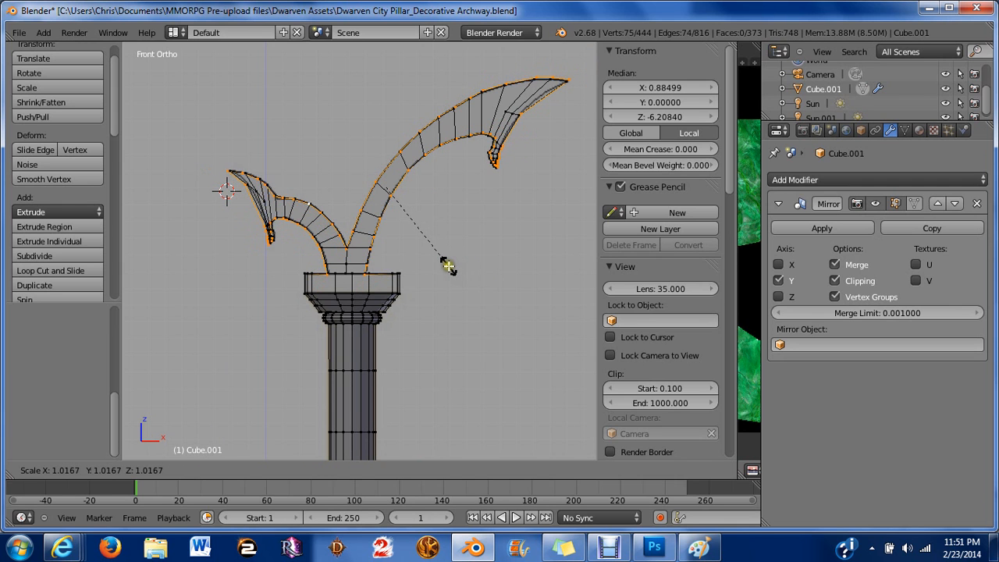
pyautogui.press('x')
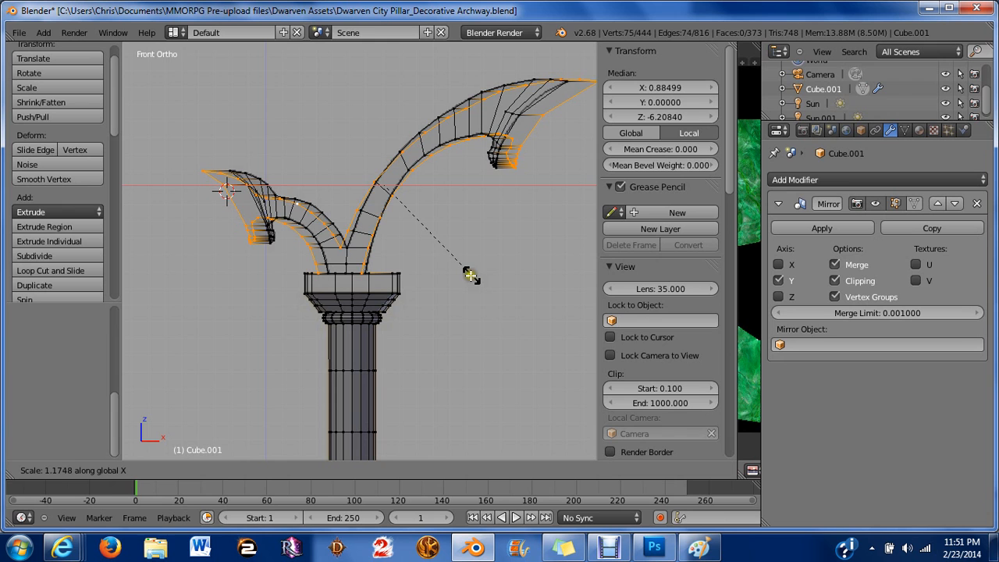
pyautogui.rightClick(471, 275)
pyautogui.scroll(2, 442, 281)
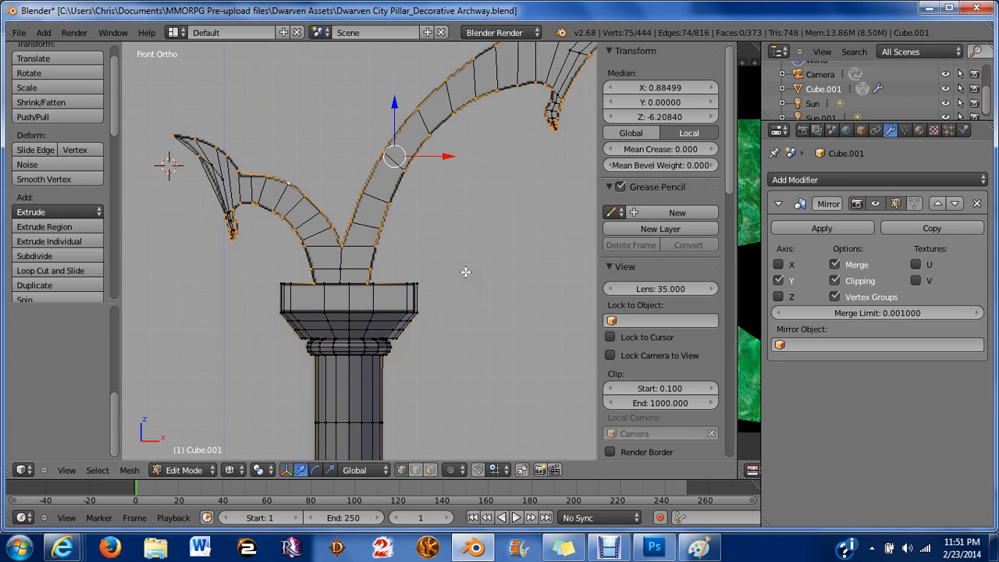
pyautogui.scroll(-1, 442, 282)
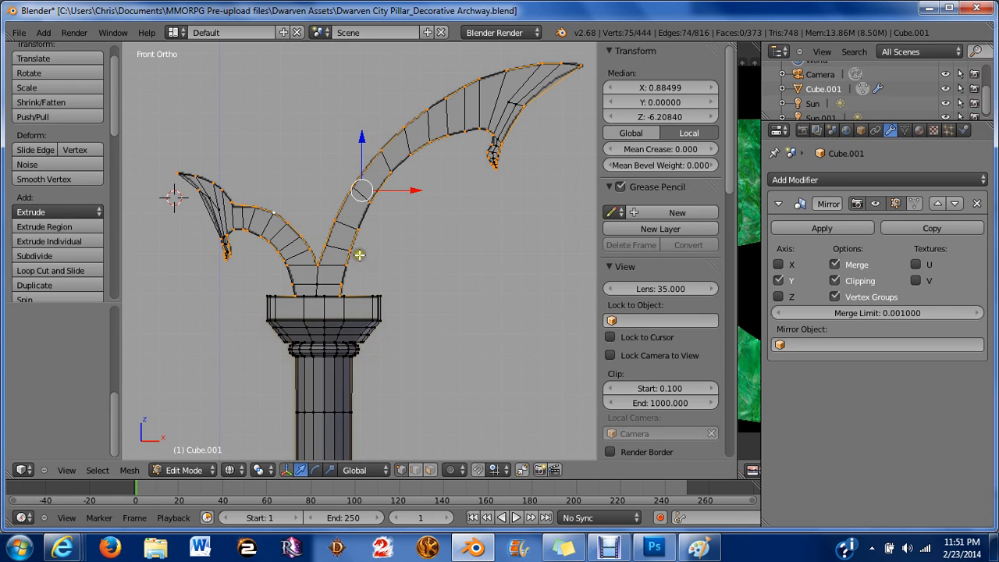
pyautogui.press('s')
pyautogui.press('z')
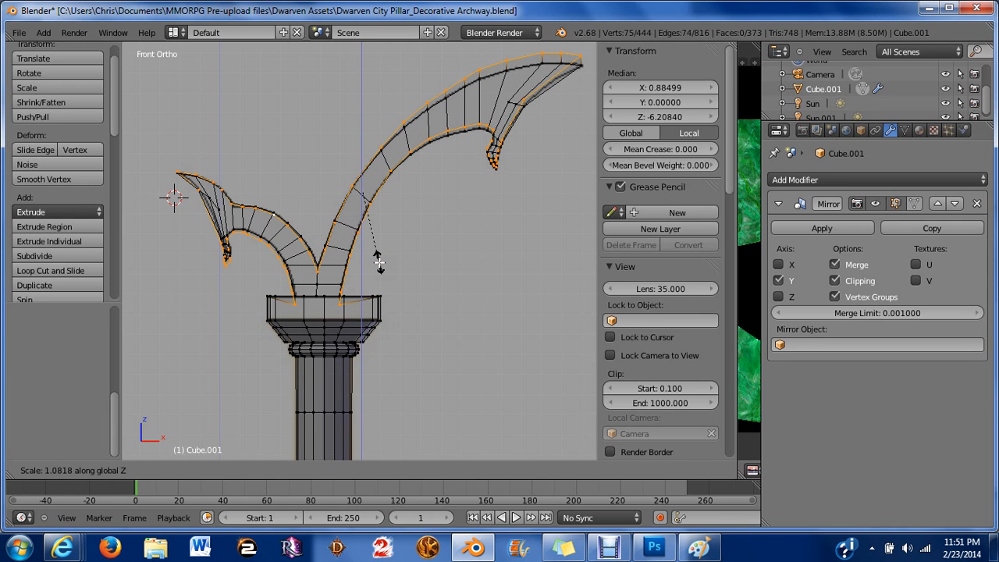
pyautogui.rightClick(378, 262)
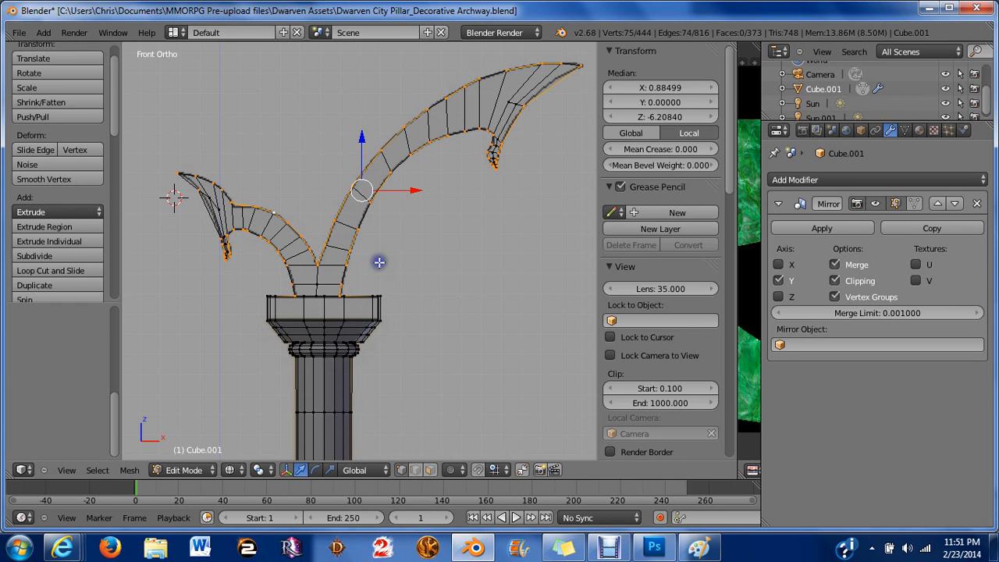
# Deselect everything and box-select the arch ornament's row of vertices from the top view.
pyautogui.press('a')
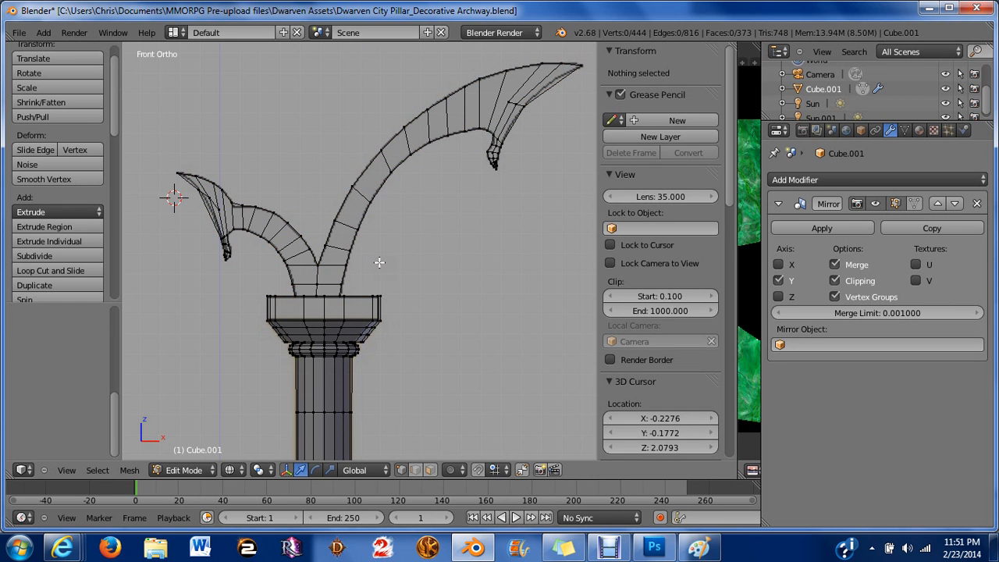
pyautogui.press('z')
pyautogui.moveTo(471, 226); pyautogui.dragTo(442, 297, button='middle')
pyautogui.scroll(3, 442, 297)
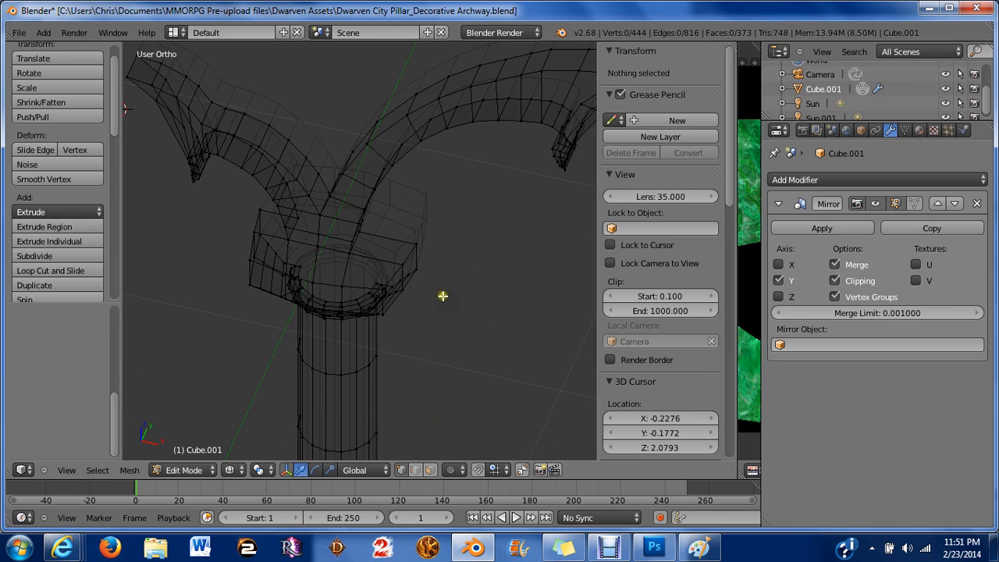
pyautogui.keyDown('shift'); pyautogui.moveTo(449, 230); pyautogui.dragTo(430, 339, button='middle'); pyautogui.keyUp('shift')
pyautogui.scroll(2, 430, 339)
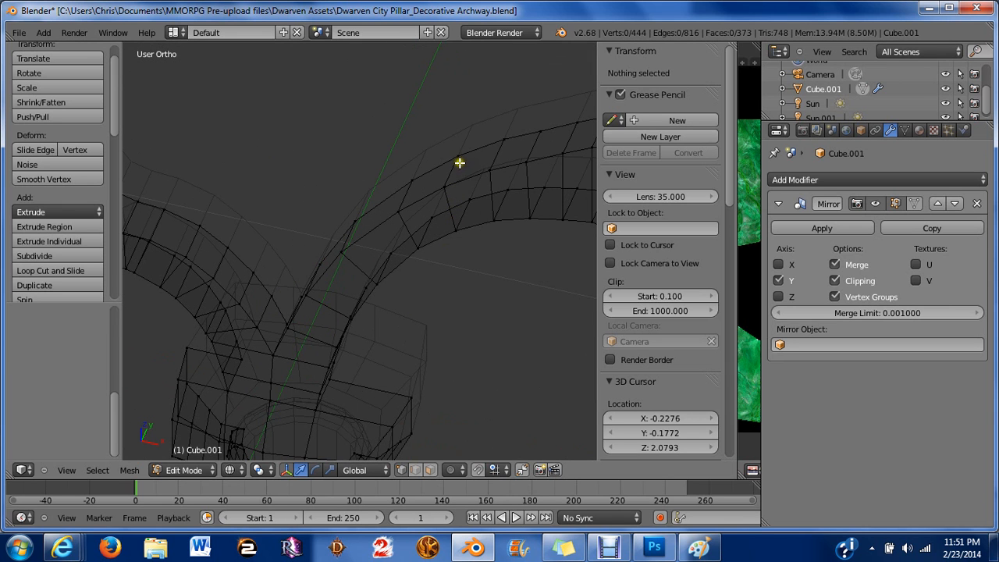
pyautogui.keyDown('shift'); pyautogui.moveTo(478, 155); pyautogui.dragTo(381, 272, button='middle'); pyautogui.keyUp('shift')
pyautogui.press('KP_7')
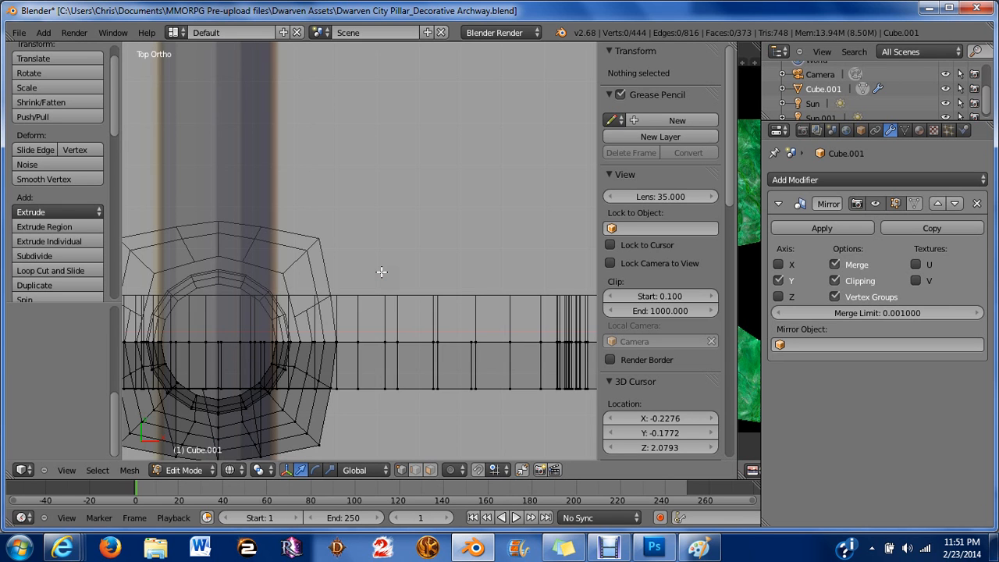
pyautogui.press('z')
pyautogui.scroll(-3, 381, 272)
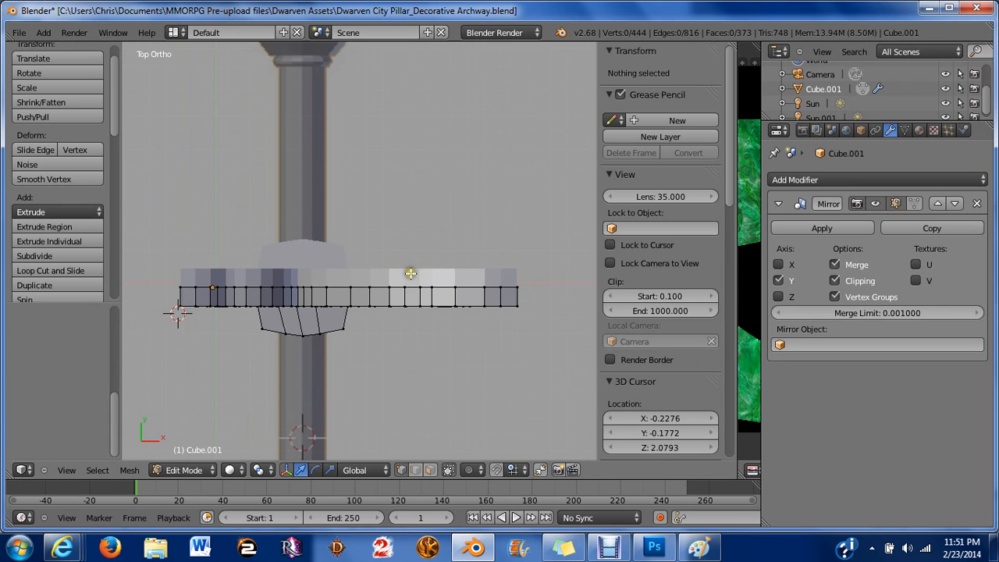
pyautogui.press('b')
pyautogui.moveTo(157, 222); pyautogui.dragTo(516, 286)
pyautogui.press('KP_1')
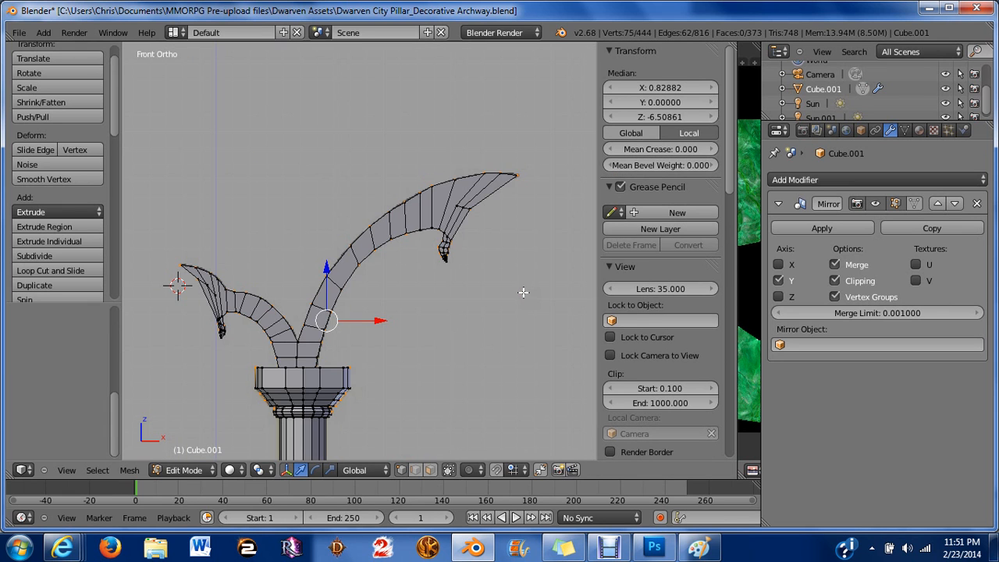
pyautogui.scroll(1, 383, 284)
# Deselect all and circle-select the front row of arch ornament vertices from the top view.
pyautogui.press('a')
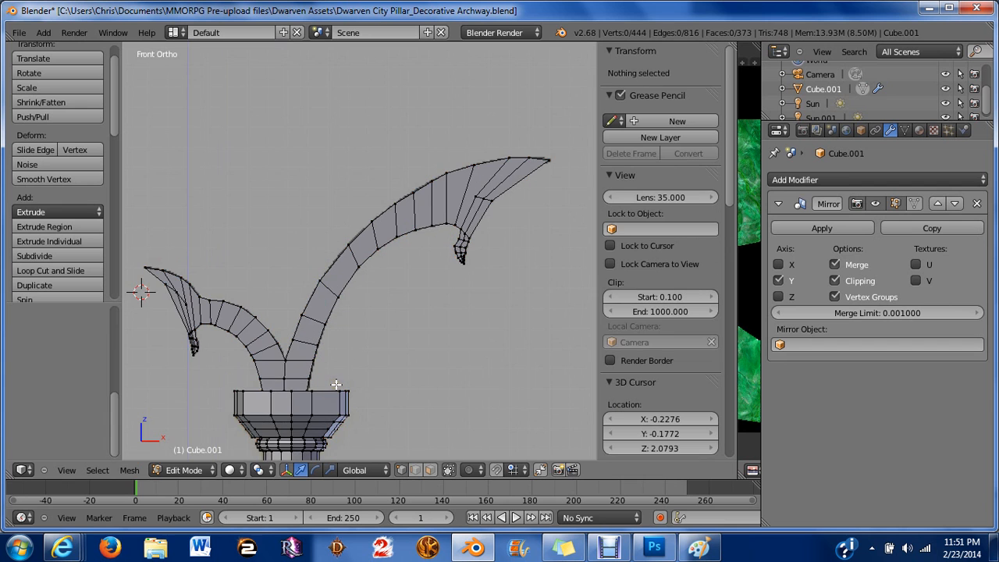
pyautogui.moveTo(355, 288); pyautogui.dragTo(380, 416, button='middle')
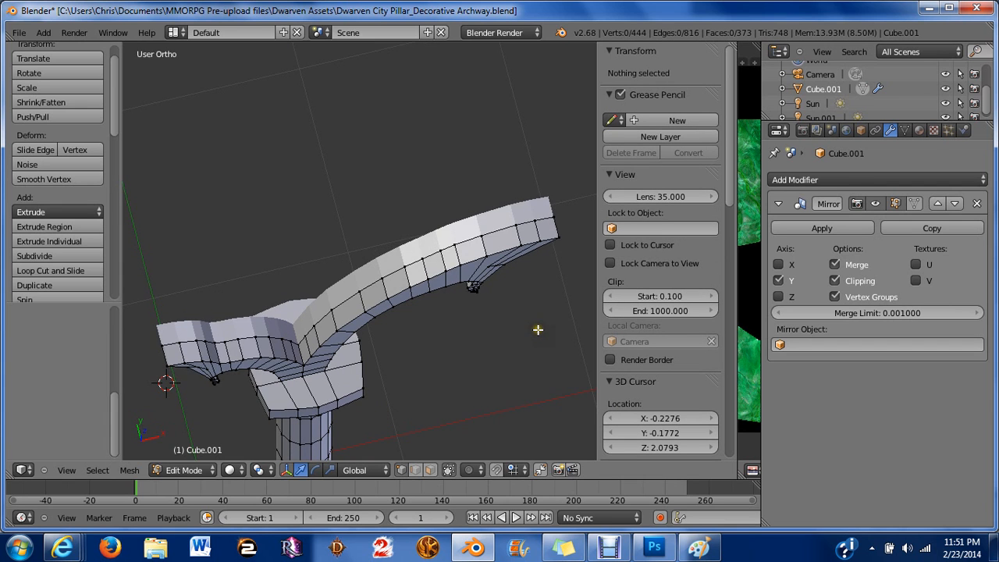
pyautogui.press('KP_1')
pyautogui.press('KP_7')
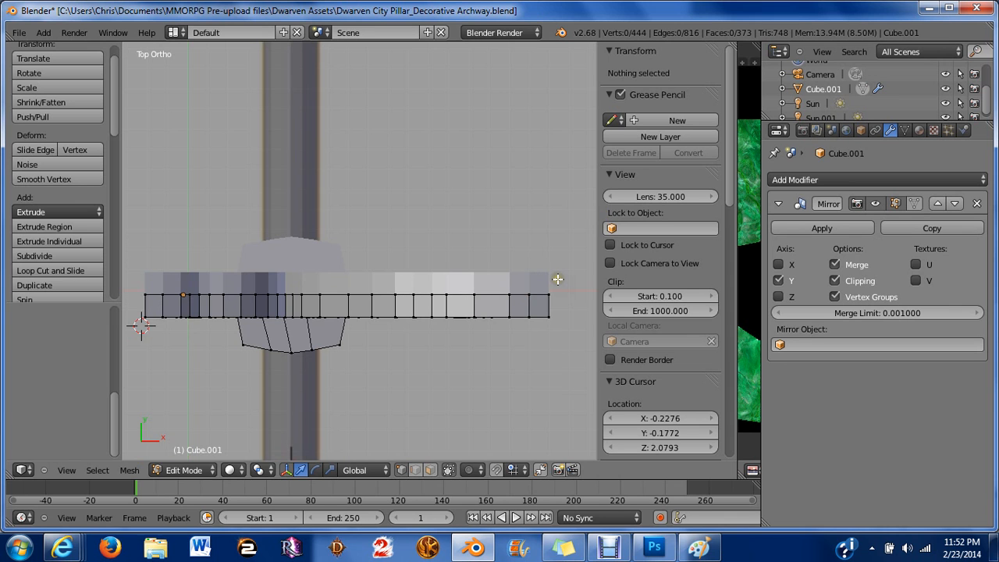
pyautogui.press('c')
pyautogui.moveTo(554, 279)
pyautogui.mouseDown()
pyautogui.moveTo(502, 269)
pyautogui.moveTo(408, 291)
pyautogui.moveTo(150, 281)
pyautogui.moveTo(161, 286)
pyautogui.mouseUp()
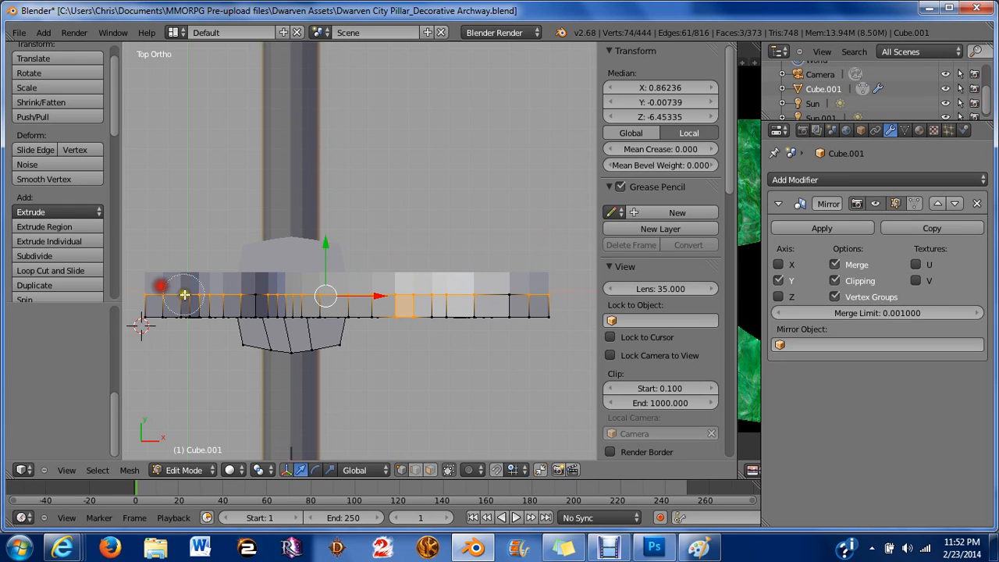
pyautogui.click(256, 275)
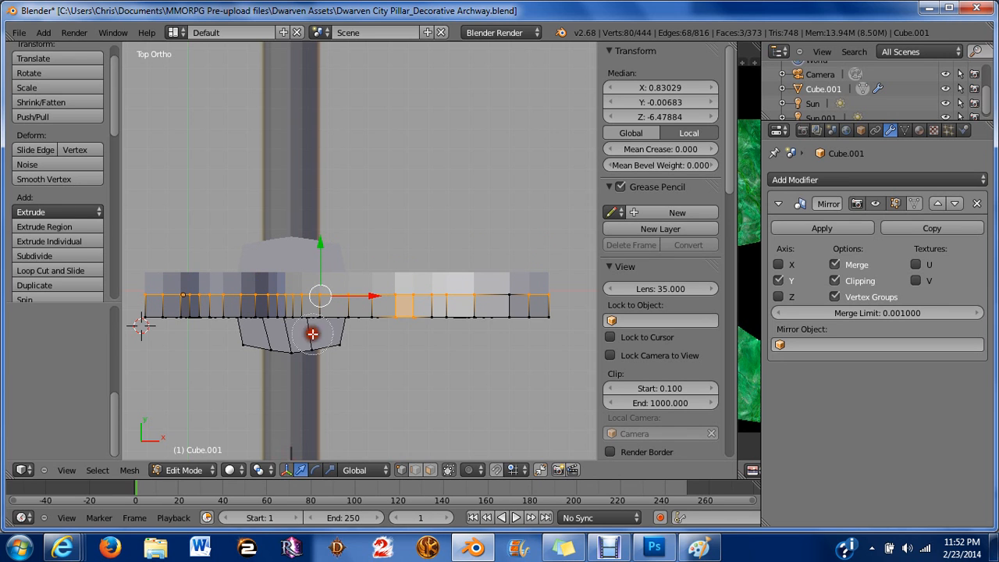
pyautogui.middleClick(405, 319)
pyautogui.rightClick(406, 320)
pyautogui.moveTo(397, 351); pyautogui.dragTo(364, 330, button='middle')
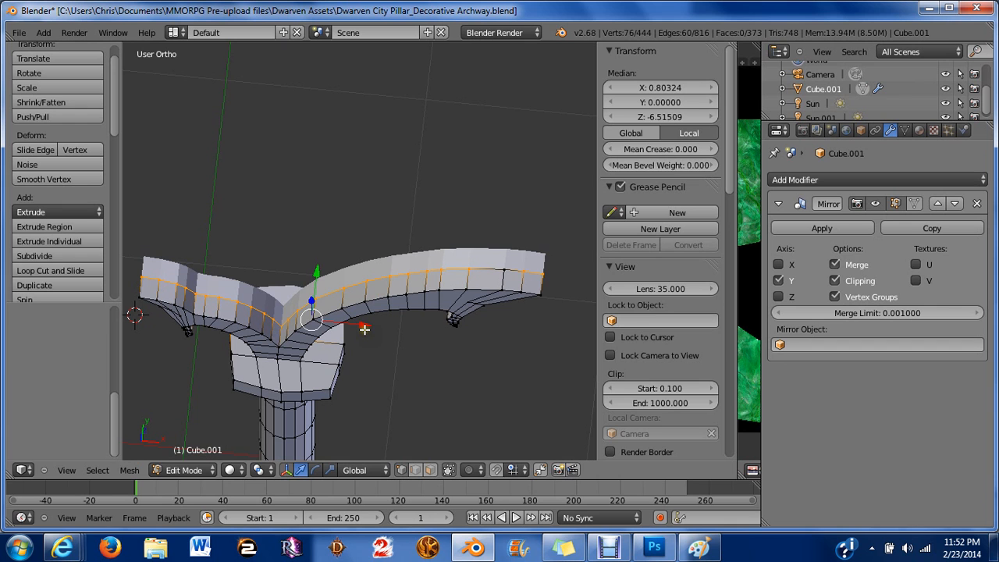
# Circle-select additional vertices along the arch ornament's curved edge.
pyautogui.press('c')
pyautogui.click(495, 277)
pyautogui.moveTo(415, 250); pyautogui.dragTo(344, 182, button='middle')
pyautogui.moveTo(362, 304)
pyautogui.mouseDown(button='middle')
pyautogui.moveTo(425, 361)
pyautogui.moveTo(455, 364)
pyautogui.moveTo(507, 403)
pyautogui.mouseUp(button='middle')
pyautogui.press('z')
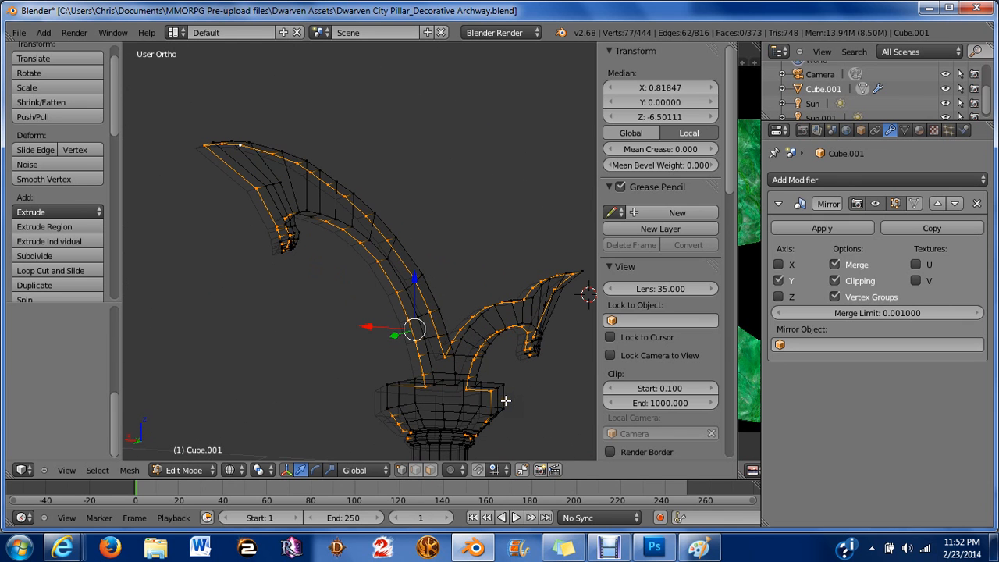
# Circle-deselect the stray vertices on the capital and the pillar base.
pyautogui.press('c')
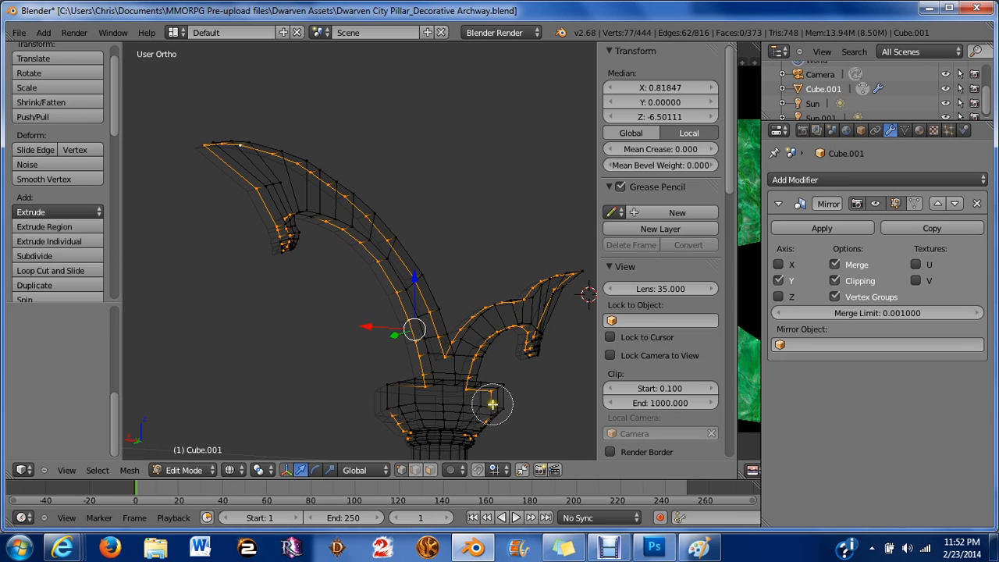
pyautogui.moveTo(493, 404)
pyautogui.mouseDown(button='middle')
pyautogui.moveTo(484, 432)
pyautogui.moveTo(397, 422)
pyautogui.mouseUp(button='middle')
pyautogui.rightClick(396, 422)
pyautogui.scroll(-10, 442, 418)
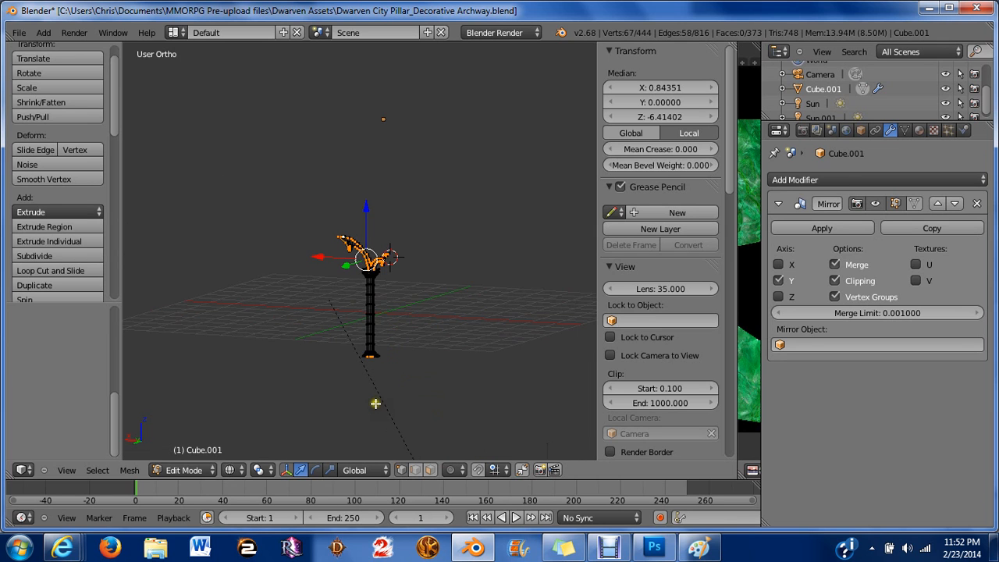
pyautogui.press('c')
pyautogui.middleClick(360, 360)
pyautogui.rightClick(397, 339)
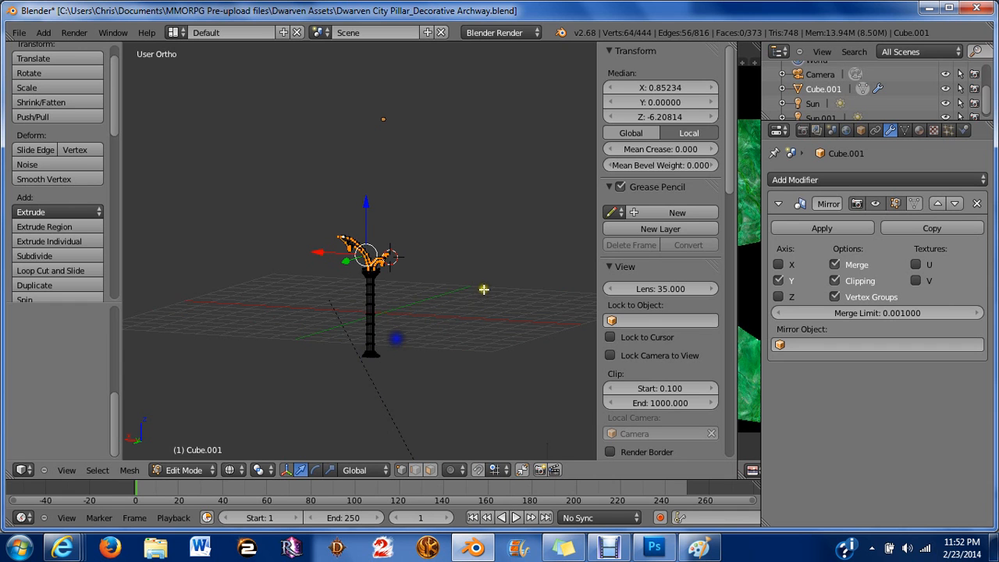
# Circle-deselect the inner vertices of the arch ornament, leaving only its outer edge row selected.
pyautogui.moveTo(483, 290)
pyautogui.mouseDown(button='middle')
pyautogui.moveTo(379, 384)
pyautogui.moveTo(257, 285)
pyautogui.mouseUp(button='middle')
pyautogui.scroll(4, 383, 241)
pyautogui.moveTo(383, 241); pyautogui.dragTo(385, 294, button='middle')
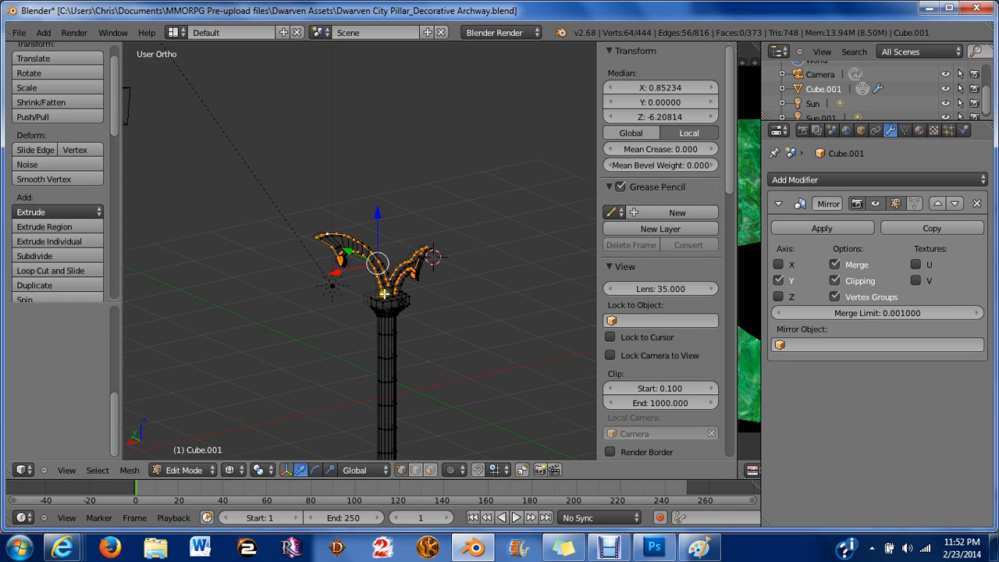
pyautogui.scroll(5, 385, 294)
pyautogui.moveTo(435, 325); pyautogui.dragTo(417, 341, button='middle')
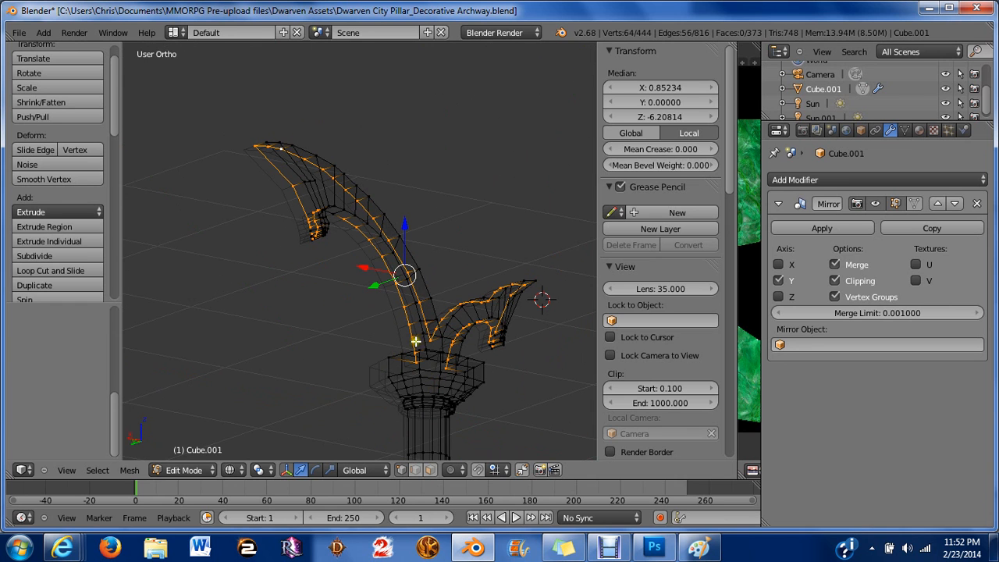
pyautogui.press('c')
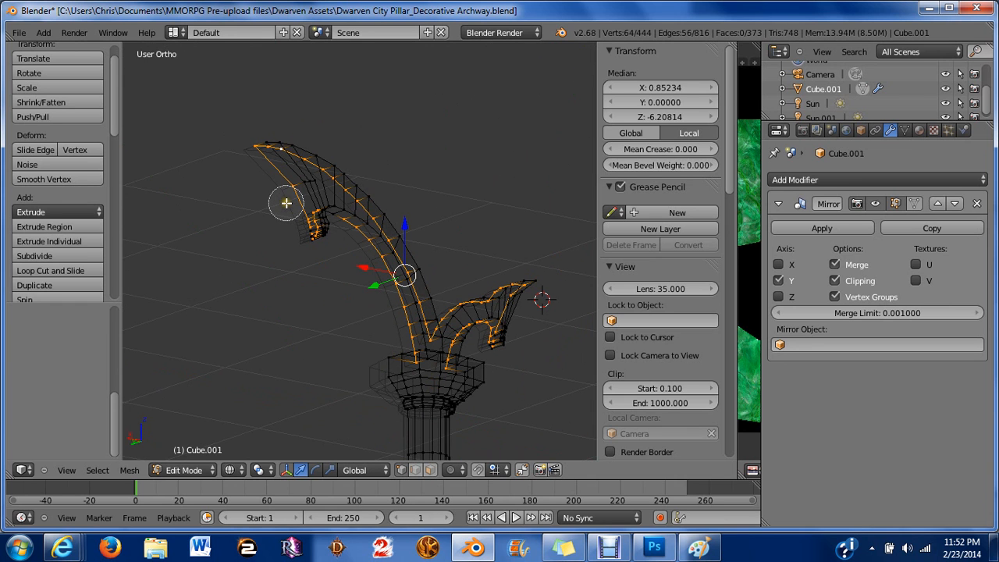
pyautogui.moveTo(286, 203)
pyautogui.mouseDown(button='middle')
pyautogui.moveTo(321, 216)
pyautogui.moveTo(357, 256)
pyautogui.moveTo(348, 241)
pyautogui.moveTo(315, 229)
pyautogui.mouseUp(button='middle')
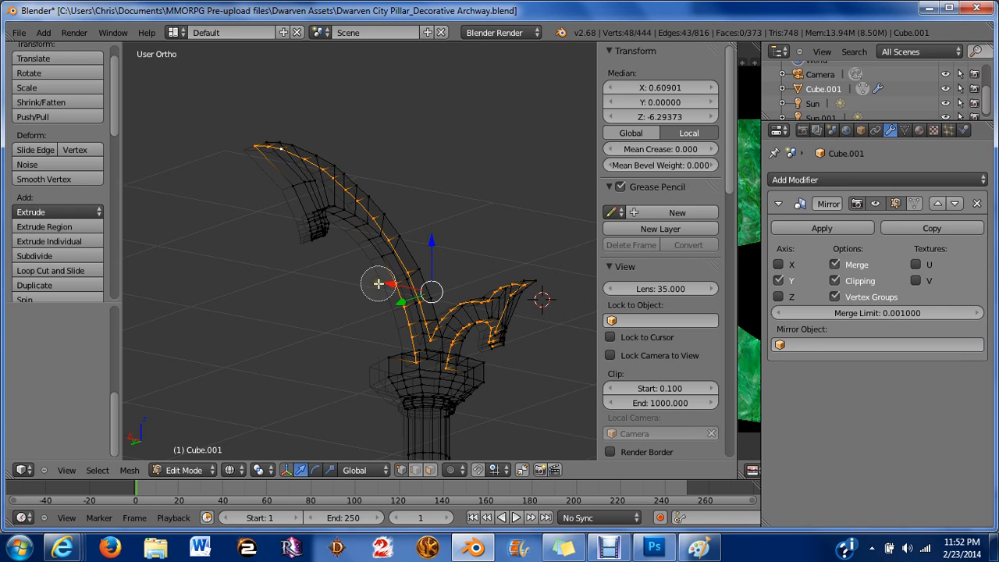
pyautogui.moveTo(378, 283)
pyautogui.mouseDown(button='middle')
pyautogui.moveTo(401, 315)
pyautogui.moveTo(388, 294)
pyautogui.moveTo(405, 349)
pyautogui.moveTo(458, 381)
pyautogui.moveTo(460, 336)
pyautogui.moveTo(491, 309)
pyautogui.moveTo(453, 337)
pyautogui.moveTo(468, 340)
pyautogui.moveTo(508, 318)
pyautogui.moveTo(519, 299)
pyautogui.mouseUp(button='middle')
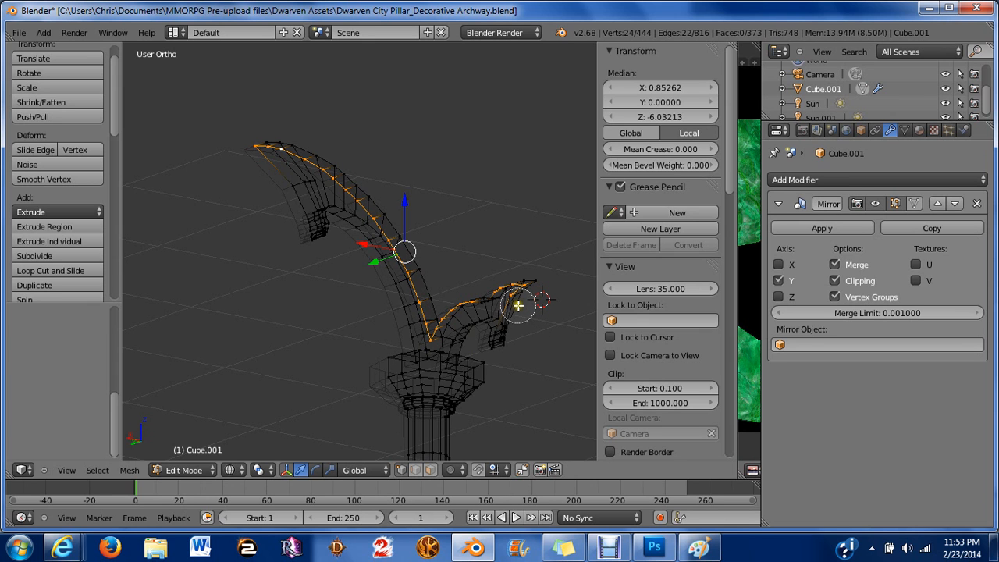
# Switch to solid shading and add two vertices near the ornament's inner junction to the selection.
pyautogui.middleClick(518, 305)
pyautogui.rightClick(518, 305)
pyautogui.moveTo(519, 305)
pyautogui.mouseDown(button='middle')
pyautogui.moveTo(480, 312)
pyautogui.moveTo(469, 338)
pyautogui.moveTo(350, 285)
pyautogui.mouseUp(button='middle')
pyautogui.press('z')
pyautogui.scroll(4, 483, 351)
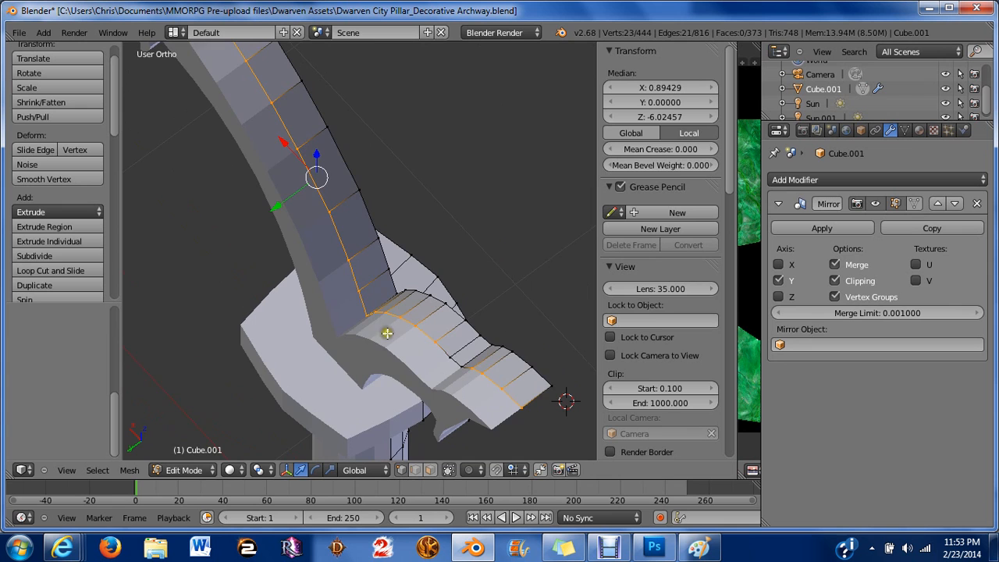
pyautogui.keyDown('shift'); pyautogui.rightClick(458, 360); pyautogui.keyUp('shift')
pyautogui.keyDown('shift'); pyautogui.rightClick(450, 357); pyautogui.keyUp('shift')
# In front view, move the selected outer edge vertices slightly upward with proportional editing.
pyautogui.scroll(-2, 367, 309)
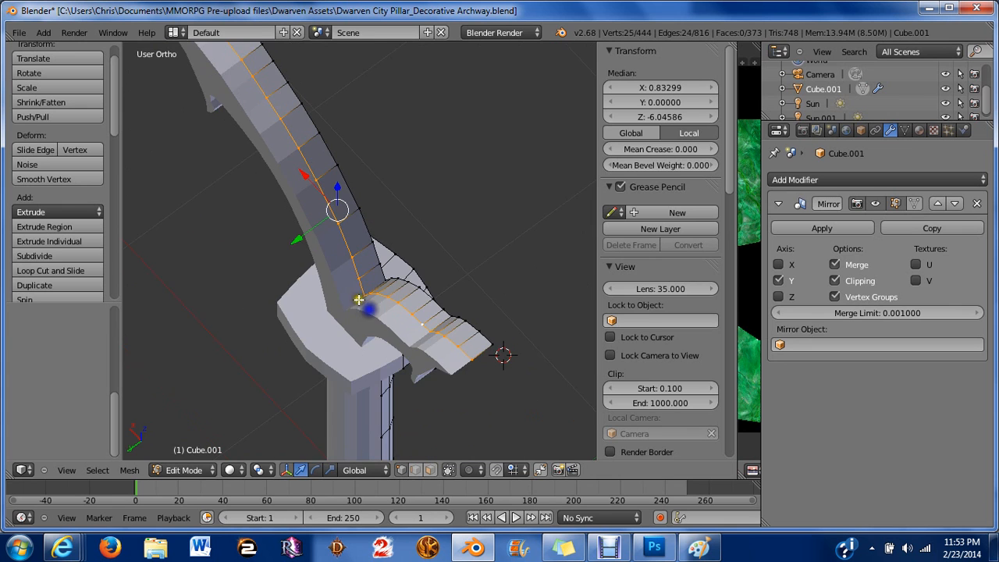
pyautogui.moveTo(344, 275); pyautogui.dragTo(479, 267, button='middle')
pyautogui.press('KP_1')
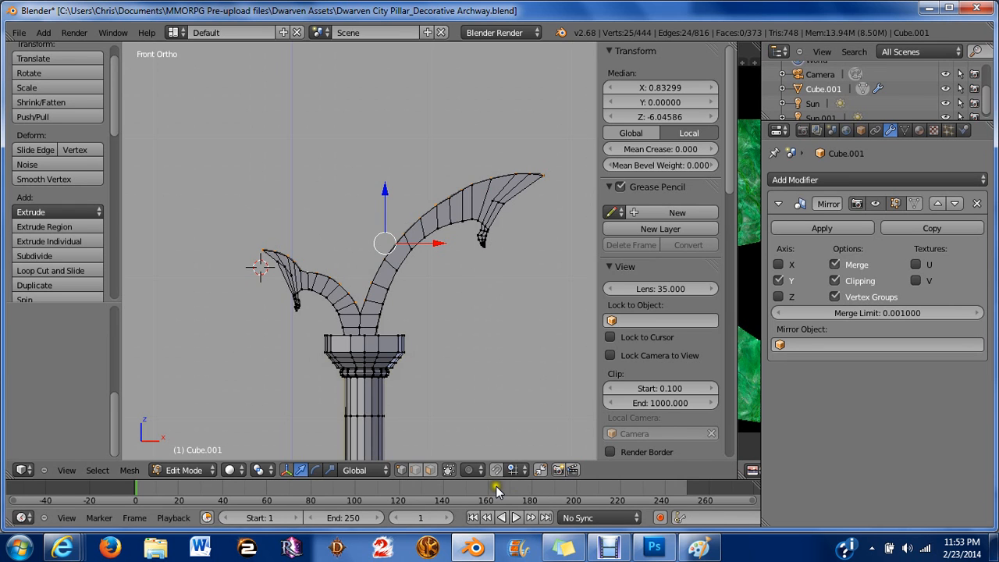
pyautogui.scroll(6, 413, 214)
pyautogui.click(450, 171)
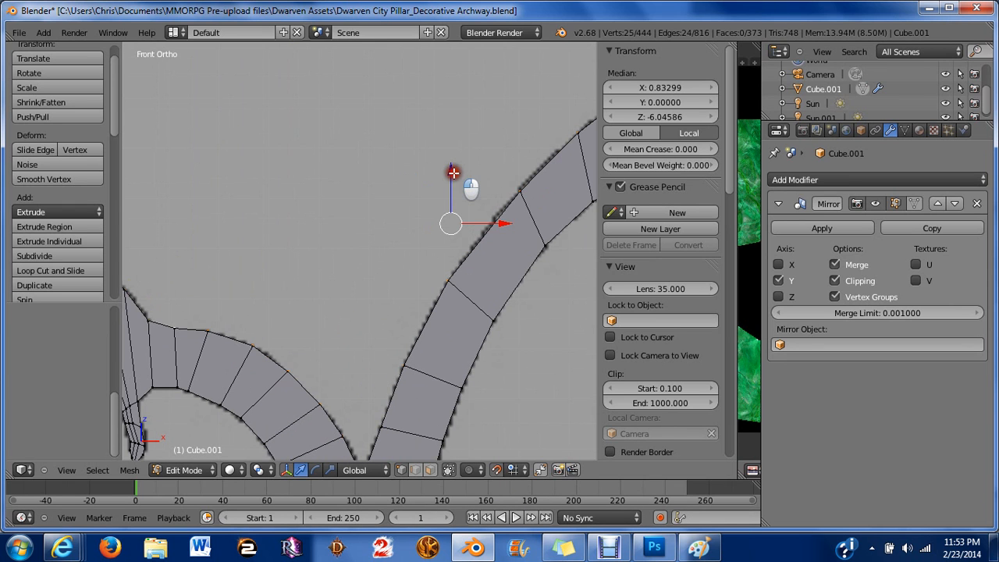
pyautogui.moveTo(450, 171); pyautogui.dragTo(401, 153)
# Scale the selected outer edge vertices by 1.3 along the global X axis.
pyautogui.scroll(-3, 401, 153)
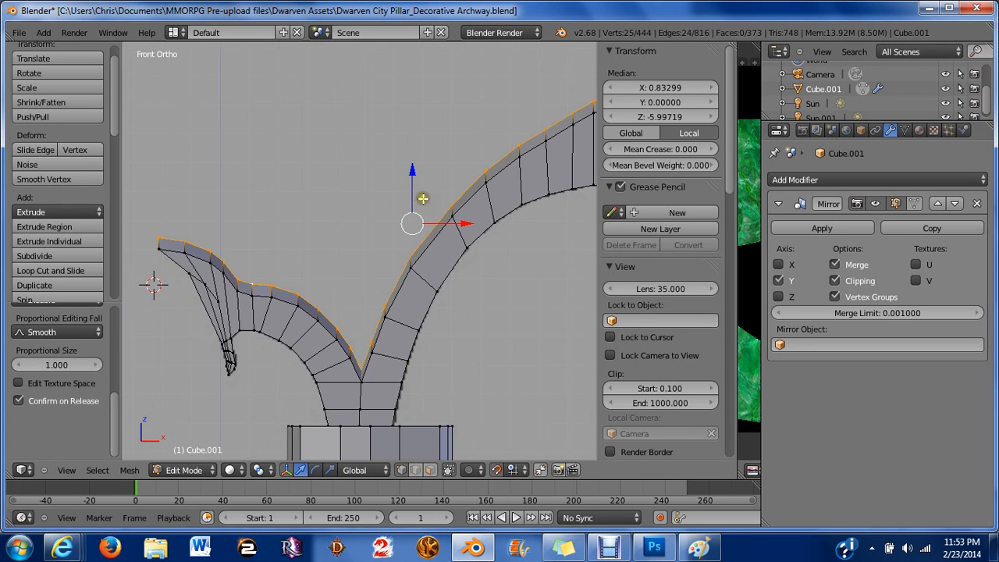
pyautogui.scroll(-2, 423, 198)
pyautogui.press('s')
pyautogui.press('x')
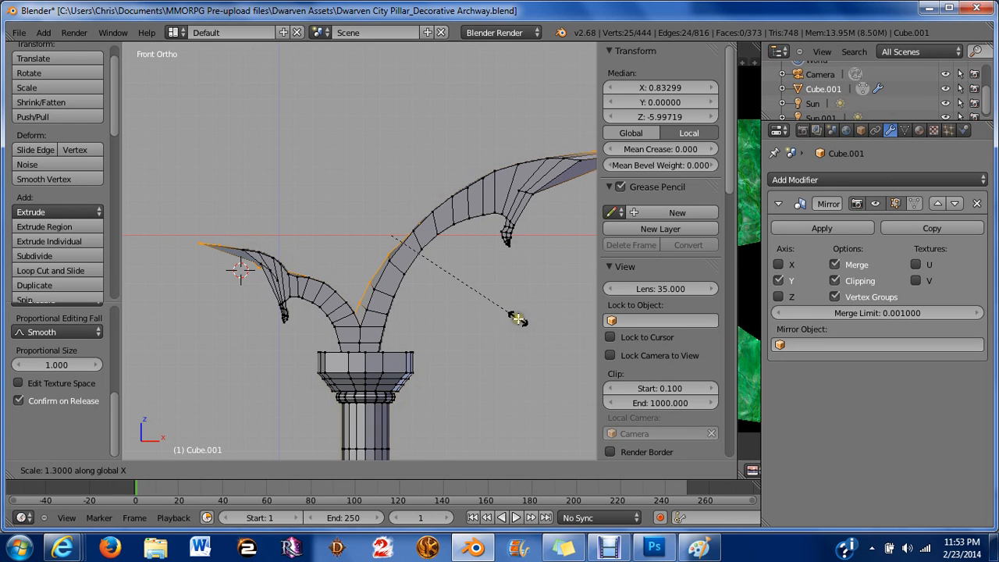
pyautogui.click(506, 315)
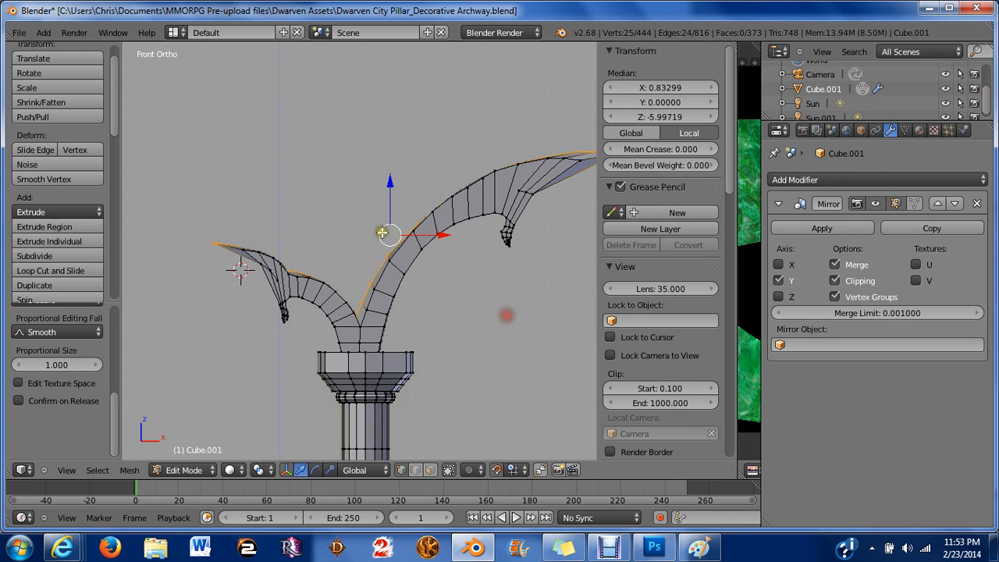
# Move the selected outer edge vertices further up along the Z axis.
pyautogui.moveTo(388, 185); pyautogui.dragTo(363, 171)
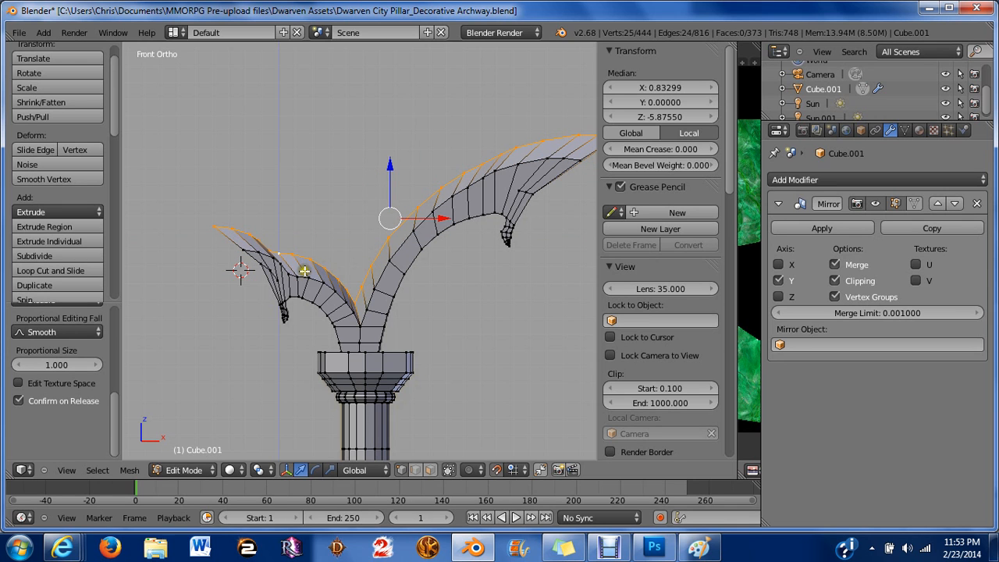
pyautogui.scroll(-1, 411, 309)
pyautogui.scroll(6, 410, 309)
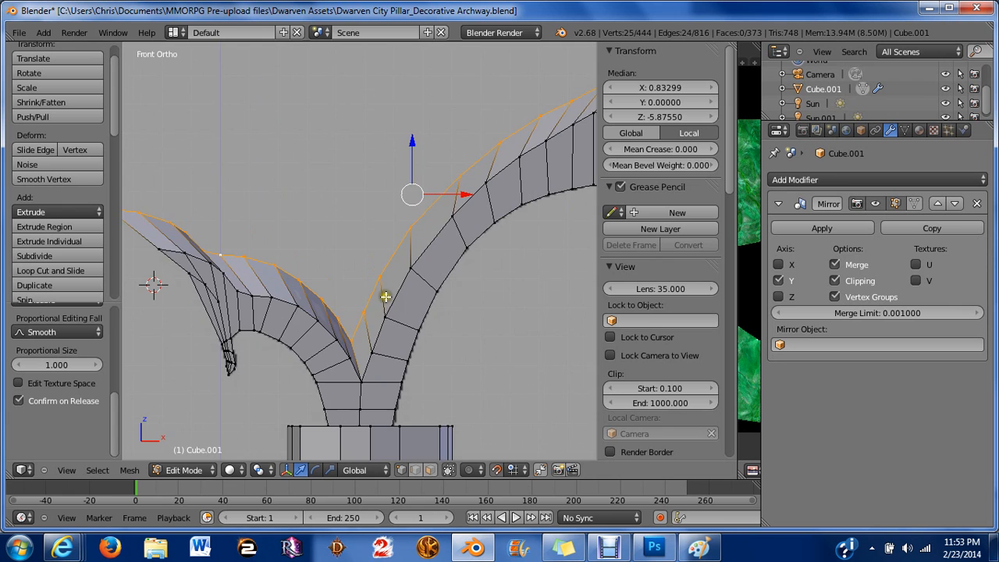
pyautogui.press('z')
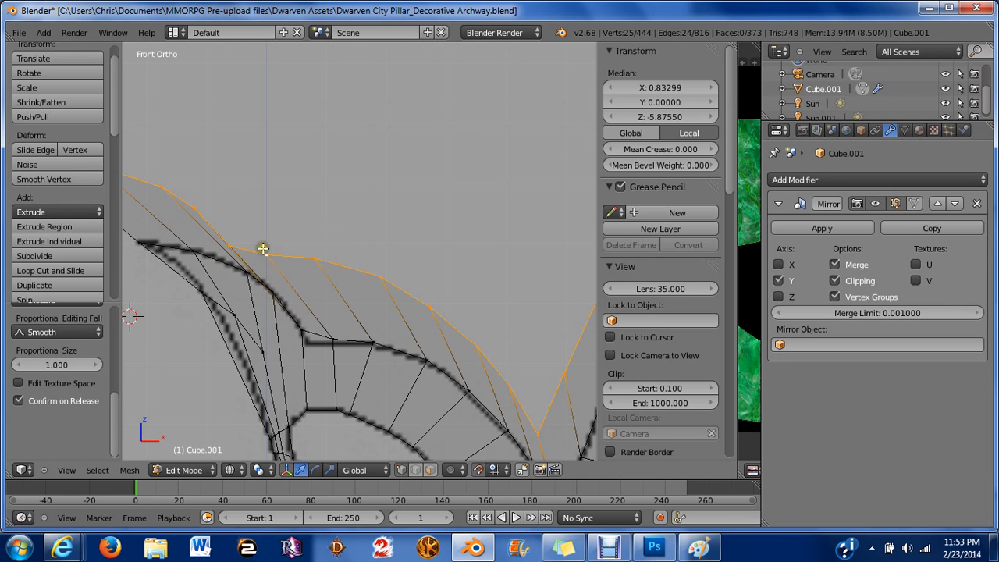
pyautogui.rightClick(235, 246)
pyautogui.moveTo(281, 242); pyautogui.dragTo(291, 243)
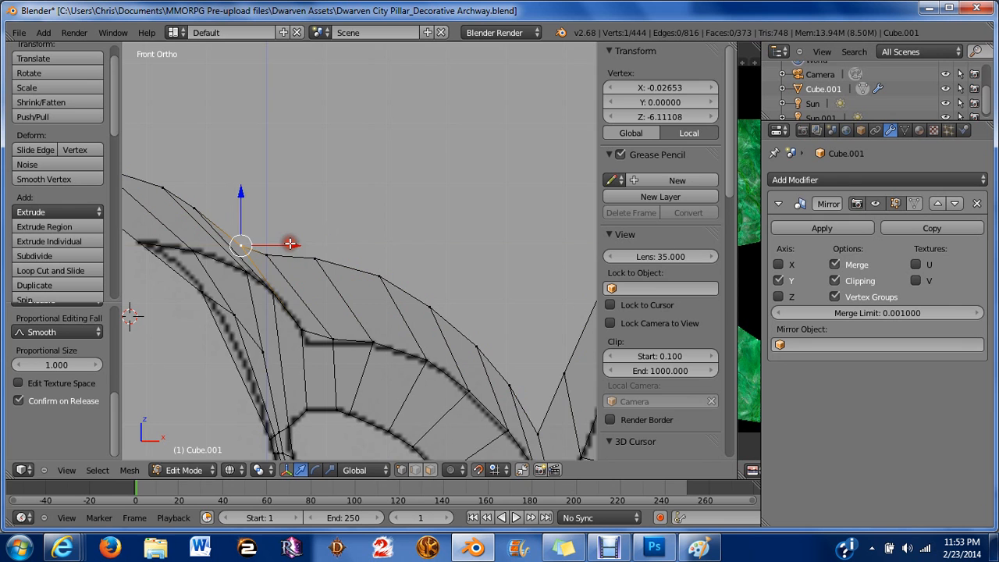
pyautogui.scroll(-4, 390, 238)
pyautogui.press('a')
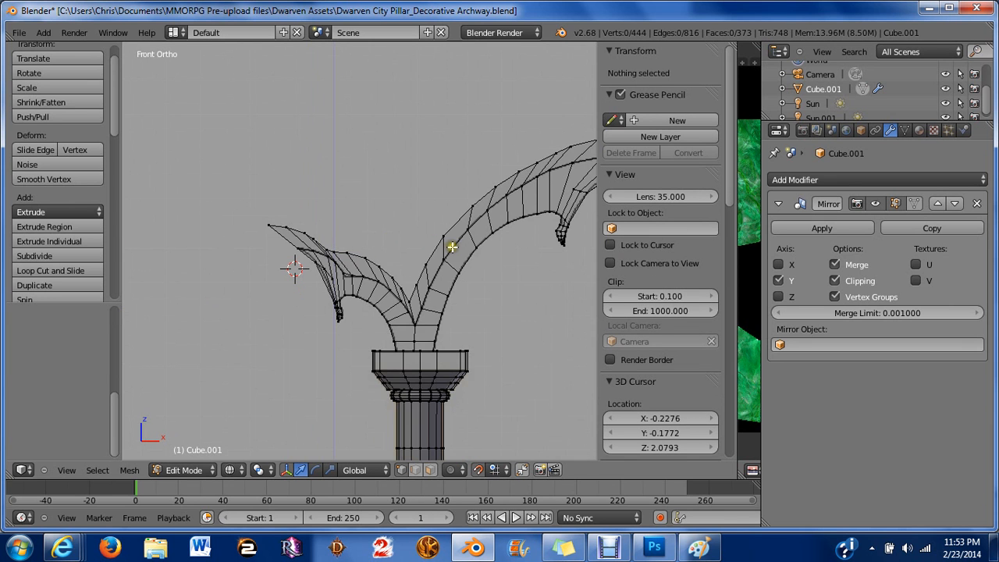
# Select the column of vertices along the tip of the smaller ornament curl.
pyautogui.moveTo(453, 241); pyautogui.dragTo(328, 365, button='middle')
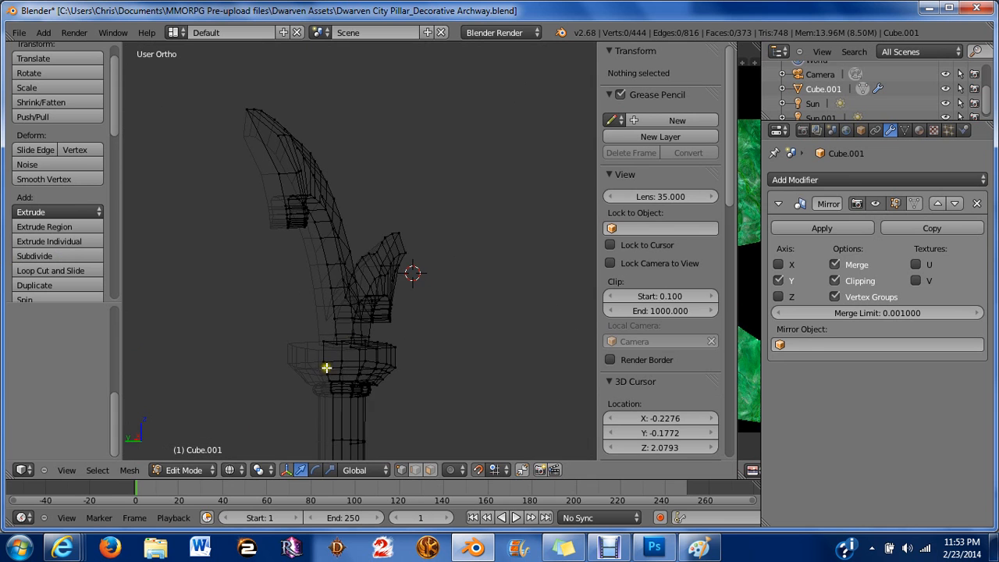
pyautogui.moveTo(397, 315); pyautogui.dragTo(240, 300, button='middle')
pyautogui.press('z')
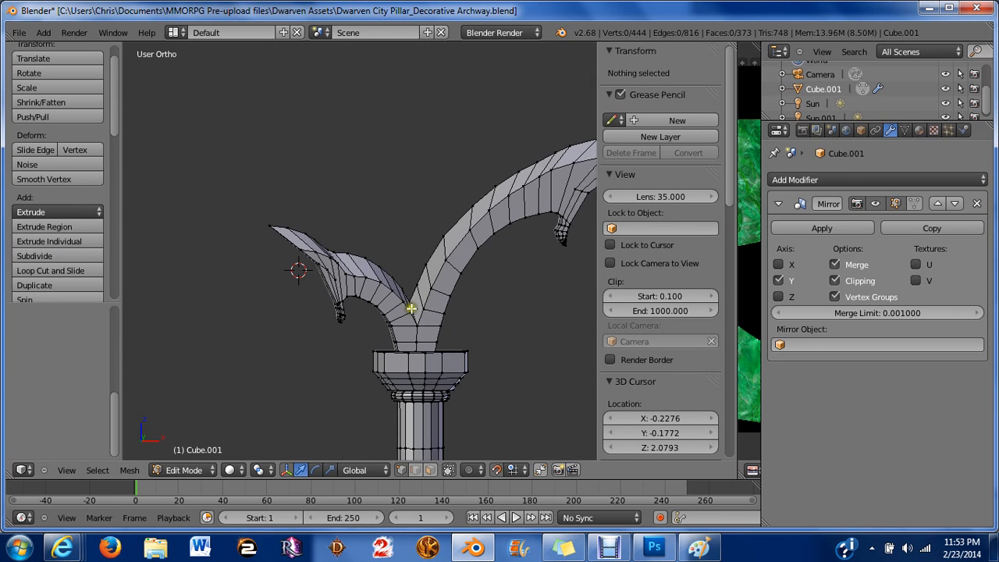
pyautogui.press('z')
pyautogui.press('z')
pyautogui.moveTo(424, 289)
pyautogui.mouseDown(button='middle')
pyautogui.moveTo(460, 254)
pyautogui.moveTo(455, 200)
pyautogui.moveTo(398, 219)
pyautogui.moveTo(456, 292)
pyautogui.moveTo(536, 267)
pyautogui.moveTo(386, 320)
pyautogui.mouseUp(button='middle')
pyautogui.scroll(3, 372, 328)
pyautogui.scroll(1, 324, 240)
pyautogui.scroll(2, 324, 240)
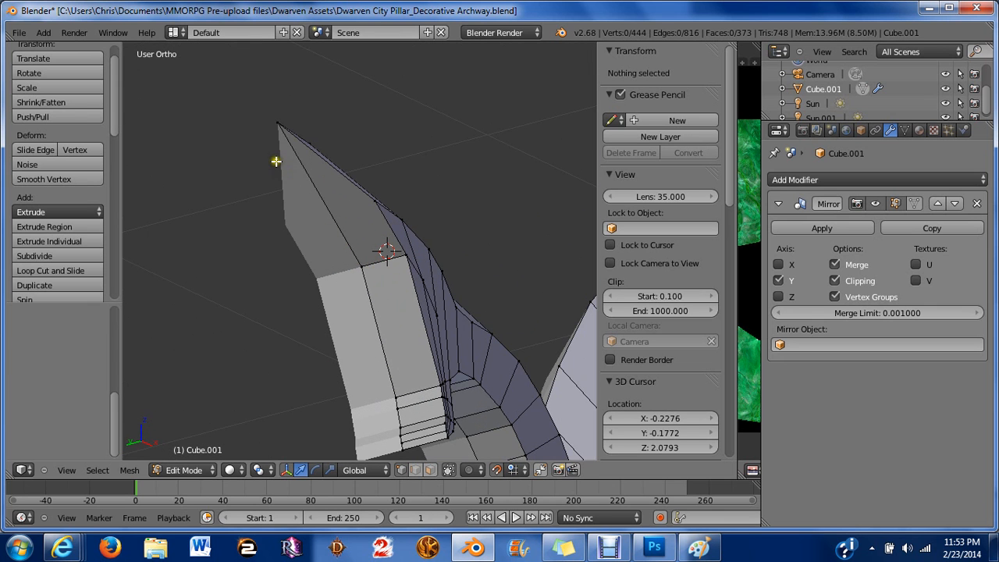
pyautogui.rightClick(278, 123)
pyautogui.keyDown('shift'); pyautogui.rightClick(346, 259); pyautogui.keyUp('shift')
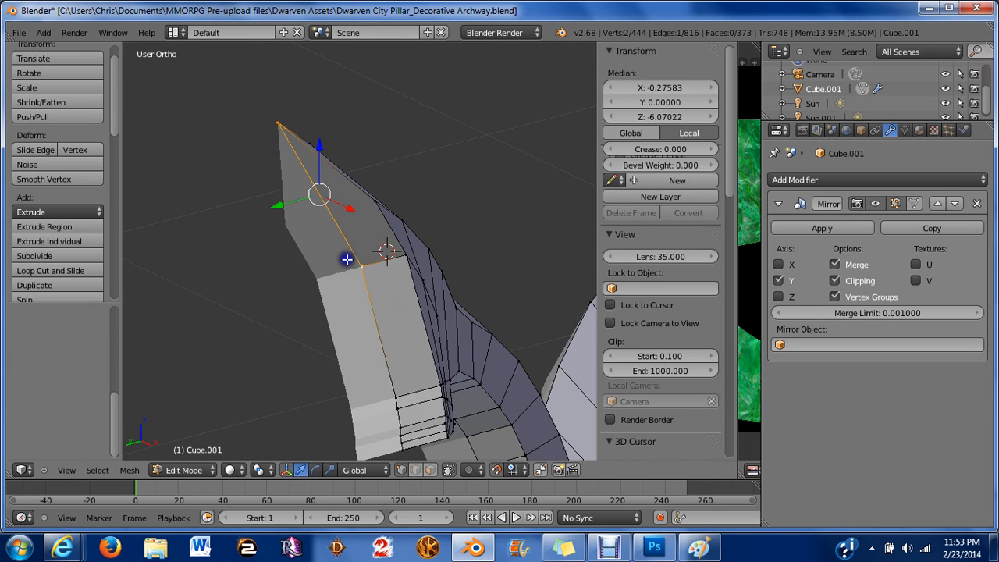
pyautogui.keyDown('shift'); pyautogui.rightClick(366, 299); pyautogui.keyUp('shift')
pyautogui.keyDown('shift'); pyautogui.rightClick(397, 402); pyautogui.keyUp('shift')
pyautogui.keyDown('shift'); pyautogui.rightClick(398, 419); pyautogui.keyUp('shift')
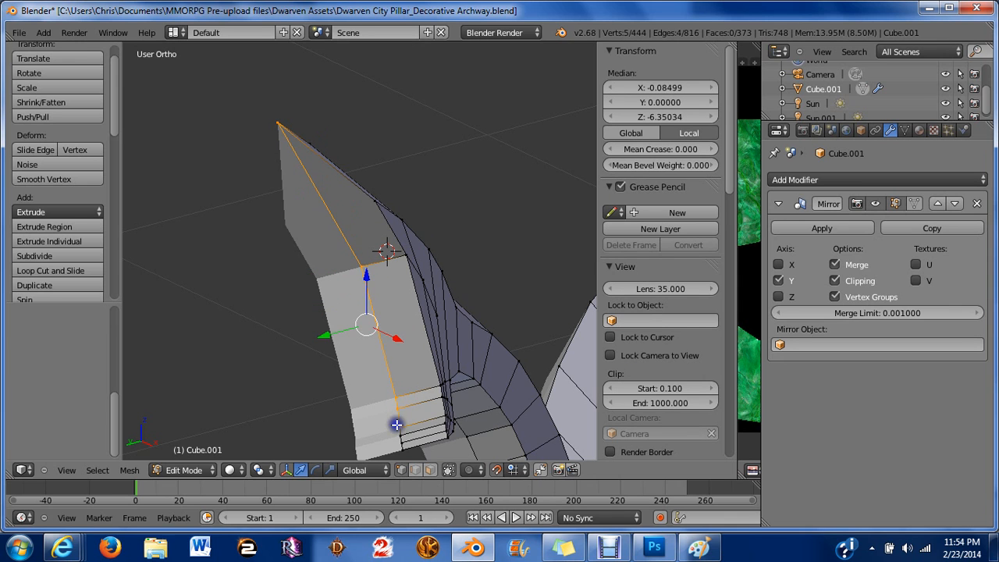
pyautogui.keyDown('shift'); pyautogui.rightClick(398, 430); pyautogui.keyUp('shift')
pyautogui.keyDown('shift'); pyautogui.rightClick(400, 441); pyautogui.keyUp('shift')
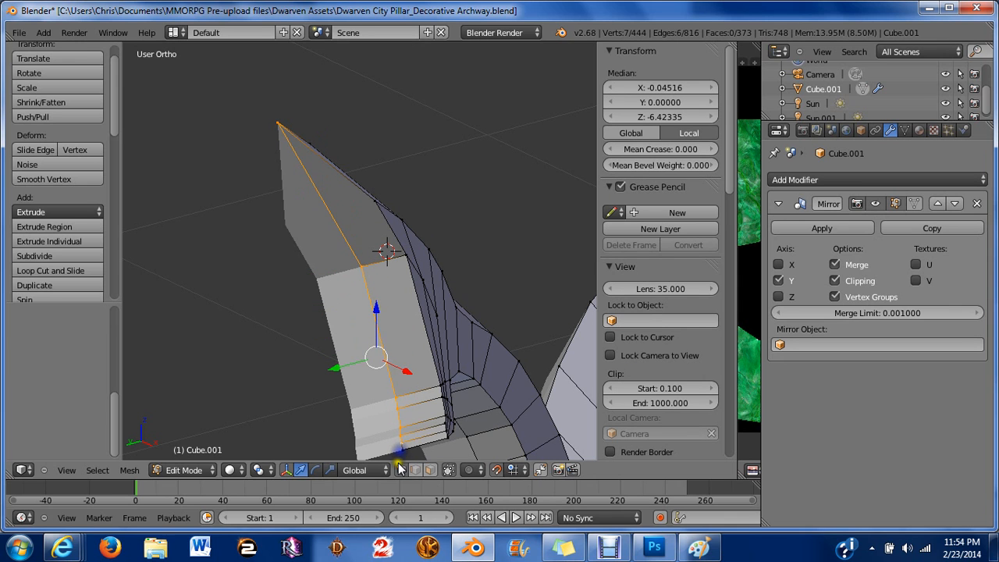
pyautogui.keyDown('shift'); pyautogui.rightClick(399, 456); pyautogui.keyUp('shift')
# In front view, move the selected tip vertices outward along X with proportional editing.
pyautogui.scroll(-8, 399, 456)
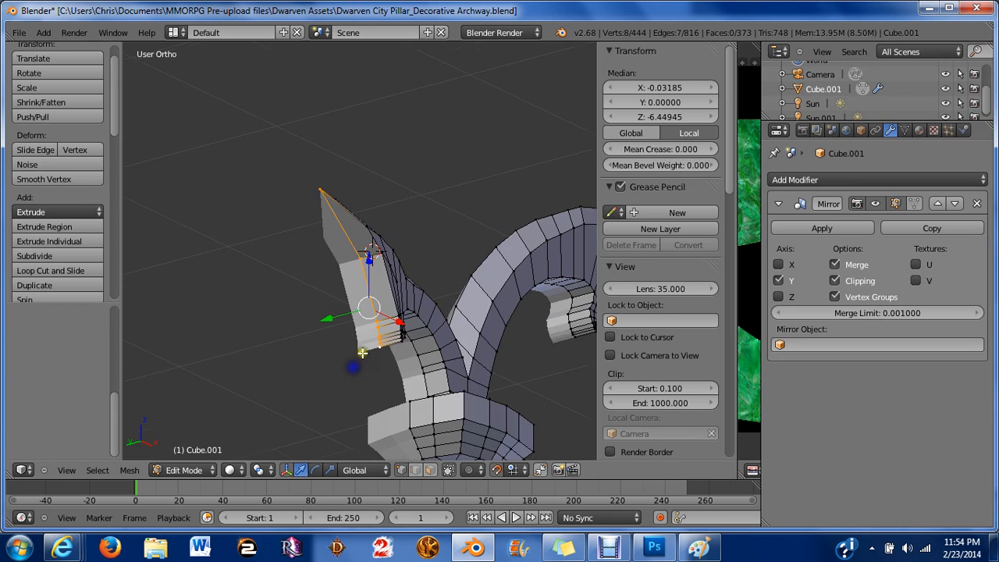
pyautogui.moveTo(426, 305); pyautogui.dragTo(419, 323, button='middle')
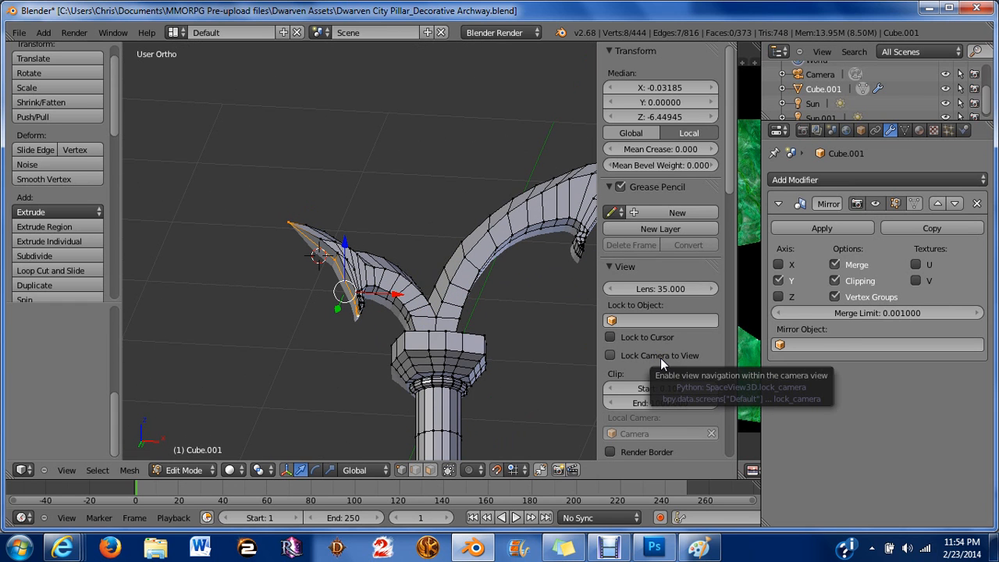
pyautogui.press('KP_1')
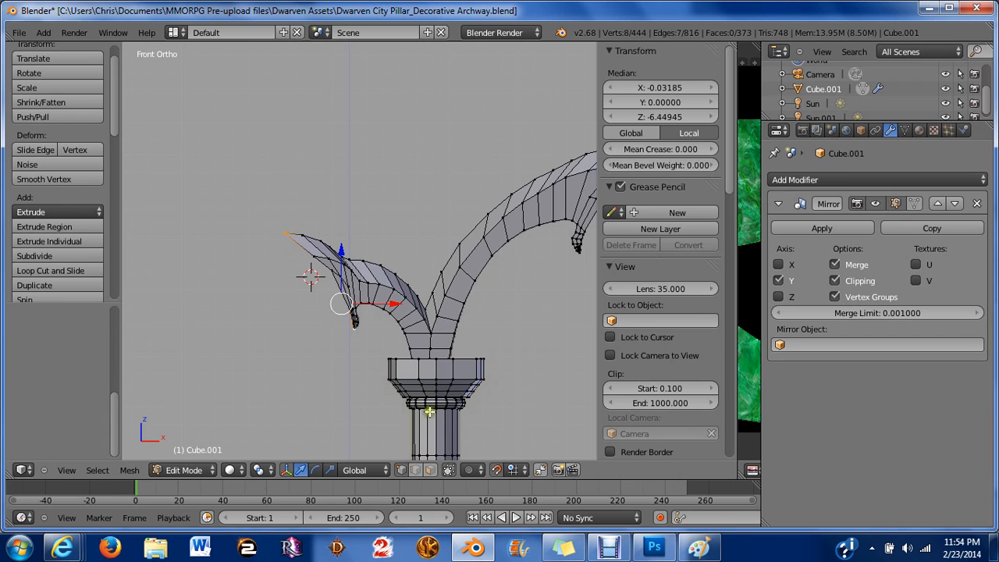
pyautogui.scroll(4, 425, 402)
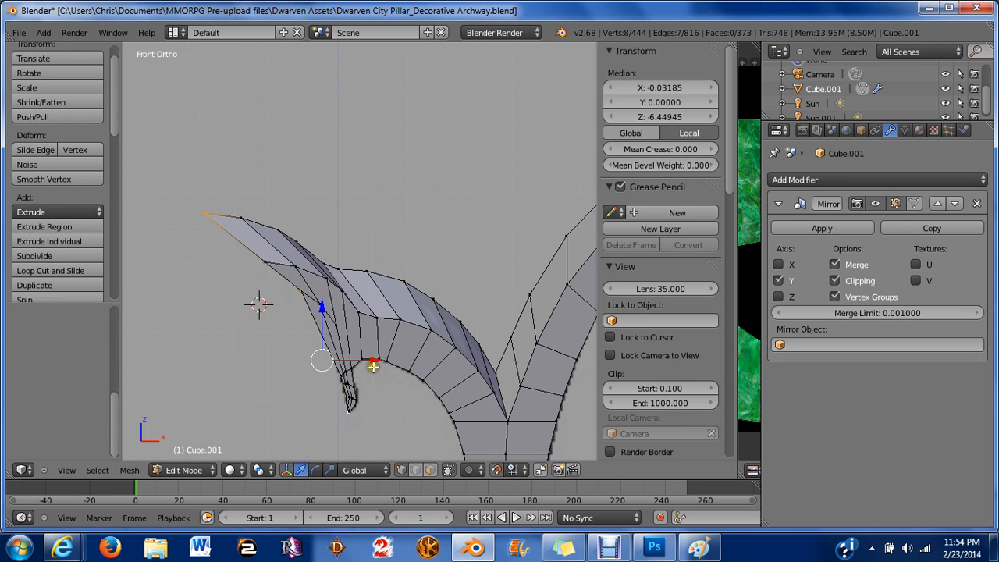
pyautogui.moveTo(371, 364); pyautogui.dragTo(353, 345)
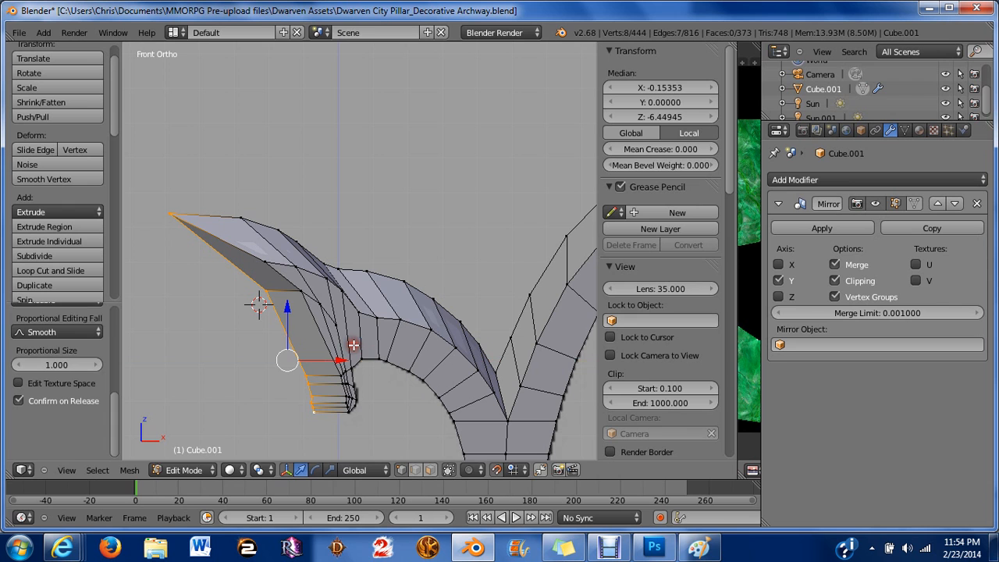
# Apply Smooth to the selected tip vertices and undo it.
pyautogui.scroll(-2, 353, 344)
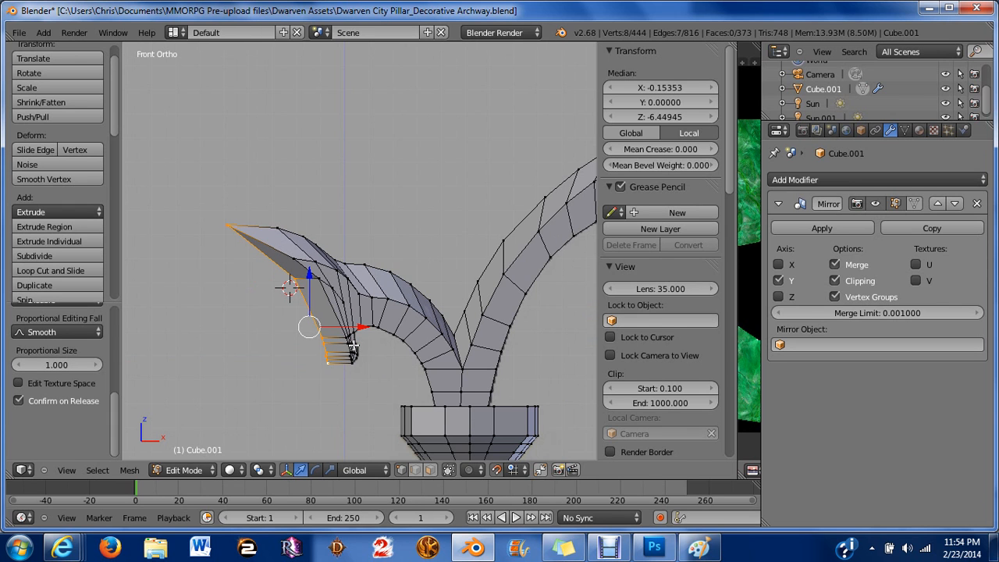
pyautogui.press('w')
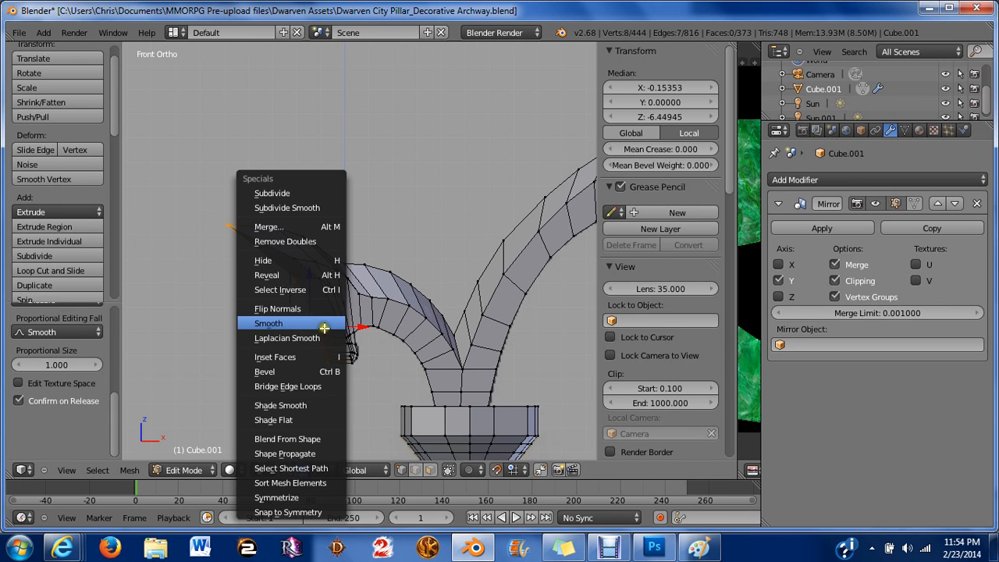
pyautogui.click(324, 328)
pyautogui.hotkey('ctrl', 'z')
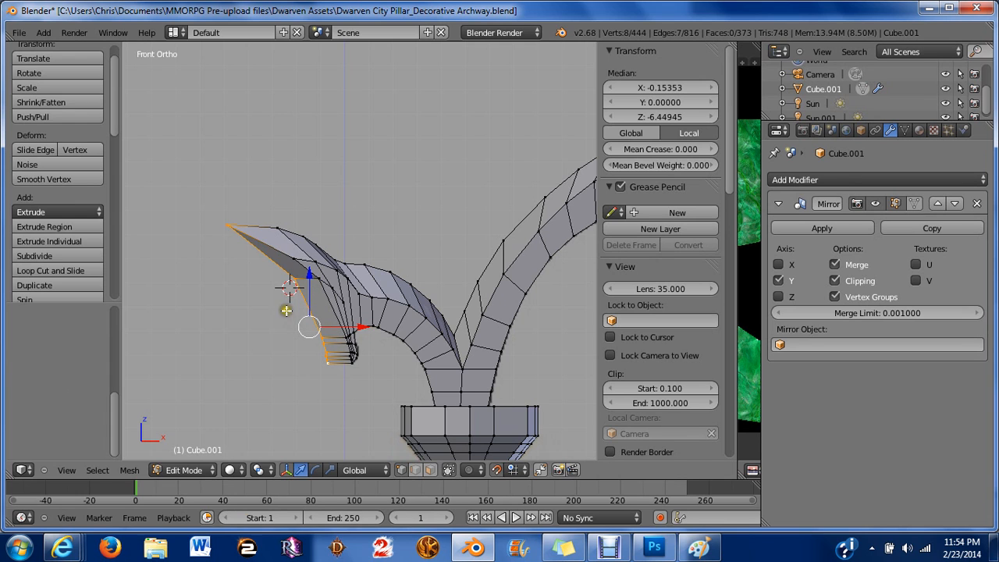
# Deselect the outermost tip vertex and apply Smooth Vertex with the number of smoothing passes set to 4.
pyautogui.keyDown('shift'); pyautogui.rightClick(222, 227); pyautogui.keyUp('shift')
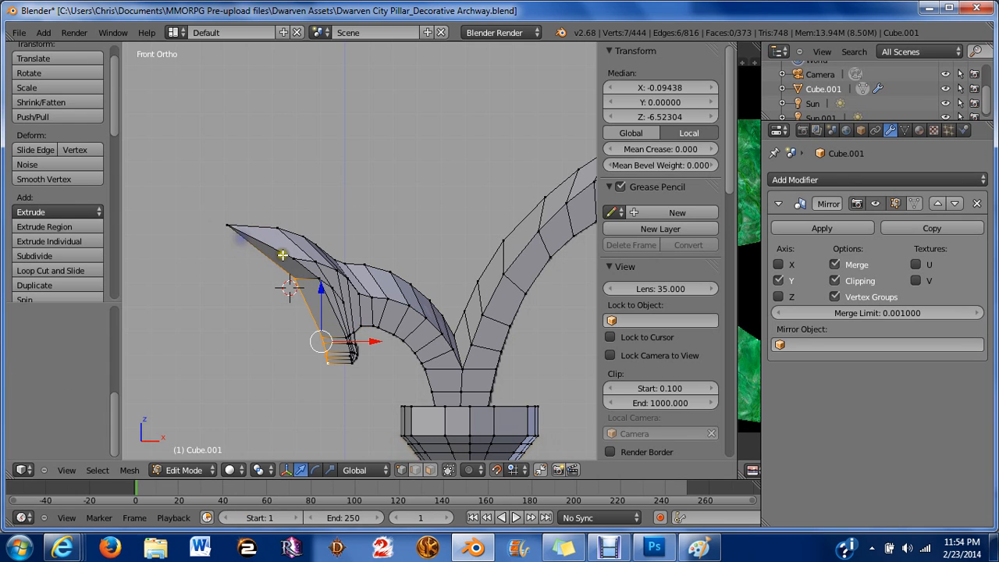
pyautogui.press('w')
pyautogui.click(283, 256)
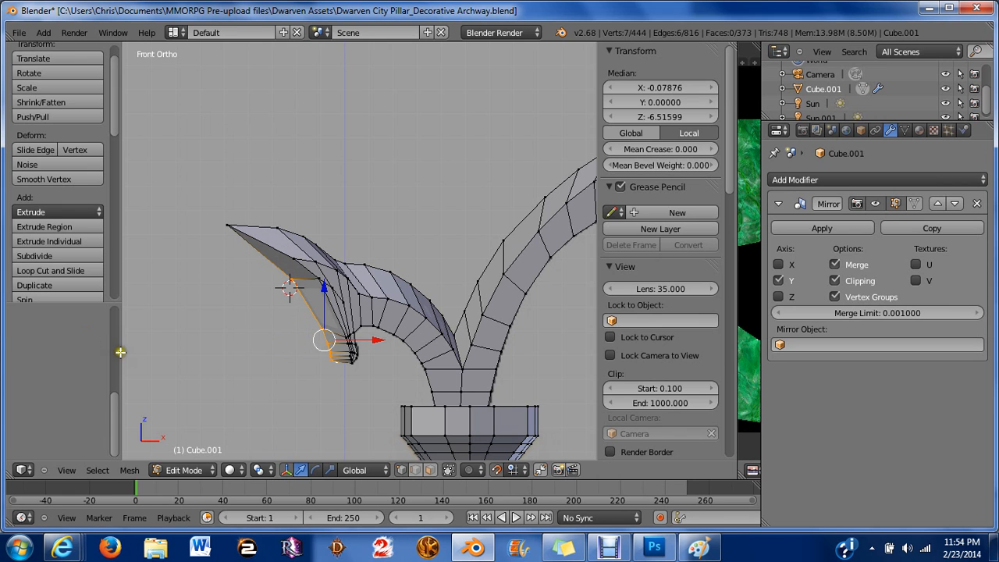
pyautogui.moveTo(115, 409); pyautogui.dragTo(116, 298)
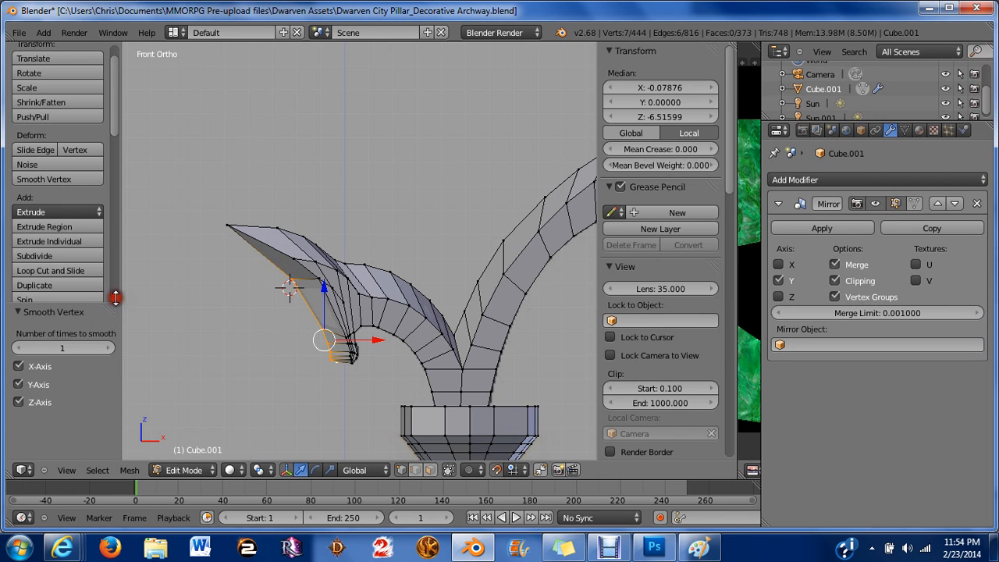
pyautogui.click(110, 349)
pyautogui.click(110, 348)
# Raise the Smooth Vertex number of smoothing passes to 7.
pyautogui.click(109, 348)
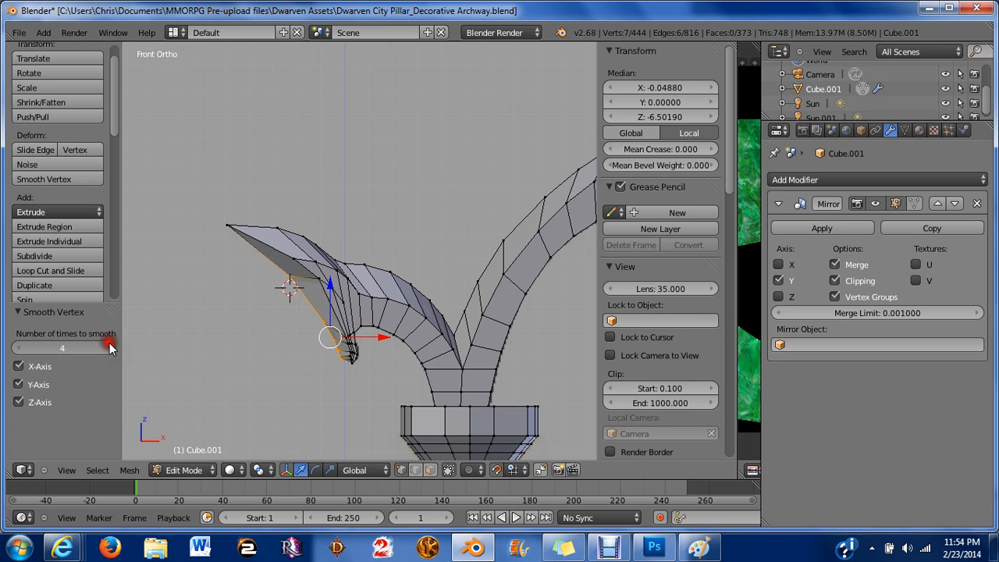
pyautogui.click(109, 348)
pyautogui.click(109, 348)
pyautogui.click(109, 348)
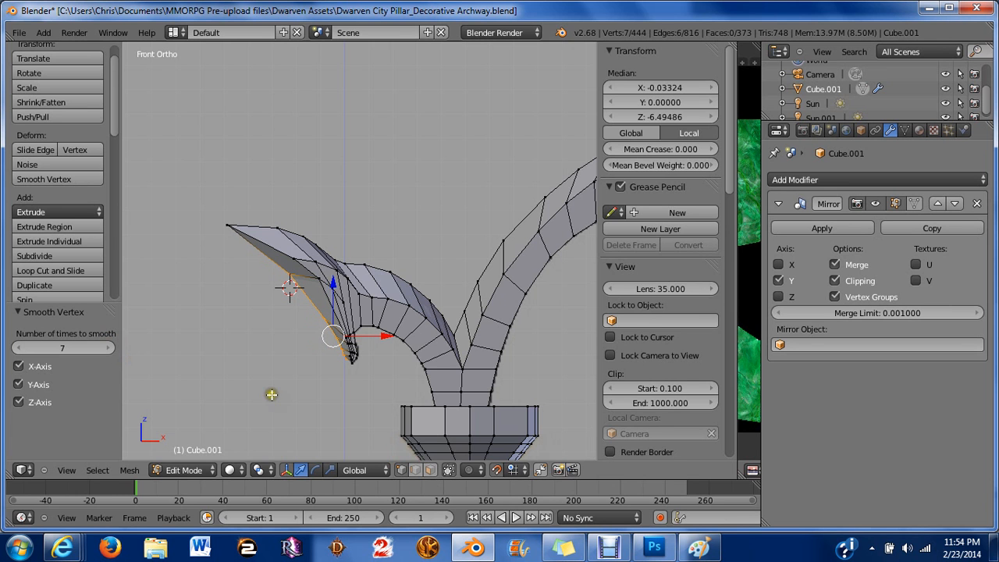
# Select the vertex column along the lower edge of the larger curl, from tip to hook, and move it 0.1 along X.
pyautogui.scroll(3, 270, 394)
pyautogui.scroll(5, 242, 339)
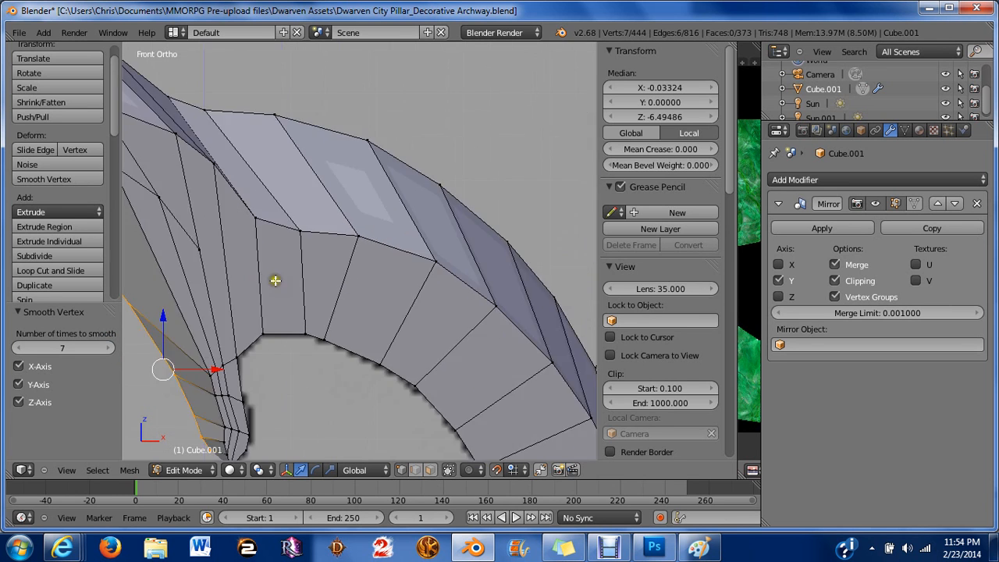
pyautogui.press('a')
pyautogui.scroll(-4, 355, 258)
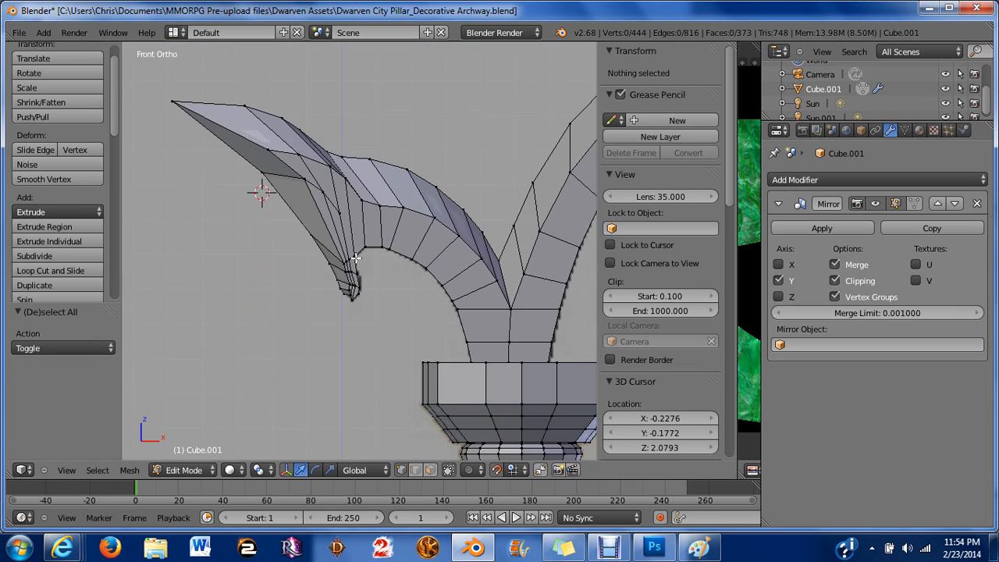
pyautogui.keyDown('shift'); pyautogui.moveTo(564, 283); pyautogui.dragTo(239, 355, button='middle'); pyautogui.keyUp('shift')
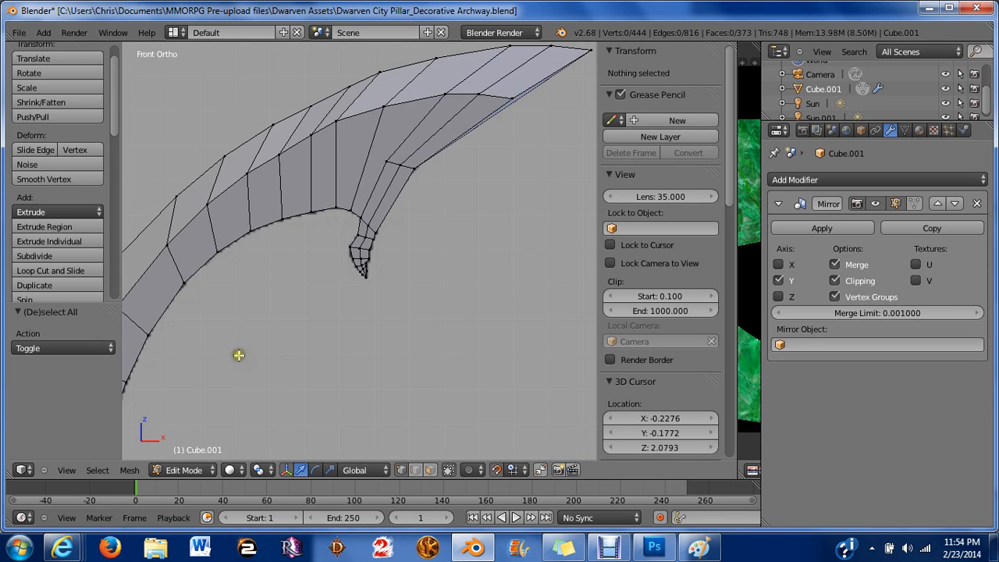
pyautogui.moveTo(386, 257); pyautogui.dragTo(282, 275, button='middle')
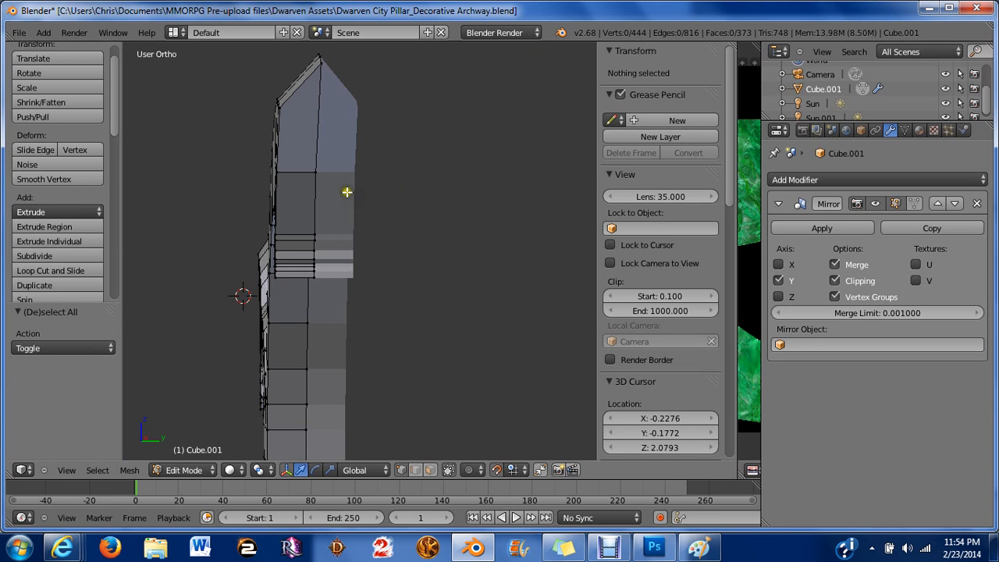
pyautogui.rightClick(320, 62)
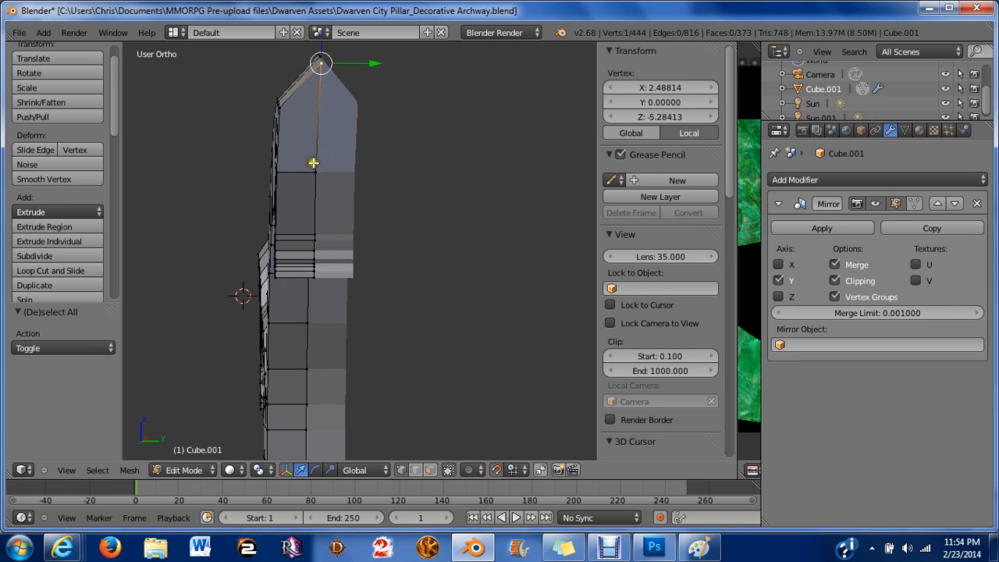
pyautogui.keyDown('shift'); pyautogui.rightClick(313, 166); pyautogui.keyUp('shift')
pyautogui.keyDown('shift'); pyautogui.rightClick(311, 239); pyautogui.keyUp('shift')
pyautogui.keyDown('shift'); pyautogui.rightClick(312, 249); pyautogui.keyUp('shift')
pyautogui.scroll(3, 308, 238)
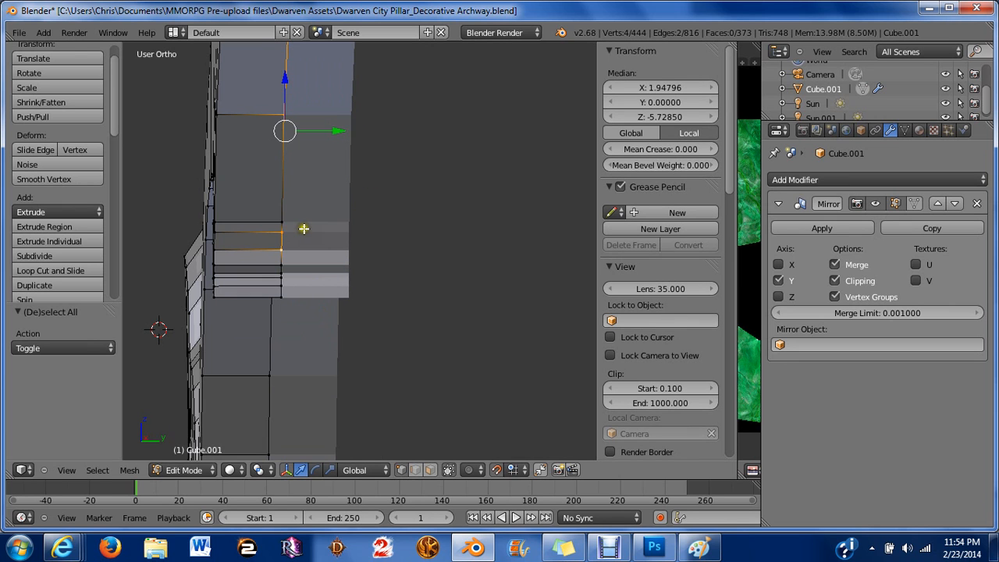
pyautogui.keyDown('shift'); pyautogui.rightClick(274, 217); pyautogui.keyUp('shift')
pyautogui.keyDown('shift'); pyautogui.rightClick(267, 238); pyautogui.keyUp('shift')
pyautogui.keyDown('shift'); pyautogui.rightClick(274, 280); pyautogui.keyUp('shift')
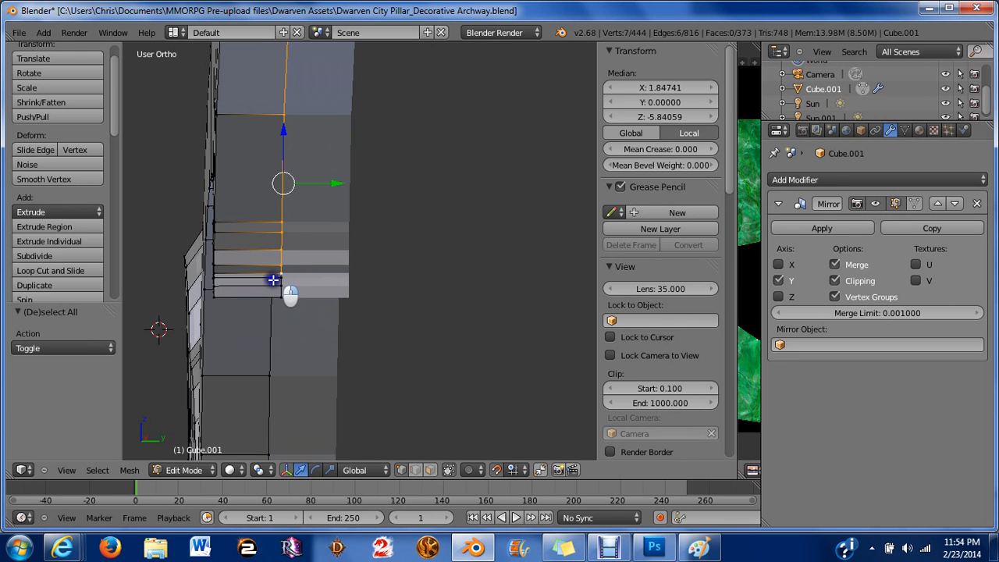
pyautogui.keyDown('shift'); pyautogui.rightClick(268, 284); pyautogui.keyUp('shift')
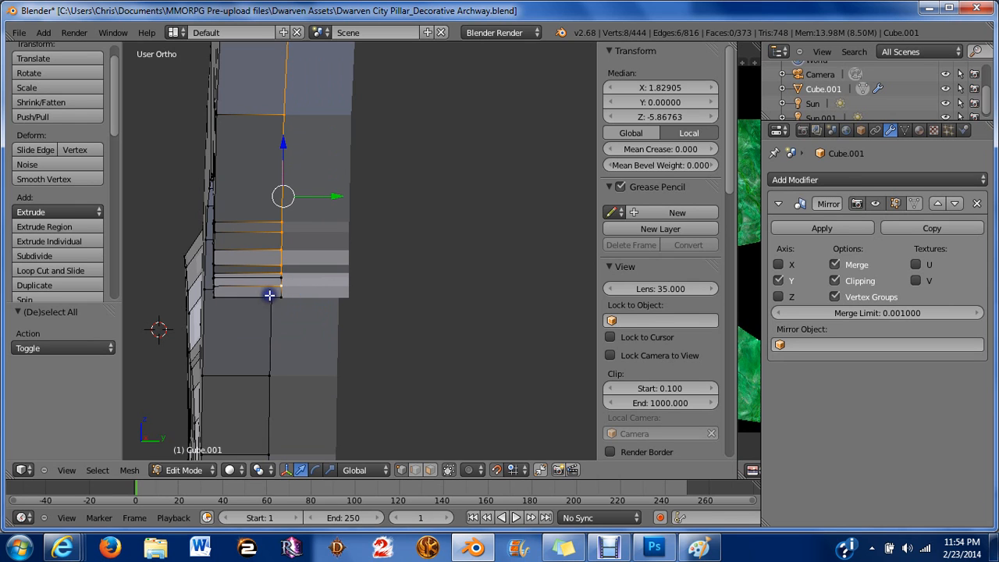
pyautogui.keyDown('shift'); pyautogui.rightClick(269, 289); pyautogui.keyUp('shift')
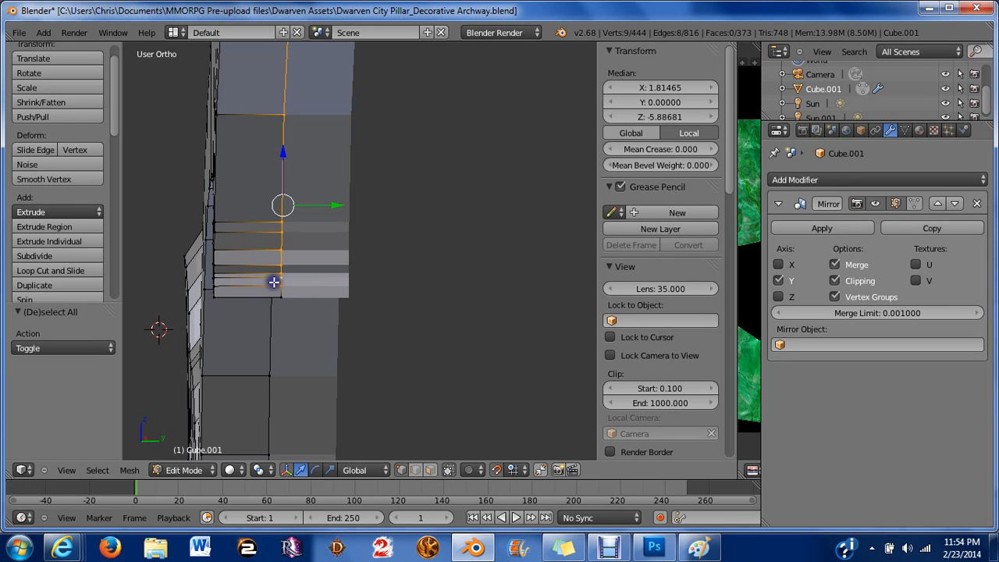
pyautogui.keyDown('shift'); pyautogui.rightClick(270, 297); pyautogui.keyUp('shift')
pyautogui.scroll(-5, 271, 297)
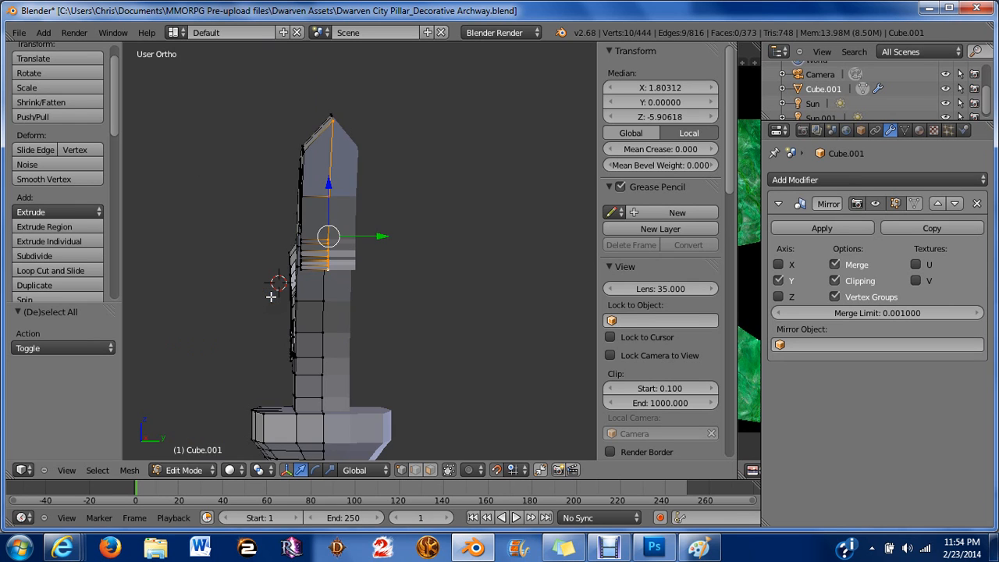
pyautogui.moveTo(271, 296); pyautogui.dragTo(441, 298, button='middle')
pyautogui.press('KP_1')
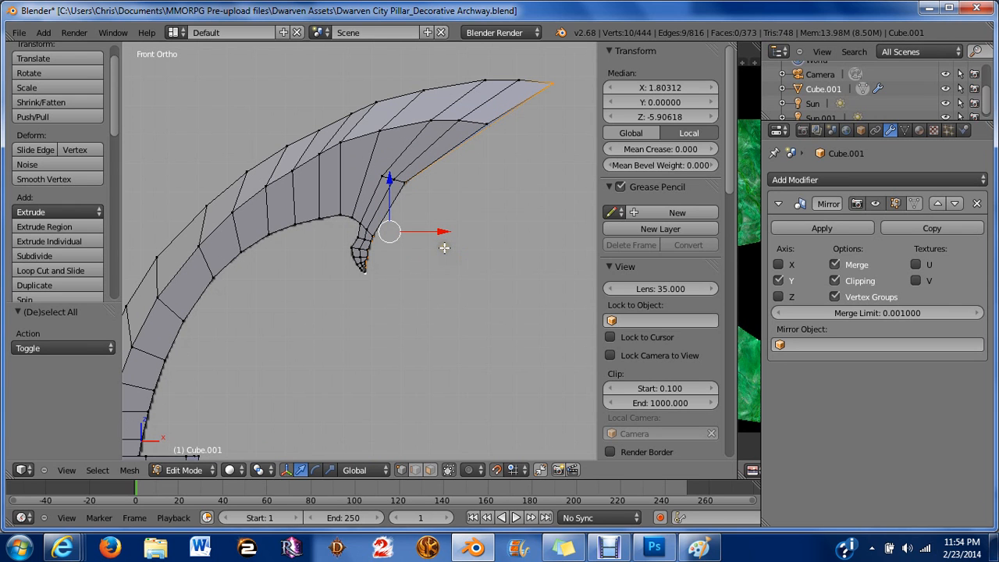
pyautogui.moveTo(441, 227); pyautogui.dragTo(467, 231)
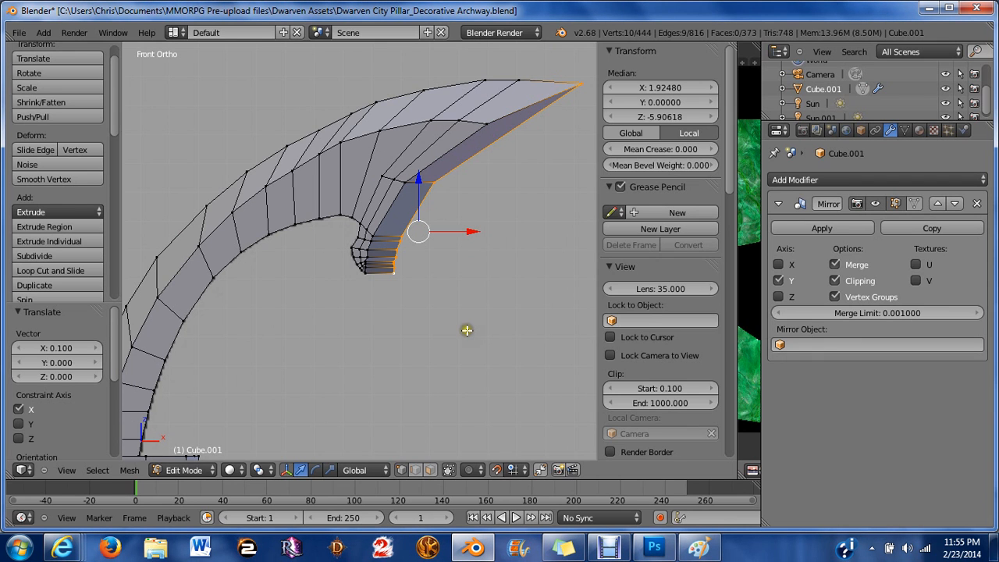
# Move the curl's tip vertex outward along X and then back to its original position.
pyautogui.rightClick(578, 83)
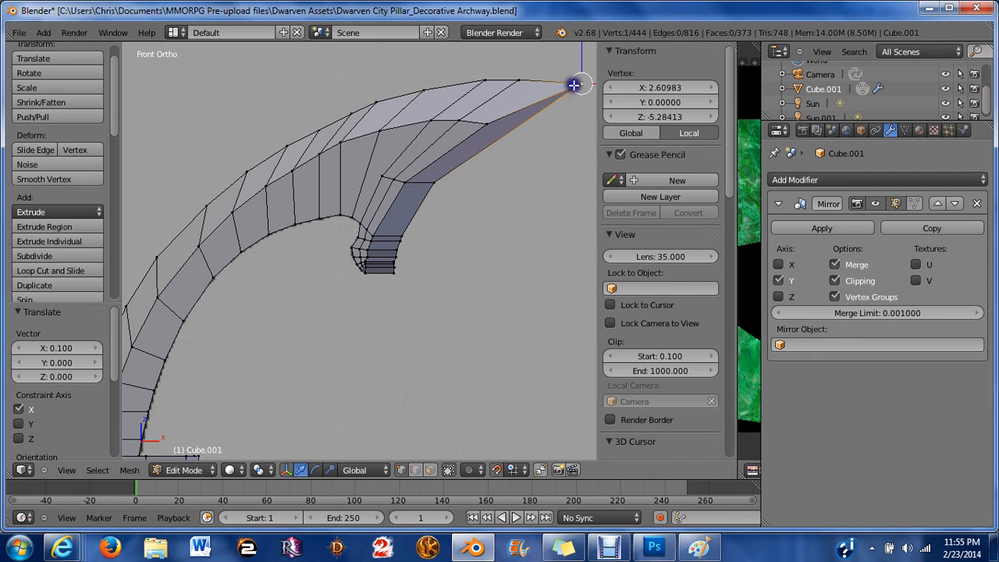
pyautogui.scroll(-2, 532, 142)
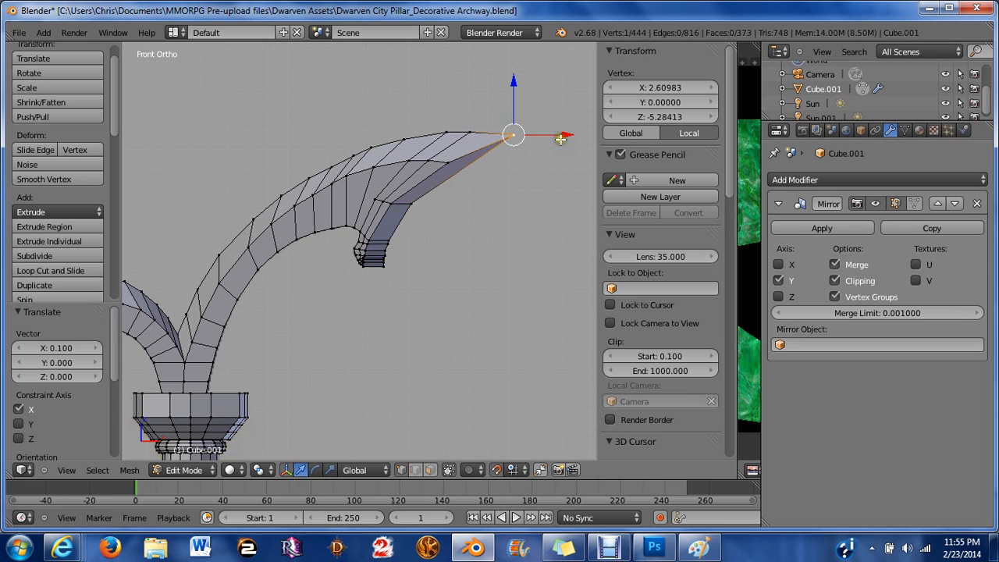
pyautogui.press('g')
pyautogui.press('x')
pyautogui.click(568, 142)
pyautogui.scroll(3, 567, 142)
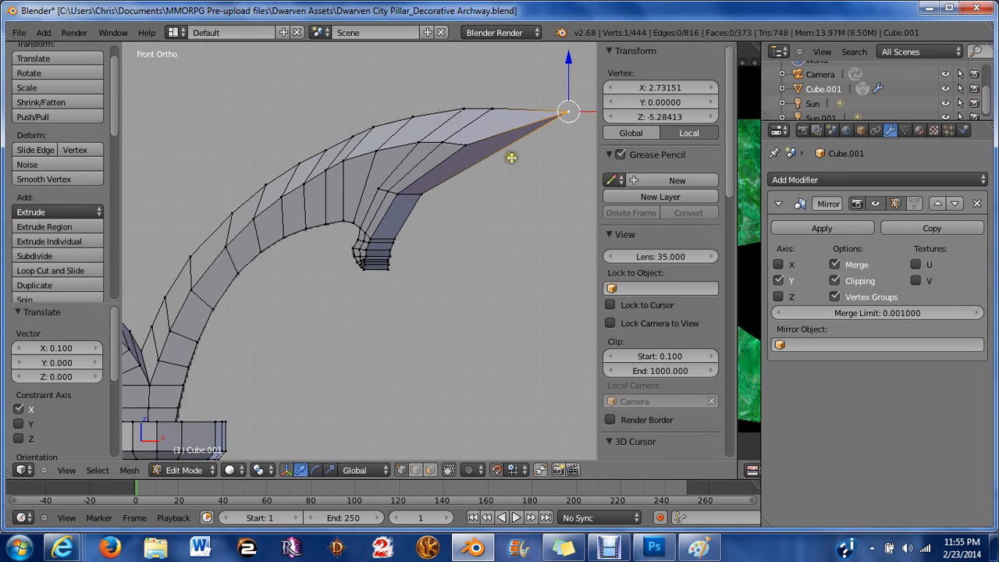
pyautogui.scroll(-1, 429, 160)
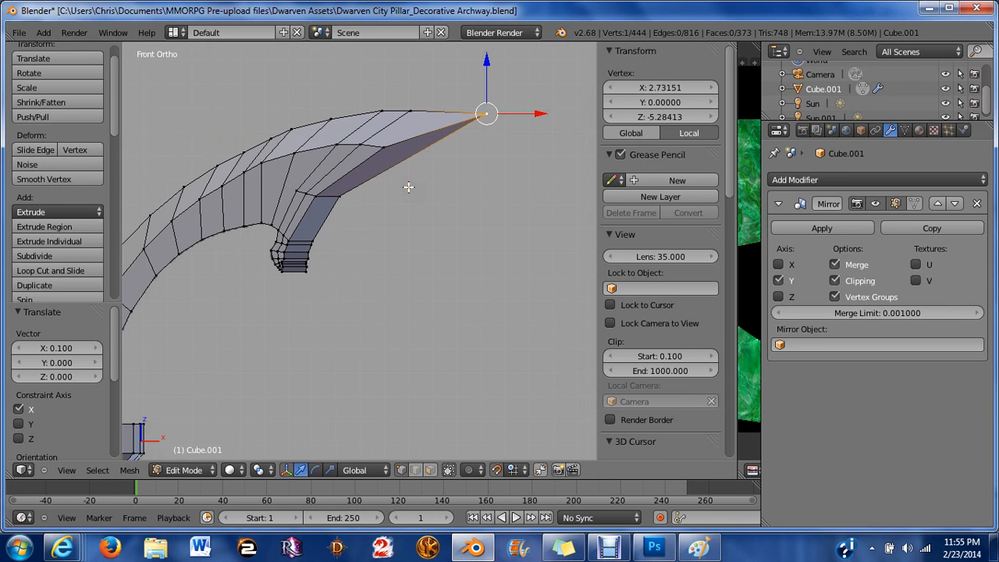
pyautogui.click(531, 115)
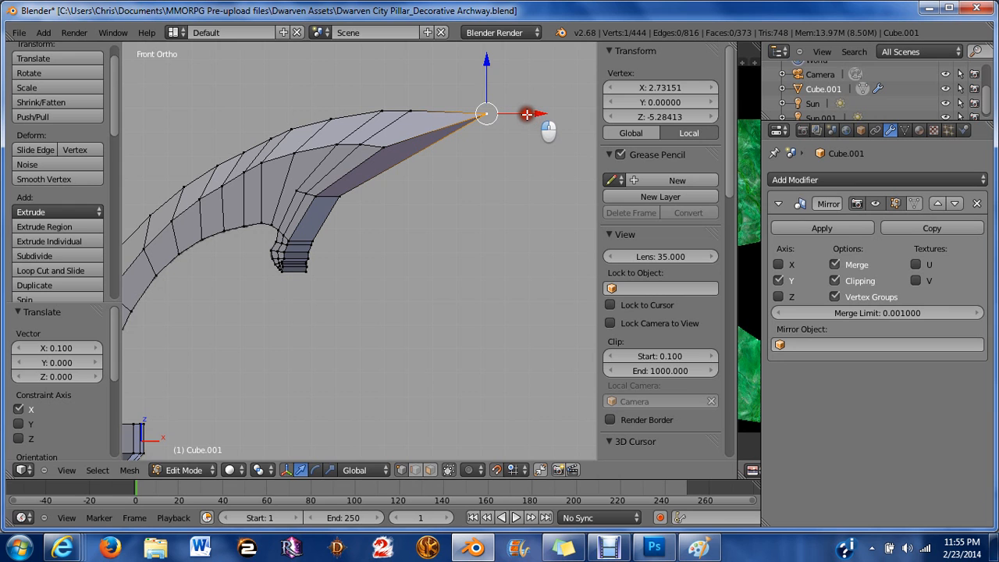
pyautogui.moveTo(529, 113); pyautogui.dragTo(506, 112)
# Select the vertices along the curl's inner edge down to the hook and apply Smooth Vertex with 3 passes.
pyautogui.scroll(3, 406, 238)
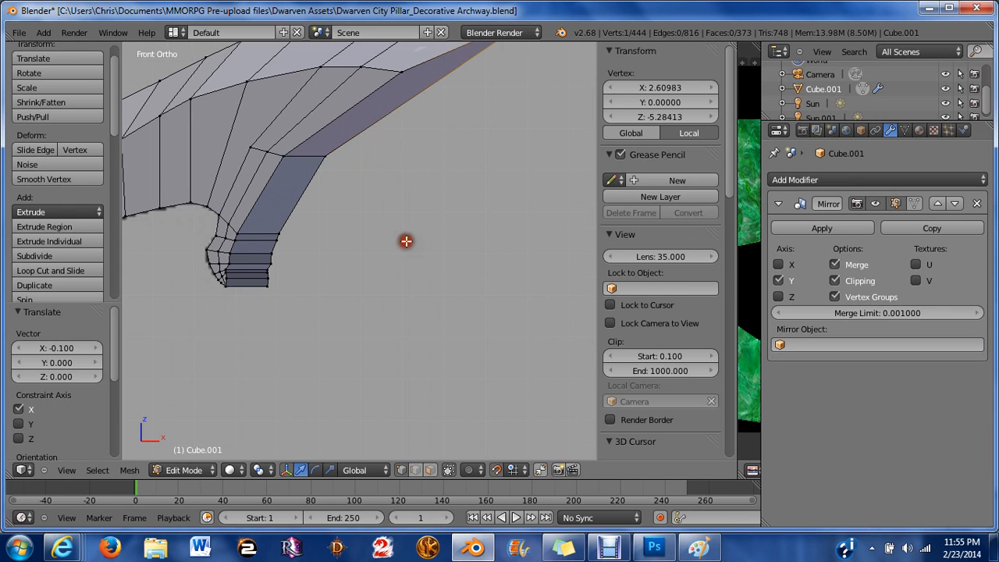
pyautogui.press('a')
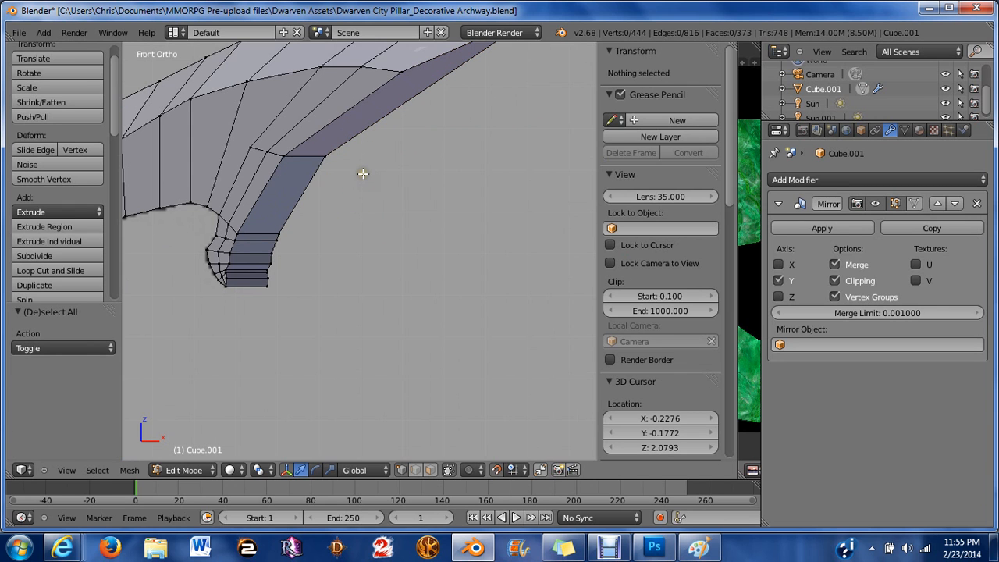
pyautogui.press('b')
pyautogui.rightClick(363, 163)
pyautogui.rightClick(320, 174)
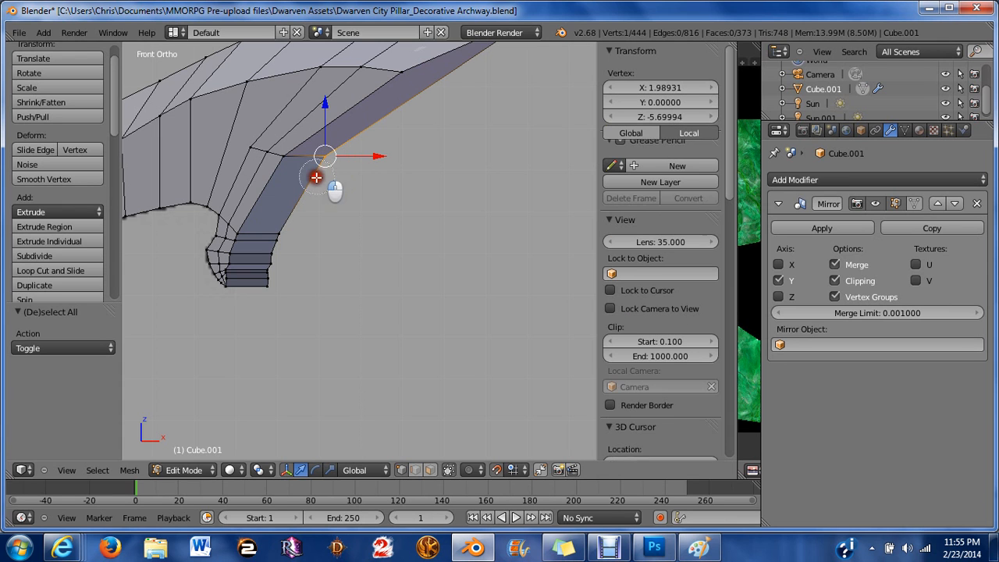
pyautogui.moveTo(300, 220); pyautogui.dragTo(275, 283)
pyautogui.rightClick(277, 283)
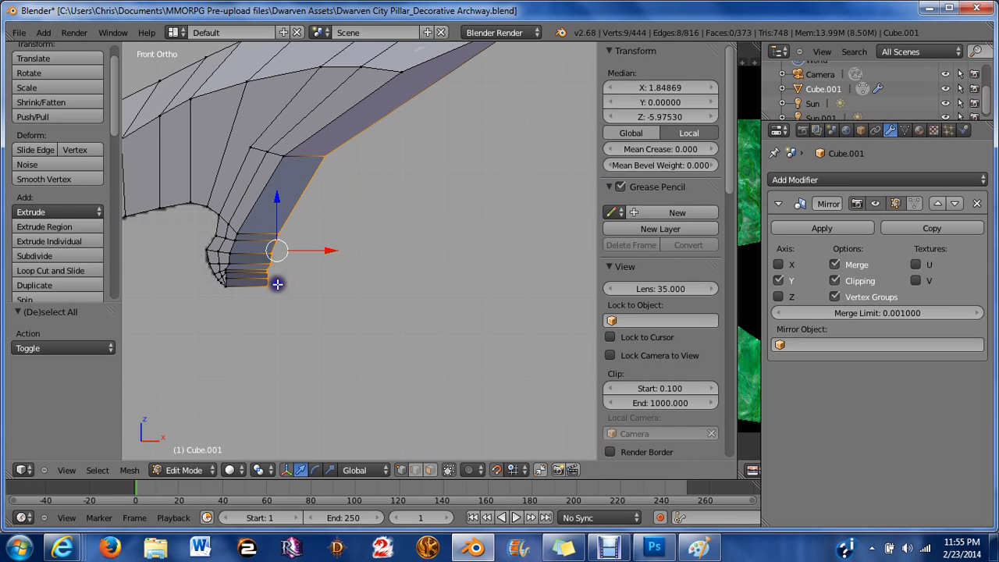
pyautogui.press('w')
pyautogui.click(396, 283)
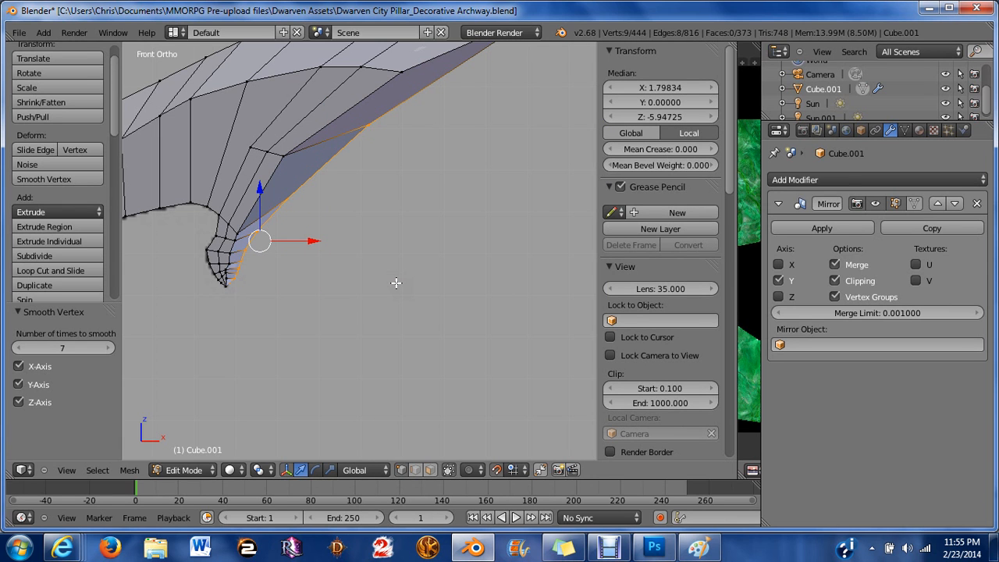
pyautogui.scroll(-3, 363, 258)
pyautogui.scroll(2, 362, 257)
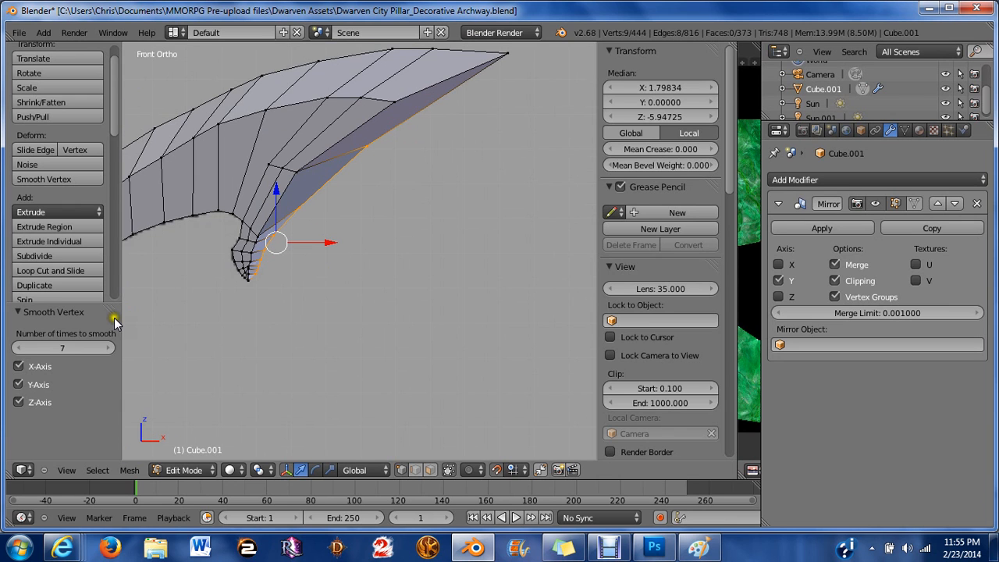
pyautogui.click(18, 348)
pyautogui.click(18, 348)
pyautogui.click(18, 348)
pyautogui.click(18, 348)
pyautogui.click(18, 348)
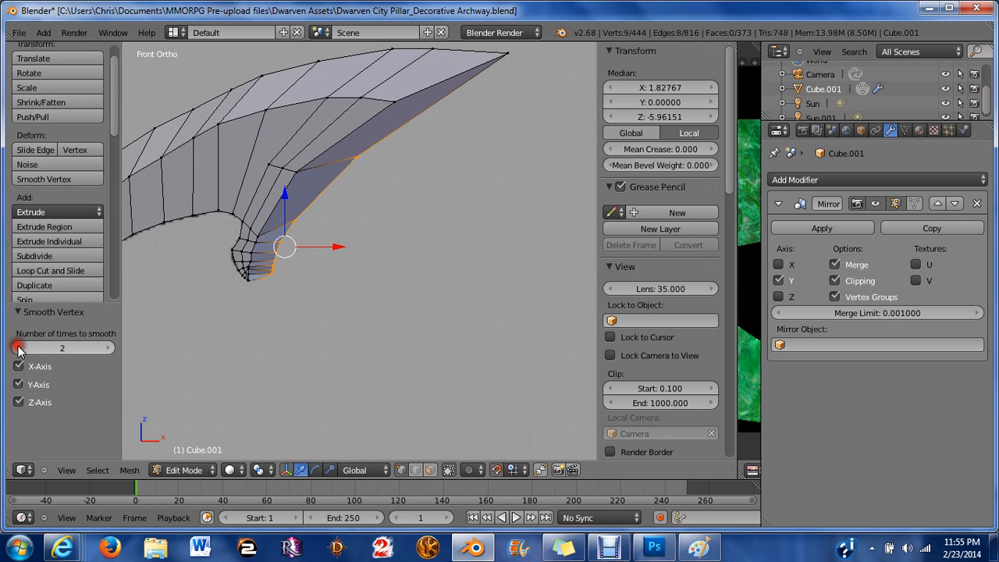
pyautogui.click(107, 347)
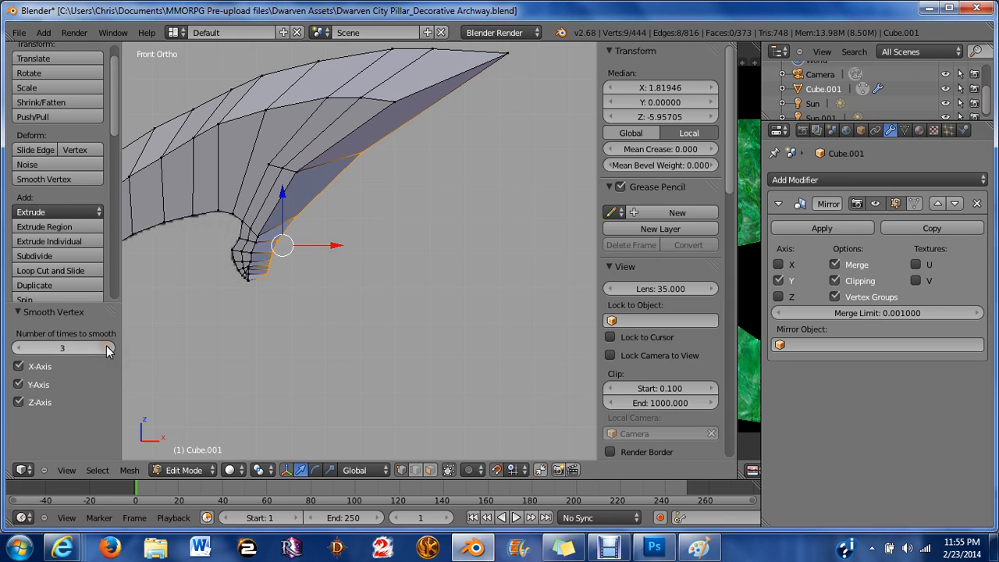
# Select the vertex at the bottom of the hook and move it 0.03 down along Z and 0.04 along X.
pyautogui.press('a')
pyautogui.scroll(2, 305, 275)
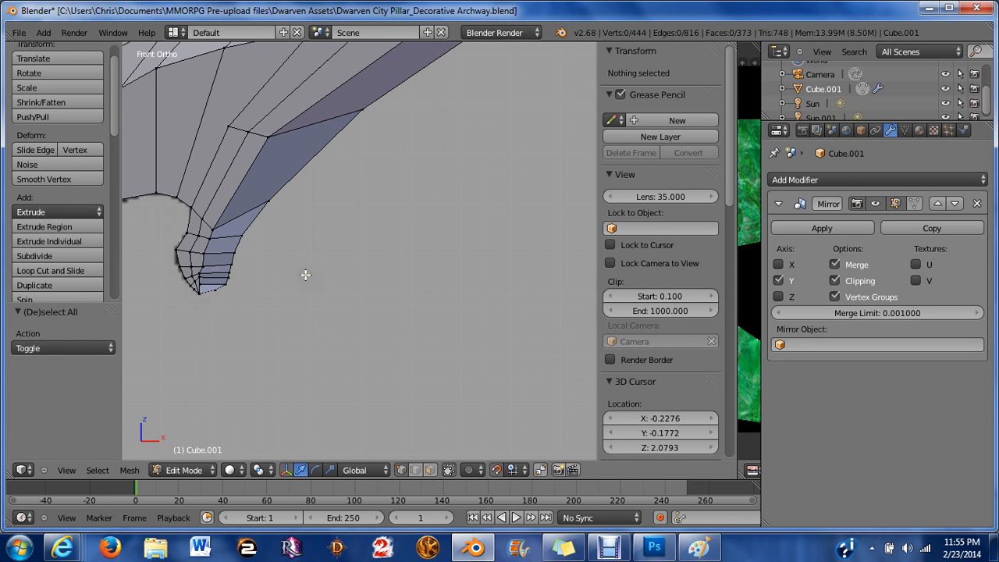
pyautogui.moveTo(346, 263); pyautogui.dragTo(352, 241, button='middle')
pyautogui.rightClick(258, 273)
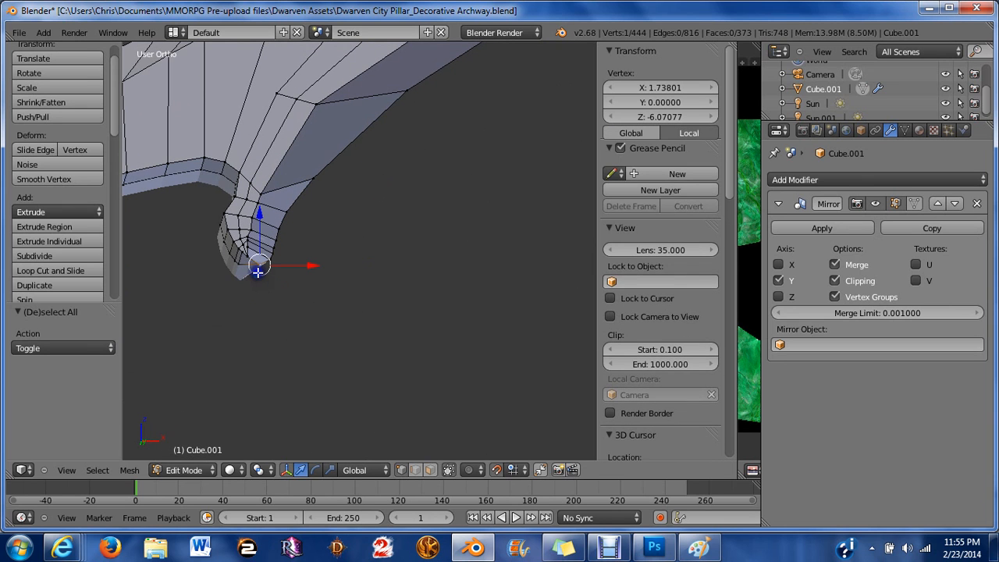
pyautogui.press('KP_1')
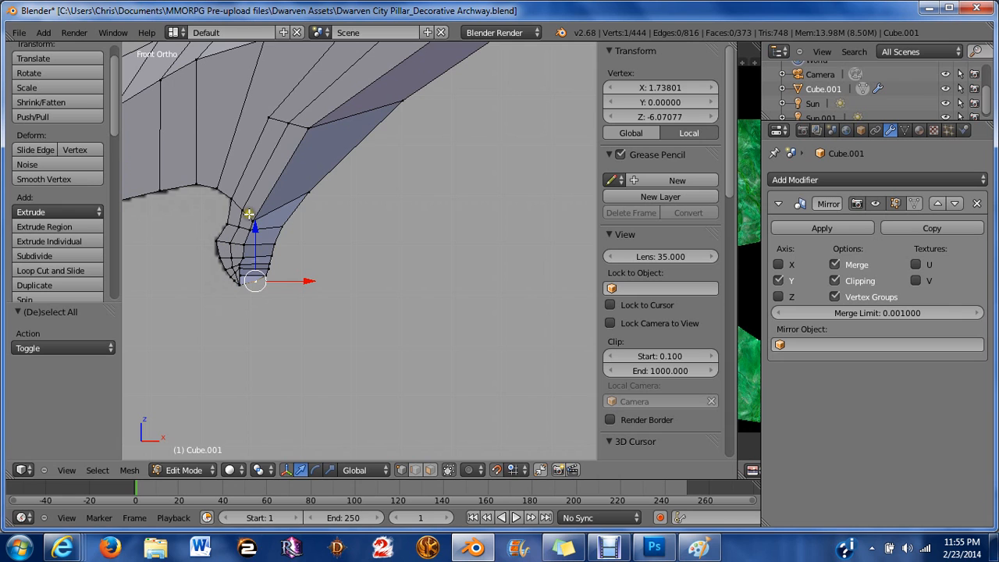
pyautogui.moveTo(249, 214); pyautogui.dragTo(248, 247)
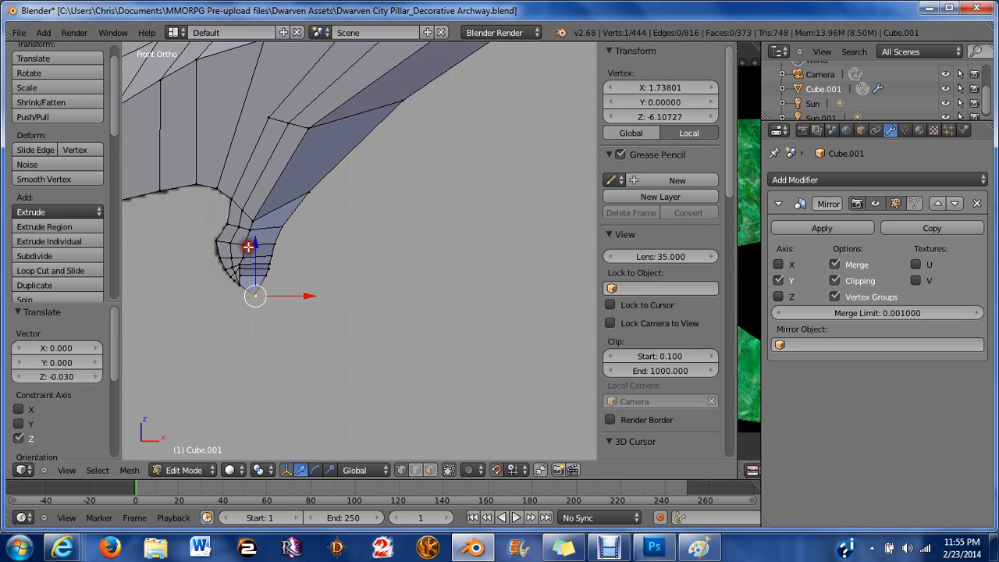
pyautogui.moveTo(300, 296)
pyautogui.mouseDown()
pyautogui.moveTo(338, 309)
pyautogui.moveTo(318, 293)
pyautogui.mouseUp()
pyautogui.scroll(-3, 287, 258)
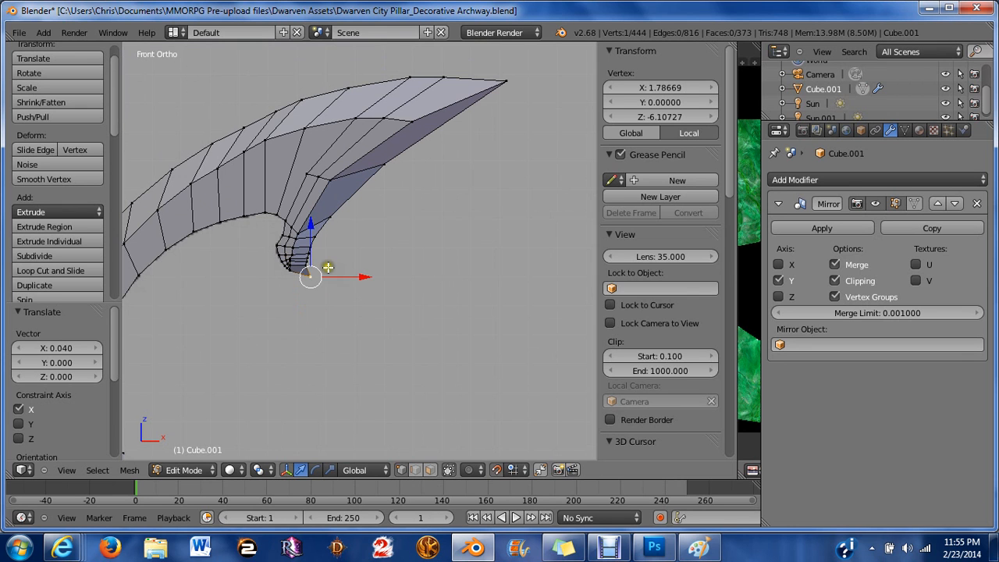
# Select a vertex on the hook's inner edge loop and move it 0.02 along X.
pyautogui.press('a')
pyautogui.scroll(3, 315, 300)
pyautogui.scroll(6, 270, 289)
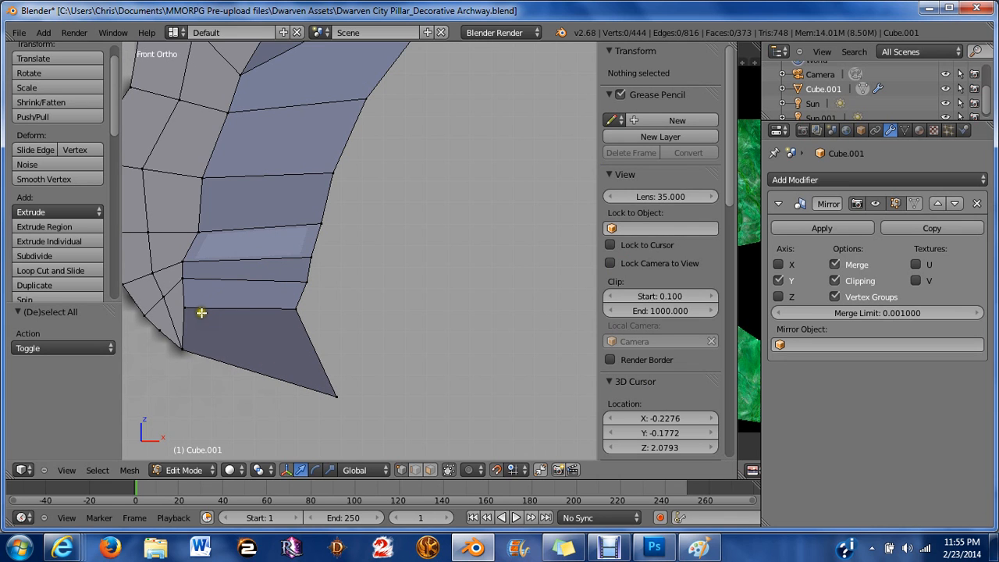
pyautogui.rightClick(202, 312)
pyautogui.press('g')
pyautogui.press('x')
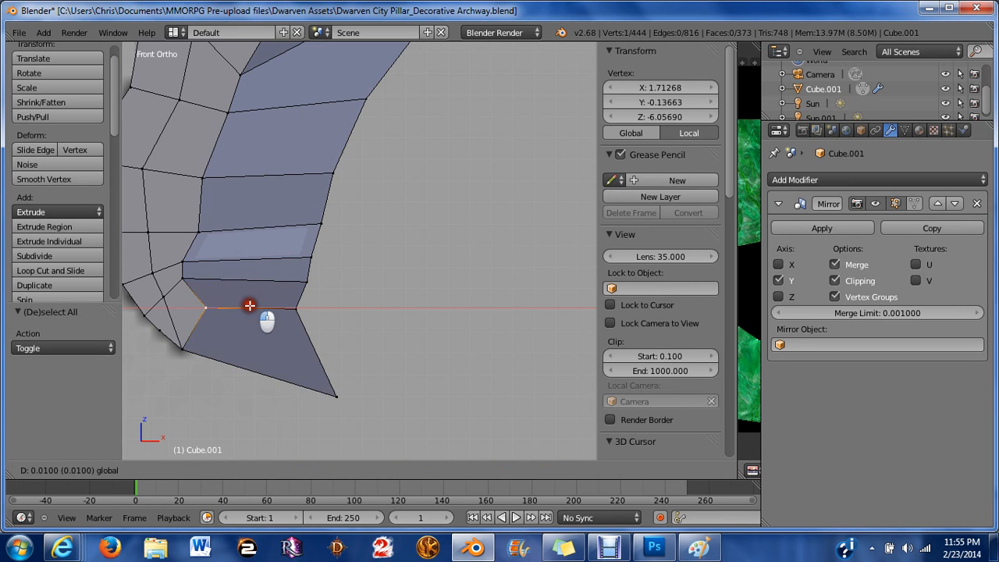
pyautogui.click(266, 310)
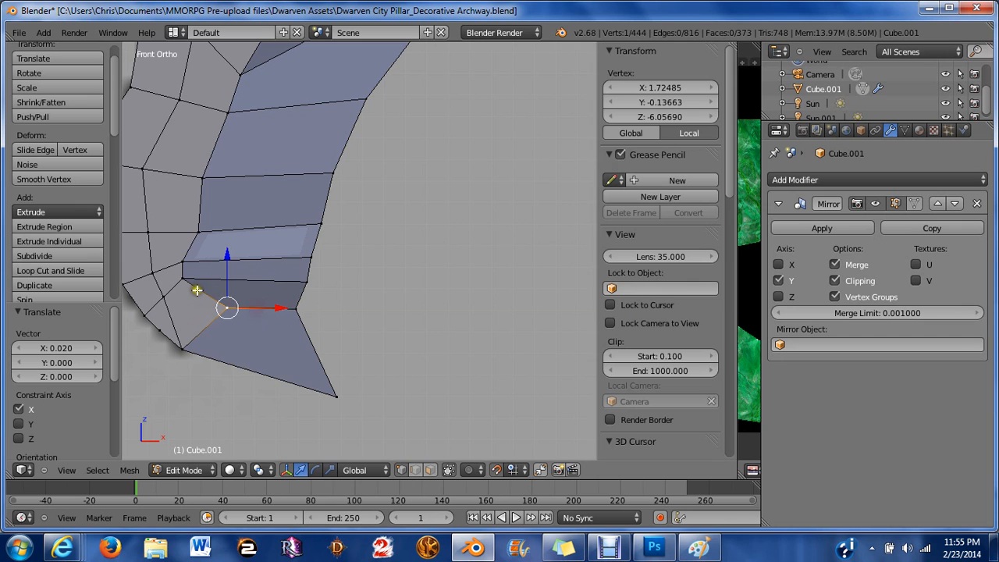
# Select the edge on the hook's inner side and rotate it -15 degrees.
pyautogui.press('c')
pyautogui.click(183, 267)
pyautogui.rightClick(232, 278)
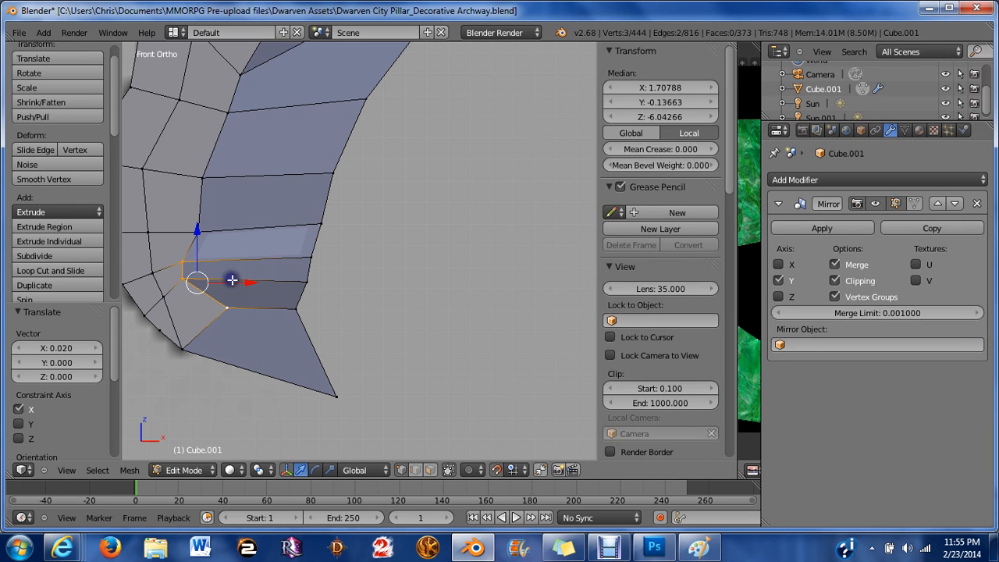
pyautogui.press('c')
pyautogui.middleClick(233, 313)
pyautogui.rightClick(234, 322)
pyautogui.moveTo(221, 271); pyautogui.dragTo(266, 277)
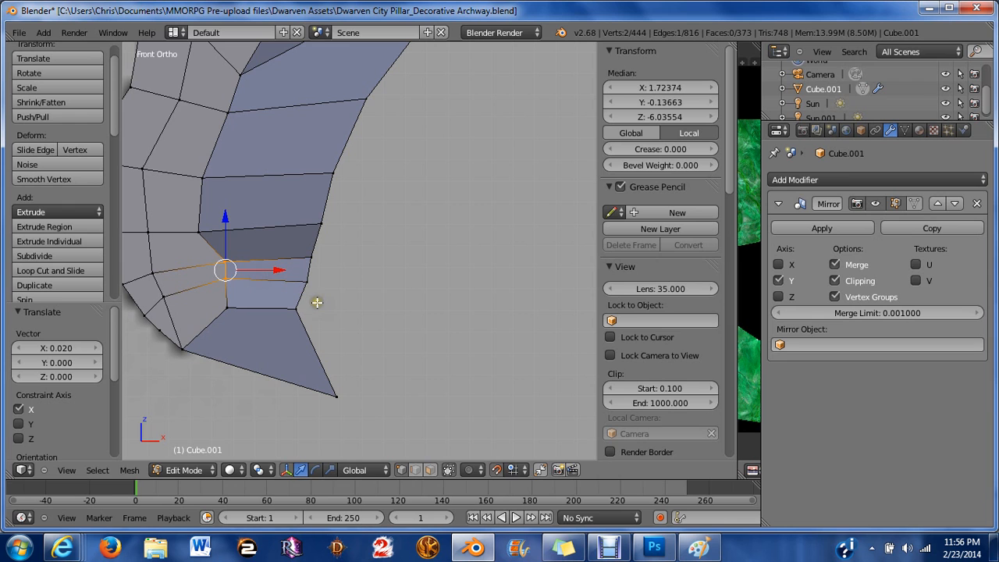
pyautogui.press('r')
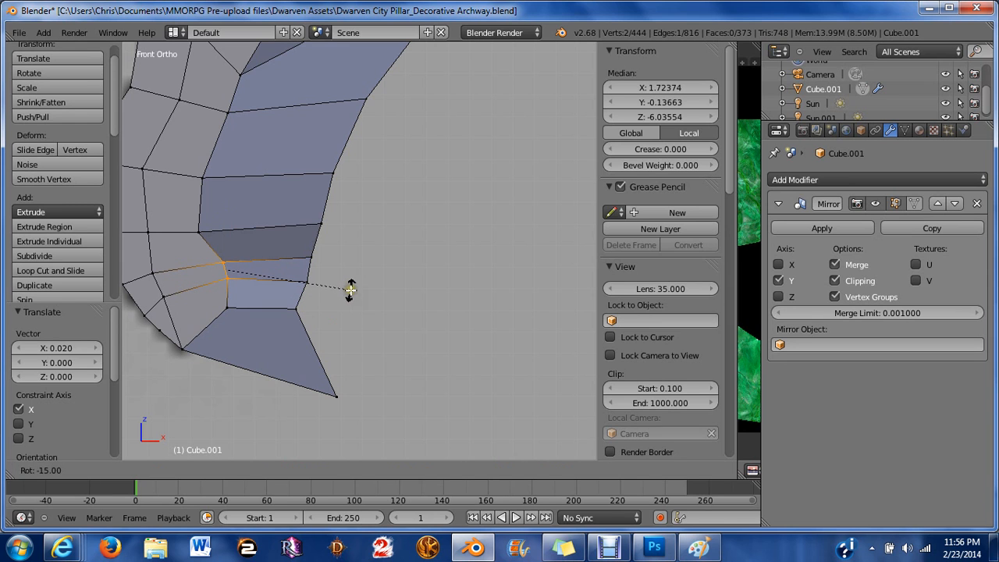
pyautogui.click(351, 288)
# Zoom in to inspect the vertex at the hook's outer corner, then zoom back out.
pyautogui.moveTo(282, 270); pyautogui.dragTo(261, 272)
pyautogui.press('a')
pyautogui.rightClick(305, 283)
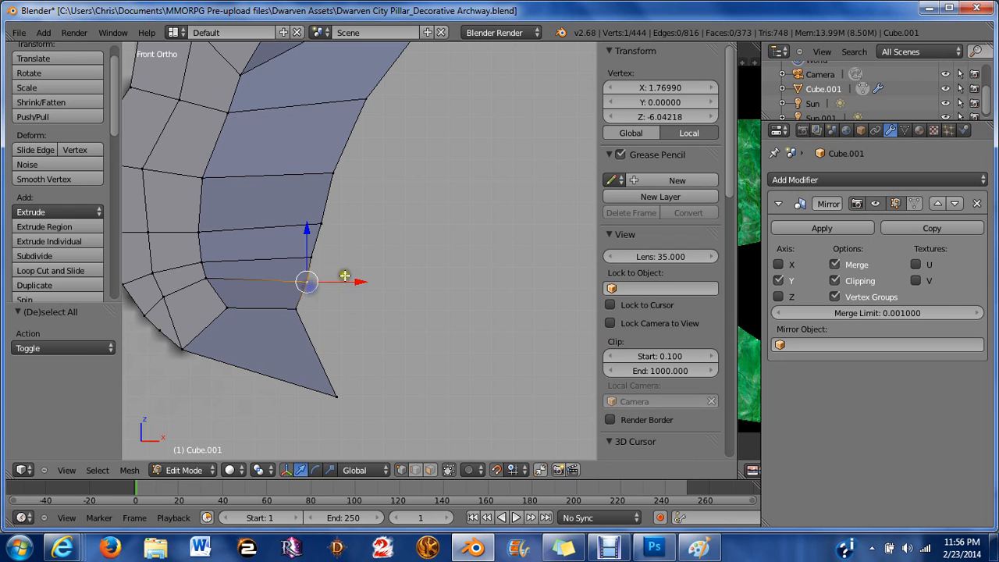
pyautogui.moveTo(346, 280); pyautogui.dragTo(347, 282)
pyautogui.scroll(4, 350, 284)
pyautogui.moveTo(286, 316)
pyautogui.mouseDown()
pyautogui.moveTo(302, 314)
pyautogui.moveTo(272, 314)
pyautogui.moveTo(301, 317)
pyautogui.mouseUp()
pyautogui.scroll(3, 294, 322)
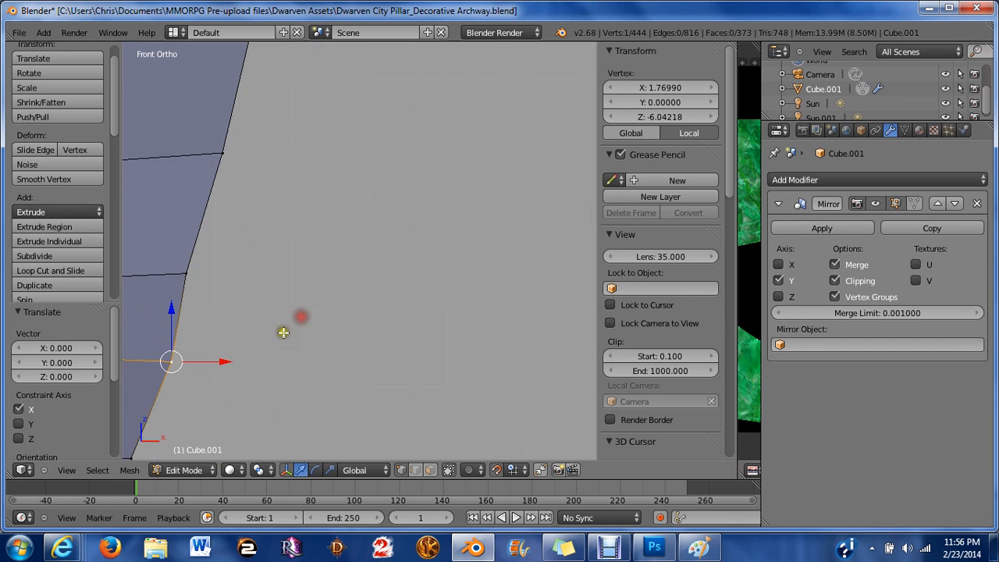
pyautogui.keyDown('shift'); pyautogui.moveTo(282, 331); pyautogui.dragTo(397, 236, button='middle'); pyautogui.keyUp('shift')
pyautogui.scroll(4, 355, 331)
pyautogui.keyDown('shift'); pyautogui.moveTo(298, 303); pyautogui.dragTo(424, 239, button='middle'); pyautogui.keyUp('shift')
pyautogui.scroll(4, 424, 240)
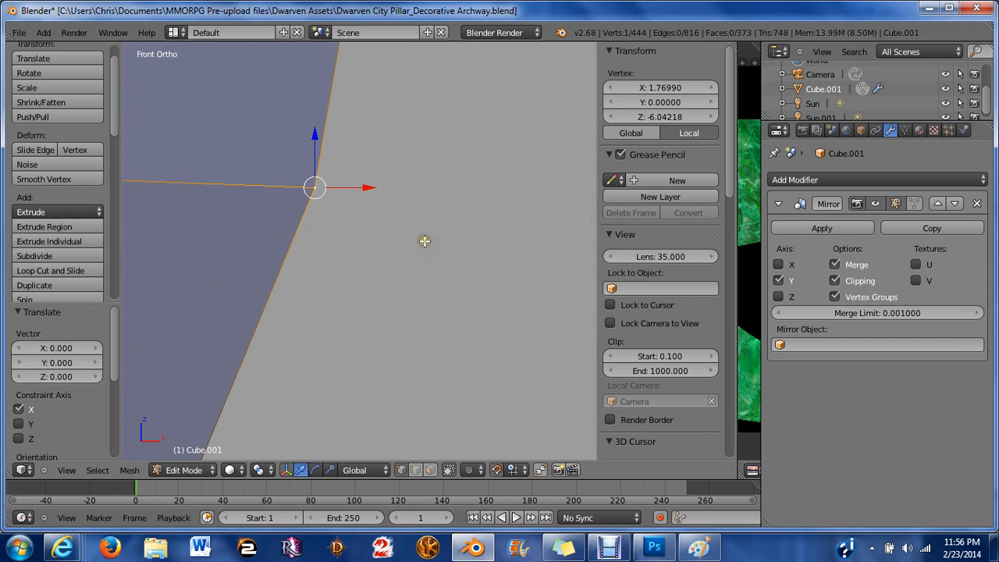
pyautogui.moveTo(357, 187); pyautogui.dragTo(313, 185)
pyautogui.scroll(-5, 305, 207)
pyautogui.scroll(-3, 305, 208)
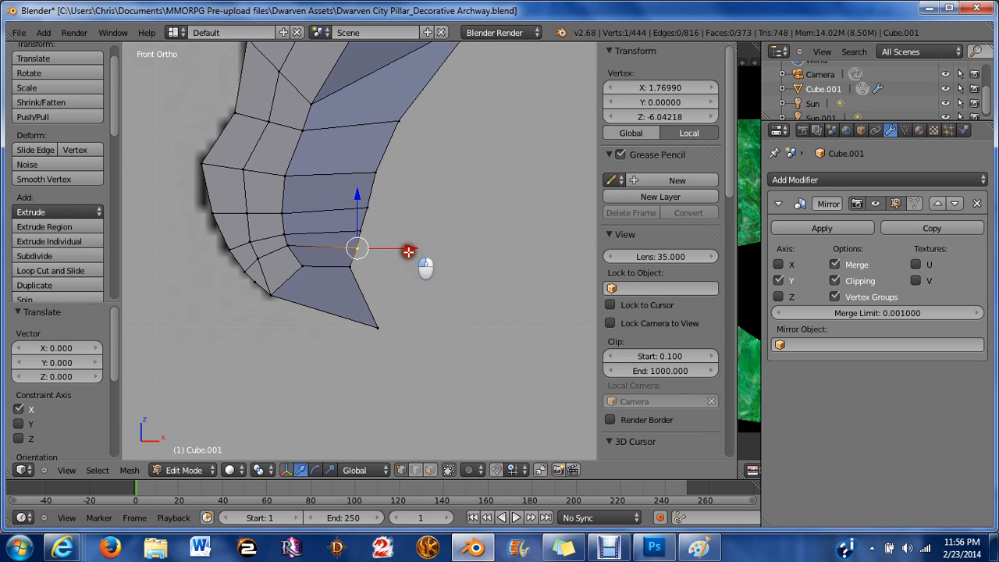
pyautogui.moveTo(408, 249); pyautogui.dragTo(405, 252)
pyautogui.press('a')
pyautogui.scroll(-2, 405, 254)
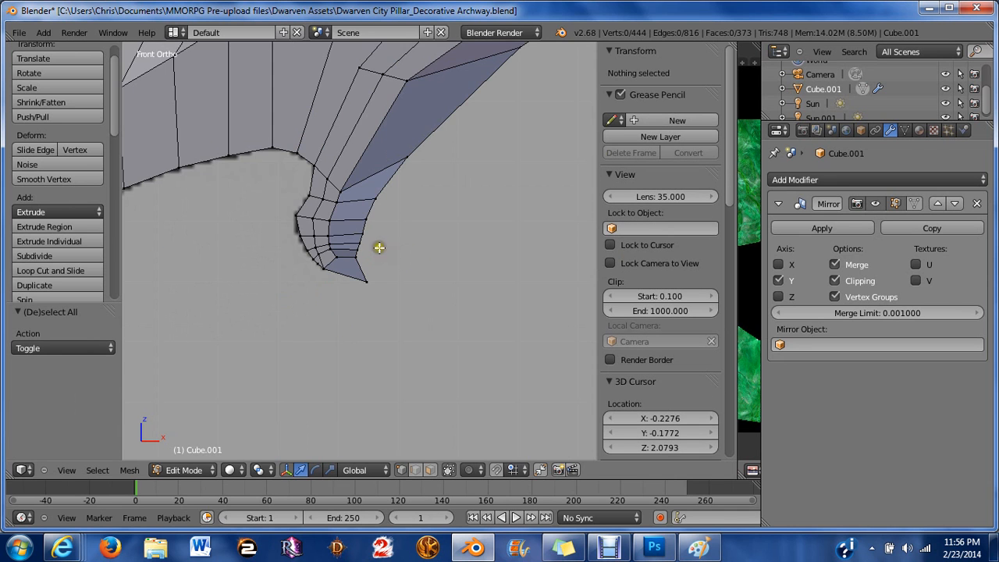
pyautogui.scroll(-3, 327, 225)
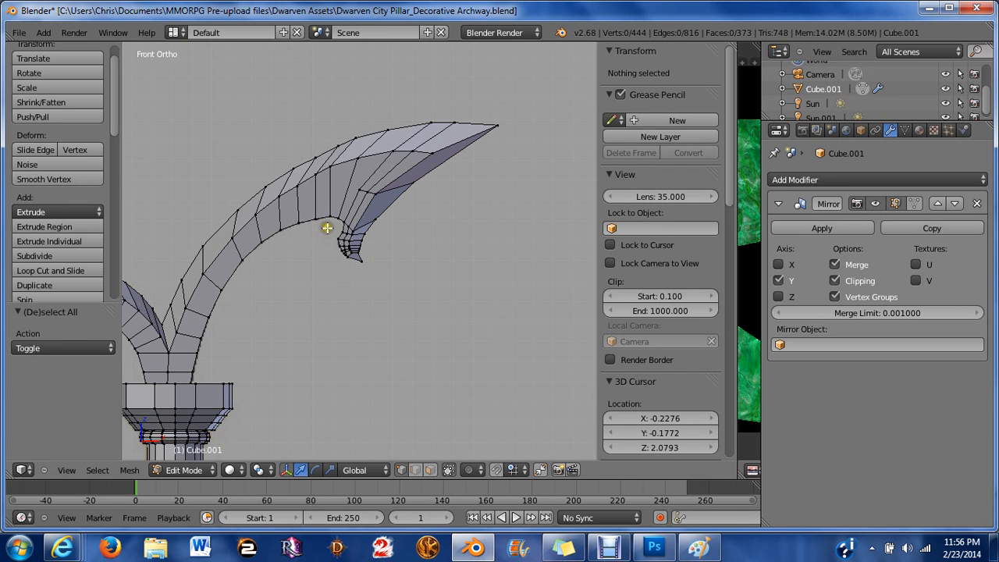
# Select the vertices along the arch's inner edge above the hook and move them 0.03 down along Z and -0.015 along X.
pyautogui.moveTo(327, 228); pyautogui.dragTo(347, 223, button='middle')
pyautogui.scroll(4, 354, 220)
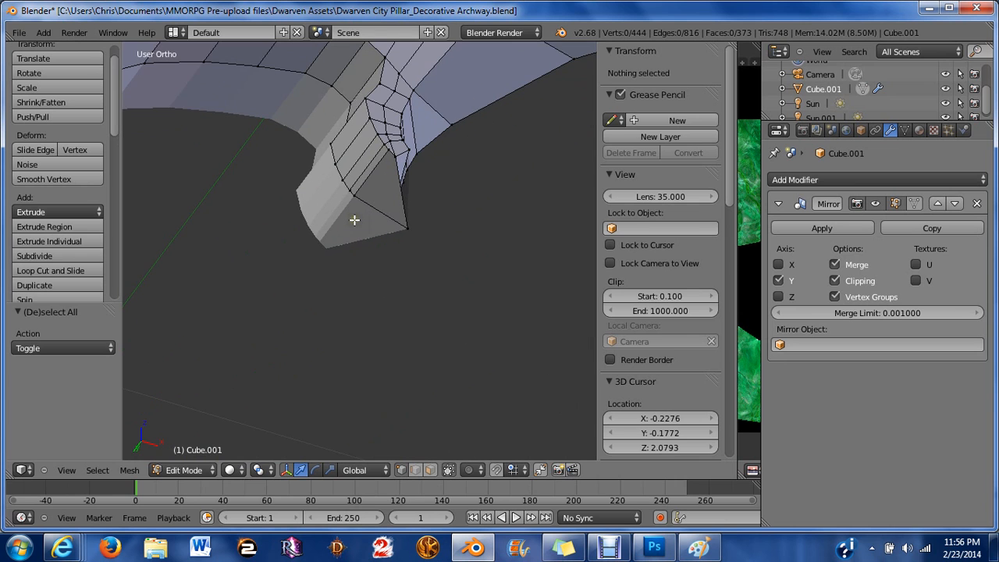
pyautogui.rightClick(354, 220)
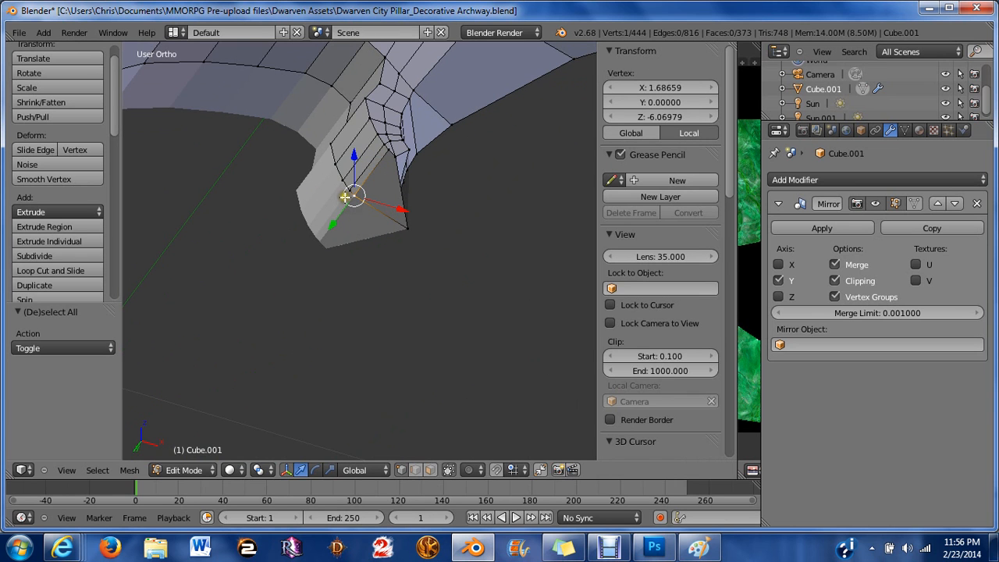
pyautogui.keyDown('shift'); pyautogui.rightClick(344, 196); pyautogui.keyUp('shift')
pyautogui.keyDown('shift'); pyautogui.rightClick(338, 190); pyautogui.keyUp('shift')
pyautogui.keyDown('shift'); pyautogui.rightClick(337, 163); pyautogui.keyUp('shift')
pyautogui.keyDown('shift'); pyautogui.rightClick(332, 146); pyautogui.keyUp('shift')
pyautogui.moveTo(331, 146)
pyautogui.mouseDown(button='middle')
pyautogui.moveTo(341, 159)
pyautogui.moveTo(351, 150)
pyautogui.mouseUp(button='middle')
pyautogui.keyDown('shift'); pyautogui.rightClick(353, 146); pyautogui.keyUp('shift')
pyautogui.keyDown('shift'); pyautogui.rightClick(356, 114); pyautogui.keyUp('shift')
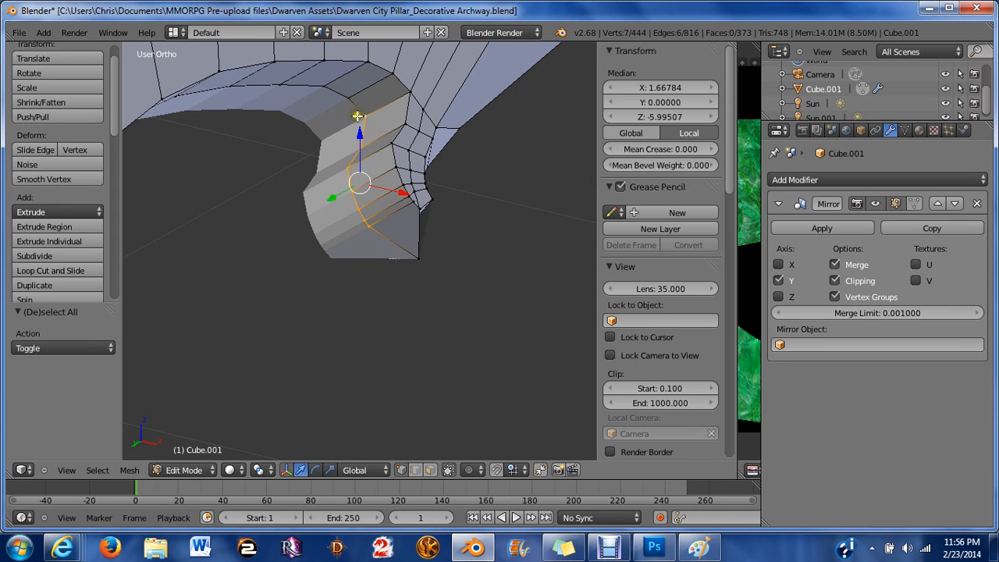
pyautogui.keyDown('shift'); pyautogui.rightClick(356, 113); pyautogui.keyUp('shift')
pyautogui.keyDown('shift'); pyautogui.rightClick(363, 140); pyautogui.keyUp('shift')
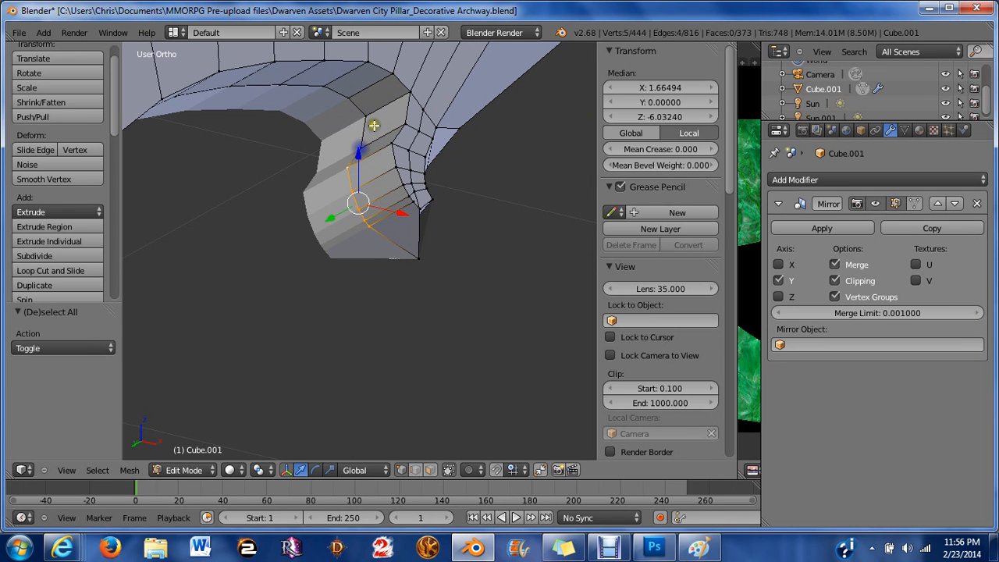
pyautogui.moveTo(286, 161); pyautogui.dragTo(270, 138, button='middle')
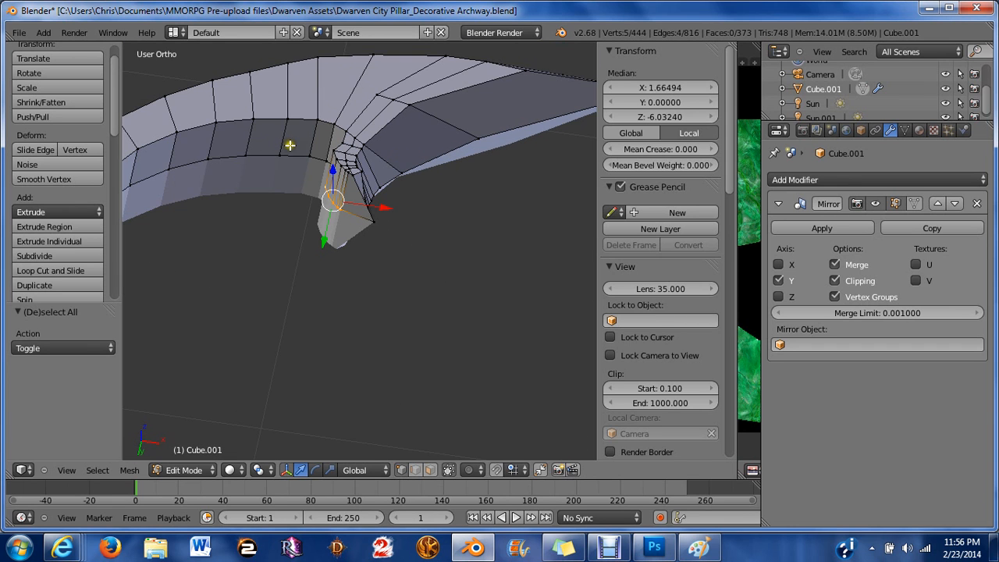
pyautogui.keyDown('shift'); pyautogui.rightClick(305, 150); pyautogui.keyUp('shift')
pyautogui.keyDown('ctrl'); pyautogui.rightClick(224, 162); pyautogui.keyUp('ctrl')
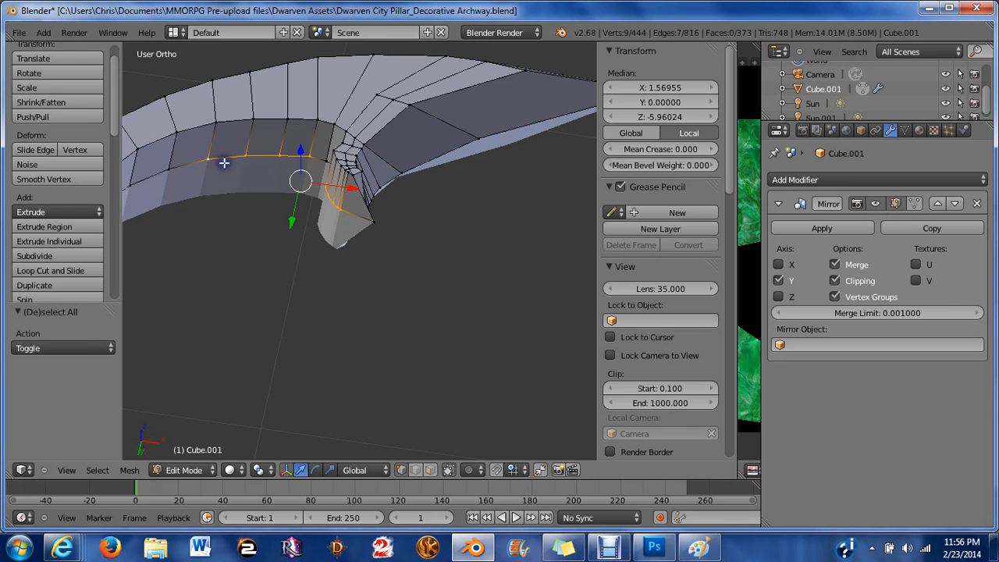
pyautogui.moveTo(224, 163); pyautogui.dragTo(337, 208, button='middle')
pyautogui.keyDown('ctrl'); pyautogui.rightClick(245, 126); pyautogui.keyUp('ctrl')
pyautogui.moveTo(358, 173); pyautogui.dragTo(379, 180)
pyautogui.press('KP_1')
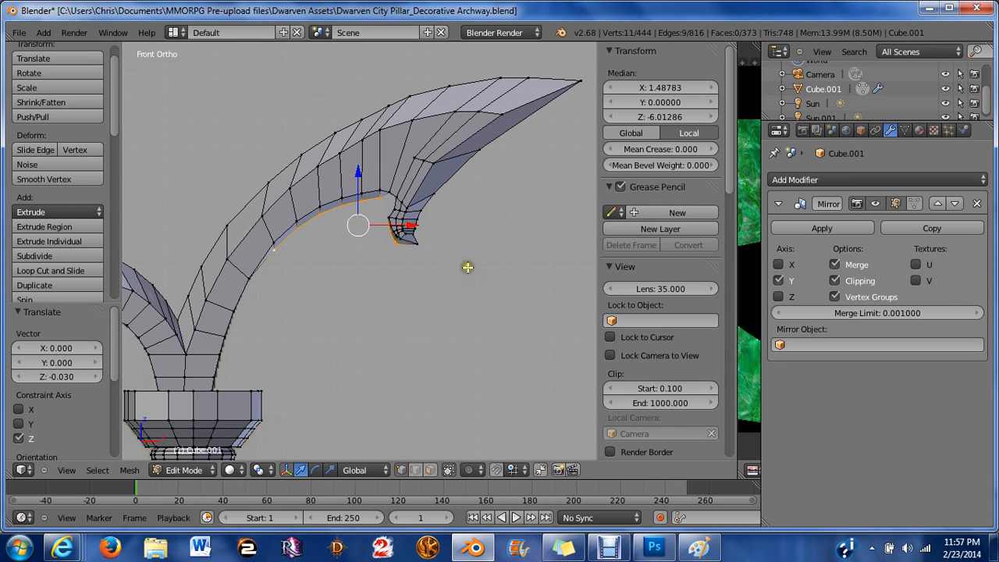
pyautogui.scroll(3, 467, 267)
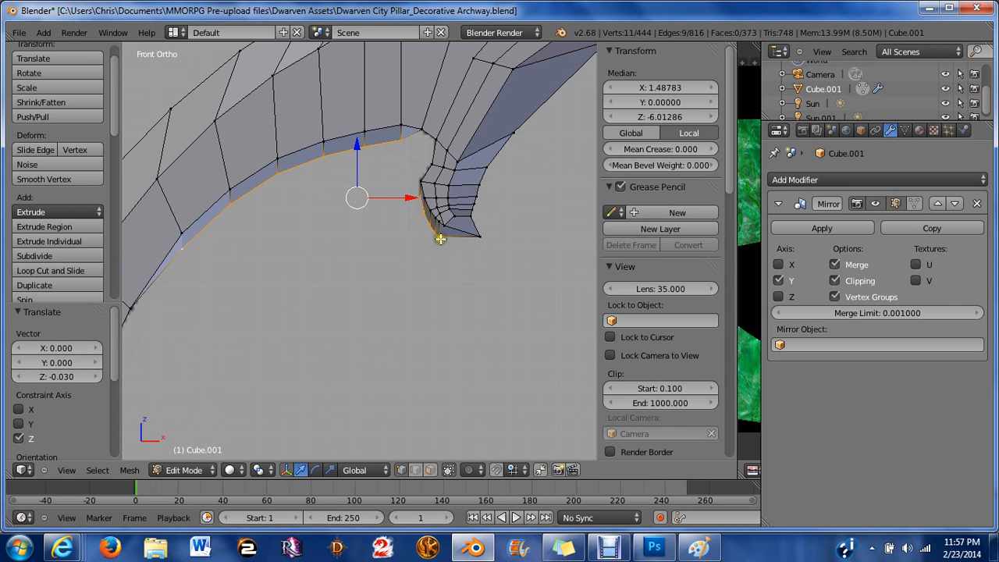
pyautogui.moveTo(411, 198); pyautogui.dragTo(407, 197)
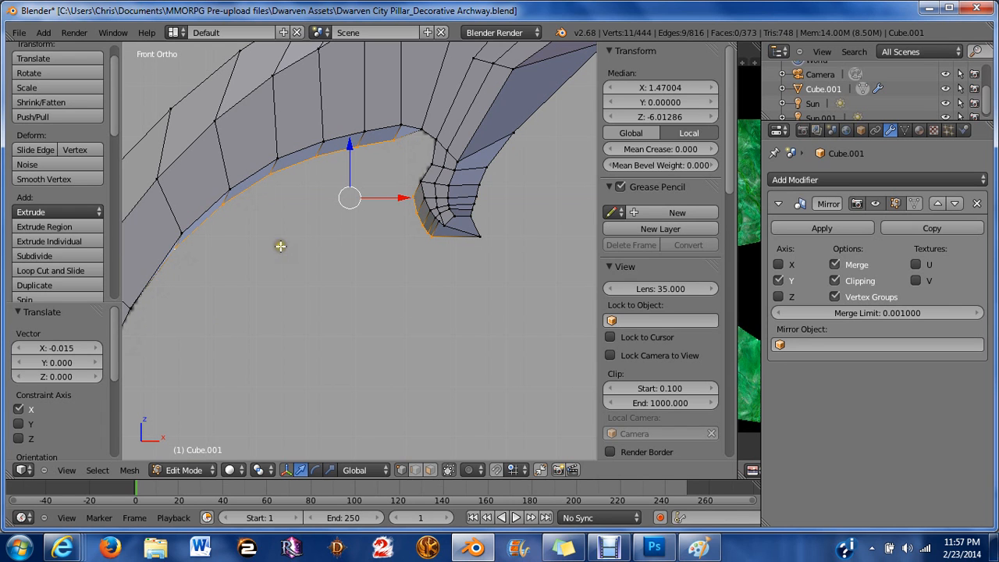
# Deselect the leftmost vertex and scale the remaining selection to about 0.92 along X.
pyautogui.keyDown('shift'); pyautogui.rightClick(179, 250); pyautogui.keyUp('shift')
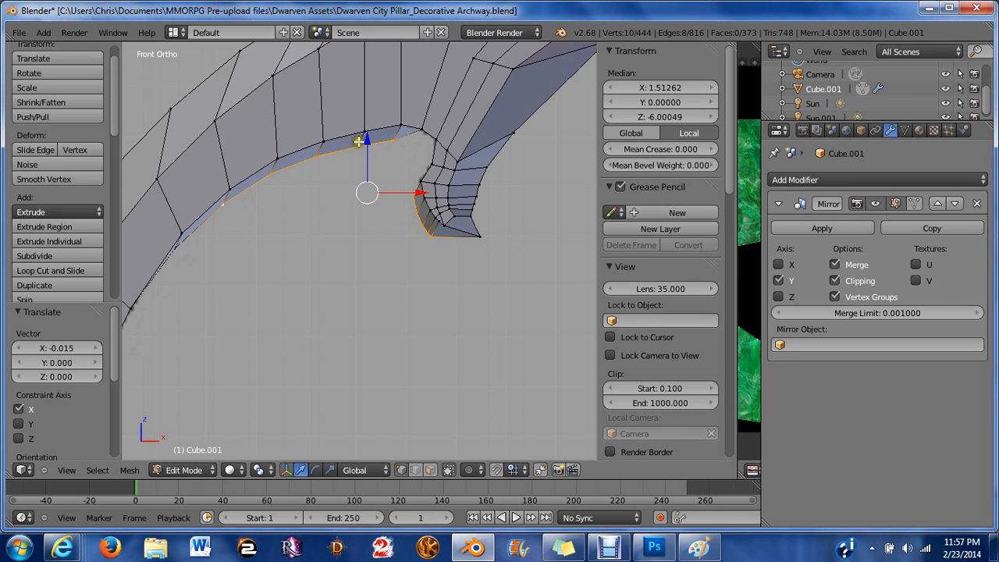
pyautogui.press('s')
pyautogui.press('y')
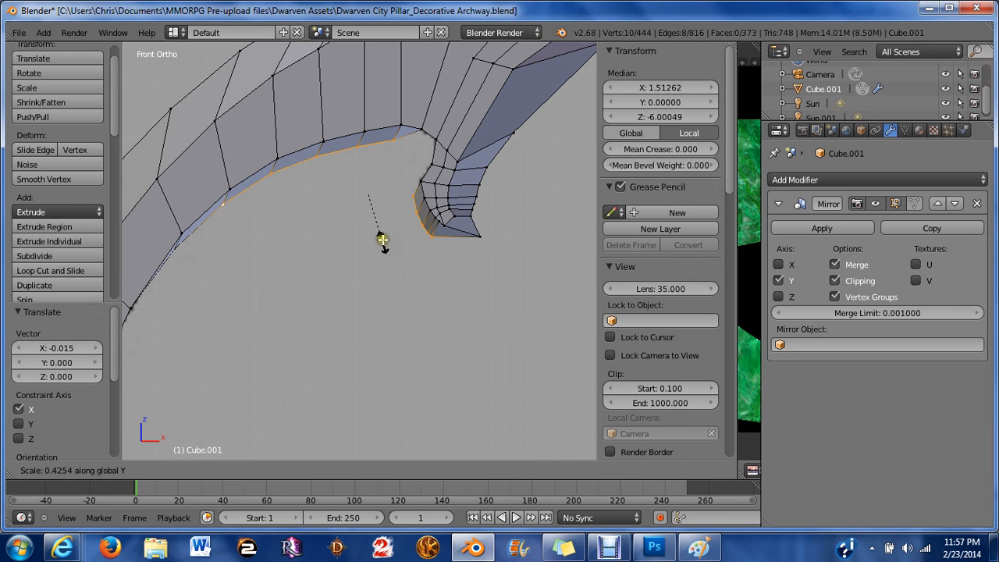
pyautogui.press('Escape')
pyautogui.press('s')
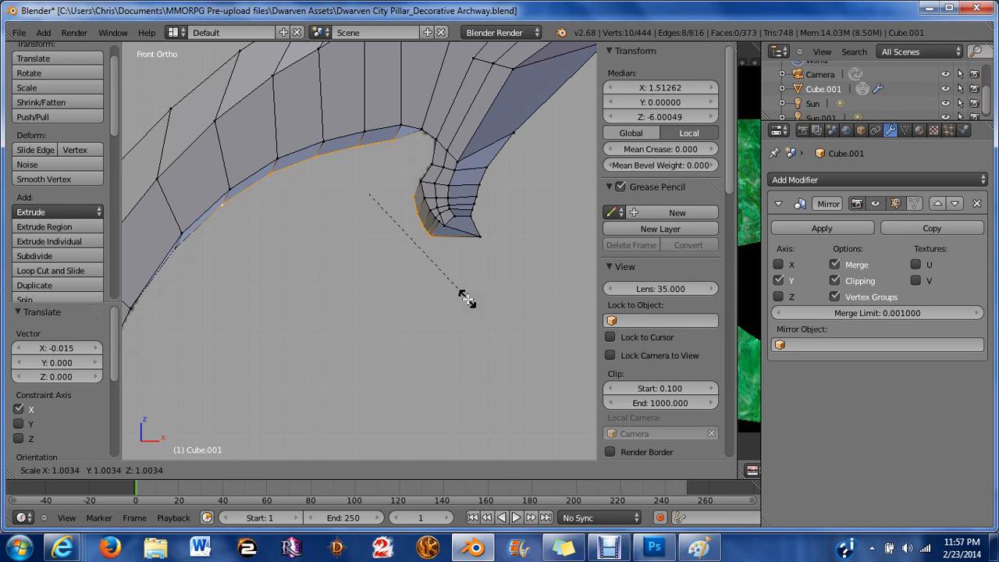
pyautogui.press('x')
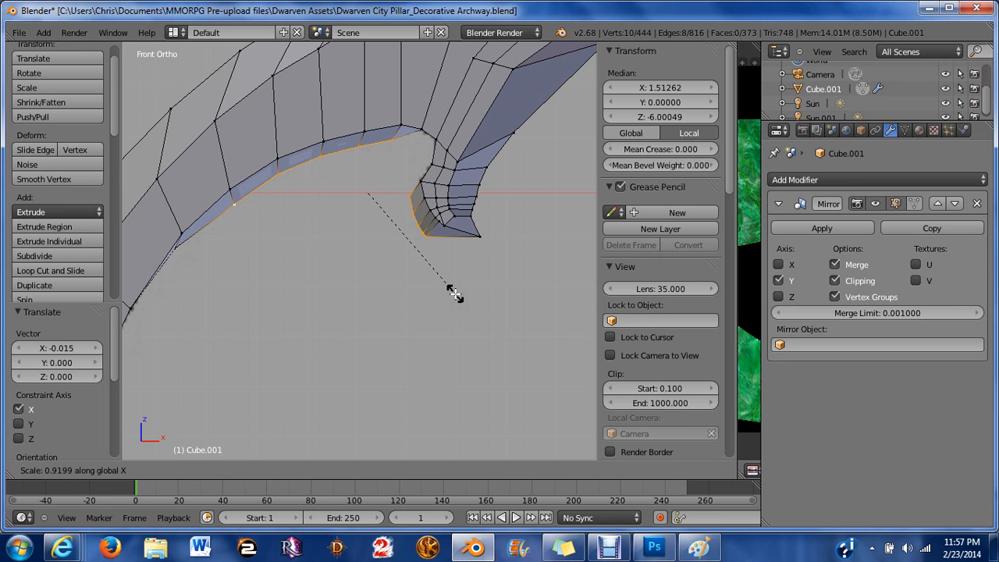
pyautogui.click(454, 294)
# Select three vertices at the top of the hook's inner corner and scale them to 0.886 along Z.
pyautogui.press('a')
pyautogui.moveTo(426, 221); pyautogui.dragTo(468, 233, button='middle')
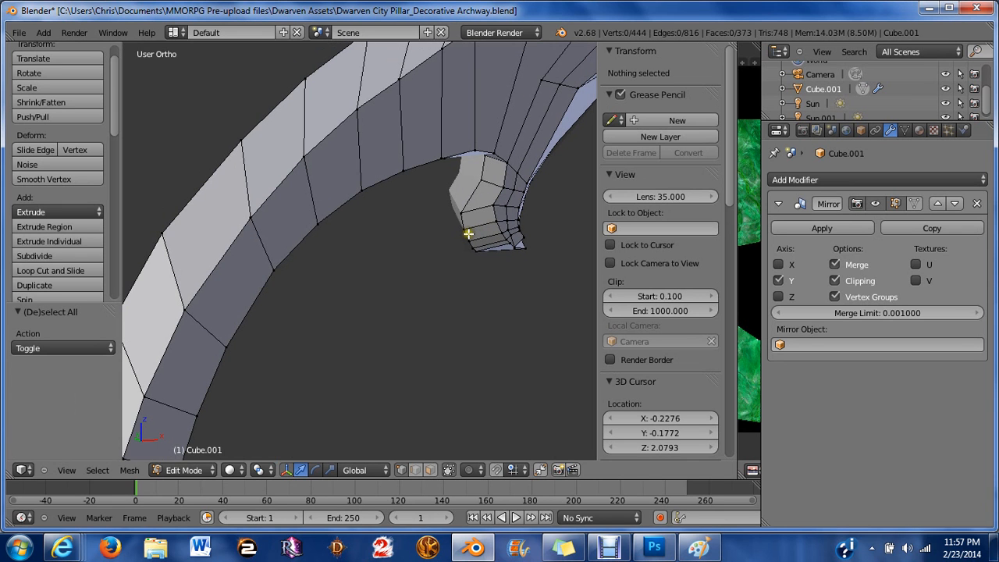
pyautogui.rightClick(476, 173)
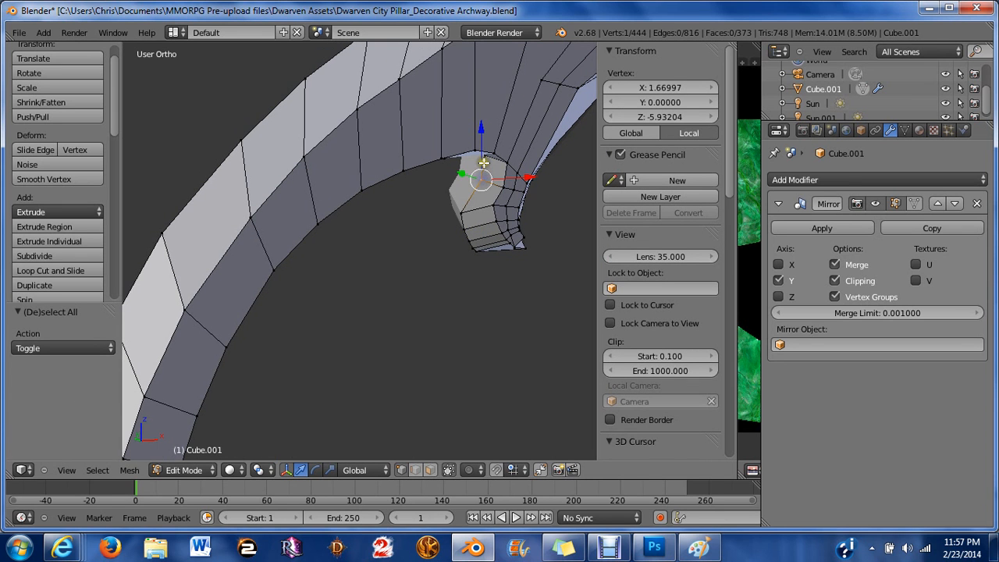
pyautogui.keyDown('shift'); pyautogui.rightClick(483, 164); pyautogui.keyUp('shift')
pyautogui.moveTo(467, 204); pyautogui.dragTo(437, 165, button='middle')
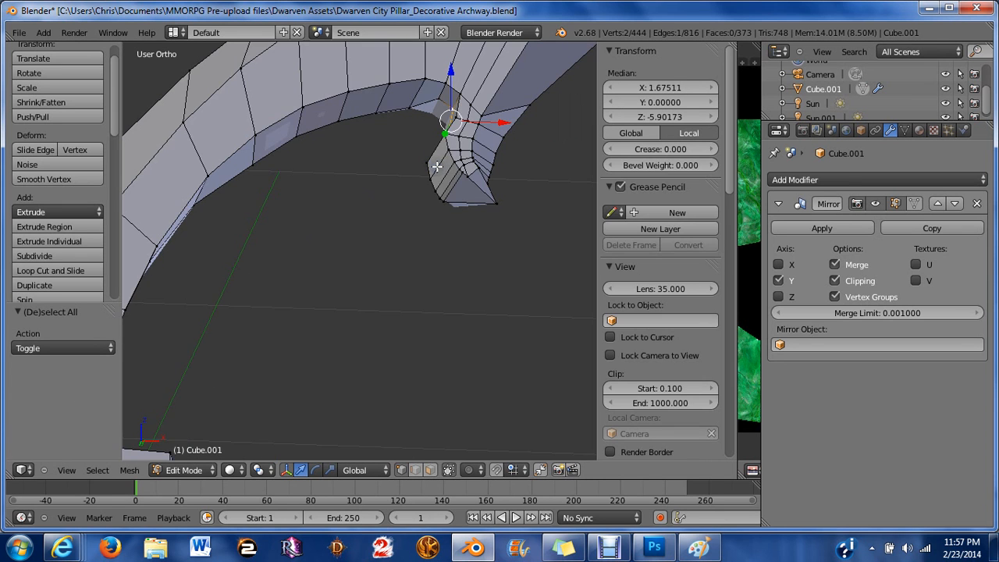
pyautogui.keyDown('shift'); pyautogui.rightClick(441, 98); pyautogui.keyUp('shift')
pyautogui.moveTo(446, 116); pyautogui.dragTo(426, 127, button='middle')
pyautogui.press('s')
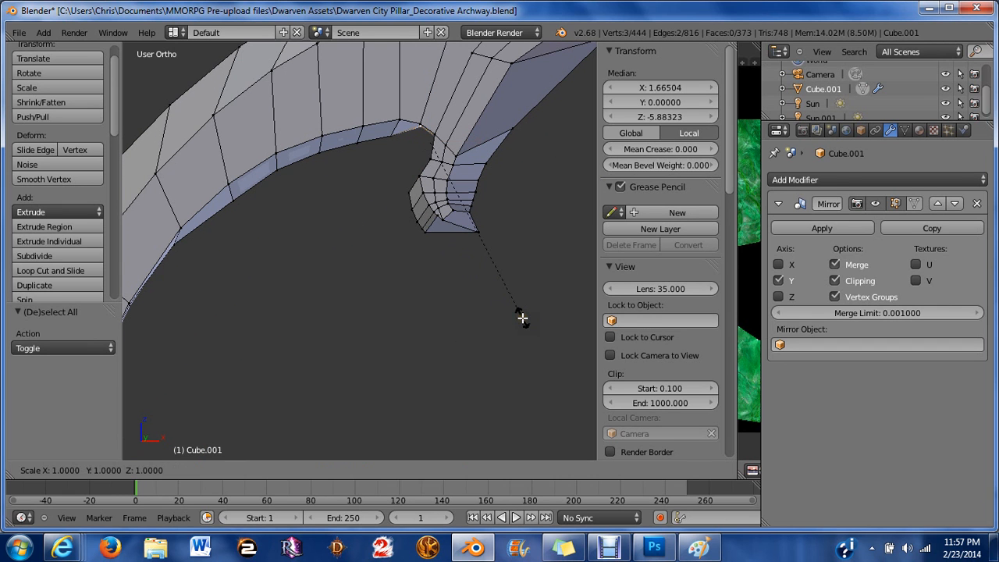
pyautogui.press('z')
pyautogui.click(503, 306)
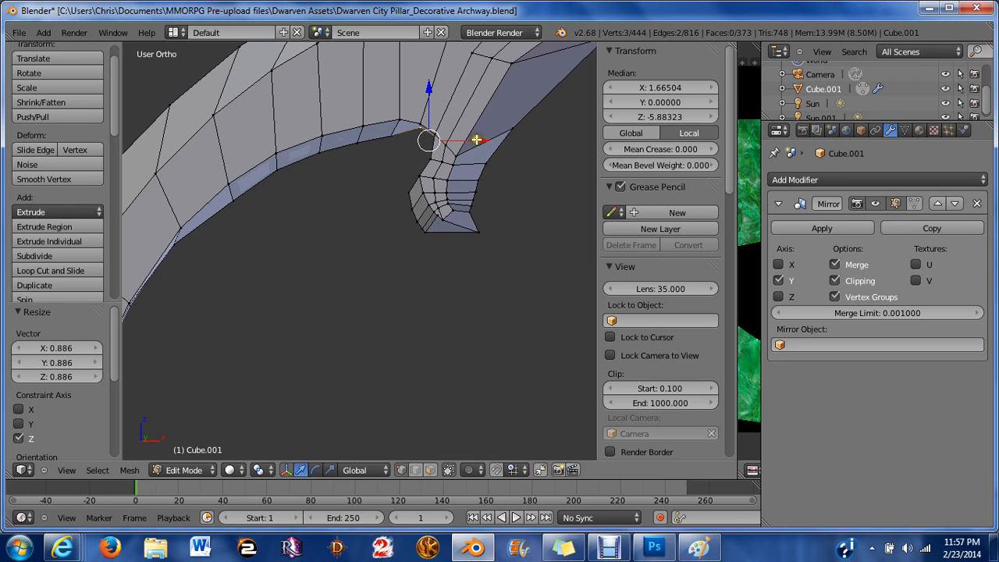
# Move those vertices -0.013 along X and -0.015 along Z.
pyautogui.moveTo(476, 139); pyautogui.dragTo(470, 136)
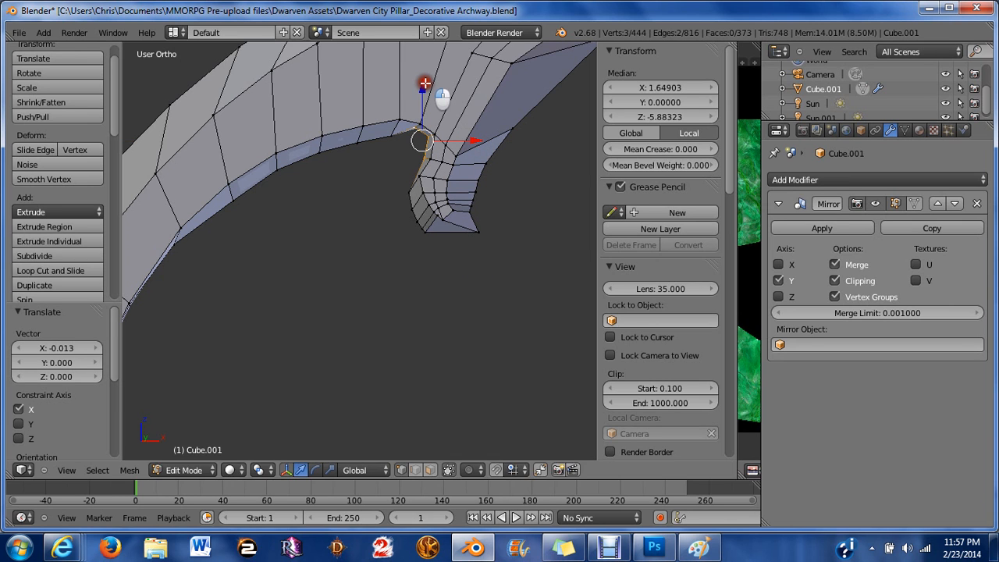
pyautogui.moveTo(430, 85); pyautogui.dragTo(435, 90)
pyautogui.press('KP_1')
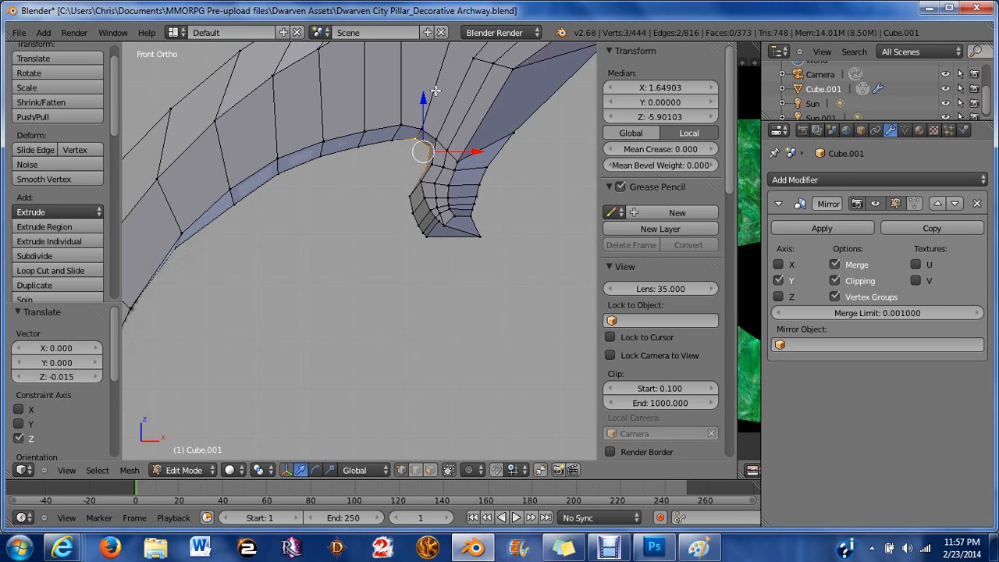
# Scale the selected corner vertices to 0.785 along Z.
pyautogui.scroll(3, 368, 161)
pyautogui.keyDown('shift'); pyautogui.moveTo(453, 128); pyautogui.dragTo(366, 235, button='middle'); pyautogui.keyUp('shift')
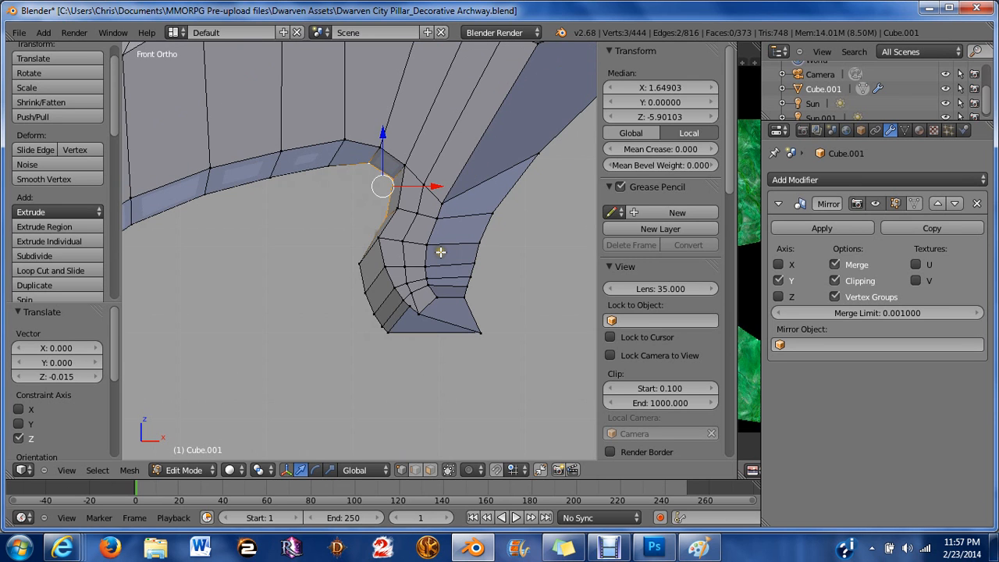
pyautogui.press('s')
pyautogui.press('z')
pyautogui.click(420, 244)
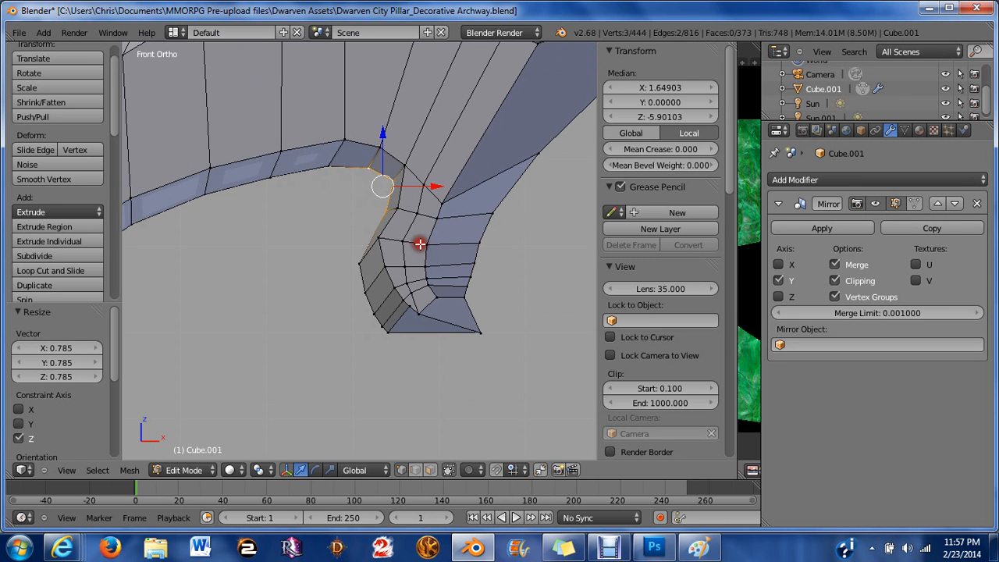
# Move the corner vertices about -0.017 along X and deselect everything.
pyautogui.press('g')
pyautogui.press('x')
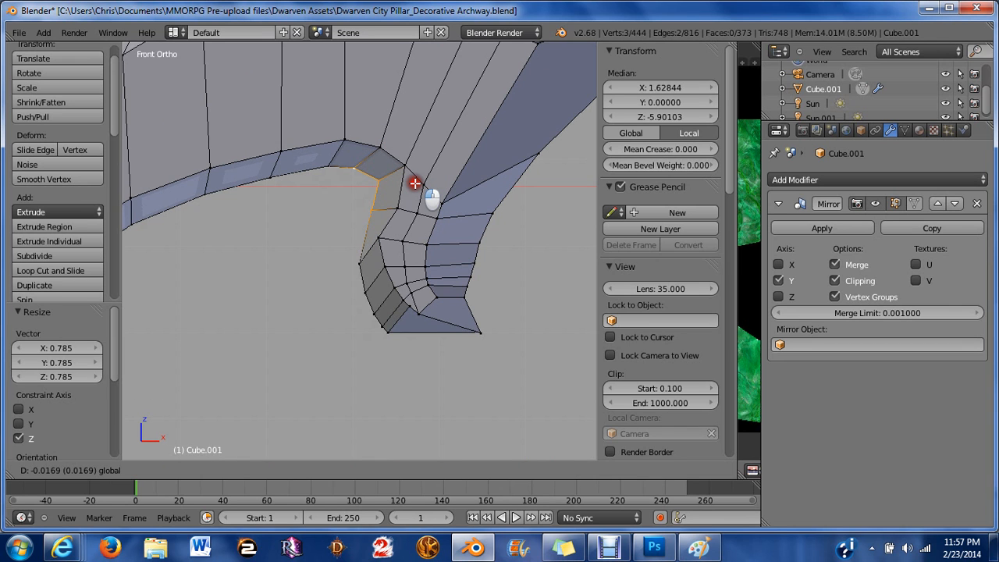
pyautogui.click(415, 183)
pyautogui.press('a')
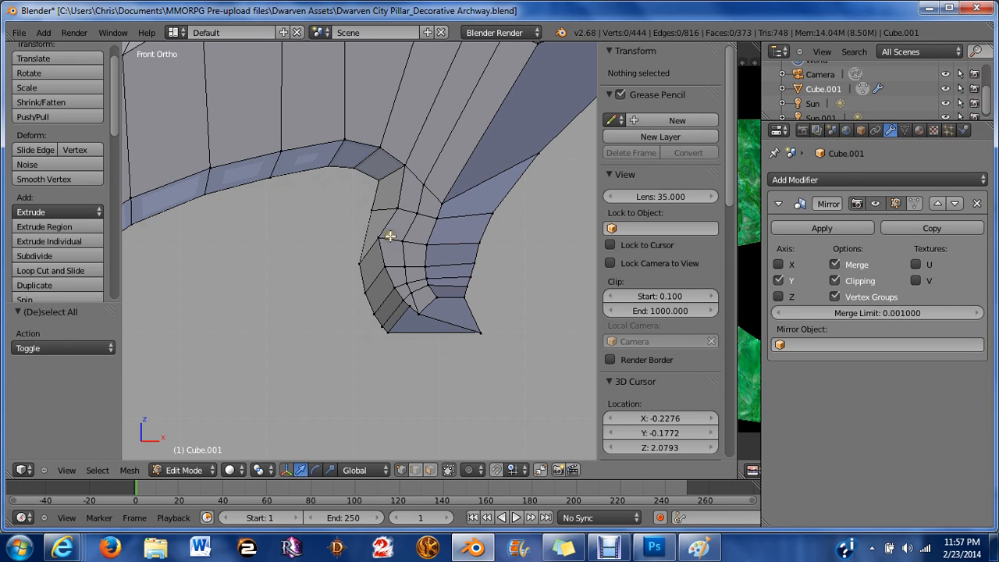
# Select a vertex on the hook's inner edge and move it about 0.005 down along Z.
pyautogui.click(391, 236)
pyautogui.rightClick(379, 233)
pyautogui.press('g')
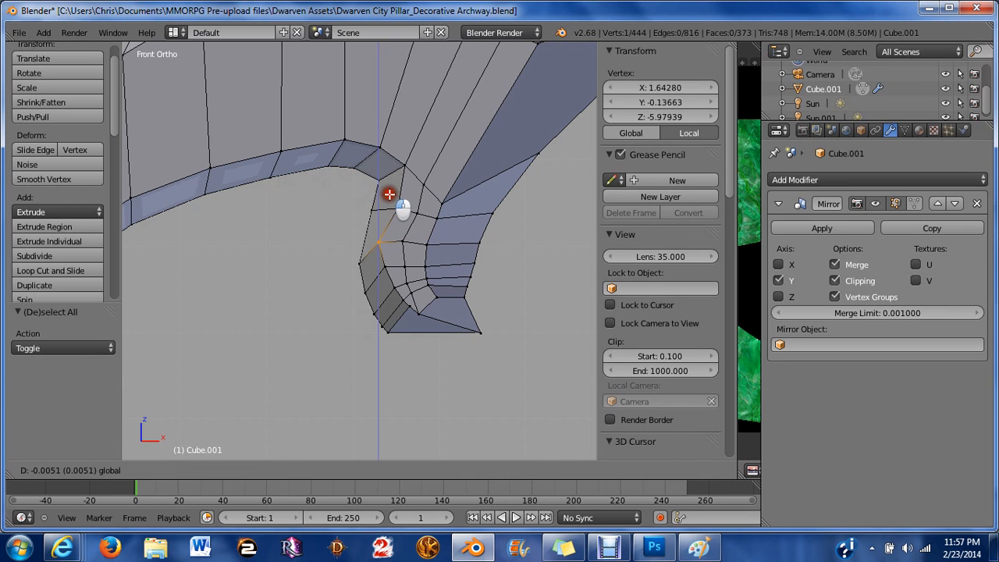
pyautogui.click(393, 196)
pyautogui.press('a')
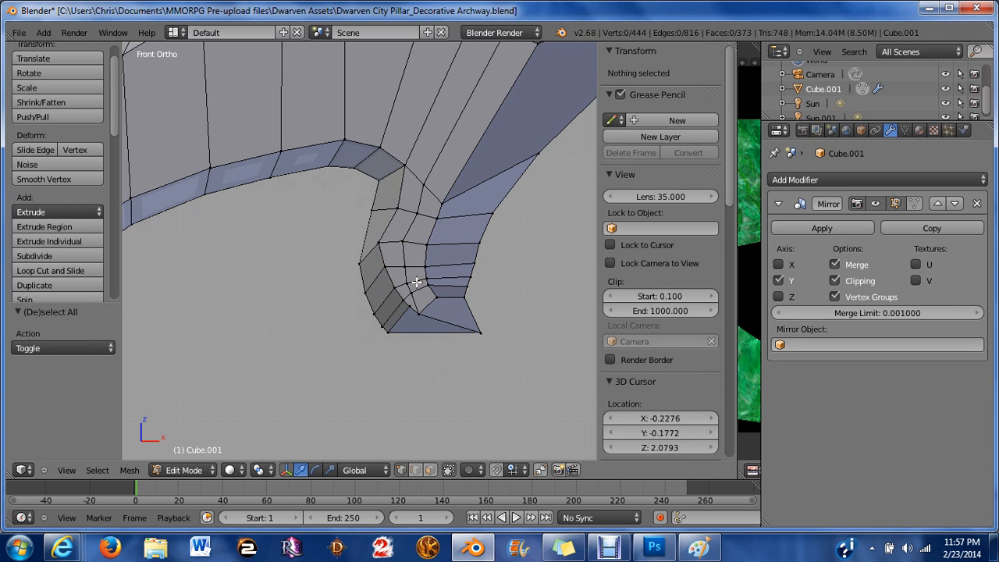
# Move a vertex on the hook's inner corner 0.015 up along Z.
pyautogui.rightClick(417, 282)
pyautogui.press('g')
pyautogui.press('z')
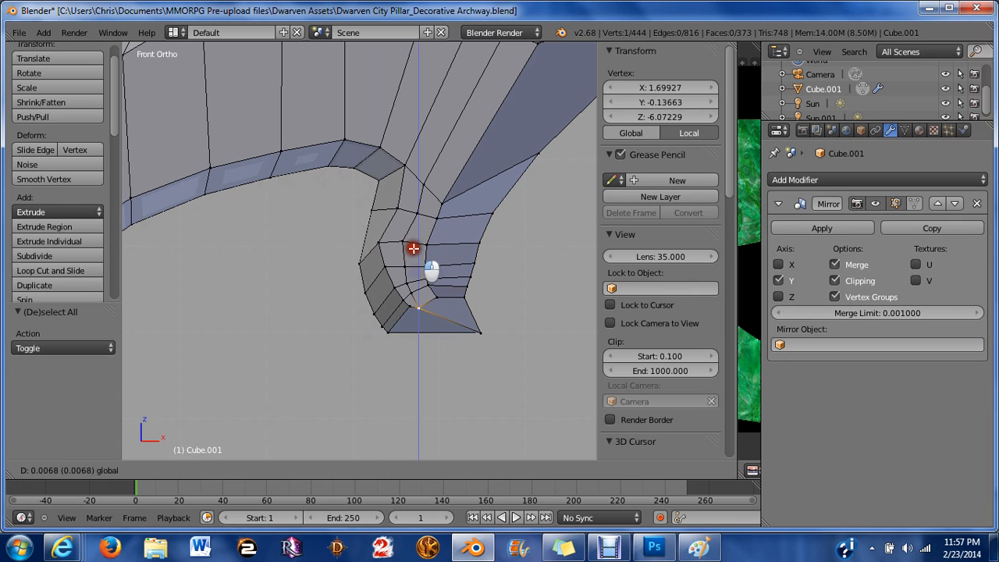
pyautogui.click(430, 270)
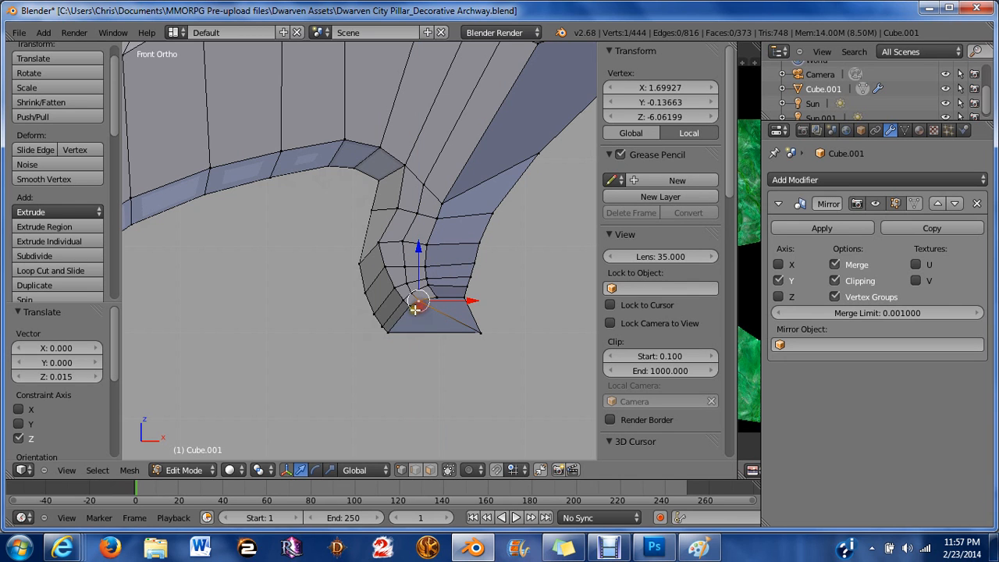
# Select a lower vertex of the hook's inner corner and move it -0.007 along Z.
pyautogui.rightClick(415, 310)
pyautogui.moveTo(409, 258); pyautogui.dragTo(422, 264)
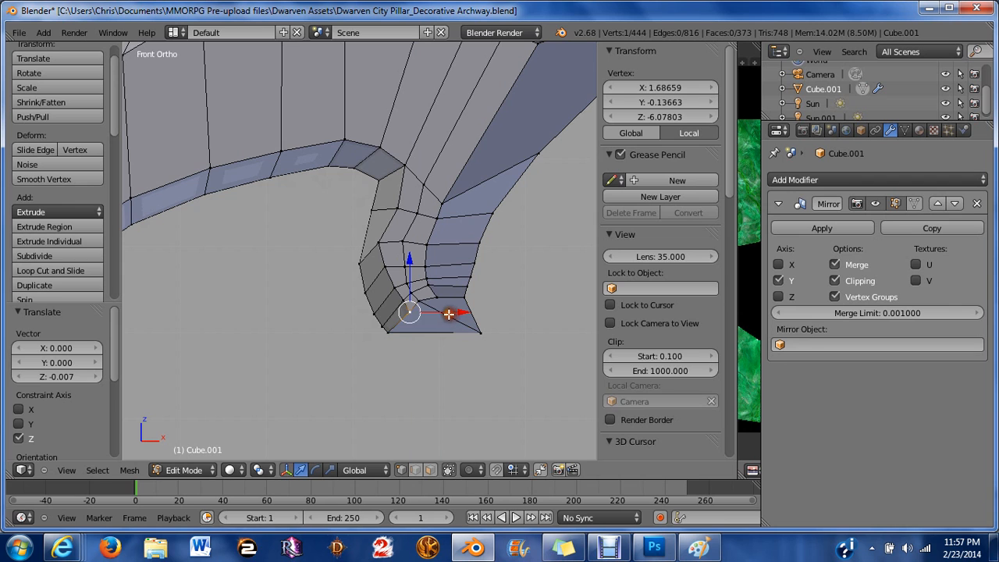
# Select three vertices on the hook's outer edge, move them -0.008 along X and rotate them about 5.2°.
pyautogui.keyDown('shift'); pyautogui.rightClick(407, 298); pyautogui.keyUp('shift')
pyautogui.keyDown('shift'); pyautogui.rightClick(389, 289); pyautogui.keyUp('shift')
pyautogui.keyDown('shift'); pyautogui.rightClick(385, 268); pyautogui.keyUp('shift')
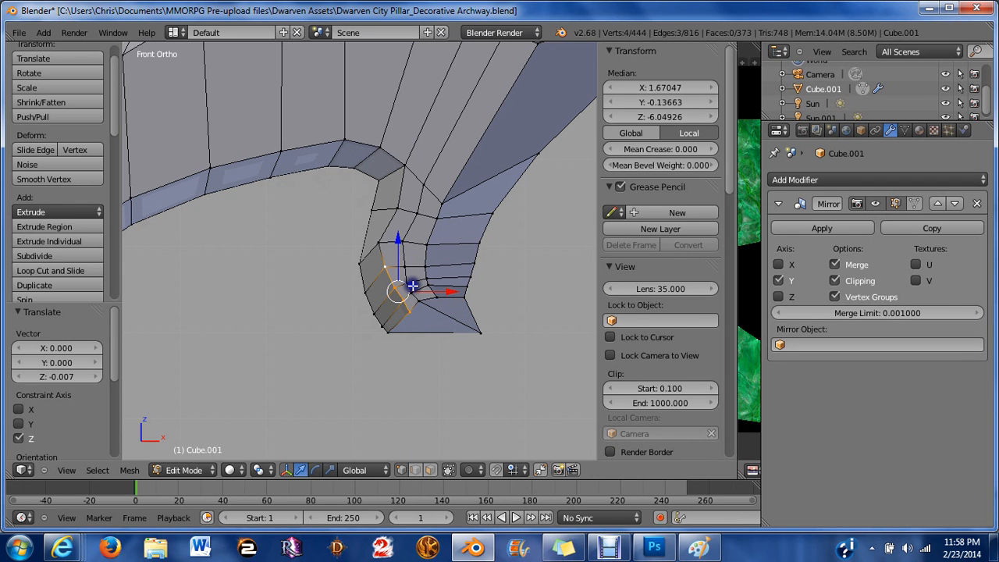
pyautogui.moveTo(443, 293); pyautogui.dragTo(436, 291)
pyautogui.press('r')
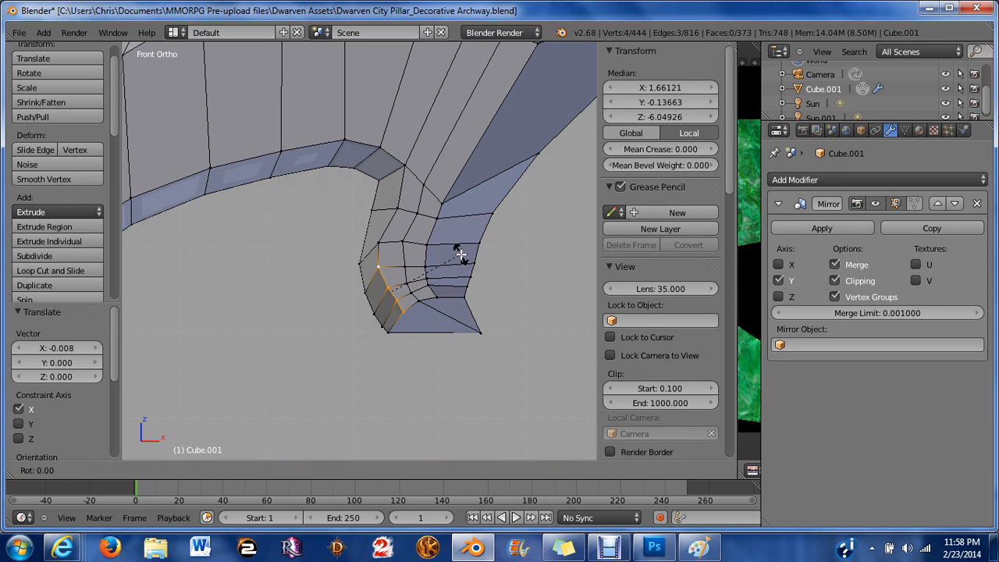
pyautogui.click(469, 255)
pyautogui.press('w')
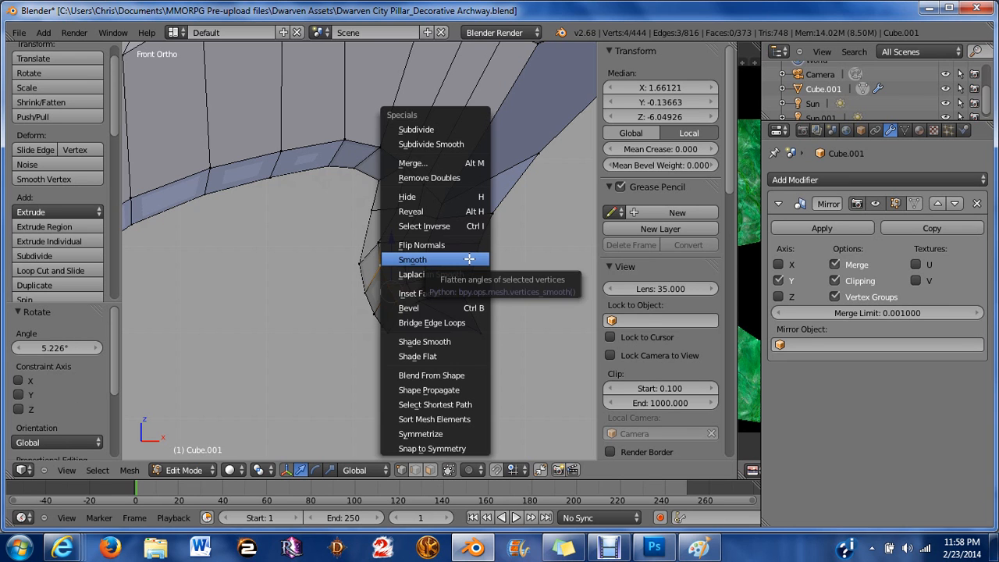
pyautogui.click(469, 259)
pyautogui.press('a')
pyautogui.scroll(2, 421, 302)
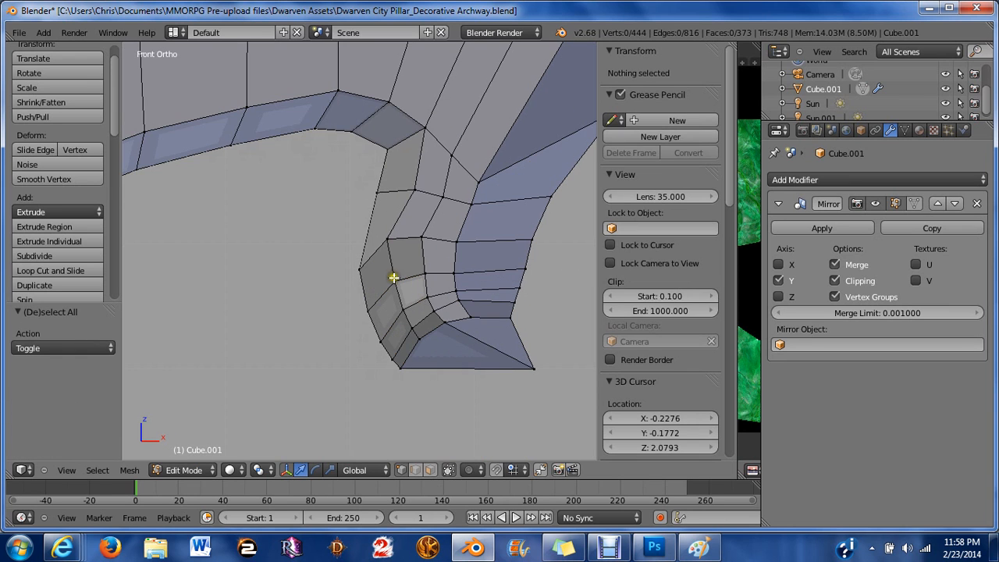
pyautogui.hotkey('ctrl', 'z')
pyautogui.hotkey('ctrl', 'z')
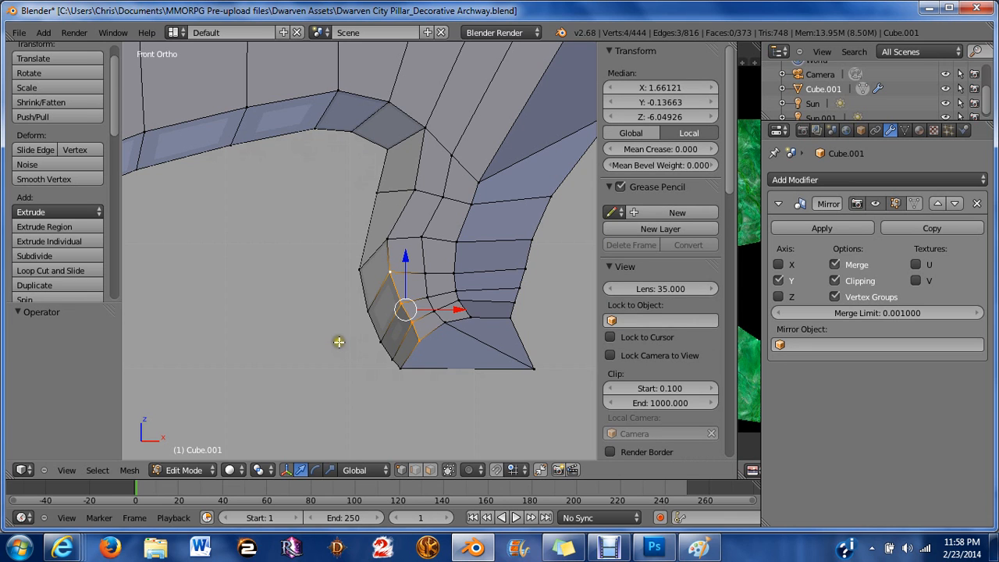
# Smooth the selected hook vertices 6 times on the X and Y axes only.
pyautogui.press('w')
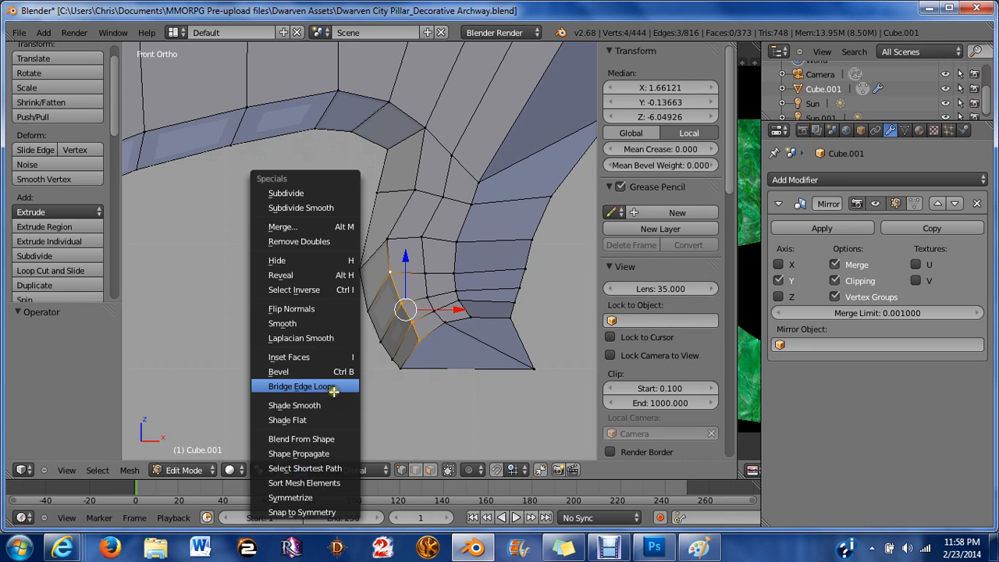
pyautogui.click(299, 322)
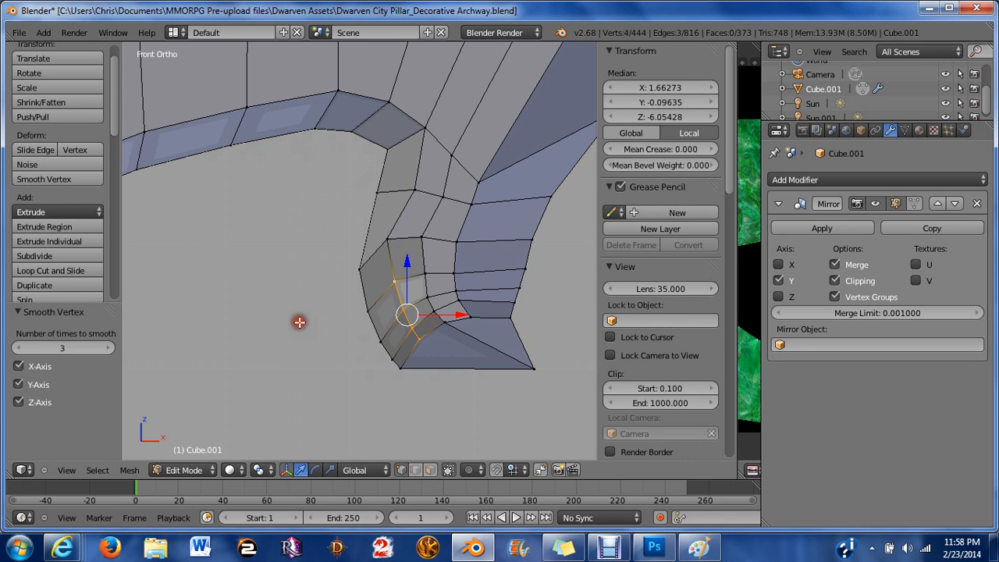
pyautogui.click(28, 406)
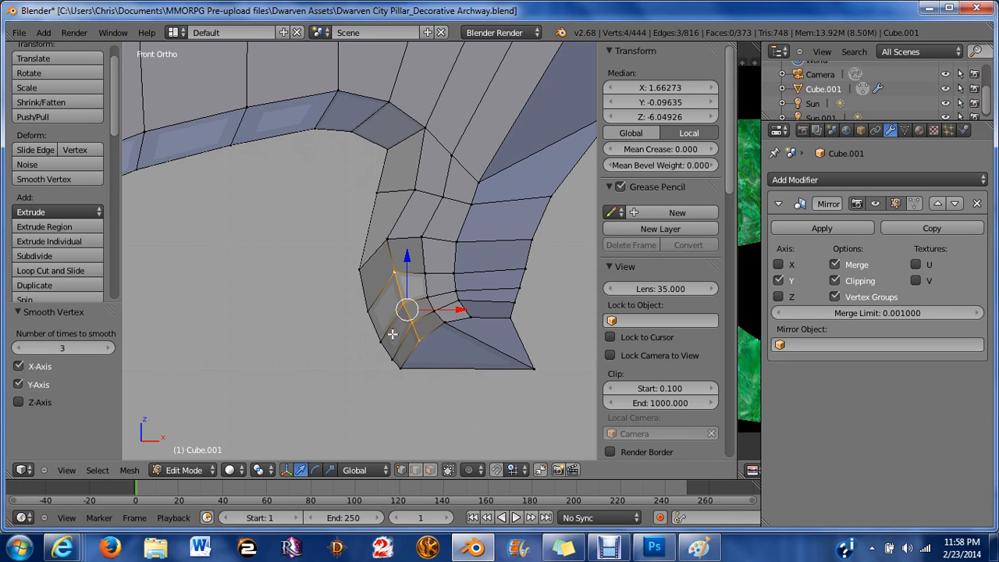
pyautogui.click(110, 348)
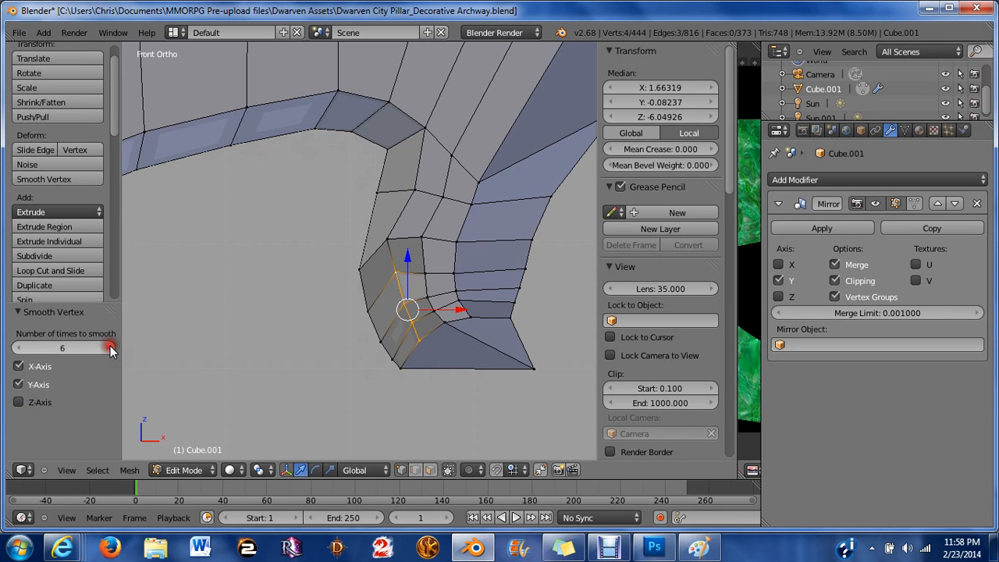
# Move a vertex on the hook's upper inner edge slightly down along Z, then undo the move.
pyautogui.press('a')
pyautogui.rightClick(386, 241)
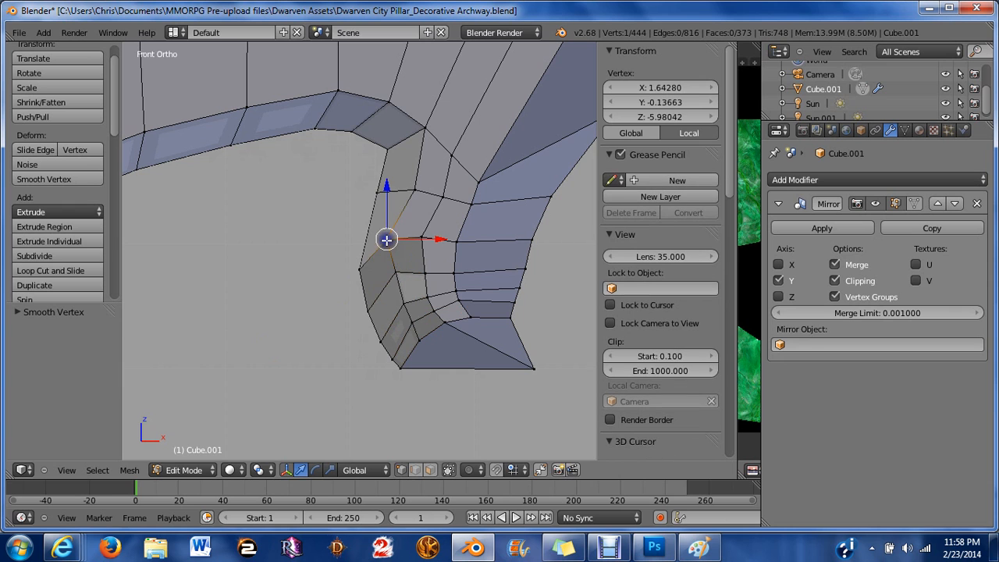
pyautogui.press('g')
pyautogui.press('z')
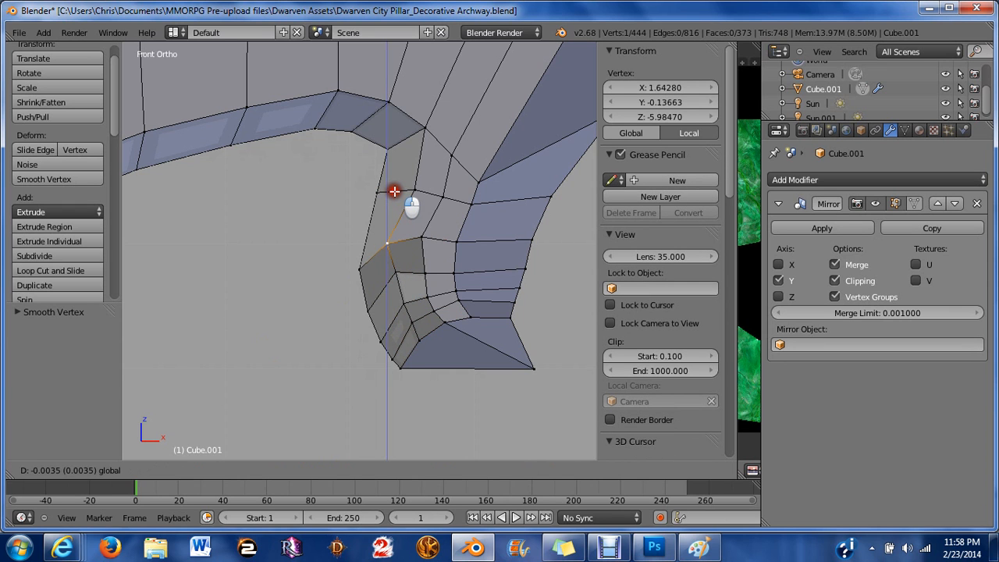
pyautogui.click(392, 190)
pyautogui.press('a')
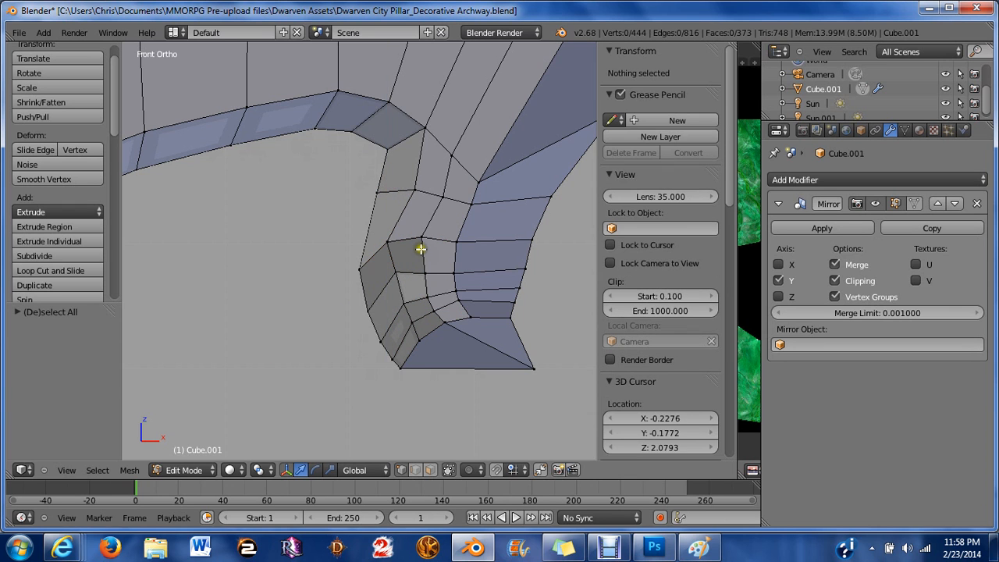
pyautogui.moveTo(420, 248); pyautogui.dragTo(344, 280, button='middle')
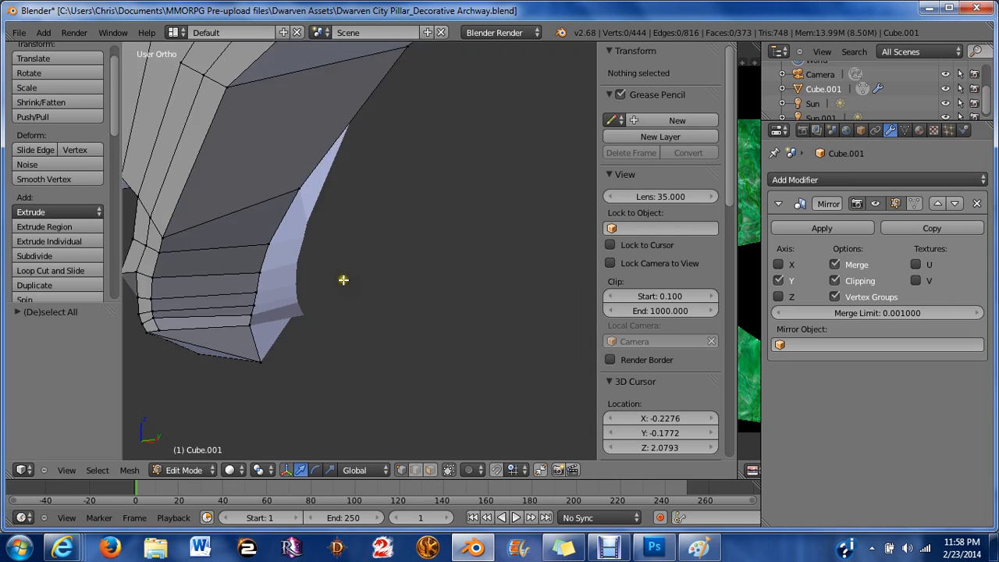
pyautogui.scroll(-3, 344, 279)
pyautogui.hotkey('ctrl', 'z')
pyautogui.hotkey('ctrl', 'z')
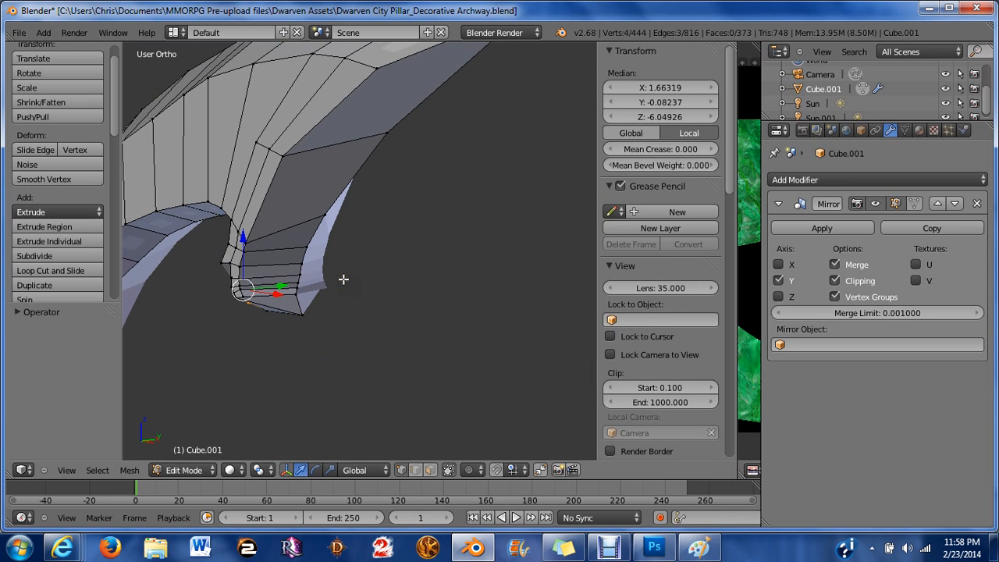
# Move the smoothed hook vertices about -0.04 along Y.
pyautogui.moveTo(230, 268); pyautogui.dragTo(401, 221, button='middle')
pyautogui.moveTo(515, 259)
pyautogui.mouseDown()
pyautogui.moveTo(522, 265)
pyautogui.moveTo(509, 263)
pyautogui.mouseUp()
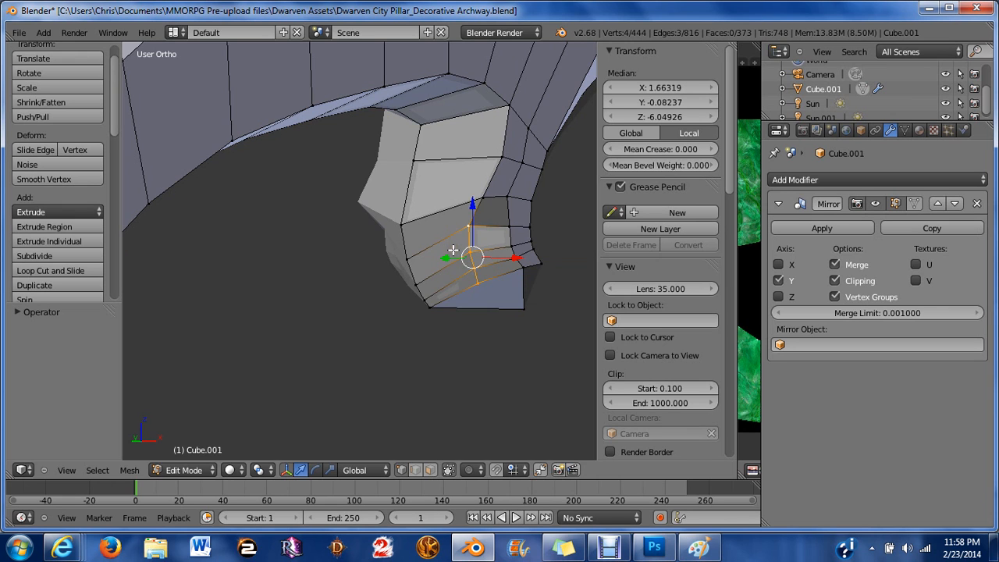
pyautogui.moveTo(446, 258); pyautogui.dragTo(467, 268)
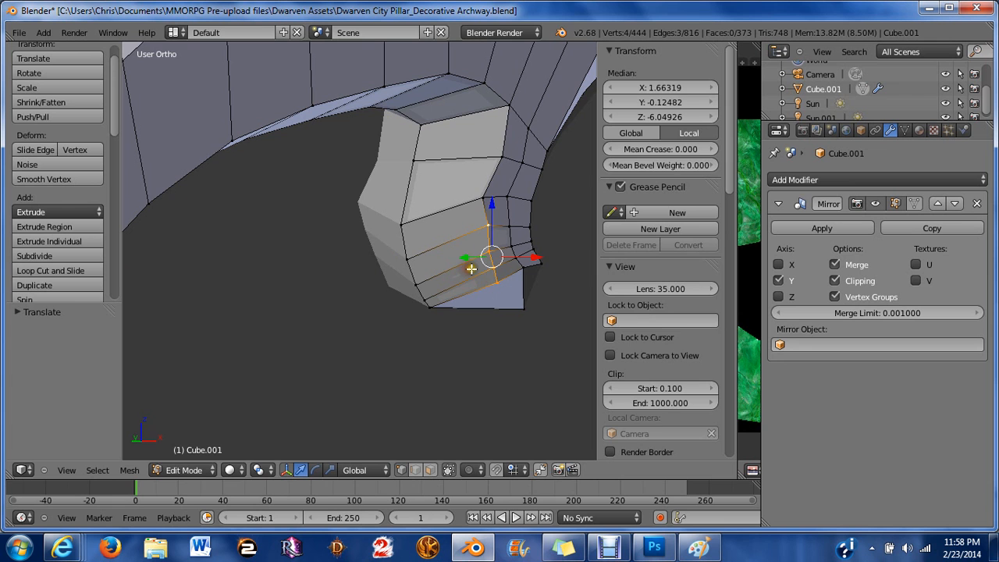
# Select six vertices along the arch's inner edge and move them about 0.056 along X.
pyautogui.rightClick(475, 206)
pyautogui.press('a')
pyautogui.moveTo(476, 206); pyautogui.dragTo(430, 203, button='middle')
pyautogui.scroll(-6, 421, 202)
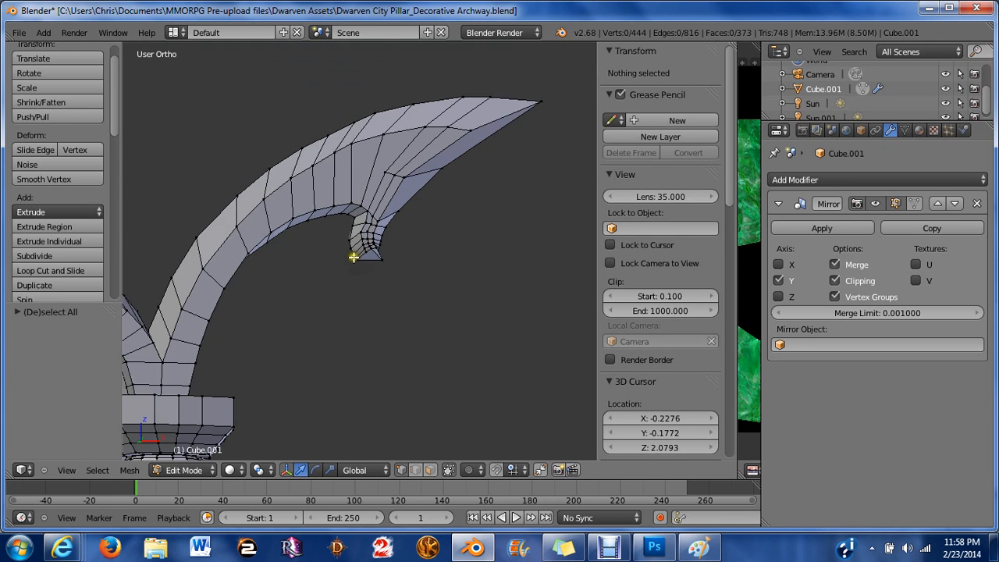
pyautogui.keyDown('shift'); pyautogui.moveTo(352, 257); pyautogui.dragTo(307, 137, button='middle'); pyautogui.keyUp('shift')
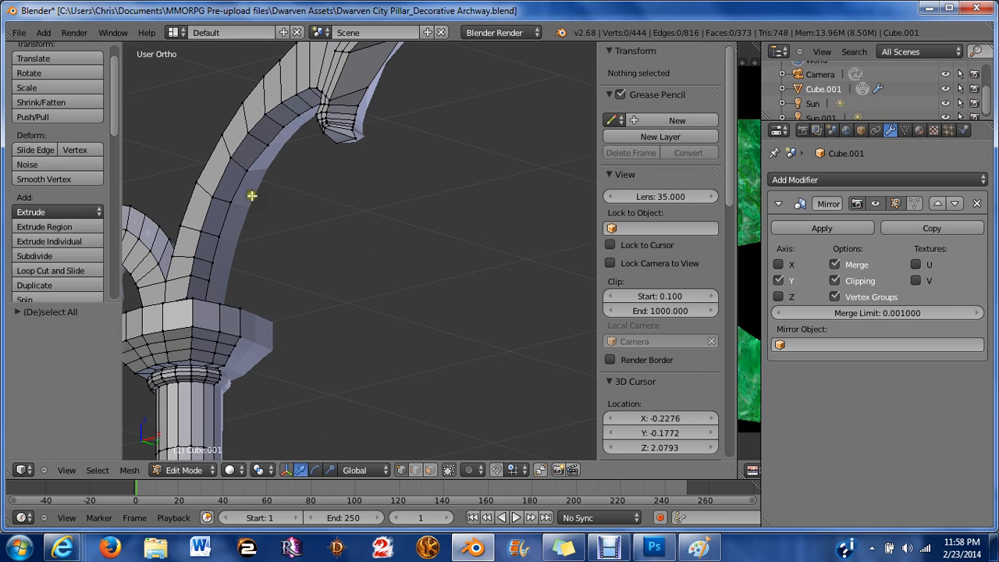
pyautogui.rightClick(234, 200)
pyautogui.keyDown('shift'); pyautogui.rightClick(219, 232); pyautogui.keyUp('shift')
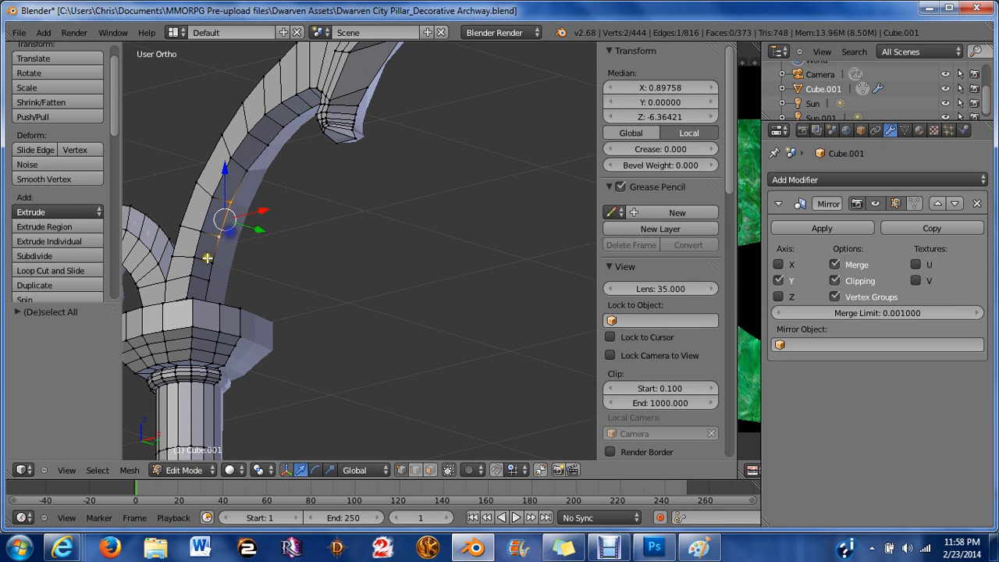
pyautogui.keyDown('shift'); pyautogui.rightClick(208, 261); pyautogui.keyUp('shift')
pyautogui.keyDown('shift'); pyautogui.rightClick(205, 275); pyautogui.keyUp('shift')
pyautogui.moveTo(205, 275); pyautogui.dragTo(225, 322, button='middle')
pyautogui.keyDown('shift'); pyautogui.rightClick(205, 293); pyautogui.keyUp('shift')
pyautogui.keyDown('shift'); pyautogui.rightClick(201, 285); pyautogui.keyUp('shift')
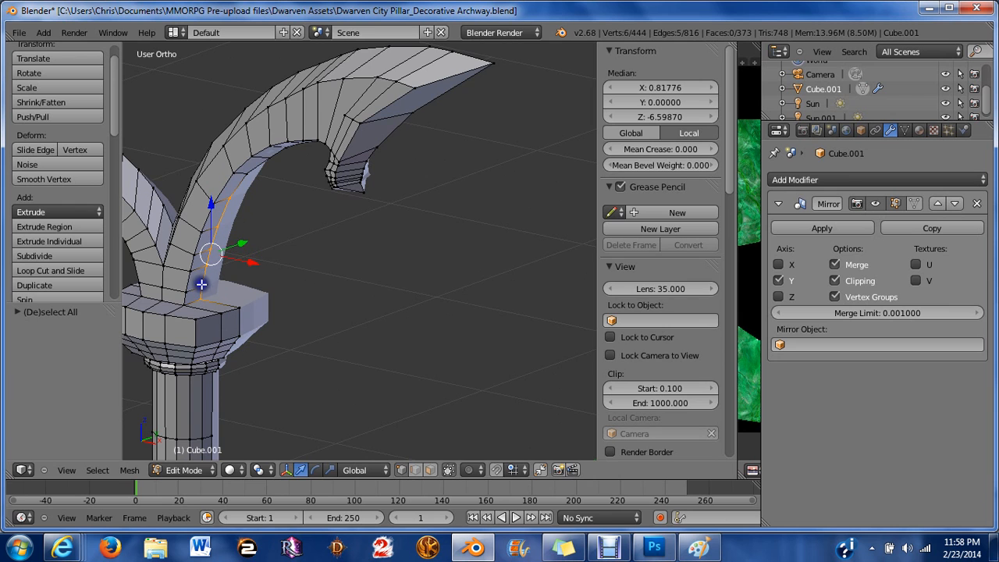
pyautogui.moveTo(202, 285); pyautogui.dragTo(247, 259, button='middle')
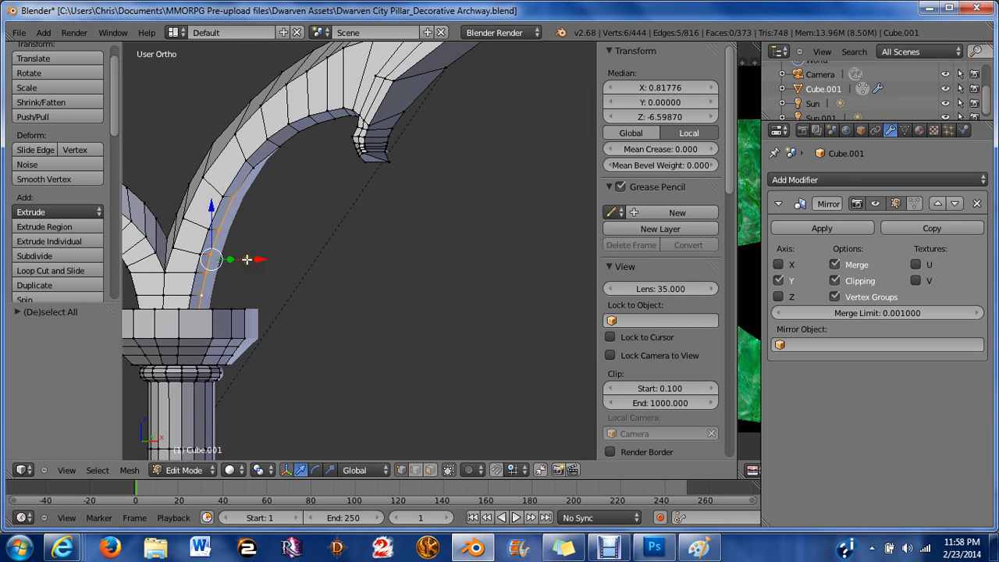
pyautogui.moveTo(265, 256); pyautogui.dragTo(276, 260)
pyautogui.scroll(3, 350, 196)
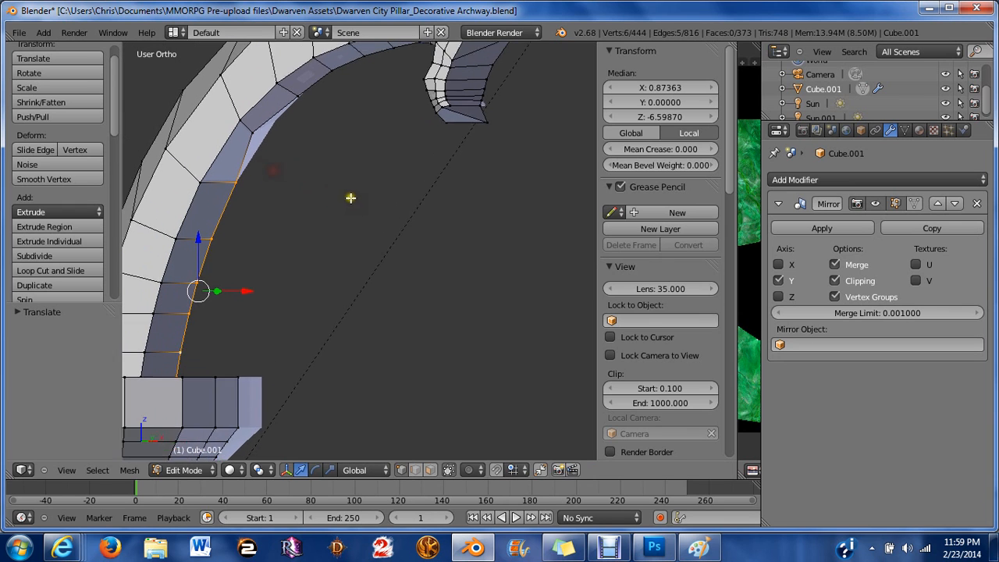
# Move a single vertex on the arch's inner edge about -0.014 along X.
pyautogui.rightClick(265, 189)
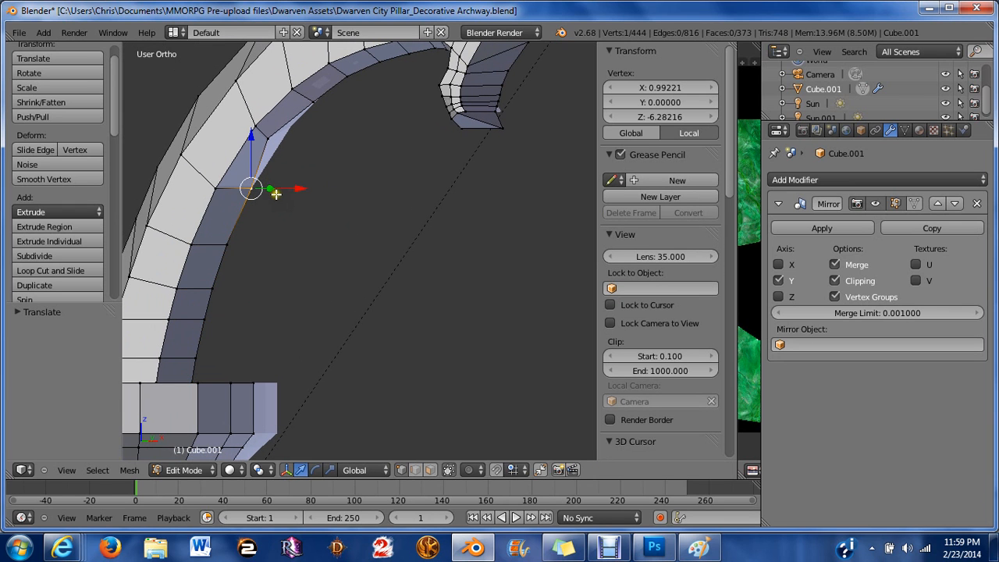
pyautogui.moveTo(296, 192); pyautogui.dragTo(293, 194)
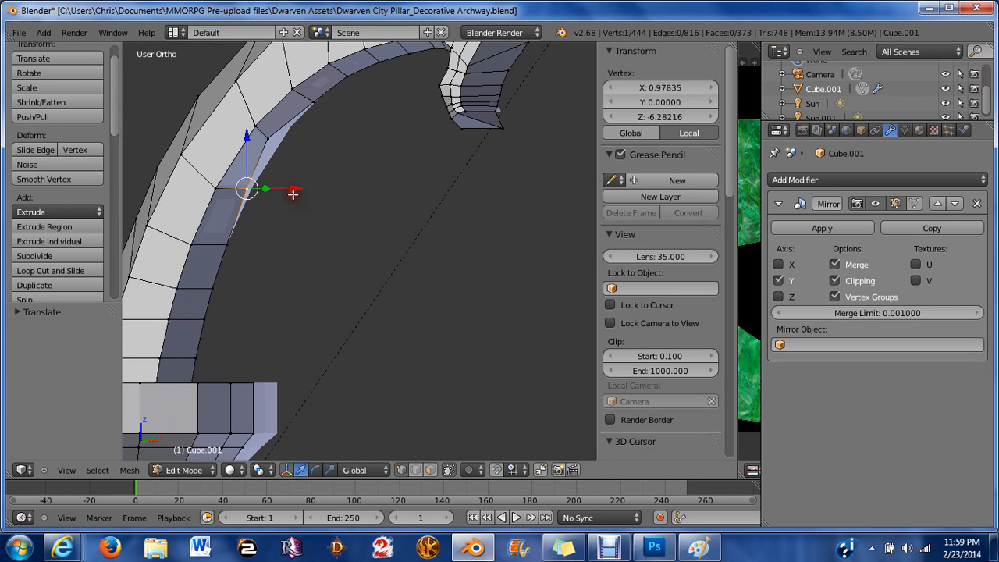
pyautogui.press('KP_1')
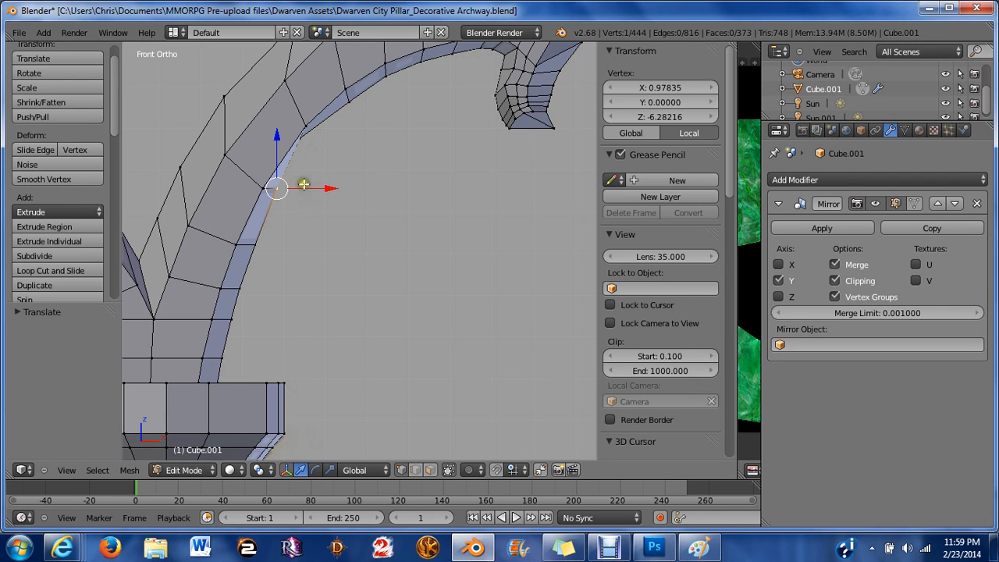
# In wireframe view, move a higher vertex on the arch's inner edge slightly along X and deselect everything.
pyautogui.press('z')
pyautogui.rightClick(307, 153)
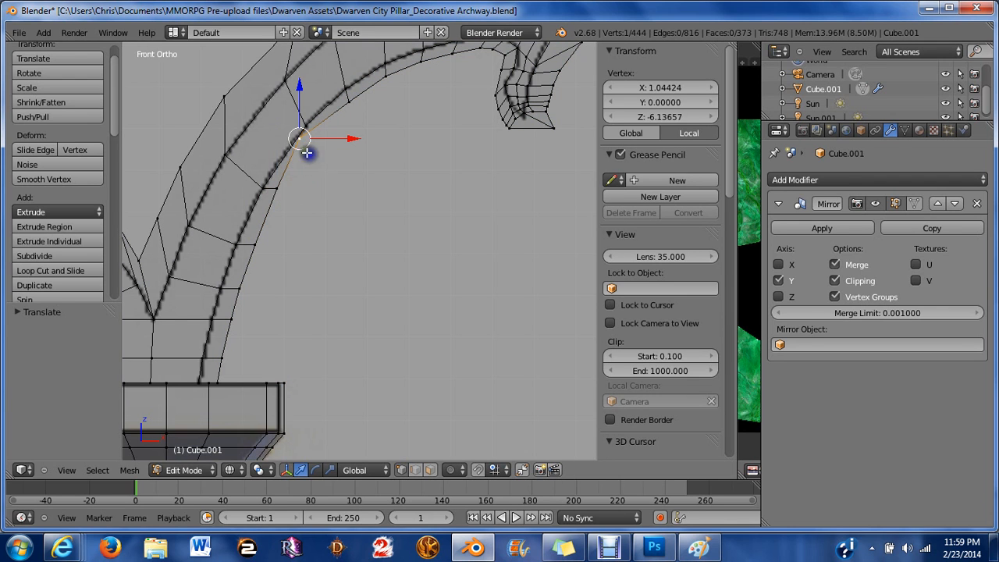
pyautogui.moveTo(353, 135); pyautogui.dragTo(366, 139)
pyautogui.press('a')
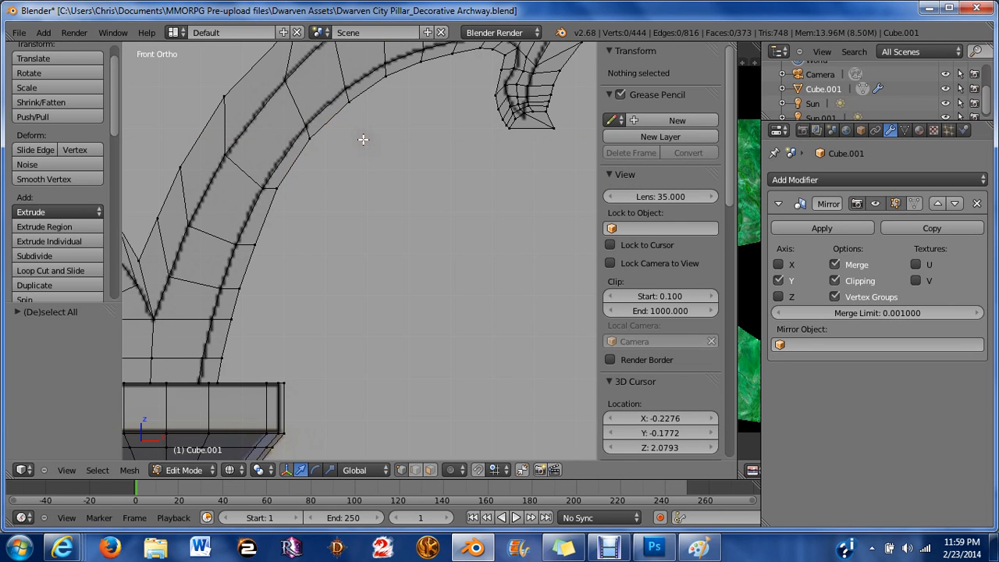
# Switch to solid shading and face select mode, then circle-select the front faces along the right arch's band.
pyautogui.press('z')
pyautogui.scroll(-4, 363, 139)
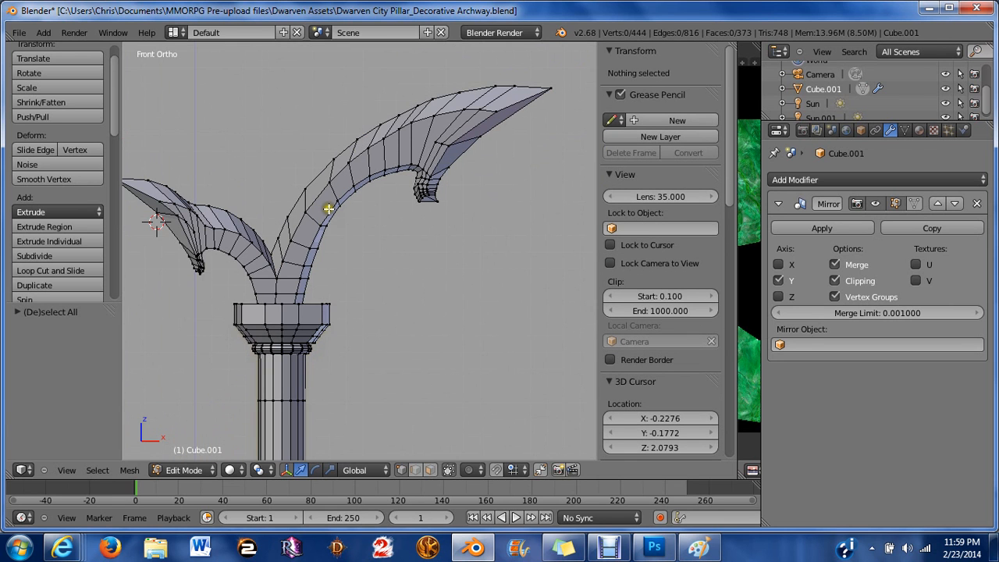
pyautogui.keyDown('shift'); pyautogui.moveTo(328, 209); pyautogui.dragTo(333, 253, button='middle'); pyautogui.keyUp('shift')
pyautogui.scroll(1, 398, 256)
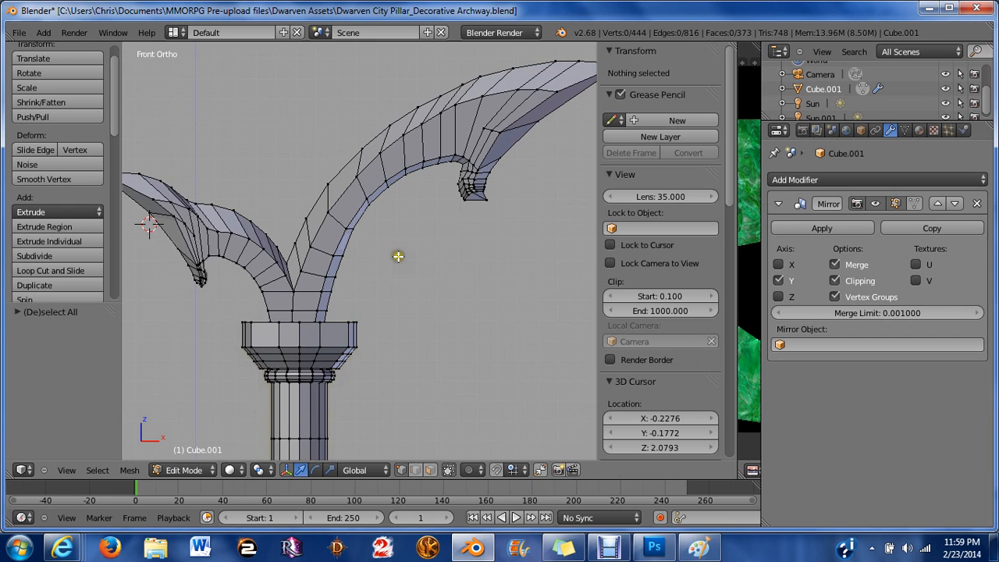
pyautogui.scroll(2, 398, 256)
pyautogui.keyDown('shift'); pyautogui.moveTo(448, 213); pyautogui.dragTo(350, 285, button='middle'); pyautogui.keyUp('shift')
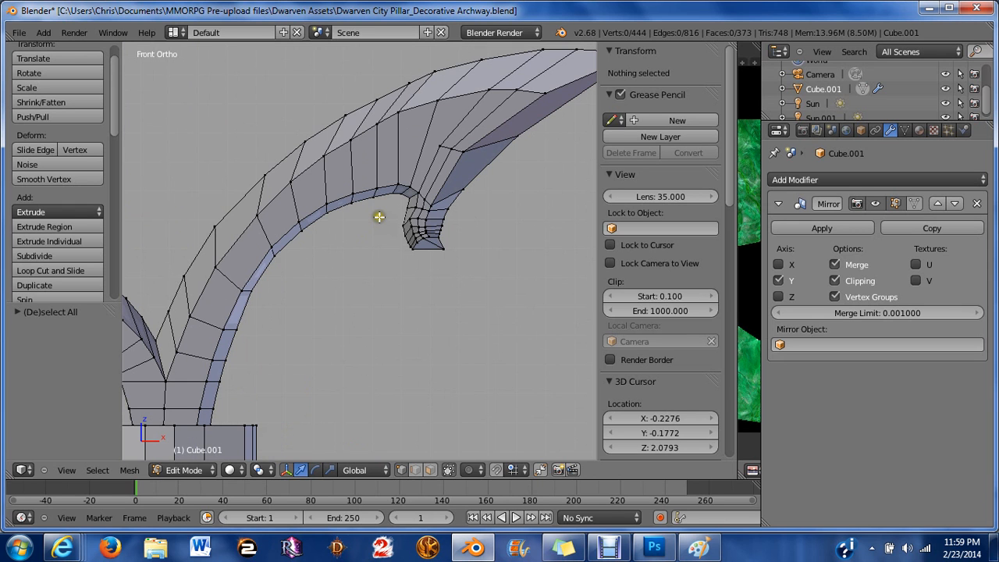
pyautogui.hotkey('ctrl', 'Tab')
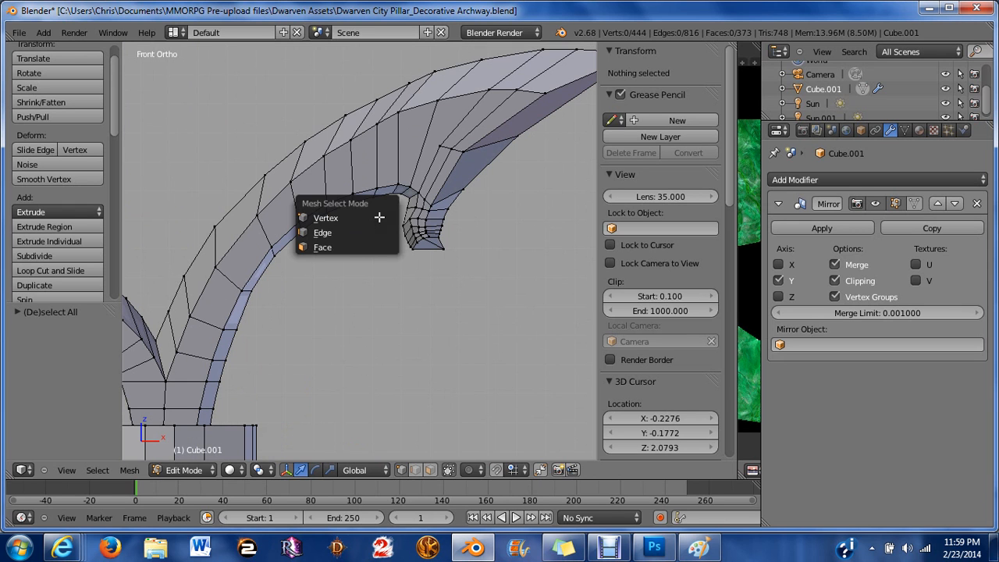
pyautogui.click(320, 247)
pyautogui.press('c')
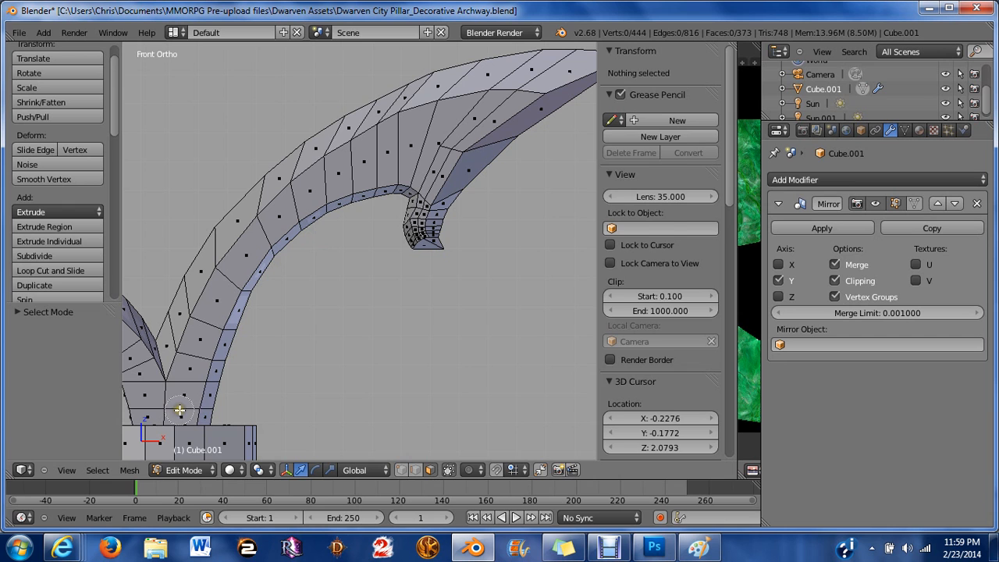
pyautogui.moveTo(180, 410)
pyautogui.mouseDown()
pyautogui.moveTo(206, 328)
pyautogui.moveTo(291, 210)
pyautogui.moveTo(419, 145)
pyautogui.moveTo(439, 148)
pyautogui.moveTo(526, 93)
pyautogui.mouseUp()
pyautogui.rightClick(397, 233)
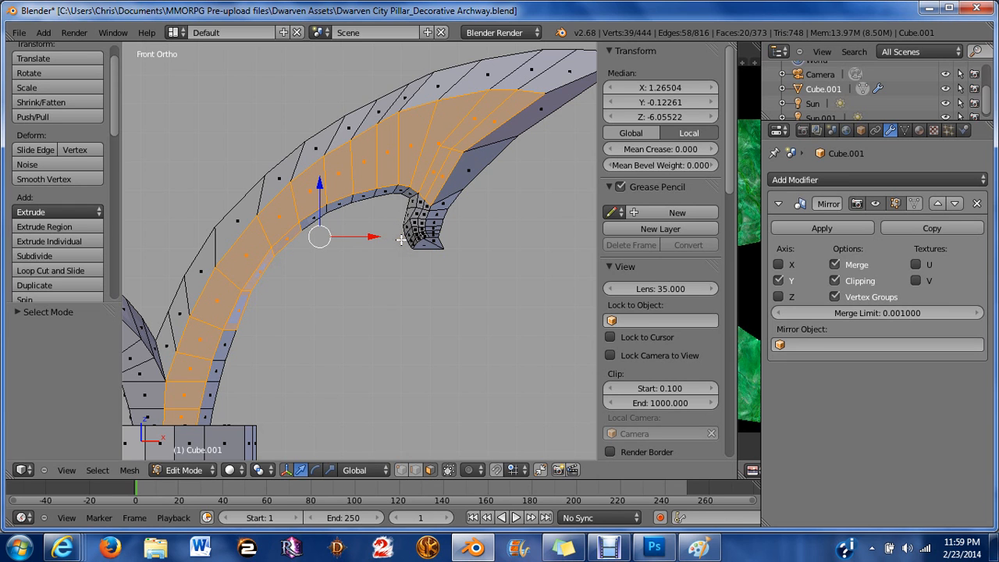
# Add the front faces of the right arch's curled hook tip to the selection.
pyautogui.press('z')
pyautogui.press('z')
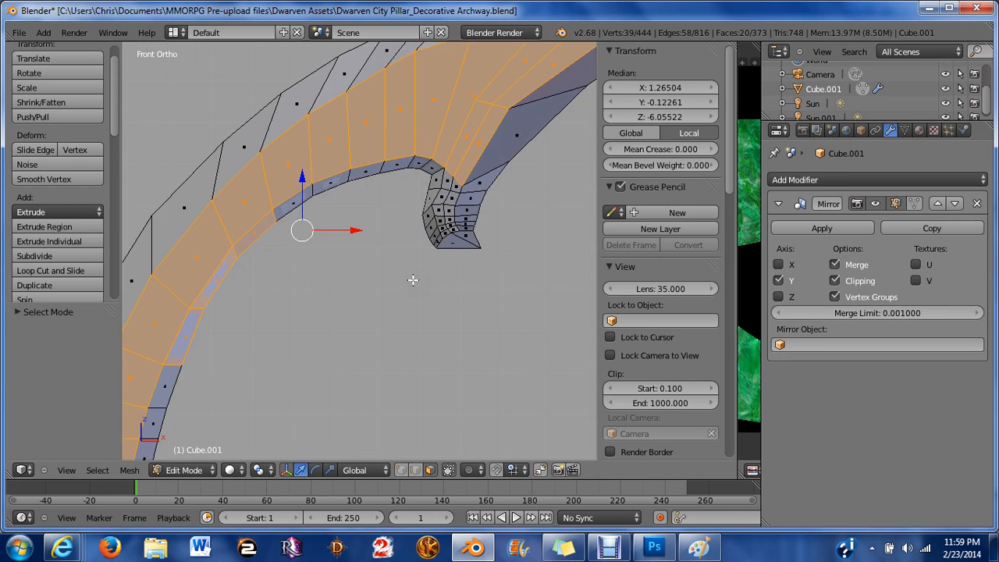
pyautogui.scroll(6, 413, 280)
pyautogui.keyDown('shift'); pyautogui.moveTo(447, 183); pyautogui.dragTo(289, 281, button='middle'); pyautogui.keyUp('shift')
pyautogui.scroll(3, 290, 281)
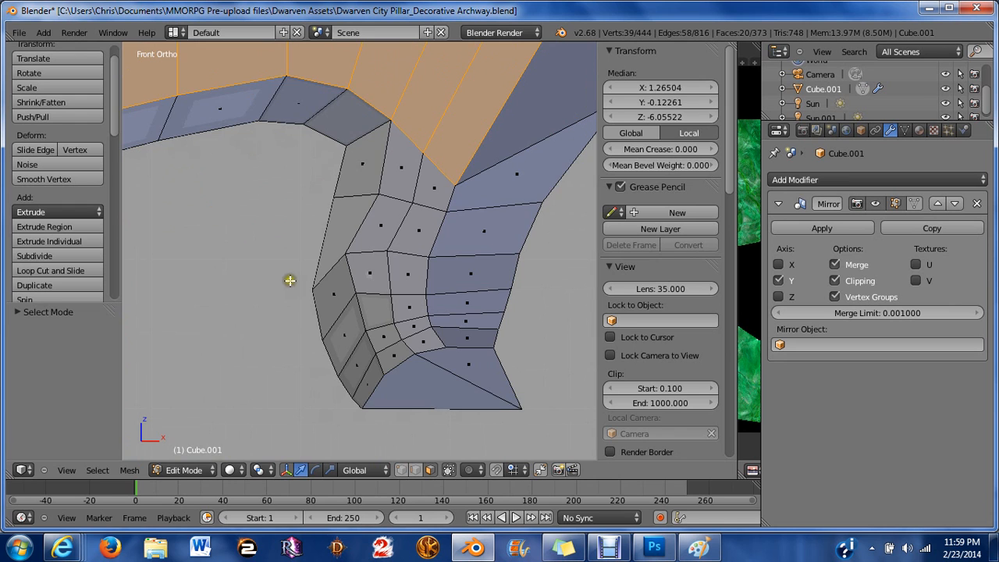
pyautogui.keyDown('shift'); pyautogui.rightClick(412, 195); pyautogui.keyUp('shift')
pyautogui.keyDown('shift'); pyautogui.rightClick(417, 197); pyautogui.keyUp('shift')
pyautogui.keyDown('shift'); pyautogui.rightClick(391, 216); pyautogui.keyUp('shift')
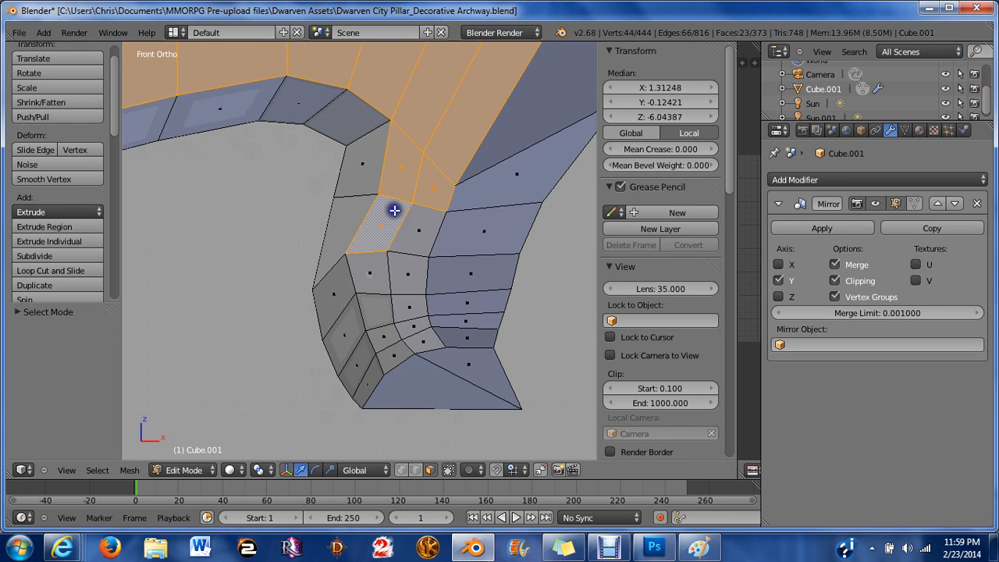
pyautogui.keyDown('shift'); pyautogui.rightClick(399, 245); pyautogui.keyUp('shift')
pyautogui.keyDown('shift'); pyautogui.rightClick(382, 274); pyautogui.keyUp('shift')
pyautogui.keyDown('shift'); pyautogui.rightClick(403, 279); pyautogui.keyUp('shift')
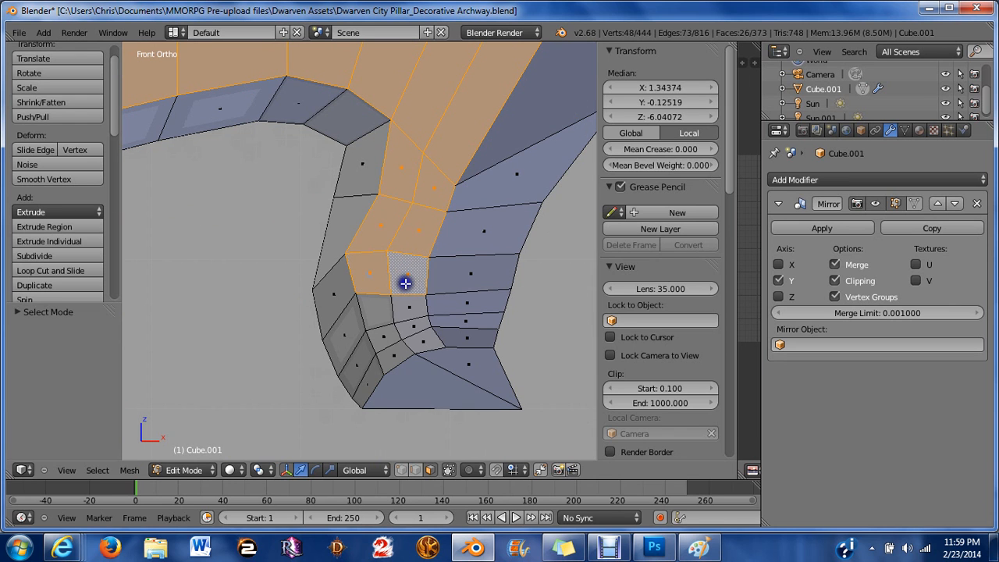
pyautogui.keyDown('shift'); pyautogui.rightClick(380, 320); pyautogui.keyUp('shift')
pyautogui.keyDown('shift'); pyautogui.rightClick(400, 302); pyautogui.keyUp('shift')
pyautogui.keyDown('shift'); pyautogui.rightClick(380, 339); pyautogui.keyUp('shift')
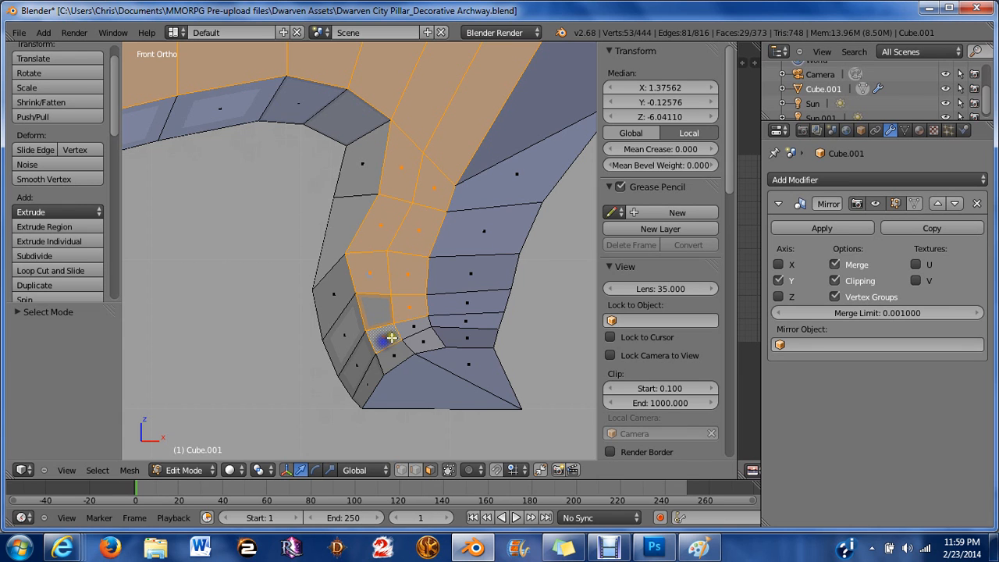
pyautogui.keyDown('shift'); pyautogui.rightClick(405, 331); pyautogui.keyUp('shift')
pyautogui.keyDown('shift'); pyautogui.rightClick(419, 338); pyautogui.keyUp('shift')
pyautogui.keyDown('shift'); pyautogui.rightClick(393, 348); pyautogui.keyUp('shift')
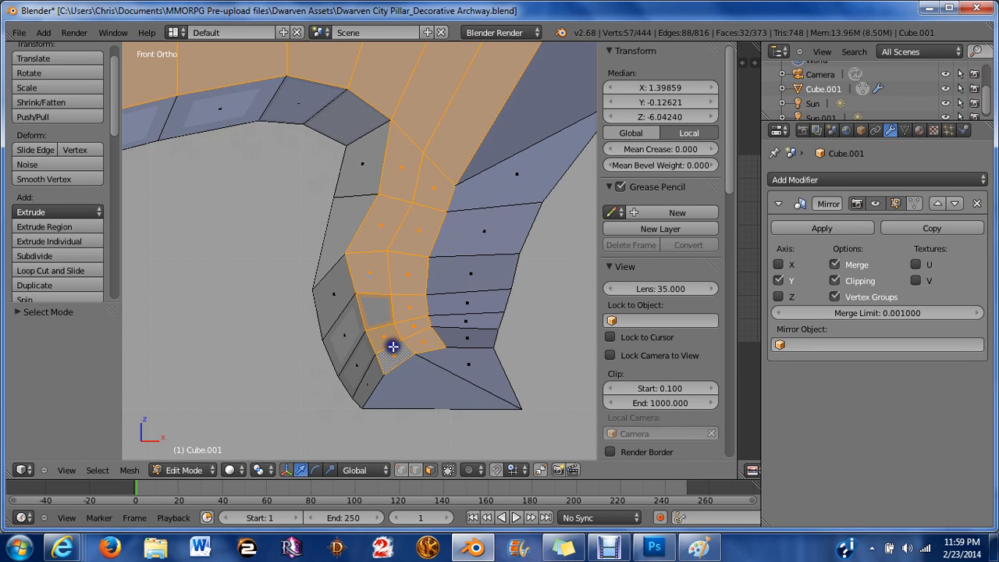
pyautogui.scroll(-5, 391, 345)
pyautogui.click(618, 552)
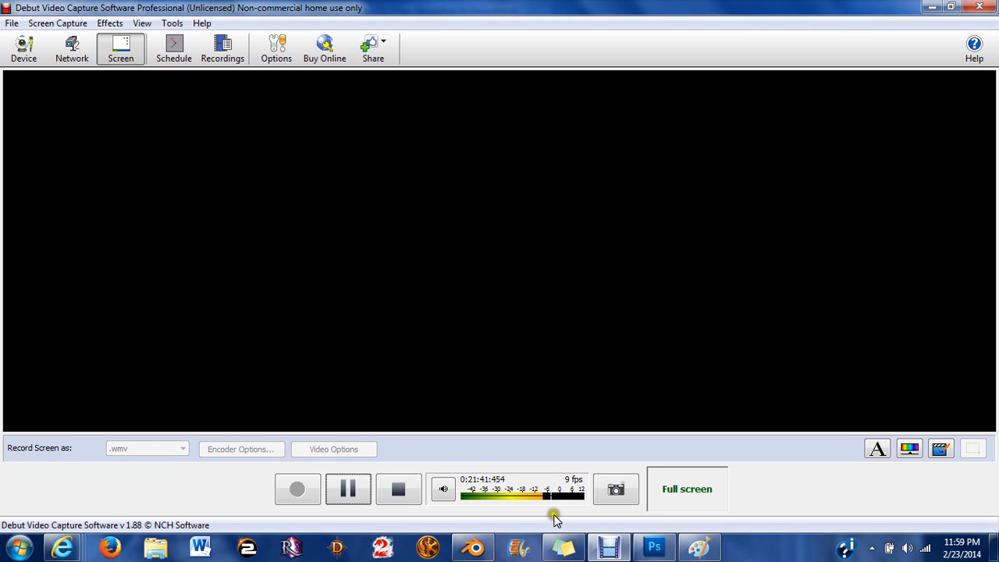
pyautogui.click(473, 551)
# Add the front faces along the left arch's outer curve to the selection.
pyautogui.scroll(-4, 359, 252)
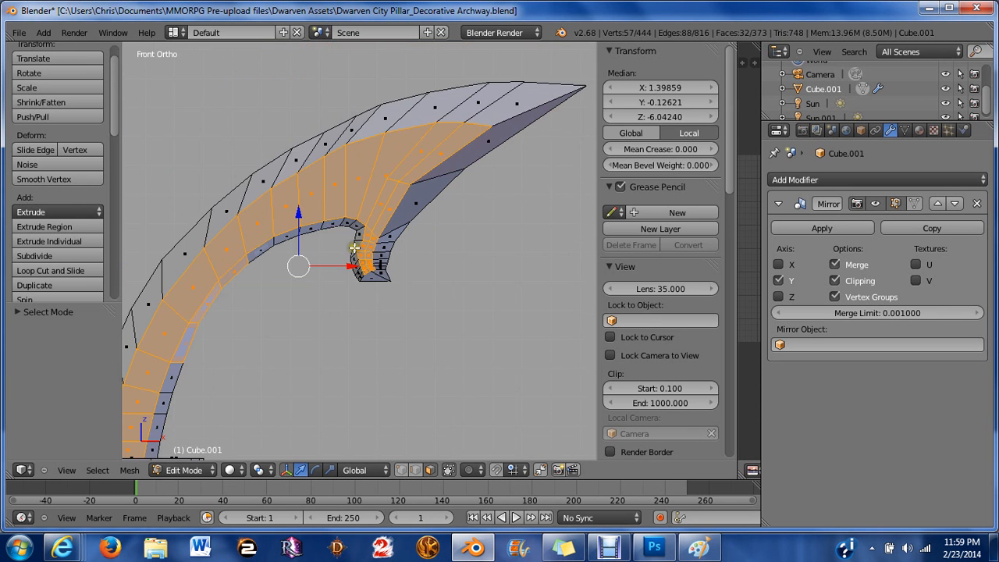
pyautogui.scroll(-4, 353, 248)
pyautogui.keyDown('shift'); pyautogui.moveTo(268, 308); pyautogui.dragTo(361, 292, button='middle'); pyautogui.keyUp('shift')
pyautogui.scroll(5, 296, 267)
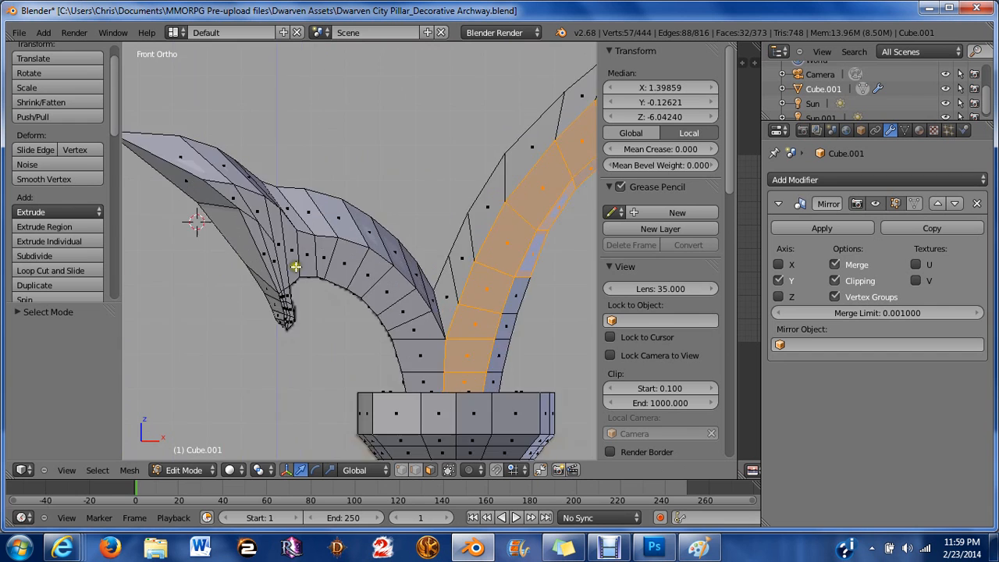
pyautogui.scroll(3, 296, 267)
pyautogui.keyDown('shift'); pyautogui.moveTo(282, 242); pyautogui.dragTo(430, 291, button='middle'); pyautogui.keyUp('shift')
pyautogui.keyDown('shift'); pyautogui.rightClick(304, 213); pyautogui.keyUp('shift')
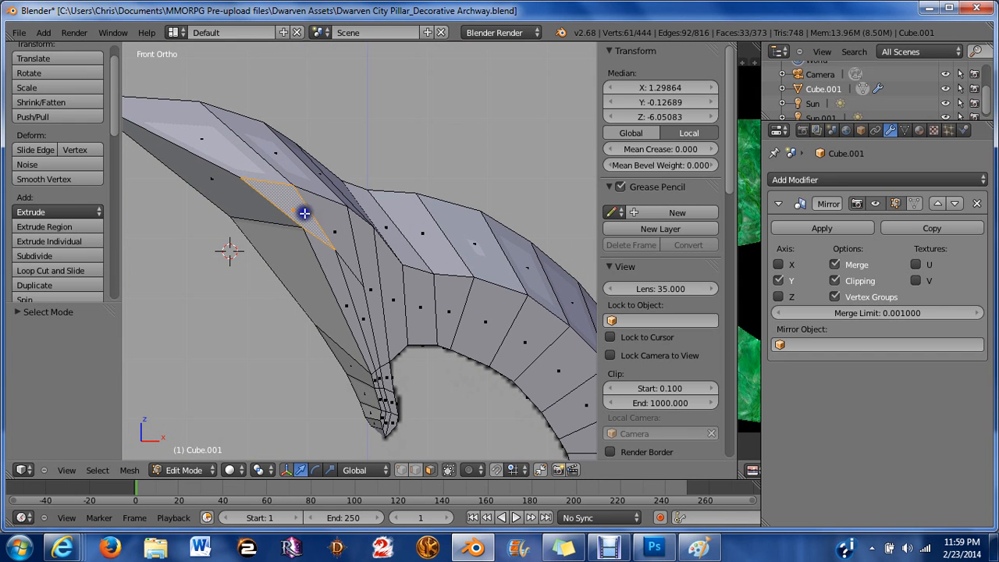
pyautogui.keyDown('shift'); pyautogui.rightClick(336, 226); pyautogui.keyUp('shift')
pyautogui.keyDown('shift'); pyautogui.rightClick(358, 243); pyautogui.keyUp('shift')
pyautogui.keyDown('shift'); pyautogui.rightClick(384, 304); pyautogui.keyUp('shift')
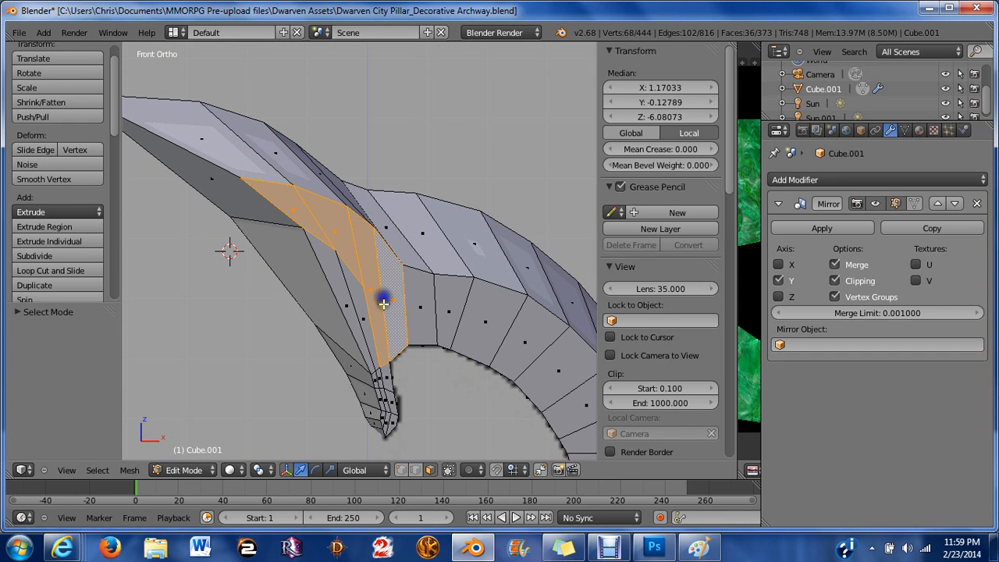
pyautogui.keyDown('shift'); pyautogui.rightClick(355, 317); pyautogui.keyUp('shift')
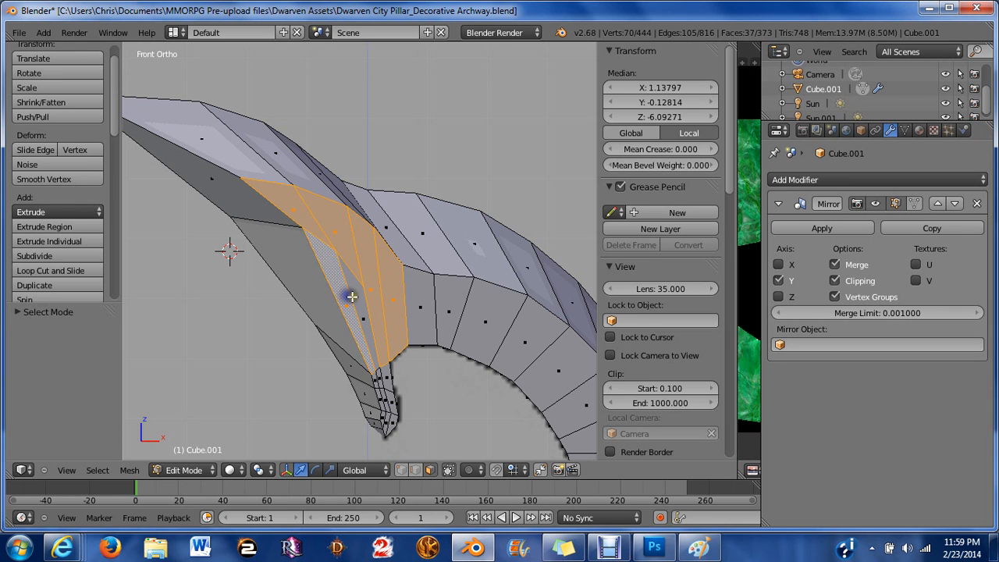
pyautogui.keyDown('shift'); pyautogui.rightClick(364, 306); pyautogui.keyUp('shift')
# Extend the selection down the front faces of the left arch's hook tip.
pyautogui.scroll(2, 357, 359)
pyautogui.keyDown('shift'); pyautogui.moveTo(357, 364); pyautogui.dragTo(382, 201, button='middle'); pyautogui.keyUp('shift')
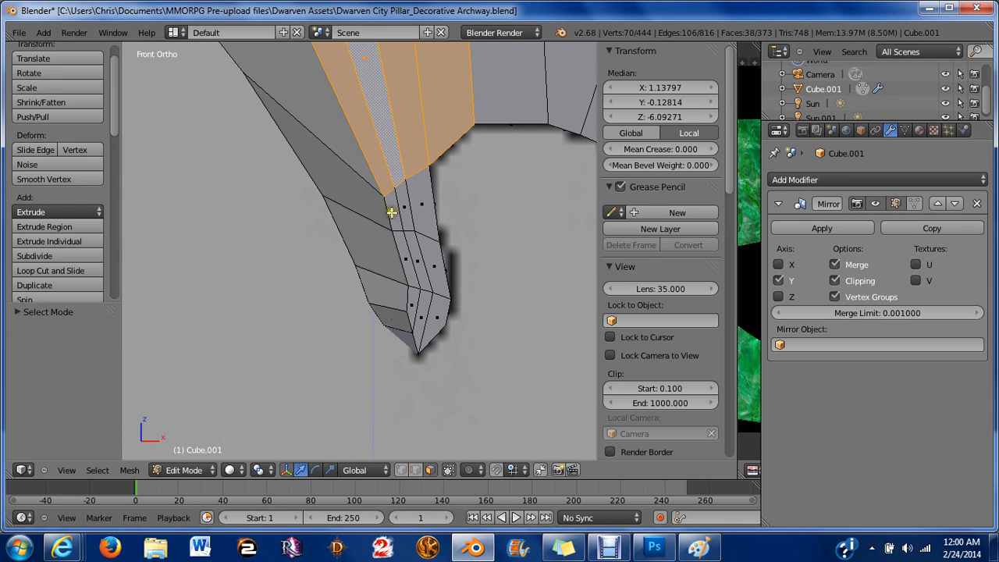
pyautogui.keyDown('shift'); pyautogui.rightClick(392, 211); pyautogui.keyUp('shift')
pyautogui.keyDown('shift'); pyautogui.rightClick(409, 213); pyautogui.keyUp('shift')
pyautogui.keyDown('shift'); pyautogui.rightClick(417, 210); pyautogui.keyUp('shift')
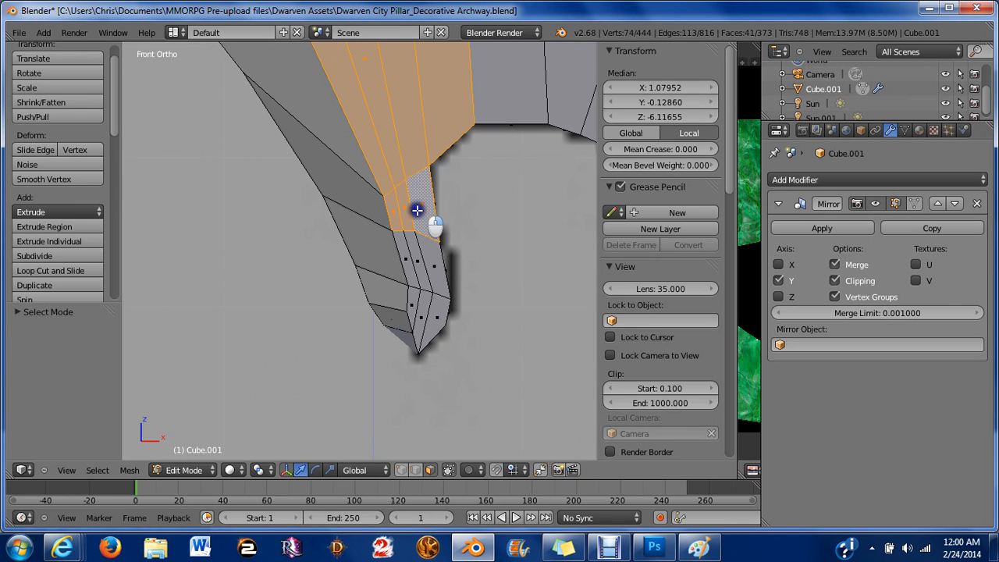
pyautogui.keyDown('shift'); pyautogui.rightClick(423, 252); pyautogui.keyUp('shift')
pyautogui.keyDown('shift'); pyautogui.rightClick(411, 267); pyautogui.keyUp('shift')
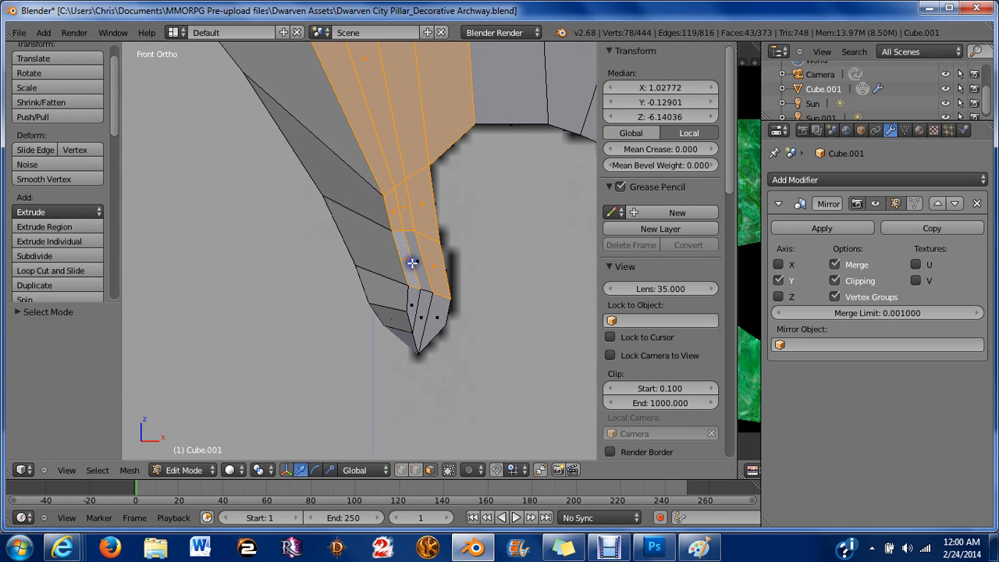
pyautogui.keyDown('shift'); pyautogui.rightClick(424, 270); pyautogui.keyUp('shift')
pyautogui.keyDown('shift'); pyautogui.rightClick(417, 305); pyautogui.keyUp('shift')
pyautogui.keyDown('shift'); pyautogui.rightClick(417, 305); pyautogui.keyUp('shift')
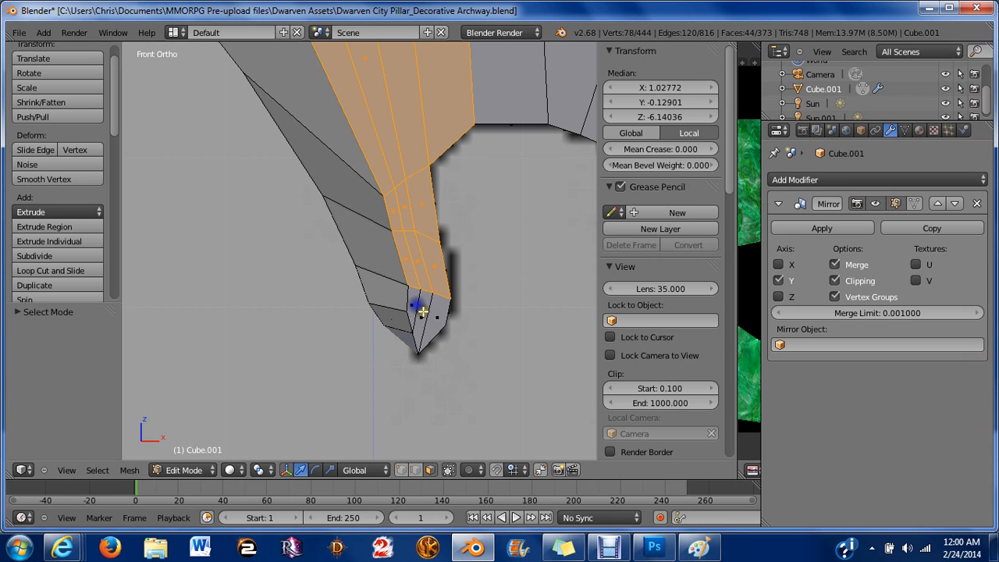
pyautogui.keyDown('shift'); pyautogui.rightClick(418, 309); pyautogui.keyUp('shift')
pyautogui.keyDown('shift'); pyautogui.rightClick(422, 322); pyautogui.keyUp('shift')
pyautogui.keyDown('shift'); pyautogui.rightClick(431, 315); pyautogui.keyUp('shift')
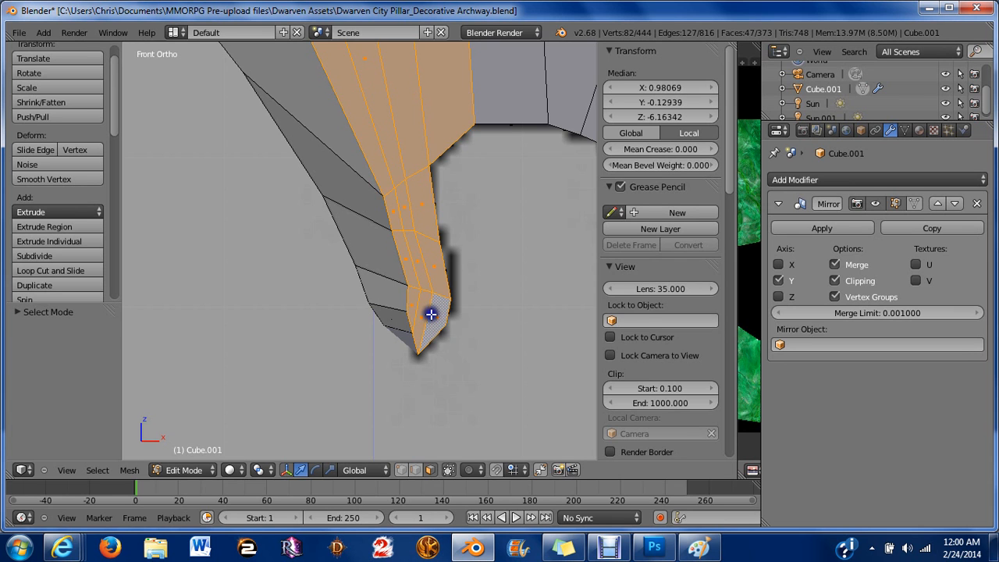
# Circle-select the front faces at the base of both arches, then deselect three faces on the right arch's inner edge.
pyautogui.scroll(-6, 431, 314)
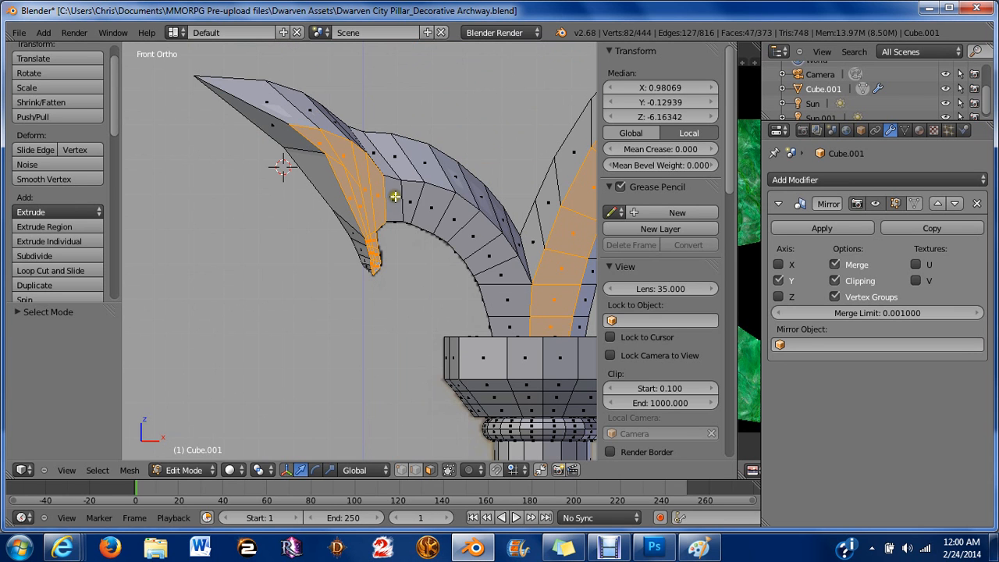
pyautogui.press('c')
pyautogui.moveTo(400, 201)
pyautogui.mouseDown()
pyautogui.moveTo(470, 230)
pyautogui.moveTo(515, 308)
pyautogui.mouseUp()
pyautogui.rightClick(508, 304)
pyautogui.scroll(-3, 449, 286)
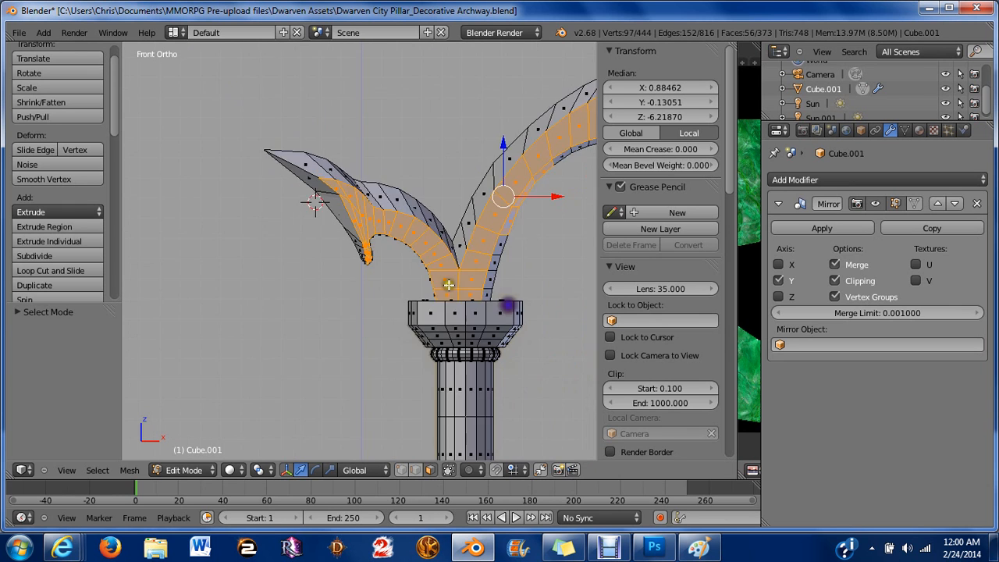
pyautogui.scroll(-2, 449, 285)
pyautogui.keyDown('shift'); pyautogui.moveTo(449, 285); pyautogui.dragTo(391, 287, button='middle'); pyautogui.keyUp('shift')
pyautogui.scroll(6, 391, 287)
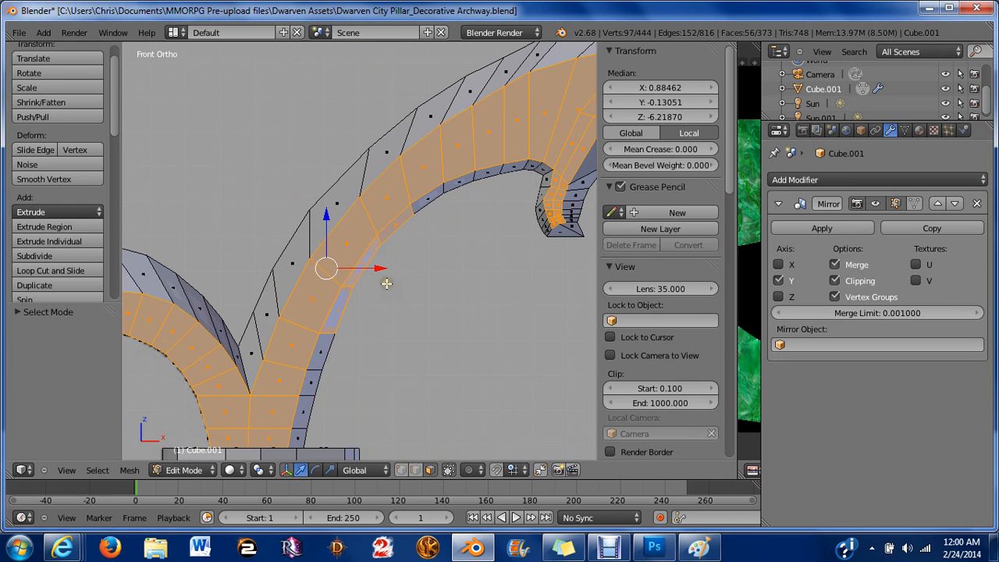
pyautogui.keyDown('shift'); pyautogui.rightClick(346, 299); pyautogui.keyUp('shift')
pyautogui.keyDown('shift'); pyautogui.rightClick(359, 272); pyautogui.keyUp('shift')
pyautogui.keyDown('shift'); pyautogui.rightClick(391, 225); pyautogui.keyUp('shift')
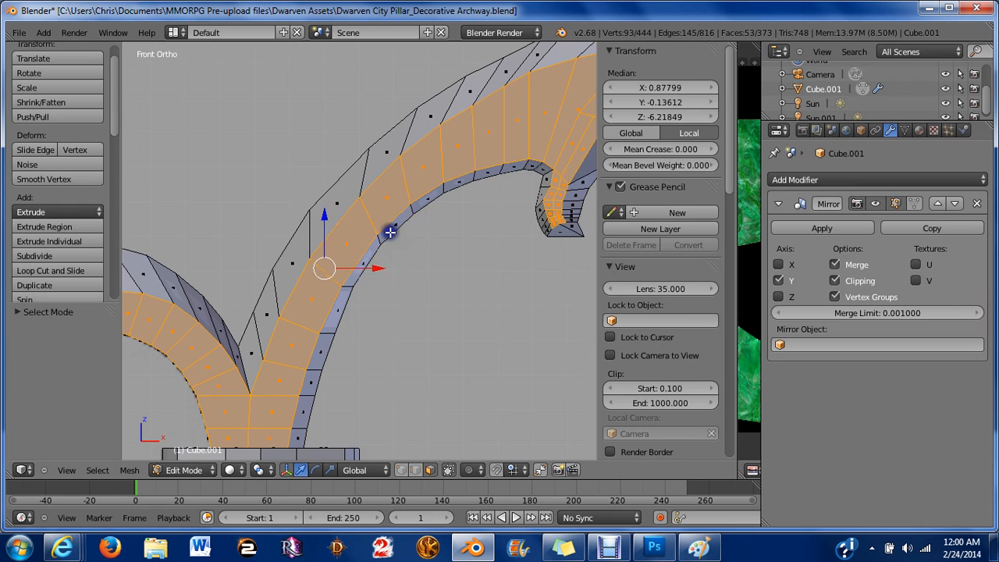
pyautogui.scroll(-4, 390, 273)
# In right view, scale the selected front faces to 0 along Y to flatten them.
pyautogui.press('KP_3')
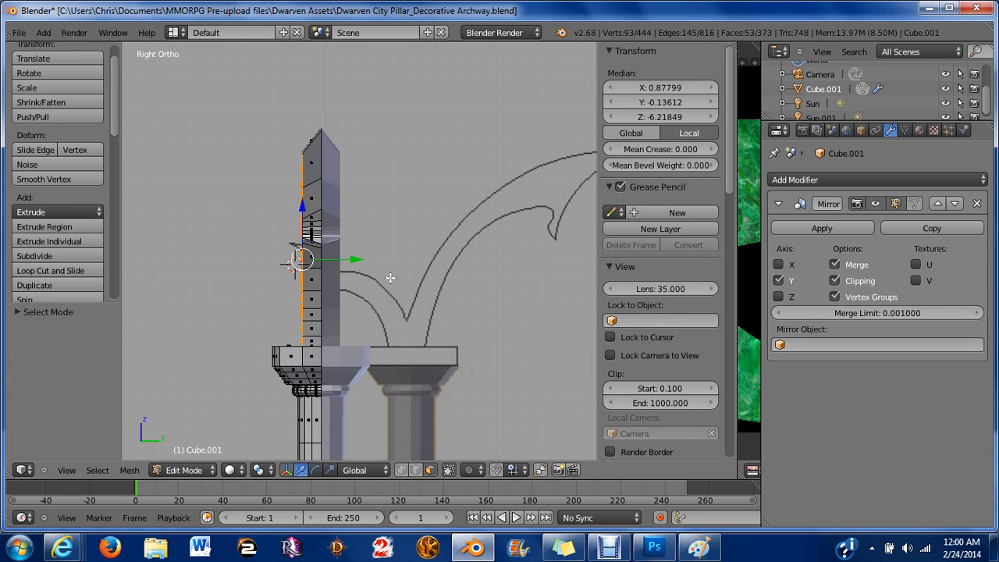
pyautogui.press('s')
pyautogui.press('y')
pyautogui.press('0')
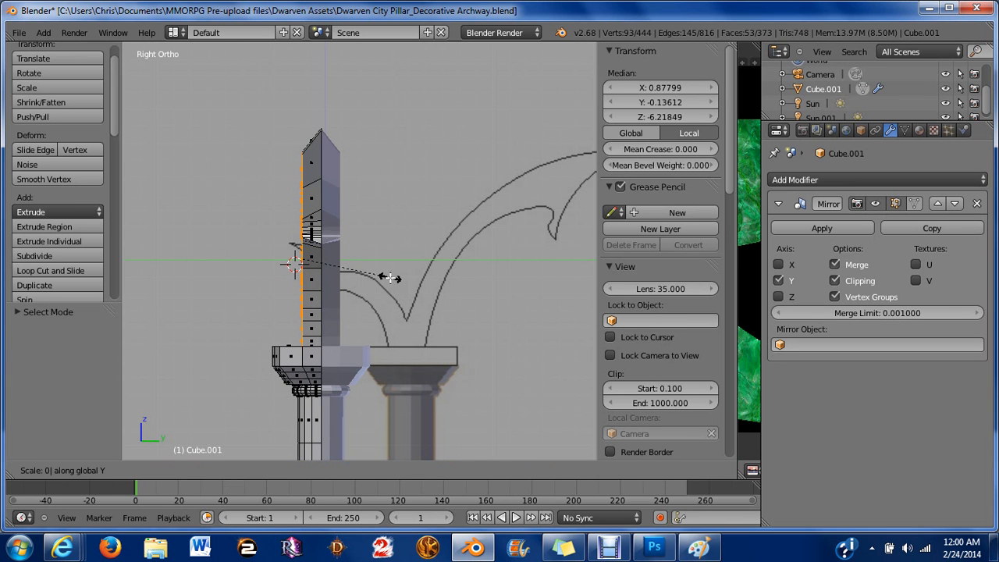
pyautogui.press('Return')
# Deselect everything and orbit around the arch ornament to inspect the flattened front from several angles.
pyautogui.press('a')
pyautogui.moveTo(390, 277); pyautogui.dragTo(473, 241, button='middle')
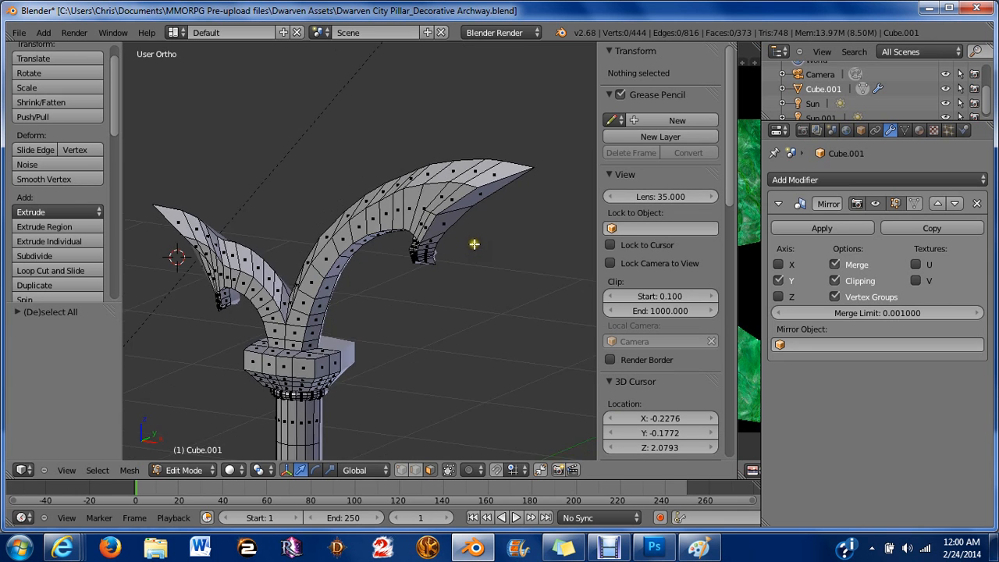
pyautogui.scroll(3, 477, 242)
pyautogui.keyDown('shift'); pyautogui.moveTo(317, 220); pyautogui.dragTo(436, 138, button='middle'); pyautogui.keyUp('shift')
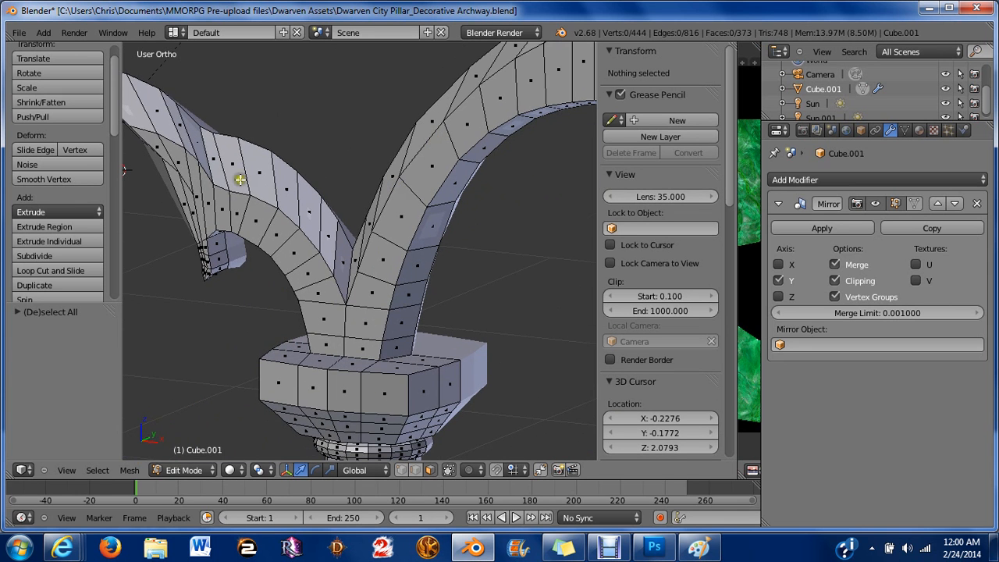
pyautogui.moveTo(240, 178); pyautogui.dragTo(343, 235, button='middle')
pyautogui.scroll(-3, 283, 191)
pyautogui.press('KP_3')
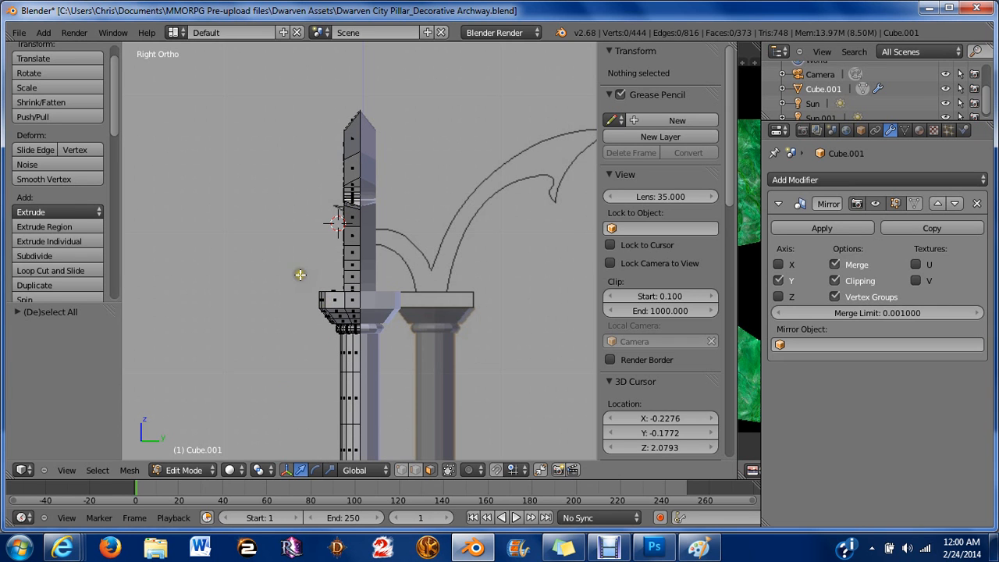
pyautogui.moveTo(312, 270); pyautogui.dragTo(476, 278, button='middle')
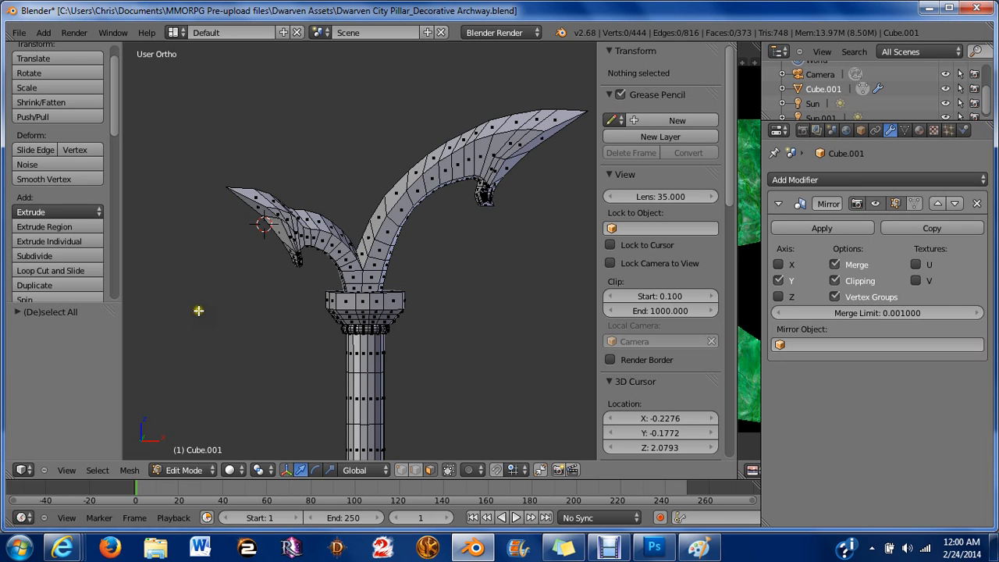
pyautogui.moveTo(467, 316); pyautogui.dragTo(451, 301, button='middle')
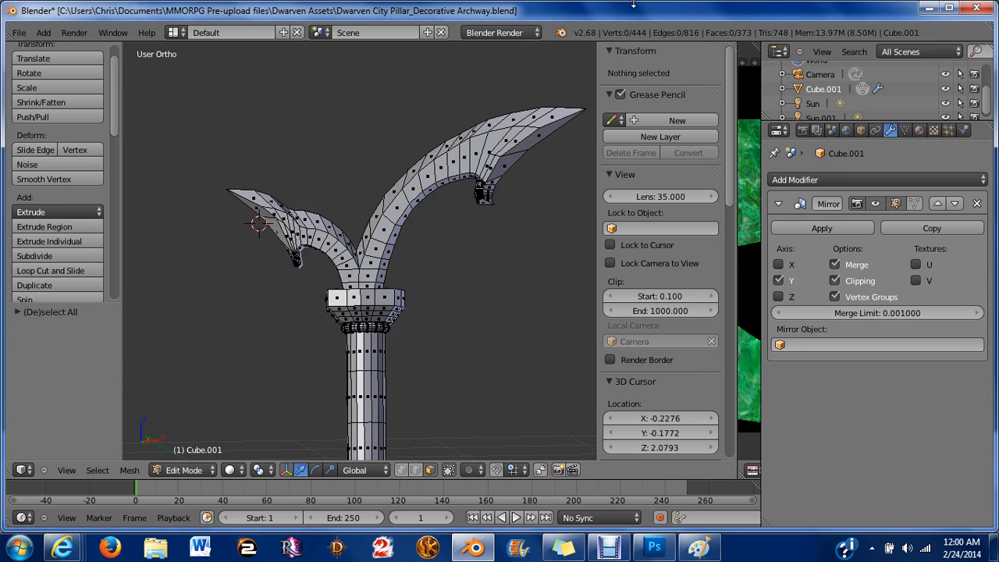
pyautogui.press('KP_1')
pyautogui.scroll(6, 312, 284)
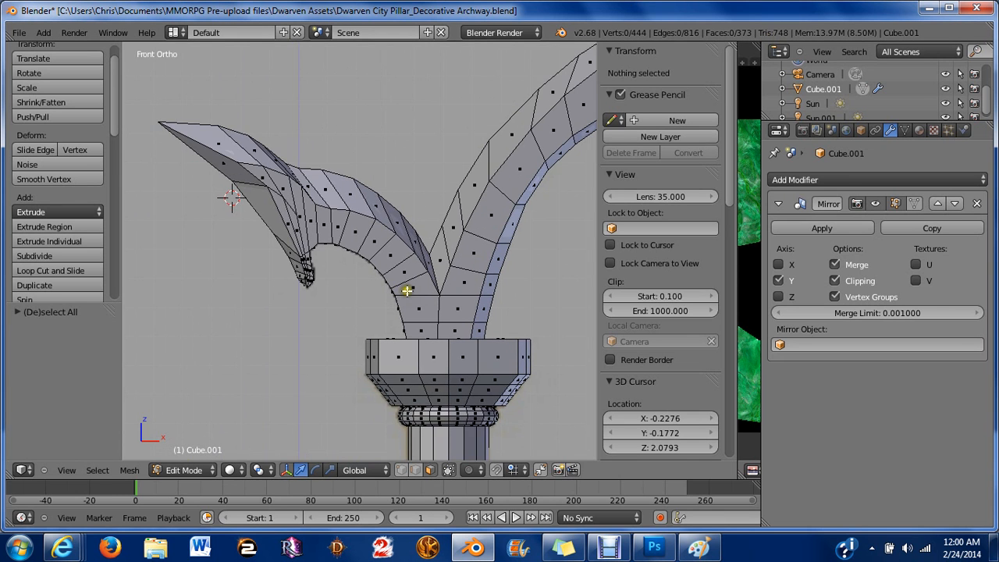
# Dissolve two adjacent front faces on the left arch's hook tip into a single face.
pyautogui.keyDown('shift'); pyautogui.moveTo(328, 219); pyautogui.dragTo(334, 125, button='middle'); pyautogui.keyUp('shift')
pyautogui.scroll(2, 380, 213)
pyautogui.scroll(4, 343, 142)
pyautogui.keyDown('shift'); pyautogui.moveTo(309, 175); pyautogui.dragTo(333, 203, button='middle'); pyautogui.keyUp('shift')
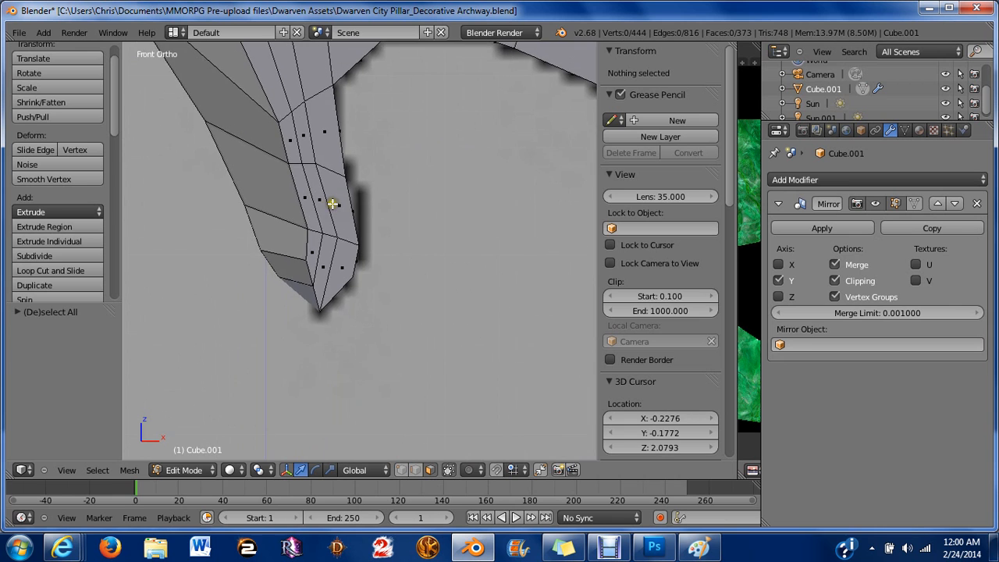
pyautogui.scroll(3, 336, 199)
pyautogui.rightClick(284, 160)
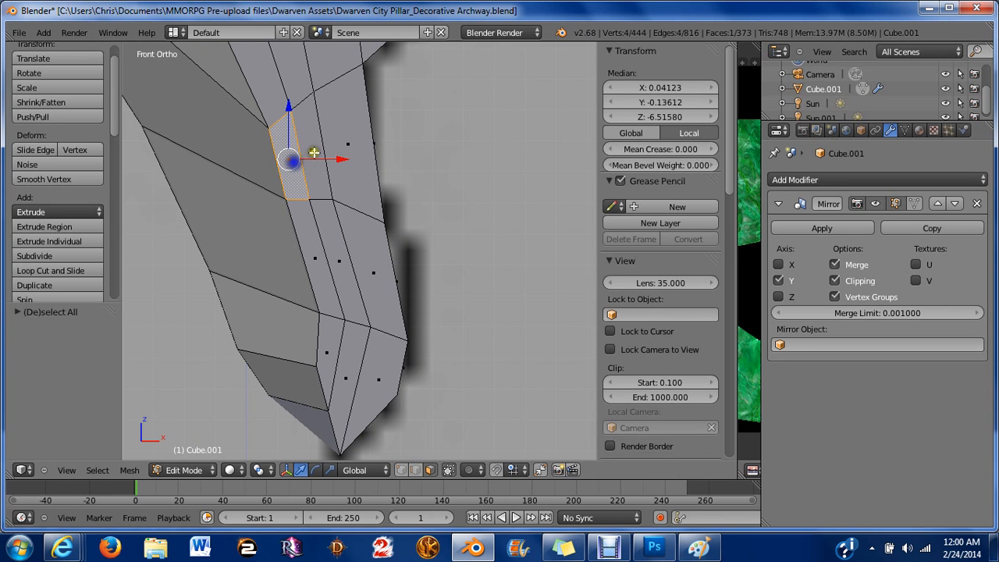
pyautogui.keyDown('shift'); pyautogui.rightClick(316, 152); pyautogui.keyUp('shift')
pyautogui.press('x')
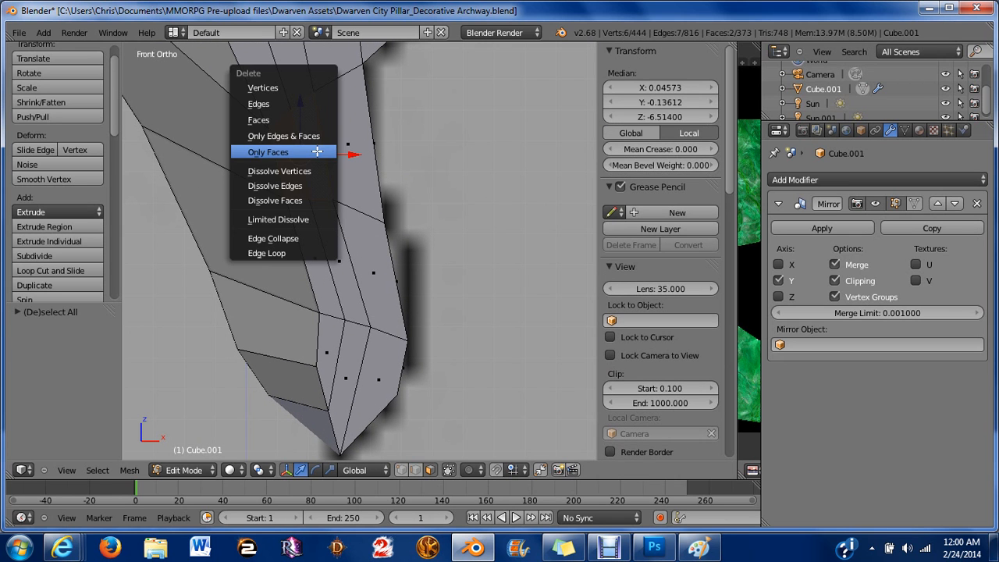
pyautogui.click(279, 200)
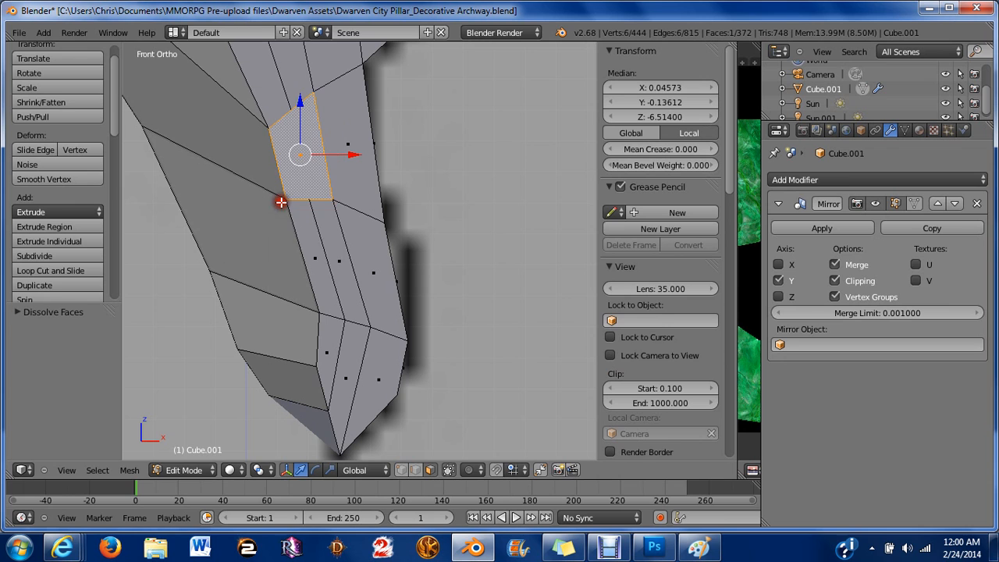
# Dissolve the next pair of faces below on the hook tip and deselect everything.
pyautogui.keyDown('shift'); pyautogui.rightClick(318, 250); pyautogui.keyUp('shift')
pyautogui.rightClick(327, 229)
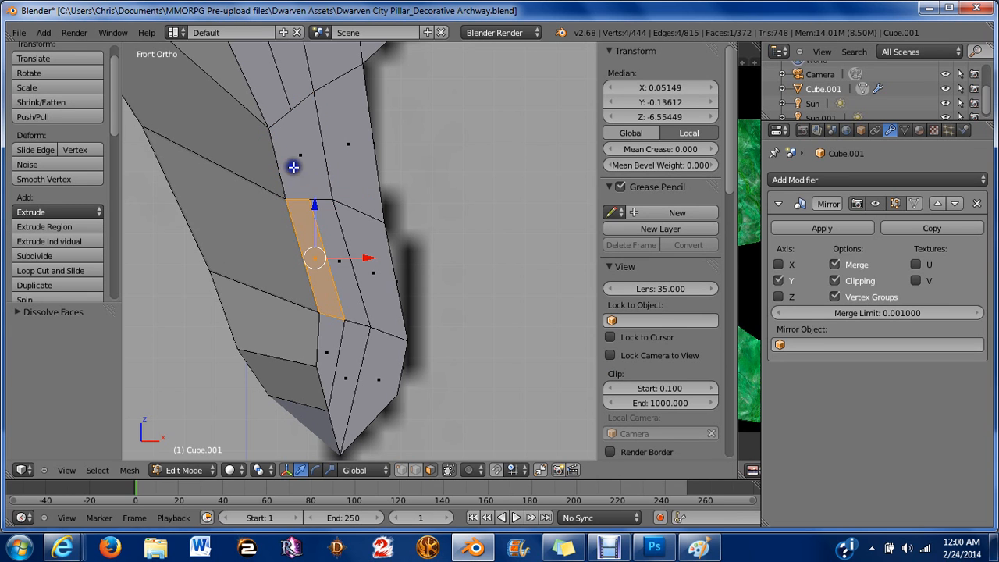
pyautogui.keyDown('shift'); pyautogui.rightClick(336, 249); pyautogui.keyUp('shift')
pyautogui.press('x')
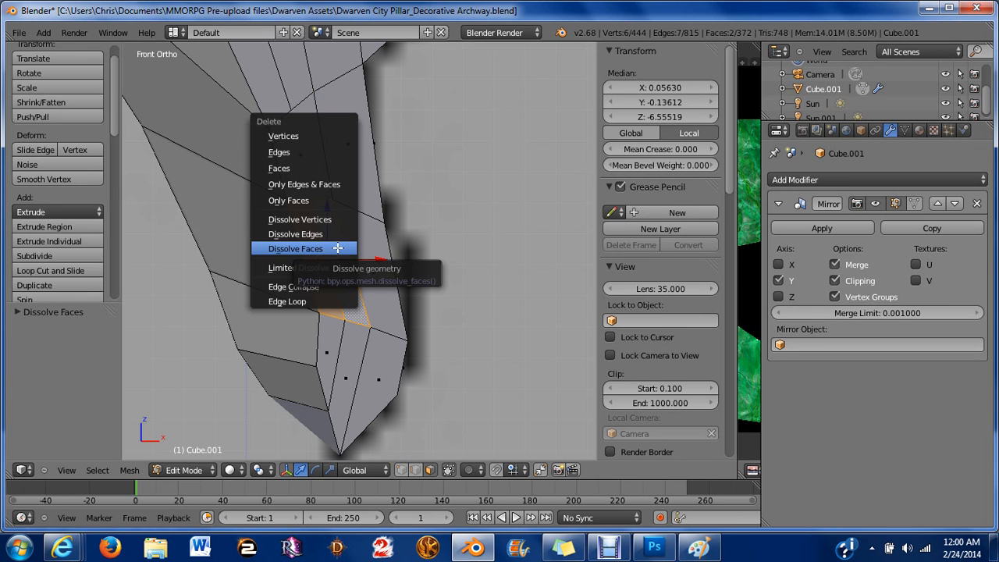
pyautogui.click(338, 248)
pyautogui.press('a')
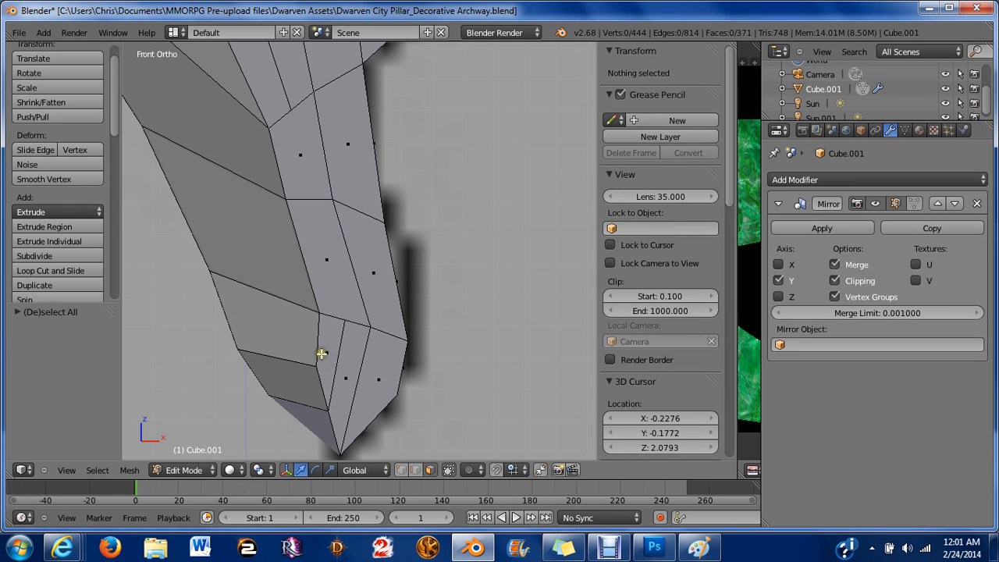
# Dissolve the two faces at the pointed end of the hook tip and deselect all.
pyautogui.rightClick(322, 353)
pyautogui.keyDown('shift'); pyautogui.rightClick(339, 364); pyautogui.keyUp('shift')
pyautogui.press('x')
pyautogui.click(343, 362)
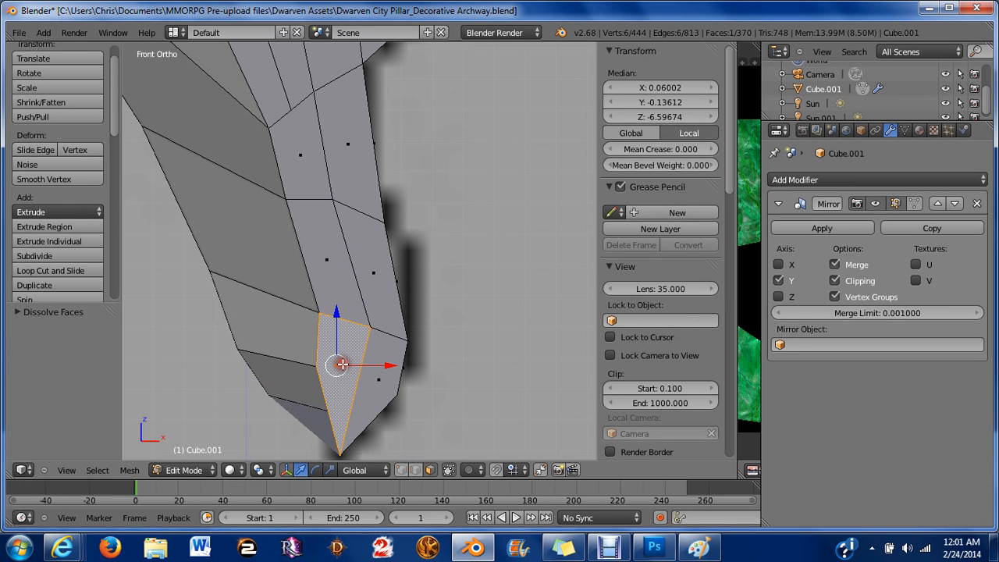
pyautogui.press('a')
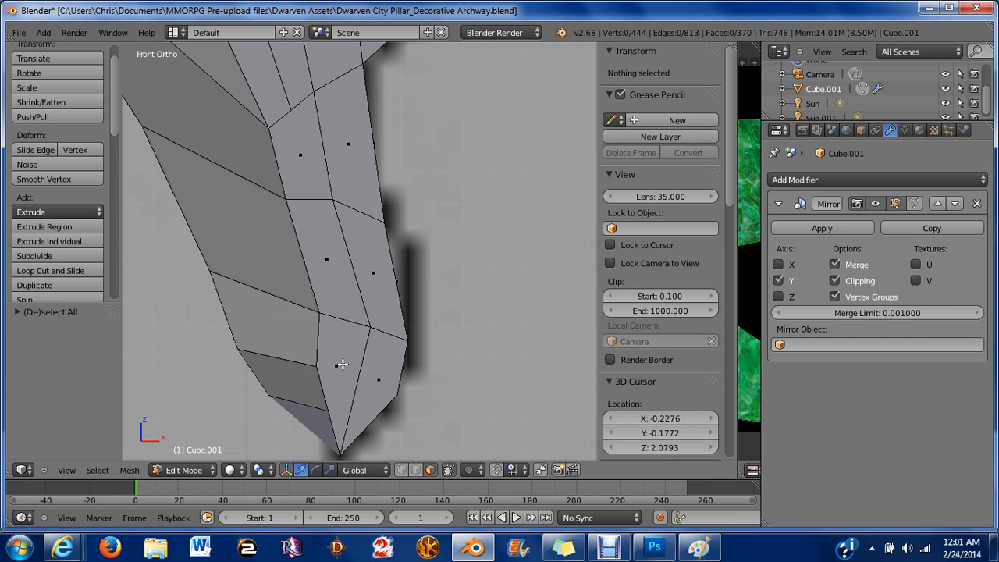
# Switch to vertex selection and dissolve two vertices along the hook tip's inner edge.
pyautogui.hotkey('ctrl', 'Tab')
pyautogui.click(273, 338)
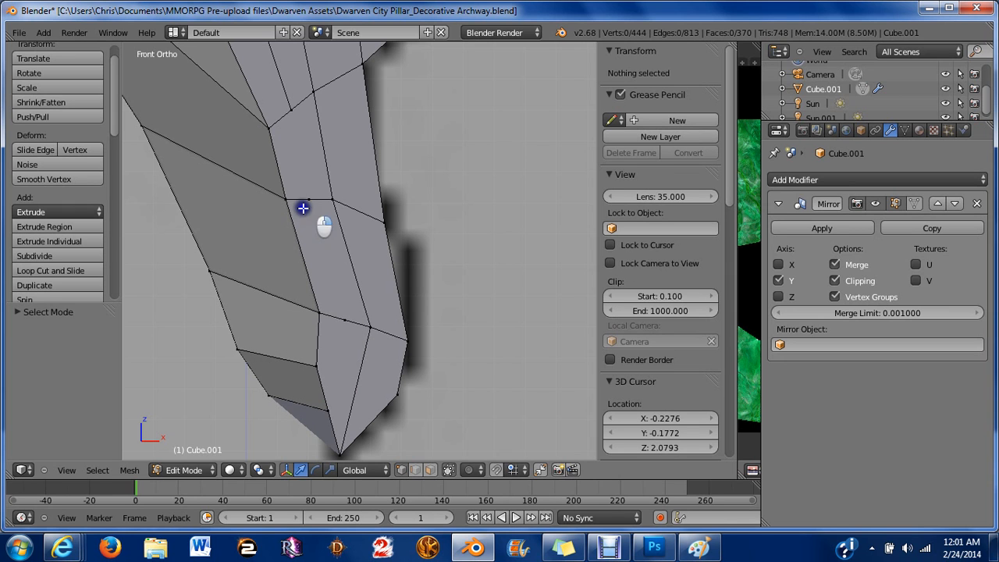
pyautogui.rightClick(304, 205)
pyautogui.keyDown('shift'); pyautogui.rightClick(344, 320); pyautogui.keyUp('shift')
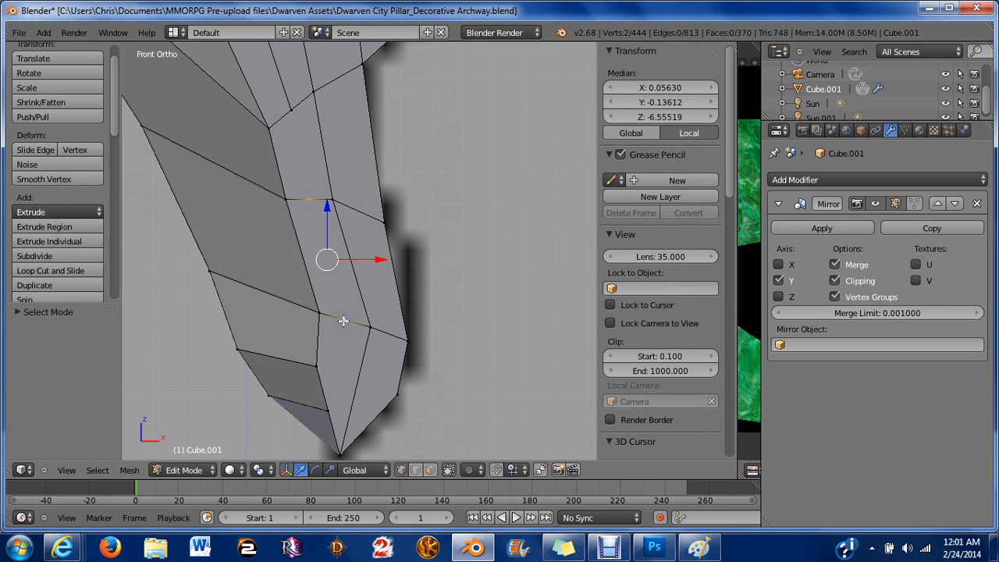
pyautogui.press('x')
pyautogui.click(284, 294)
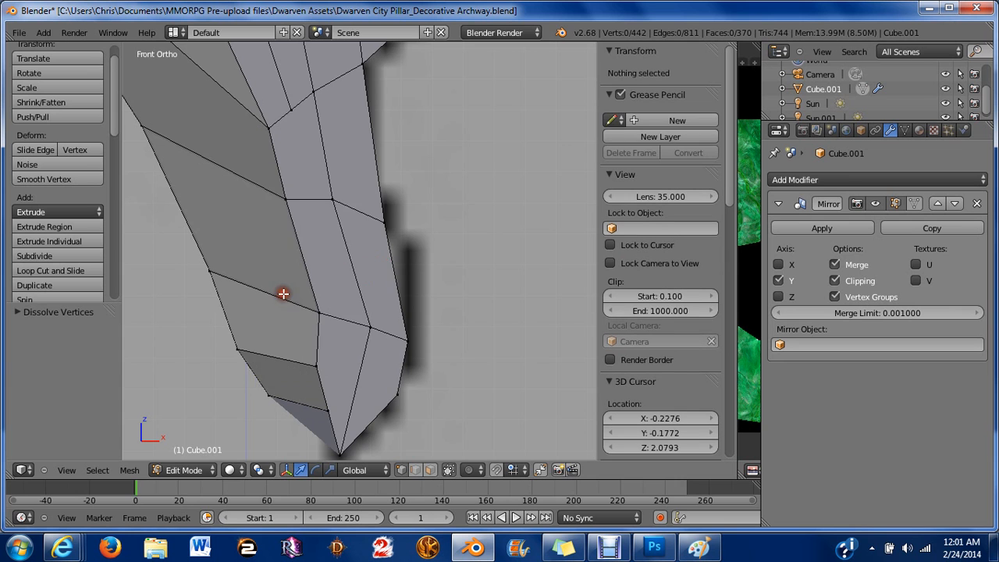
# Move the hook tip's lowest vertex slightly down to sharpen the point.
pyautogui.scroll(-4, 350, 325)
pyautogui.moveTo(364, 325); pyautogui.dragTo(566, 331, button='middle')
pyautogui.rightClick(350, 328)
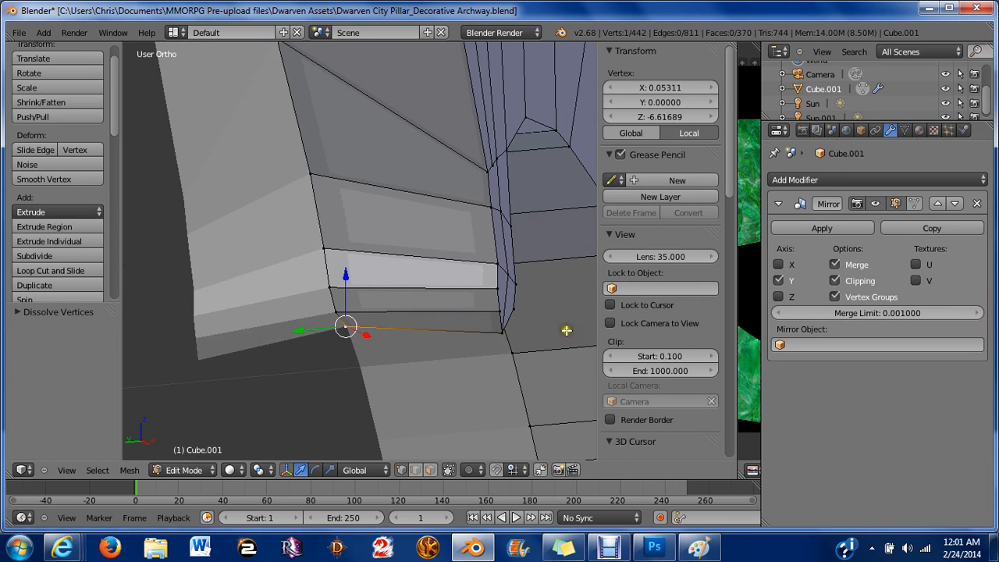
pyautogui.moveTo(346, 280); pyautogui.dragTo(374, 297)
pyautogui.press('KP_1')
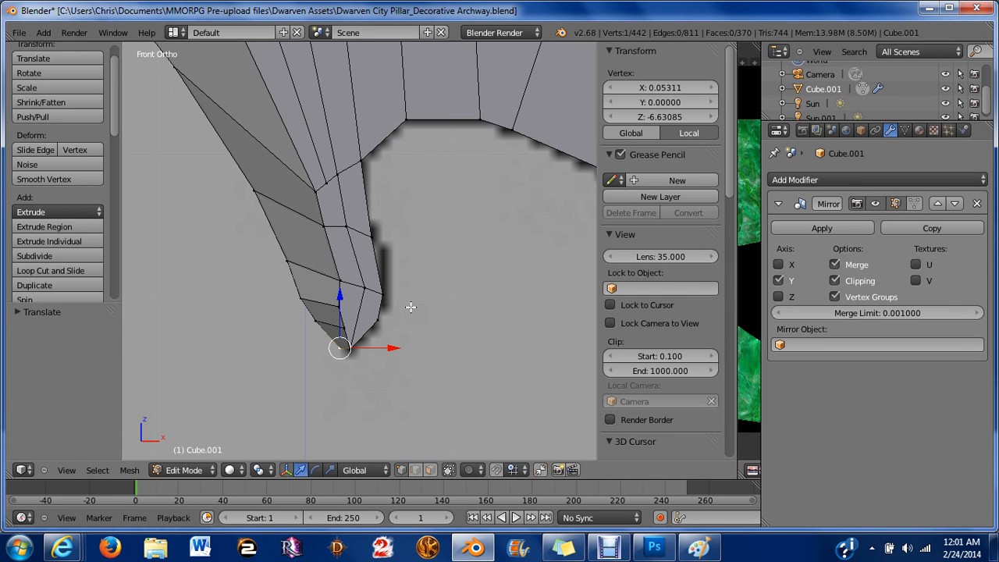
pyautogui.click(338, 296)
pyautogui.moveTo(338, 297); pyautogui.dragTo(353, 320)
pyautogui.moveTo(380, 370); pyautogui.dragTo(369, 329)
pyautogui.moveTo(370, 329)
pyautogui.mouseDown(button='middle')
pyautogui.moveTo(328, 313)
pyautogui.moveTo(351, 318)
pyautogui.moveTo(363, 308)
pyautogui.mouseUp(button='middle')
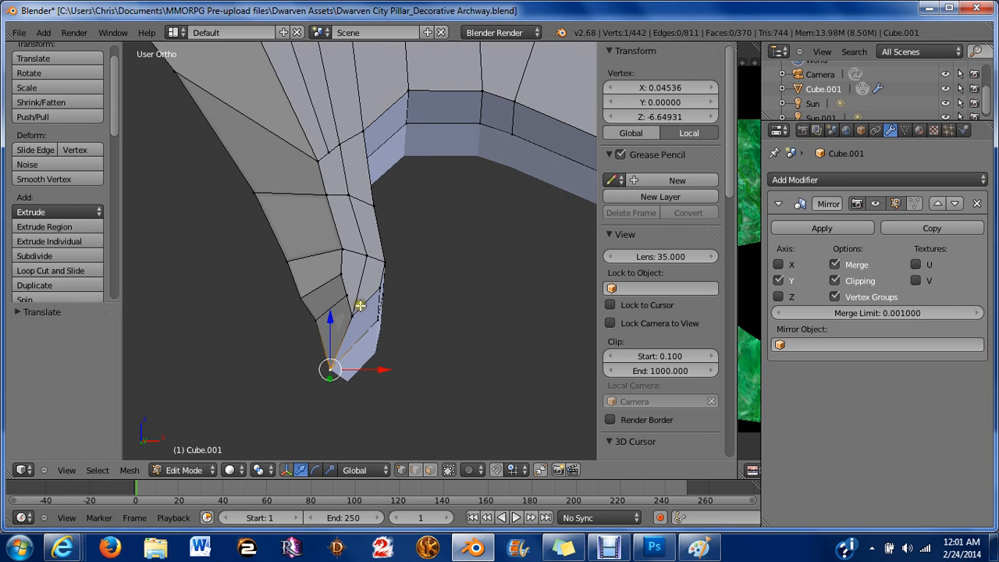
# Reposition the vertices on the inner side of the hook tip upward to smooth its outline.
pyautogui.rightClick(293, 287)
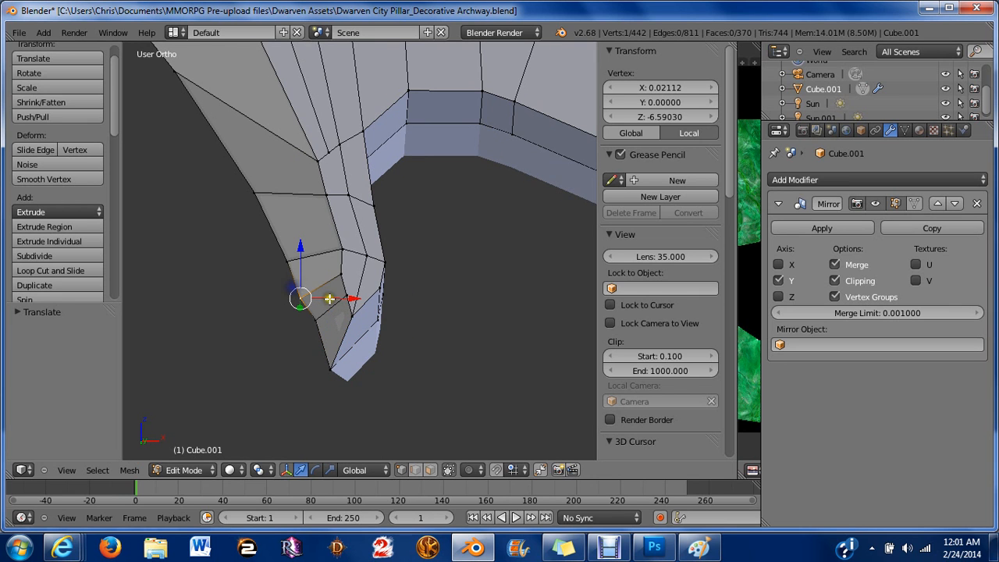
pyautogui.moveTo(301, 269); pyautogui.dragTo(278, 230)
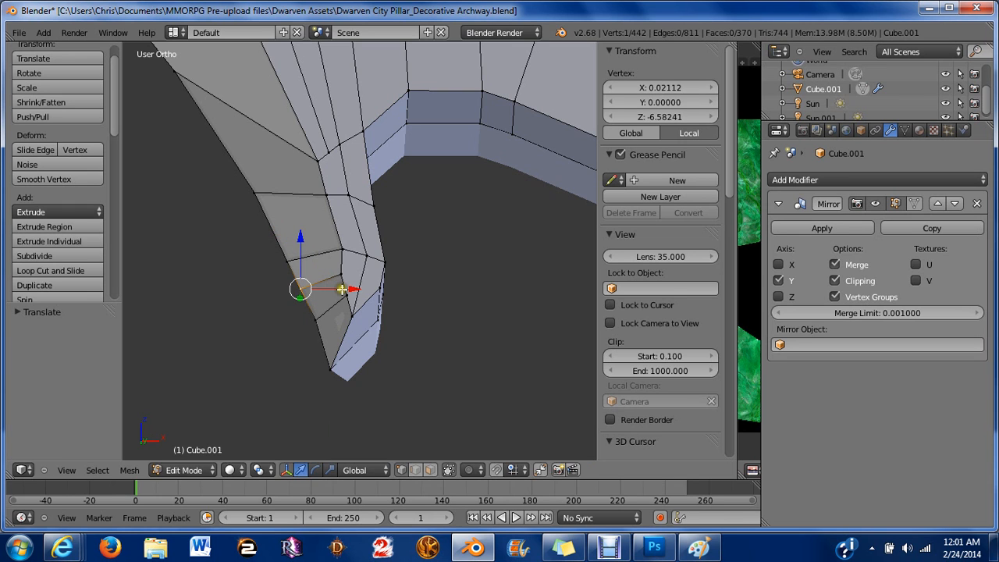
pyautogui.moveTo(342, 289); pyautogui.dragTo(349, 258)
pyautogui.rightClick(292, 261)
pyautogui.moveTo(302, 188); pyautogui.dragTo(370, 117, button='middle')
pyautogui.scroll(-5, 358, 114)
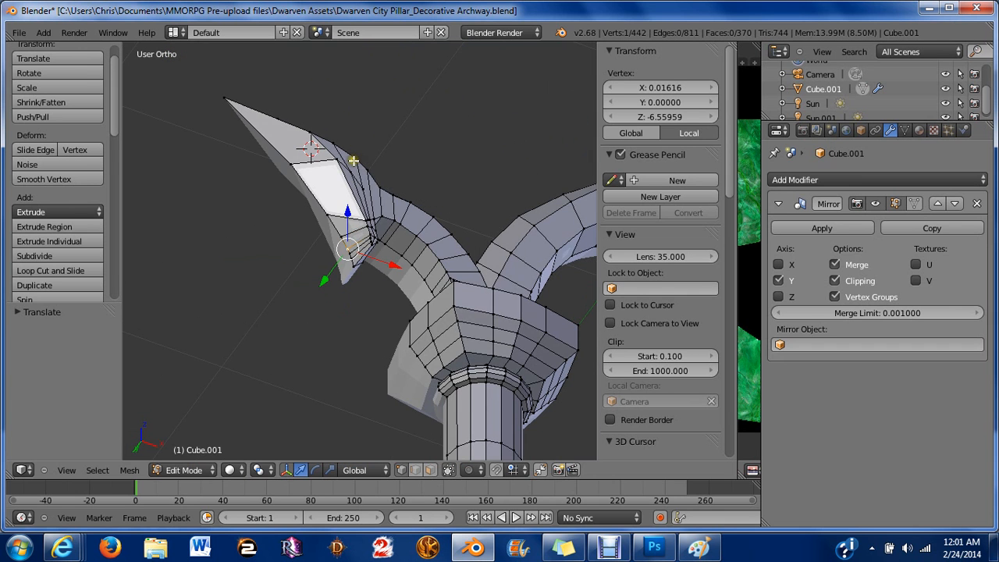
pyautogui.scroll(3, 335, 232)
pyautogui.moveTo(353, 159); pyautogui.dragTo(304, 241, button='middle')
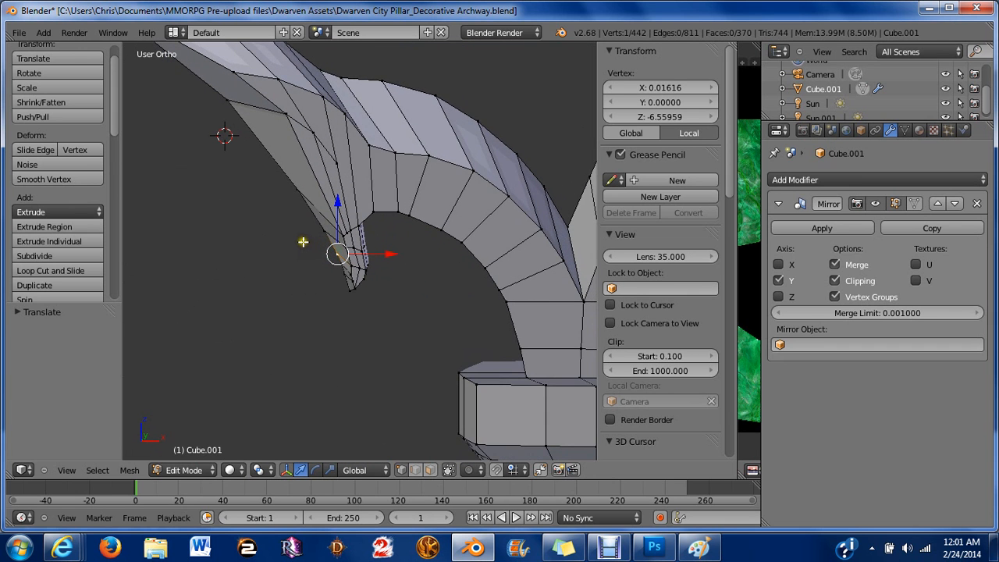
pyautogui.scroll(5, 312, 181)
# Select an edge on the hook tip's inner side, then rotate and move it to follow the curve.
pyautogui.keyDown('shift'); pyautogui.rightClick(321, 209); pyautogui.keyUp('shift')
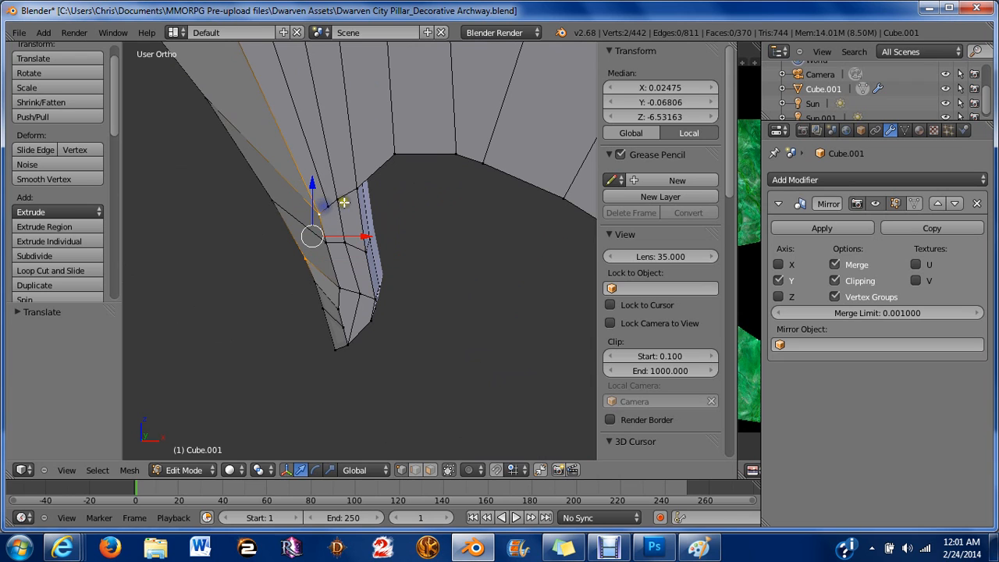
pyautogui.keyDown('shift'); pyautogui.rightClick(334, 201); pyautogui.keyUp('shift')
pyautogui.keyDown('shift'); pyautogui.rightClick(336, 200); pyautogui.keyUp('shift')
pyautogui.keyDown('shift'); pyautogui.rightClick(327, 206); pyautogui.keyUp('shift')
pyautogui.keyDown('shift'); pyautogui.rightClick(290, 255); pyautogui.keyUp('shift')
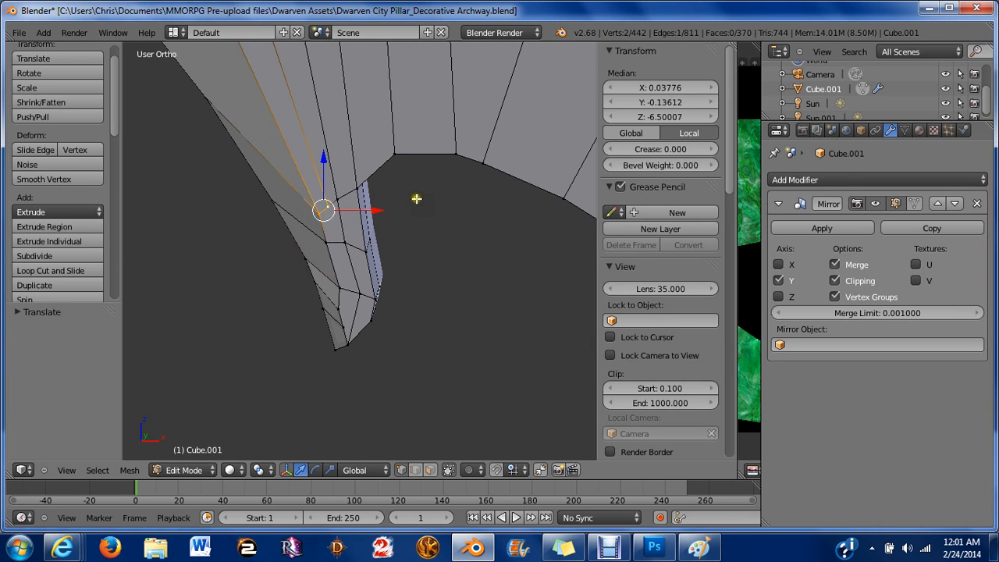
pyautogui.press('r')
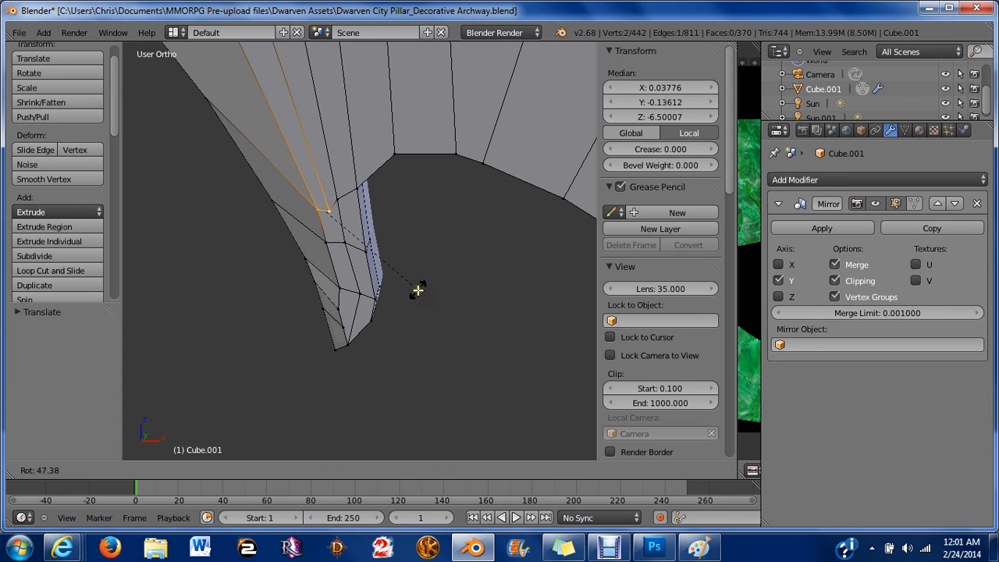
pyautogui.click(418, 290)
pyautogui.press('g')
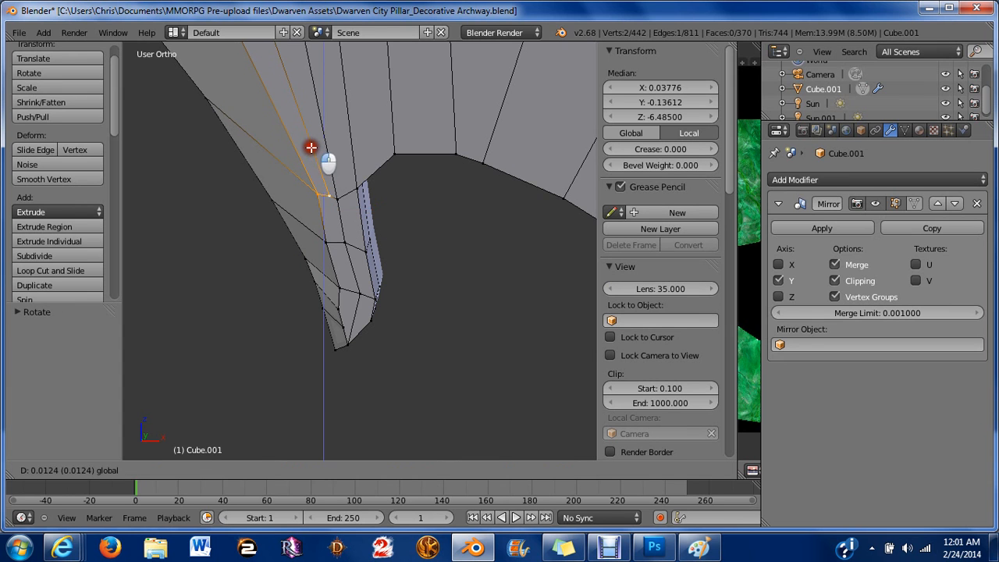
pyautogui.click(317, 161)
# Adjust the selected edge further by moving it up, rotating it, and shifting it inward.
pyautogui.moveTo(377, 198); pyautogui.dragTo(432, 241, button='middle')
pyautogui.moveTo(439, 248); pyautogui.dragTo(435, 249)
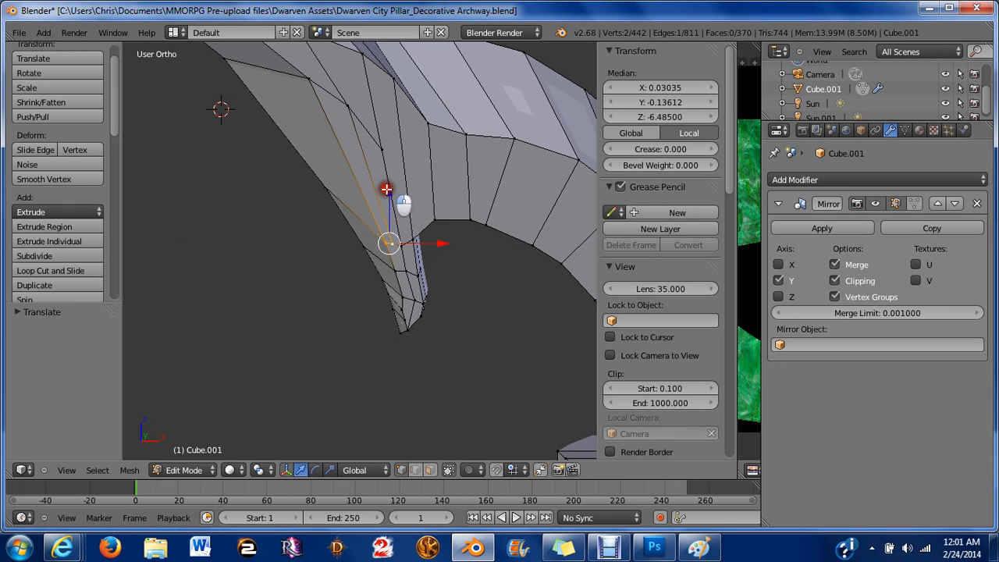
pyautogui.moveTo(387, 189); pyautogui.dragTo(392, 192)
pyautogui.scroll(2, 392, 194)
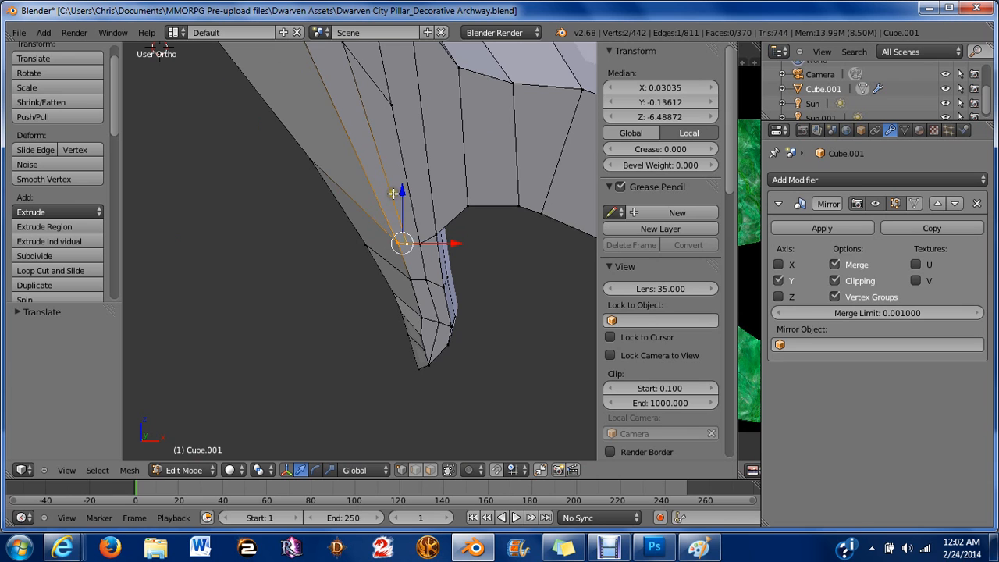
pyautogui.moveTo(405, 227); pyautogui.dragTo(403, 205)
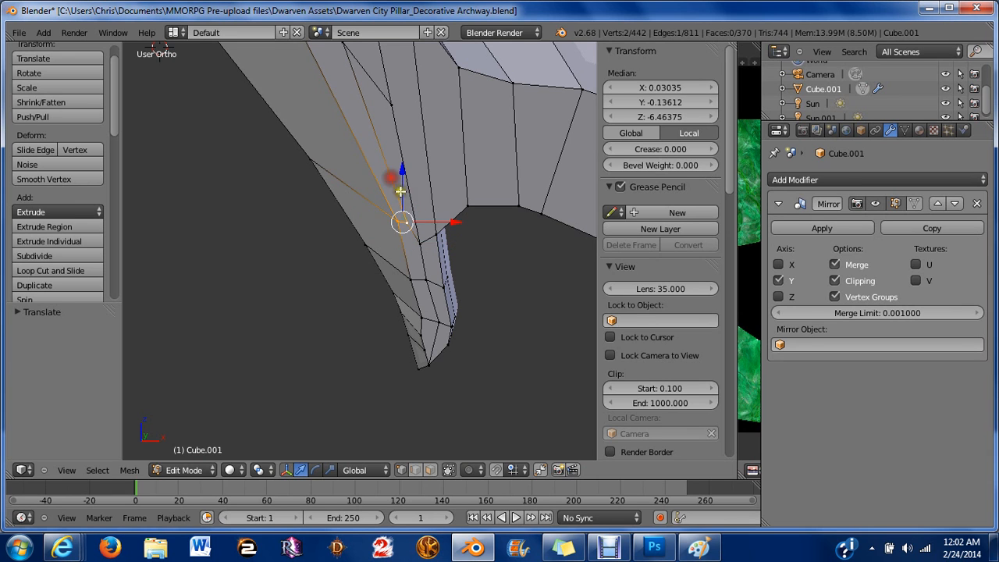
pyautogui.press('r')
pyautogui.click(491, 292)
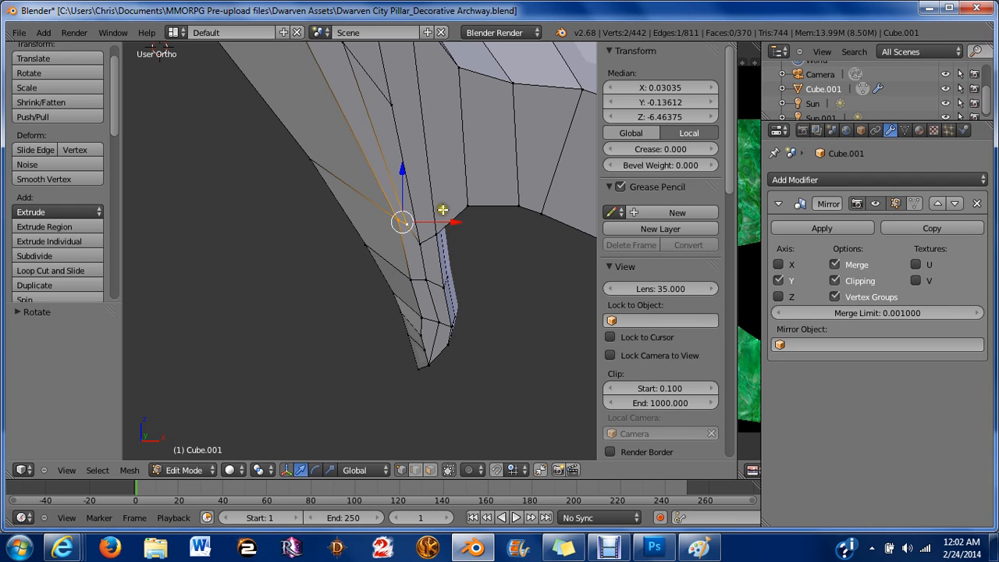
pyautogui.moveTo(449, 220); pyautogui.dragTo(443, 220)
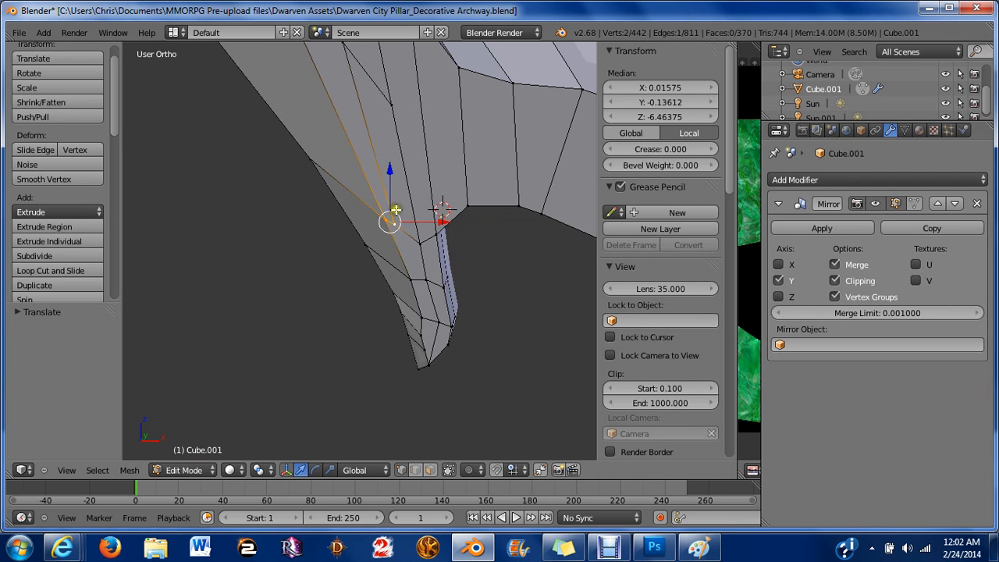
# Nudge a single vertex on the hook's inner edge outward and slightly down, then deselect all.
pyautogui.rightClick(391, 222)
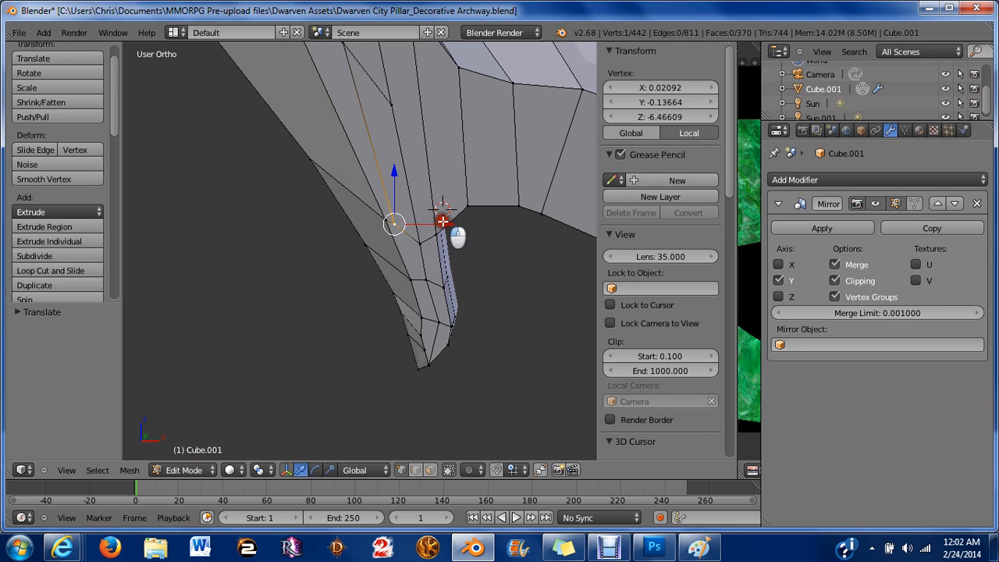
pyautogui.moveTo(443, 222); pyautogui.dragTo(450, 222)
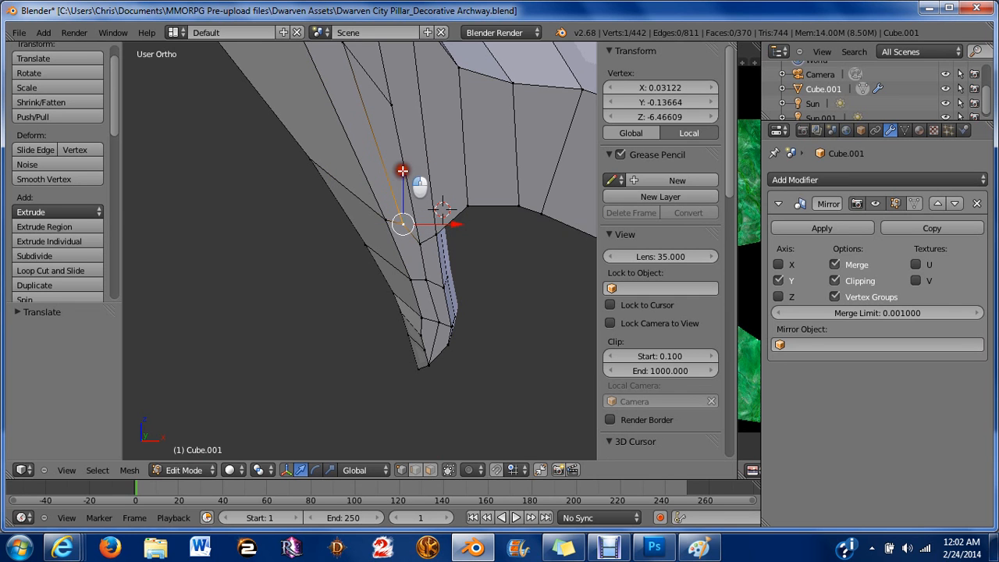
pyautogui.moveTo(402, 170); pyautogui.dragTo(401, 179)
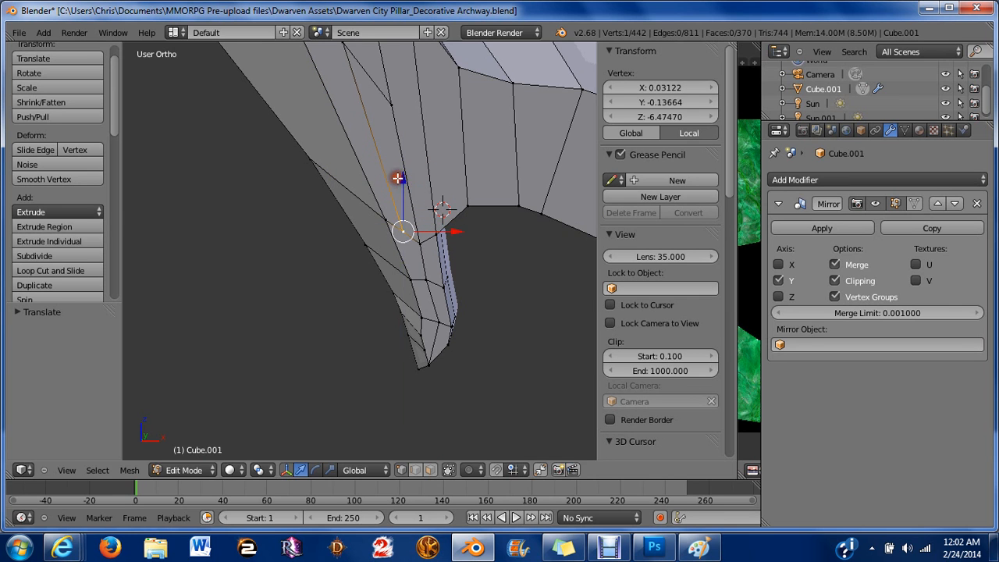
pyautogui.scroll(1, 404, 250)
pyautogui.press('a')
# Select the vertices along the hook's inner edge and move them outward along X in front view.
pyautogui.scroll(1, 407, 359)
pyautogui.keyDown('shift'); pyautogui.moveTo(457, 282); pyautogui.dragTo(373, 189, button='middle'); pyautogui.keyUp('shift')
pyautogui.moveTo(446, 192); pyautogui.dragTo(403, 160, button='middle')
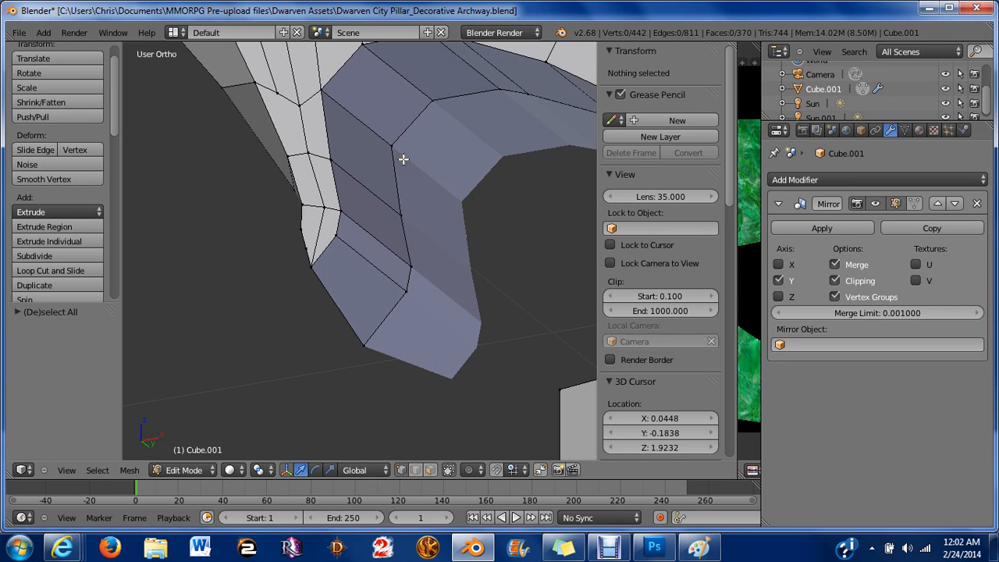
pyautogui.rightClick(392, 145)
pyautogui.keyDown('shift'); pyautogui.rightClick(400, 214); pyautogui.keyUp('shift')
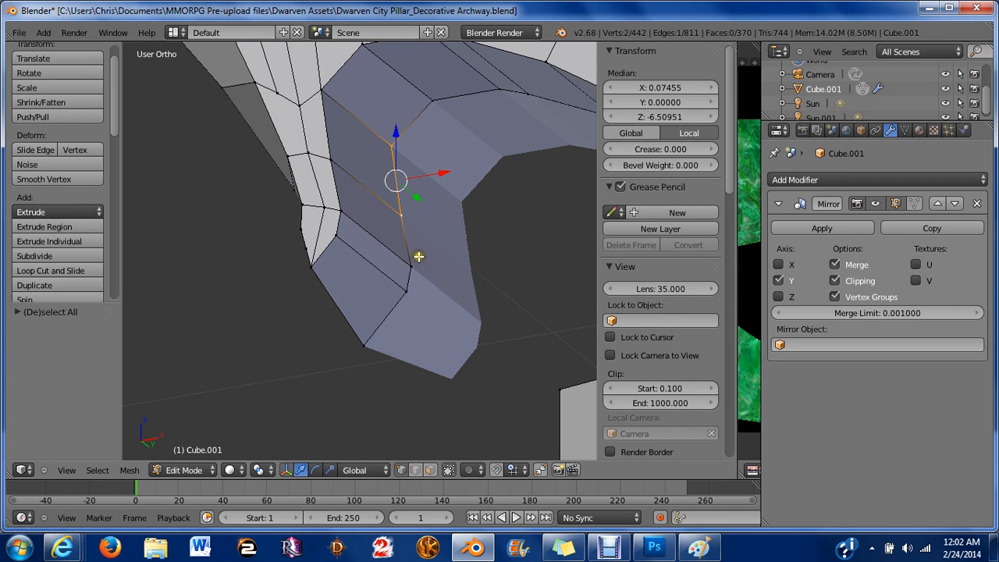
pyautogui.keyDown('shift'); pyautogui.rightClick(412, 266); pyautogui.keyUp('shift')
pyautogui.keyDown('shift'); pyautogui.rightClick(408, 290); pyautogui.keyUp('shift')
pyautogui.moveTo(411, 279); pyautogui.dragTo(441, 324, button='middle')
pyautogui.press('KP_1')
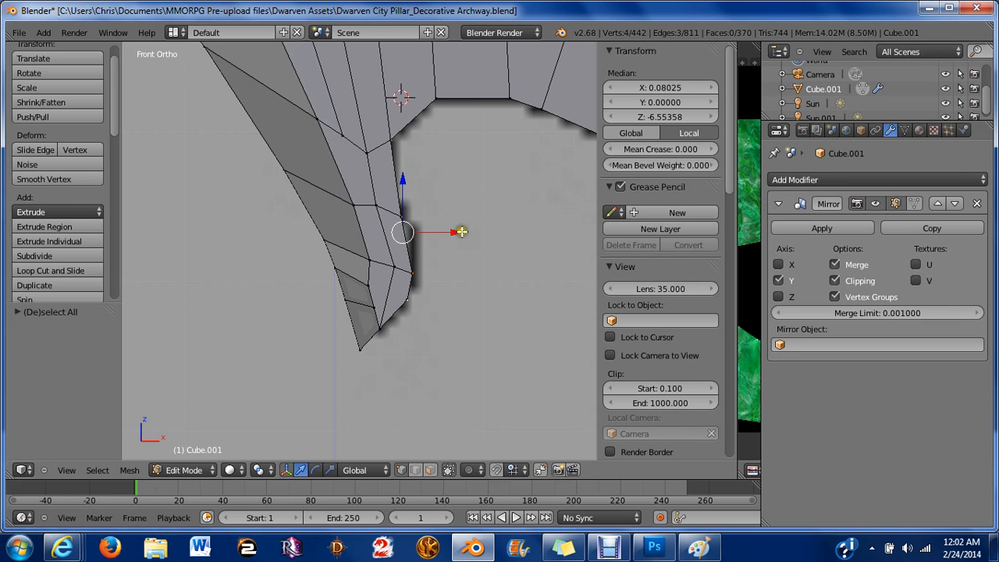
pyautogui.moveTo(462, 232)
pyautogui.mouseDown()
pyautogui.moveTo(493, 246)
pyautogui.moveTo(475, 239)
pyautogui.mouseUp()
pyautogui.scroll(2, 473, 240)
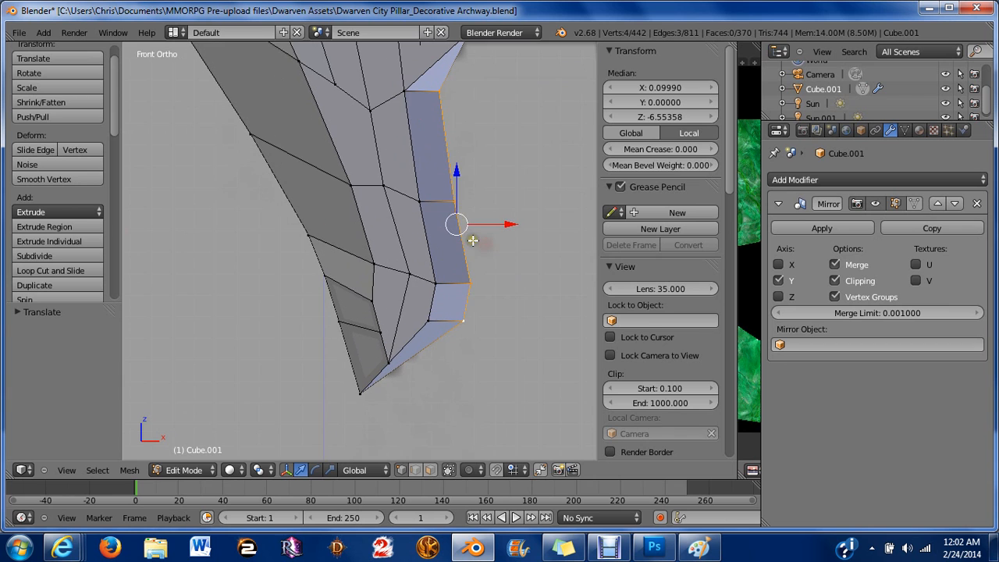
# Nudge two vertices on the hook's inner edge slightly inward along X, then deselect all.
pyautogui.rightClick(440, 90)
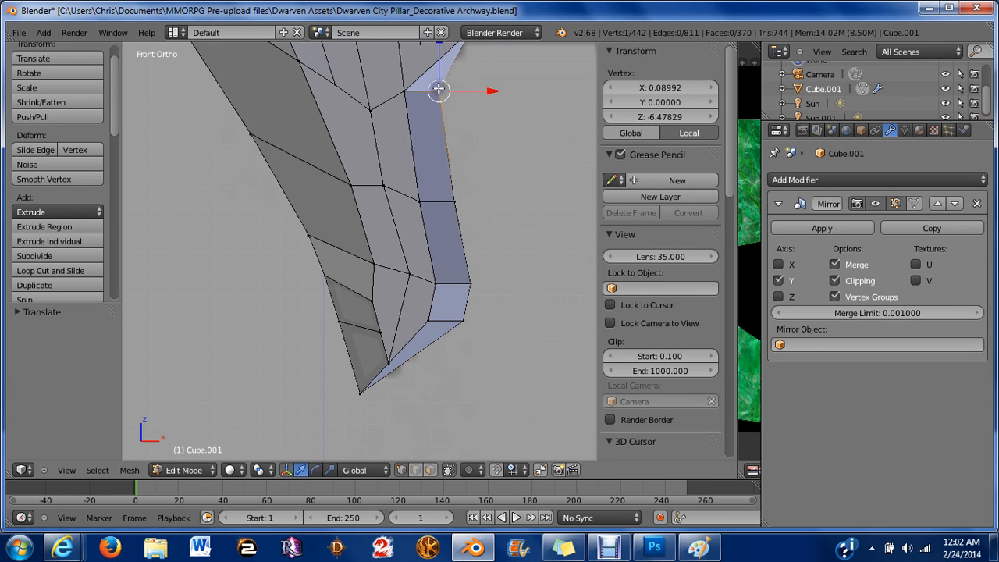
pyautogui.scroll(-2, 439, 117)
pyautogui.click(418, 86)
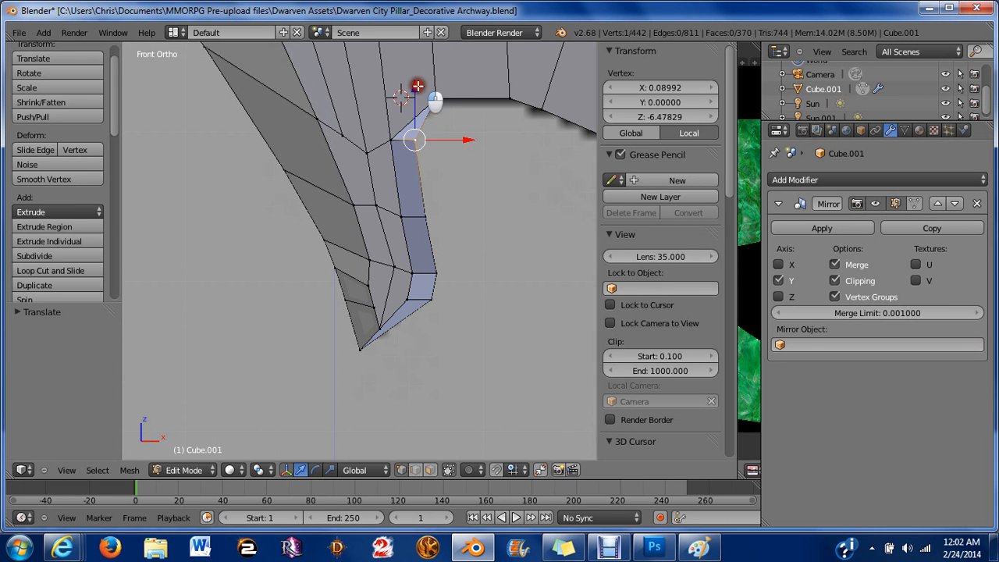
pyautogui.moveTo(418, 86); pyautogui.dragTo(425, 223)
pyautogui.rightClick(439, 269)
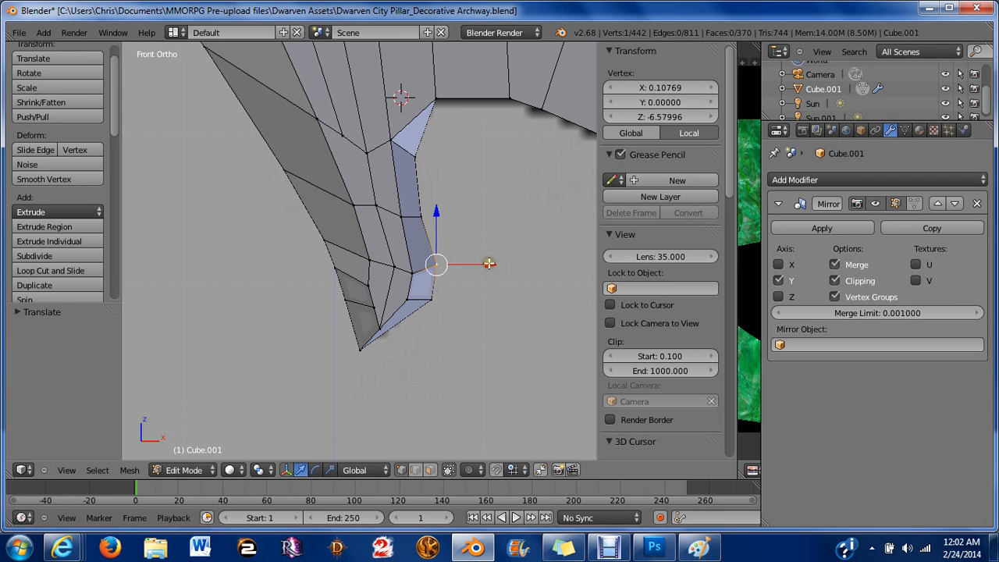
pyautogui.moveTo(489, 263); pyautogui.dragTo(487, 262)
pyautogui.scroll(3, 426, 317)
pyautogui.press('a')
pyautogui.rightClick(478, 332)
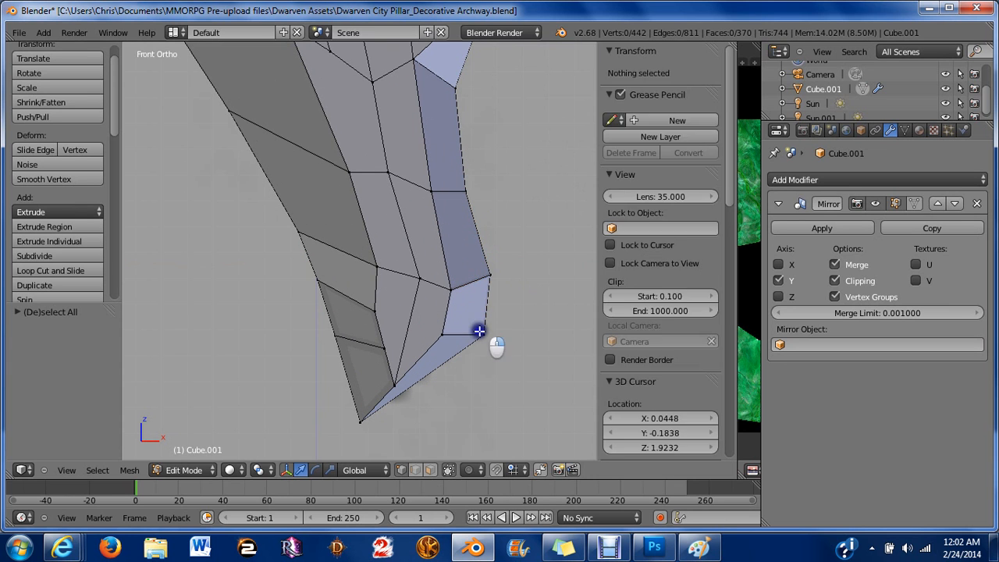
pyautogui.moveTo(535, 338)
pyautogui.mouseDown()
pyautogui.moveTo(513, 335)
pyautogui.moveTo(522, 334)
pyautogui.mouseUp()
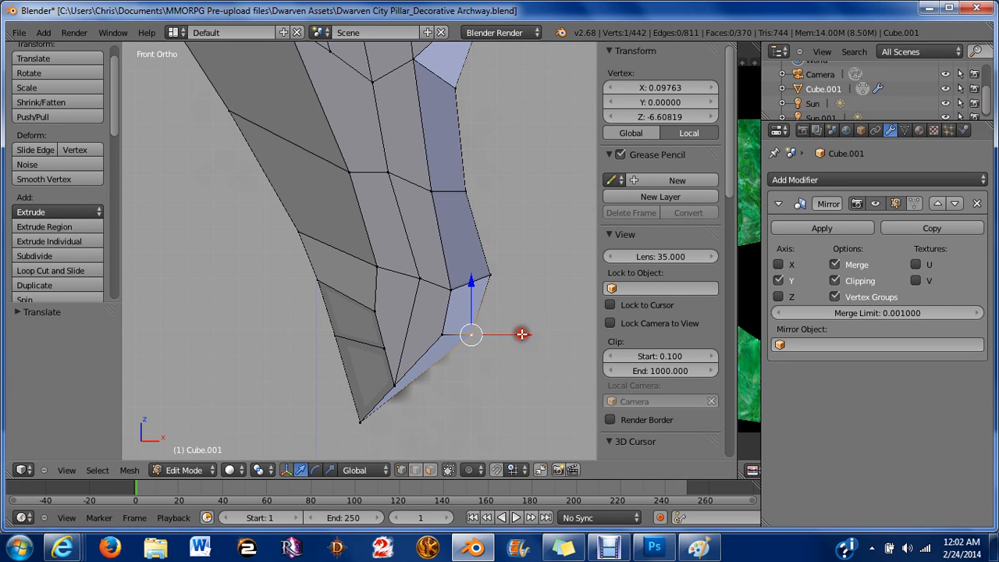
pyautogui.scroll(2, 503, 345)
pyautogui.keyDown('shift'); pyautogui.moveTo(435, 345); pyautogui.dragTo(411, 206, button='middle'); pyautogui.keyUp('shift')
pyautogui.press('a')
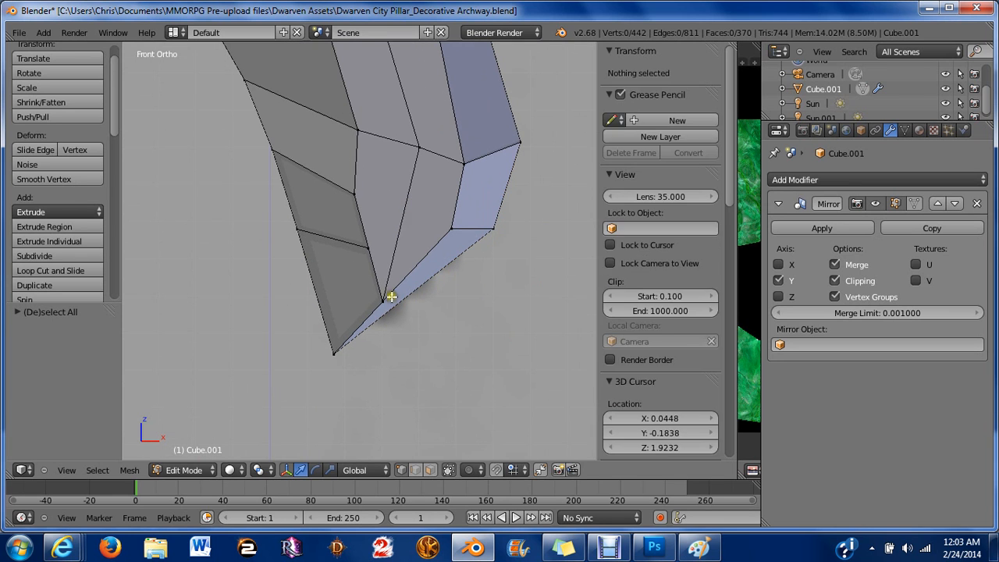
# Select and nudge the vertices at the hook tip's inner corner up and sideways to smooth its shape.
pyautogui.rightClick(382, 301)
pyautogui.click(432, 311)
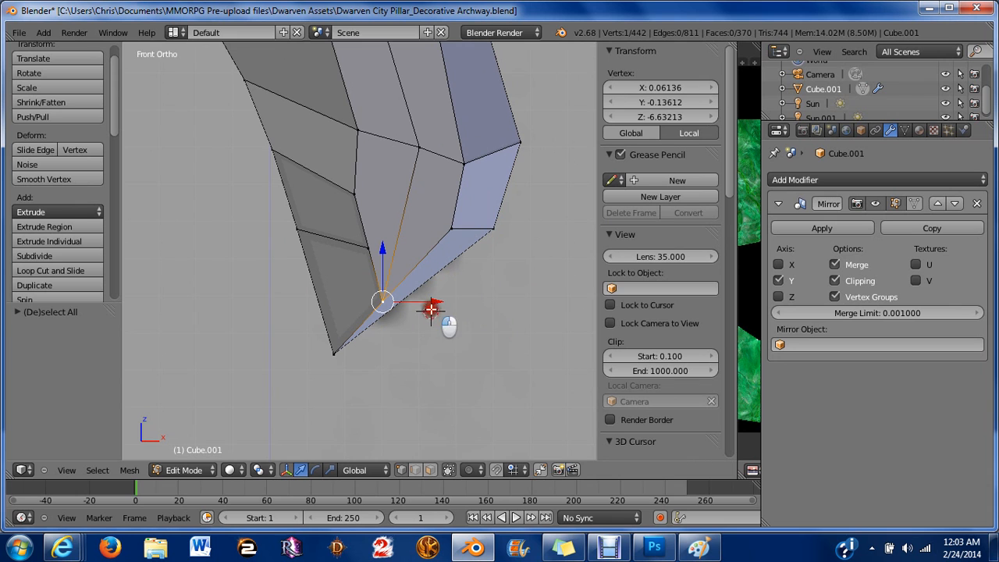
pyautogui.hotkey('shift', 'c')
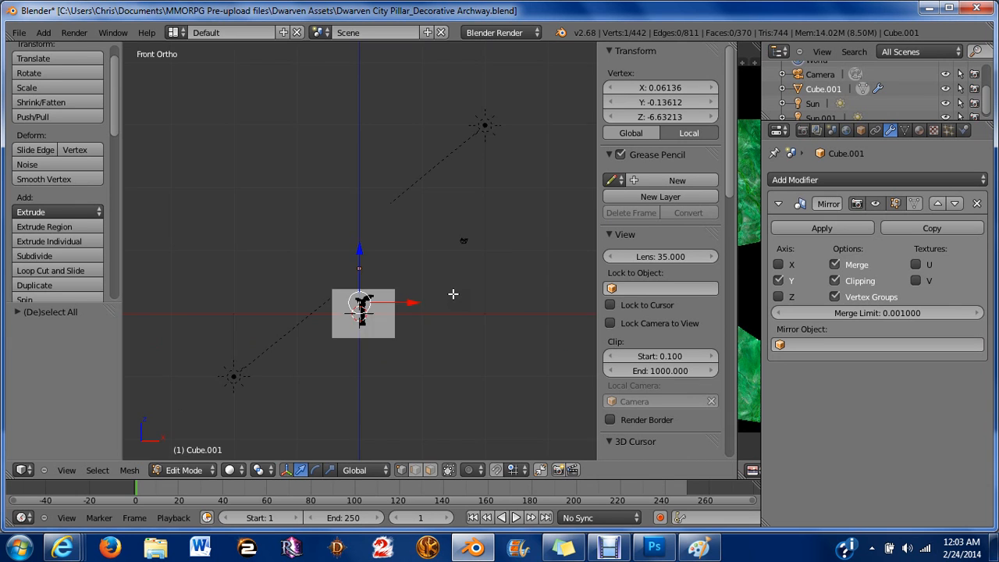
pyautogui.scroll(-1, 451, 294)
pyautogui.scroll(8, 445, 296)
pyautogui.keyDown('shift'); pyautogui.moveTo(375, 379); pyautogui.dragTo(402, 158, button='middle'); pyautogui.keyUp('shift')
pyautogui.scroll(6, 413, 211)
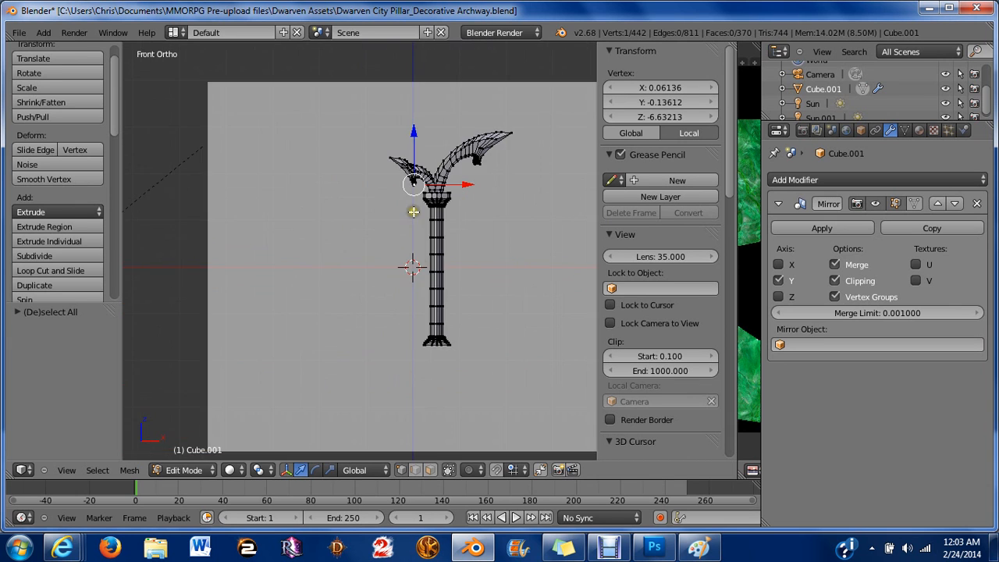
pyautogui.keyDown('shift'); pyautogui.moveTo(443, 215); pyautogui.dragTo(375, 293, button='middle'); pyautogui.keyUp('shift')
pyautogui.scroll(4, 400, 245)
pyautogui.scroll(1, 402, 237)
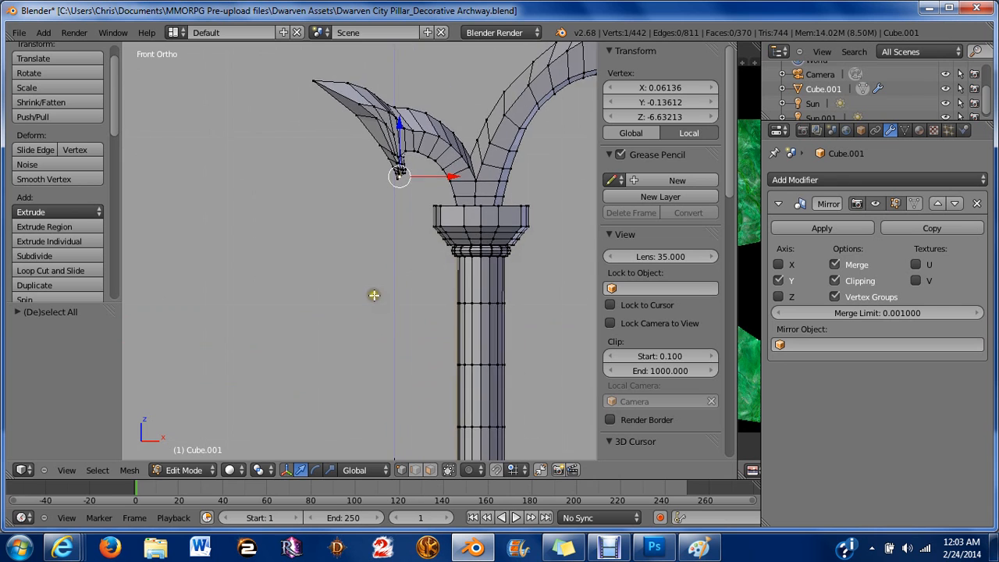
pyautogui.scroll(4, 386, 257)
pyautogui.keyDown('shift'); pyautogui.moveTo(442, 173); pyautogui.dragTo(377, 328, button='middle'); pyautogui.keyUp('shift')
pyautogui.scroll(4, 387, 249)
pyautogui.scroll(5, 398, 234)
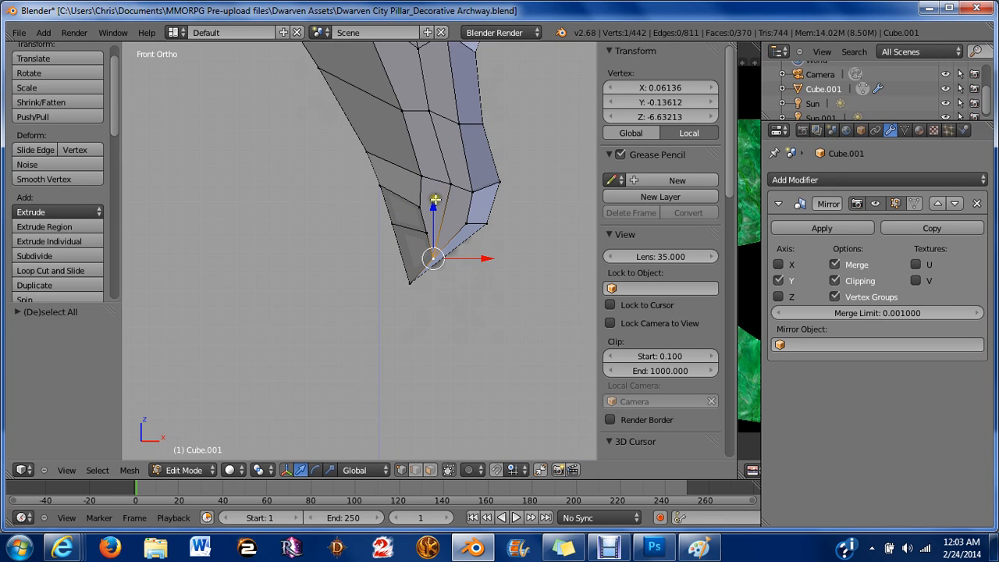
pyautogui.moveTo(431, 204); pyautogui.dragTo(420, 196)
pyautogui.rightClick(420, 201)
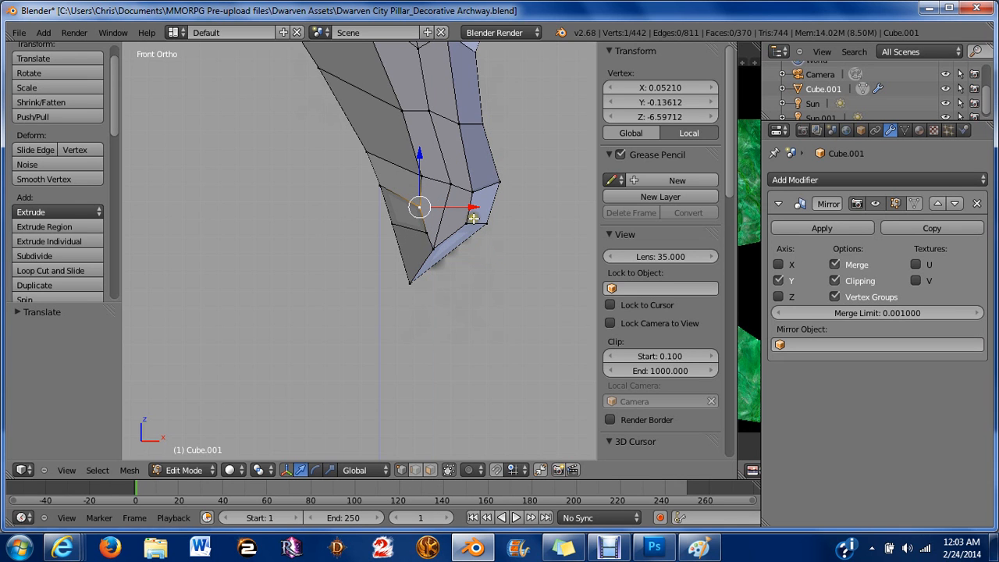
pyautogui.moveTo(468, 201); pyautogui.dragTo(419, 173)
pyautogui.rightClick(427, 229)
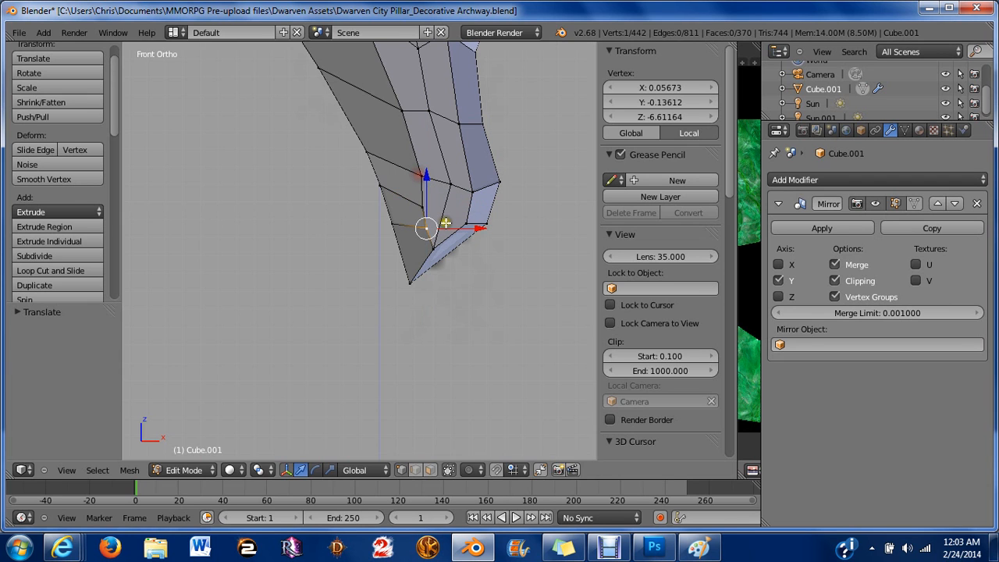
pyautogui.moveTo(478, 228); pyautogui.dragTo(482, 229)
pyautogui.rightClick(424, 198)
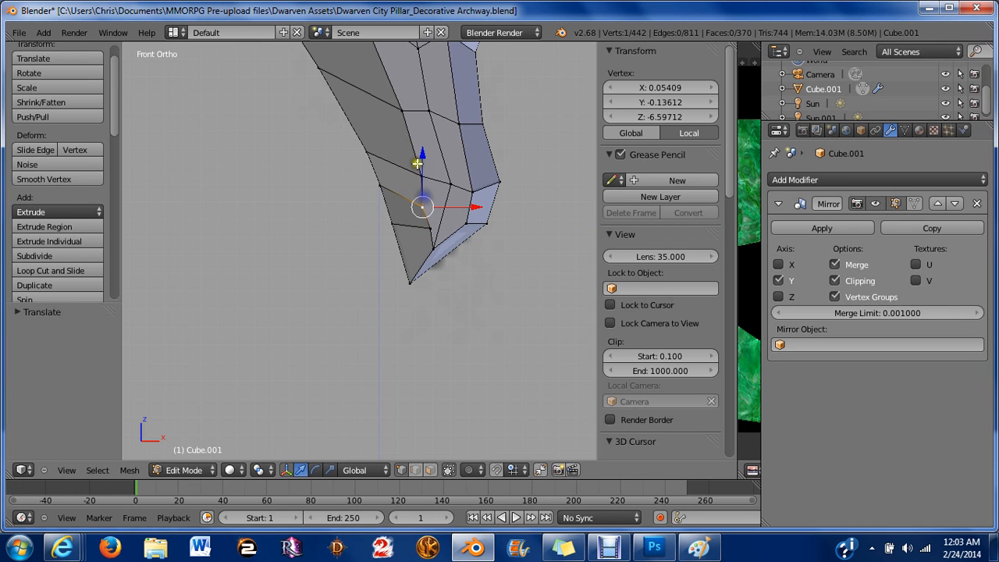
pyautogui.moveTo(422, 160); pyautogui.dragTo(408, 153)
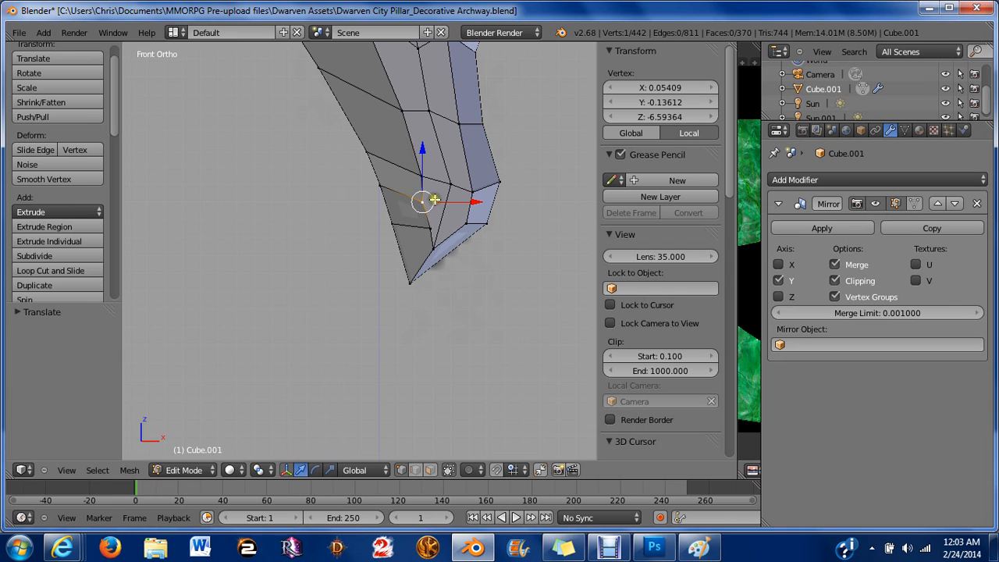
pyautogui.rightClick(419, 228)
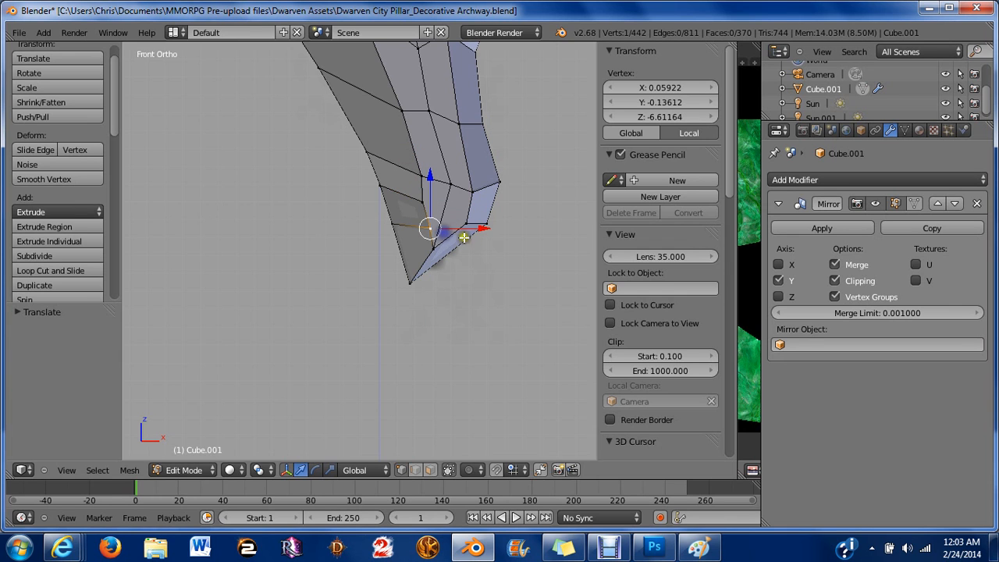
pyautogui.moveTo(482, 227); pyautogui.dragTo(479, 225)
# Orbit and zoom to inspect the hook and arch junction above the capital from an angled view.
pyautogui.scroll(-6, 460, 220)
pyautogui.scroll(5, 448, 213)
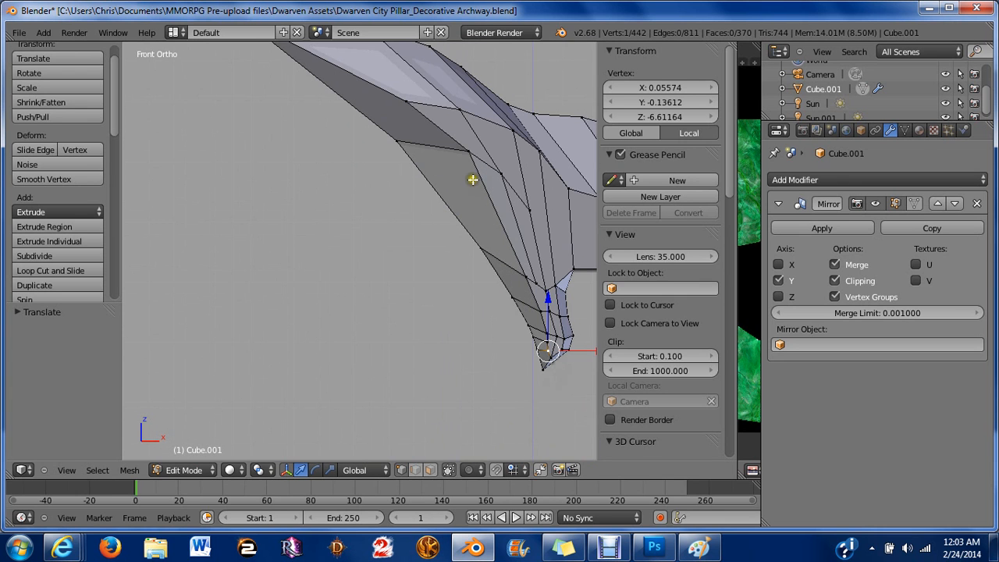
pyautogui.scroll(-6, 473, 180)
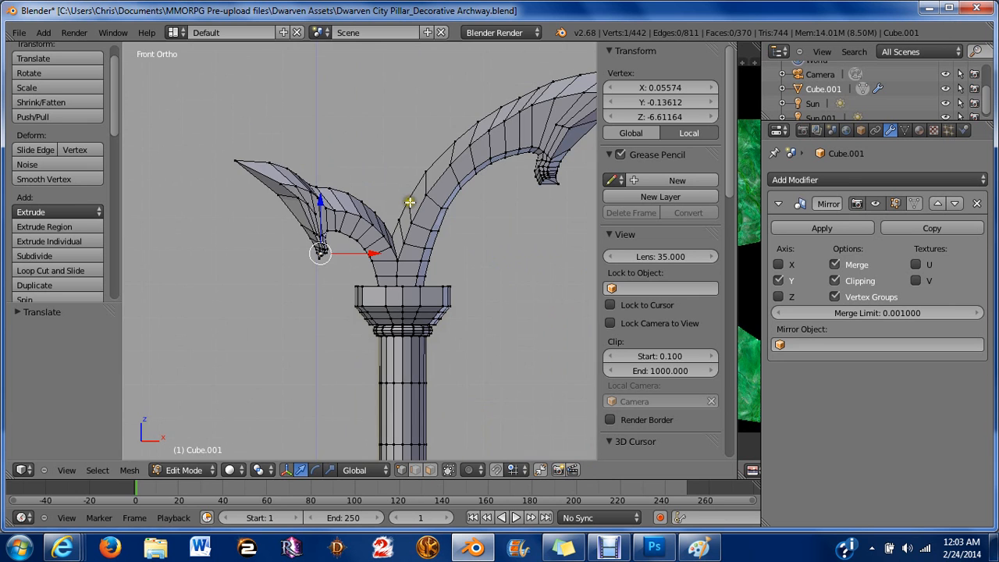
pyautogui.moveTo(409, 202); pyautogui.dragTo(351, 165, button='middle')
pyautogui.scroll(5, 433, 202)
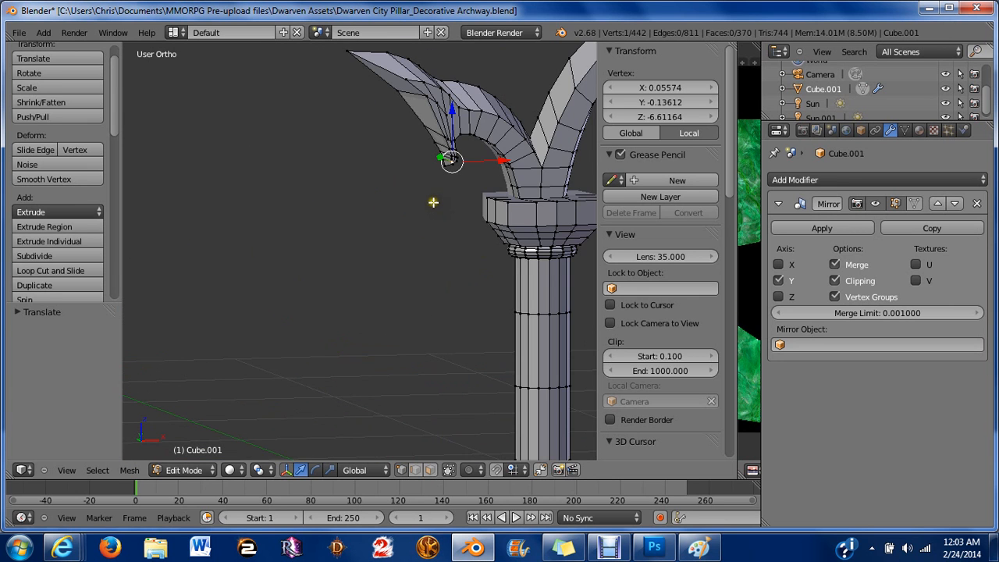
pyautogui.keyDown('shift'); pyautogui.moveTo(433, 202); pyautogui.dragTo(379, 218, button='middle'); pyautogui.keyUp('shift')
pyautogui.scroll(3, 418, 169)
pyautogui.keyDown('shift'); pyautogui.moveTo(468, 180); pyautogui.dragTo(405, 240, button='middle'); pyautogui.keyUp('shift')
pyautogui.scroll(3, 447, 208)
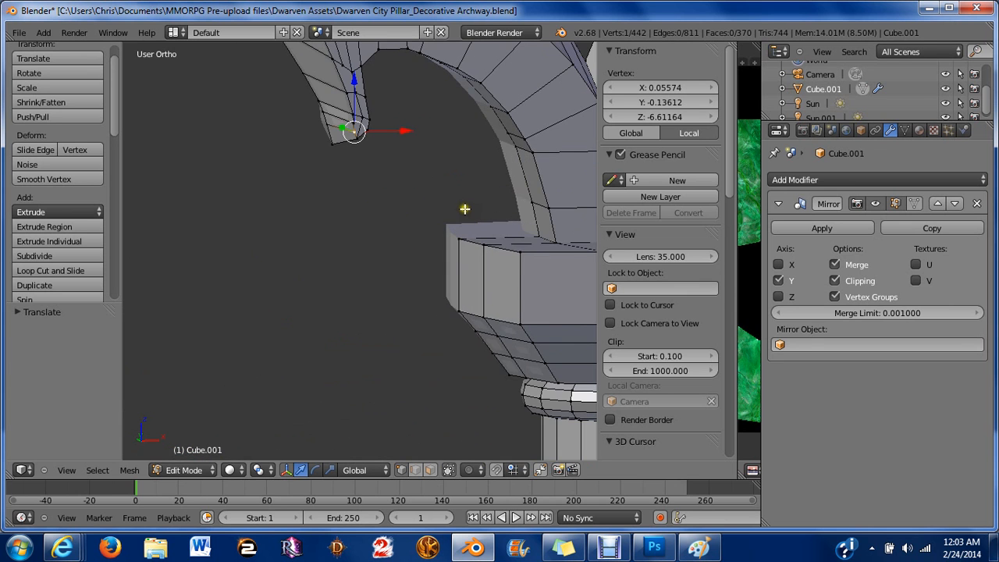
pyautogui.keyDown('shift'); pyautogui.moveTo(544, 223); pyautogui.dragTo(451, 283, button='middle'); pyautogui.keyUp('shift')
pyautogui.scroll(4, 462, 198)
pyautogui.scroll(-2, 464, 217)
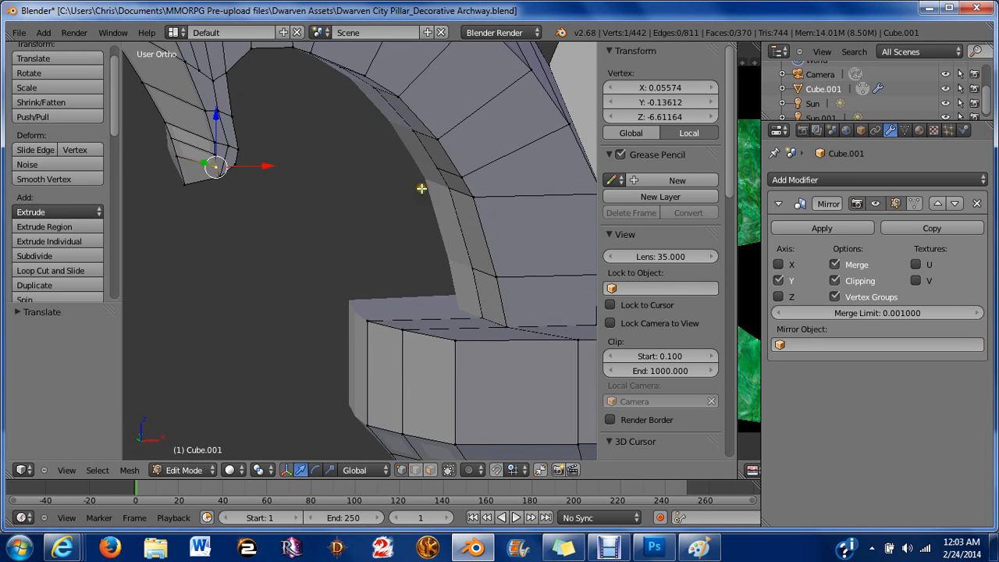
pyautogui.click(608, 548)
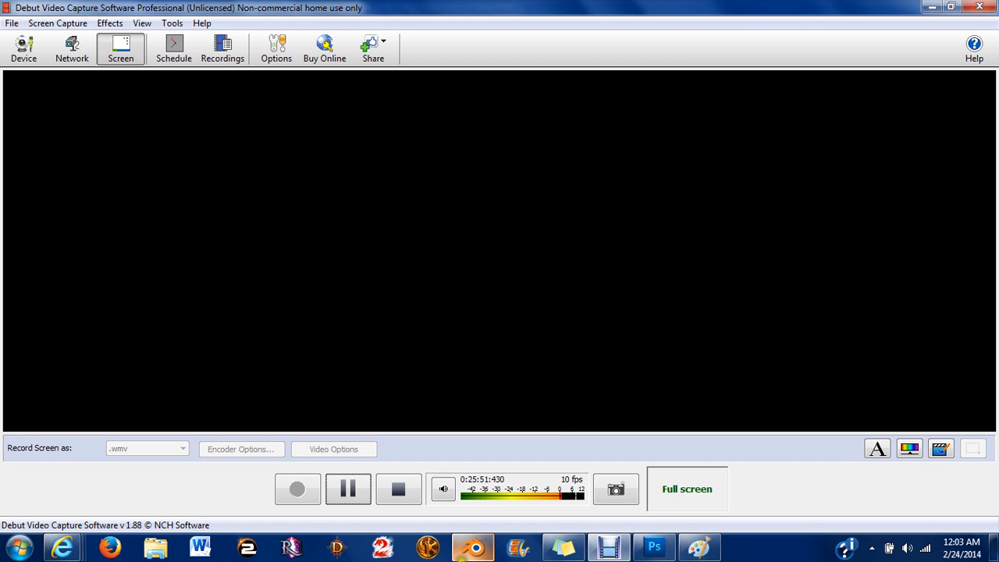
pyautogui.click(474, 547)
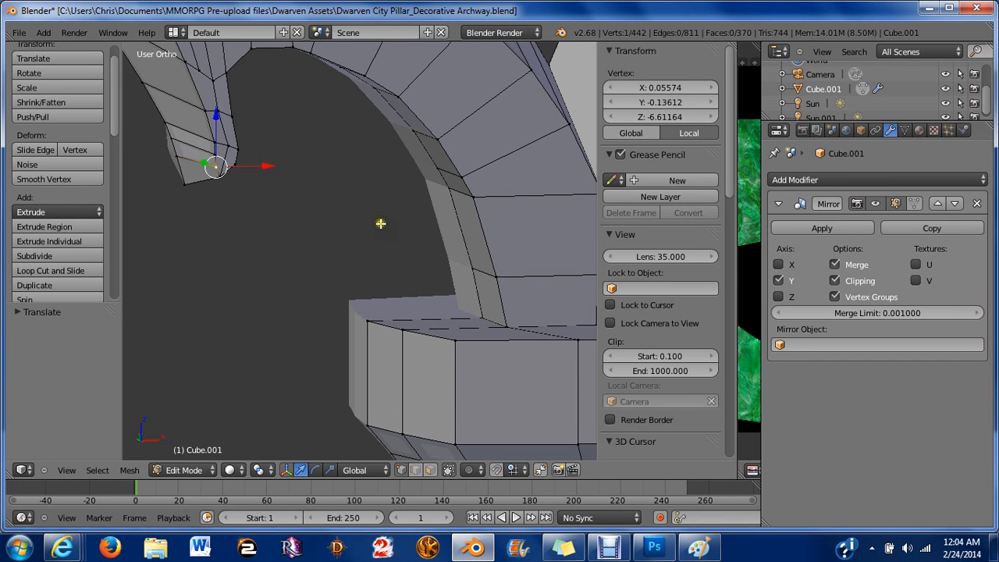
# Select the first vertices along the inner edge of the arch curve above the capital.
pyautogui.scroll(1, 381, 223)
pyautogui.keyDown('shift'); pyautogui.rightClick(506, 331); pyautogui.keyUp('shift')
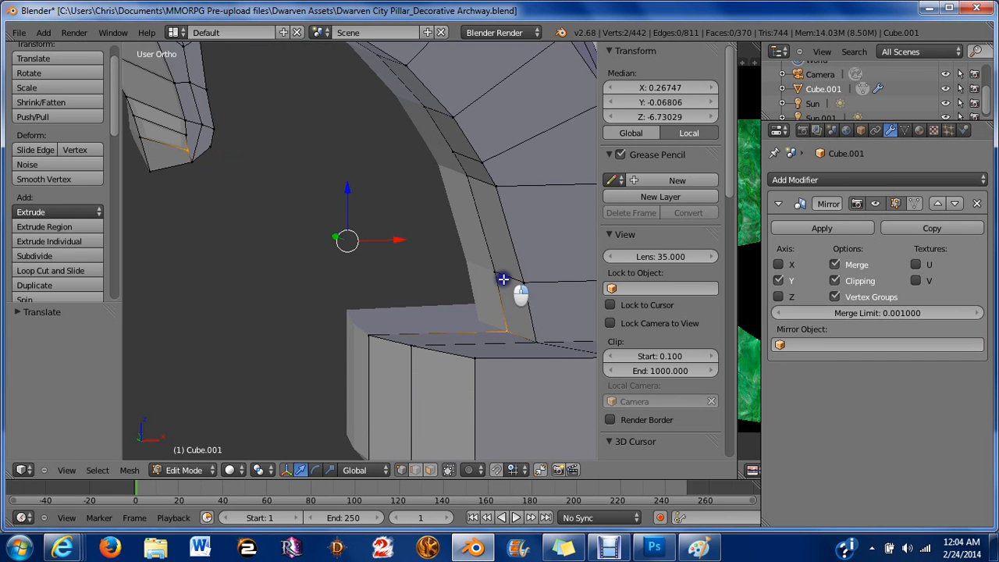
pyautogui.keyDown('shift'); pyautogui.rightClick(495, 273); pyautogui.keyUp('shift')
pyautogui.keyDown('shift'); pyautogui.rightClick(189, 151); pyautogui.keyUp('shift')
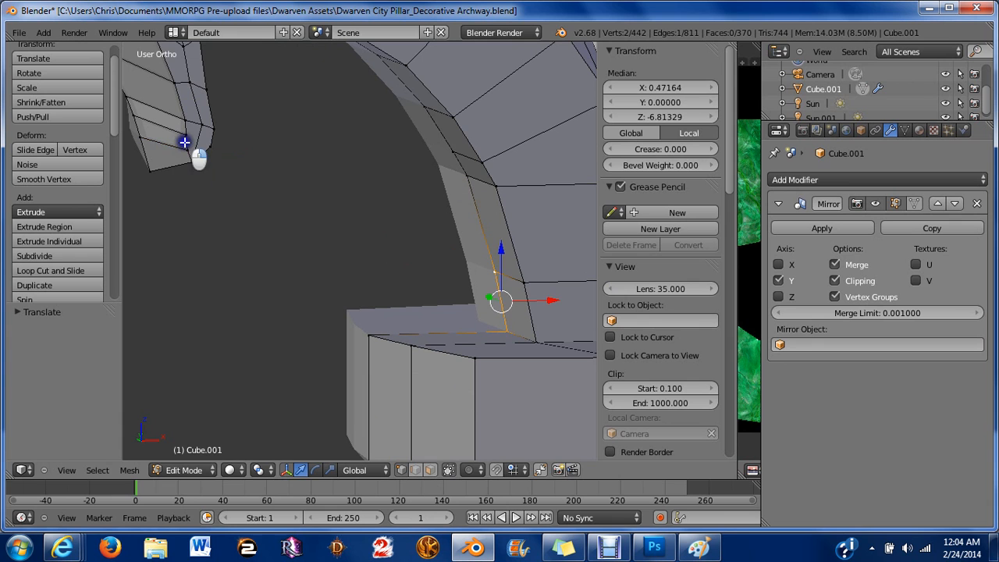
pyautogui.keyDown('shift'); pyautogui.rightClick(447, 159); pyautogui.keyUp('shift')
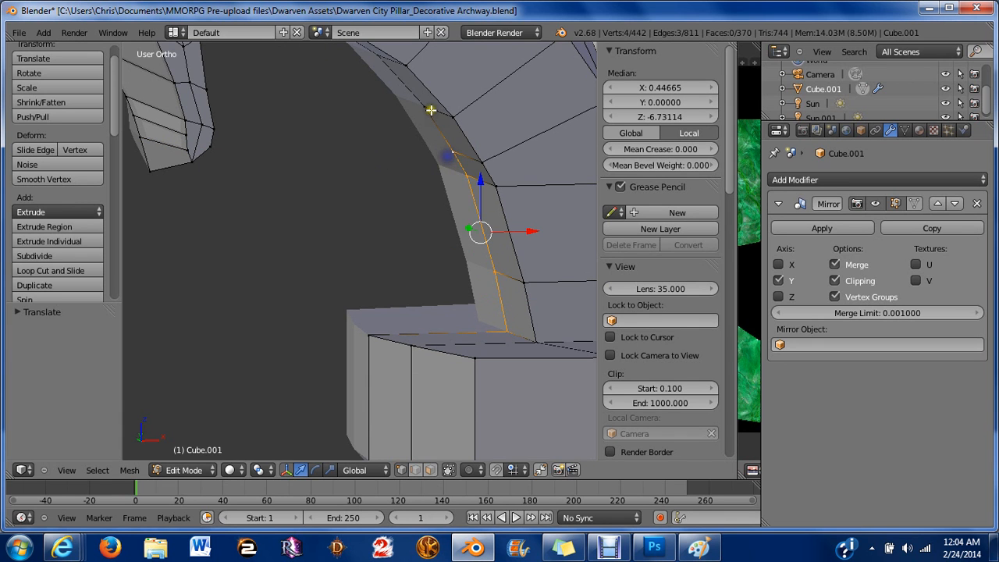
pyautogui.scroll(-2, 430, 124)
pyautogui.moveTo(423, 151); pyautogui.dragTo(391, 105, button='middle')
pyautogui.scroll(-5, 391, 108)
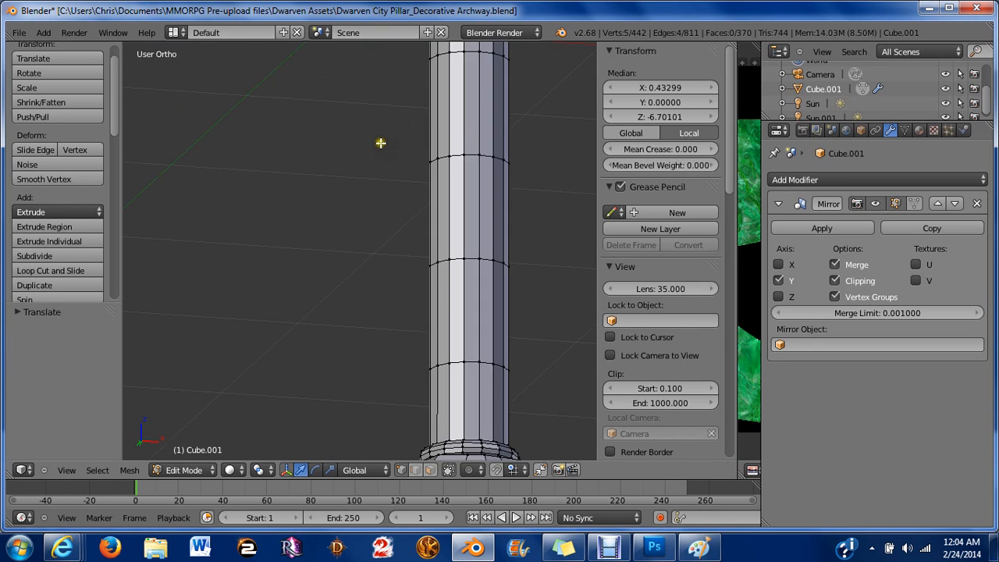
pyautogui.scroll(-3, 380, 143)
pyautogui.keyDown('shift'); pyautogui.moveTo(383, 145); pyautogui.dragTo(443, 554, button='middle'); pyautogui.keyUp('shift')
pyautogui.scroll(4, 478, 274)
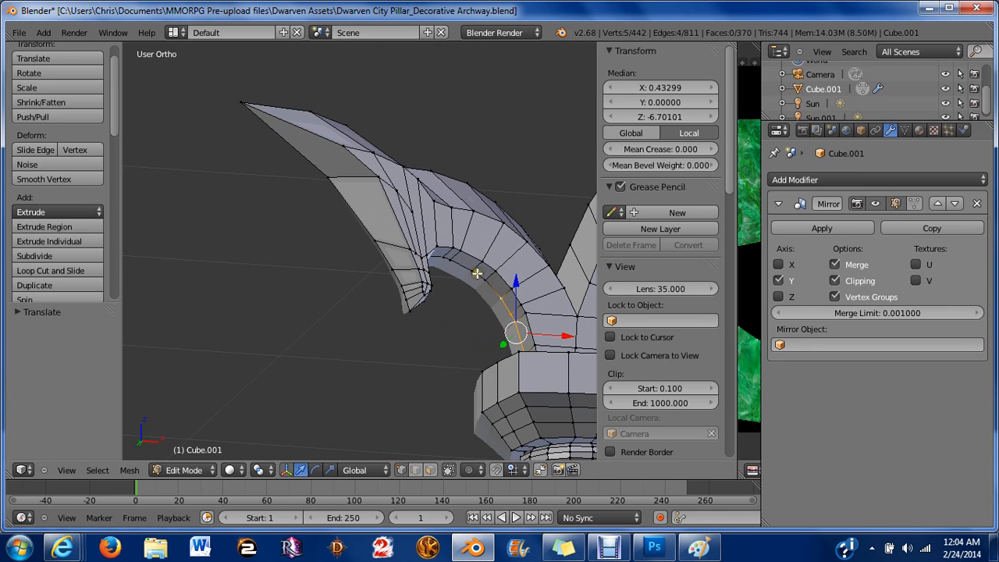
# Extend the selection along the arch's inner edge, adding several more vertices toward the hook.
pyautogui.moveTo(494, 311); pyautogui.dragTo(476, 303, button='middle')
pyautogui.keyDown('shift'); pyautogui.moveTo(224, 194); pyautogui.dragTo(414, 290, button='middle'); pyautogui.keyUp('shift')
pyautogui.scroll(2, 414, 290)
pyautogui.keyDown('shift'); pyautogui.moveTo(316, 176); pyautogui.dragTo(429, 280, button='middle'); pyautogui.keyUp('shift')
pyautogui.scroll(3, 429, 279)
pyautogui.keyDown('shift'); pyautogui.rightClick(359, 319); pyautogui.keyUp('shift')
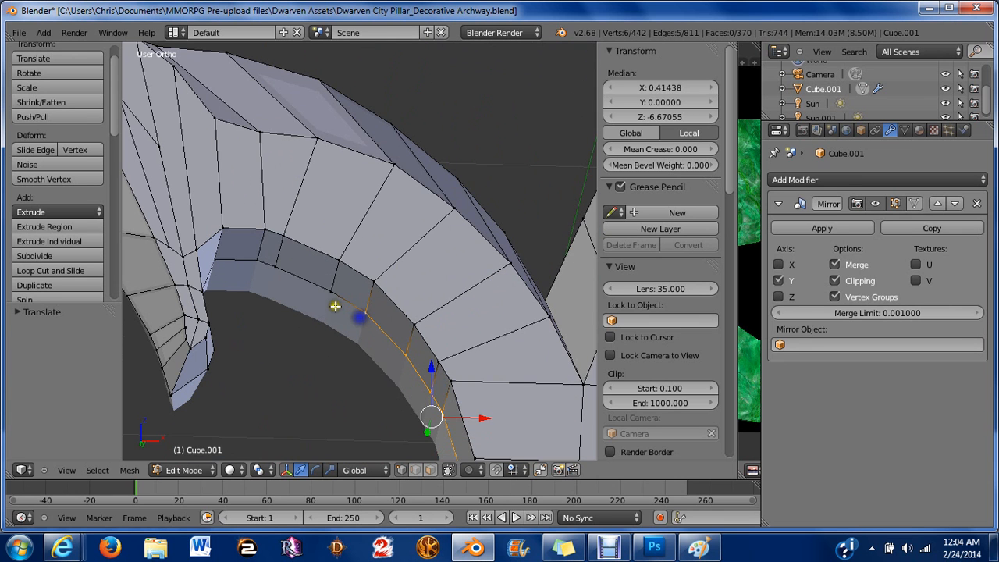
pyautogui.keyDown('shift'); pyautogui.rightClick(320, 291); pyautogui.keyUp('shift')
pyautogui.keyDown('shift'); pyautogui.rightClick(284, 275); pyautogui.keyUp('shift')
pyautogui.keyDown('shift'); pyautogui.rightClick(271, 267); pyautogui.keyUp('shift')
pyautogui.keyDown('shift'); pyautogui.rightClick(256, 262); pyautogui.keyUp('shift')
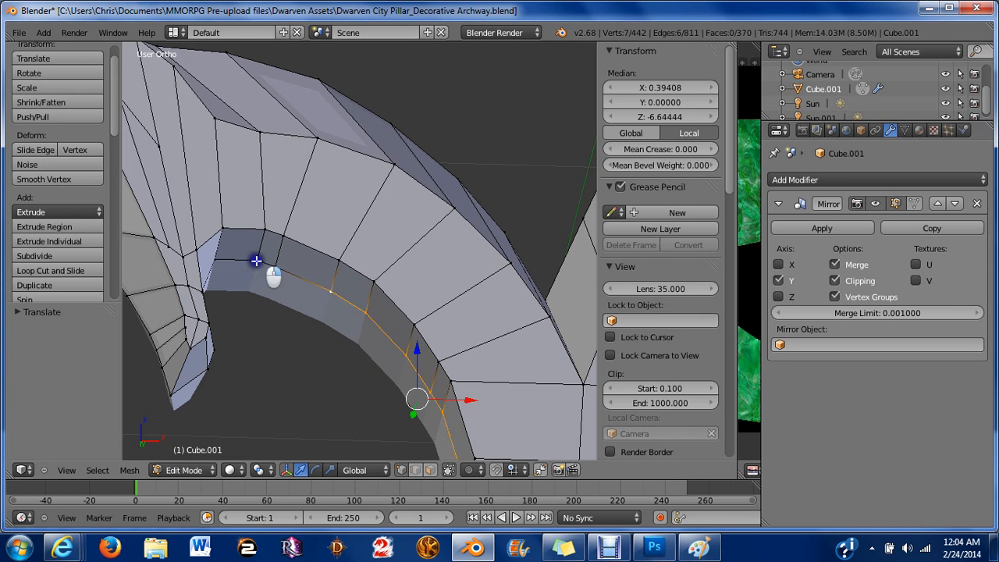
pyautogui.keyDown('shift'); pyautogui.rightClick(277, 267); pyautogui.keyUp('shift')
# Add another inner-edge vertex near the hook's base to the selection.
pyautogui.moveTo(287, 274); pyautogui.dragTo(374, 294, button='middle')
pyautogui.scroll(-6, 288, 278)
pyautogui.scroll(3, 373, 294)
pyautogui.keyDown('shift'); pyautogui.moveTo(195, 286); pyautogui.dragTo(446, 242, button='middle'); pyautogui.keyUp('shift')
pyautogui.scroll(4, 437, 246)
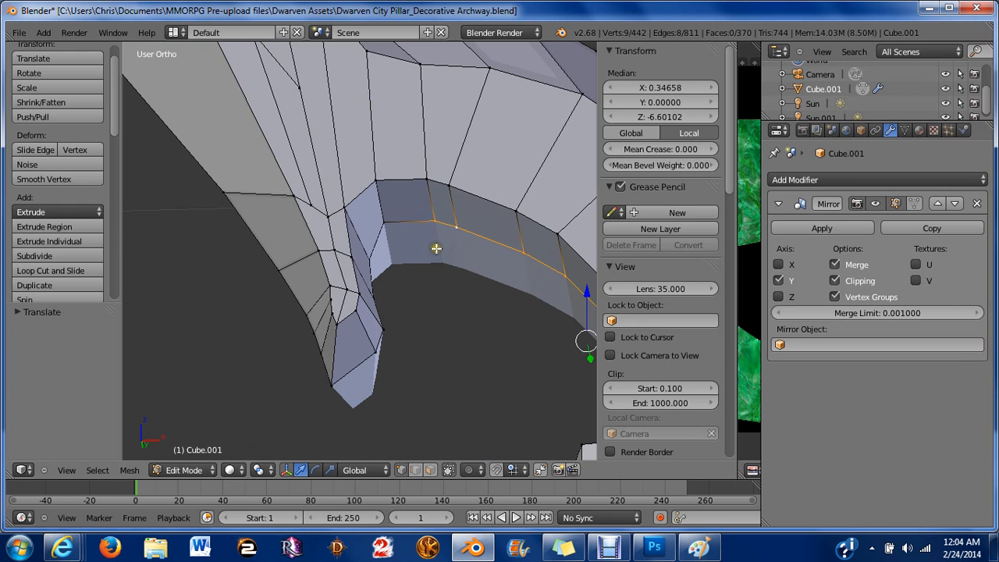
pyautogui.keyDown('shift'); pyautogui.rightClick(391, 231); pyautogui.keyUp('shift')
pyautogui.scroll(-8, 394, 232)
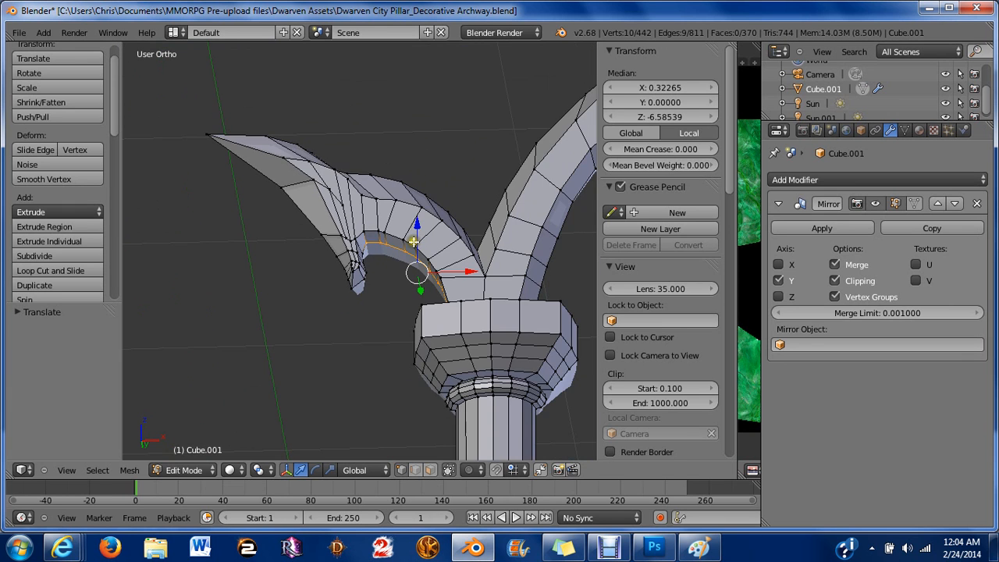
pyautogui.moveTo(414, 237); pyautogui.dragTo(427, 266, button='middle')
# In front view, try scaling the selected inner-edge vertices along Z by about 0.90, then undo the attempt.
pyautogui.press('KP_1')
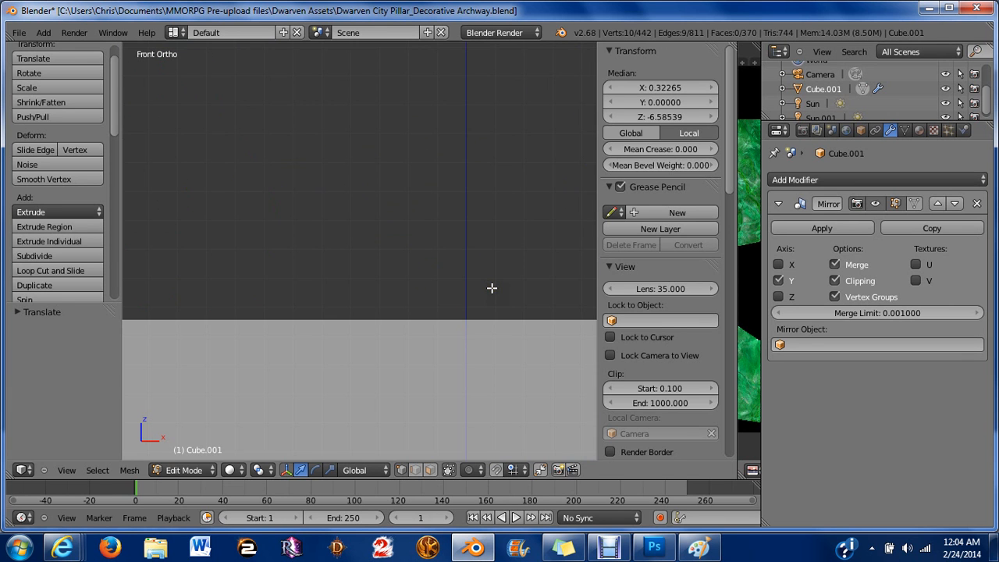
pyautogui.scroll(-3, 461, 292)
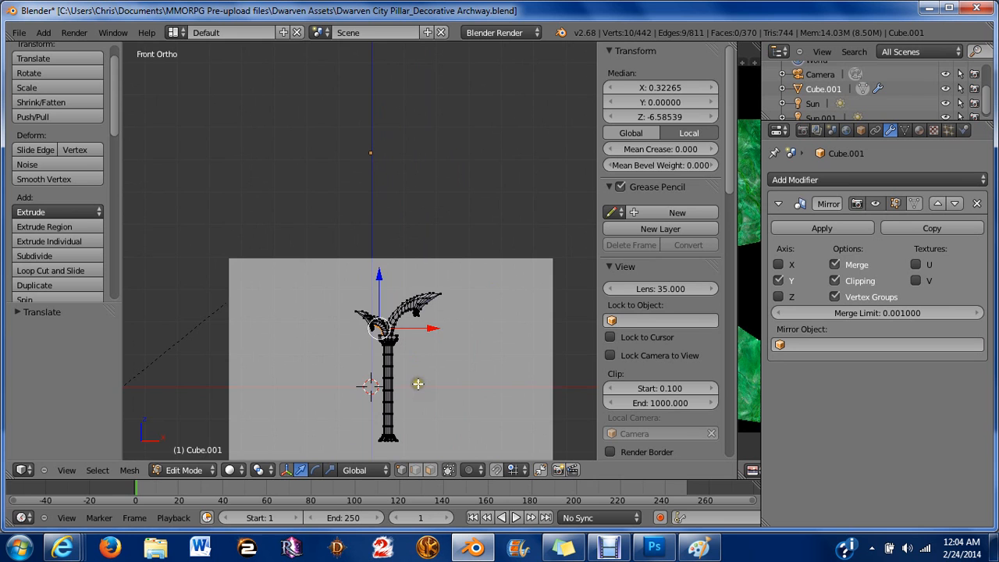
pyautogui.scroll(6, 390, 292)
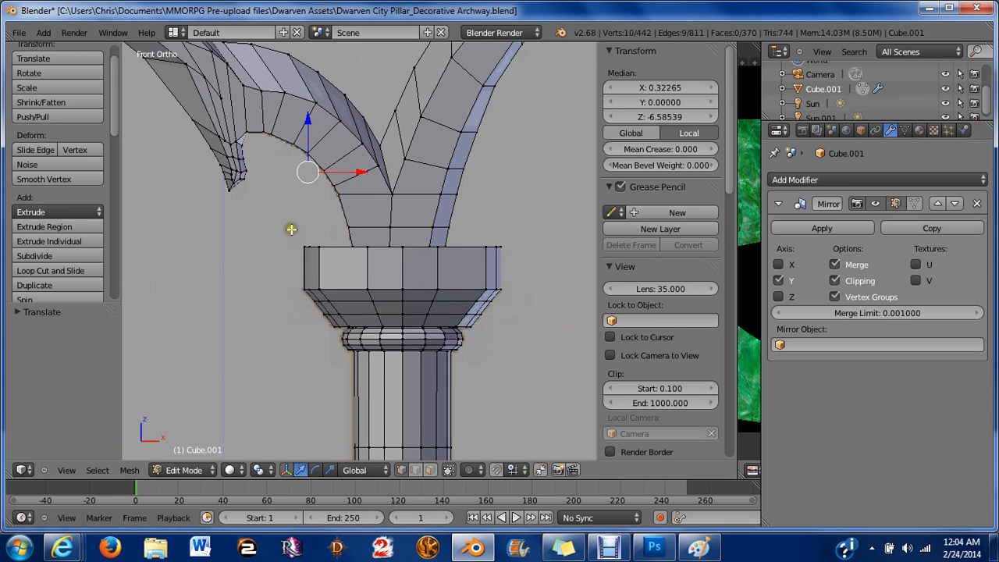
pyautogui.scroll(4, 297, 231)
pyautogui.keyDown('shift'); pyautogui.moveTo(340, 240); pyautogui.dragTo(389, 341, button='middle'); pyautogui.keyUp('shift')
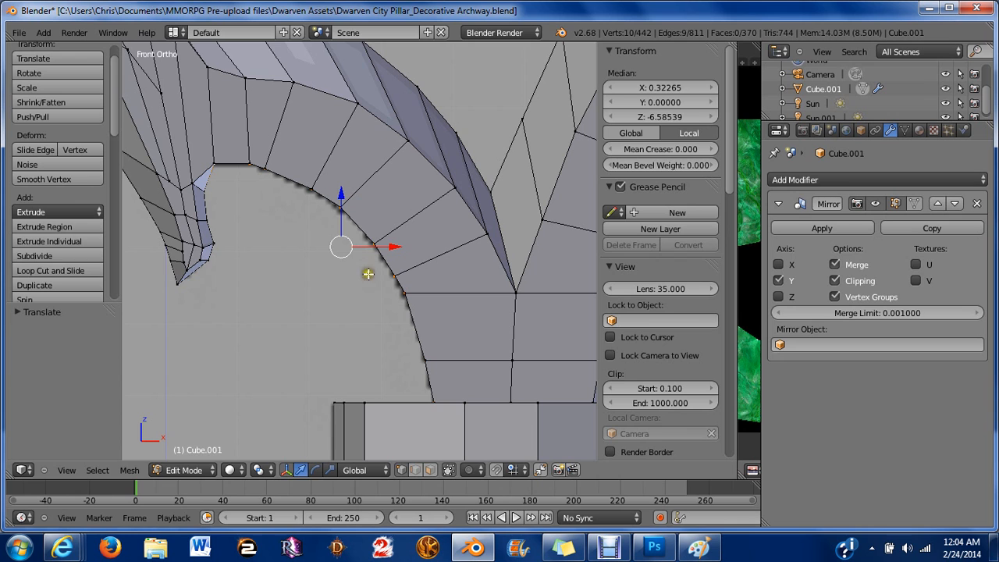
pyautogui.press('s')
pyautogui.press('z')
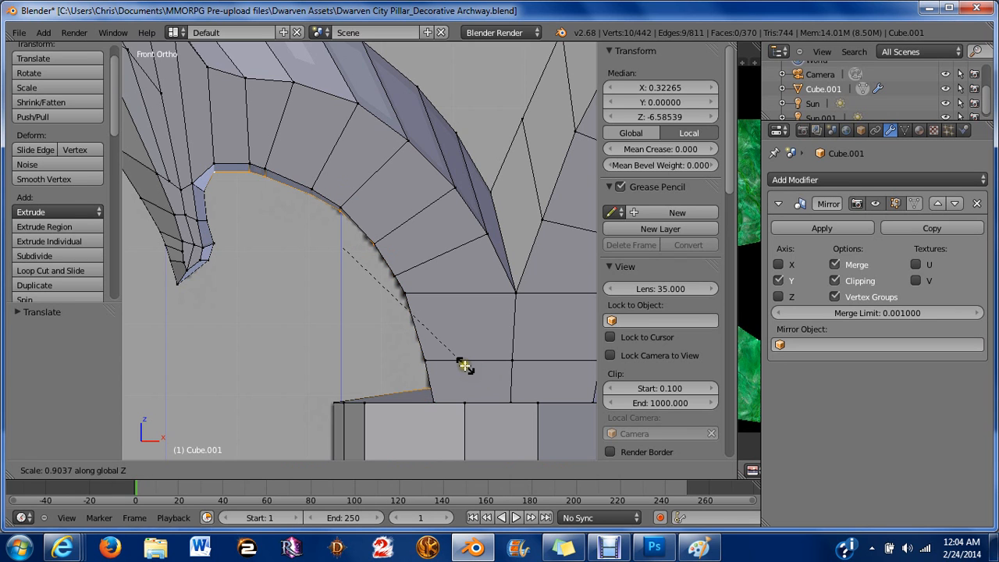
pyautogui.click(464, 366)
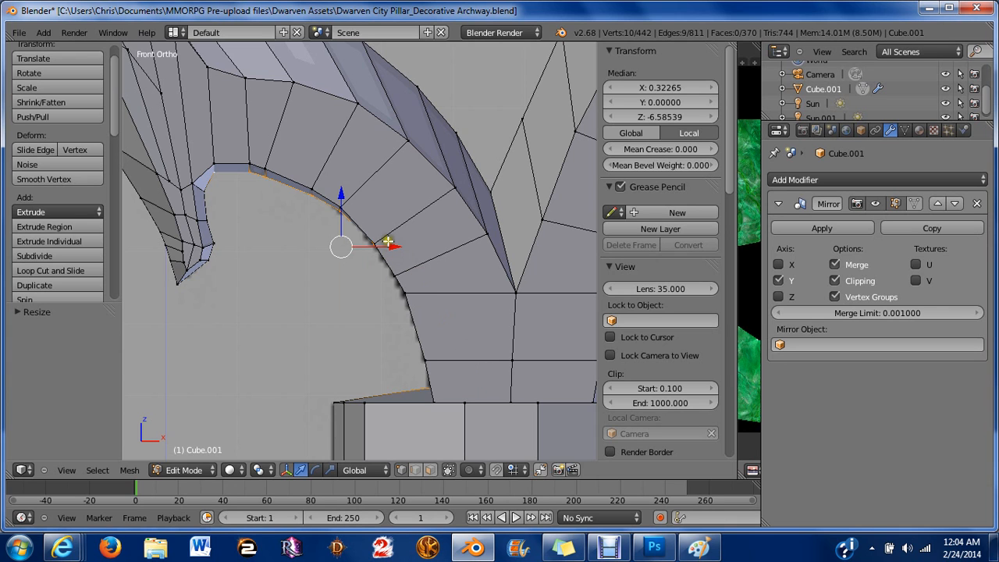
pyautogui.moveTo(398, 246); pyautogui.dragTo(385, 243)
pyautogui.hotkey('ctrl', 'z')
pyautogui.hotkey('ctrl', 'z')
pyautogui.moveTo(433, 353); pyautogui.dragTo(436, 363, button='middle')
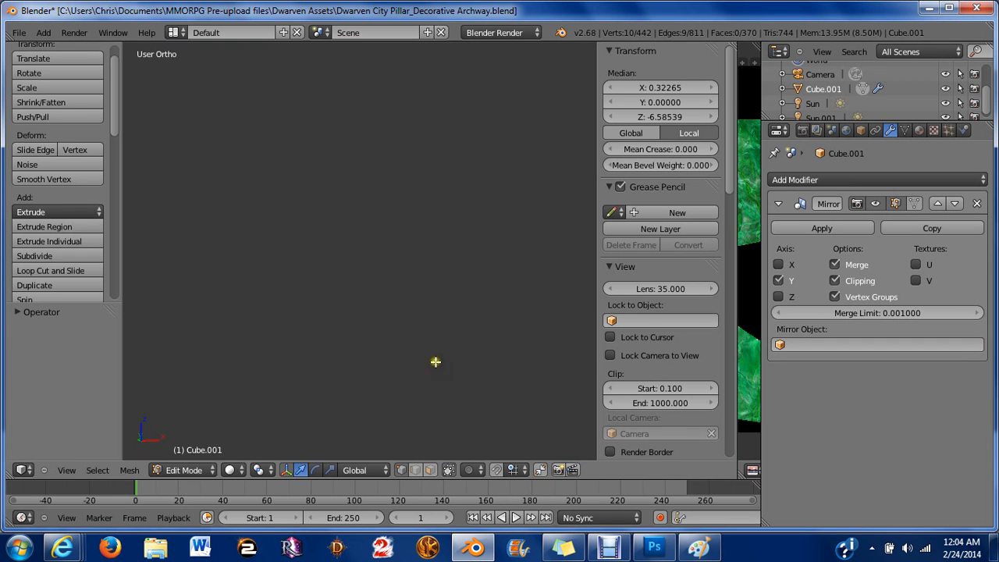
# Deselect the inner-edge vertex where the arch meets the capital.
pyautogui.scroll(-8, 443, 334)
pyautogui.keyDown('shift'); pyautogui.moveTo(457, 323); pyautogui.dragTo(379, 181, button='middle'); pyautogui.keyUp('shift')
pyautogui.scroll(3, 310, 348)
pyautogui.scroll(7, 379, 181)
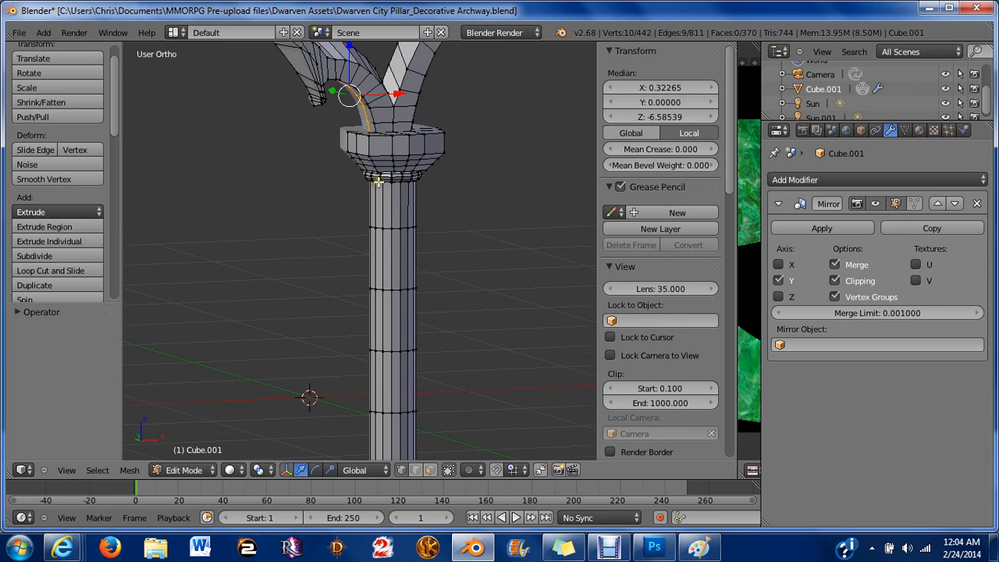
pyautogui.keyDown('shift'); pyautogui.moveTo(385, 130); pyautogui.dragTo(326, 348, button='middle'); pyautogui.keyUp('shift')
pyautogui.scroll(5, 321, 378)
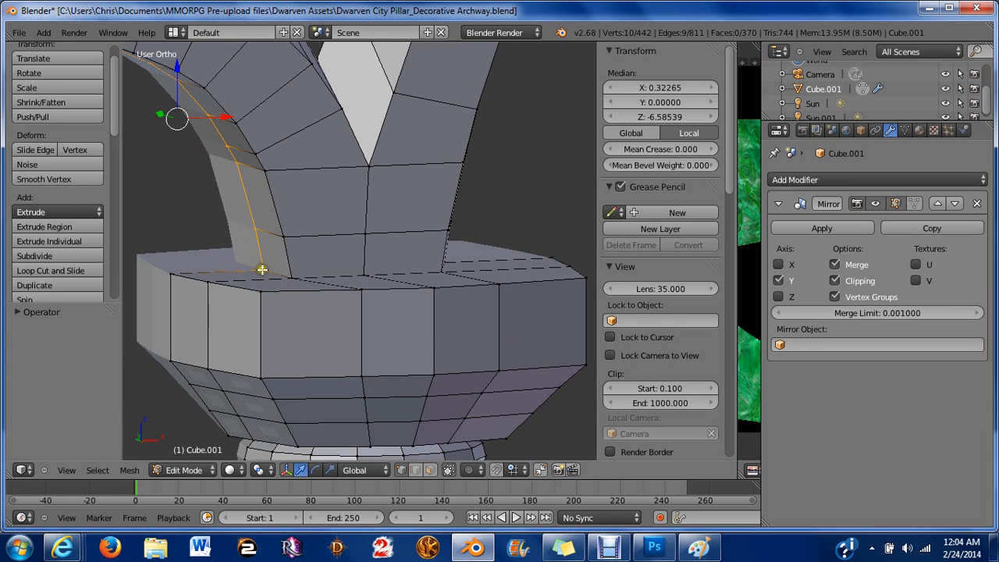
pyautogui.keyDown('shift'); pyautogui.rightClick(262, 270); pyautogui.keyUp('shift')
# In front view, move the selected inner-edge vertices slightly inward along X.
pyautogui.scroll(-3, 262, 269)
pyautogui.moveTo(326, 258); pyautogui.dragTo(399, 247, button='middle')
pyautogui.press('KP_1')
pyautogui.scroll(-8, 257, 220)
pyautogui.scroll(10, 397, 245)
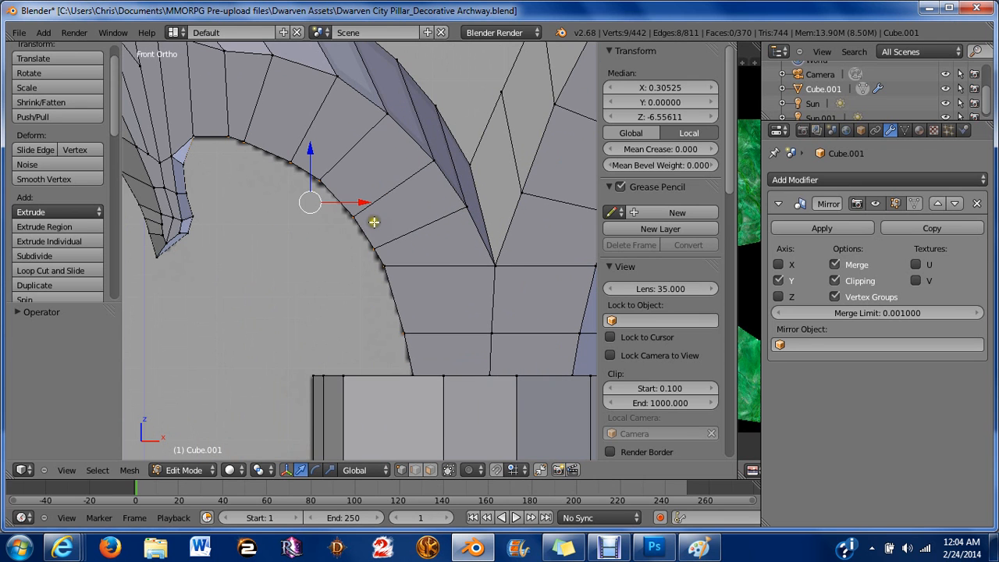
pyautogui.moveTo(361, 201); pyautogui.dragTo(351, 195)
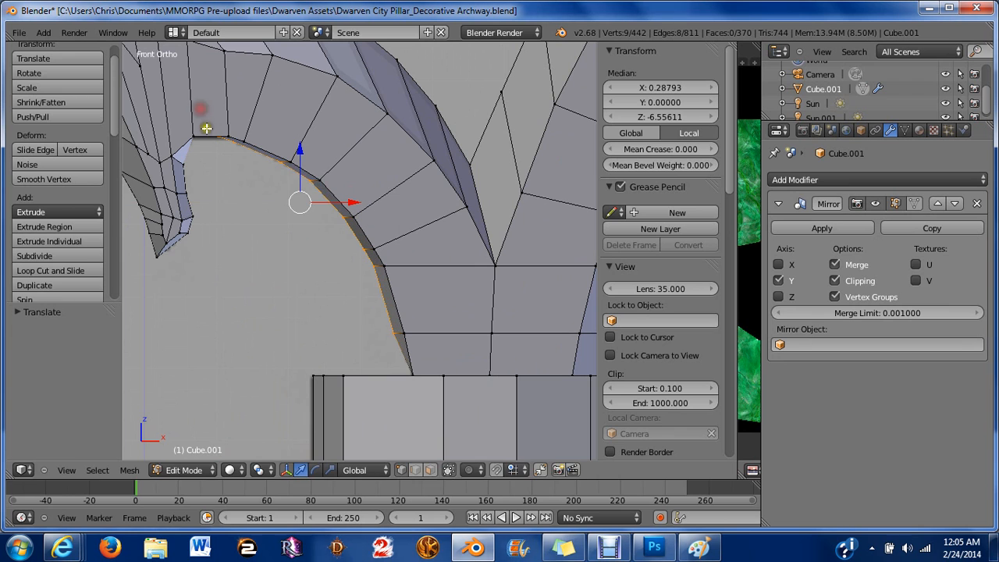
# Scale the selected inner-edge vertices along Z by about 0.94.
pyautogui.press('s')
pyautogui.press('z')
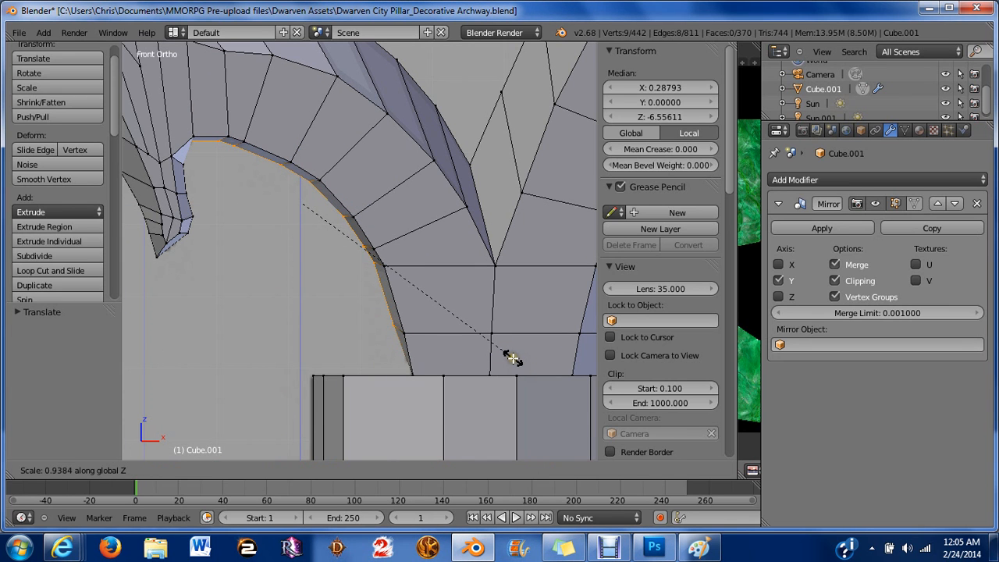
pyautogui.click(511, 357)
# Nudge the selected vertices slightly outward along X, then scale them along Z by about 0.94.
pyautogui.moveTo(303, 147); pyautogui.dragTo(317, 152)
pyautogui.moveTo(345, 206)
pyautogui.mouseDown()
pyautogui.moveTo(361, 216)
pyautogui.moveTo(361, 208)
pyautogui.mouseUp()
pyautogui.scroll(1, 308, 281)
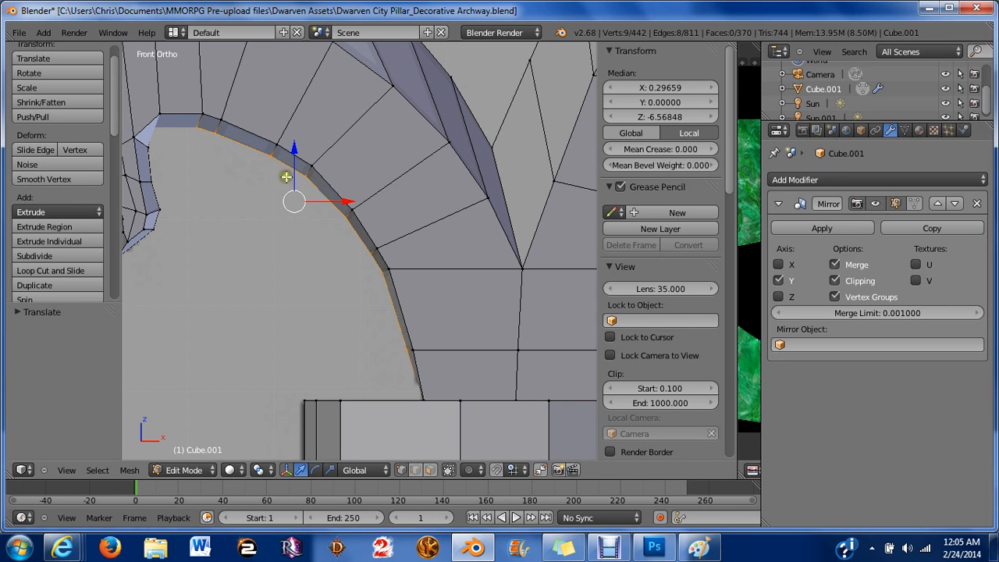
pyautogui.press('s')
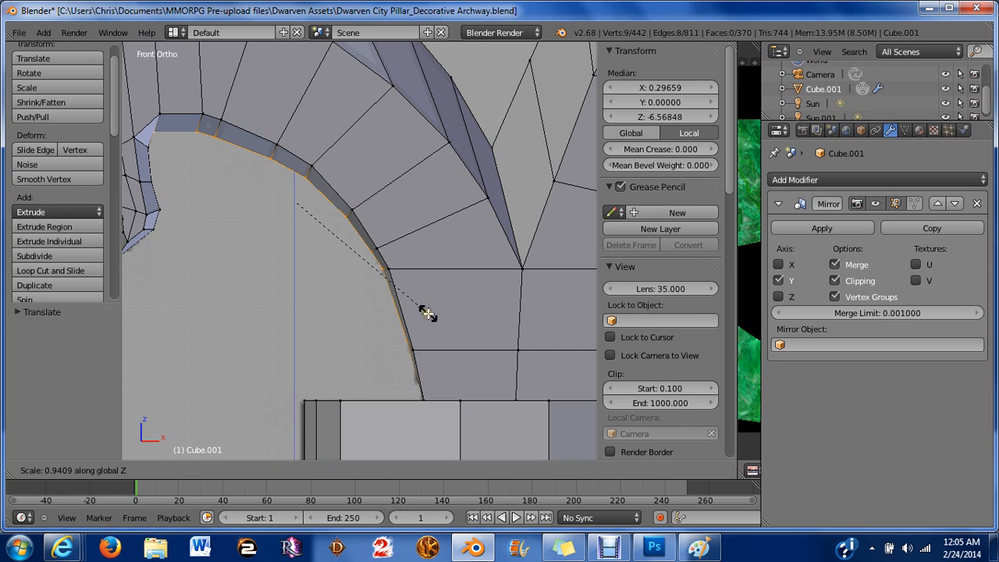
pyautogui.click(428, 313)
# Scale the selected inner-edge vertices along X by about 0.90, then deselect all.
pyautogui.press('s')
pyautogui.press('x')
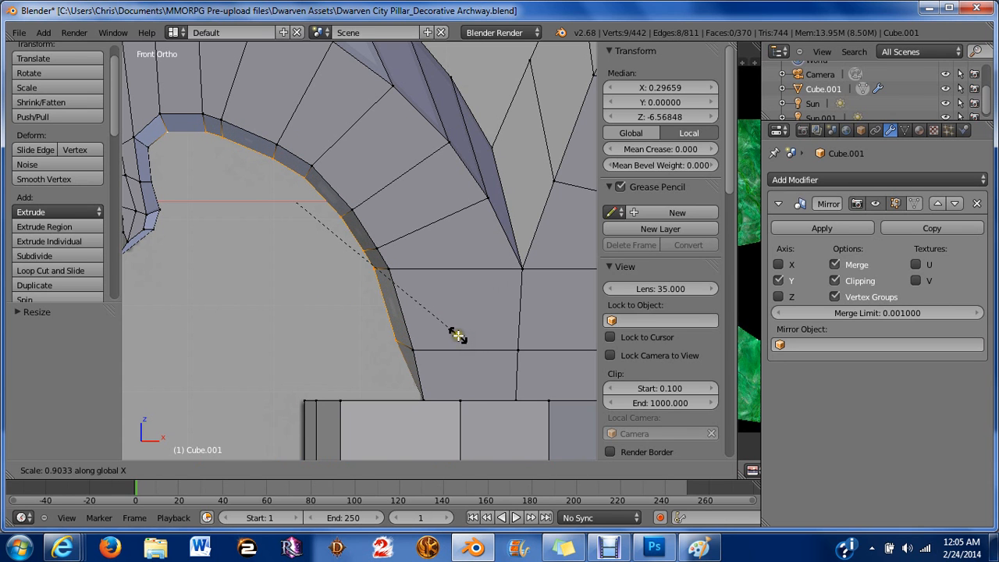
pyautogui.click(458, 335)
pyautogui.press('a')
# Select the vertex where the arch's inner edge meets the capital and move it slightly inward along X.
pyautogui.scroll(-3, 435, 383)
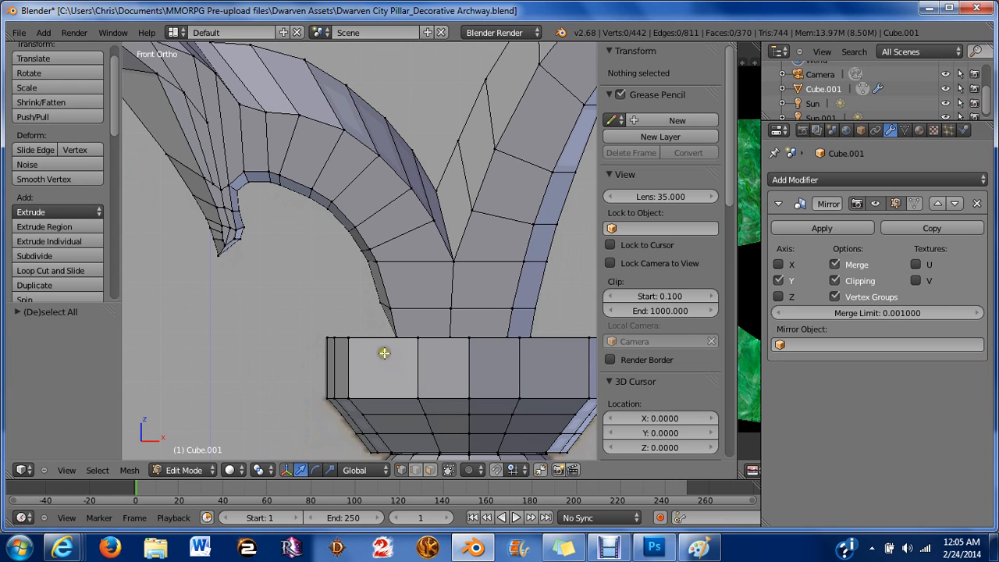
pyautogui.moveTo(384, 354); pyautogui.dragTo(343, 318, button='middle')
pyautogui.scroll(-7, 404, 362)
pyautogui.scroll(4, 511, 346)
pyautogui.keyDown('shift'); pyautogui.moveTo(511, 346); pyautogui.dragTo(288, 192, button='middle'); pyautogui.keyUp('shift')
pyautogui.scroll(5, 288, 276)
pyautogui.scroll(2, 288, 191)
pyautogui.rightClick(312, 381)
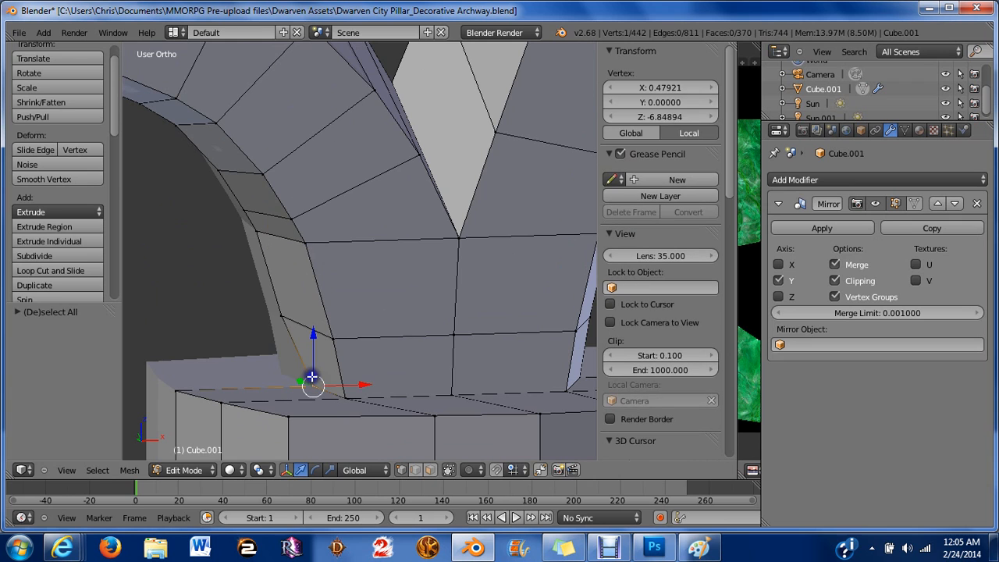
pyautogui.moveTo(369, 383); pyautogui.dragTo(351, 375)
pyautogui.scroll(-6, 366, 340)
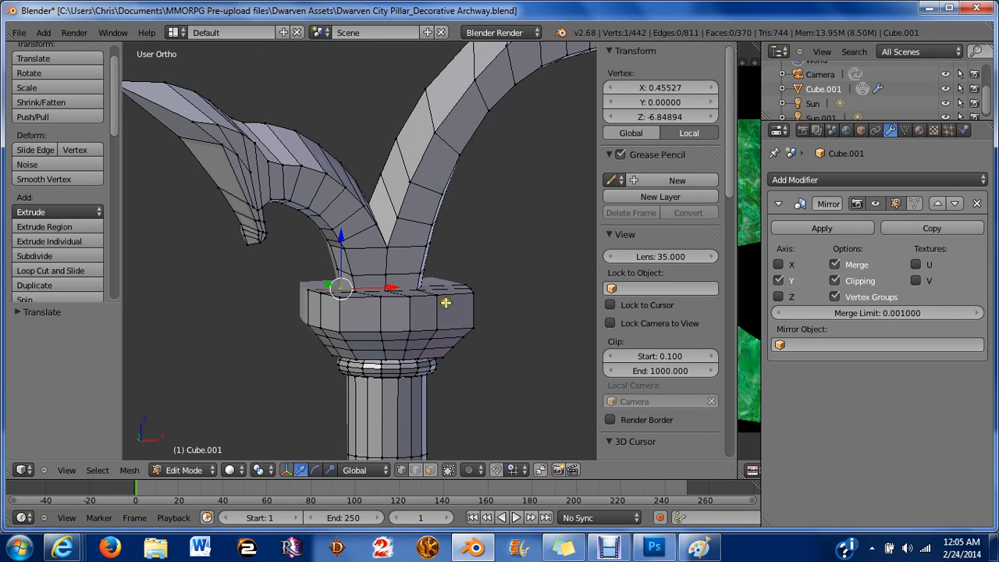
# Compare the pillar and arch in front view with the reference drawing in Paint.
pyautogui.moveTo(446, 303); pyautogui.dragTo(424, 294, button='middle')
pyautogui.scroll(-6, 424, 294)
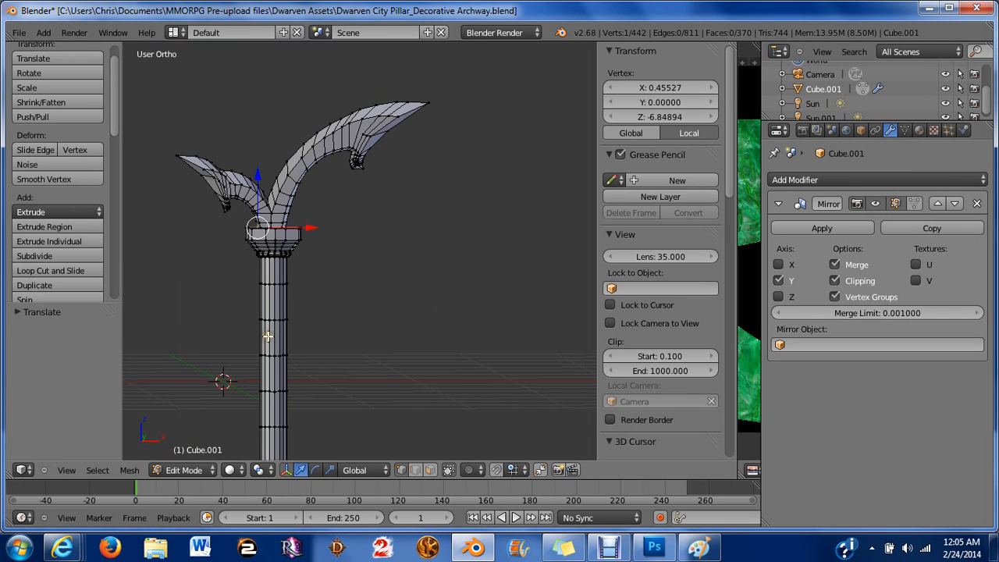
pyautogui.press('KP_1')
pyautogui.scroll(3, 207, 304)
pyautogui.keyDown('shift'); pyautogui.moveTo(314, 186); pyautogui.dragTo(420, 266, button='middle'); pyautogui.keyUp('shift')
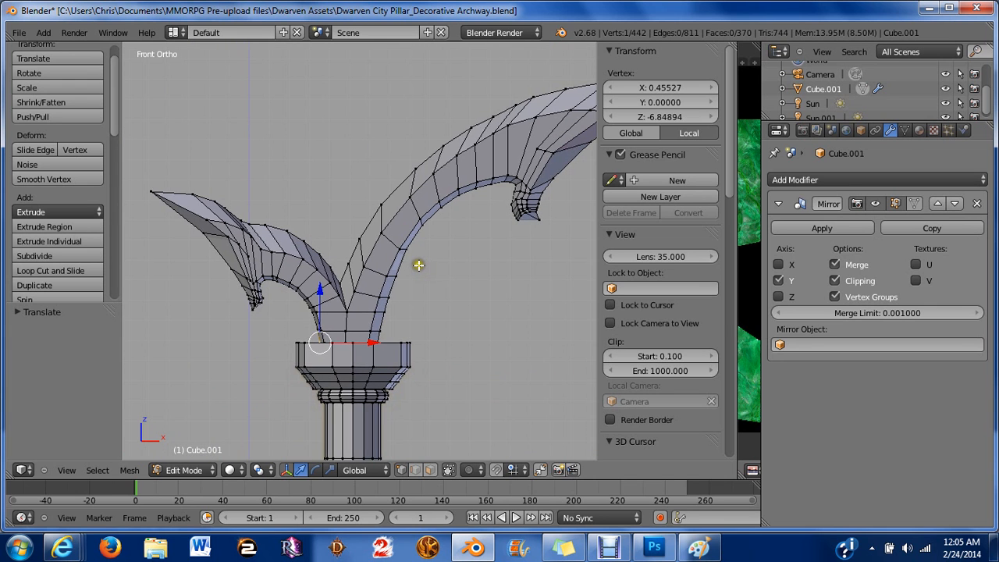
pyautogui.scroll(1, 418, 265)
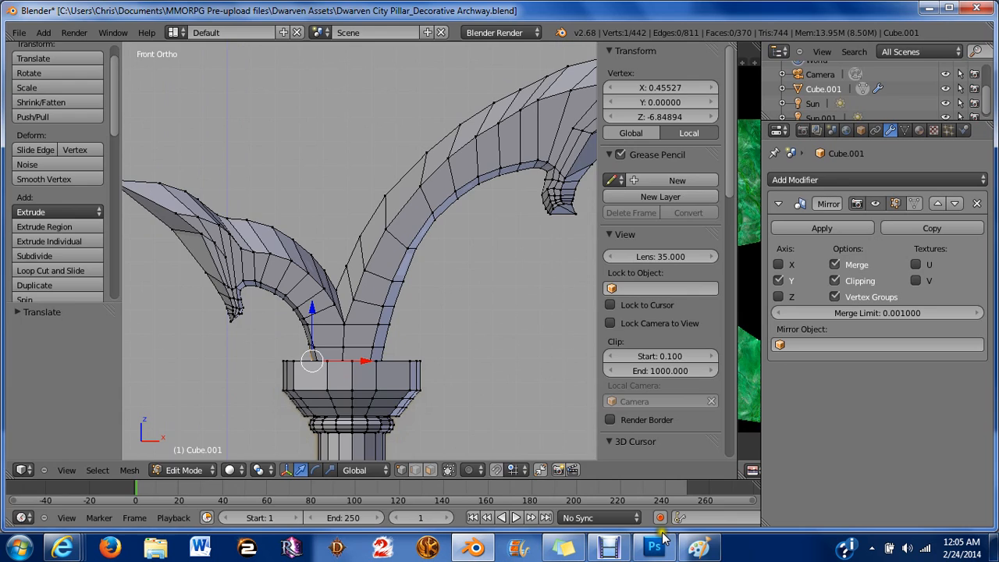
pyautogui.click(699, 546)
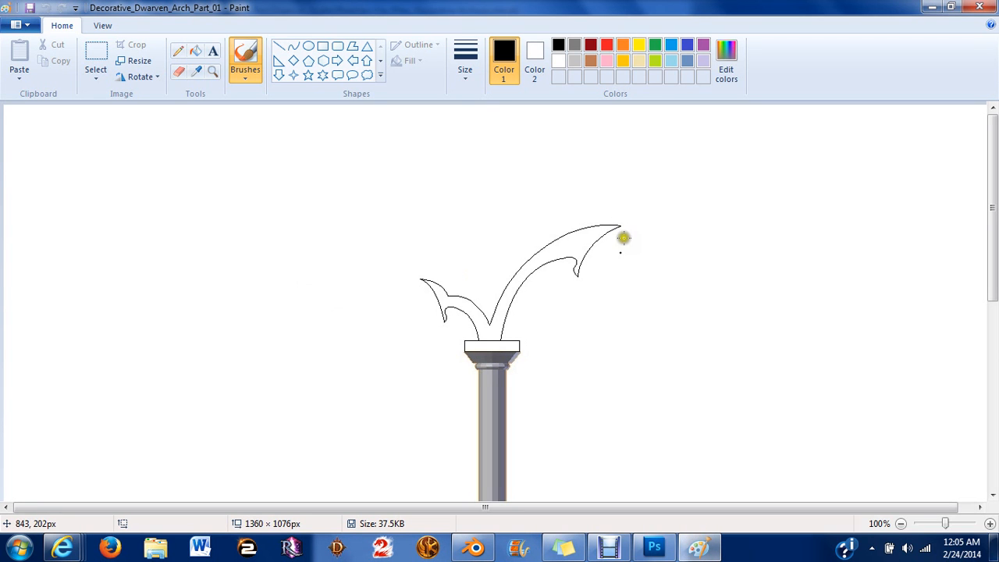
pyautogui.click(487, 550)
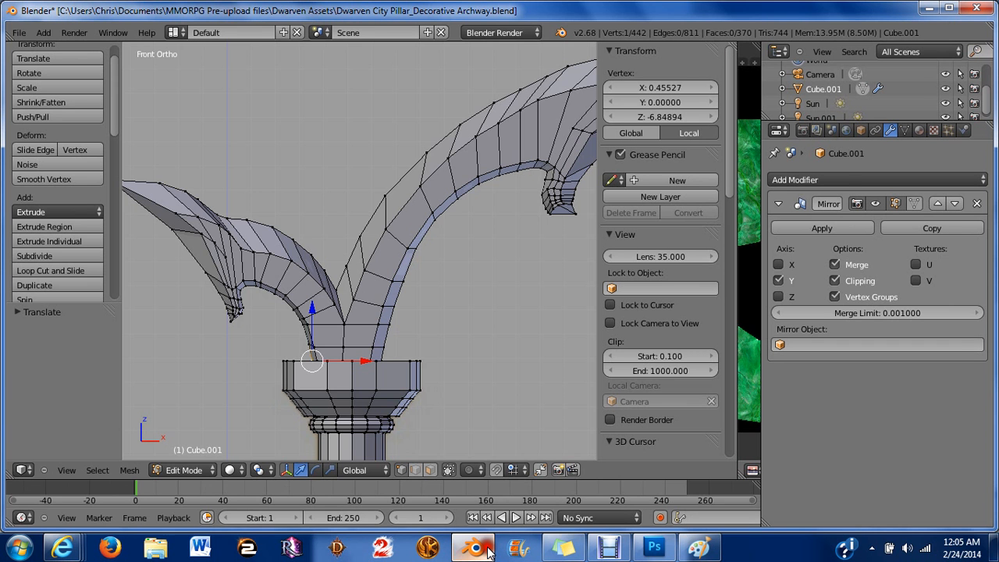
pyautogui.scroll(-2, 421, 292)
pyautogui.scroll(-1, 421, 292)
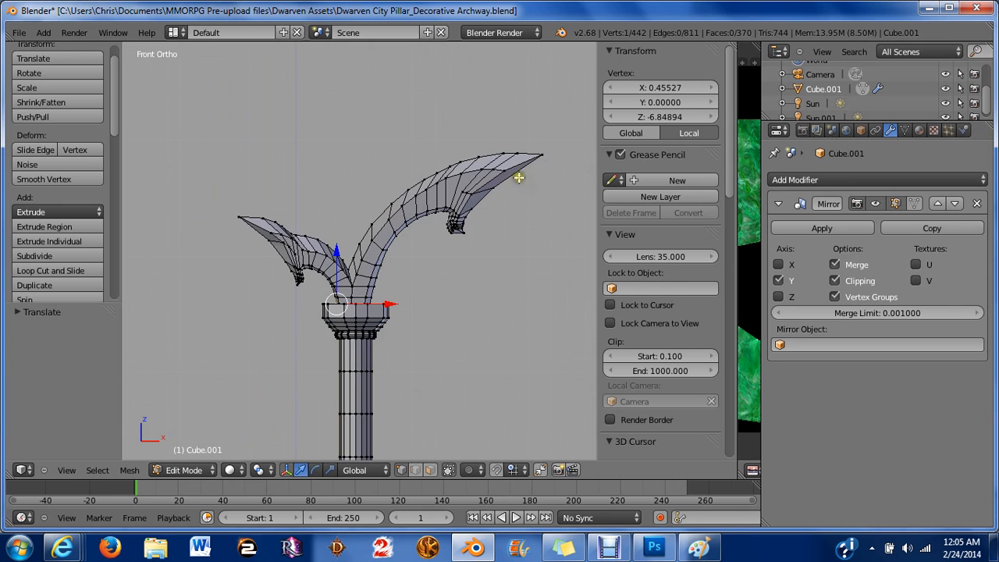
pyautogui.scroll(-3, 328, 281)
pyautogui.scroll(-4, 440, 306)
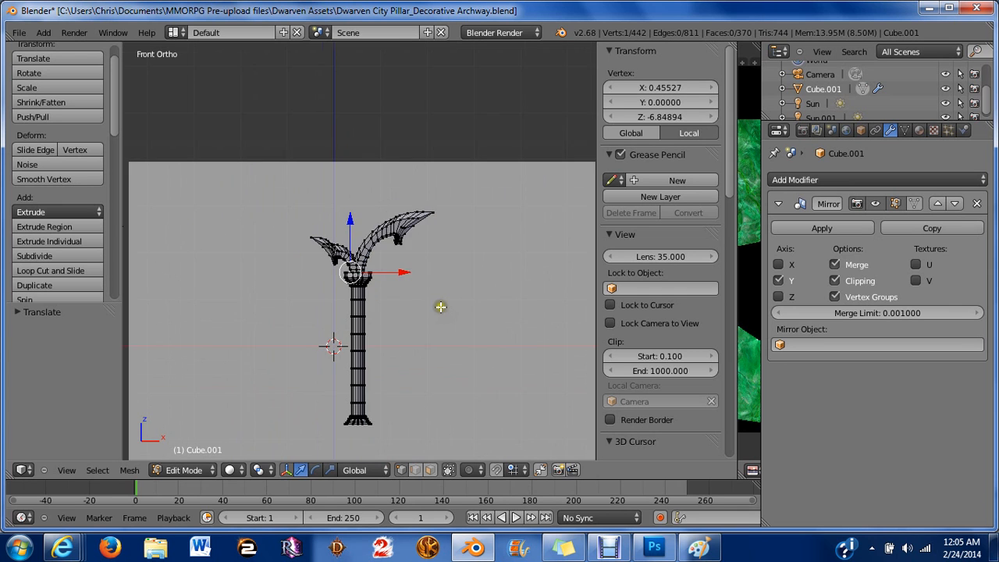
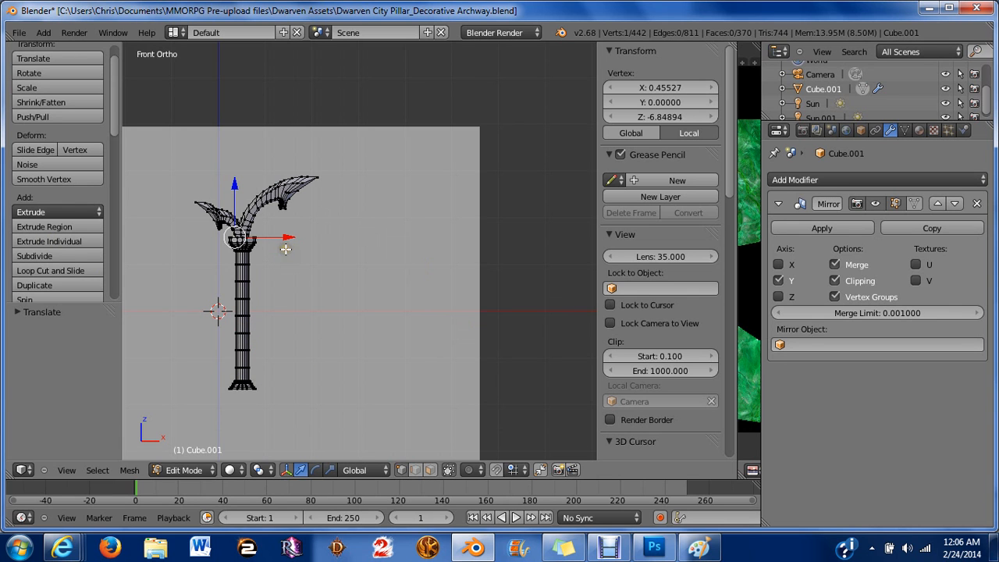
pyautogui.scroll(3, 286, 249)
pyautogui.keyDown('shift'); pyautogui.moveTo(315, 281); pyautogui.dragTo(481, 186, button='middle'); pyautogui.keyUp('shift')
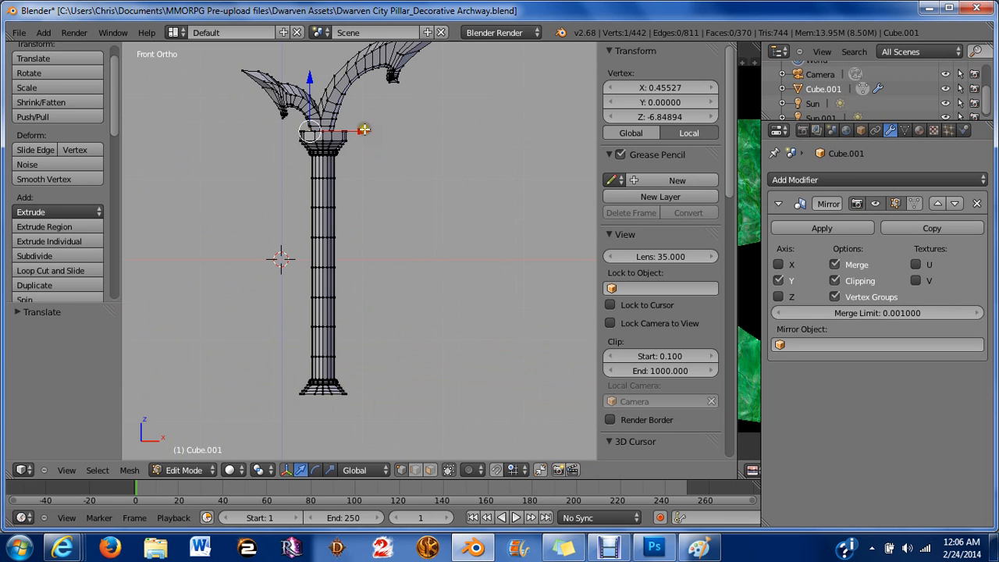
pyautogui.moveTo(365, 130); pyautogui.dragTo(277, 153)
pyautogui.hotkey('ctrl', 'z')
# Select the whole mesh and move it left along X, away from the scene centre.
pyautogui.press('a')
pyautogui.press('a')
pyautogui.moveTo(377, 214); pyautogui.dragTo(236, 198)
pyautogui.scroll(-2, 258, 203)
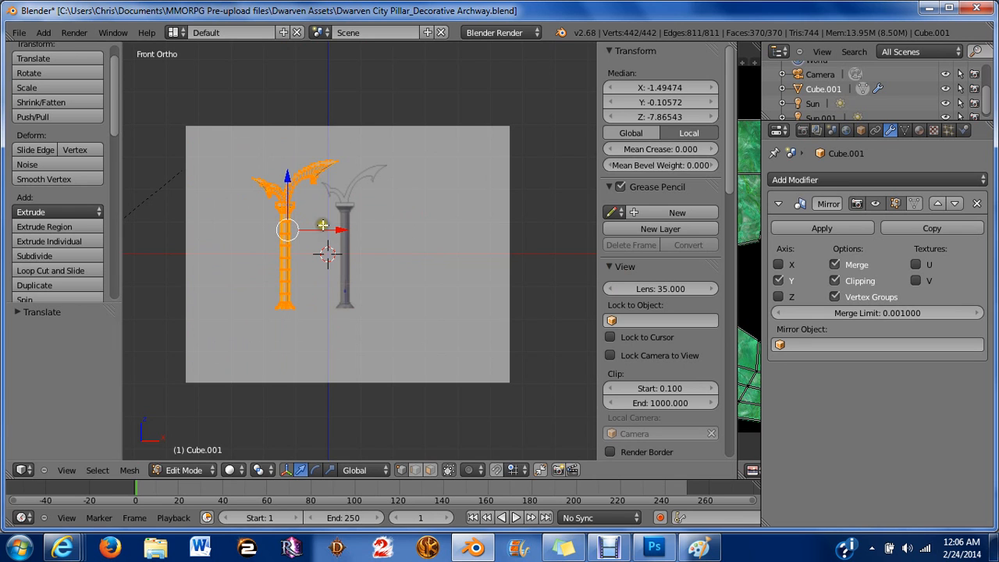
pyautogui.moveTo(346, 230); pyautogui.dragTo(332, 230)
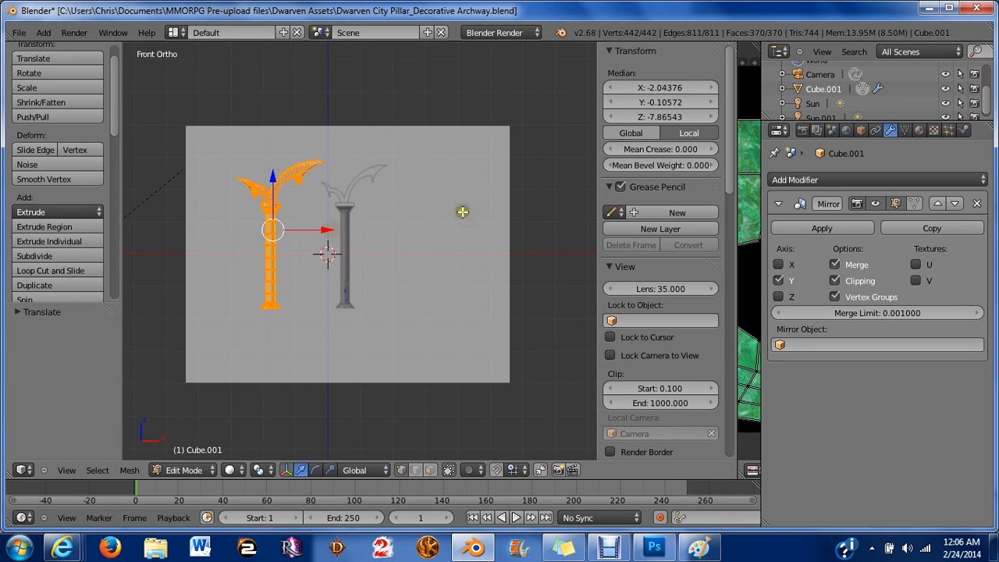
# Enable X-axis mirroring in the Mirror modifier, nudge the mesh slightly along X, and deselect all.
pyautogui.click(778, 264)
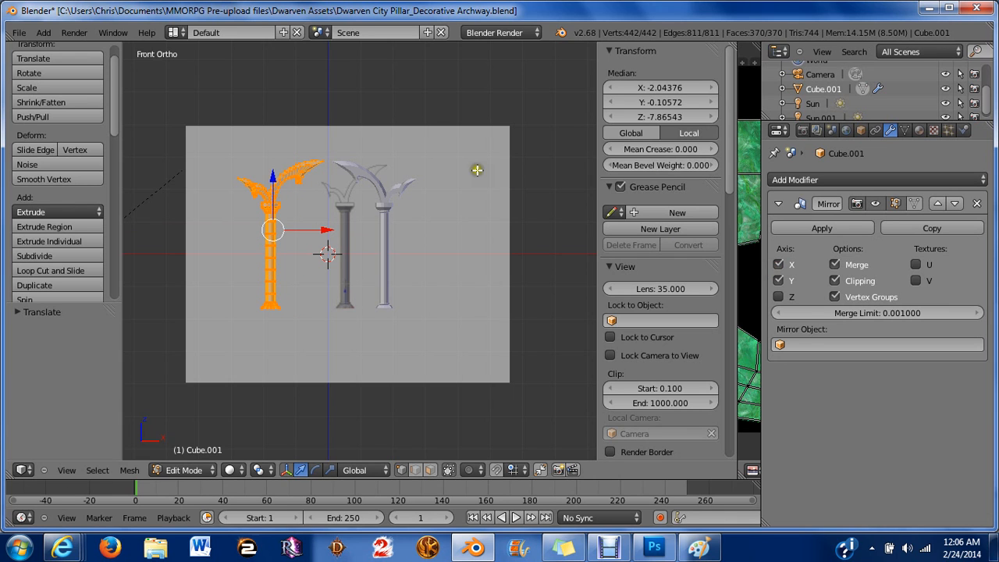
pyautogui.moveTo(334, 233); pyautogui.dragTo(334, 234)
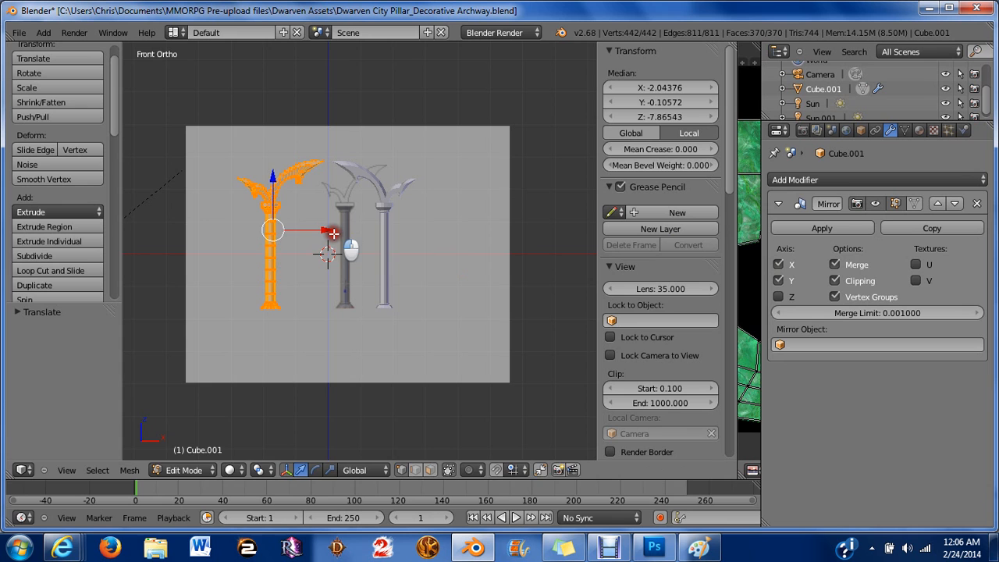
pyautogui.moveTo(333, 233); pyautogui.dragTo(328, 234)
pyautogui.press('a')
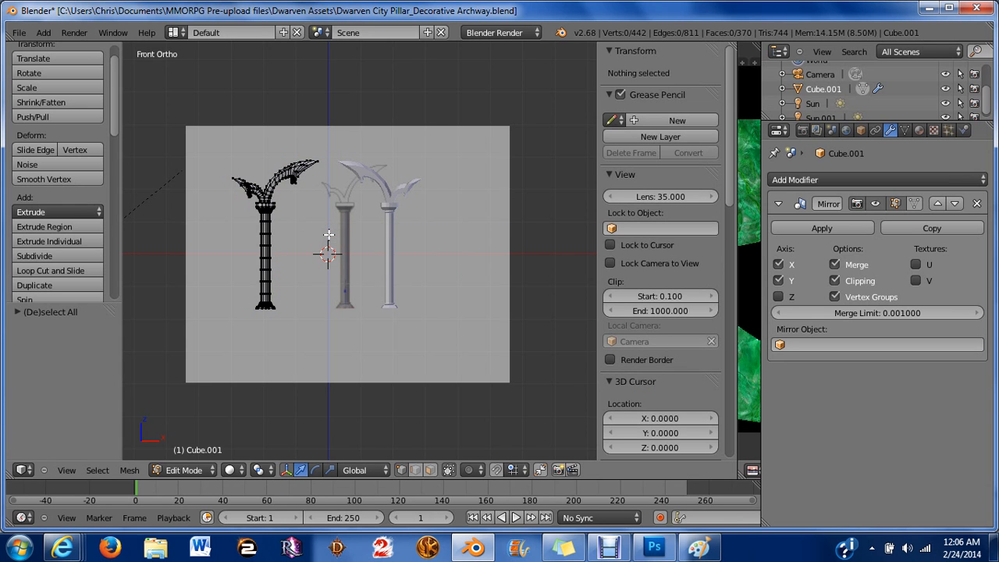
# Leave Edit Mode and orbit around the mirrored archway pair to inspect it, returning to front view.
pyautogui.scroll(1, 329, 234)
pyautogui.press('Tab')
pyautogui.scroll(3, 328, 234)
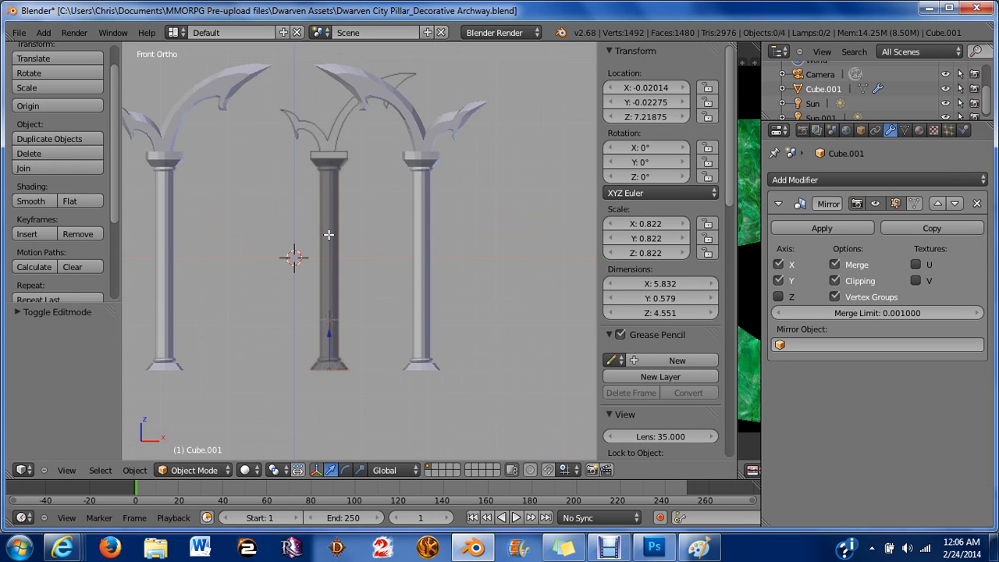
pyautogui.moveTo(446, 189); pyautogui.dragTo(436, 243, button='middle')
pyautogui.scroll(-6, 435, 243)
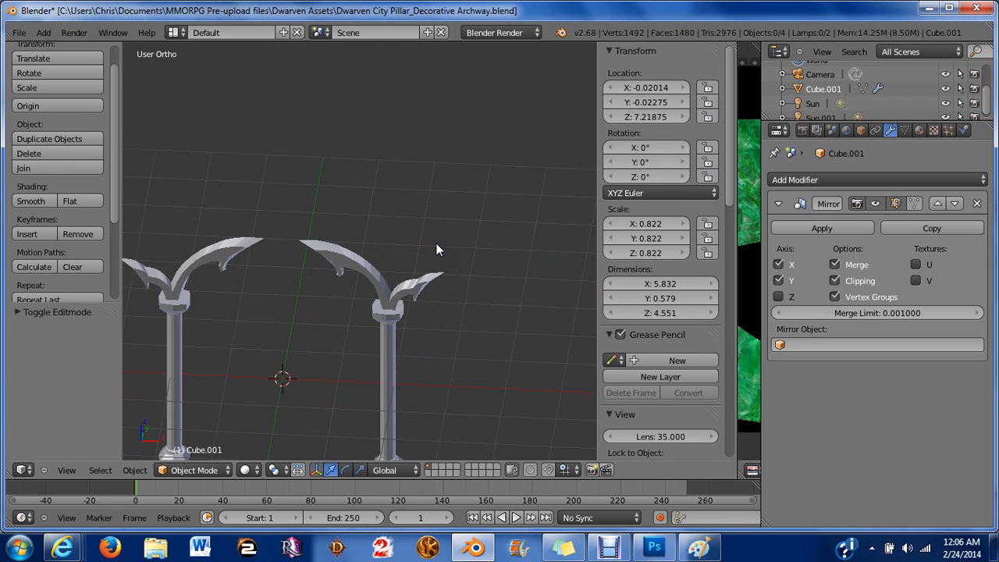
pyautogui.moveTo(414, 284); pyautogui.dragTo(386, 223, button='middle')
pyautogui.press('KP_1')
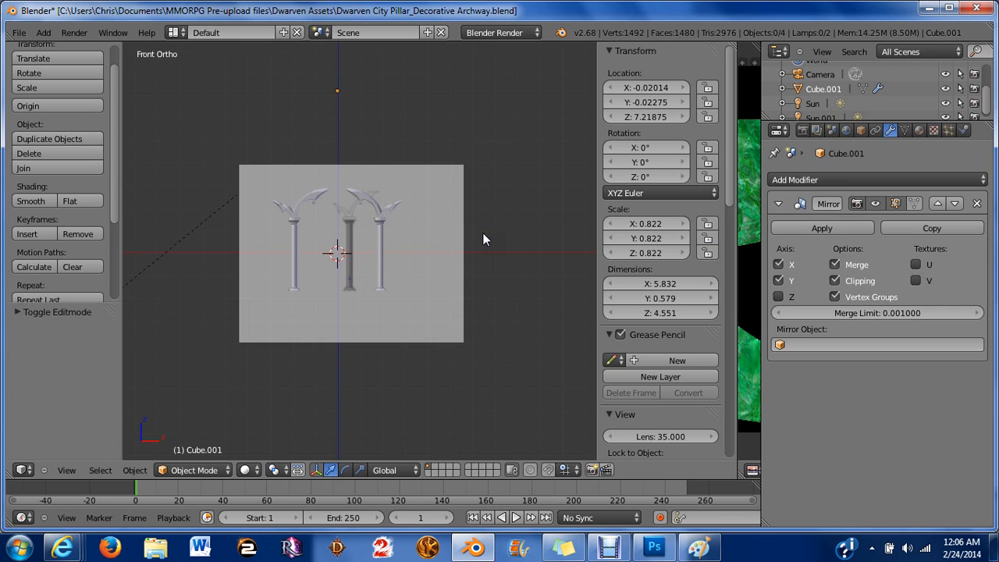
# Turn off the background reference images in the viewport.
pyautogui.scroll(4, 482, 239)
pyautogui.scroll(-5, 630, 285)
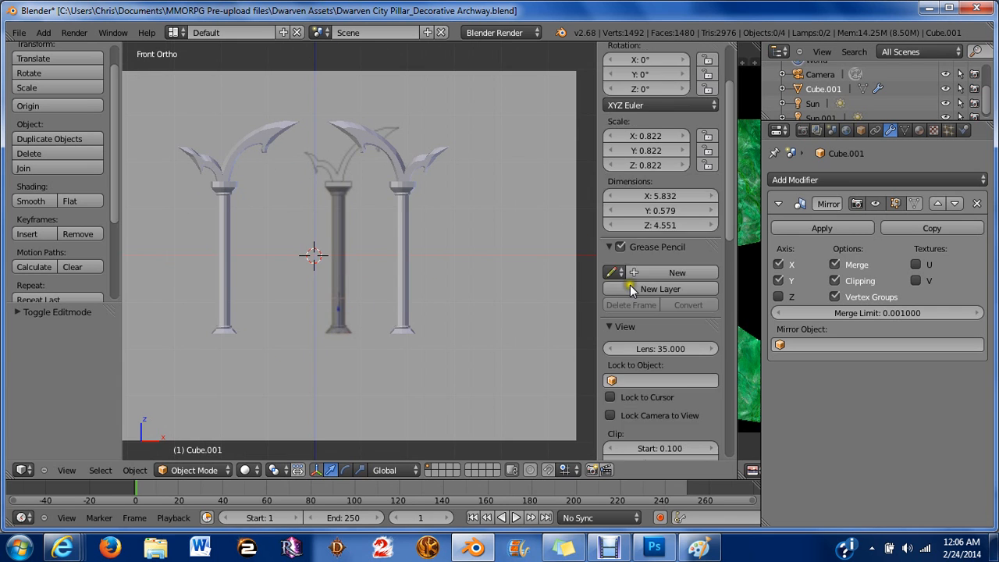
pyautogui.scroll(-5, 622, 298)
pyautogui.scroll(-4, 622, 298)
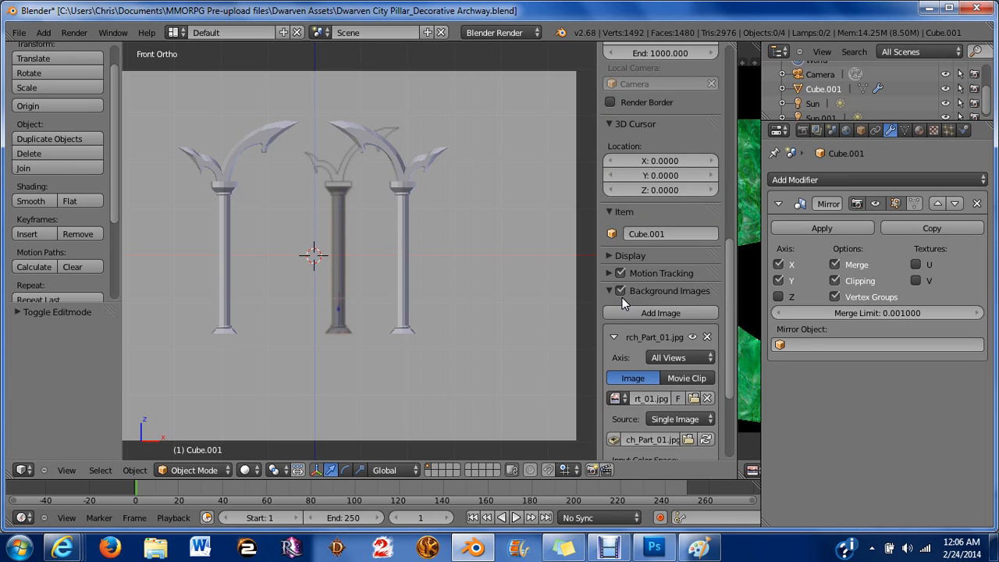
pyautogui.click(622, 290)
pyautogui.click(620, 291)
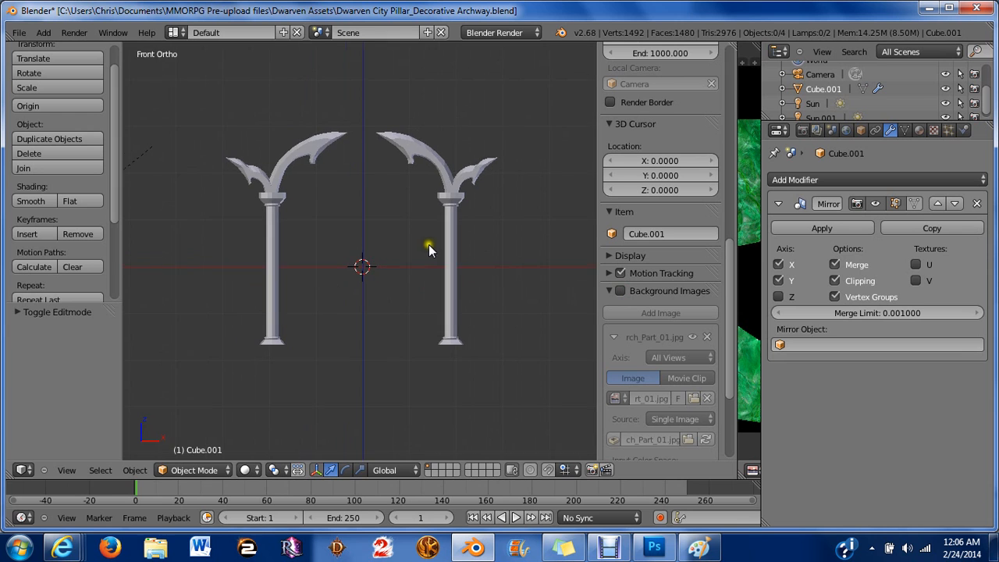
# Edit the pillar, select the two vertices where the outer arch horn meets the capital, and rotate and shift them slightly inward.
pyautogui.scroll(4, 429, 250)
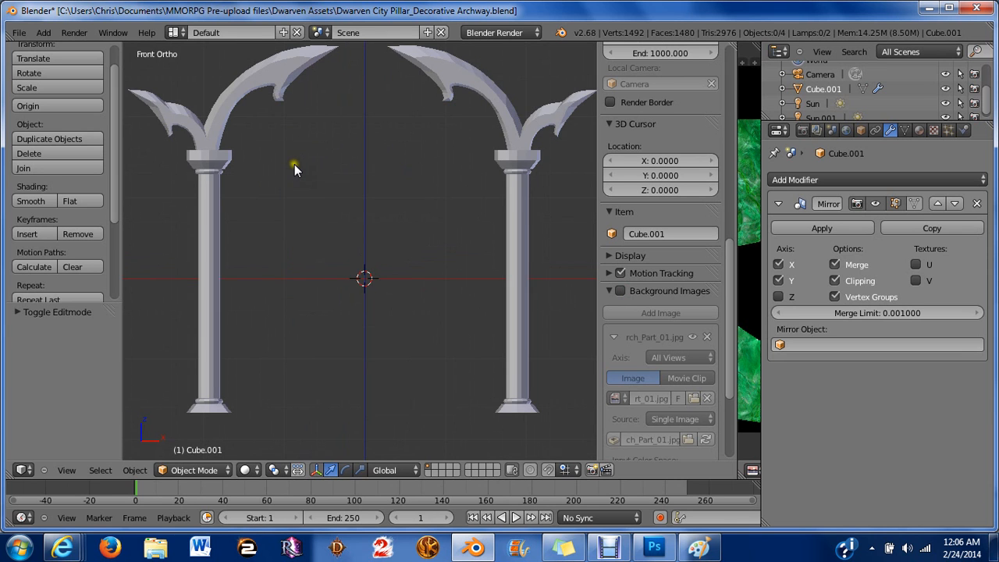
pyautogui.scroll(2, 266, 127)
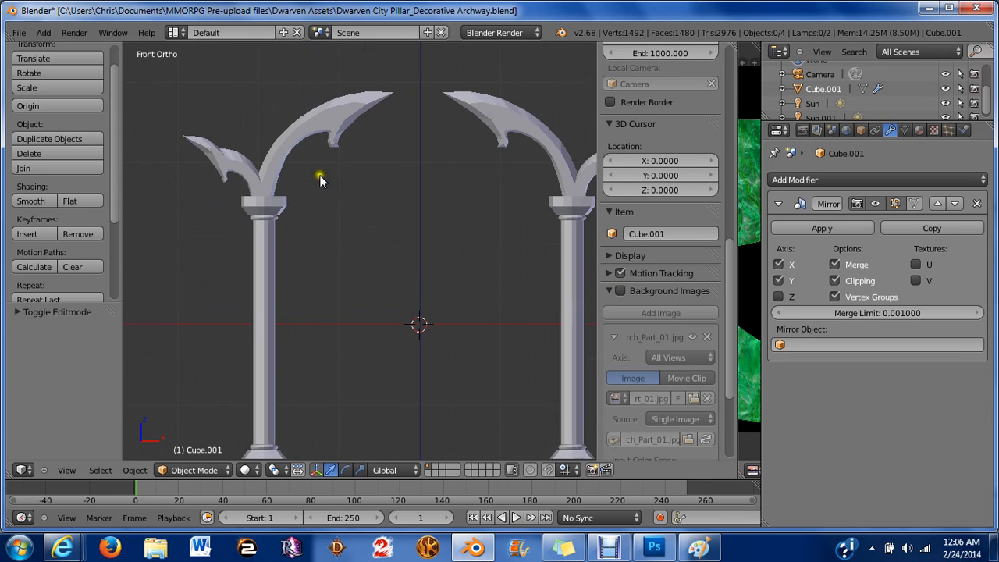
pyautogui.rightClick(272, 203)
pyautogui.press('Tab')
pyautogui.scroll(4, 271, 205)
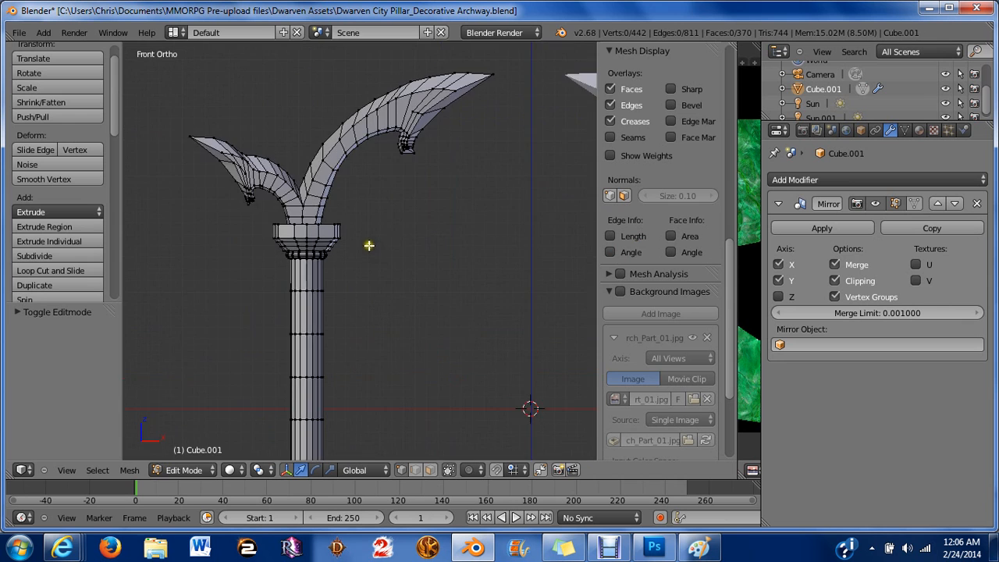
pyautogui.keyDown('shift'); pyautogui.moveTo(298, 203); pyautogui.dragTo(383, 295, button='middle'); pyautogui.keyUp('shift')
pyautogui.scroll(3, 265, 203)
pyautogui.keyDown('shift'); pyautogui.moveTo(266, 203); pyautogui.dragTo(366, 314, button='middle'); pyautogui.keyUp('shift')
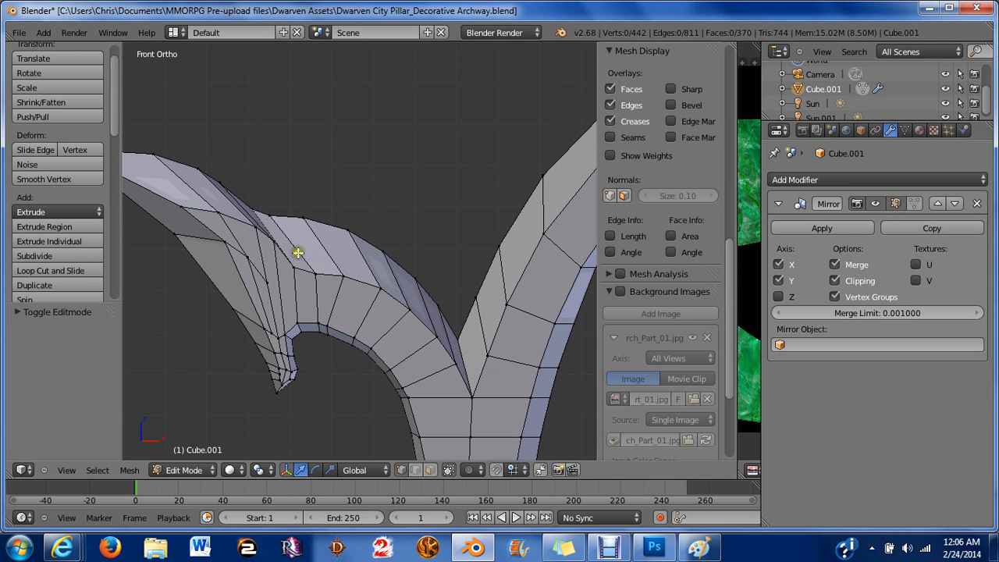
pyautogui.rightClick(270, 239)
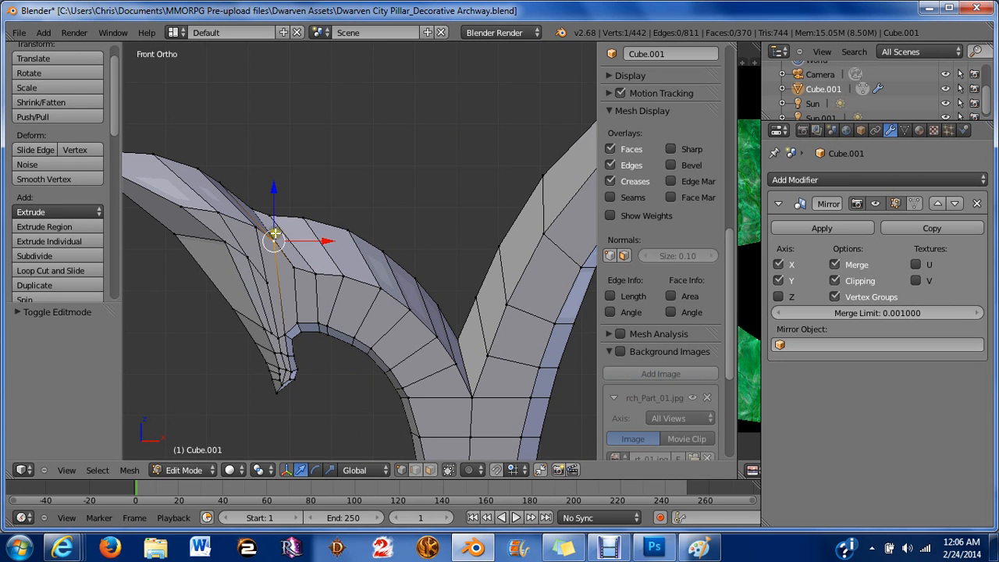
pyautogui.keyDown('shift'); pyautogui.rightClick(264, 228); pyautogui.keyUp('shift')
pyautogui.press('r')
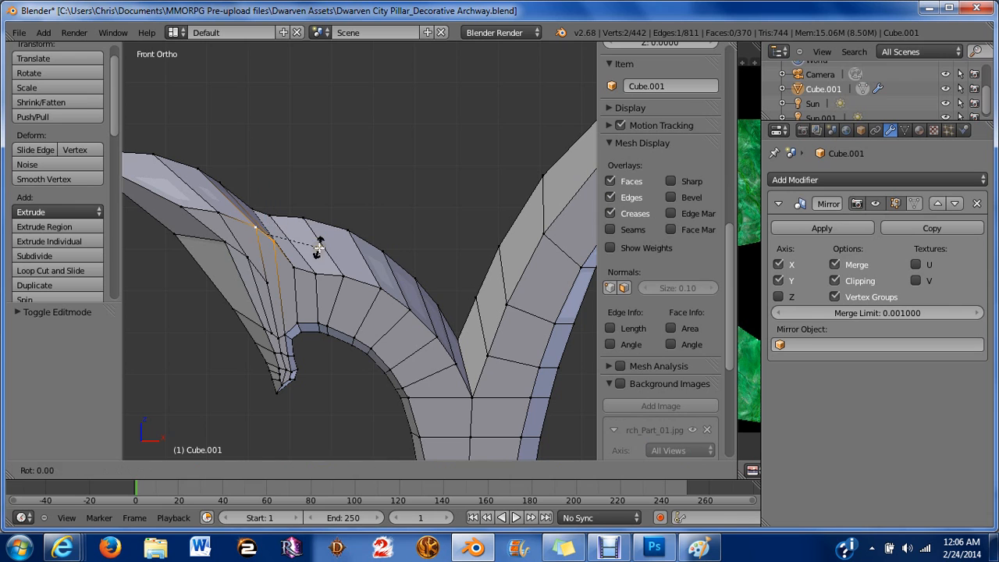
pyautogui.click(323, 251)
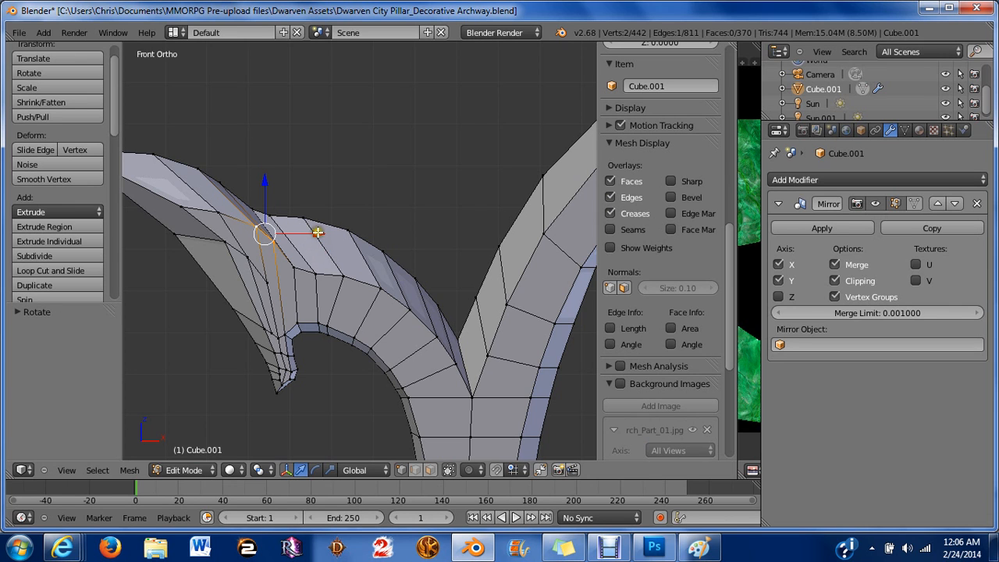
pyautogui.moveTo(318, 232); pyautogui.dragTo(311, 233)
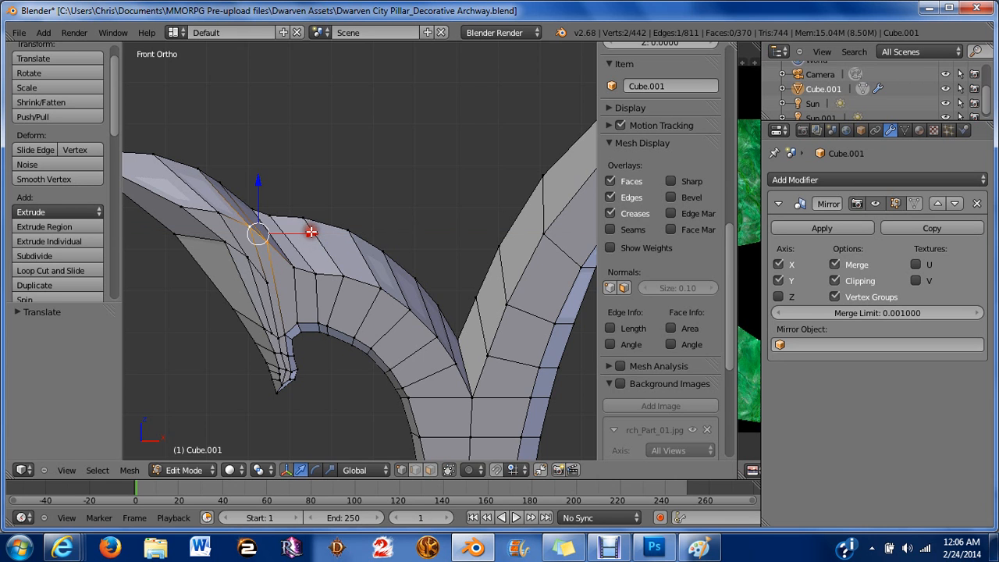
# Deselect all and disable X-axis mirroring in the Mirror modifier.
pyautogui.press('a')
pyautogui.scroll(-6, 334, 296)
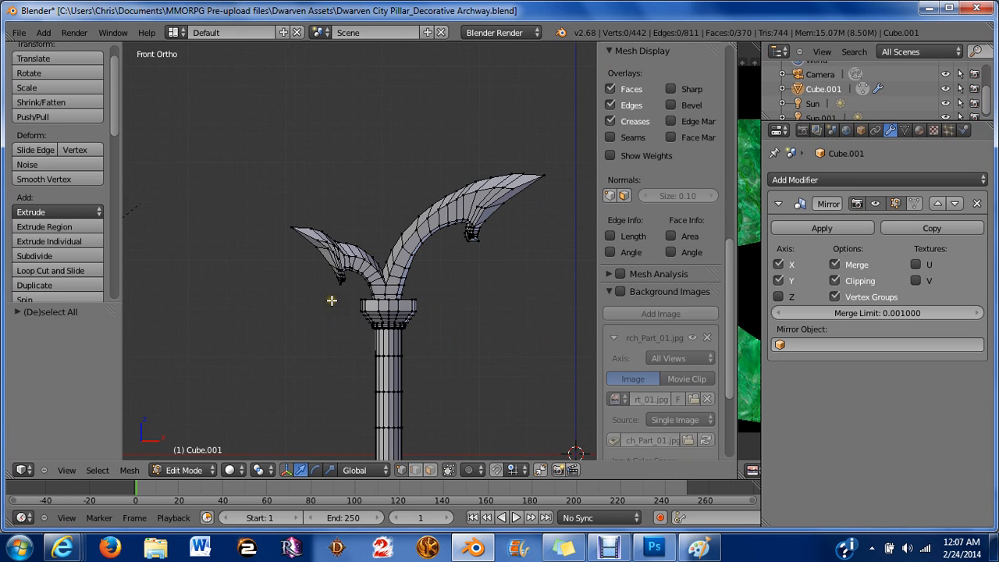
pyautogui.moveTo(469, 271); pyautogui.dragTo(379, 259, button='middle')
pyautogui.moveTo(273, 245); pyautogui.dragTo(382, 279, button='middle')
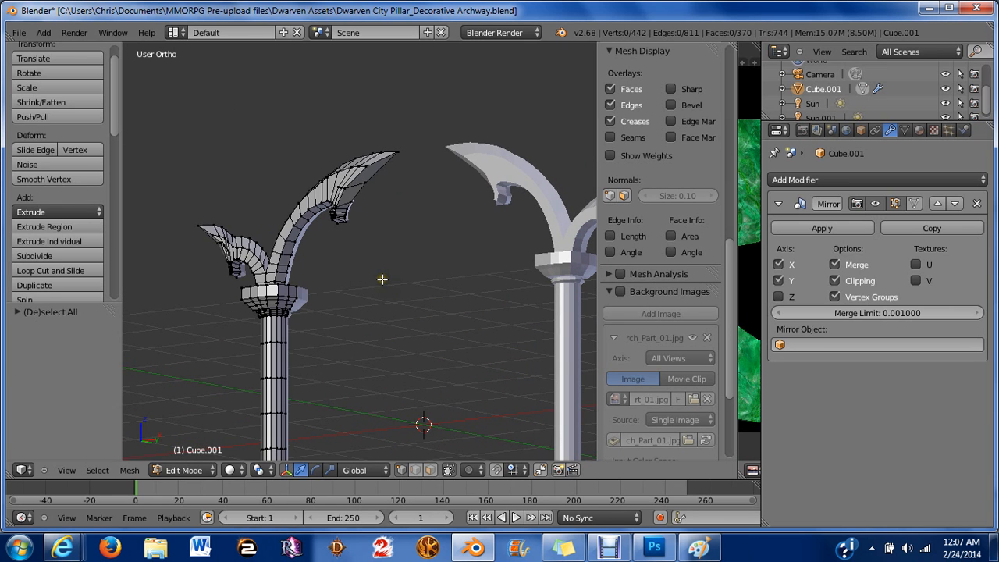
pyautogui.click(780, 266)
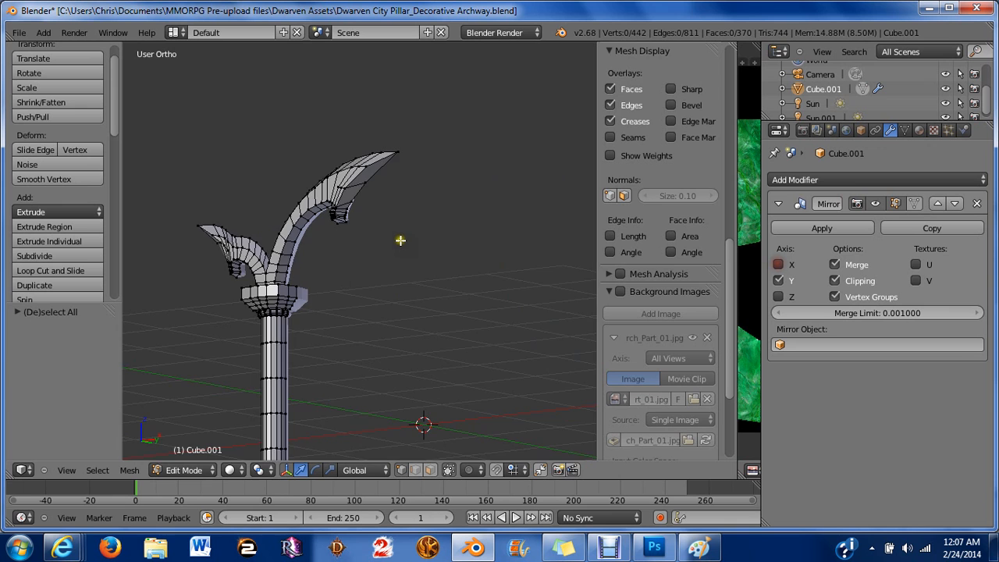
# Examine the pillar and arch thickness from the right side view.
pyautogui.scroll(-2, 401, 239)
pyautogui.moveTo(401, 239); pyautogui.dragTo(357, 259, button='middle')
pyautogui.press('KP_3')
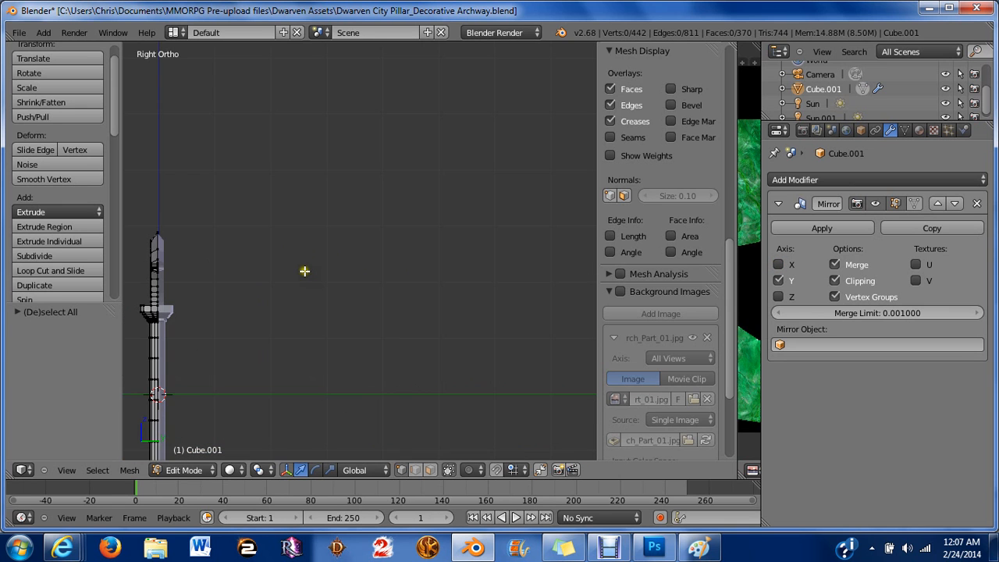
pyautogui.scroll(3, 194, 357)
pyautogui.keyDown('shift'); pyautogui.moveTo(198, 291); pyautogui.dragTo(422, 269, button='middle'); pyautogui.keyUp('shift')
pyautogui.scroll(-3, 379, 264)
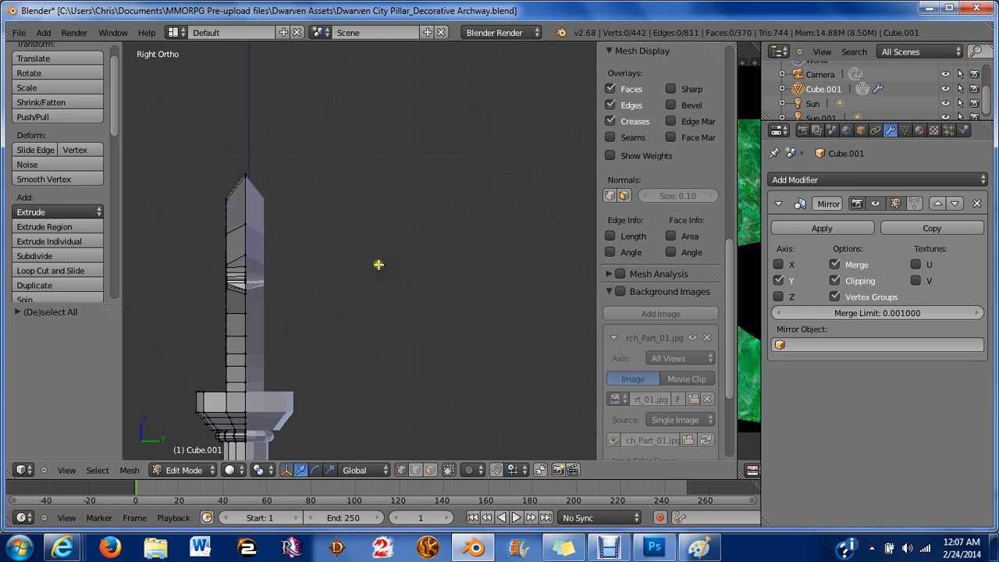
pyautogui.keyDown('shift'); pyautogui.moveTo(270, 295); pyautogui.dragTo(353, 278, button='middle'); pyautogui.keyUp('shift')
pyautogui.keyDown('shift'); pyautogui.moveTo(331, 317); pyautogui.dragTo(429, 233, button='middle'); pyautogui.keyUp('shift')
pyautogui.scroll(3, 429, 233)
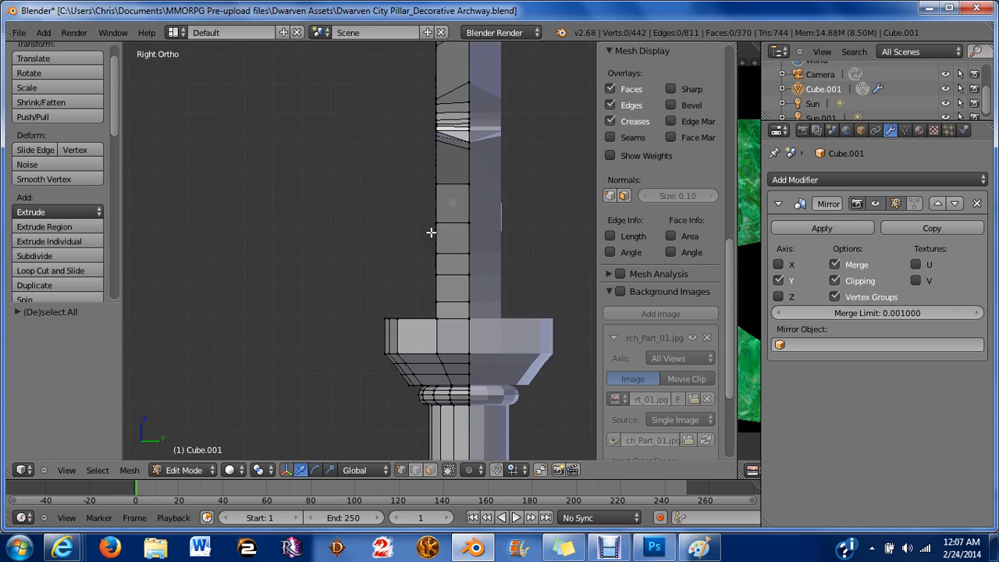
# In wireframe side view, box-select the arch vertices on one side of its thickness, then add the lower vertices near the capital.
pyautogui.press('z')
pyautogui.scroll(-3, 462, 263)
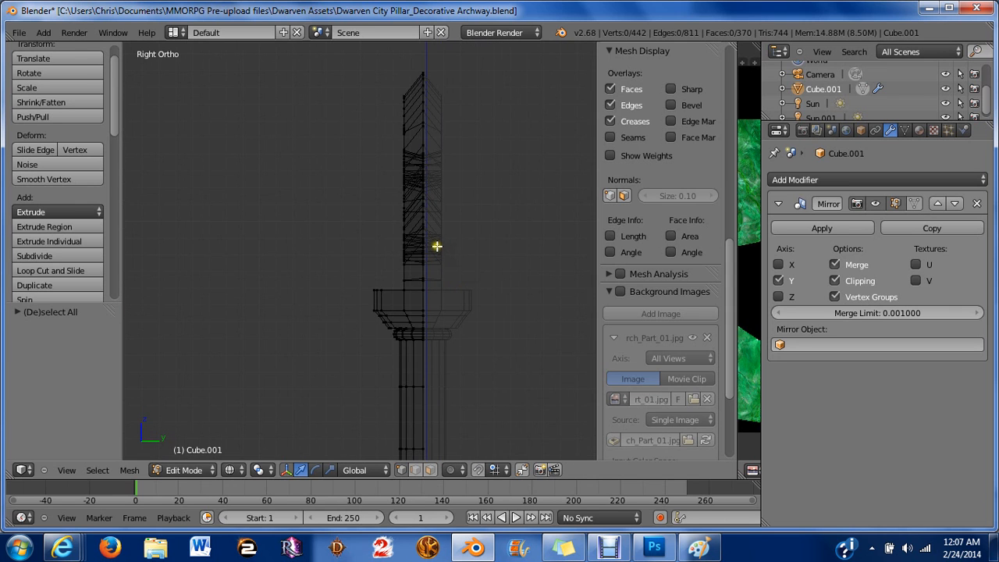
pyautogui.keyDown('shift'); pyautogui.moveTo(438, 247); pyautogui.dragTo(457, 284, button='middle'); pyautogui.keyUp('shift')
pyautogui.press('b')
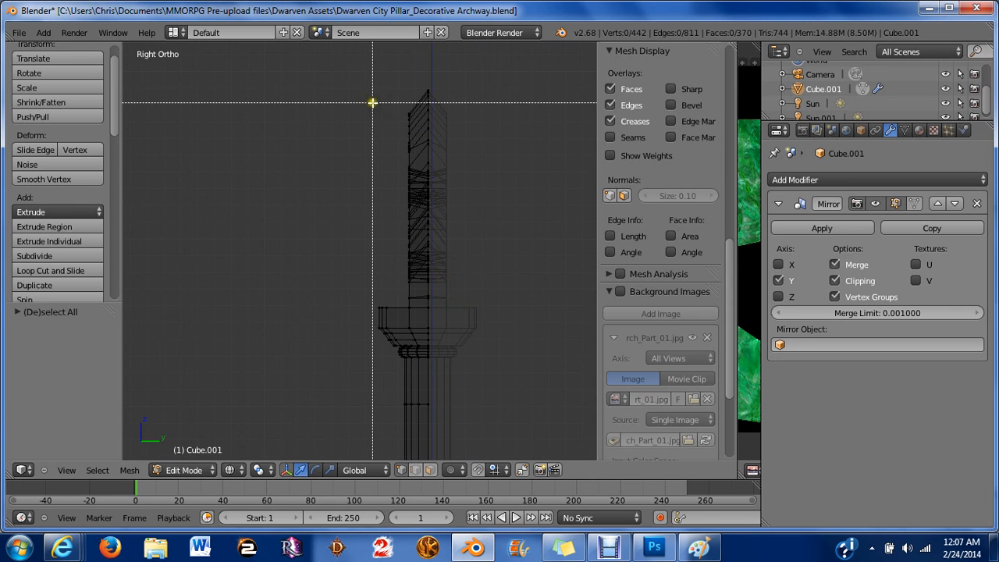
pyautogui.moveTo(373, 102); pyautogui.dragTo(416, 305)
pyautogui.scroll(3, 417, 304)
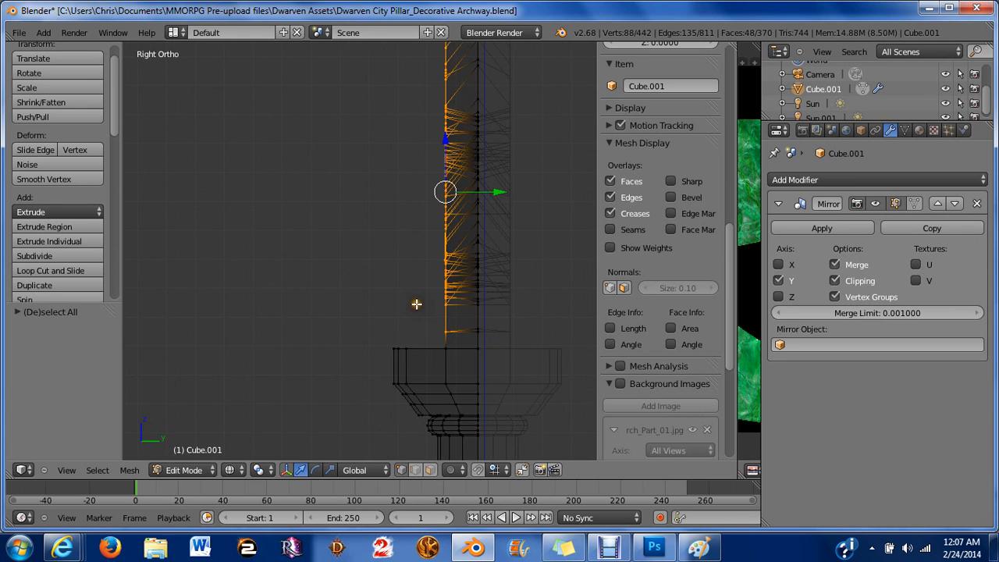
pyautogui.moveTo(425, 301); pyautogui.dragTo(484, 390, button='middle')
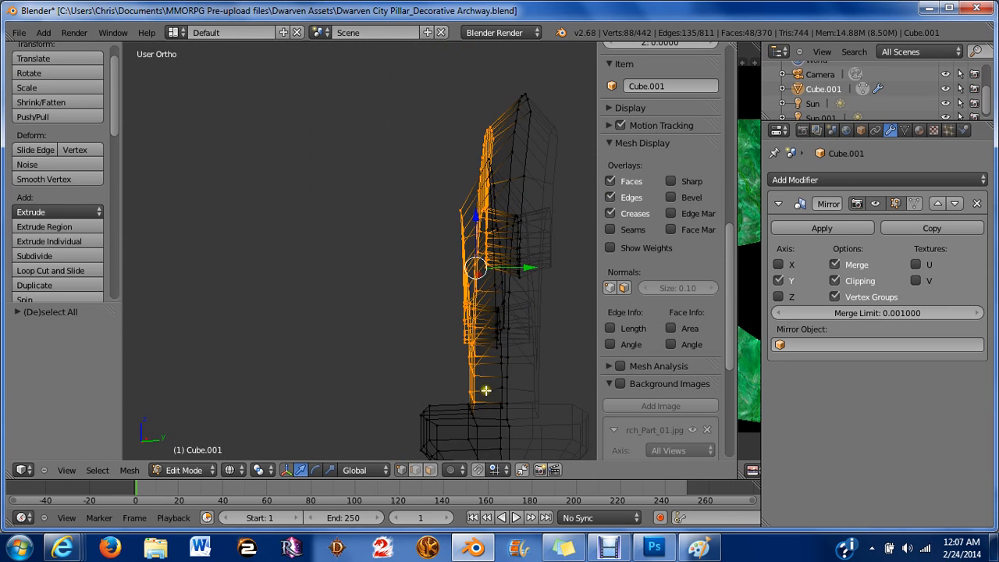
pyautogui.press('z')
pyautogui.keyDown('shift'); pyautogui.rightClick(508, 413); pyautogui.keyUp('shift')
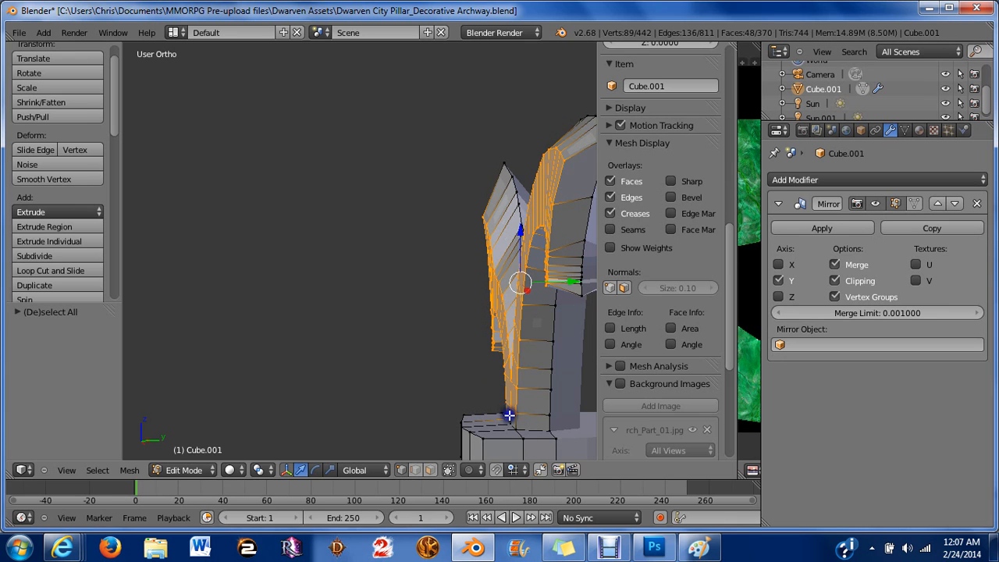
pyautogui.keyDown('shift'); pyautogui.rightClick(516, 425); pyautogui.keyUp('shift')
pyautogui.keyDown('shift'); pyautogui.rightClick(508, 423); pyautogui.keyUp('shift')
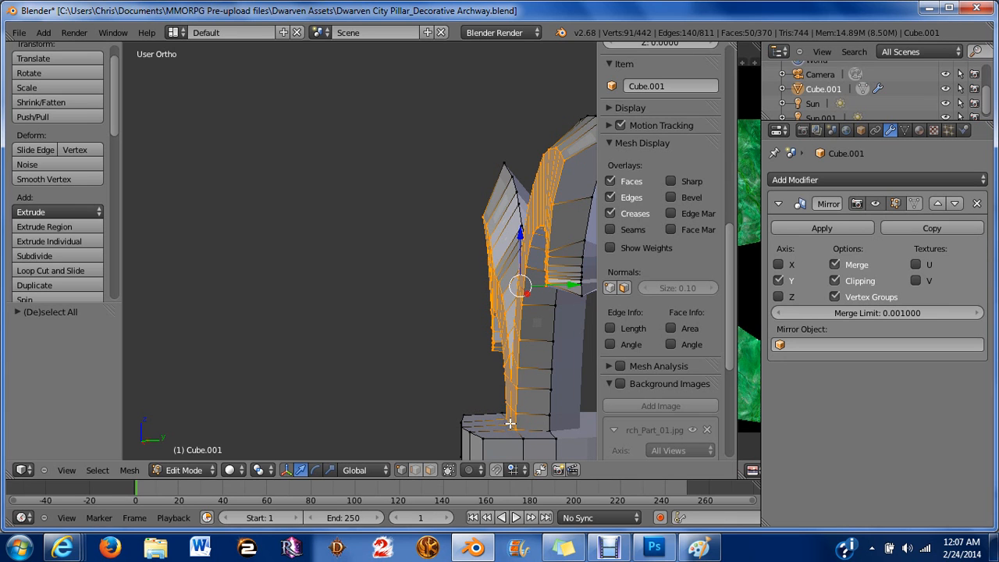
# In right side view, move the selected arch vertices 0.0577 along global Y to thin the arch.
pyautogui.press('shift+KP_3')
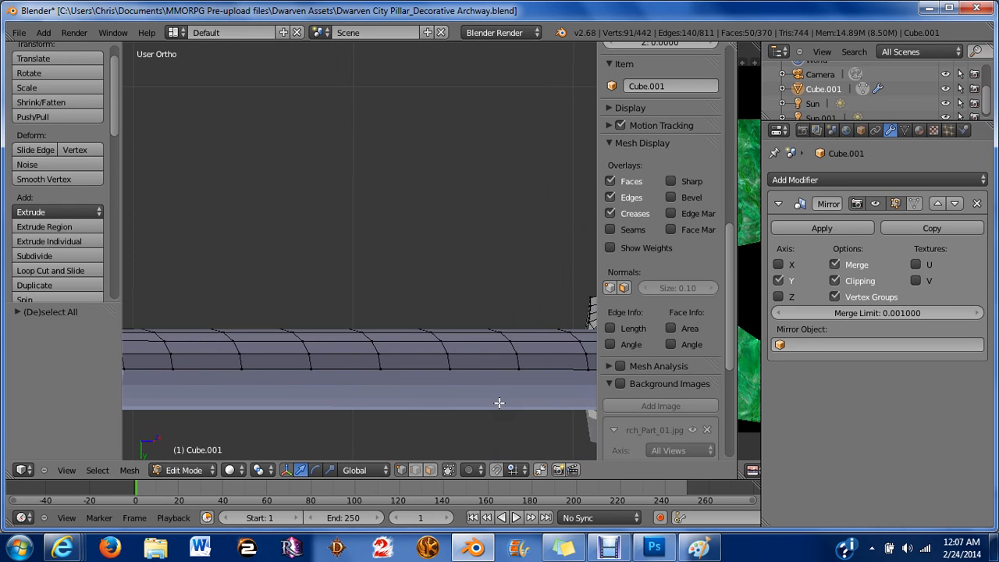
pyautogui.press('KP_1')
pyautogui.scroll(-4, 501, 402)
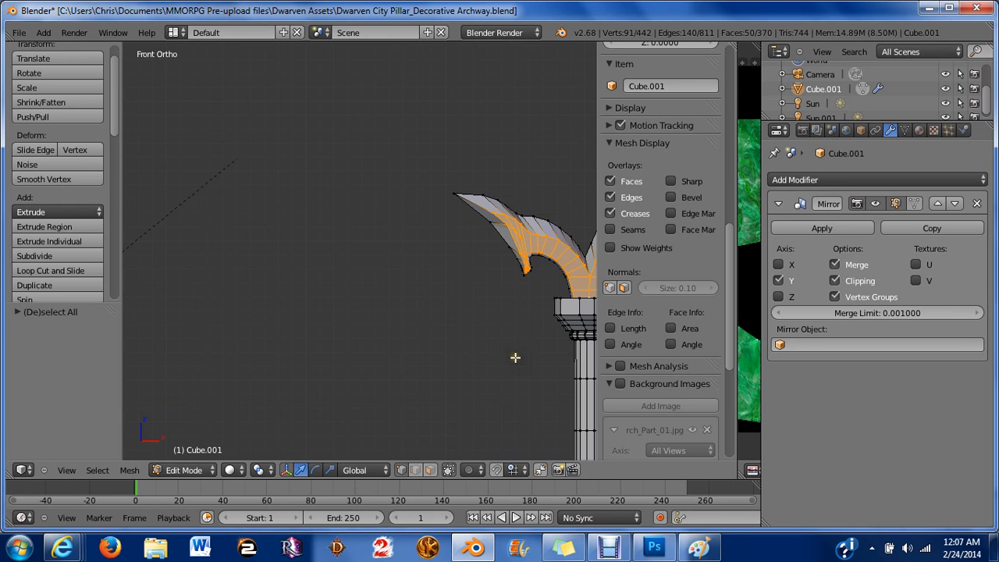
pyautogui.keyDown('shift'); pyautogui.moveTo(515, 357); pyautogui.dragTo(365, 300, button='middle'); pyautogui.keyUp('shift')
pyautogui.press('KP_3')
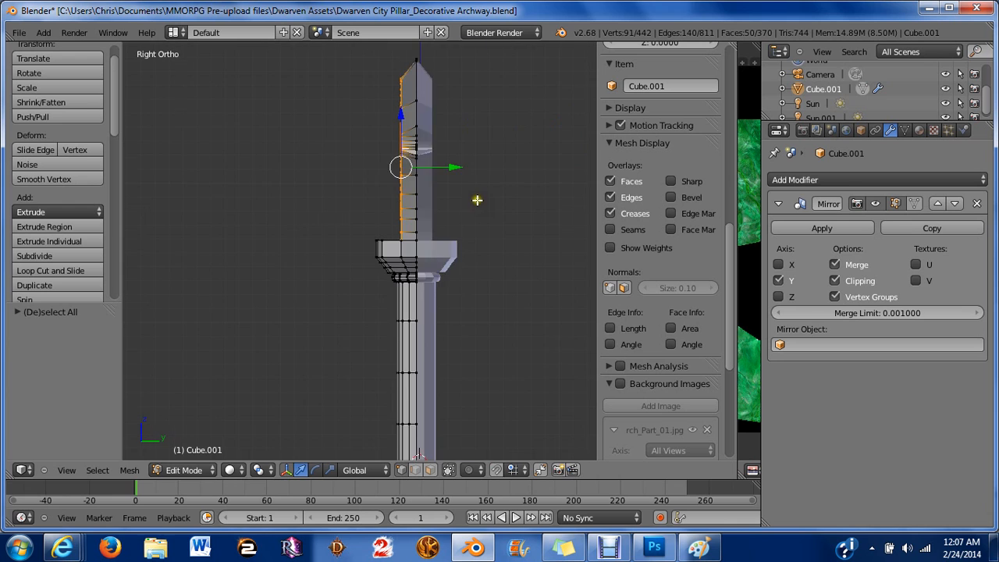
pyautogui.scroll(3, 477, 200)
pyautogui.keyDown('shift'); pyautogui.moveTo(477, 200); pyautogui.dragTo(435, 329, button='middle'); pyautogui.keyUp('shift')
pyautogui.click(448, 242)
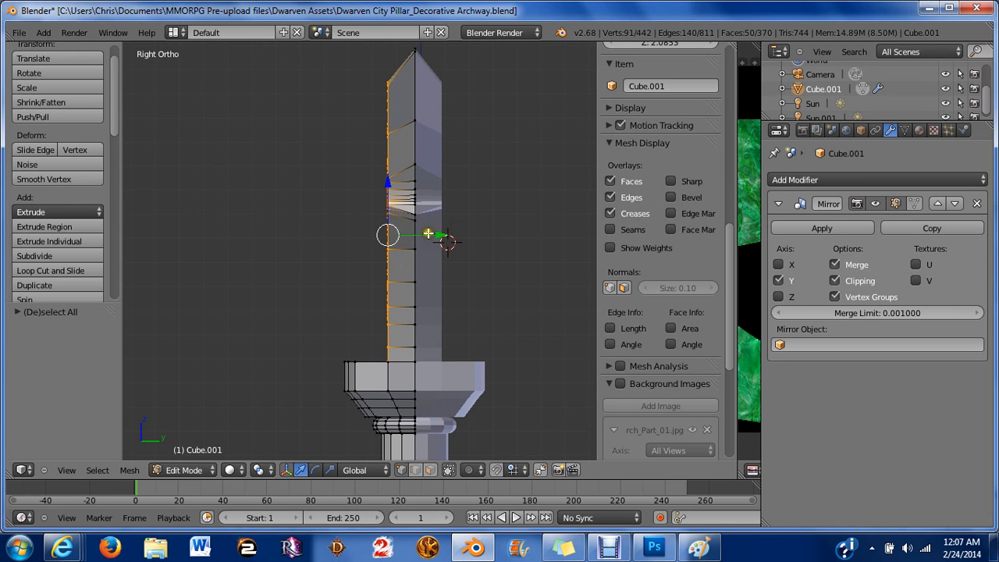
pyautogui.press('g')
pyautogui.press('y')
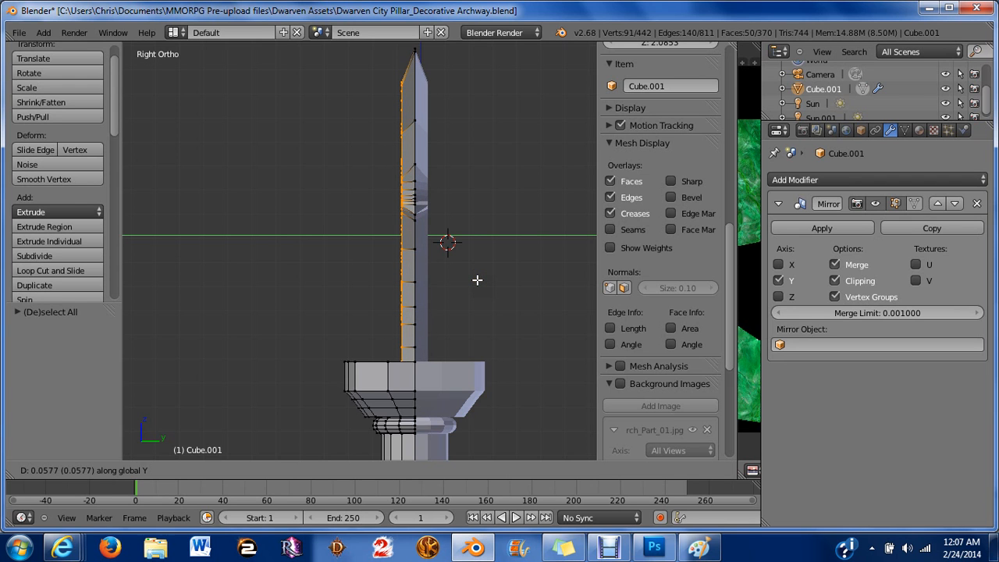
pyautogui.click(480, 280)
# Deselect all and switch the viewport shading to textured.
pyautogui.press('a')
pyautogui.scroll(-3, 384, 201)
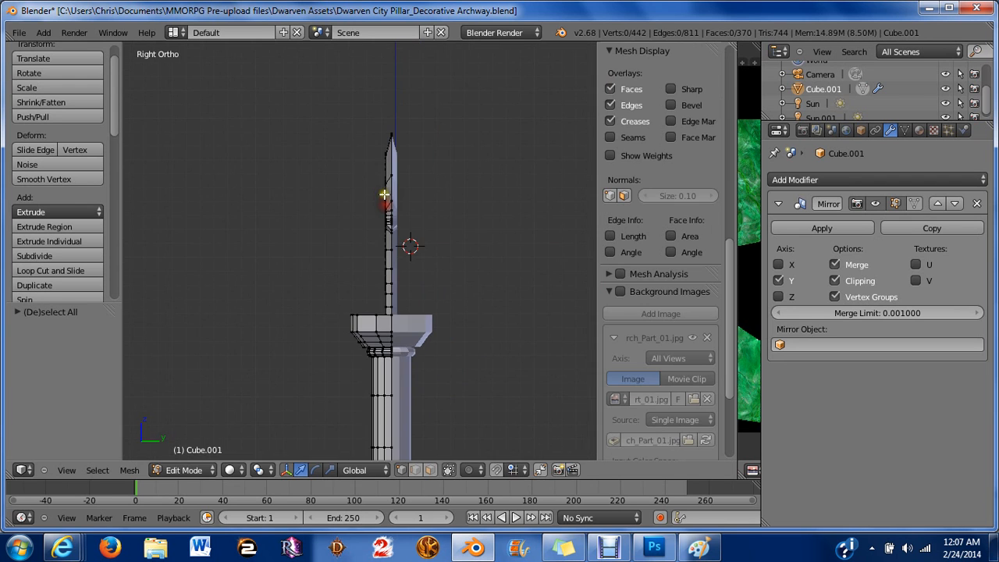
pyautogui.moveTo(384, 194); pyautogui.dragTo(423, 237, button='middle')
pyautogui.scroll(-4, 245, 163)
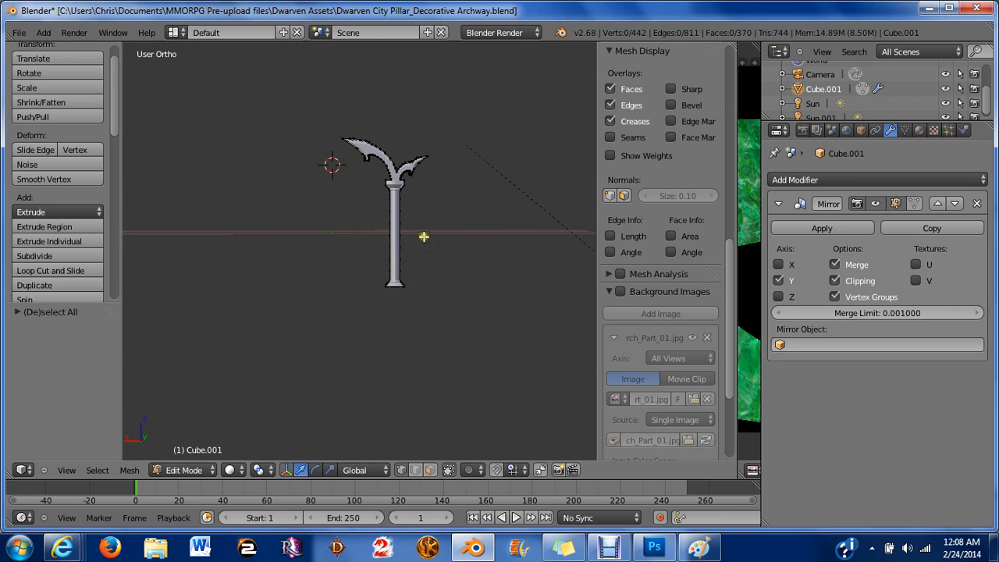
pyautogui.click(233, 470)
pyautogui.click(257, 407)
pyautogui.moveTo(337, 230)
pyautogui.mouseDown(button='middle')
pyautogui.moveTo(376, 245)
pyautogui.moveTo(539, 232)
pyautogui.moveTo(392, 208)
pyautogui.moveTo(452, 221)
pyautogui.mouseUp(button='middle')
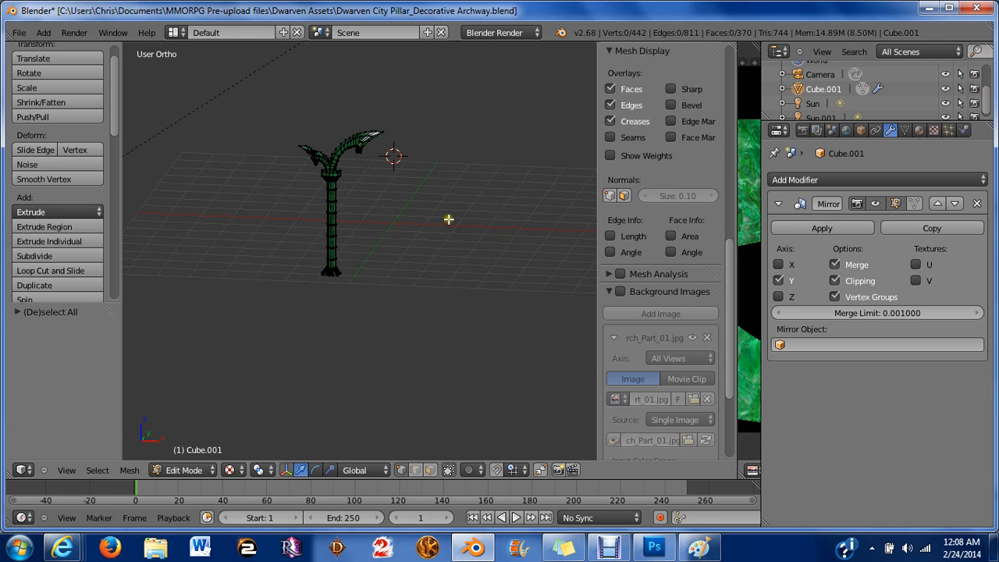
# Leave edit mode and inspect the arch horns and their tips from several angles.
pyautogui.press('Tab')
pyautogui.scroll(5, 348, 232)
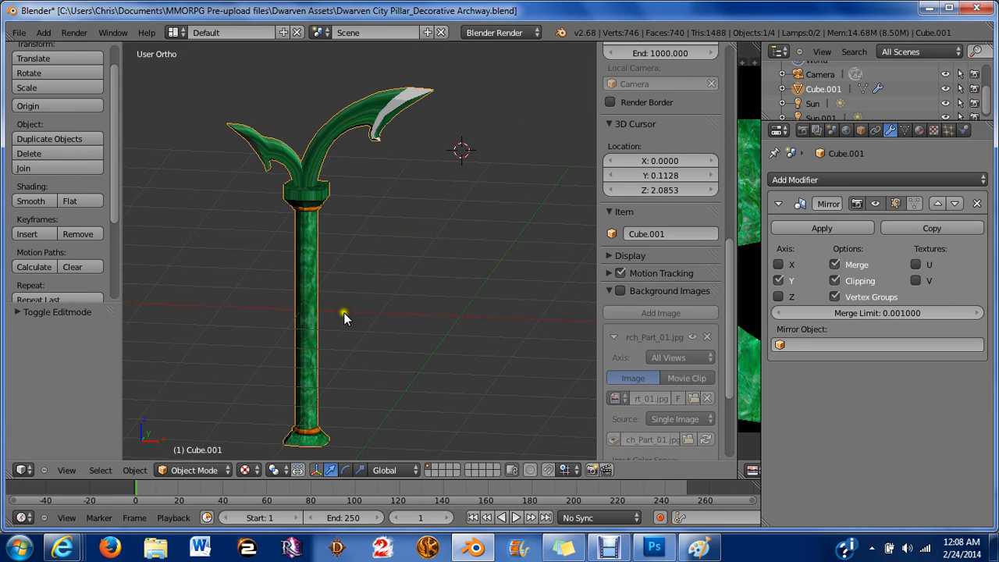
pyautogui.moveTo(344, 312); pyautogui.dragTo(287, 321, button='middle')
pyautogui.scroll(3, 371, 264)
pyautogui.moveTo(274, 369); pyautogui.dragTo(524, 94, button='middle')
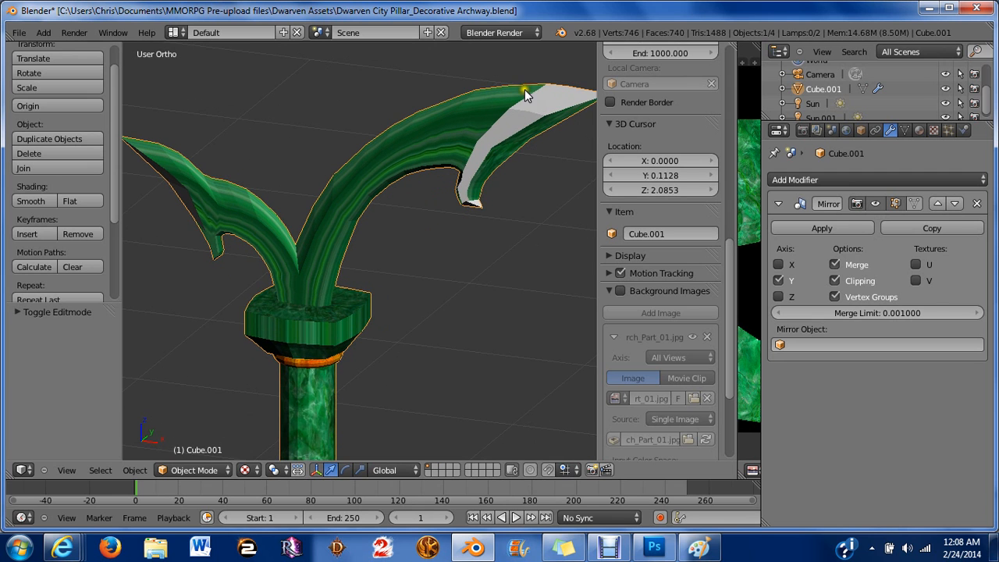
pyautogui.moveTo(526, 216); pyautogui.dragTo(305, 295, button='middle')
pyautogui.scroll(-5, 447, 206)
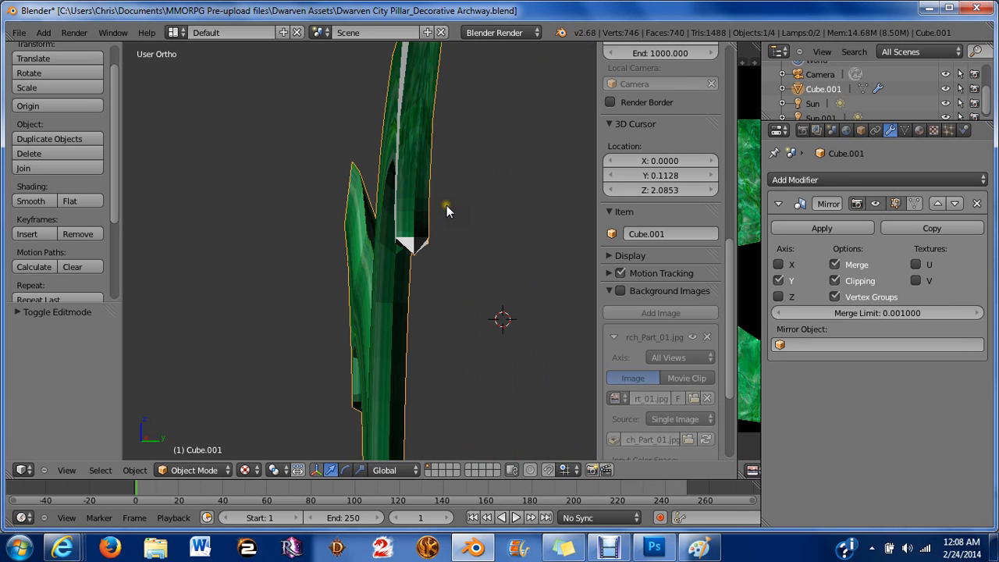
pyautogui.moveTo(378, 186); pyautogui.dragTo(526, 101, button='middle')
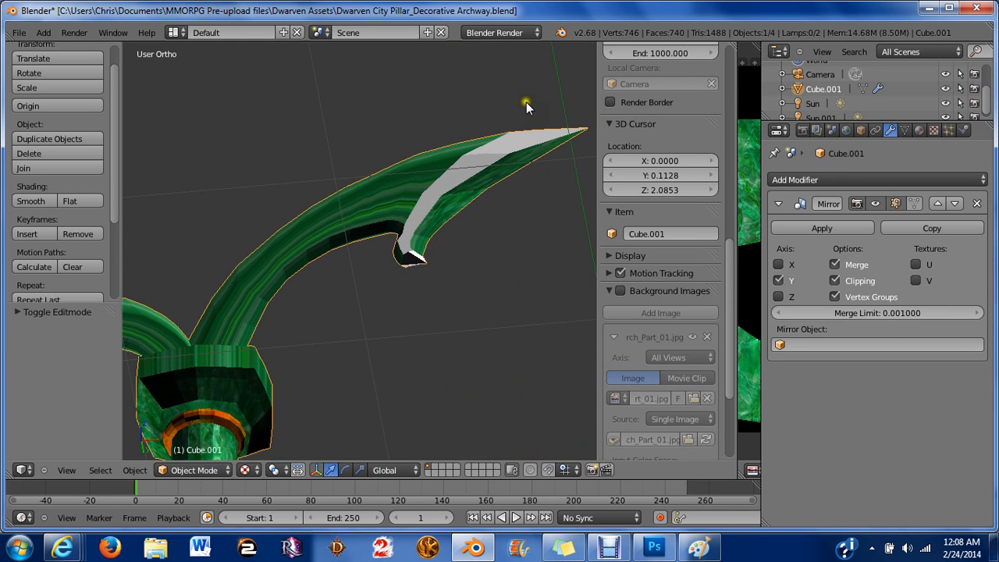
pyautogui.scroll(5, 515, 206)
pyautogui.moveTo(515, 211); pyautogui.dragTo(463, 205, button='middle')
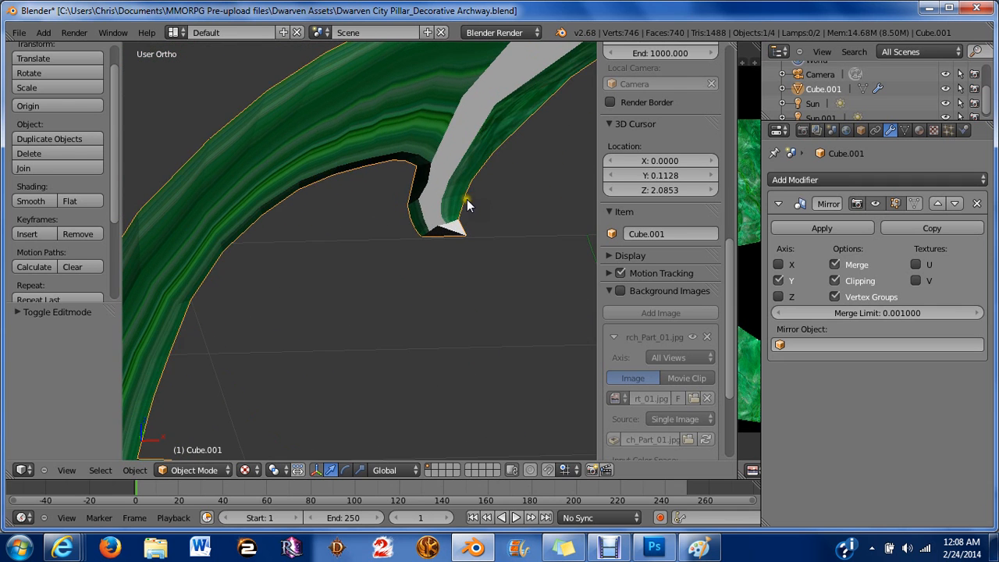
# In edit mode, select vertices at the bend of the outer horn and shift them sideways to smooth the curve, then deselect all.
pyautogui.press('Tab')
pyautogui.scroll(4, 465, 206)
pyautogui.scroll(-1, 461, 206)
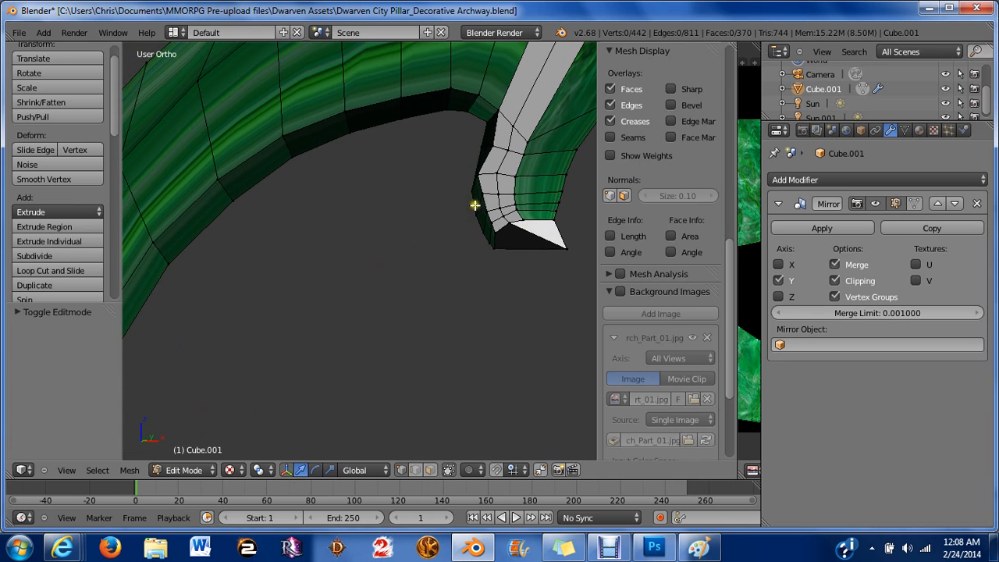
pyautogui.rightClick(509, 219)
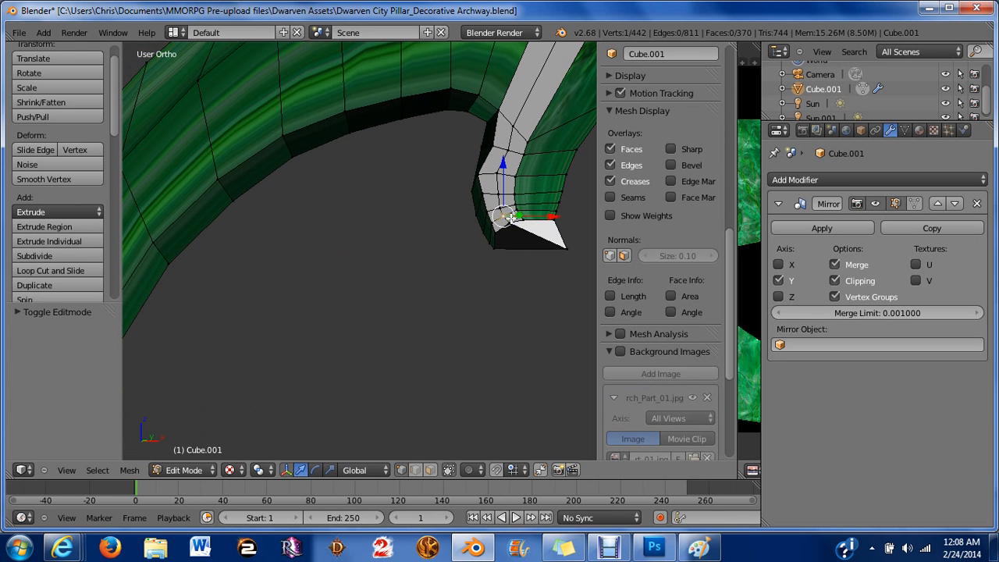
pyautogui.rightClick(511, 223)
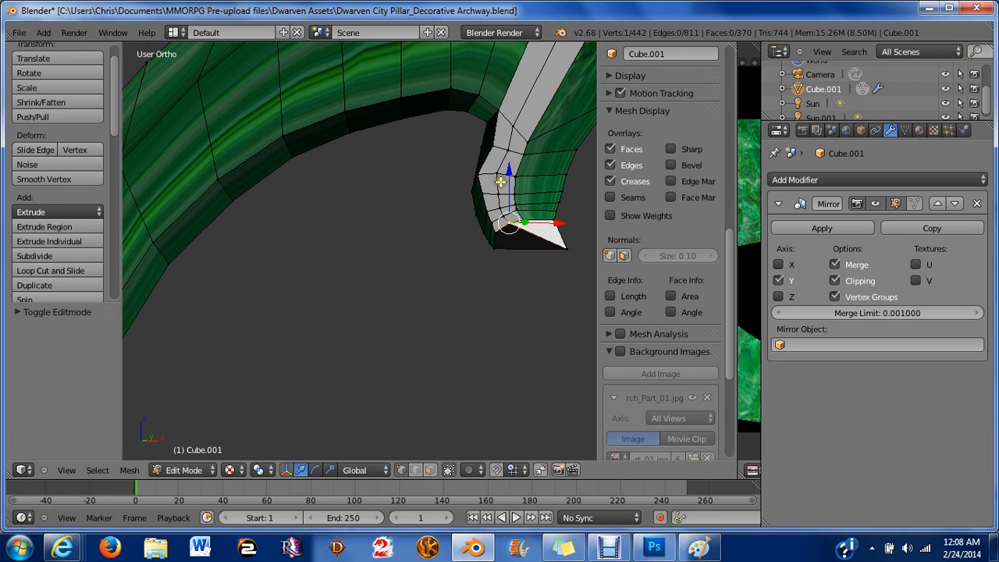
pyautogui.moveTo(506, 167); pyautogui.dragTo(522, 174)
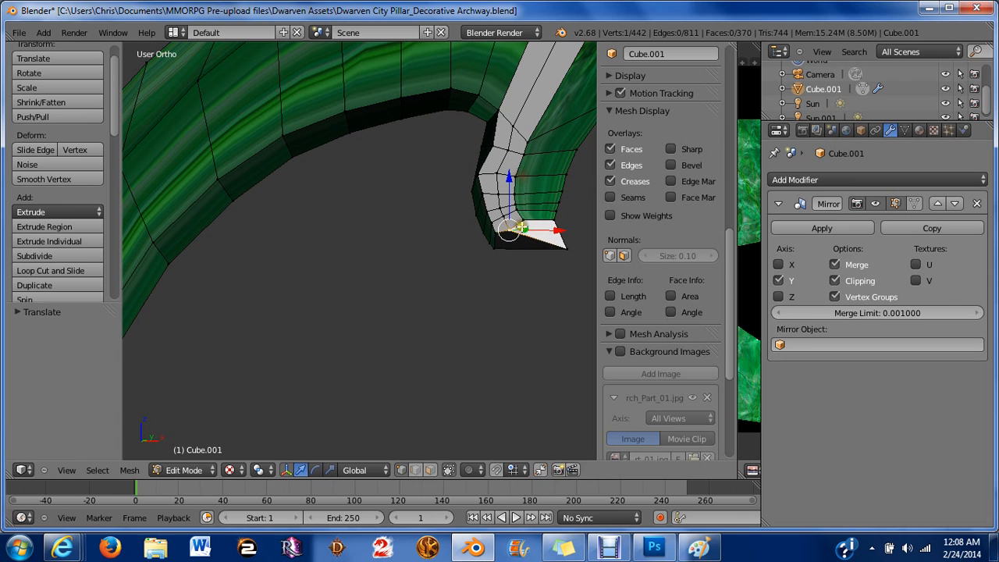
pyautogui.moveTo(550, 233); pyautogui.dragTo(562, 238)
pyautogui.rightClick(479, 175)
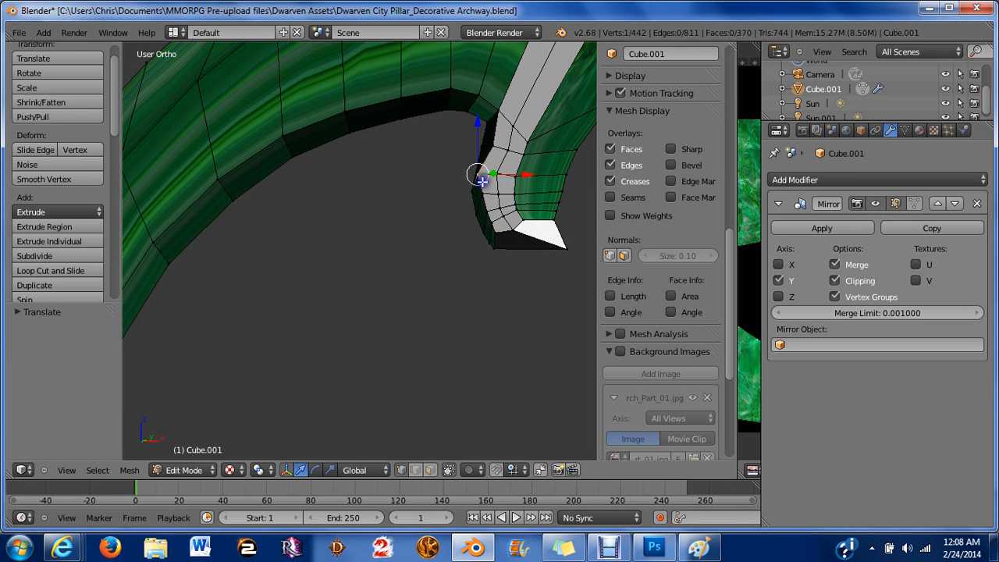
pyautogui.moveTo(512, 172); pyautogui.dragTo(532, 174)
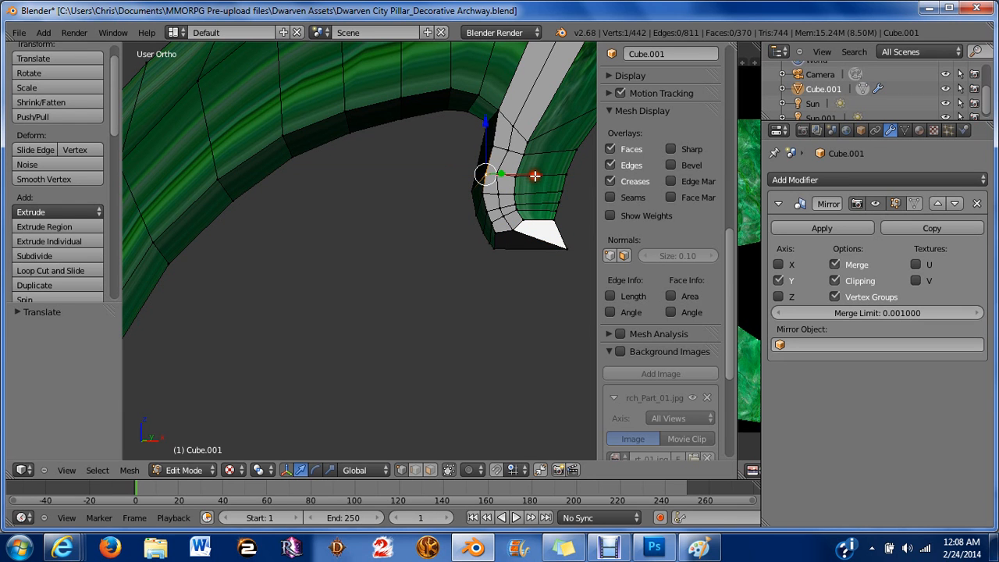
pyautogui.scroll(-1, 489, 120)
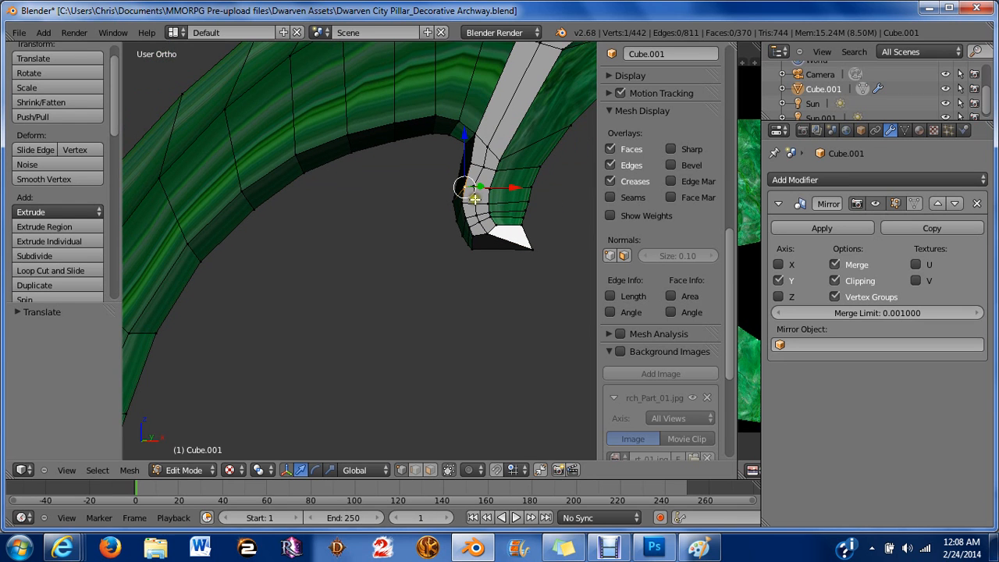
pyautogui.rightClick(469, 145)
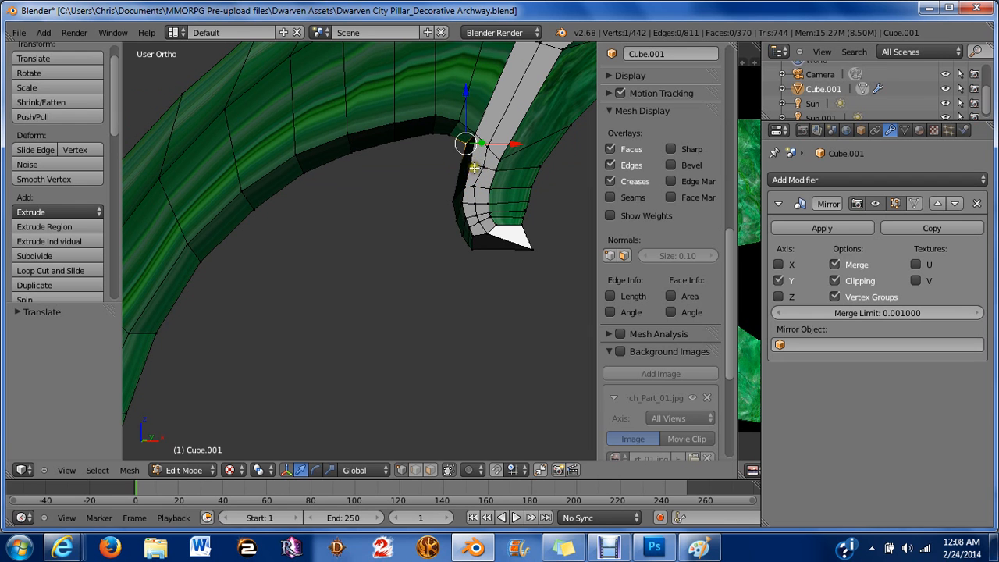
pyautogui.rightClick(473, 165)
pyautogui.moveTo(517, 169); pyautogui.dragTo(521, 165)
pyautogui.rightClick(480, 170)
pyautogui.press('a')
# Switch to face select mode and select six faces on the inner side of the horn's bend.
pyautogui.hotkey('ctrl', 'Tab')
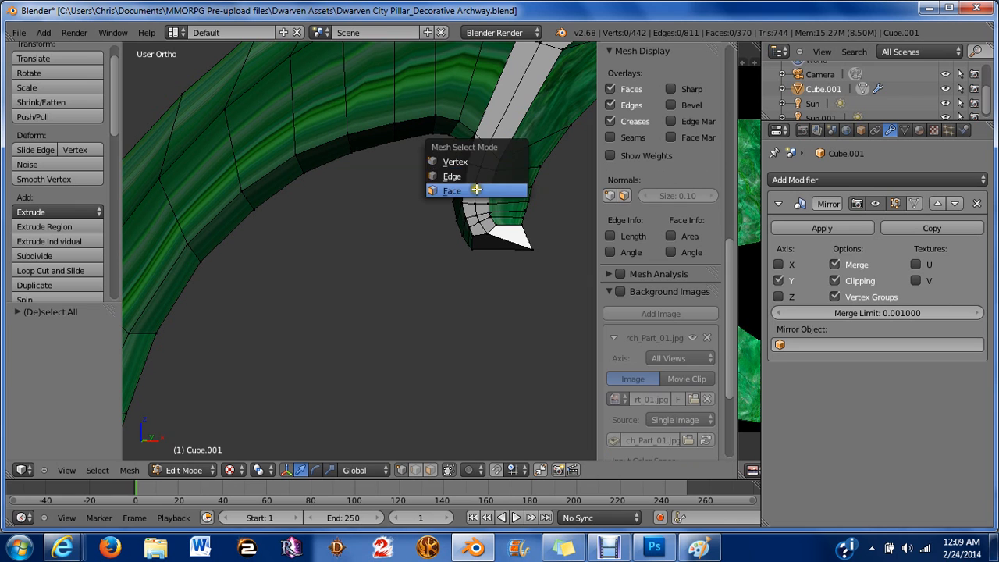
pyautogui.click(474, 194)
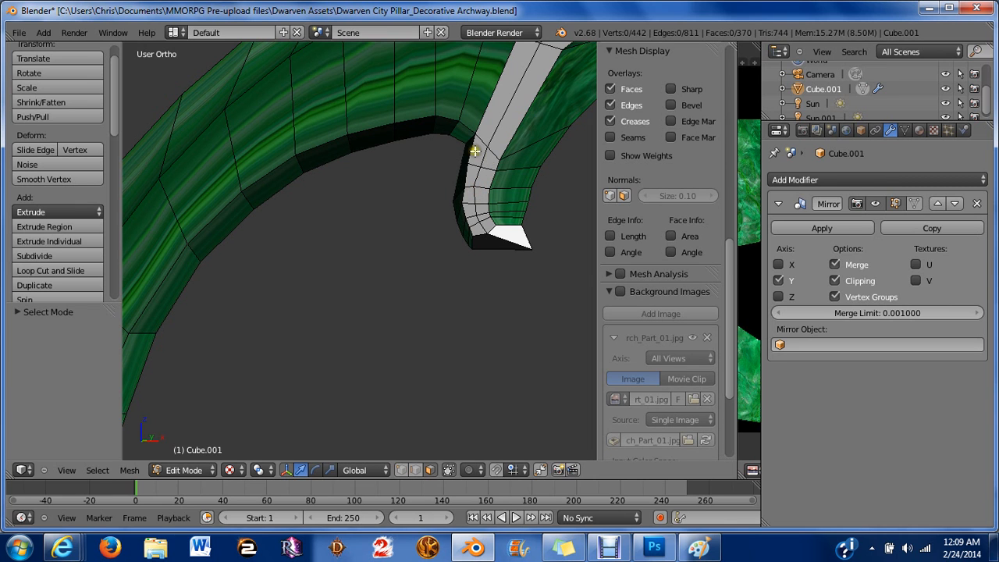
pyautogui.rightClick(475, 152)
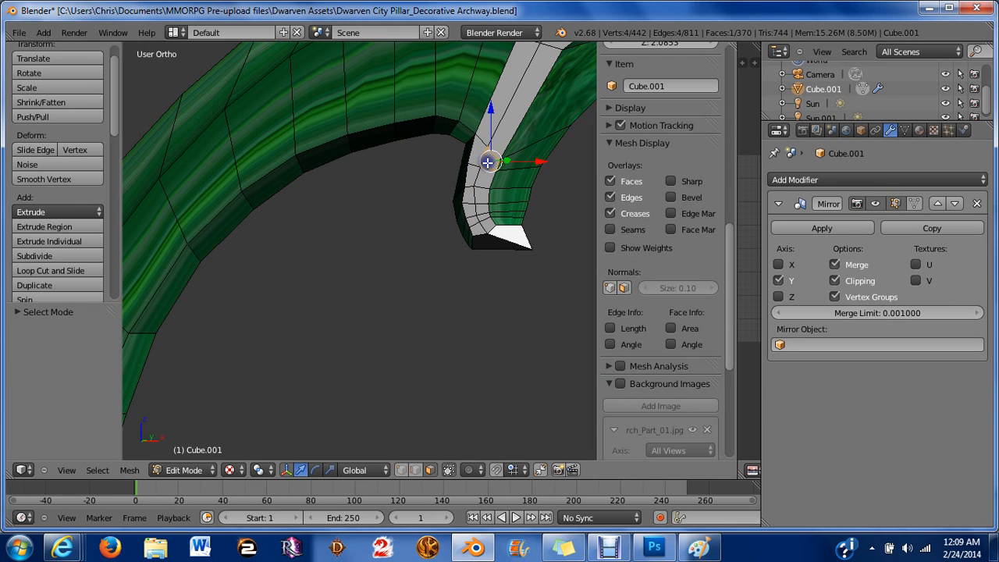
pyautogui.keyDown('shift'); pyautogui.rightClick(476, 173); pyautogui.keyUp('shift')
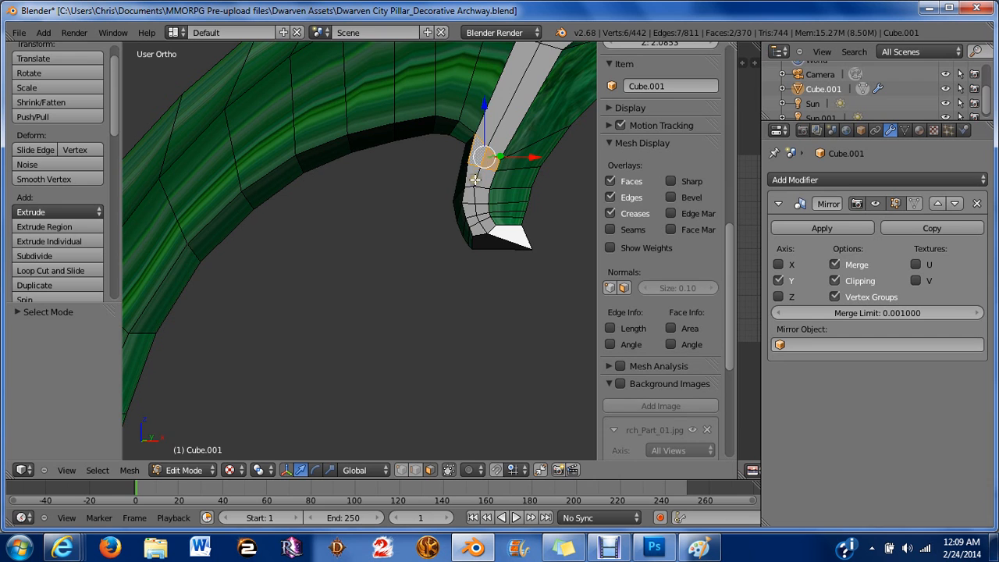
pyautogui.scroll(3, 475, 178)
pyautogui.keyDown('shift'); pyautogui.moveTo(473, 167); pyautogui.dragTo(320, 281, button='middle'); pyautogui.keyUp('shift')
pyautogui.keyDown('shift'); pyautogui.rightClick(408, 231); pyautogui.keyUp('shift')
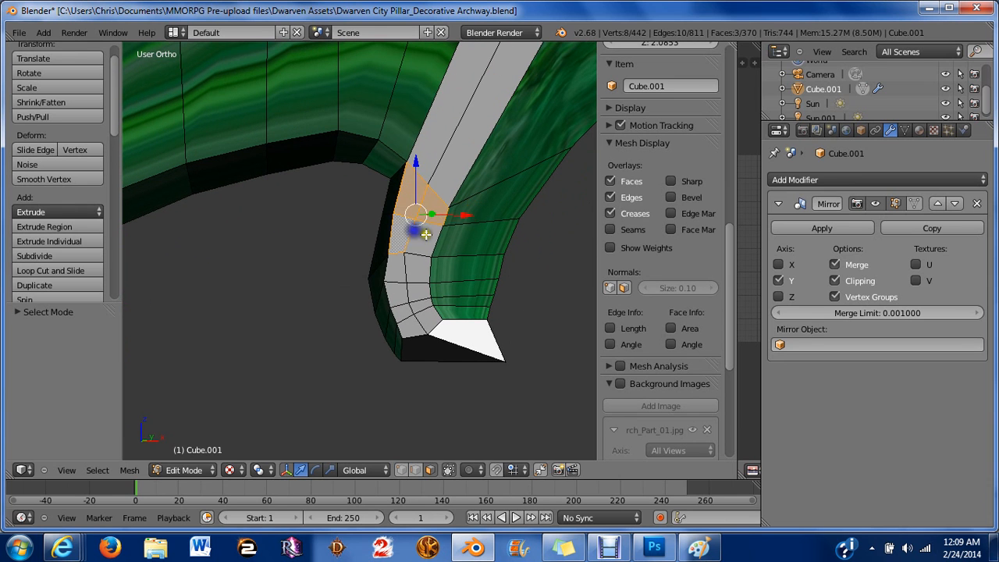
pyautogui.keyDown('shift'); pyautogui.rightClick(425, 234); pyautogui.keyUp('shift')
pyautogui.keyDown('shift'); pyautogui.rightClick(395, 269); pyautogui.keyUp('shift')
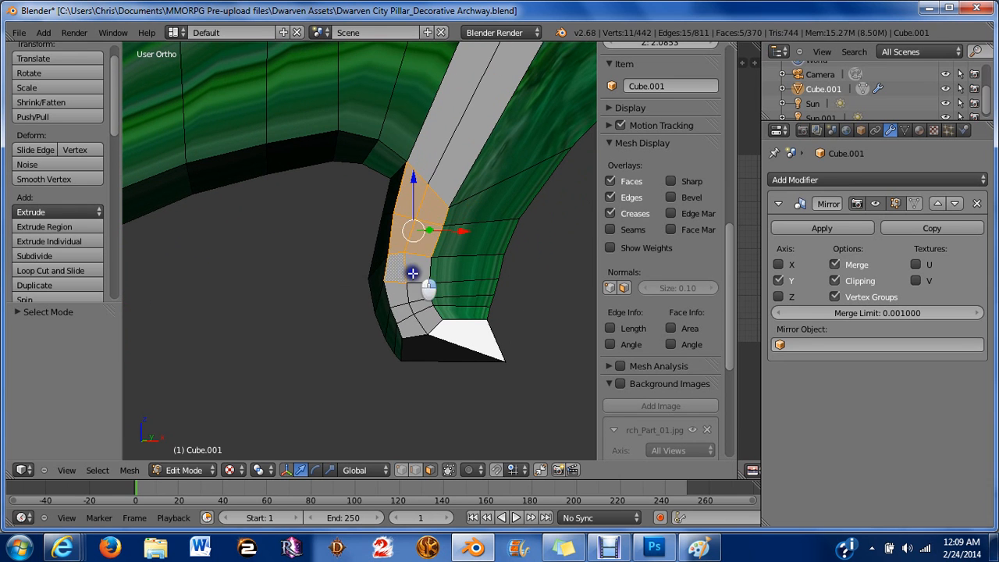
pyautogui.keyDown('shift'); pyautogui.rightClick(413, 273); pyautogui.keyUp('shift')
# Dissolve the selected faces, then select and dissolve two adjacent faces on the horn's side.
pyautogui.press('x')
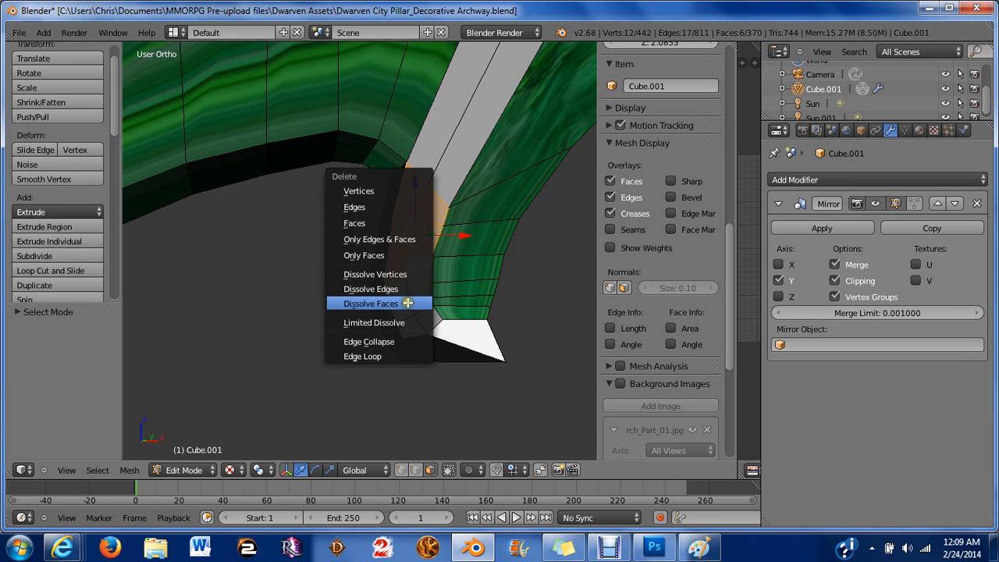
pyautogui.click(412, 304)
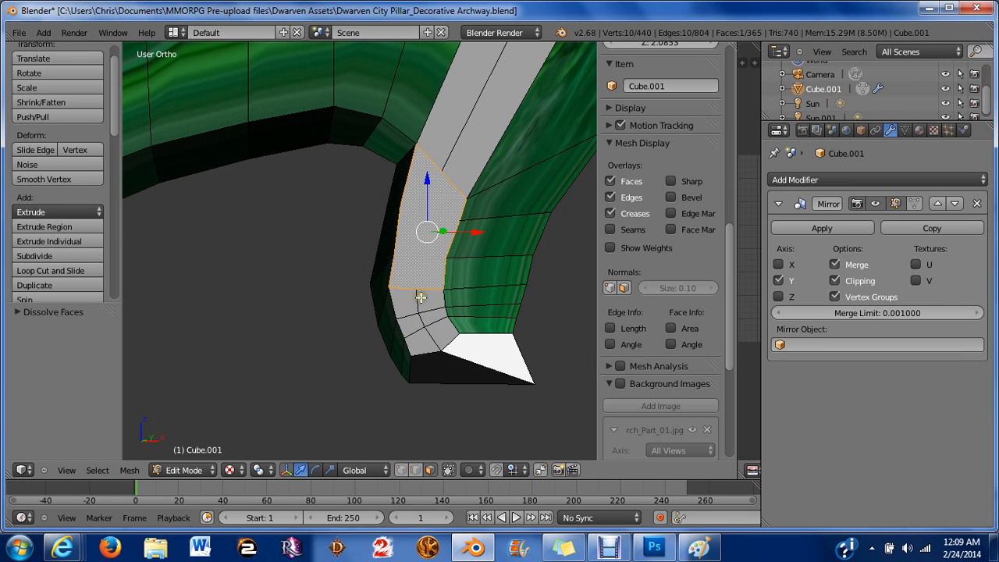
pyautogui.moveTo(420, 298); pyautogui.dragTo(523, 287, button='middle')
pyautogui.scroll(2, 498, 270)
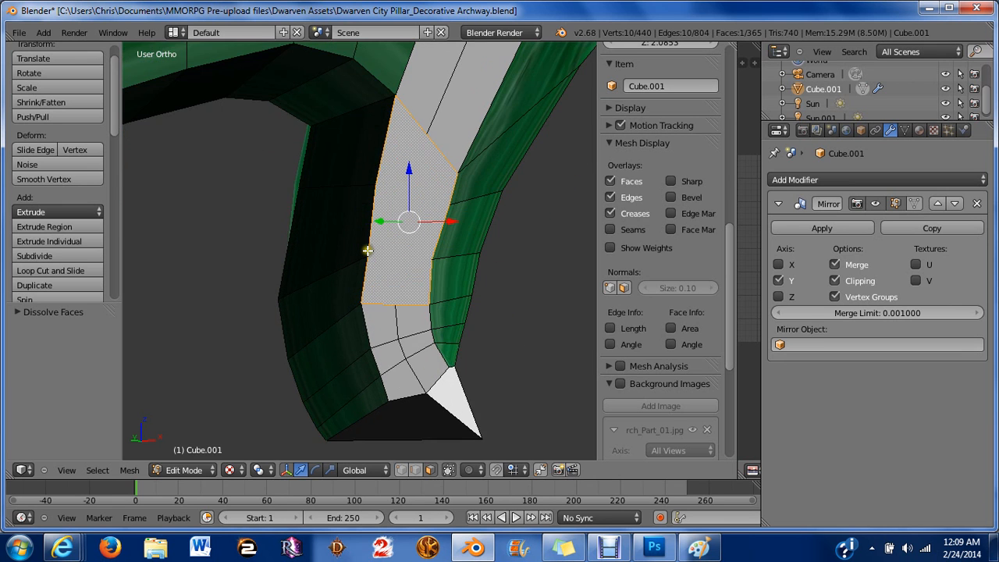
pyautogui.press('a')
pyautogui.rightClick(341, 172)
pyautogui.keyDown('shift'); pyautogui.rightClick(320, 249); pyautogui.keyUp('shift')
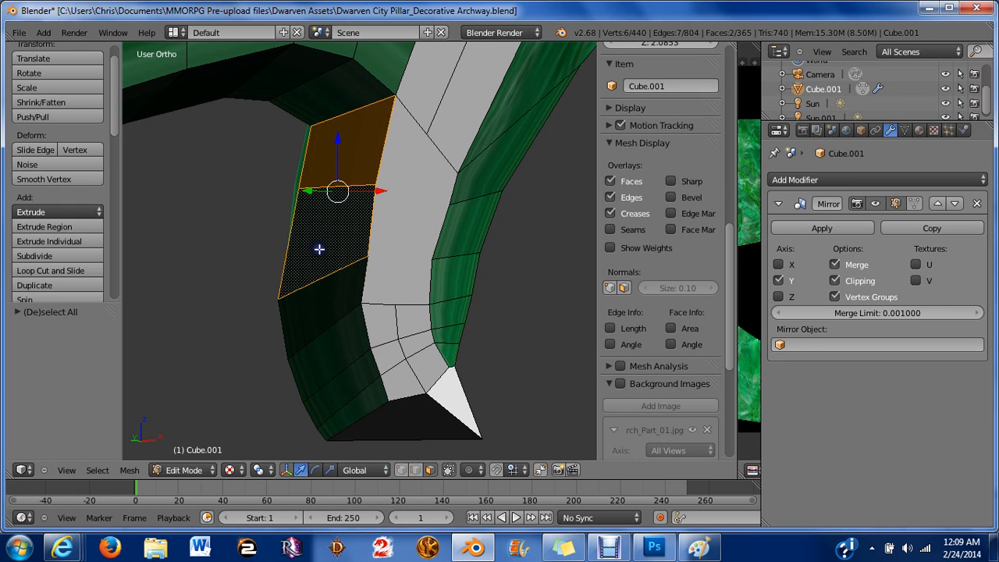
pyautogui.press('x')
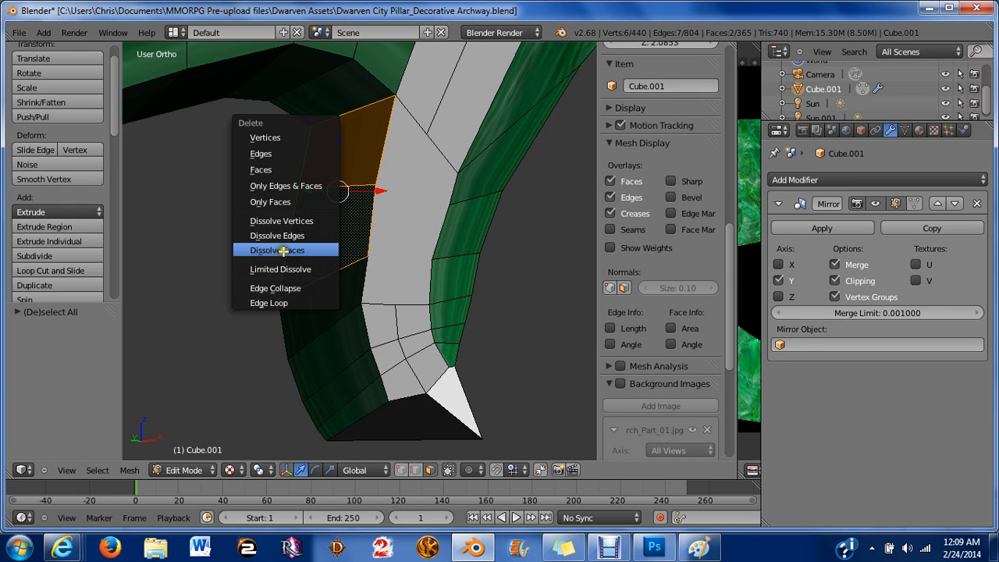
pyautogui.click(281, 250)
# Undo the face dissolves.
pyautogui.keyDown('shift'); pyautogui.rightClick(330, 288); pyautogui.keyUp('shift')
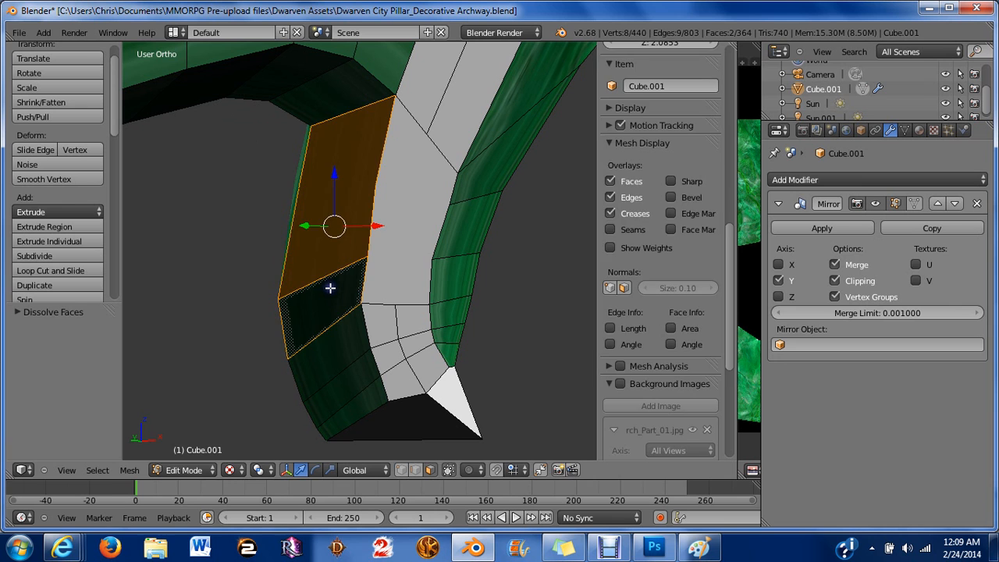
pyautogui.press('a')
pyautogui.rightClick(330, 288)
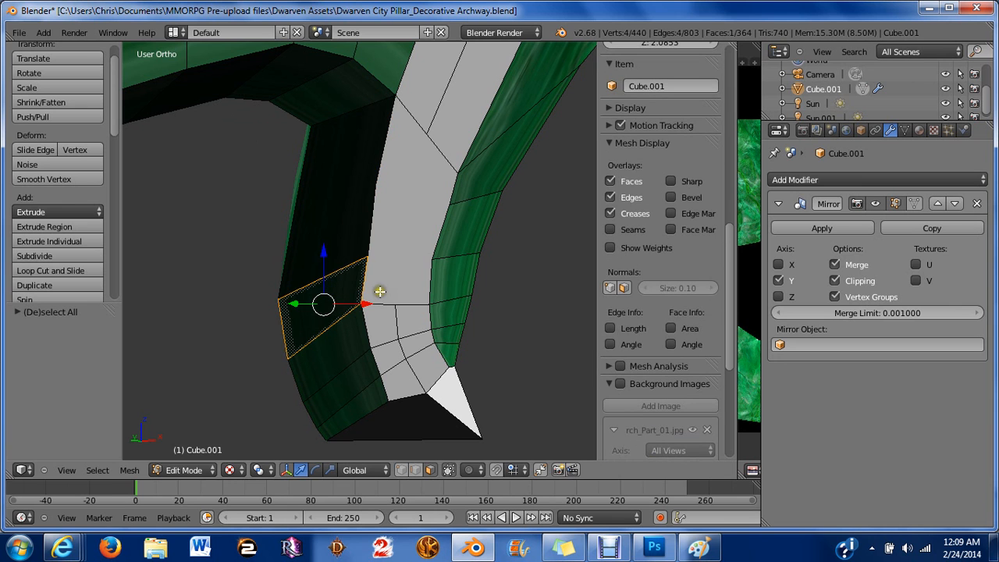
pyautogui.hotkey('ctrl', 'z')
pyautogui.hotkey('ctrl', 'z')
pyautogui.hotkey('ctrl', 'z')
pyautogui.hotkey('ctrl', 'z')
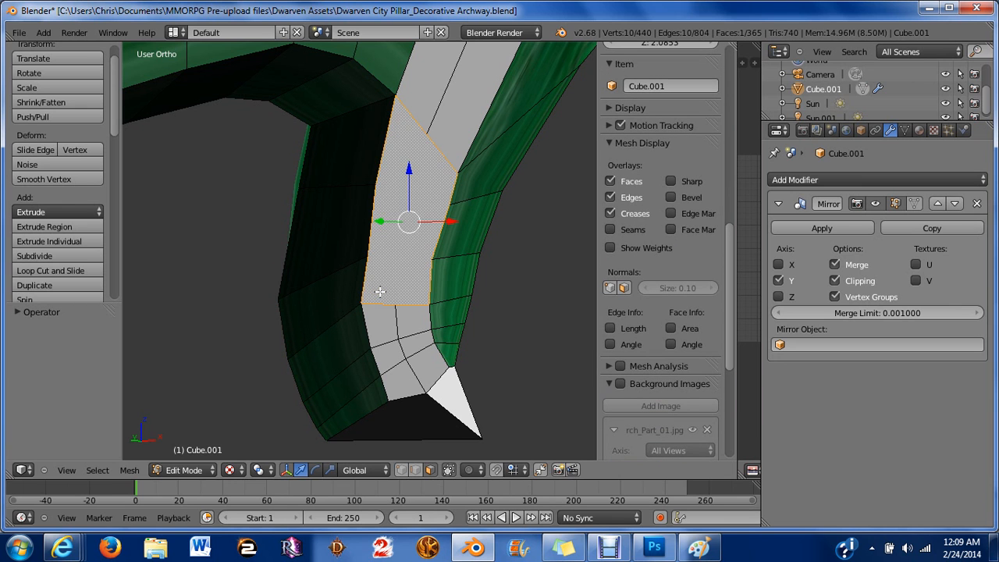
pyautogui.hotkey('ctrl', 'shift', 'z')
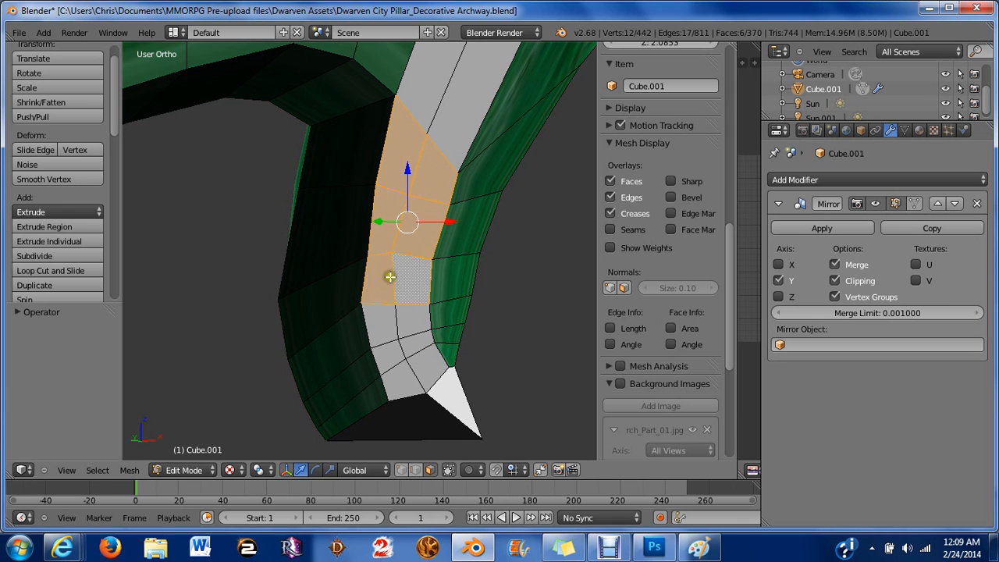
# Reduce the face selection to four faces at the horn's bend and dissolve them into one.
pyautogui.keyDown('shift'); pyautogui.rightClick(389, 278); pyautogui.keyUp('shift')
pyautogui.keyDown('shift'); pyautogui.rightClick(397, 279); pyautogui.keyUp('shift')
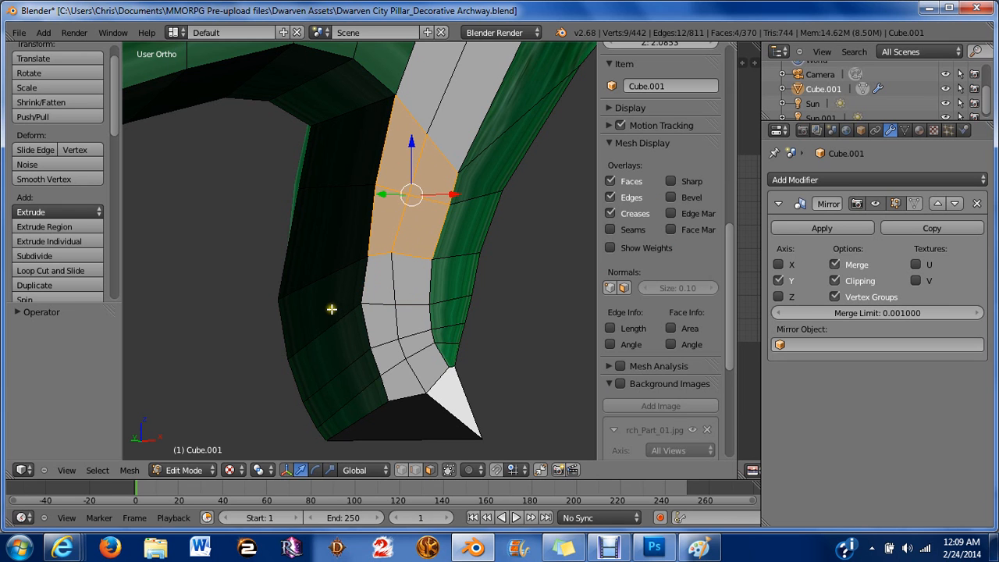
pyautogui.press('x')
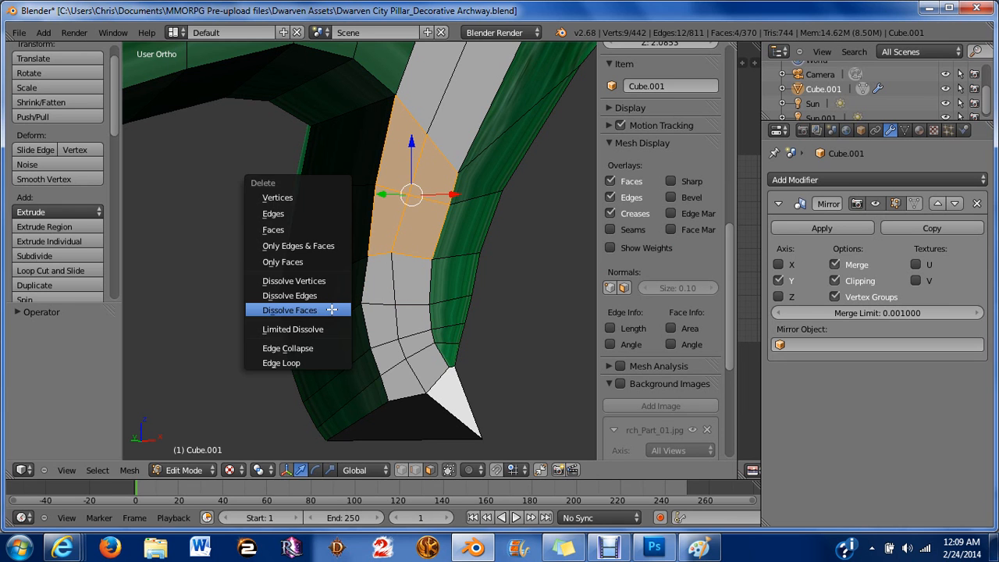
pyautogui.click(332, 310)
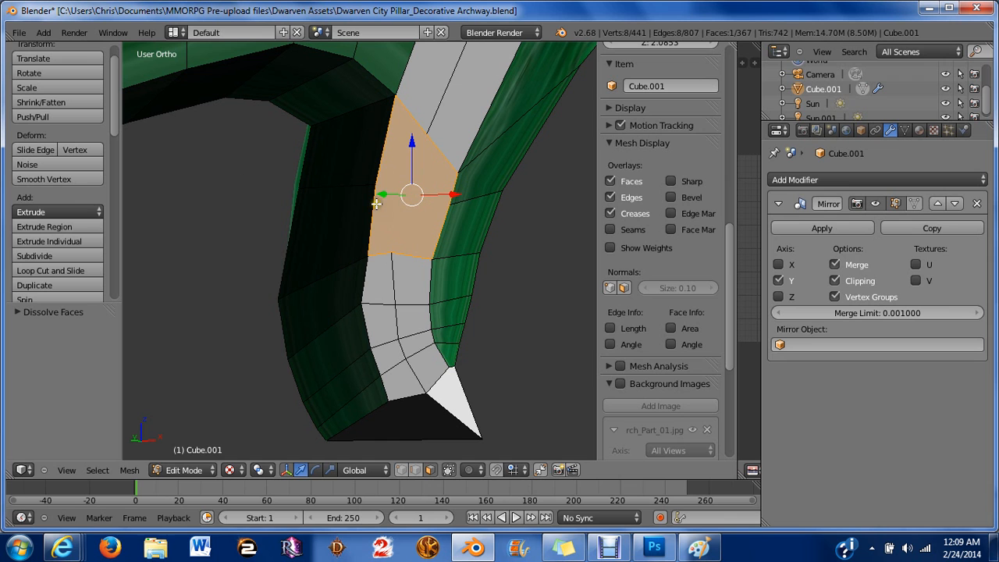
# Select two stacked faces on the horn's dark inner side and dissolve them.
pyautogui.press('a')
pyautogui.rightClick(353, 159)
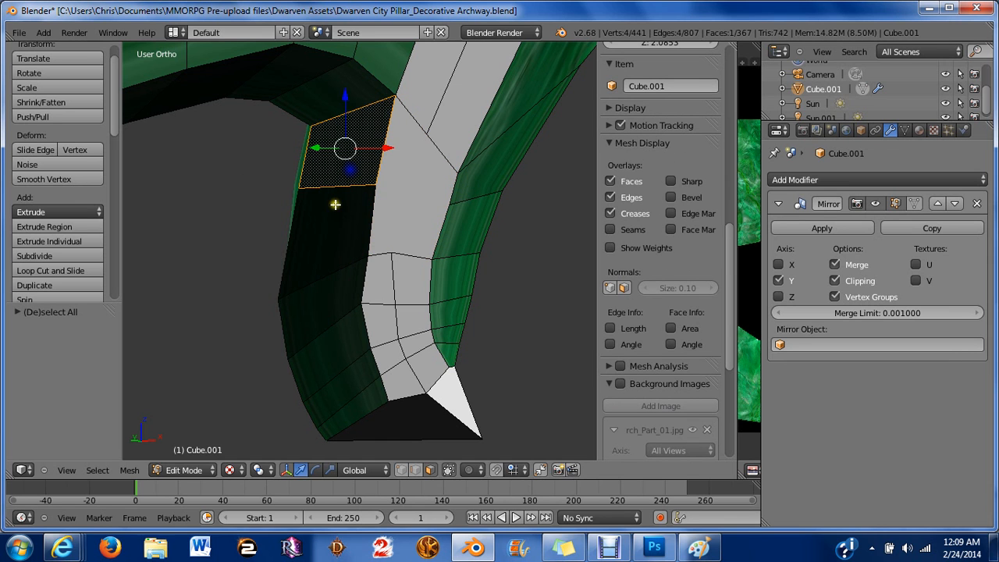
pyautogui.keyDown('shift'); pyautogui.rightClick(332, 212); pyautogui.keyUp('shift')
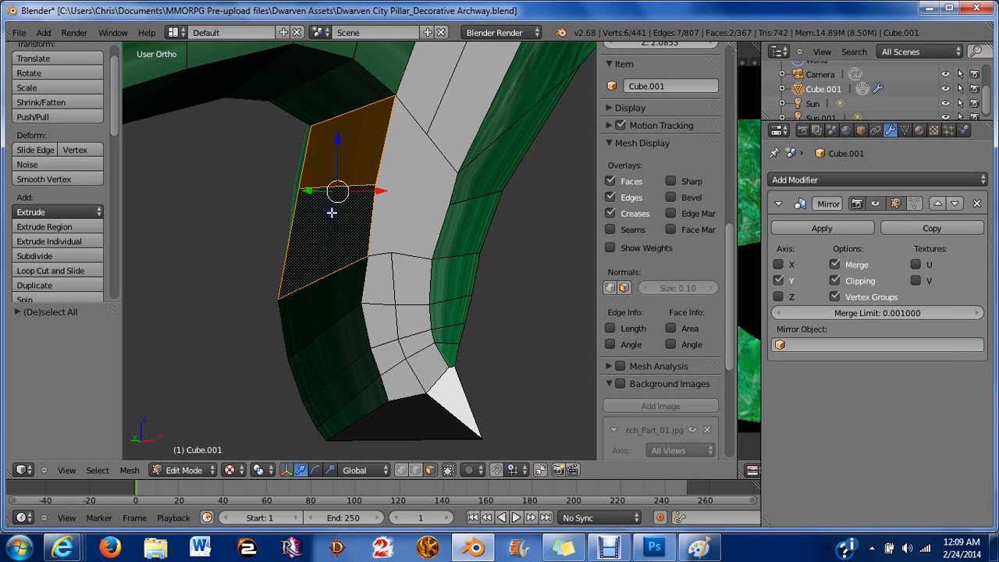
pyautogui.press('x')
pyautogui.click(332, 215)
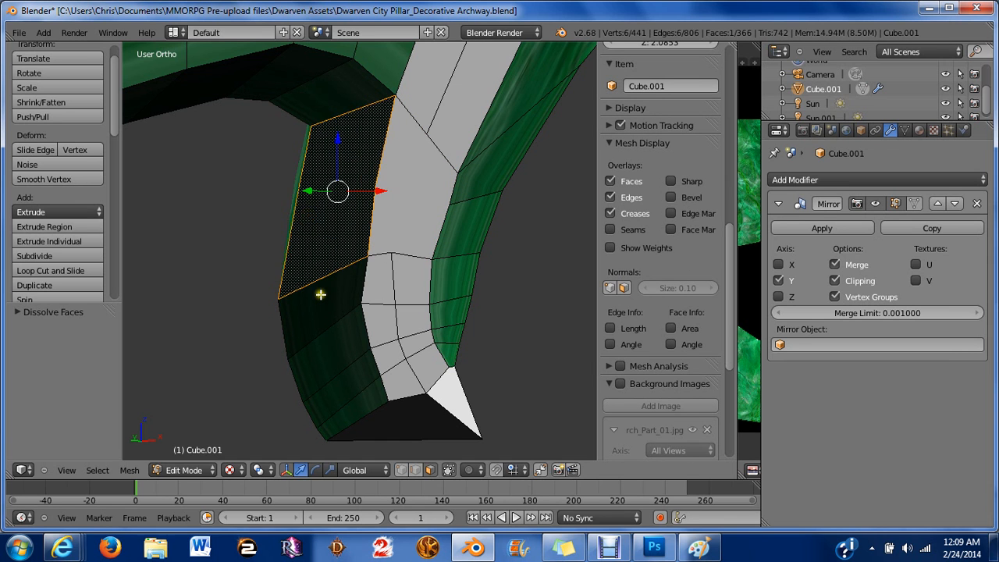
# Select two adjacent faces in the middle of the horn's light inner face and dissolve them.
pyautogui.press('a')
pyautogui.rightClick(373, 285)
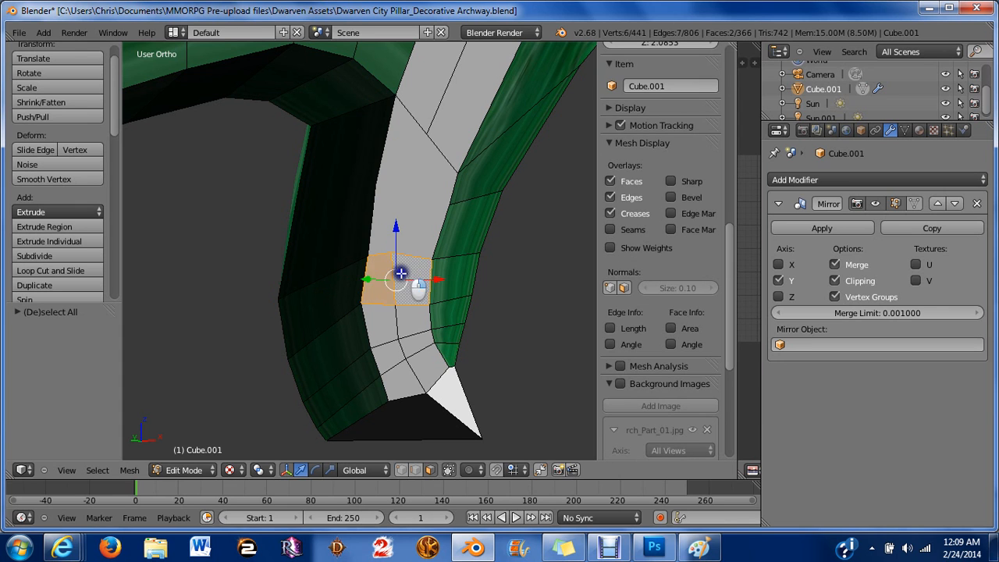
pyautogui.keyDown('shift'); pyautogui.rightClick(400, 273); pyautogui.keyUp('shift')
pyautogui.press('x')
pyautogui.click(399, 274)
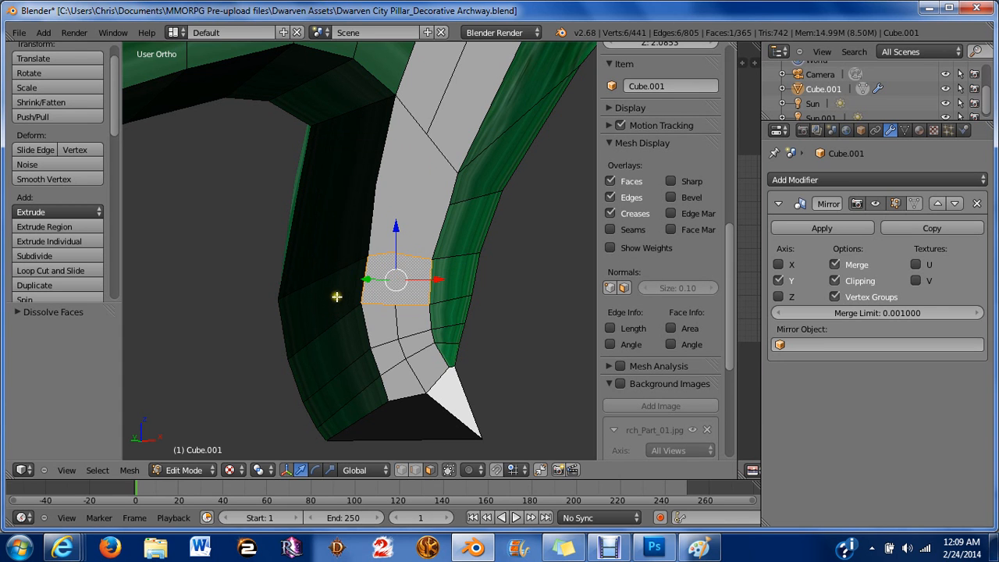
# Select two faces near the bottom of the horn's light inner face and dissolve them.
pyautogui.rightClick(380, 329)
pyautogui.keyDown('shift'); pyautogui.rightClick(410, 319); pyautogui.keyUp('shift')
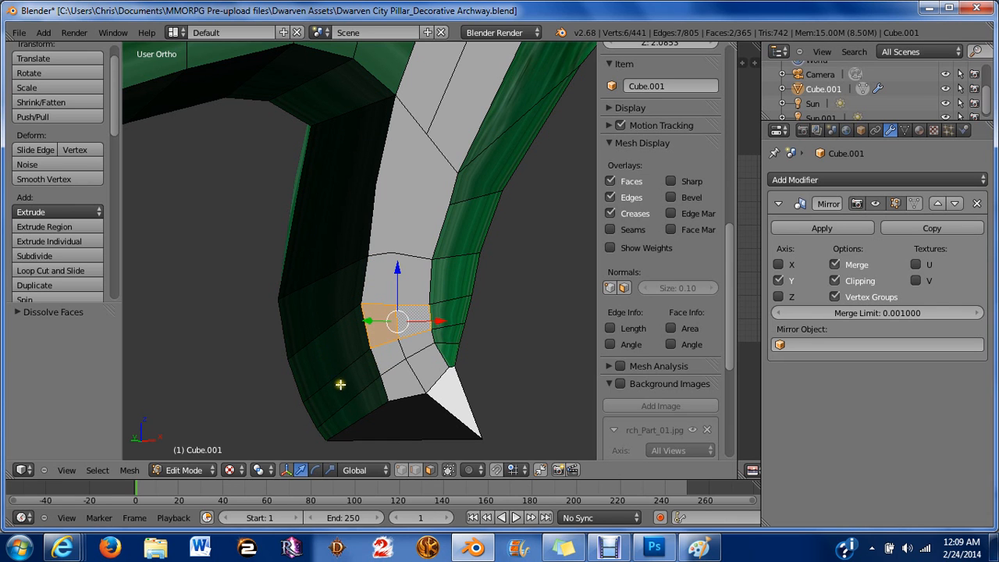
pyautogui.rightClick(403, 382)
pyautogui.keyDown('shift'); pyautogui.rightClick(427, 366); pyautogui.keyUp('shift')
pyautogui.press('x')
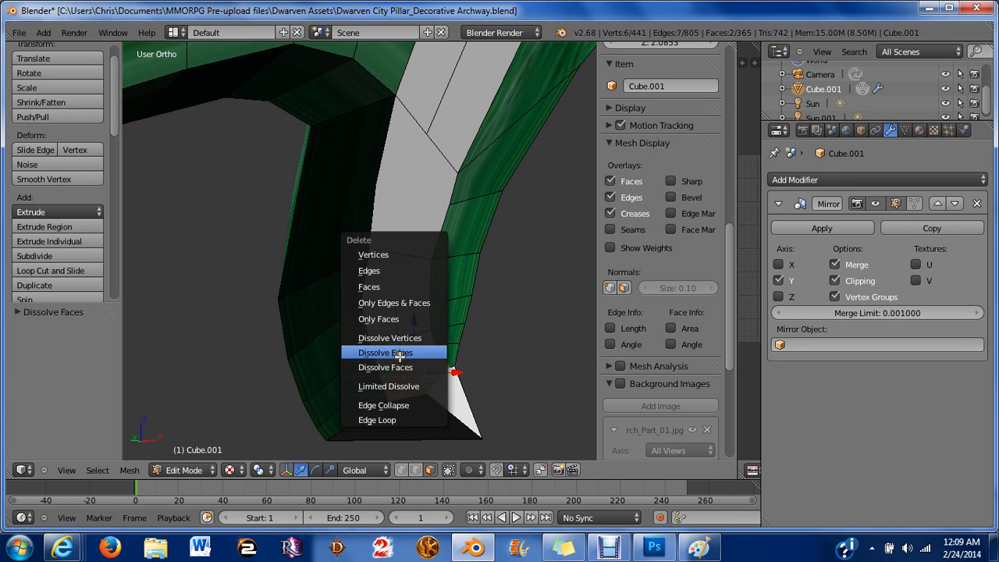
pyautogui.click(400, 354)
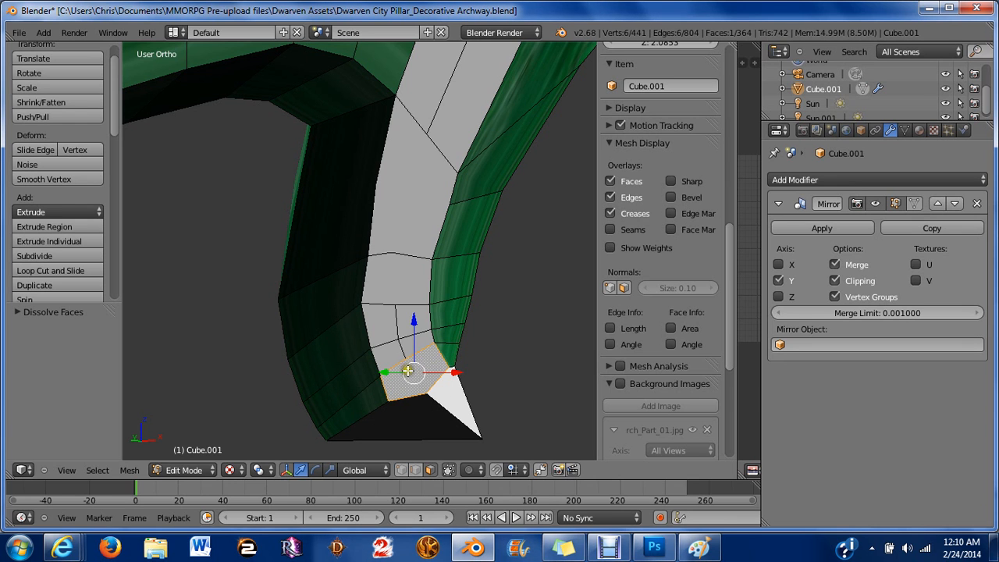
# Select two faces on the green strip beside the horn's tip and dissolve them.
pyautogui.press('a')
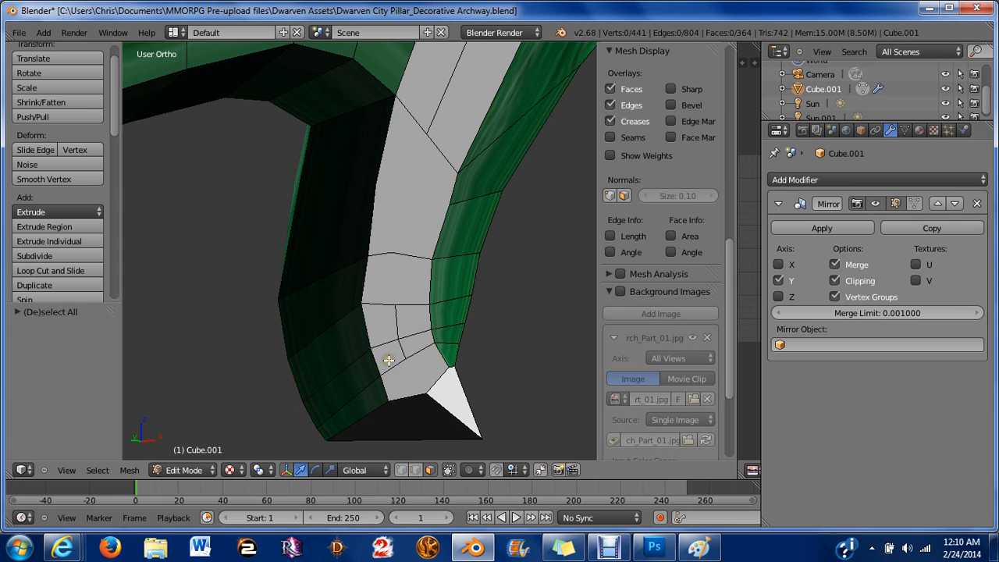
pyautogui.rightClick(441, 318)
pyautogui.keyDown('shift'); pyautogui.rightClick(445, 338); pyautogui.keyUp('shift')
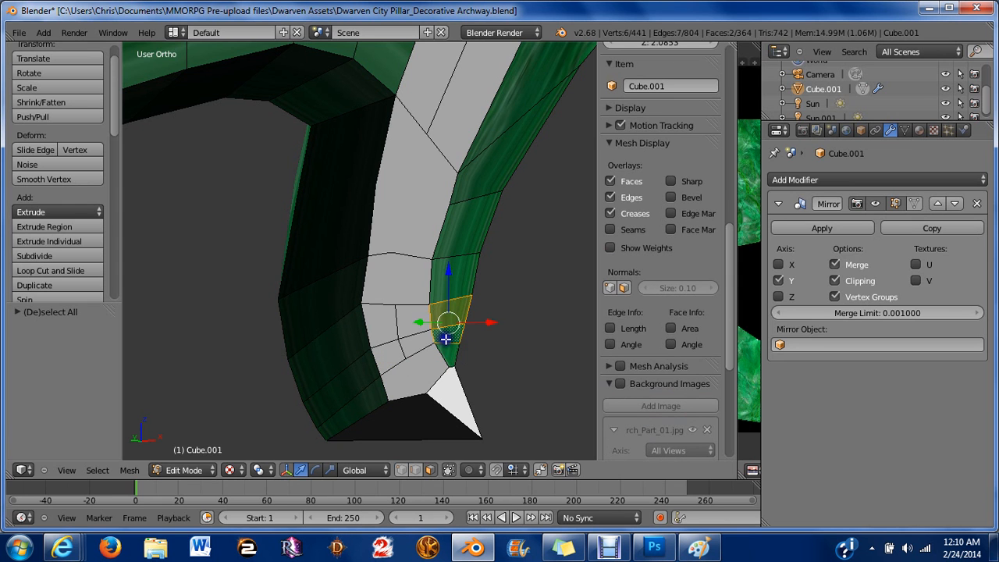
pyautogui.press('x')
pyautogui.click(423, 336)
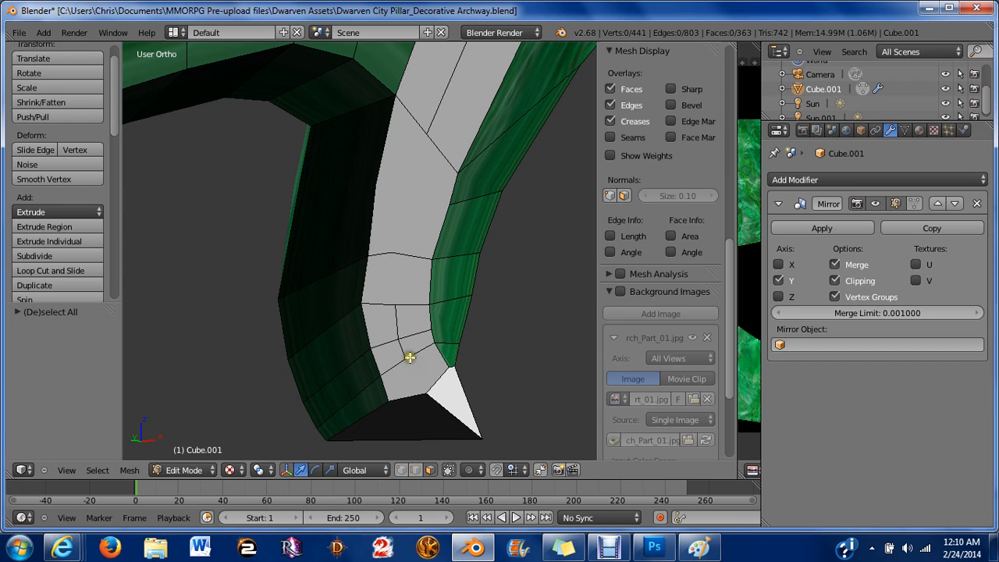
# Select four faces in the lower middle of the horn's inner face and dissolve them.
pyautogui.rightClick(411, 348)
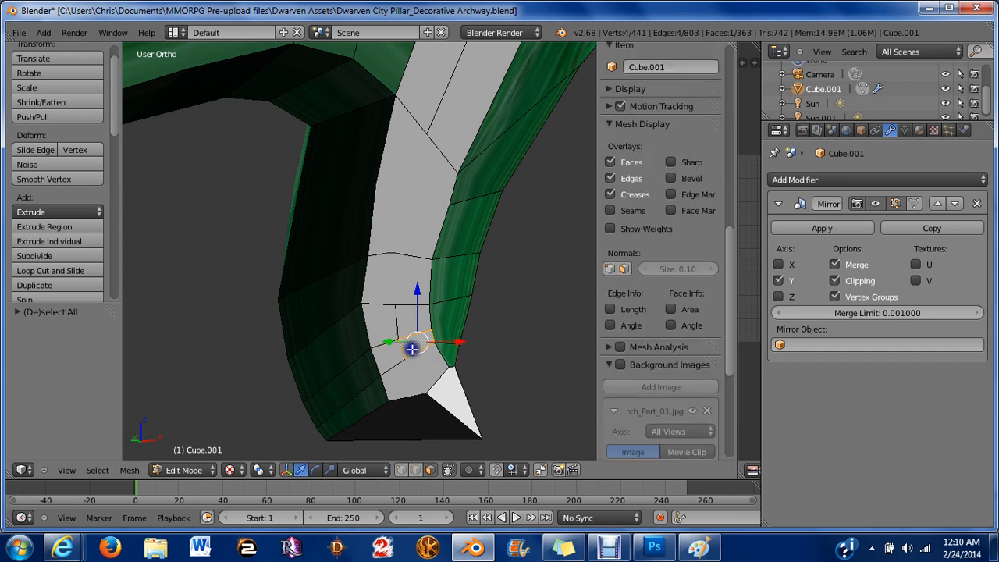
pyautogui.keyDown('shift'); pyautogui.rightClick(404, 330); pyautogui.keyUp('shift')
pyautogui.keyDown('shift'); pyautogui.rightClick(380, 326); pyautogui.keyUp('shift')
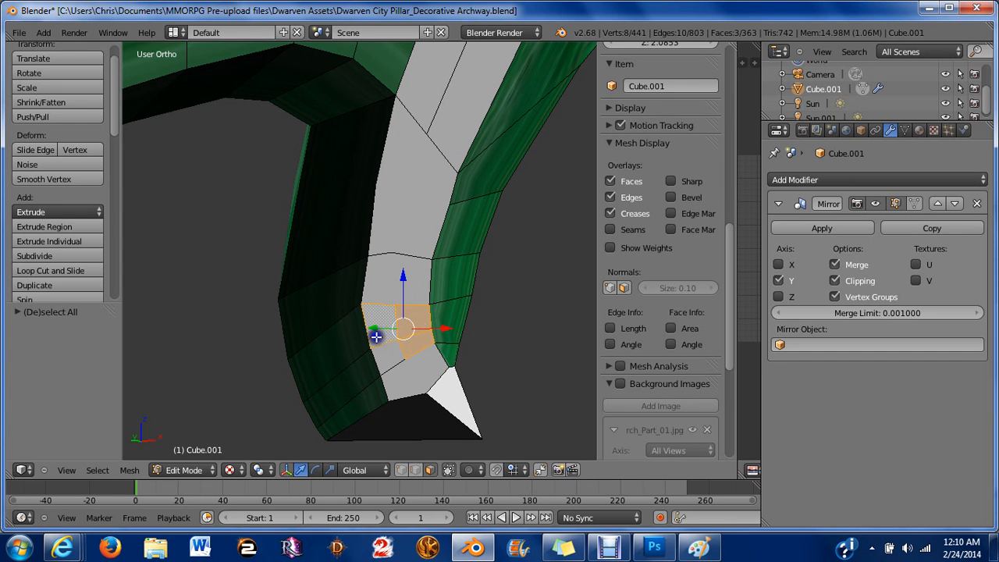
pyautogui.rightClick(383, 348)
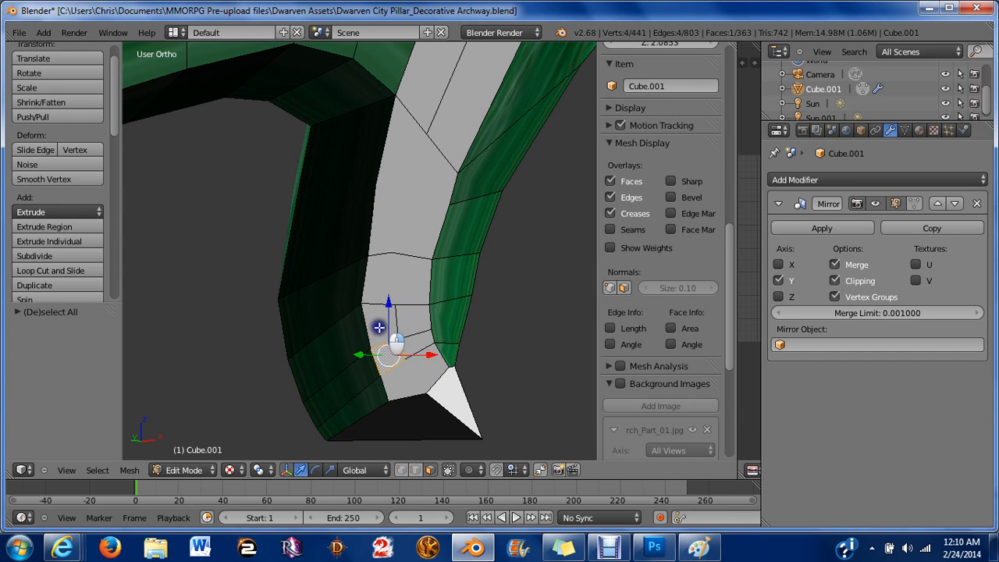
pyautogui.keyDown('shift'); pyautogui.rightClick(378, 328); pyautogui.keyUp('shift')
pyautogui.keyDown('shift'); pyautogui.rightClick(409, 329); pyautogui.keyUp('shift')
pyautogui.keyDown('shift'); pyautogui.rightClick(415, 340); pyautogui.keyUp('shift')
pyautogui.press('x')
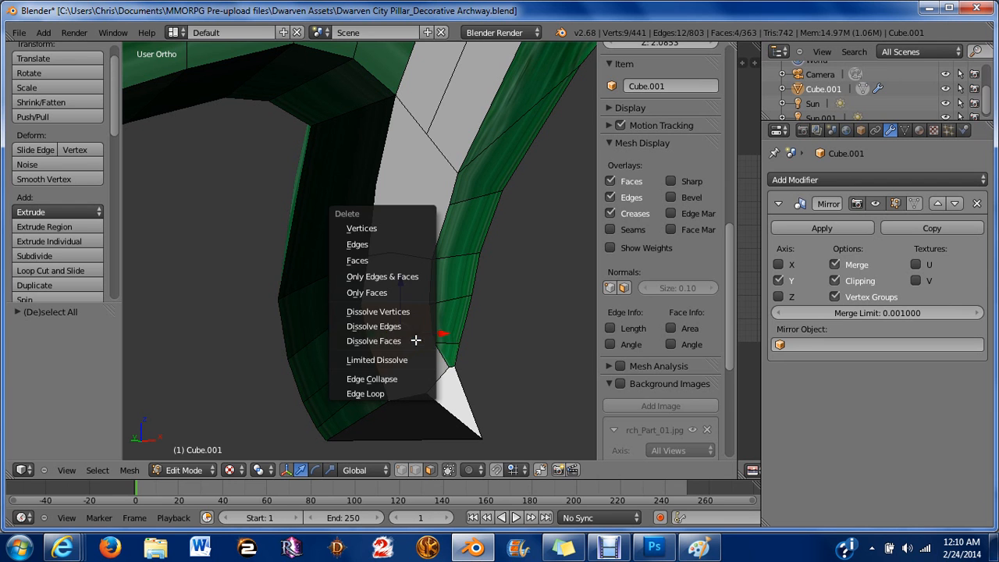
pyautogui.click(440, 401)
# Select two faces on the dark lower side of the horn and dissolve them.
pyautogui.rightClick(335, 352)
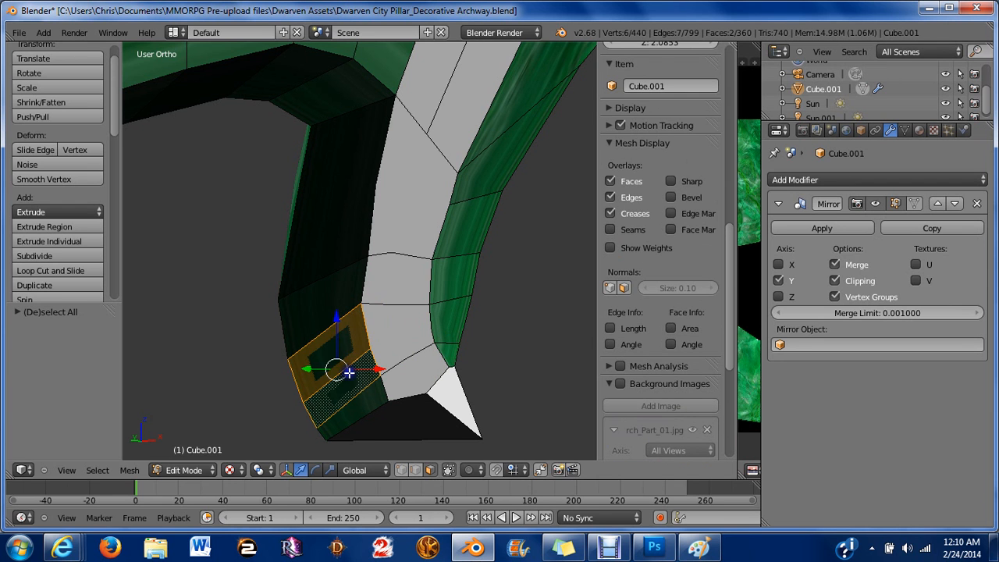
pyautogui.press('x')
pyautogui.click(373, 372)
# Switch to vertex select mode and dissolve two vertices on the edge beside the green strip.
pyautogui.hotkey('ctrl', 'Tab')
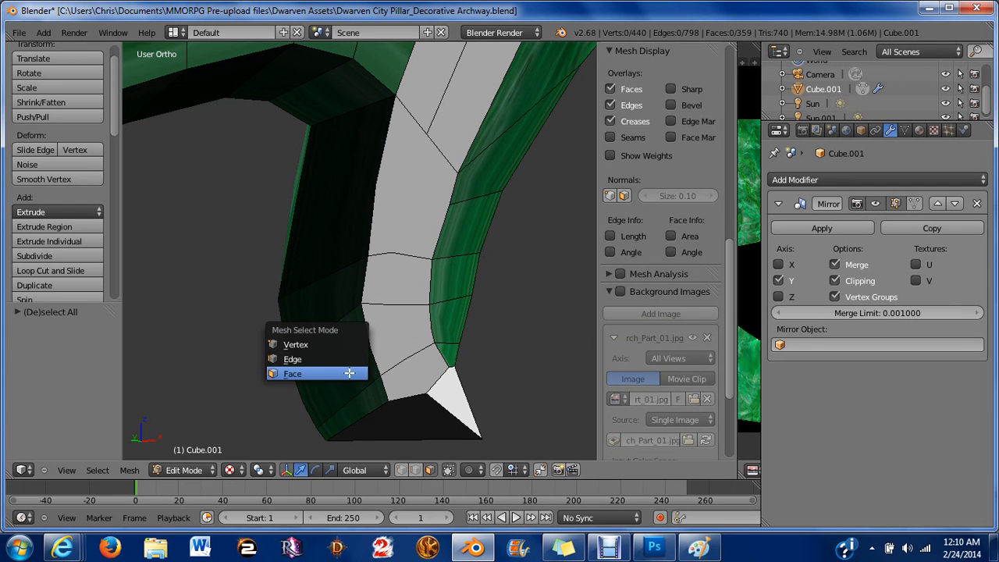
pyautogui.click(329, 348)
pyautogui.rightClick(434, 320)
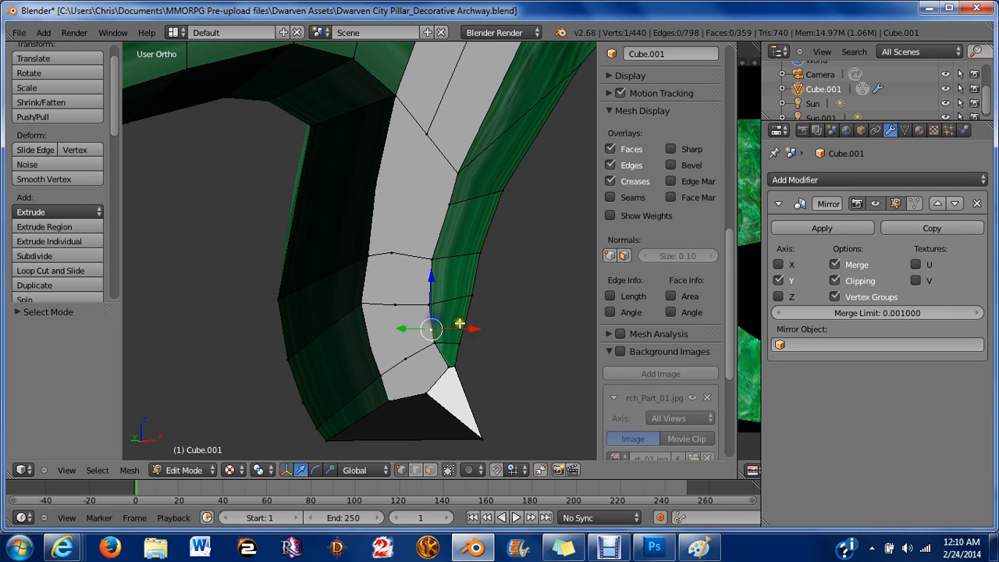
pyautogui.keyDown('shift'); pyautogui.rightClick(461, 322); pyautogui.keyUp('shift')
pyautogui.press('x')
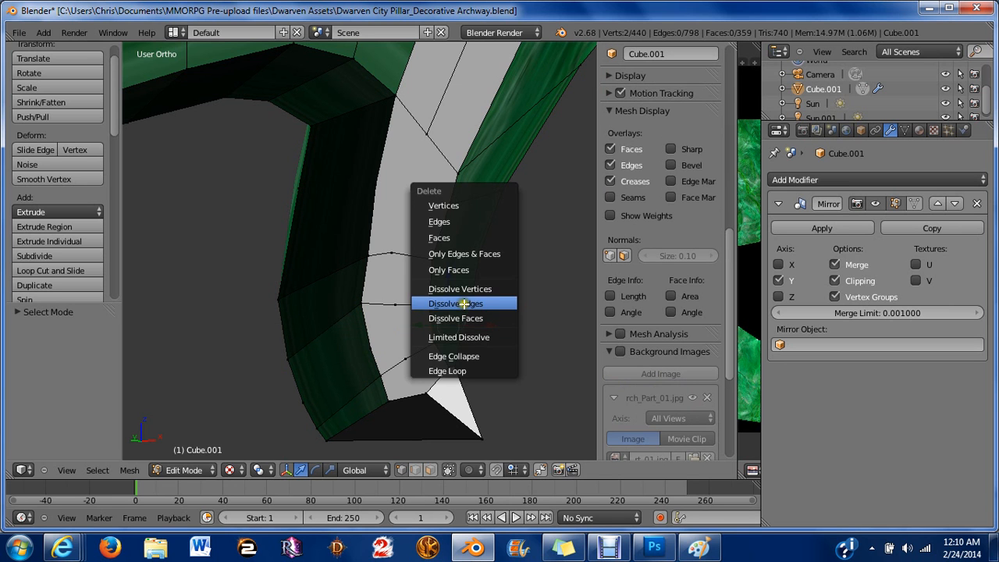
pyautogui.click(445, 289)
# Select two vertices on the horn's lower dark side and dissolve them.
pyautogui.press('a')
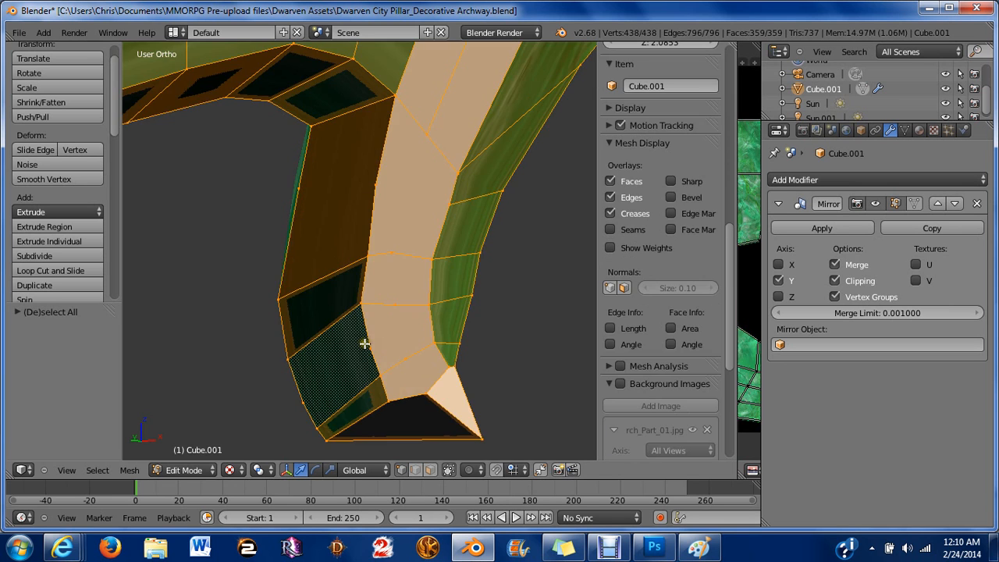
pyautogui.rightClick(370, 348)
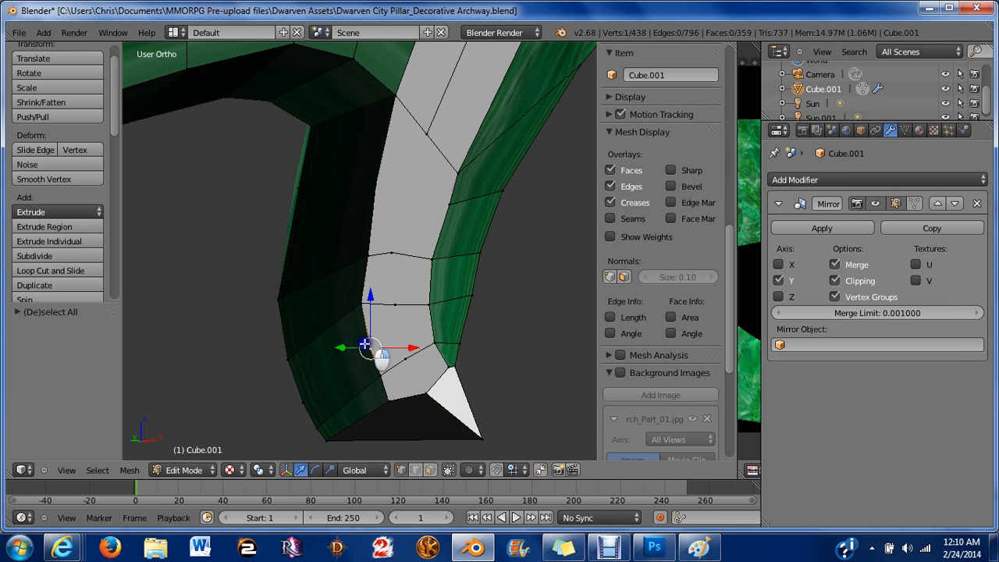
pyautogui.keyDown('shift'); pyautogui.rightClick(308, 393); pyautogui.keyUp('shift')
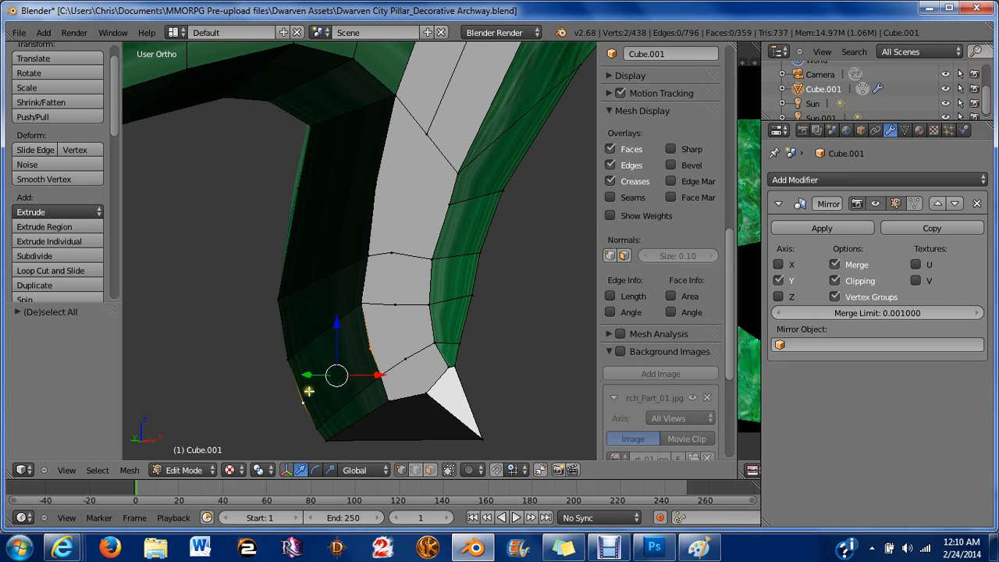
pyautogui.press('x')
pyautogui.click(336, 390)
# Select vertices at the horn's base corner and move them to reshape the bottom of the horn.
pyautogui.press('a')
pyautogui.press('a')
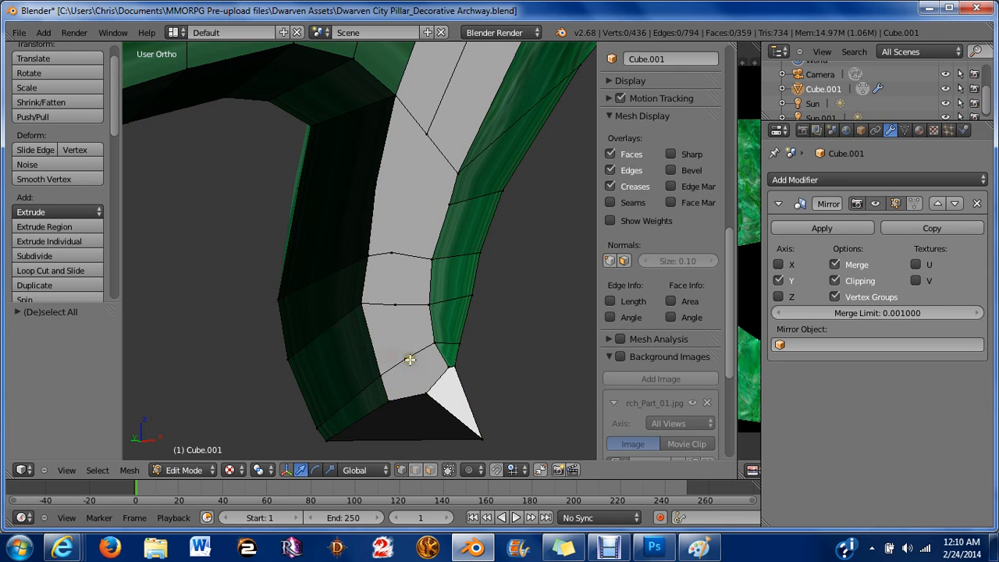
pyautogui.rightClick(408, 359)
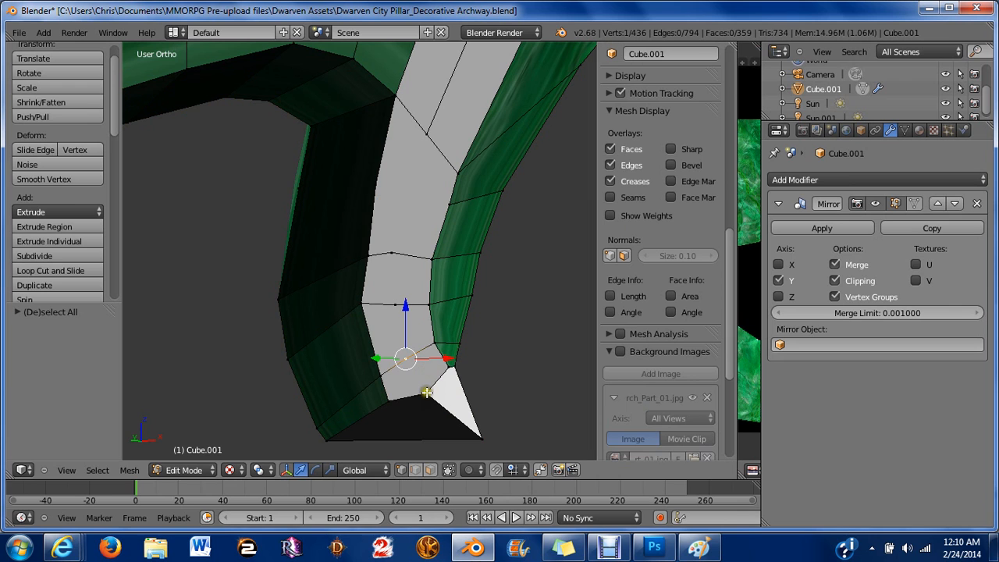
pyautogui.rightClick(427, 392)
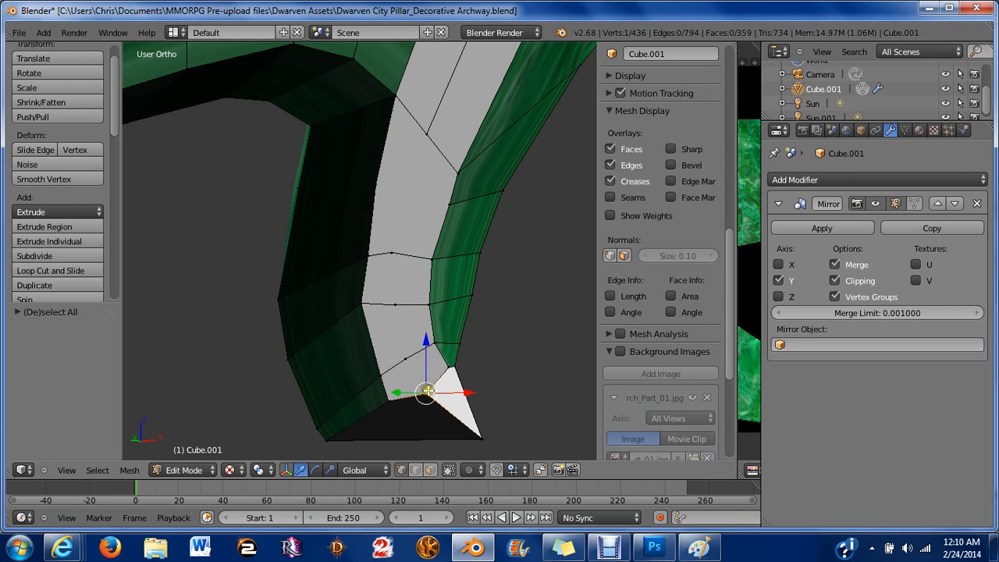
pyautogui.moveTo(333, 431); pyautogui.dragTo(333, 430, button='middle')
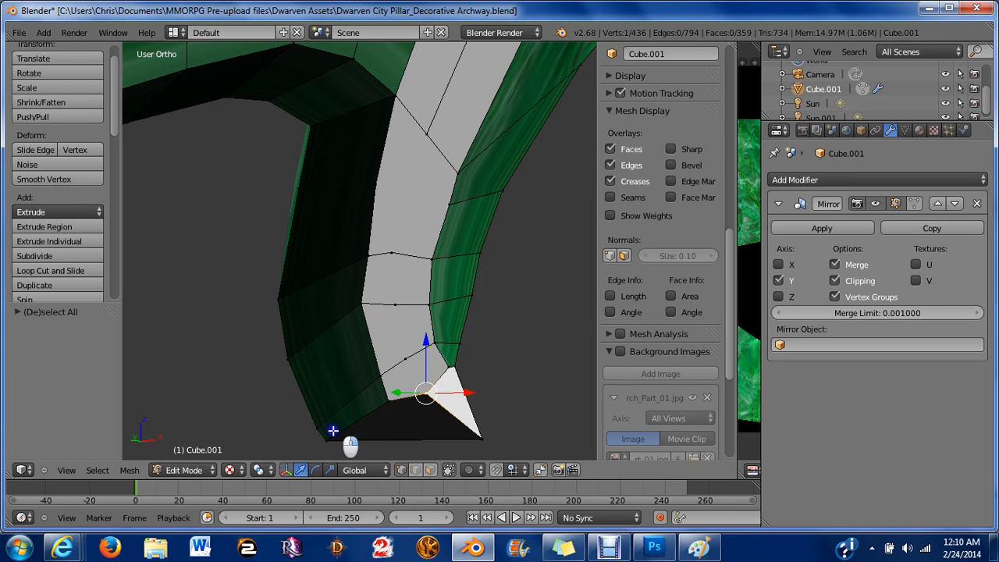
pyautogui.rightClick(331, 434)
pyautogui.moveTo(365, 440); pyautogui.dragTo(396, 446)
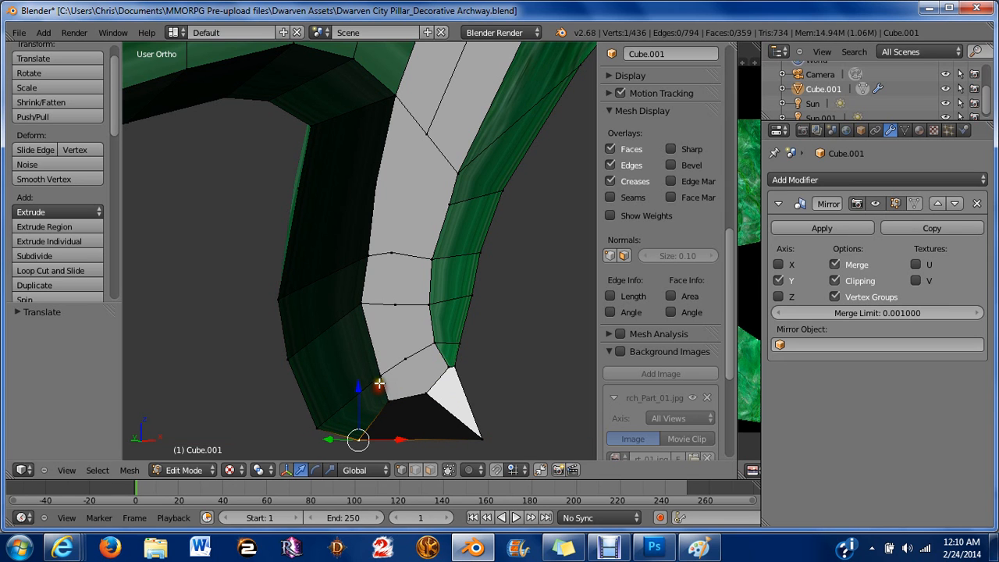
pyautogui.moveTo(361, 385); pyautogui.dragTo(537, 441)
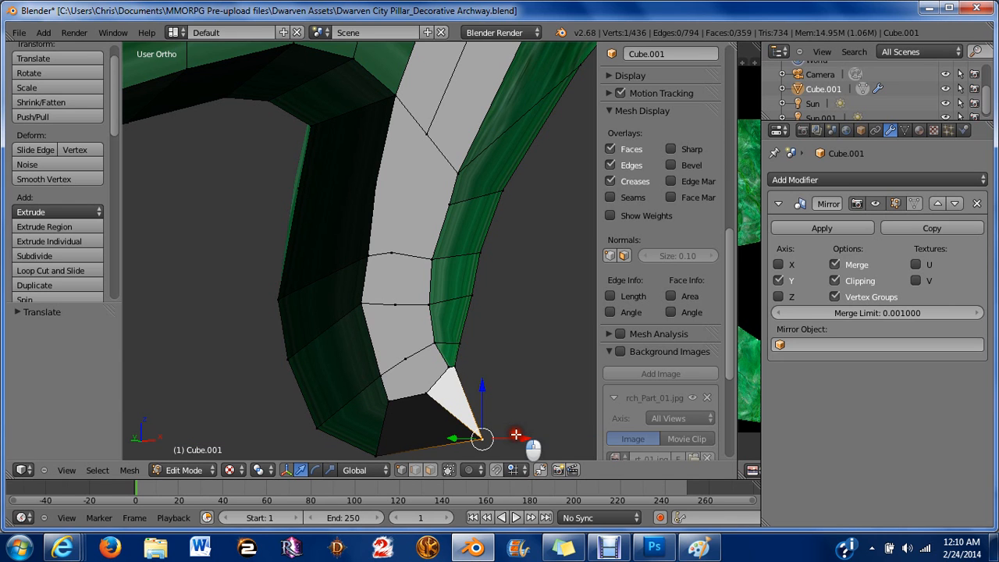
# Select the vertex above the white tip face and move it to reshape the horn's tip.
pyautogui.rightClick(465, 373)
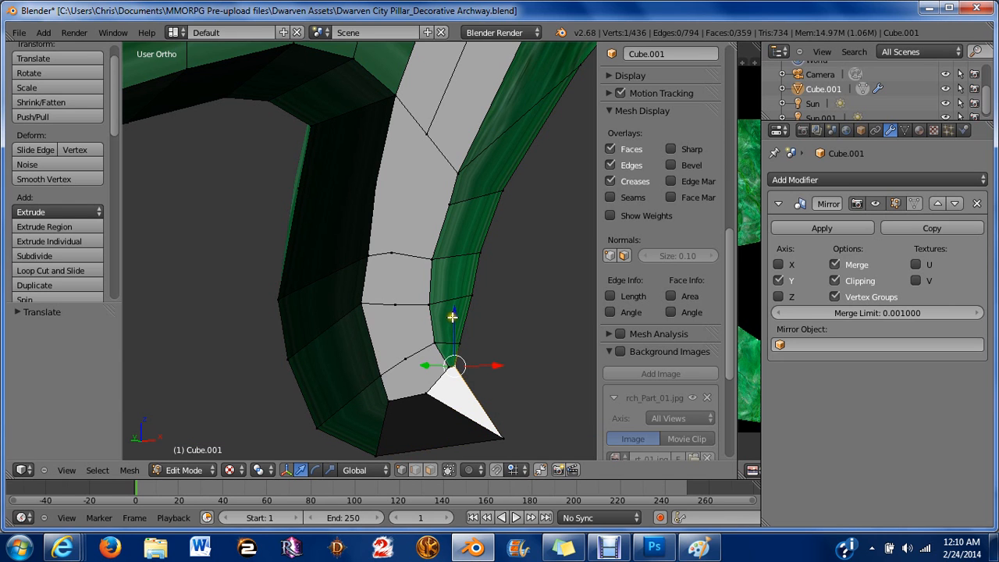
pyautogui.moveTo(454, 317); pyautogui.dragTo(485, 331)
pyautogui.moveTo(496, 378); pyautogui.dragTo(477, 362)
# Select four vertices along the center line of the horn's inner face and dissolve them.
pyautogui.press('a')
pyautogui.rightClick(385, 370)
pyautogui.rightClick(408, 358)
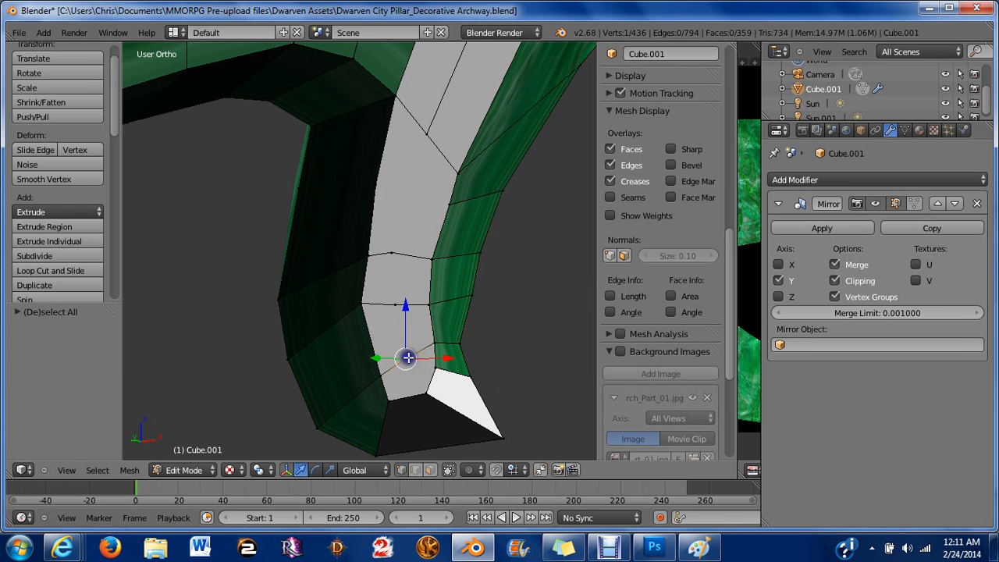
pyautogui.keyDown('shift'); pyautogui.rightClick(394, 304); pyautogui.keyUp('shift')
pyautogui.keyDown('shift'); pyautogui.rightClick(391, 252); pyautogui.keyUp('shift')
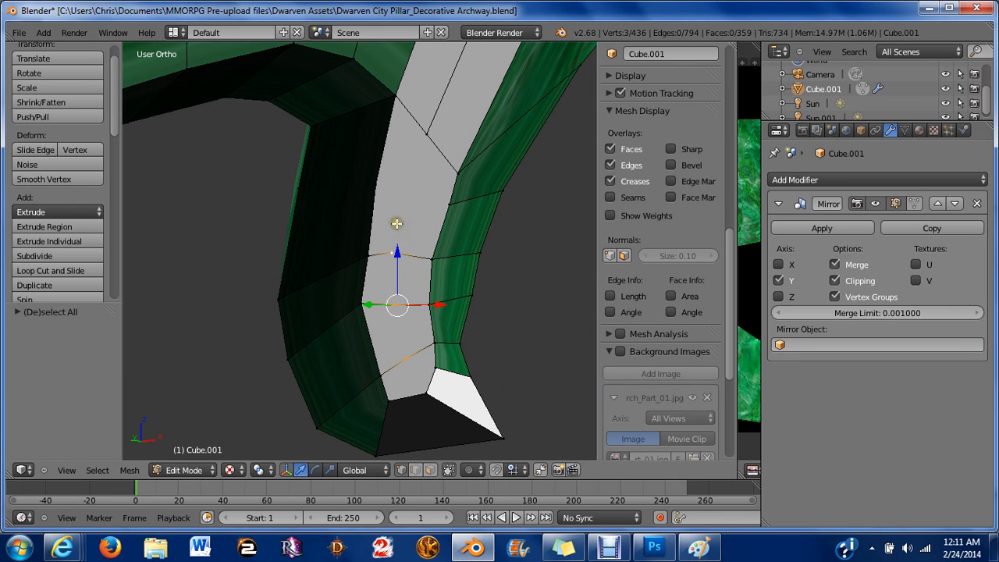
pyautogui.press('x')
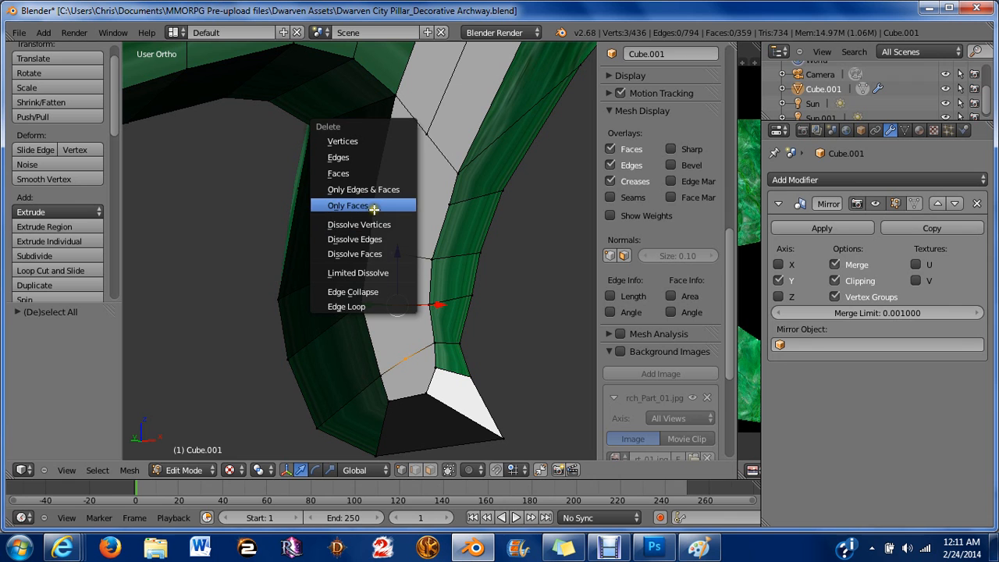
pyautogui.click(391, 222)
# Dissolve two vertices along the inner edge of the horn's curl.
pyautogui.press('a')
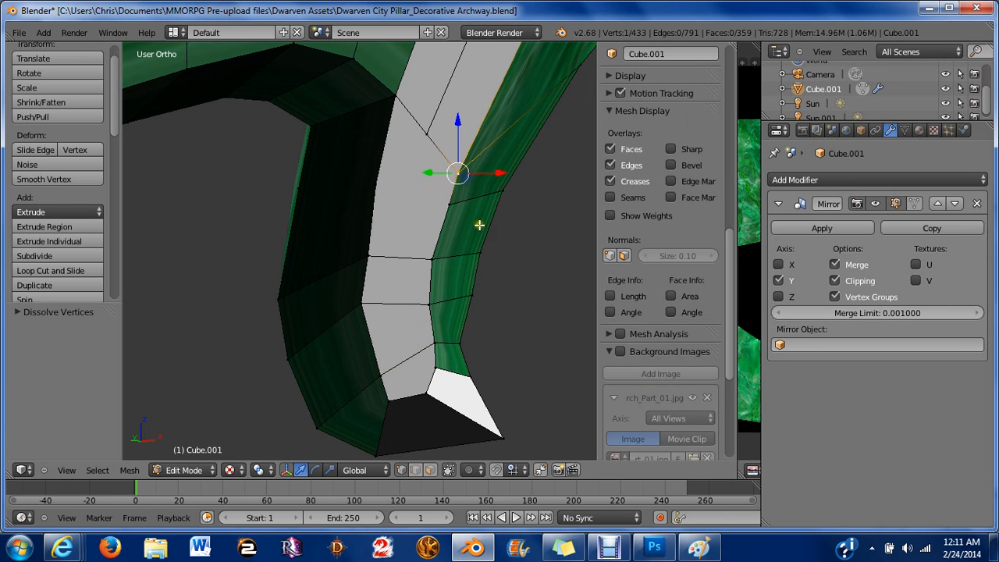
pyautogui.hotkey('ctrl', 'Tab')
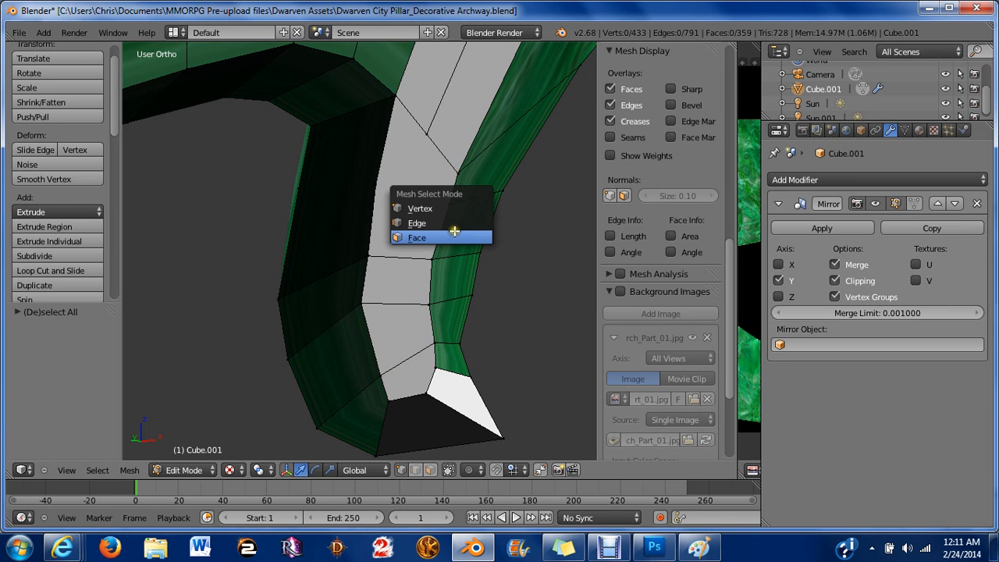
pyautogui.rightClick(310, 189)
pyautogui.press('x')
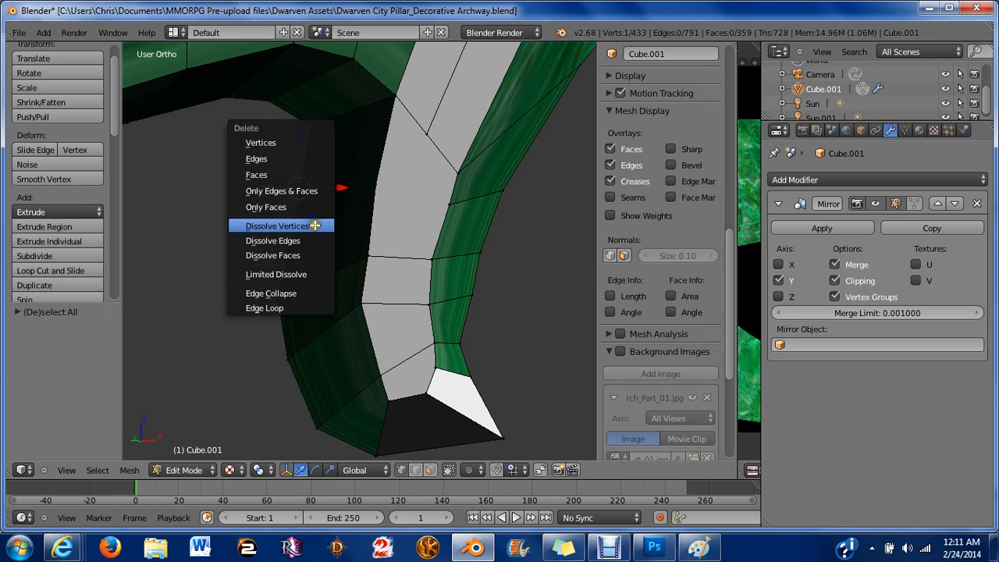
pyautogui.click(314, 225)
pyautogui.press('a')
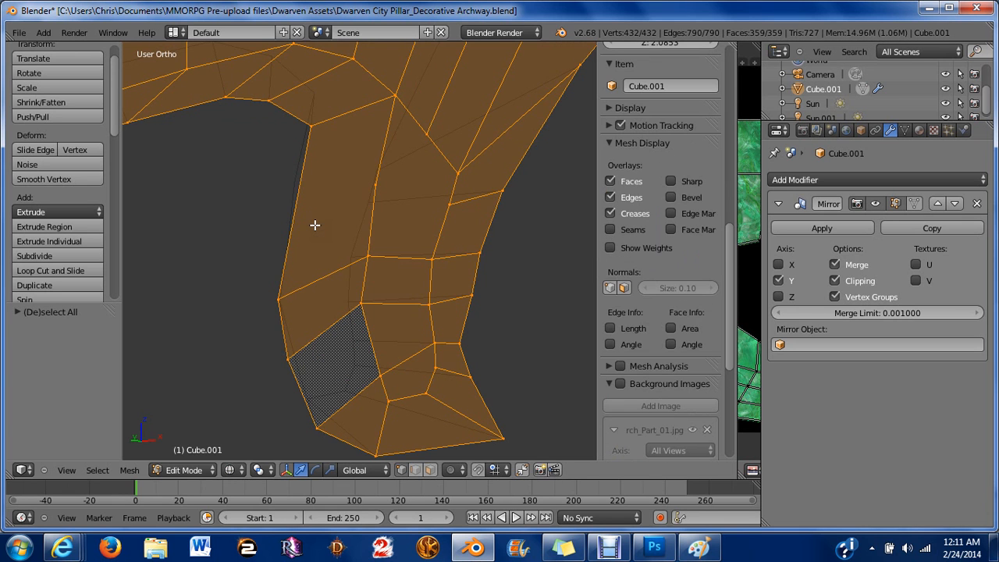
pyautogui.press('a')
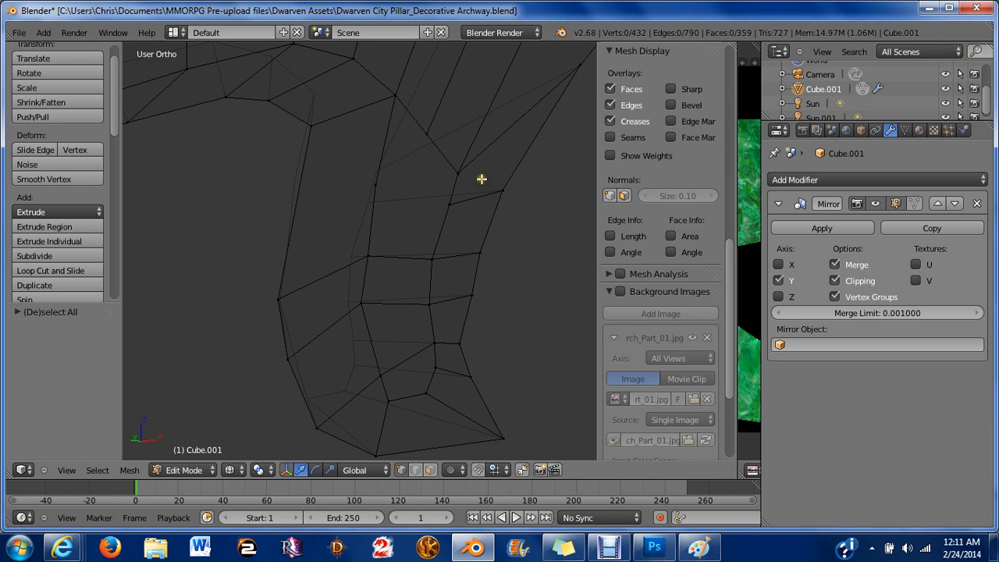
pyautogui.rightClick(366, 187)
pyautogui.press('x')
pyautogui.click(365, 188)
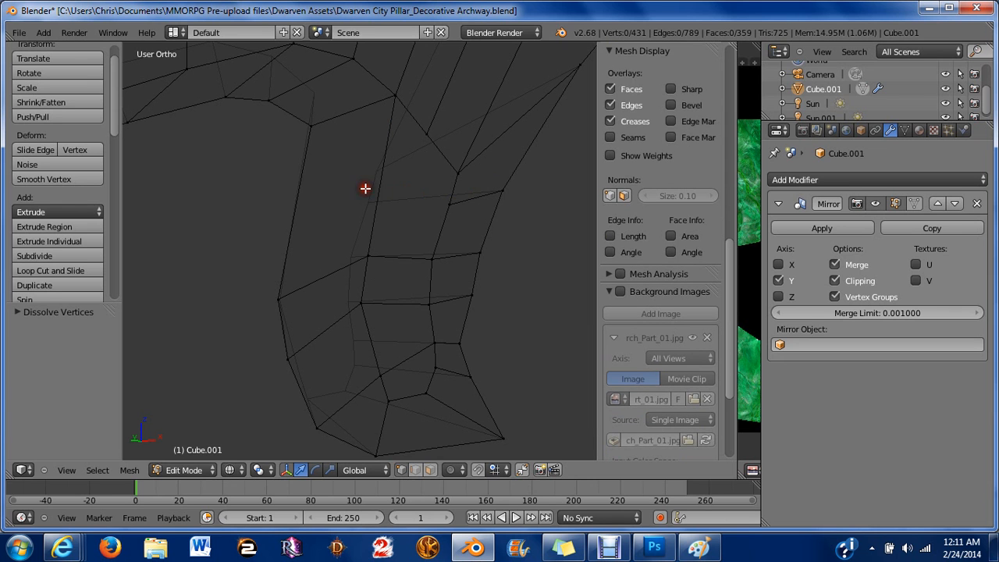
# Switch to face selection and dissolve two adjacent faces on the horn's inner side into one.
pyautogui.hotkey('ctrl', 'Tab')
pyautogui.click(392, 225)
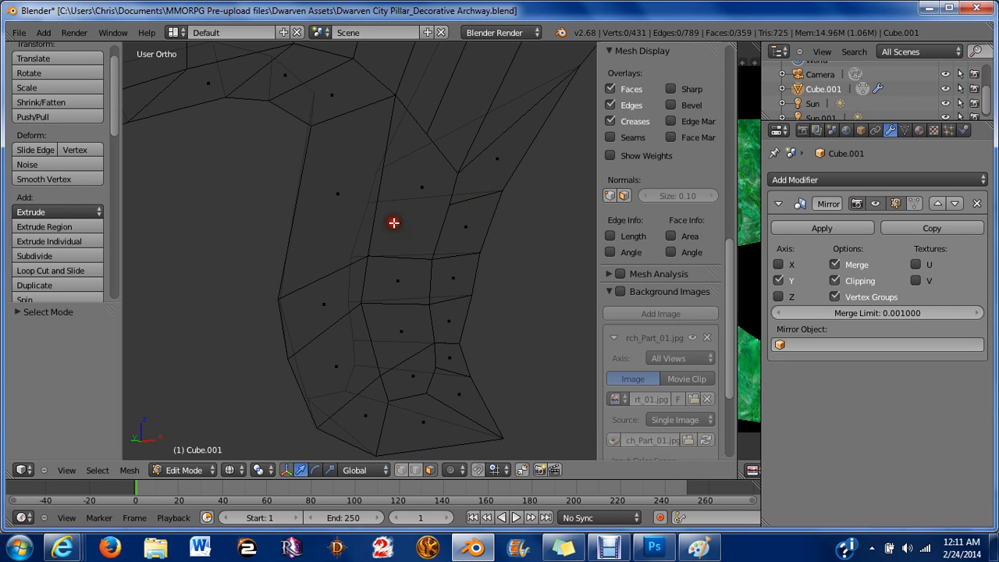
pyautogui.rightClick(497, 159)
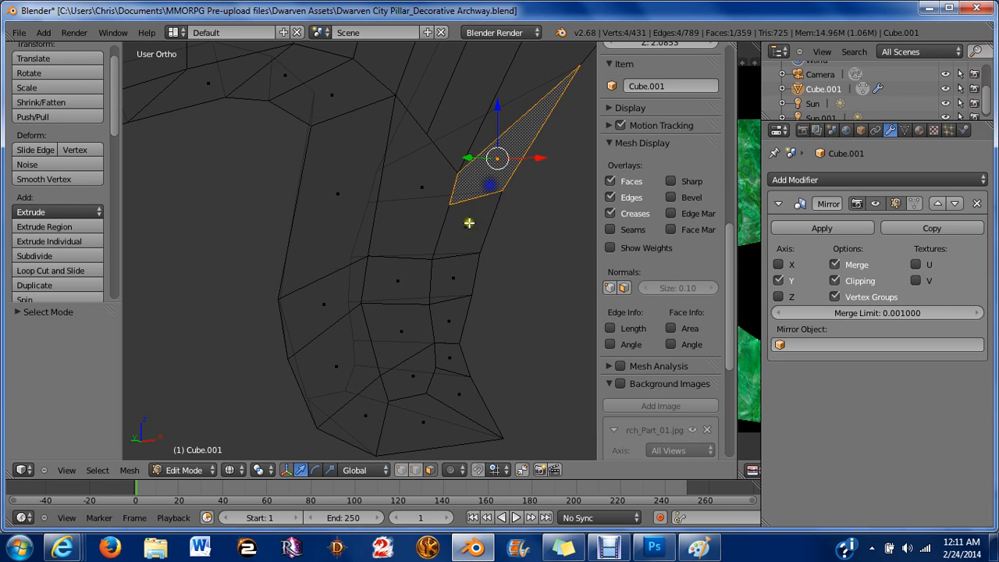
pyautogui.keyDown('shift'); pyautogui.rightClick(466, 226); pyautogui.keyUp('shift')
pyautogui.press('x')
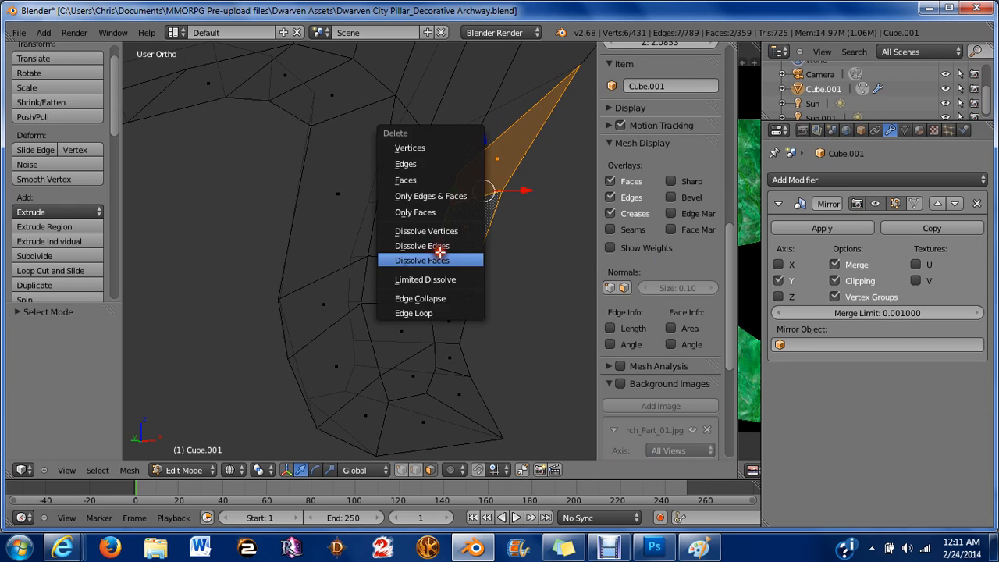
pyautogui.click(437, 259)
# Switch to vertex selection and dissolve the two leftover vertices on the merged face's sides.
pyautogui.hotkey('ctrl', 'Tab')
pyautogui.click(398, 236)
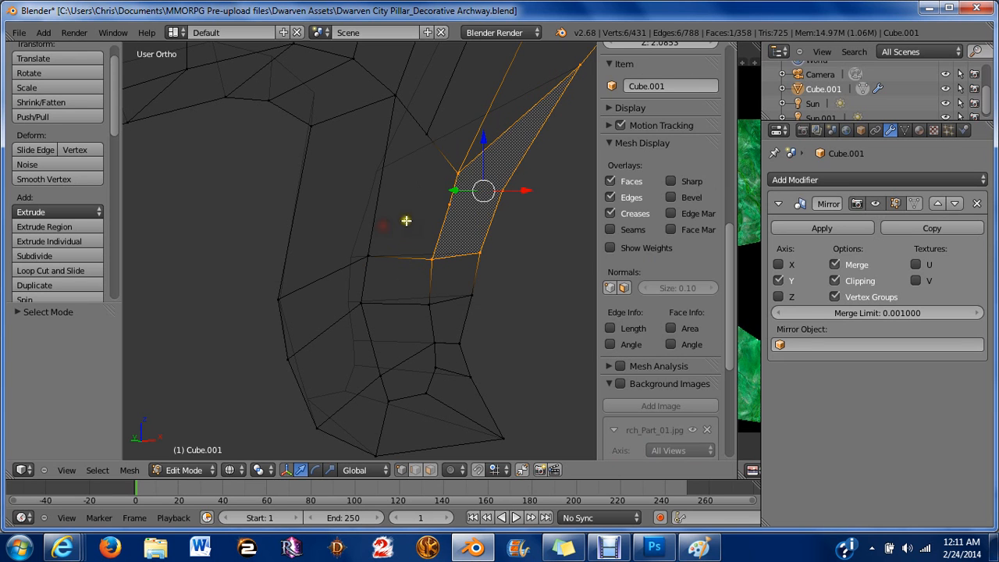
pyautogui.rightClick(449, 204)
pyautogui.keyDown('shift'); pyautogui.rightClick(501, 190); pyautogui.keyUp('shift')
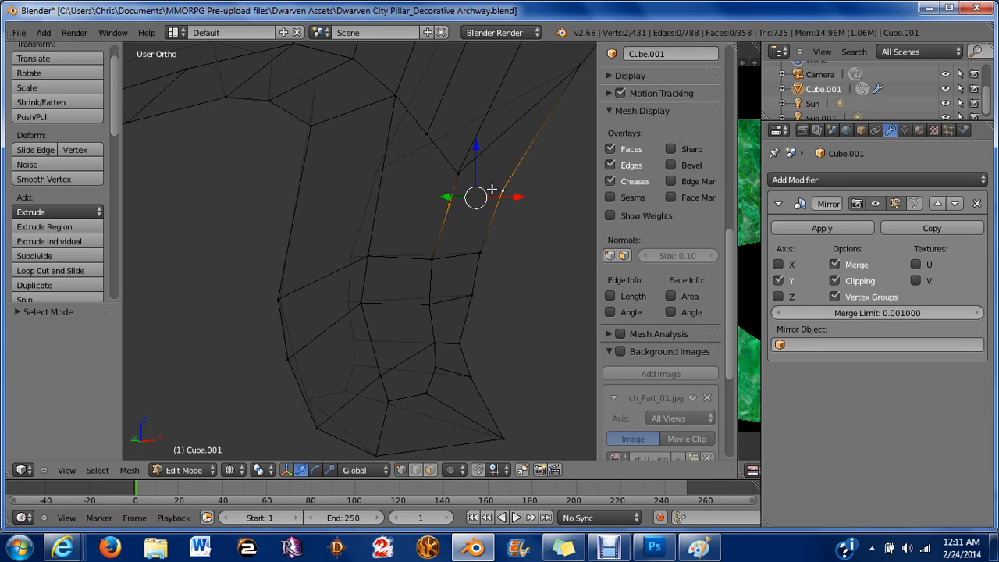
pyautogui.press('x')
pyautogui.click(424, 162)
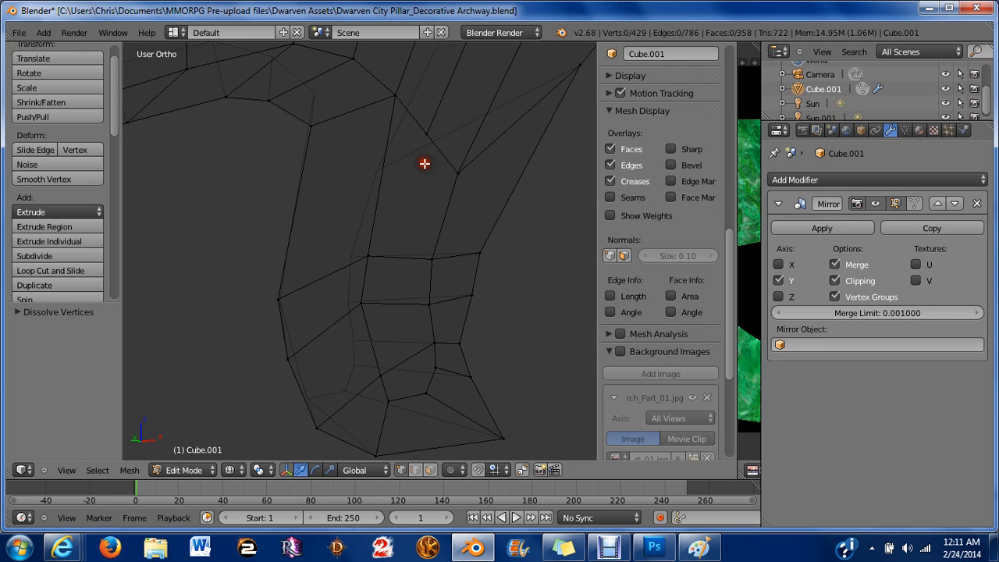
# Switch the viewport to solid shading and inspect the horn's curl.
pyautogui.scroll(-4, 424, 163)
pyautogui.press('a')
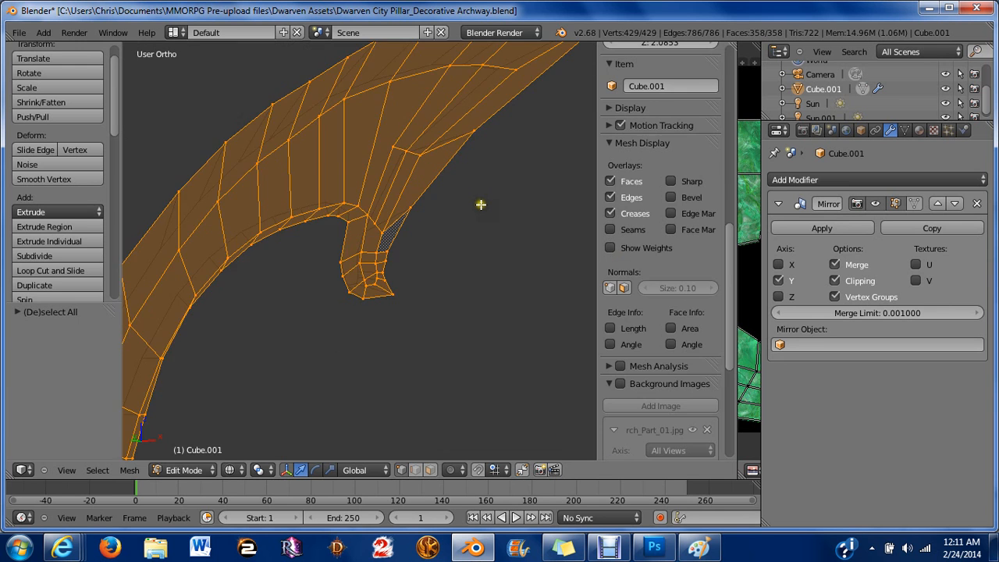
pyautogui.scroll(-5, 479, 205)
pyautogui.press('a')
pyautogui.scroll(2, 463, 195)
pyautogui.scroll(6, 464, 196)
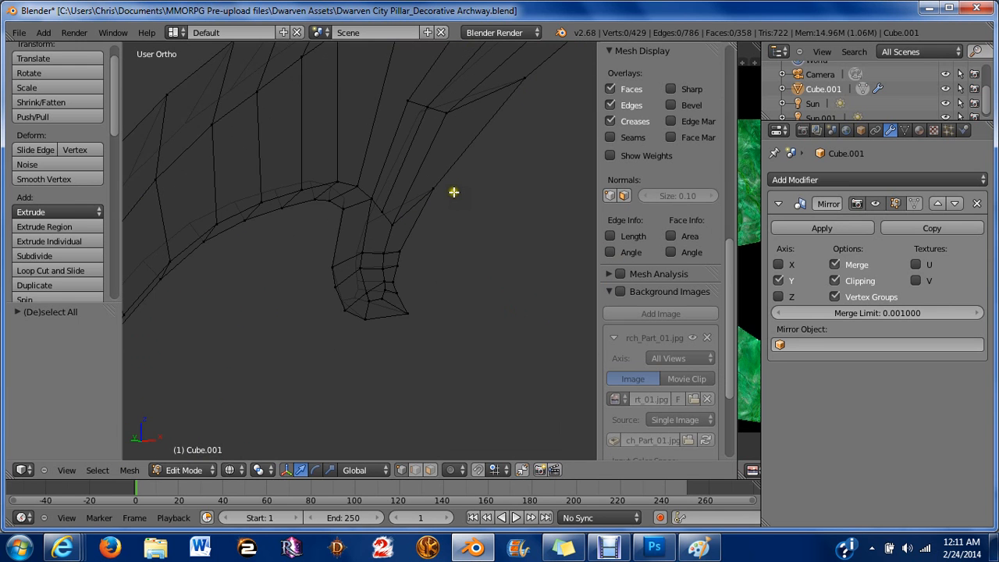
pyautogui.press('z')
pyautogui.scroll(-6, 453, 192)
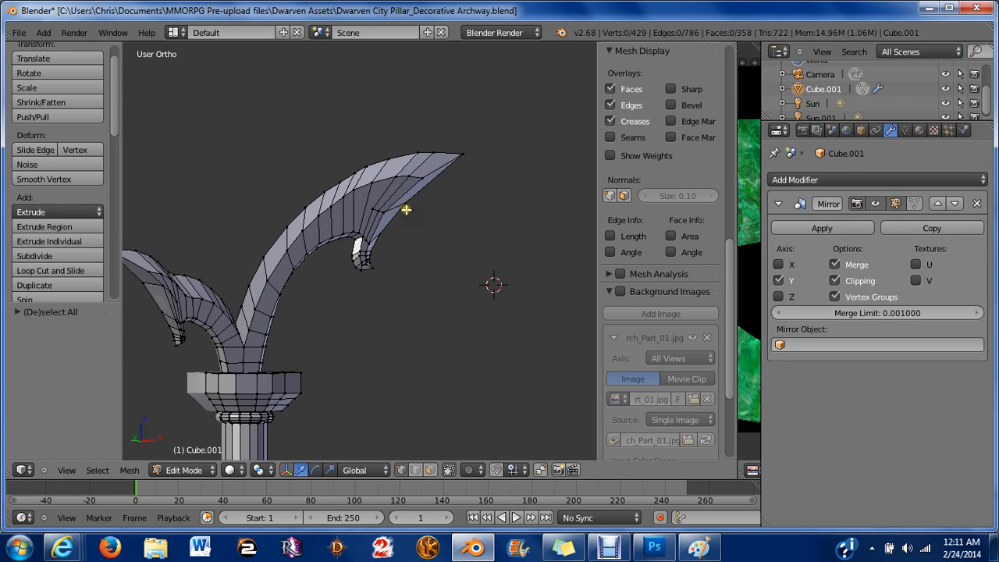
pyautogui.moveTo(404, 212); pyautogui.dragTo(326, 210, button='middle')
pyautogui.scroll(6, 341, 232)
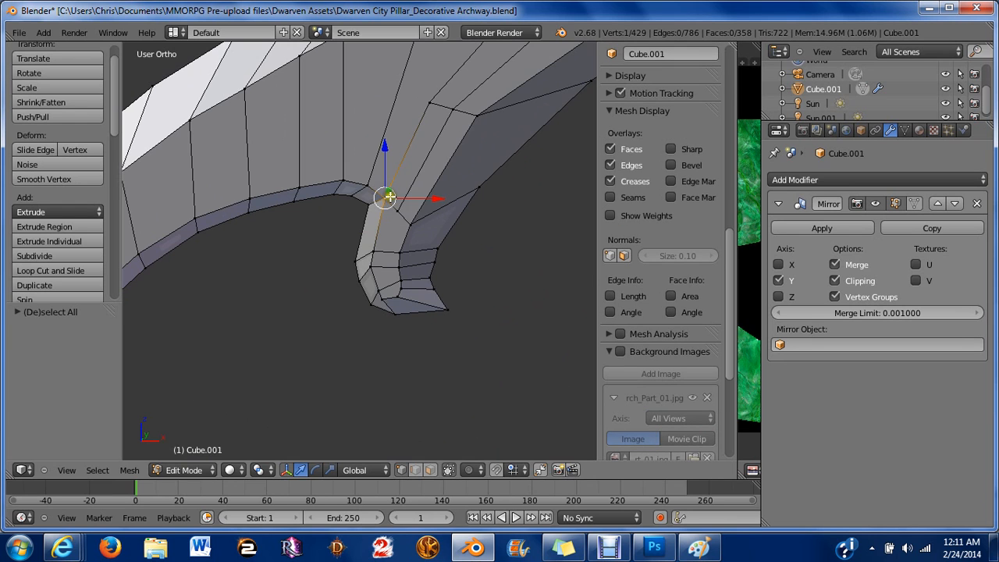
# Move vertices where the horn's curl meets the arch to smooth the junction.
pyautogui.moveTo(383, 147)
pyautogui.mouseDown()
pyautogui.moveTo(402, 152)
pyautogui.moveTo(410, 174)
pyautogui.moveTo(396, 168)
pyautogui.moveTo(411, 162)
pyautogui.moveTo(395, 148)
pyautogui.mouseUp()
pyautogui.rightClick(411, 215)
pyautogui.rightClick(395, 206)
pyautogui.moveTo(453, 206); pyautogui.dragTo(447, 201)
pyautogui.moveTo(403, 149); pyautogui.dragTo(401, 156)
pyautogui.press('a')
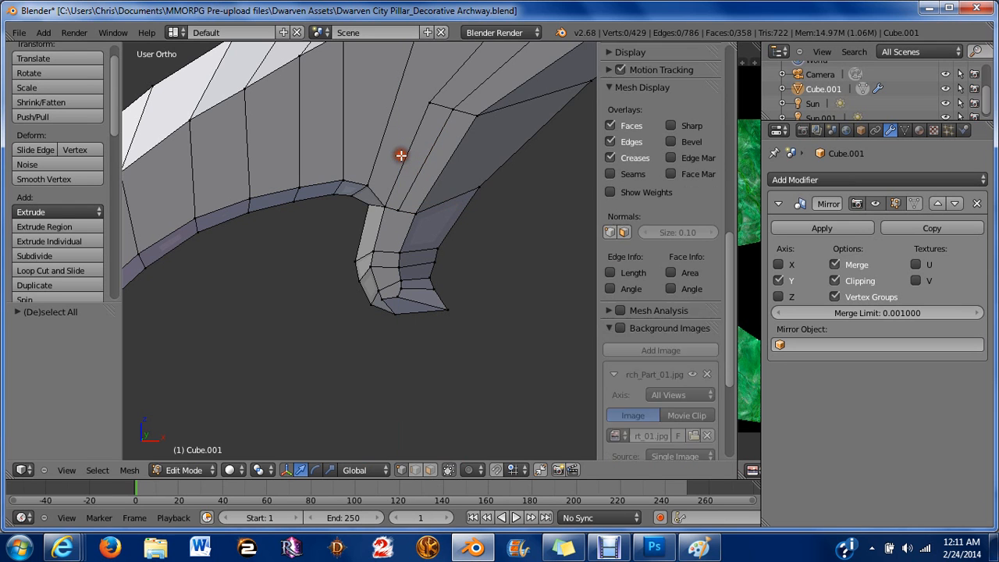
# Dissolve two adjacent faces on the arch's underside above the curl into one face.
pyautogui.hotkey('ctrl', 'Tab')
pyautogui.click(401, 183)
pyautogui.rightClick(403, 183)
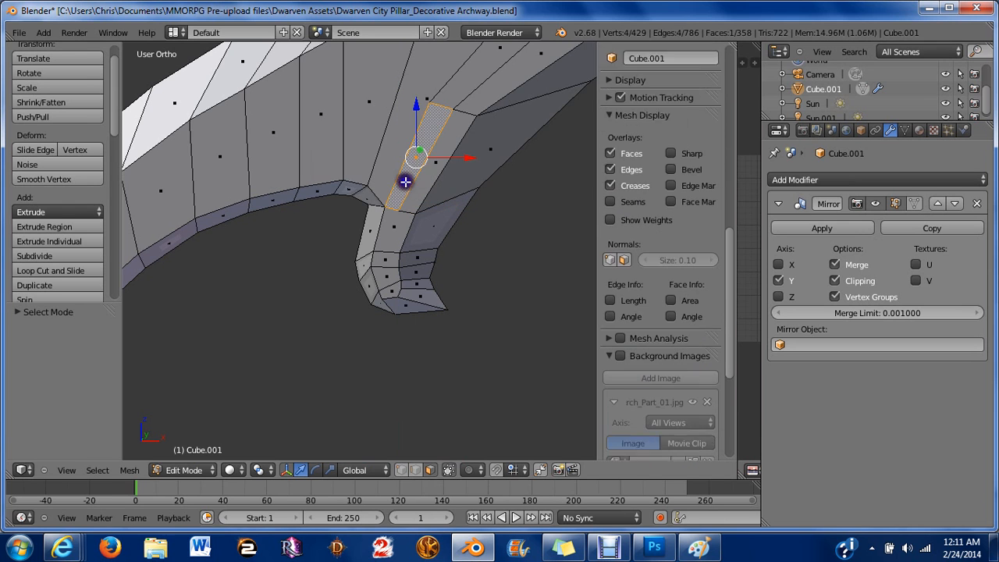
pyautogui.keyDown('shift'); pyautogui.rightClick(419, 185); pyautogui.keyUp('shift')
pyautogui.scroll(-3, 420, 186)
pyautogui.keyDown('shift'); pyautogui.moveTo(414, 185); pyautogui.dragTo(365, 225, button='middle'); pyautogui.keyUp('shift')
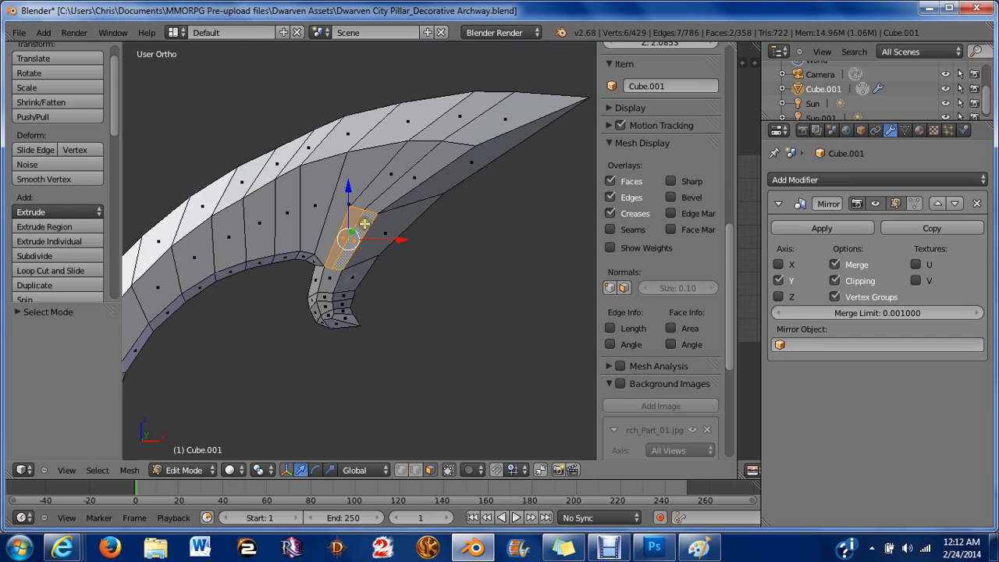
pyautogui.scroll(2, 364, 224)
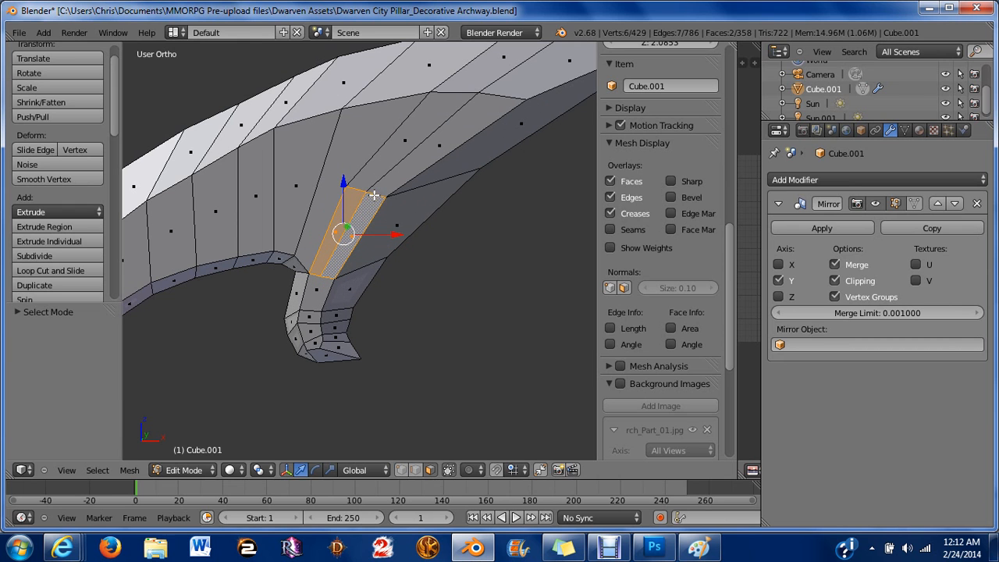
pyautogui.press('x')
pyautogui.click(379, 225)
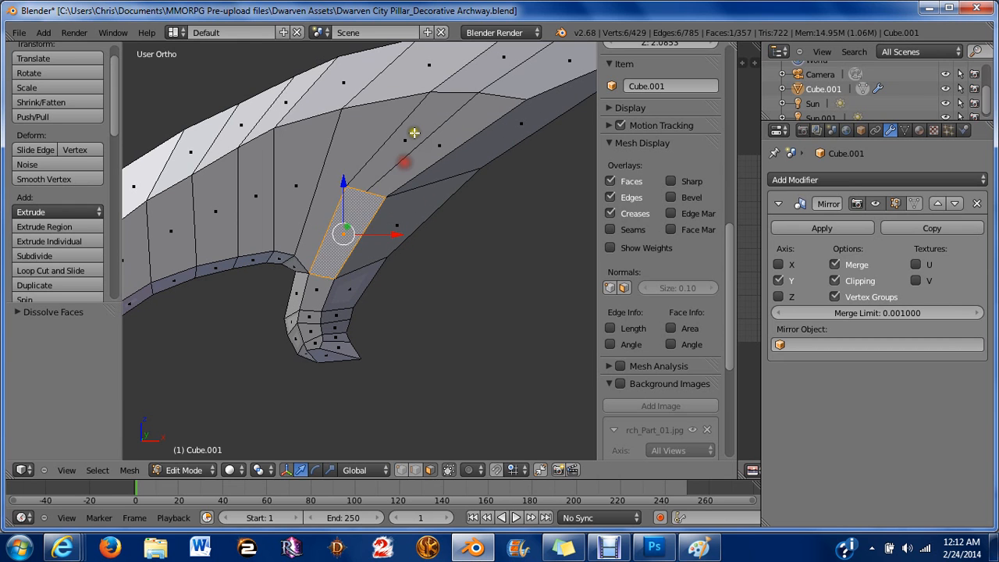
# Dissolve the next two adjacent faces above them into a single face.
pyautogui.press('a')
pyautogui.rightClick(412, 133)
pyautogui.keyDown('shift'); pyautogui.rightClick(441, 150); pyautogui.keyUp('shift')
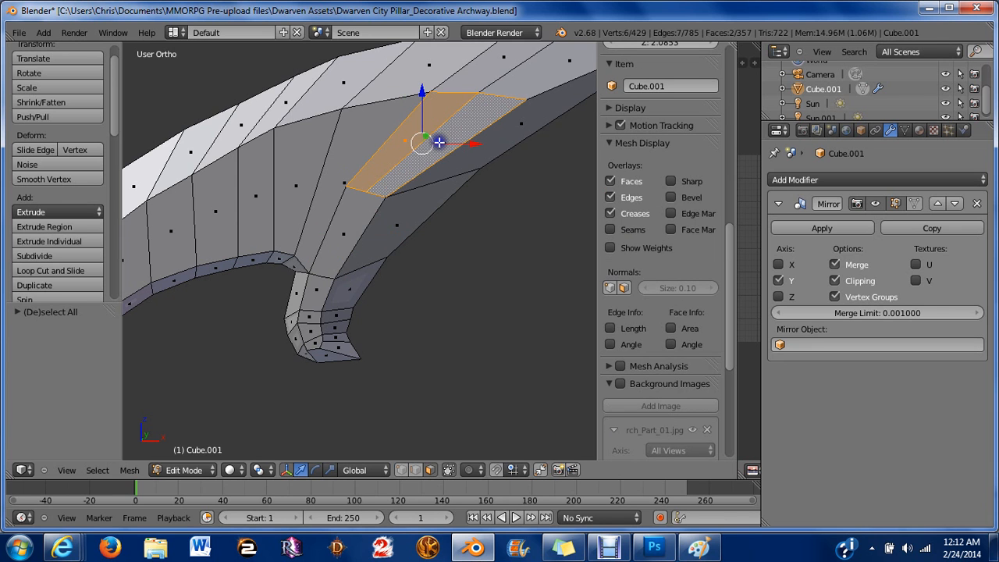
pyautogui.press('x')
pyautogui.click(437, 167)
# Switch to vertex selection and dissolve the two leftover vertices along the merged faces' edge.
pyautogui.press('a')
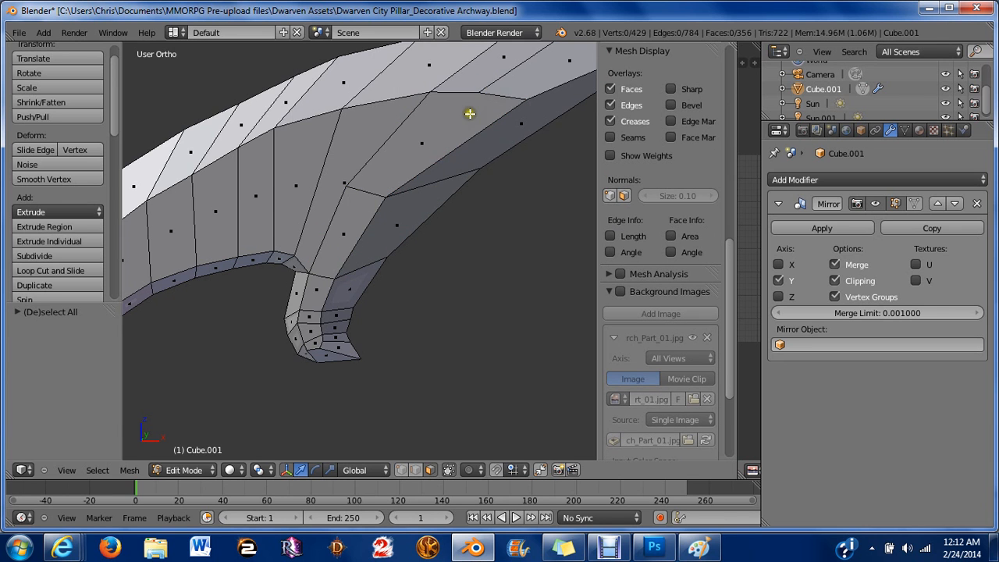
pyautogui.scroll(-3, 470, 114)
pyautogui.scroll(4, 422, 187)
pyautogui.scroll(2, 380, 264)
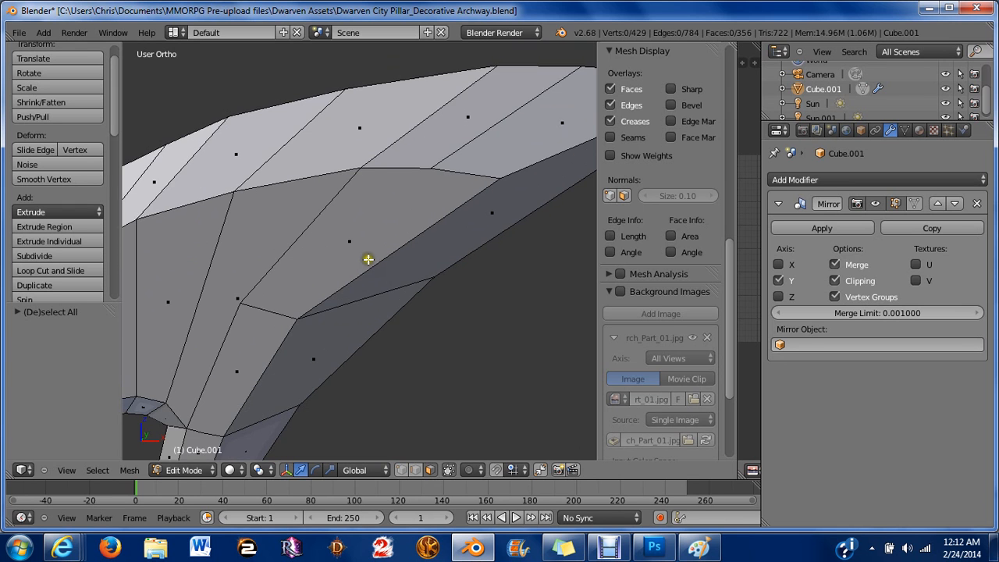
pyautogui.scroll(-2, 371, 253)
pyautogui.hotkey('ctrl', 'Tab')
pyautogui.click(427, 122)
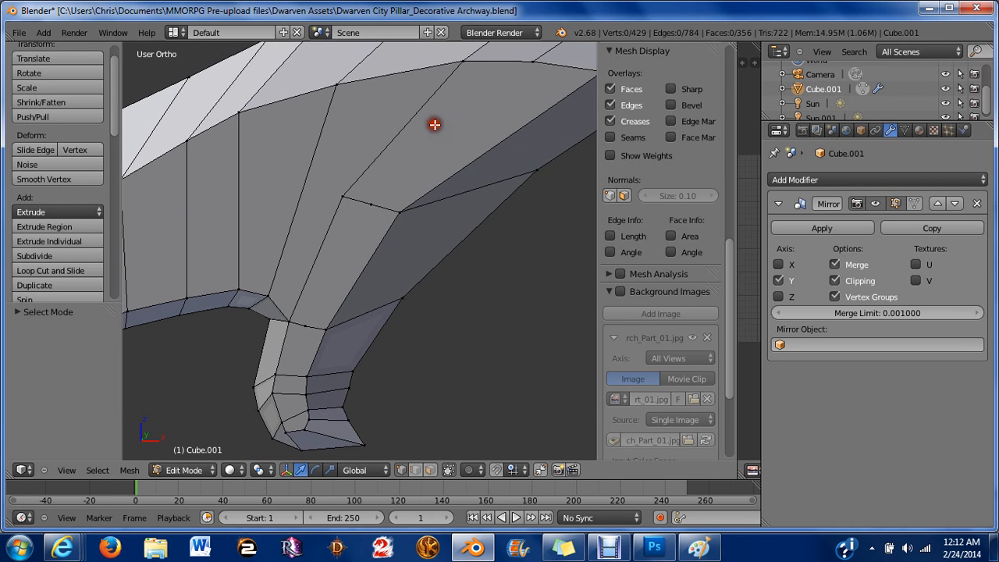
pyautogui.click(366, 206)
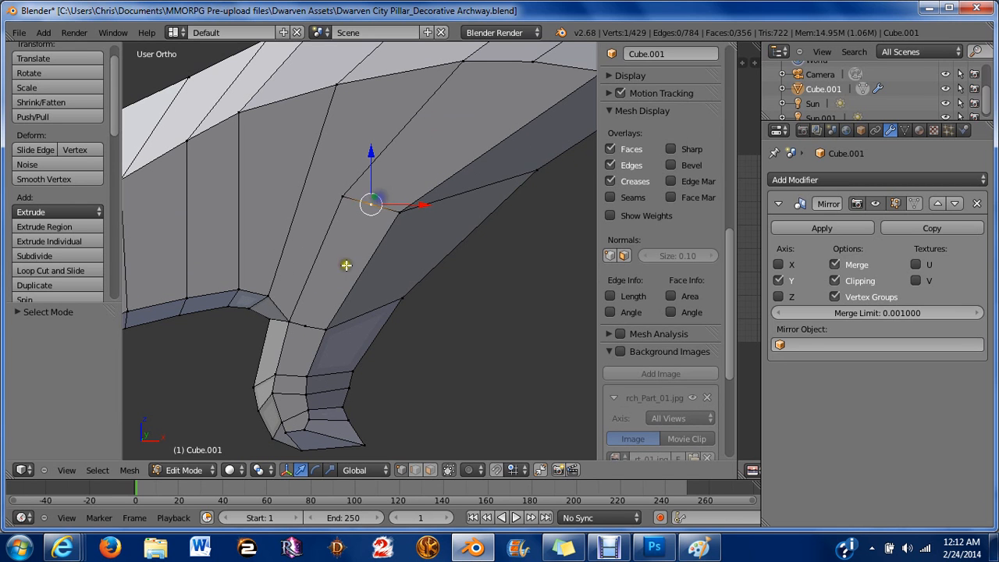
pyautogui.keyDown('shift'); pyautogui.click(325, 327); pyautogui.keyUp('shift')
pyautogui.press('x')
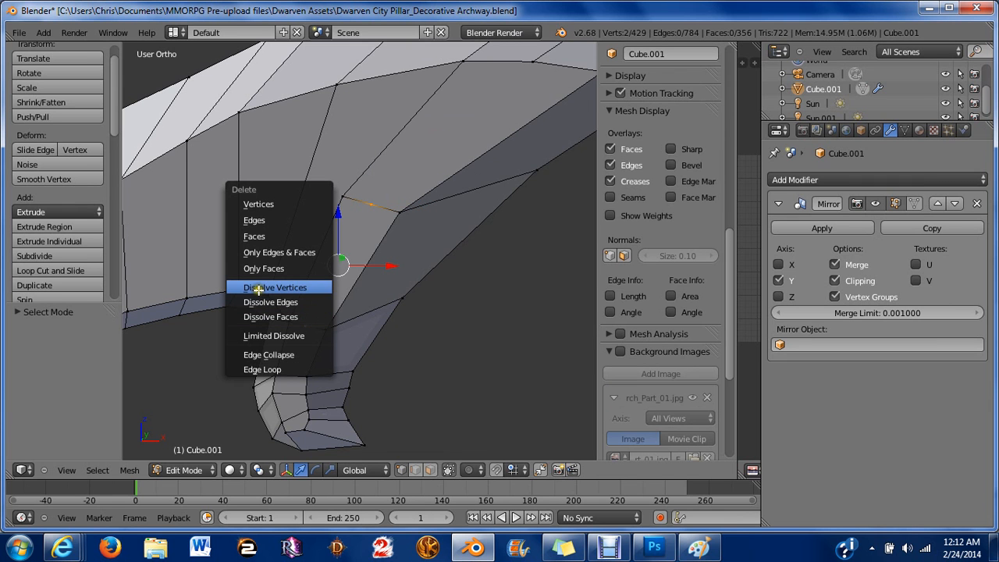
pyautogui.click(258, 289)
# Move a vertex at the junction of the two horns slightly sideways.
pyautogui.scroll(-3, 258, 290)
pyautogui.moveTo(259, 290); pyautogui.dragTo(448, 138, button='middle')
pyautogui.scroll(-7, 448, 139)
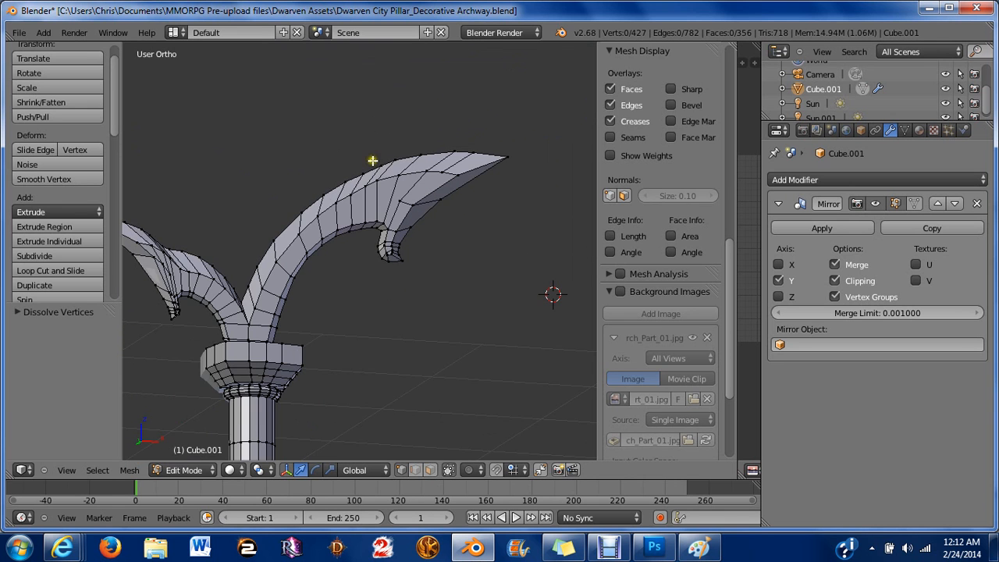
pyautogui.keyDown('shift'); pyautogui.moveTo(282, 252); pyautogui.dragTo(473, 158, button='middle'); pyautogui.keyUp('shift')
pyautogui.scroll(3, 324, 292)
pyautogui.scroll(3, 435, 189)
pyautogui.keyDown('shift'); pyautogui.moveTo(424, 214); pyautogui.dragTo(354, 243, button='middle'); pyautogui.keyUp('shift')
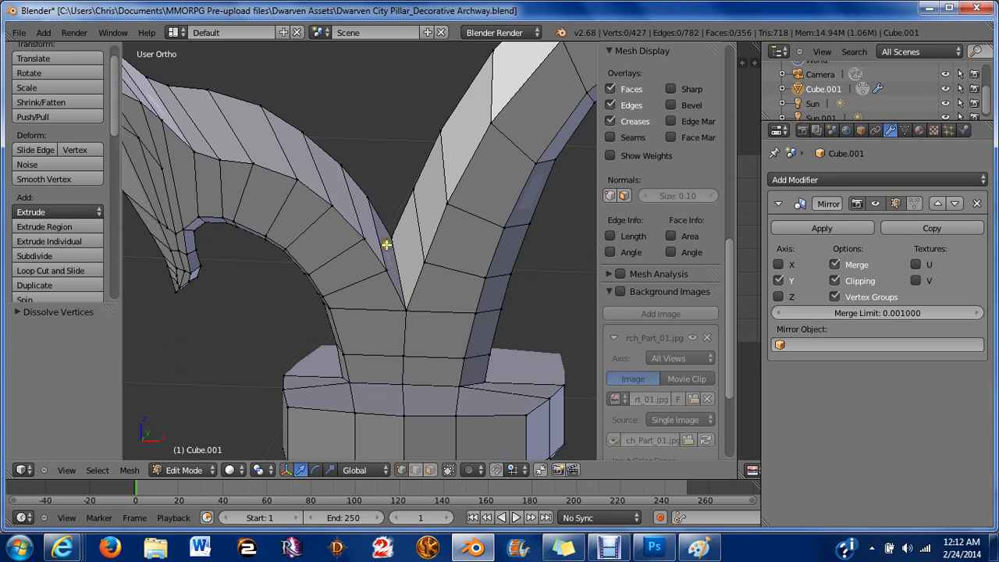
pyautogui.rightClick(394, 242)
pyautogui.moveTo(448, 241); pyautogui.dragTo(456, 241)
# Select a vertex near the horn's lower tip and move it along the X axis.
pyautogui.moveTo(456, 242); pyautogui.dragTo(359, 284, button='middle')
pyautogui.scroll(2, 319, 272)
pyautogui.scroll(2, 342, 234)
pyautogui.scroll(4, 379, 253)
pyautogui.rightClick(333, 377)
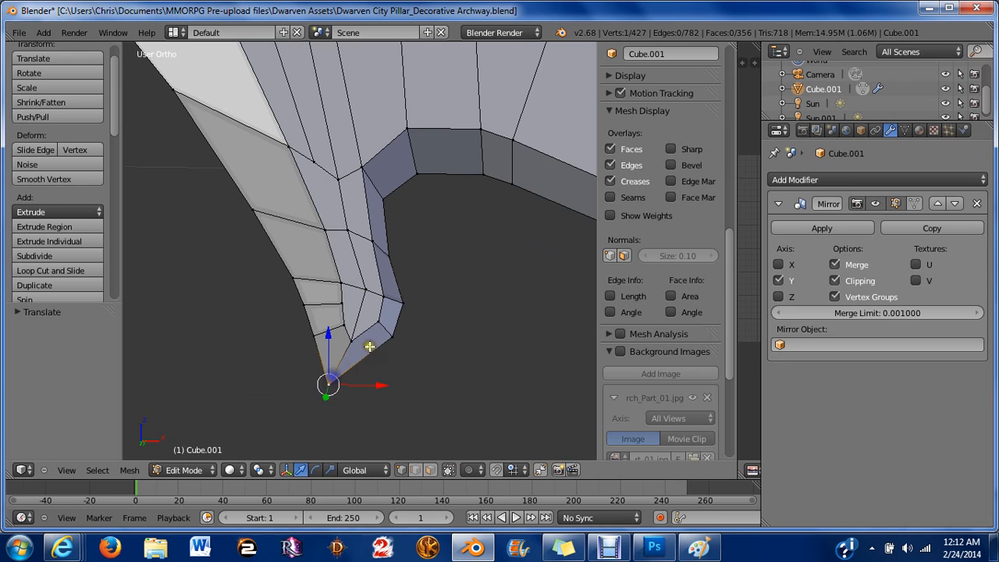
pyautogui.rightClick(326, 341)
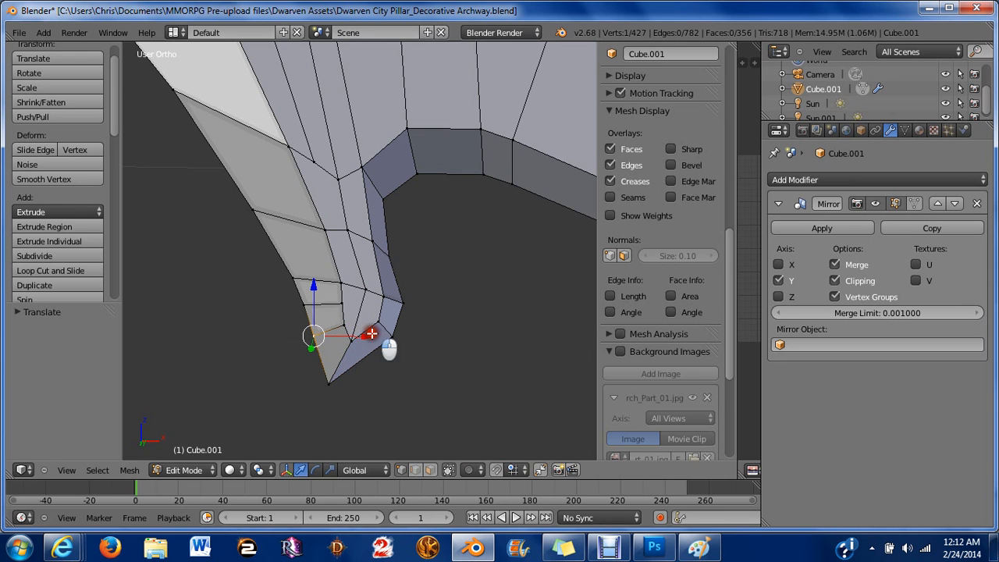
pyautogui.press('g')
pyautogui.press('x')
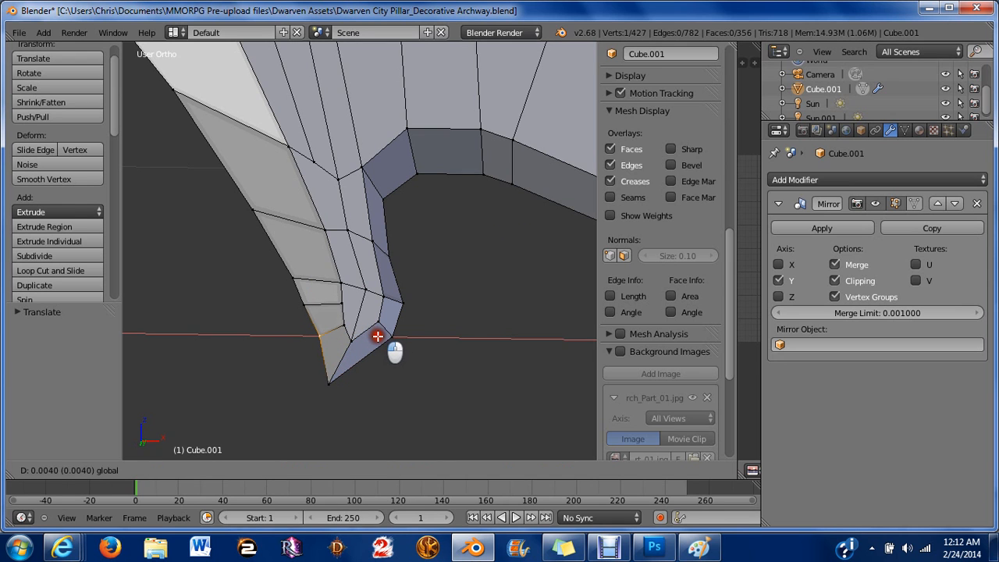
pyautogui.moveTo(378, 336); pyautogui.dragTo(356, 279)
# Select vertices along the horn's outer edge near the tip and move them inward.
pyautogui.rightClick(319, 305)
pyautogui.rightClick(302, 279)
pyautogui.moveTo(374, 256); pyautogui.dragTo(345, 260, button='middle')
pyautogui.moveTo(295, 298); pyautogui.dragTo(338, 254, button='middle')
pyautogui.scroll(3, 338, 254)
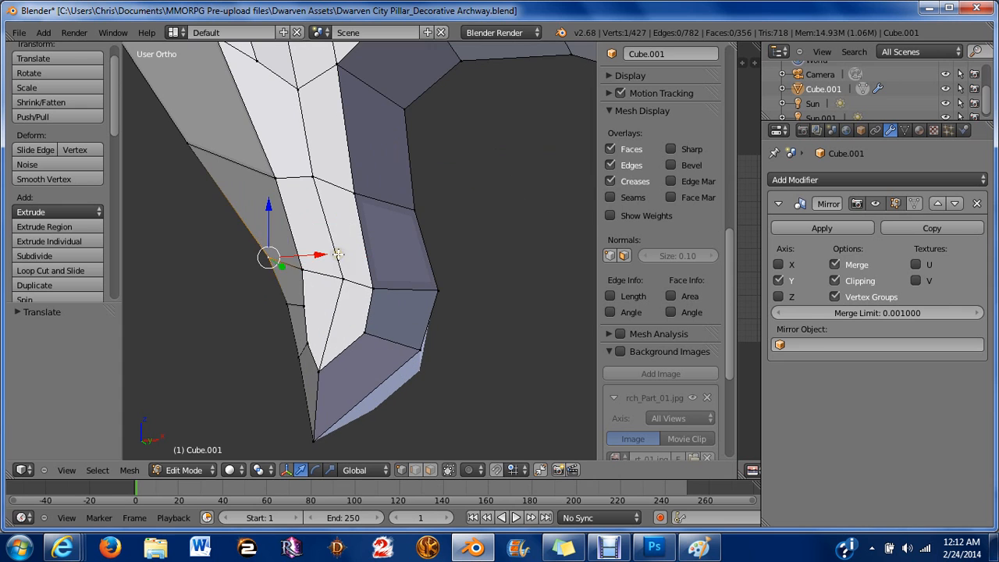
# Switch to face selection and dissolve two adjacent faces near the horn's lower tip into one.
pyautogui.hotkey('ctrl', 'Tab')
pyautogui.click(319, 283)
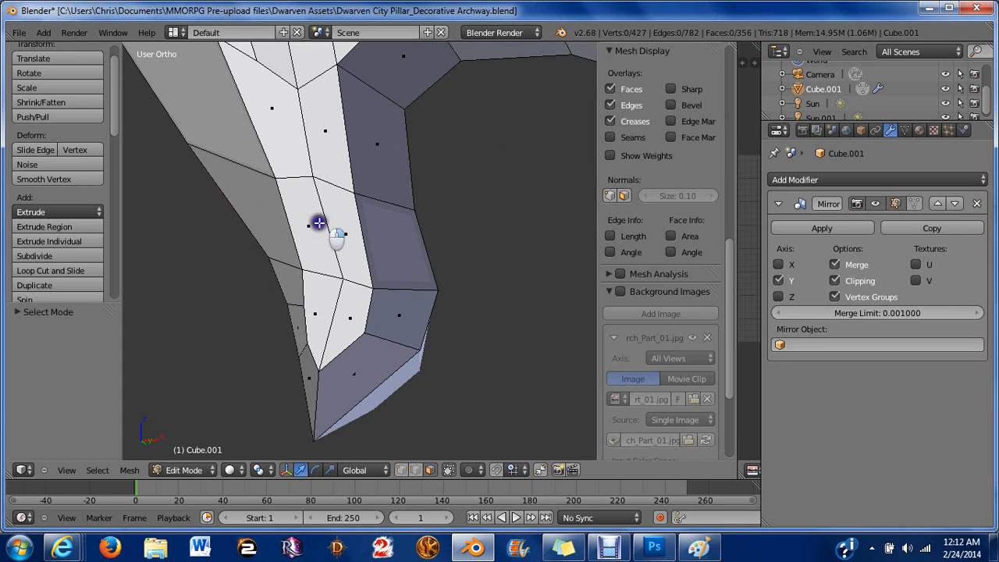
pyautogui.rightClick(334, 225)
pyautogui.scroll(-3, 316, 185)
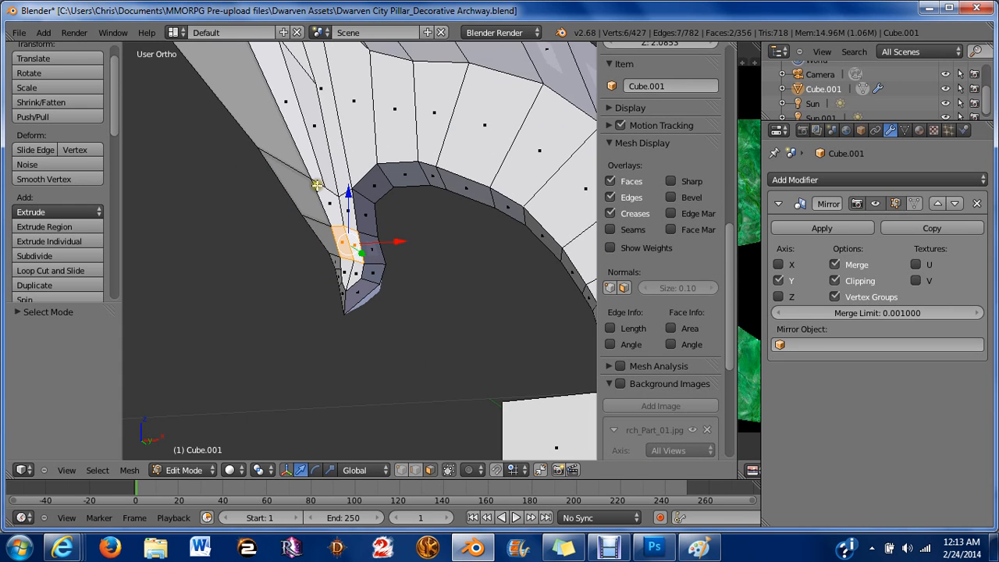
pyautogui.moveTo(316, 185); pyautogui.dragTo(311, 215, button='middle')
pyautogui.scroll(2, 336, 268)
pyautogui.press('x')
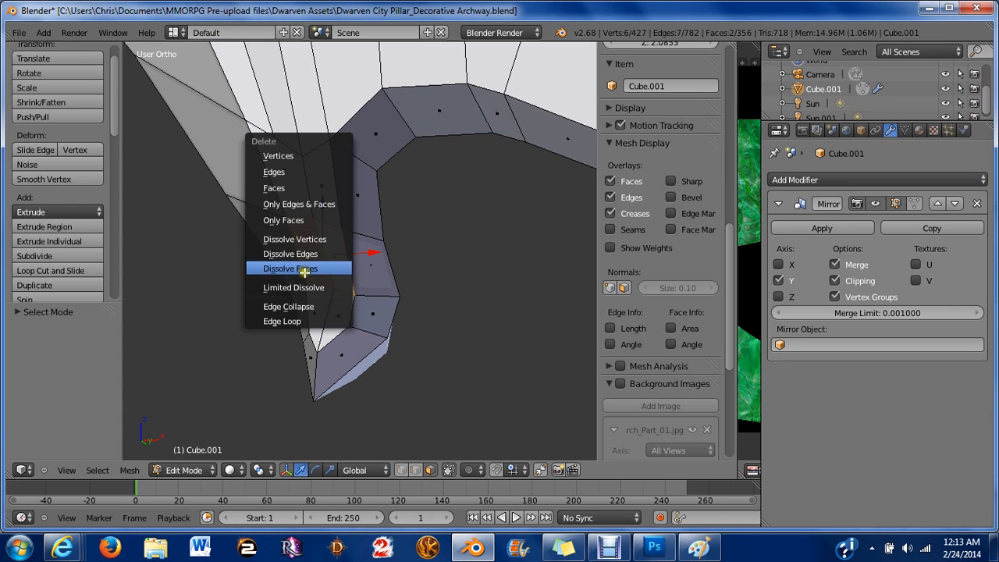
pyautogui.click(304, 268)
pyautogui.scroll(2, 303, 271)
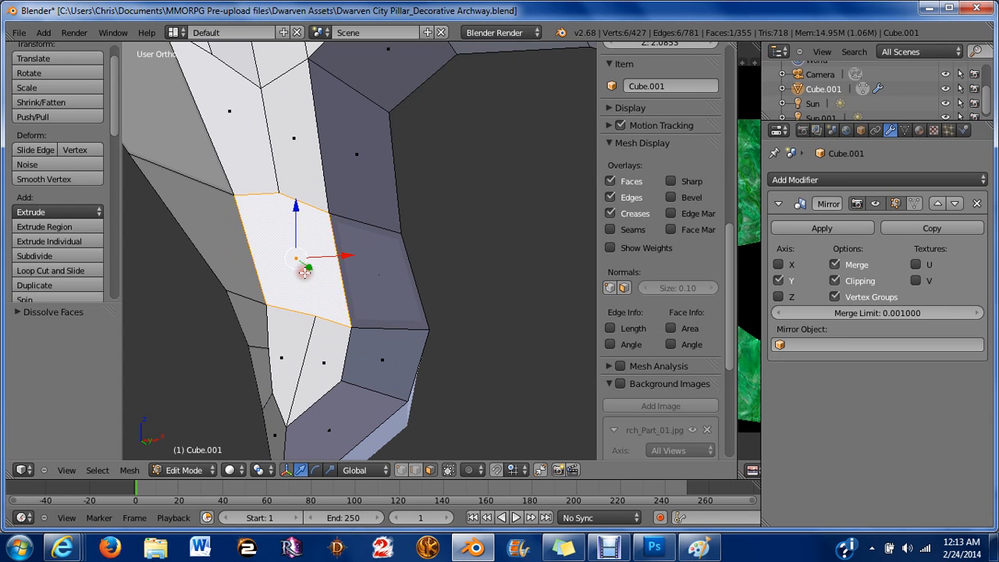
# Switch to vertex selection and reposition two vertices beside the merged face to tidy its edges.
pyautogui.hotkey('ctrl', 'Tab')
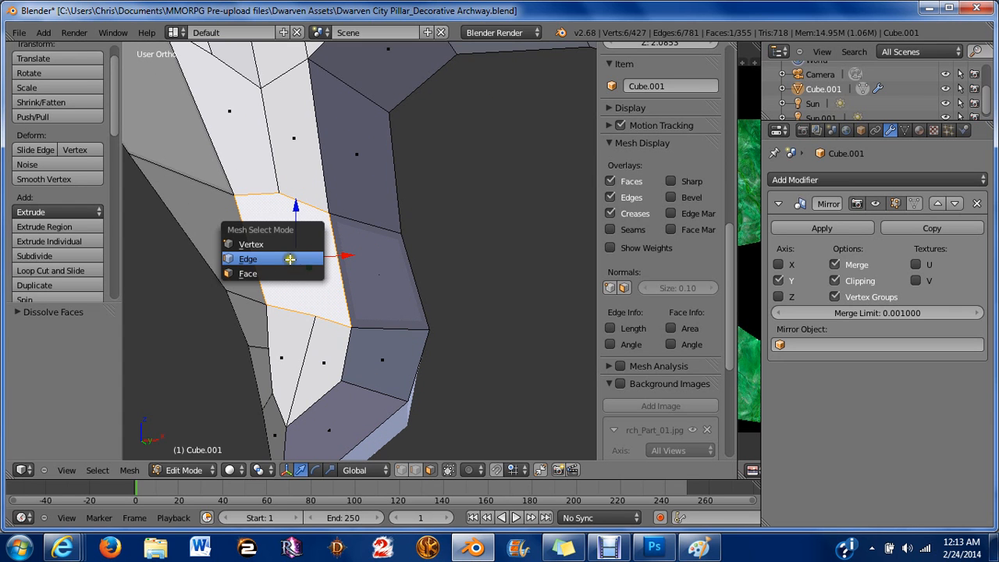
pyautogui.click(289, 259)
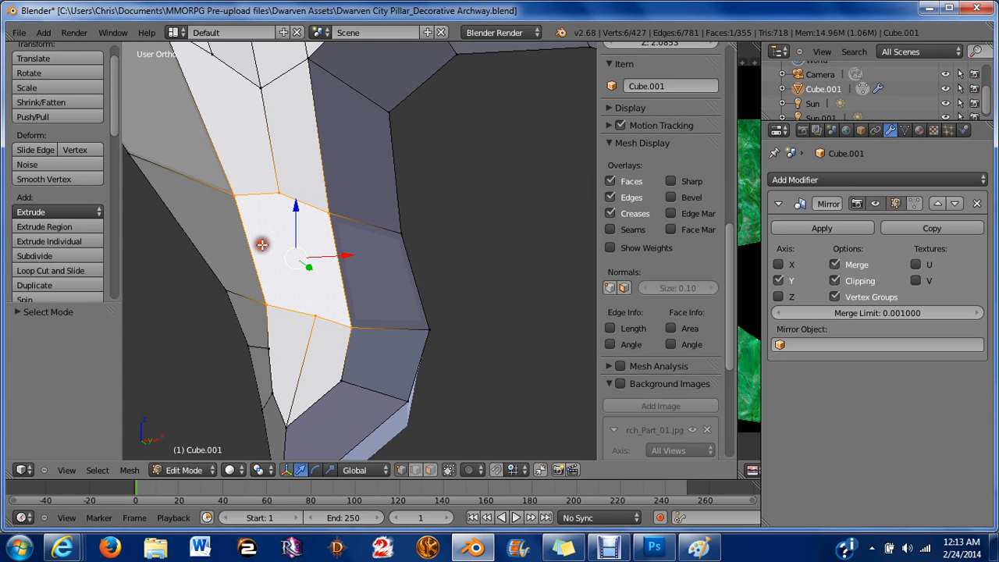
pyautogui.press('a')
pyautogui.scroll(-4, 279, 248)
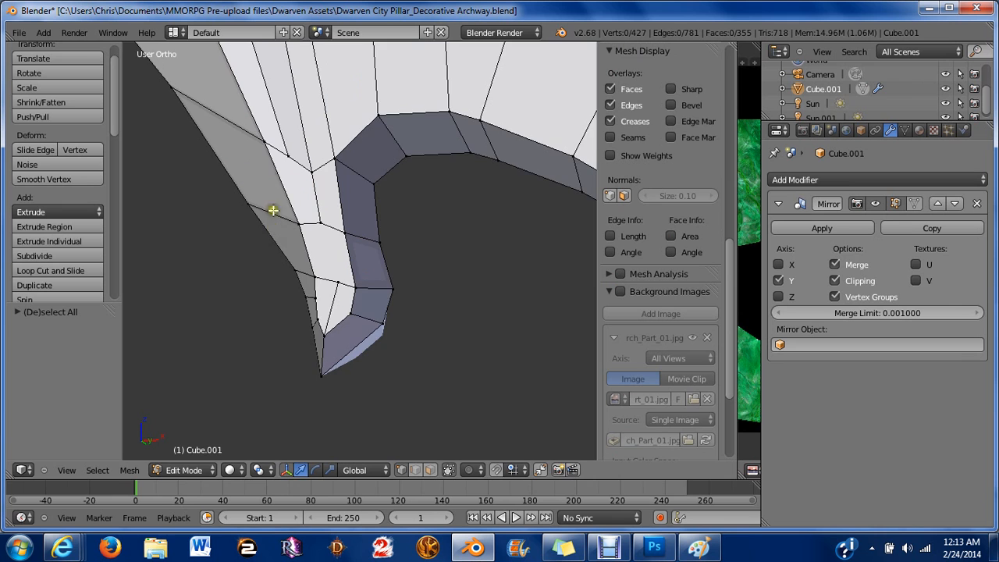
pyautogui.keyDown('shift'); pyautogui.moveTo(275, 161); pyautogui.dragTo(296, 263, button='middle'); pyautogui.keyUp('shift')
pyautogui.scroll(4, 298, 264)
pyautogui.rightClick(309, 285)
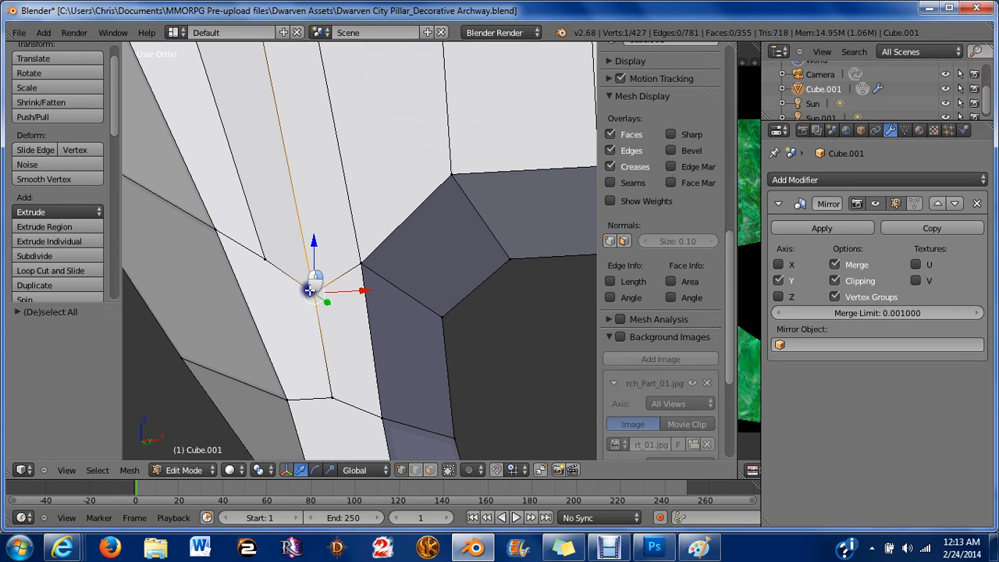
pyautogui.moveTo(314, 245); pyautogui.dragTo(251, 195)
pyautogui.rightClick(275, 252)
pyautogui.scroll(-6, 252, 195)
pyautogui.moveTo(262, 188); pyautogui.dragTo(316, 212, button='middle')
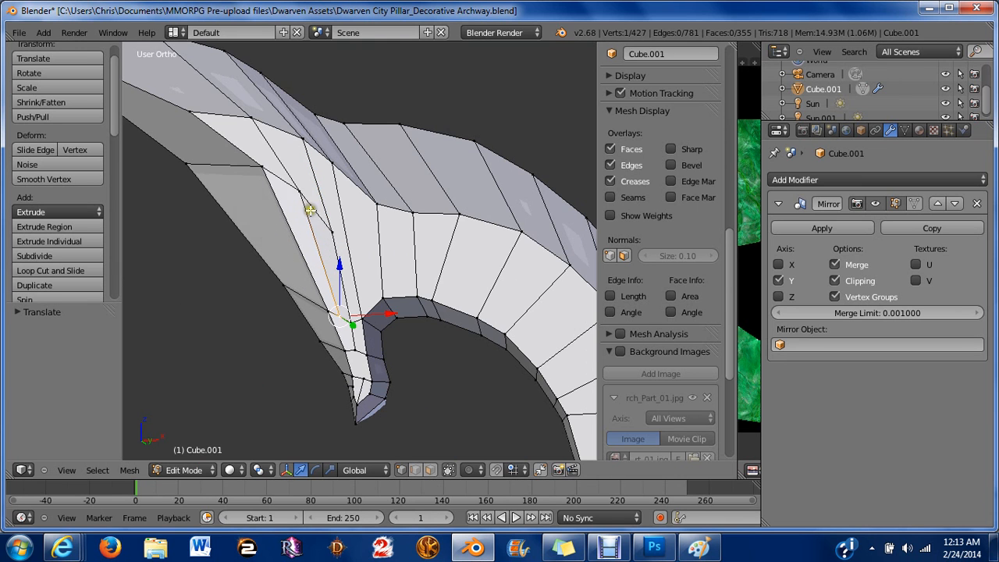
# Switch to face selection and dissolve two more adjacent faces along the horn's outer side.
pyautogui.hotkey('ctrl', 'Tab')
pyautogui.click(317, 230)
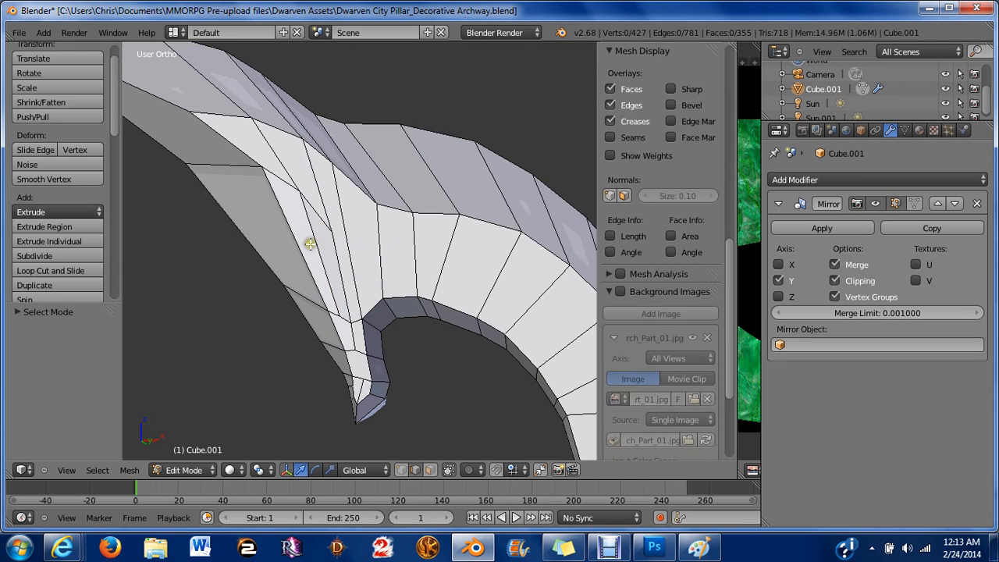
pyautogui.rightClick(310, 244)
pyautogui.press('a')
pyautogui.hotkey('ctrl', 'Tab')
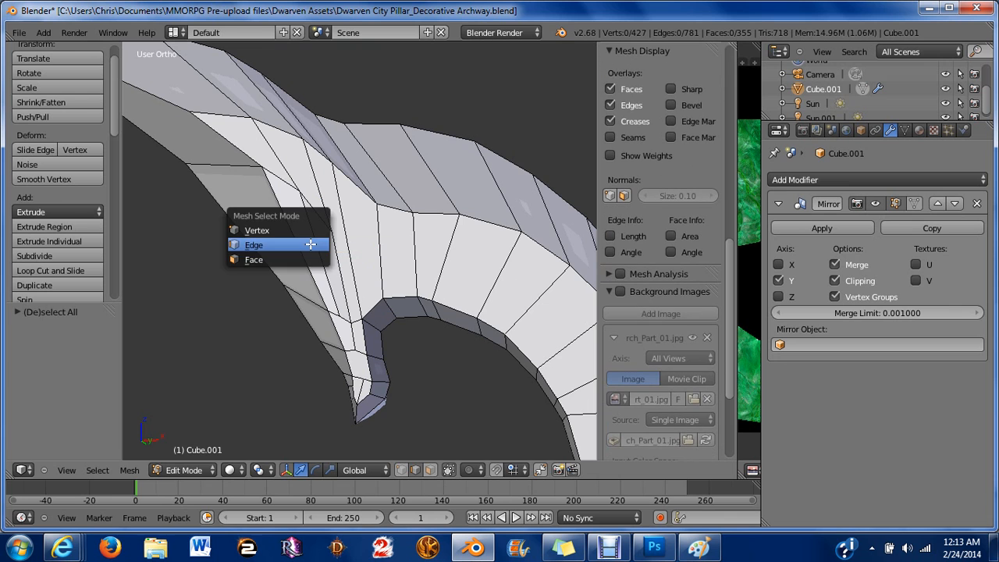
pyautogui.click(312, 260)
pyautogui.rightClick(331, 268)
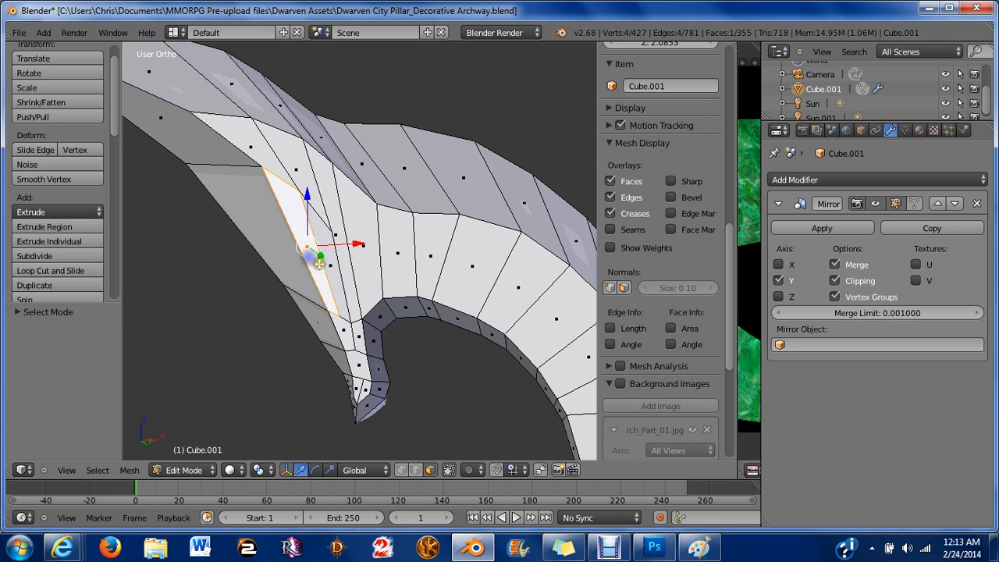
pyautogui.keyDown('shift'); pyautogui.rightClick(334, 268); pyautogui.keyUp('shift')
pyautogui.press('x')
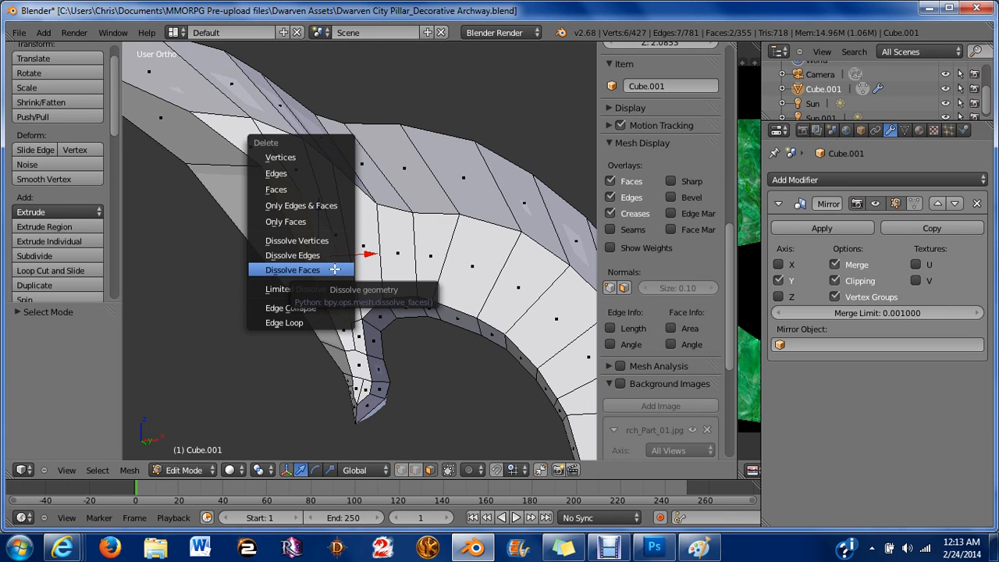
pyautogui.click(334, 268)
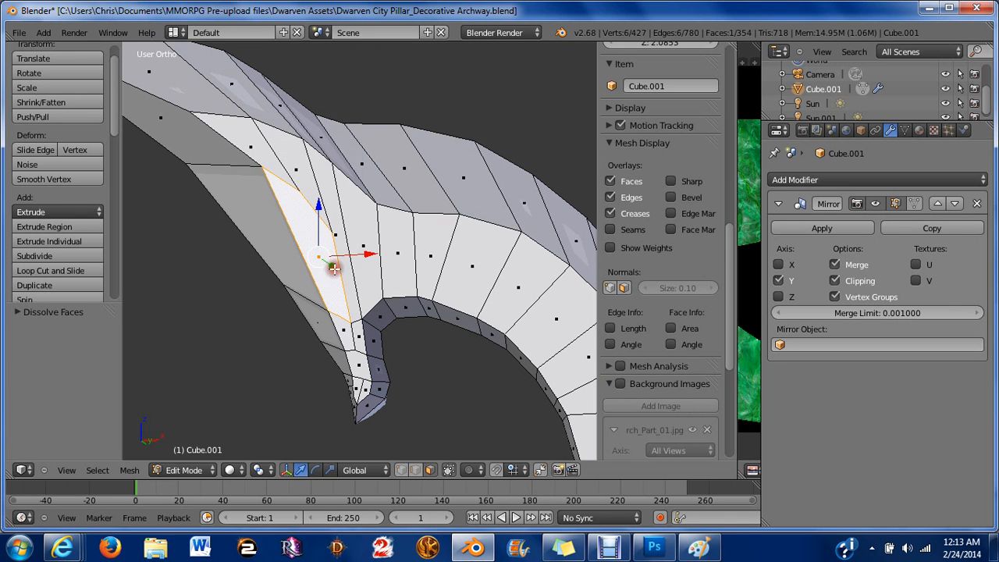
pyautogui.scroll(3, 334, 268)
pyautogui.press('a')
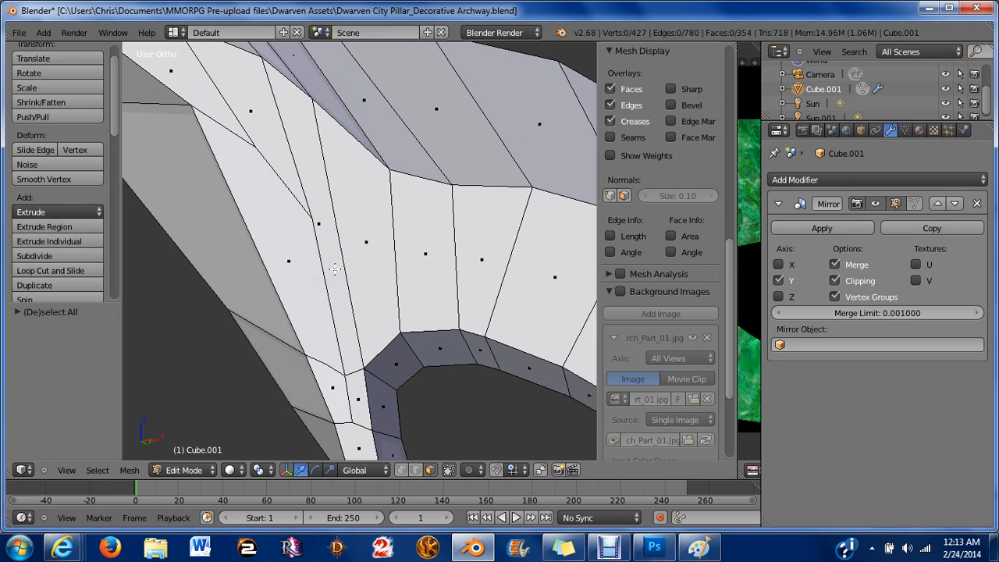
# Switch to vertex selection and dissolve a leftover vertex near the horn's inner curve.
pyautogui.hotkey('ctrl', 'Tab')
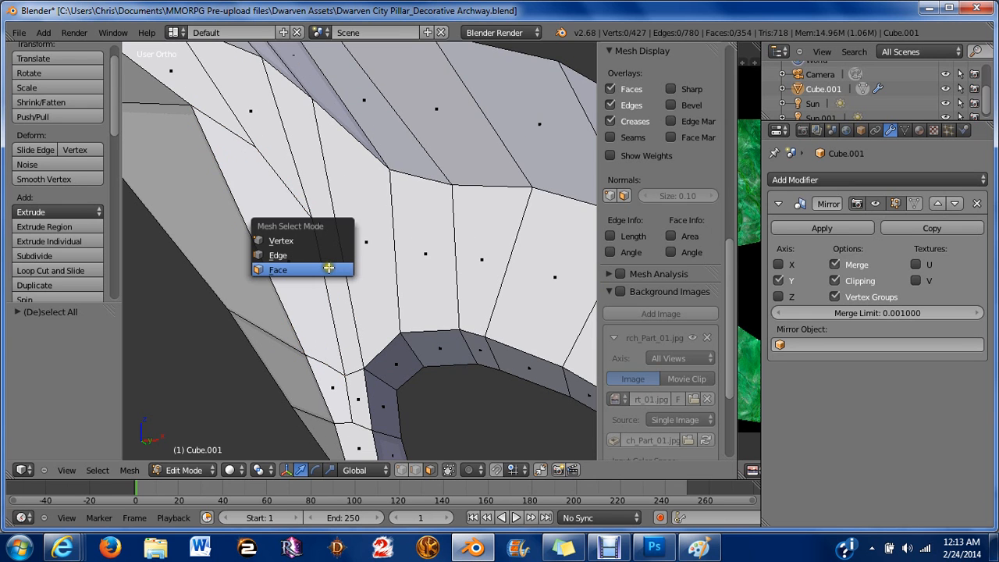
pyautogui.click(269, 235)
pyautogui.rightClick(318, 365)
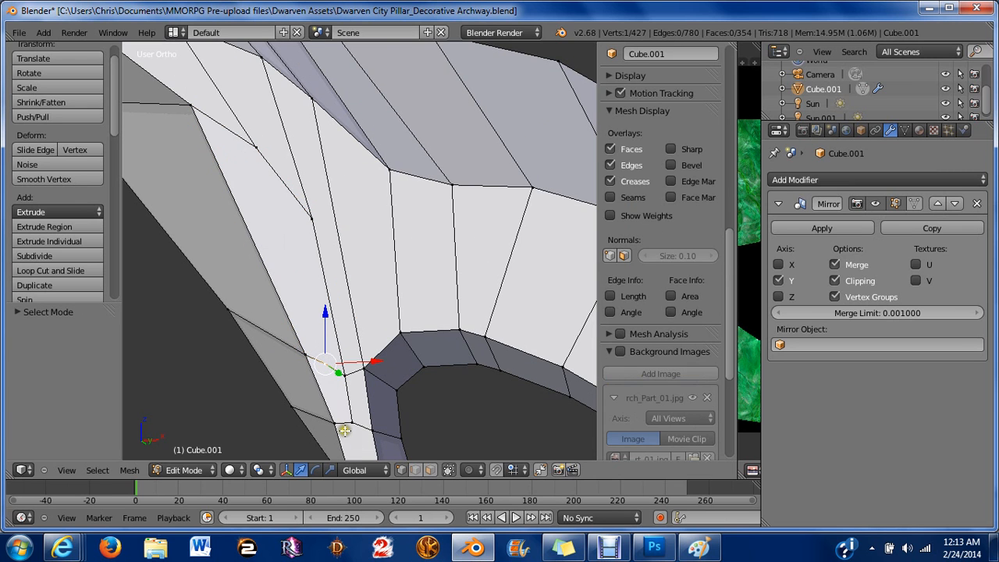
pyautogui.press('x')
pyautogui.click(309, 402)
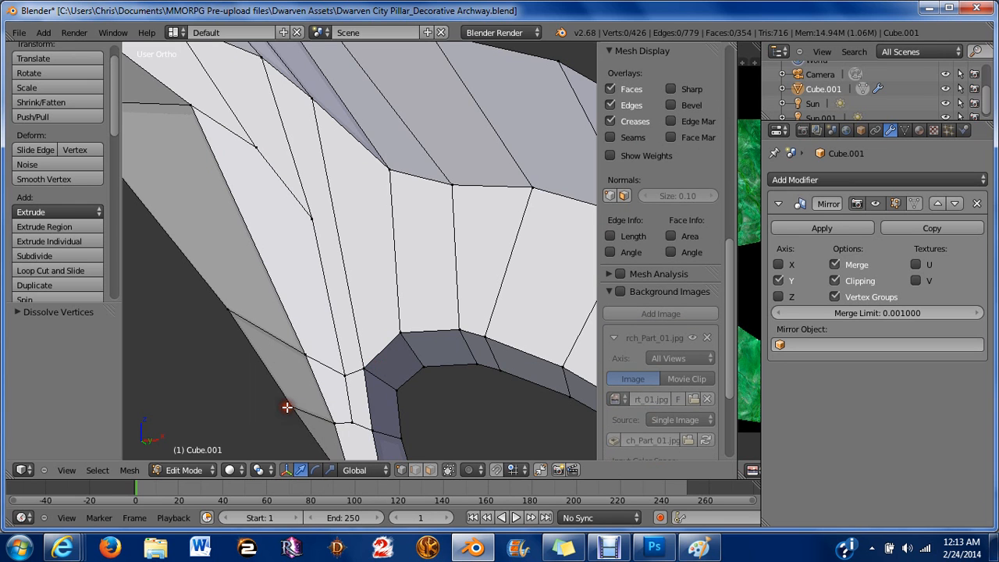
# Move a vertex at the horn junction to smooth the edge flow, then deselect everything.
pyautogui.moveTo(285, 404); pyautogui.dragTo(299, 264, button='middle')
pyautogui.rightClick(287, 282)
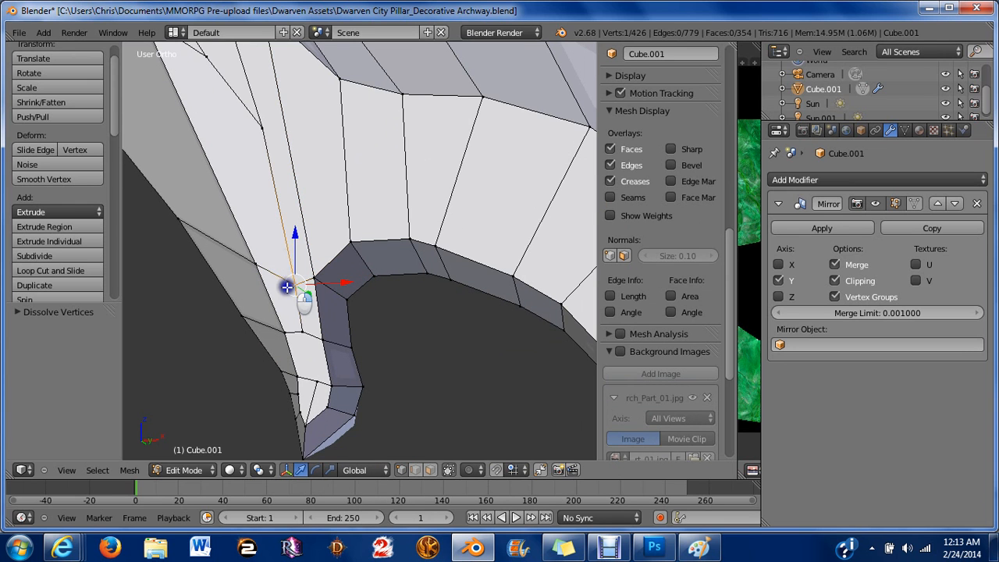
pyautogui.moveTo(296, 245); pyautogui.dragTo(250, 224)
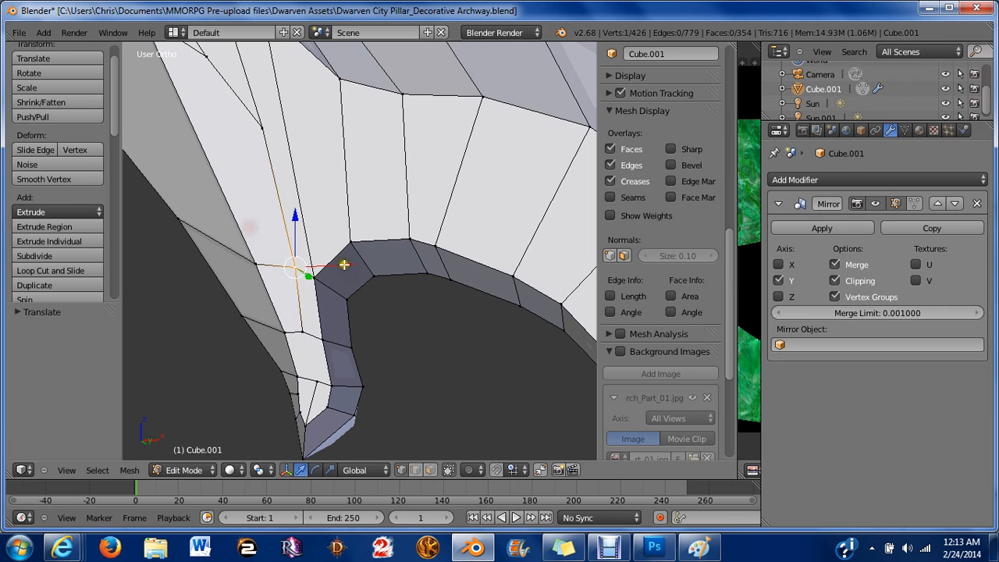
pyautogui.moveTo(345, 265); pyautogui.dragTo(334, 258)
pyautogui.moveTo(335, 258); pyautogui.dragTo(381, 310, button='middle')
pyautogui.press('a')
# Inspect the pillar in front orthographic view, zooming in on the large horn's tip, and re-enter edit mode.
pyautogui.scroll(-6, 312, 232)
pyautogui.press('Tab')
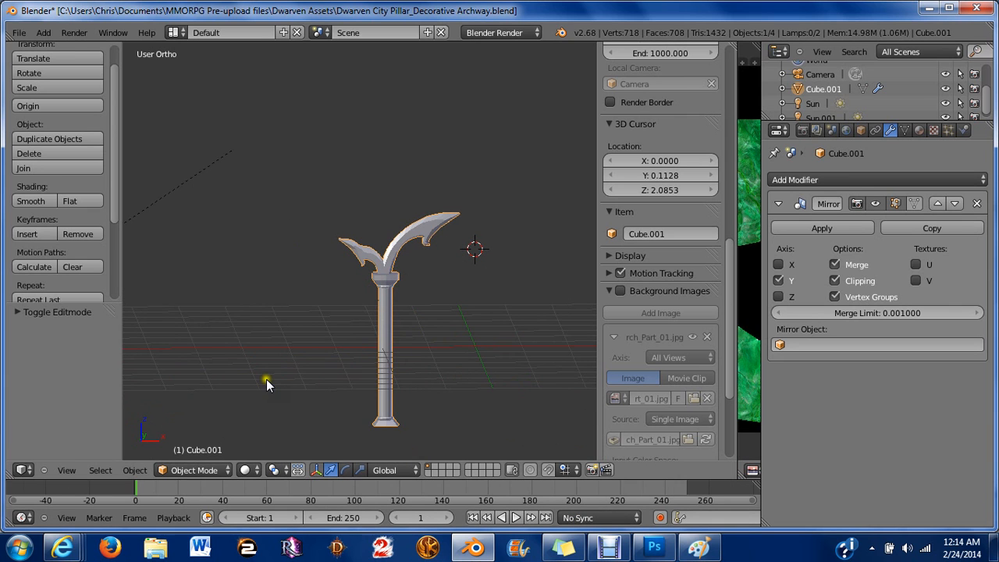
pyautogui.press('KP_1')
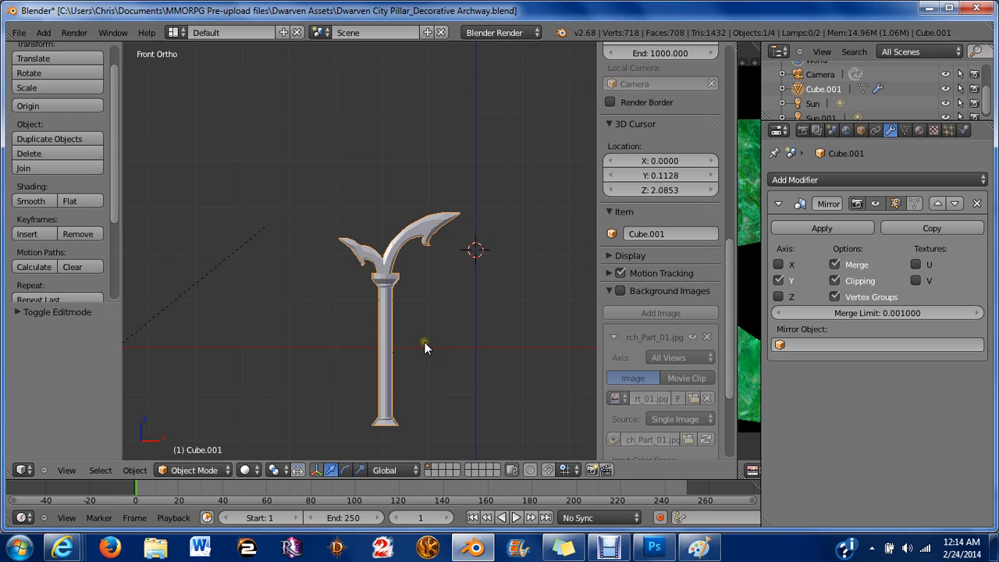
pyautogui.keyDown('shift'); pyautogui.moveTo(424, 342); pyautogui.dragTo(344, 222, button='middle'); pyautogui.keyUp('shift')
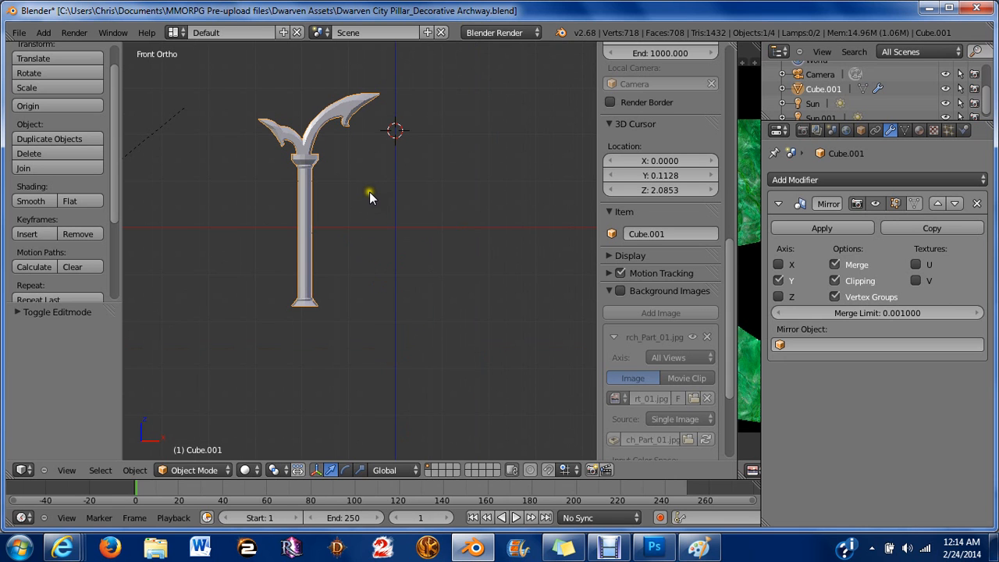
pyautogui.scroll(4, 338, 162)
pyautogui.keyDown('shift'); pyautogui.moveTo(338, 162); pyautogui.dragTo(382, 395, button='middle'); pyautogui.keyUp('shift')
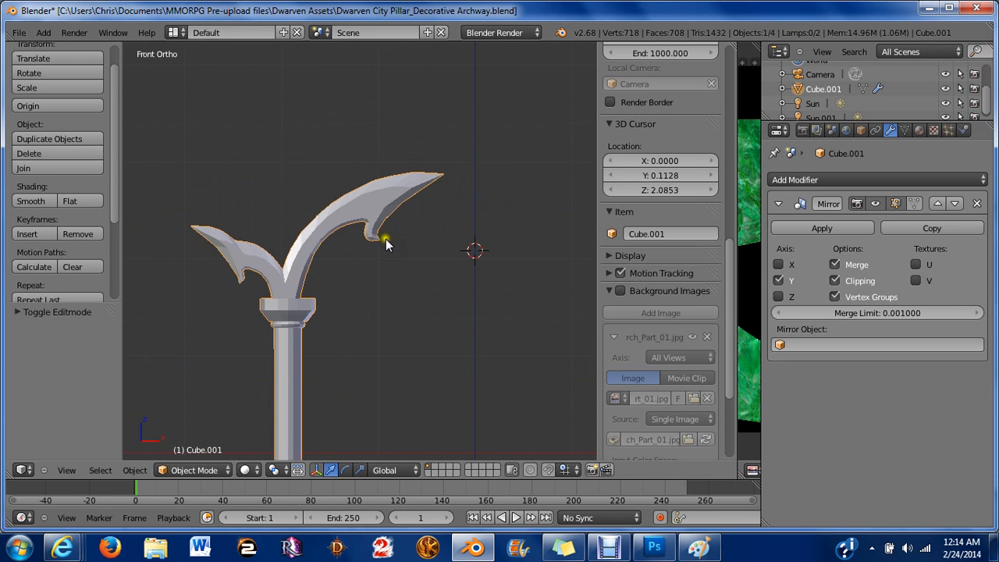
pyautogui.scroll(4, 363, 246)
pyautogui.scroll(3, 364, 289)
pyautogui.press('Tab')
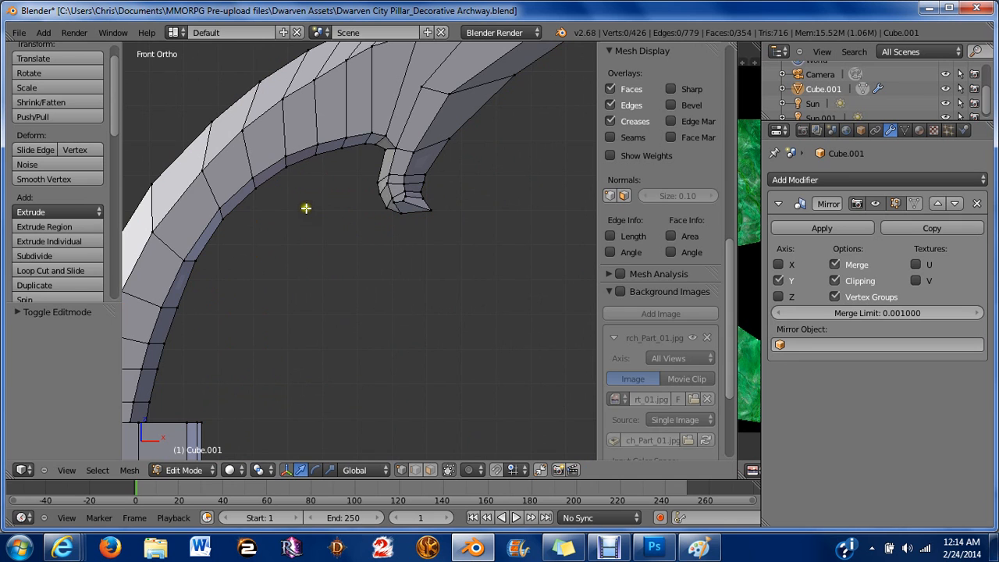
# Select three vertices along the large horn's inner edge and move them slightly sideways.
pyautogui.rightClick(223, 220)
pyautogui.keyDown('shift'); pyautogui.rightClick(259, 188); pyautogui.keyUp('shift')
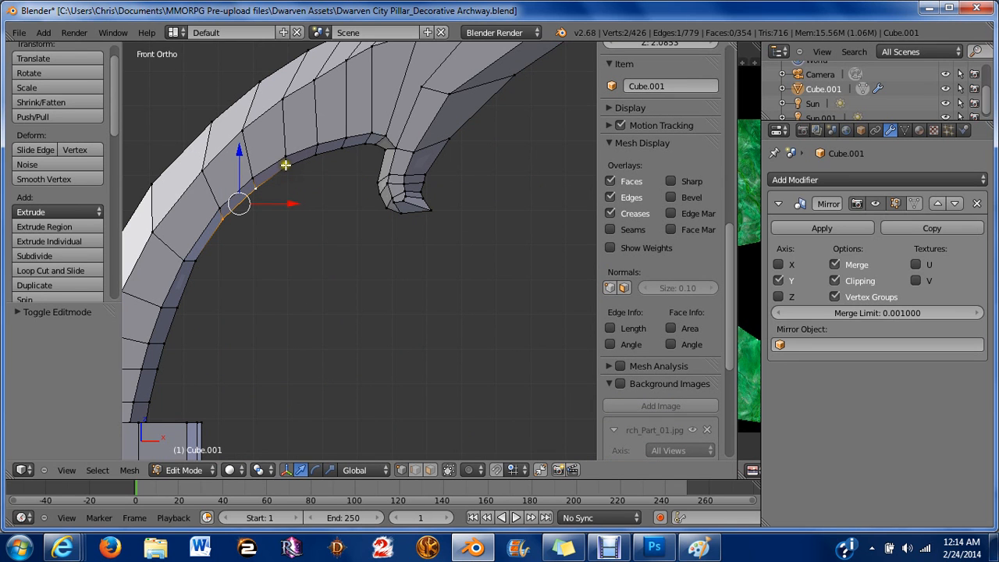
pyautogui.keyDown('shift'); pyautogui.rightClick(285, 166); pyautogui.keyUp('shift')
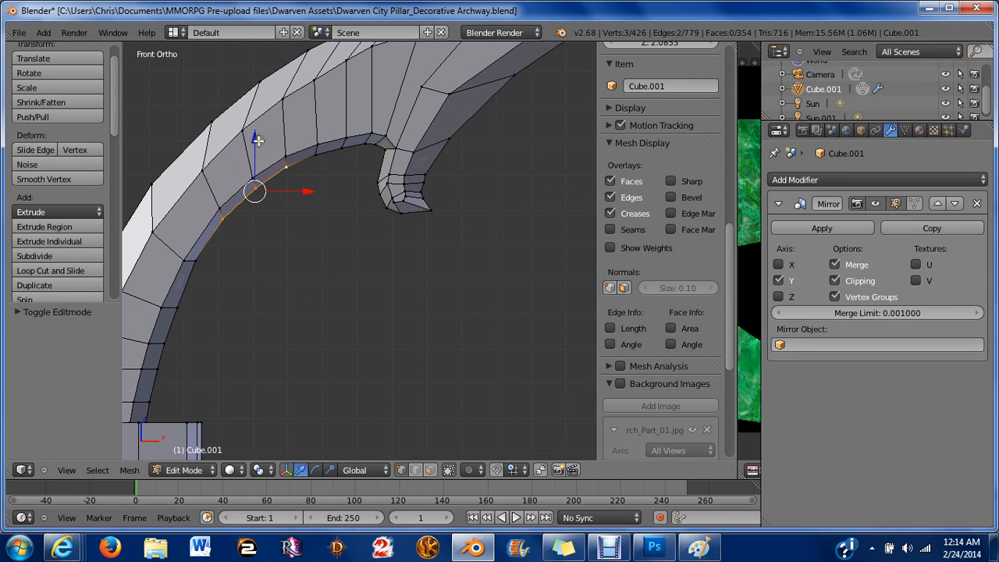
pyautogui.moveTo(258, 148); pyautogui.dragTo(280, 146)
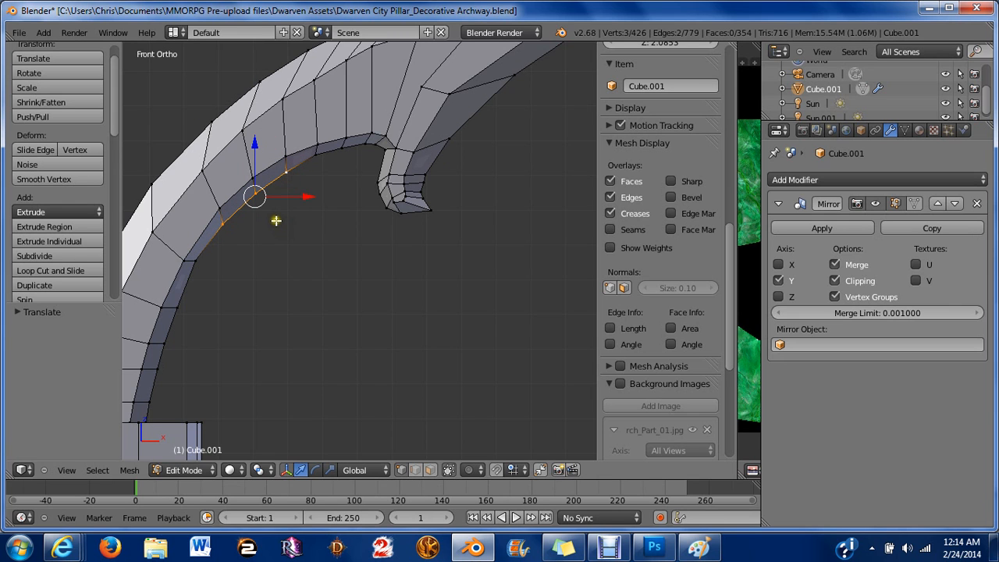
# Adjust two vertices on the large horn's inner edge individually to smooth the curve.
pyautogui.rightClick(255, 192)
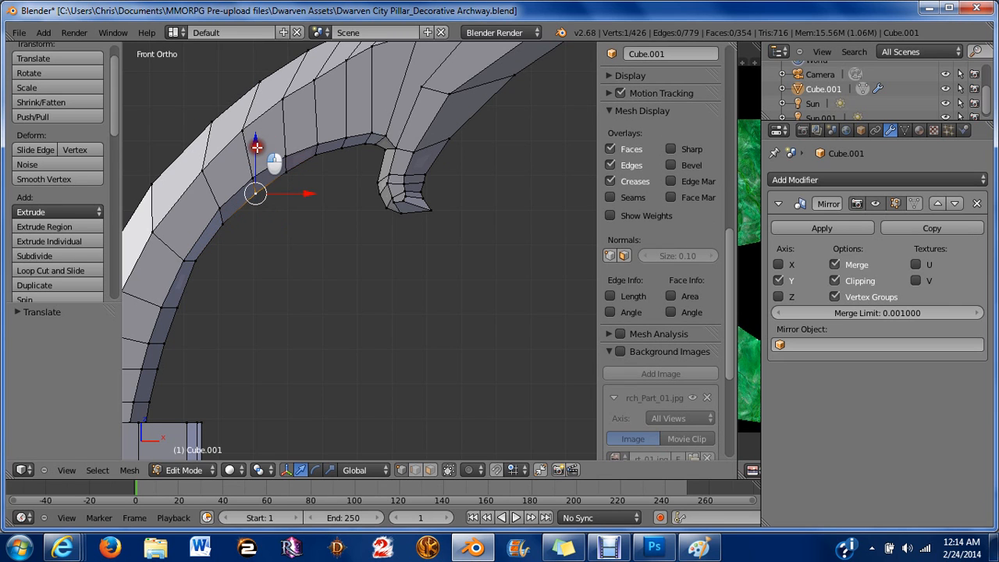
pyautogui.moveTo(257, 147); pyautogui.dragTo(251, 145)
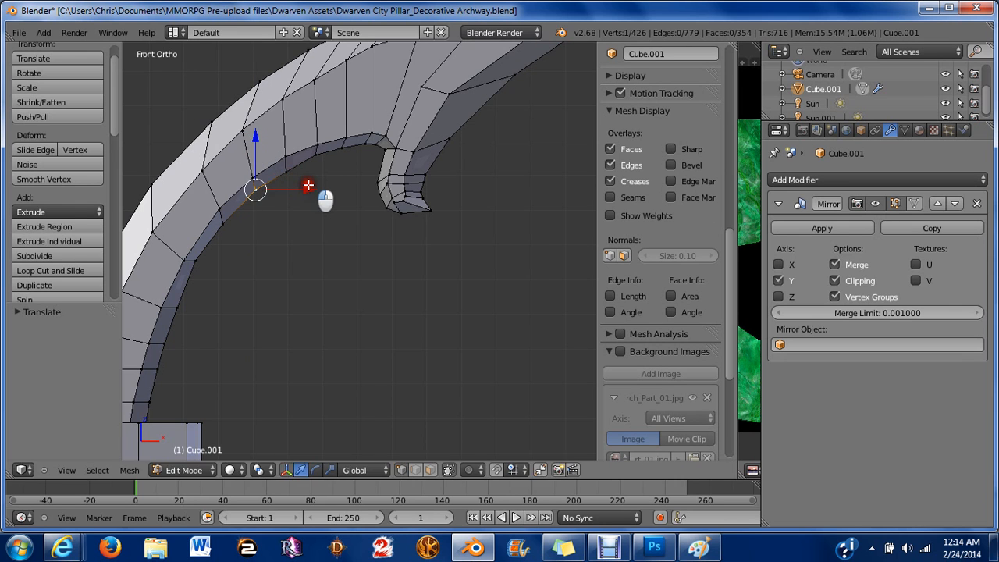
pyautogui.moveTo(310, 187); pyautogui.dragTo(286, 172)
pyautogui.rightClick(285, 172)
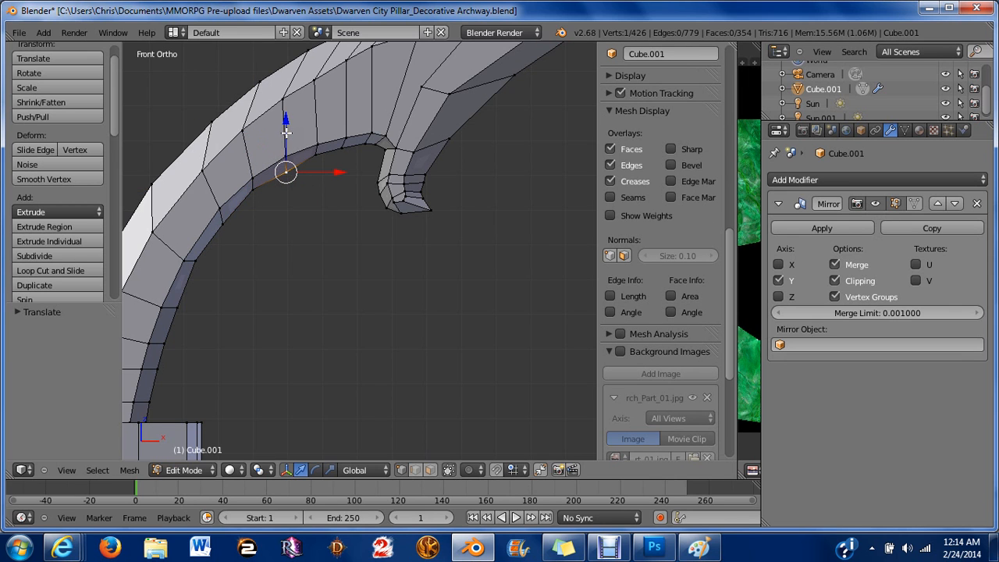
pyautogui.click(286, 126)
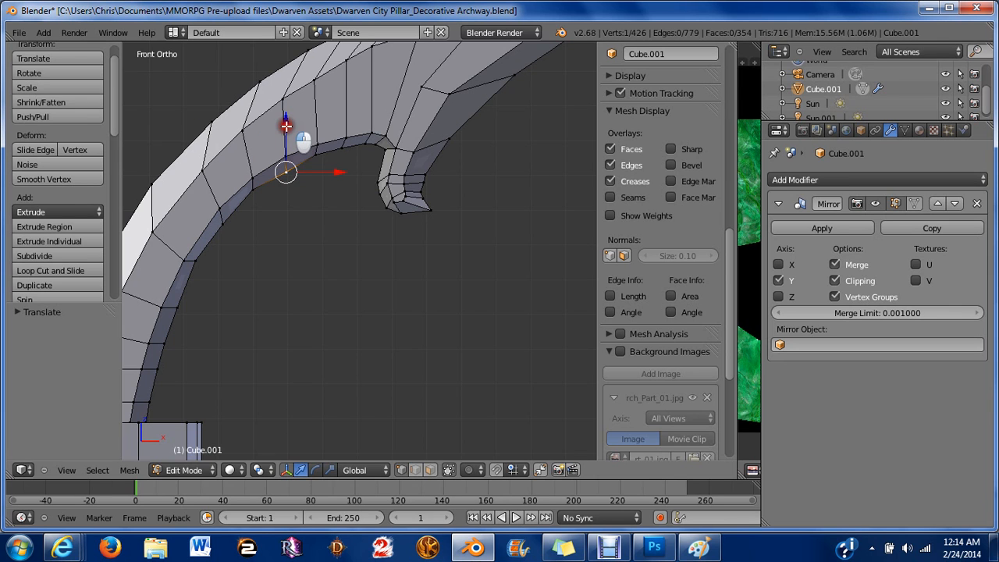
pyautogui.moveTo(286, 125)
pyautogui.mouseDown()
pyautogui.moveTo(285, 114)
pyautogui.moveTo(305, 120)
pyautogui.mouseUp()
# Widen the image editor beside the 3D view to show the UV layout.
pyautogui.press('a')
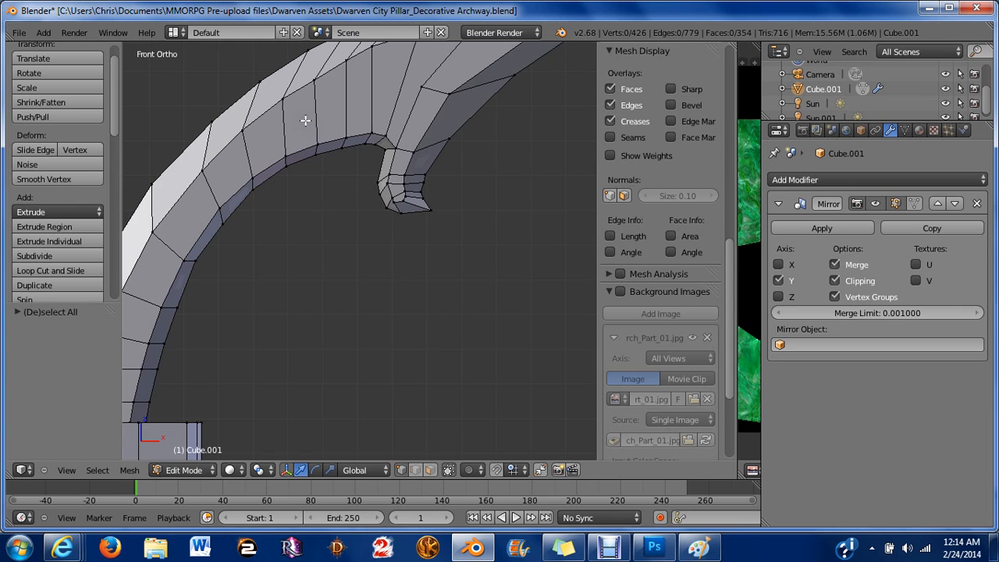
pyautogui.scroll(-5, 388, 179)
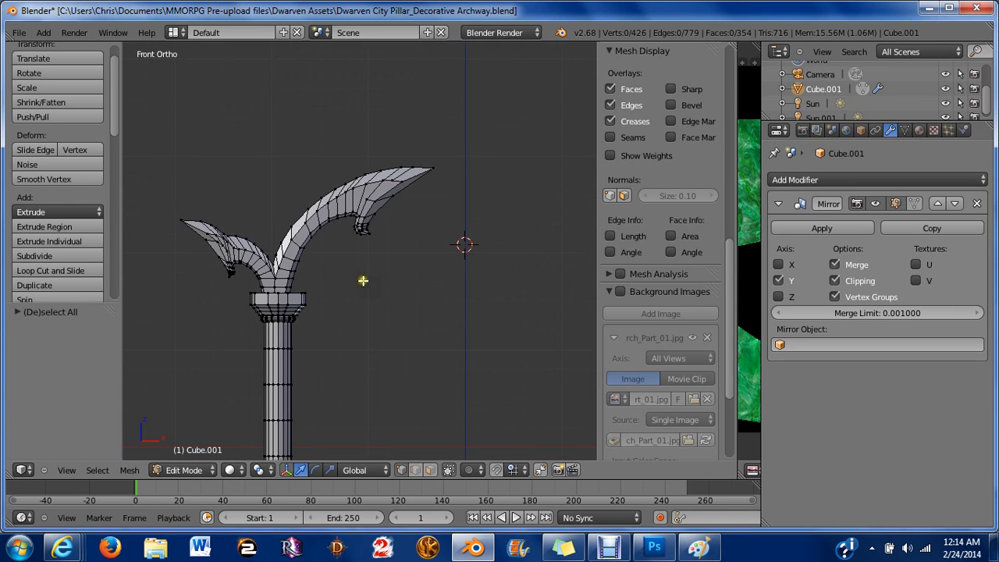
pyautogui.scroll(-1, 363, 280)
pyautogui.keyDown('shift'); pyautogui.moveTo(363, 280); pyautogui.dragTo(387, 127, button='middle'); pyautogui.keyUp('shift')
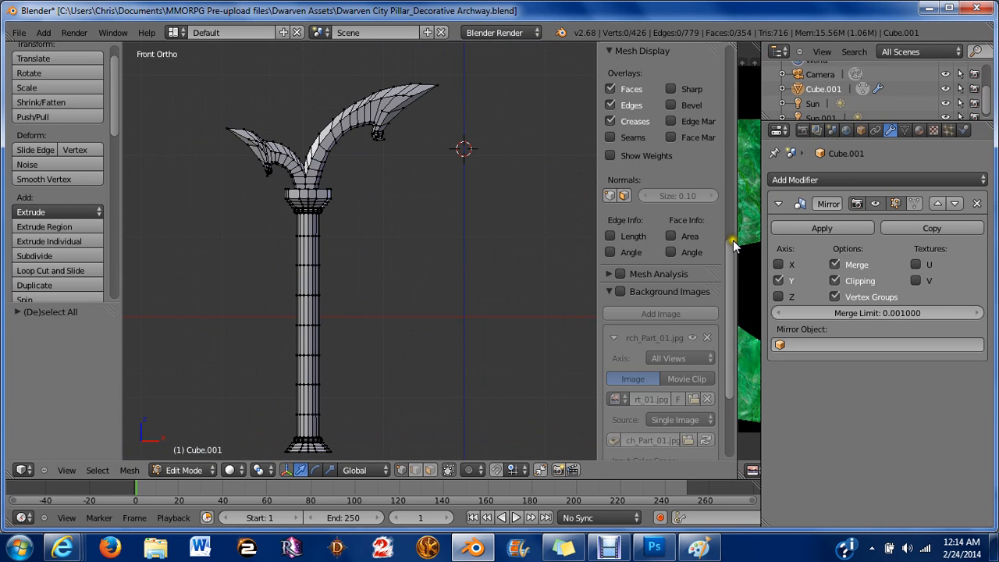
pyautogui.moveTo(737, 248); pyautogui.dragTo(568, 229)
# Select the entire pillar mesh and apply a standard UV unwrap to it.
pyautogui.press('a')
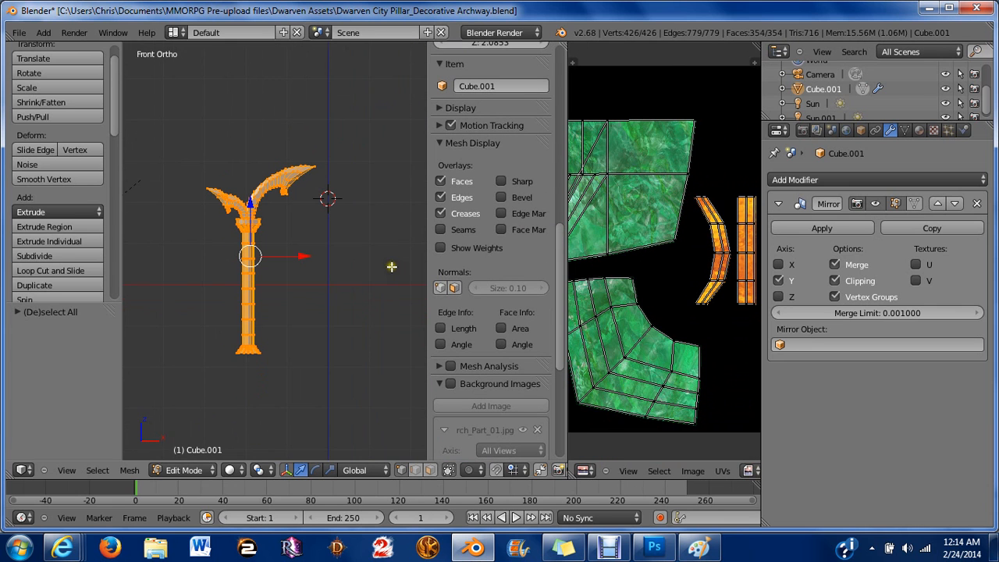
pyautogui.press('u')
pyautogui.click(391, 266)
pyautogui.scroll(-3, 582, 233)
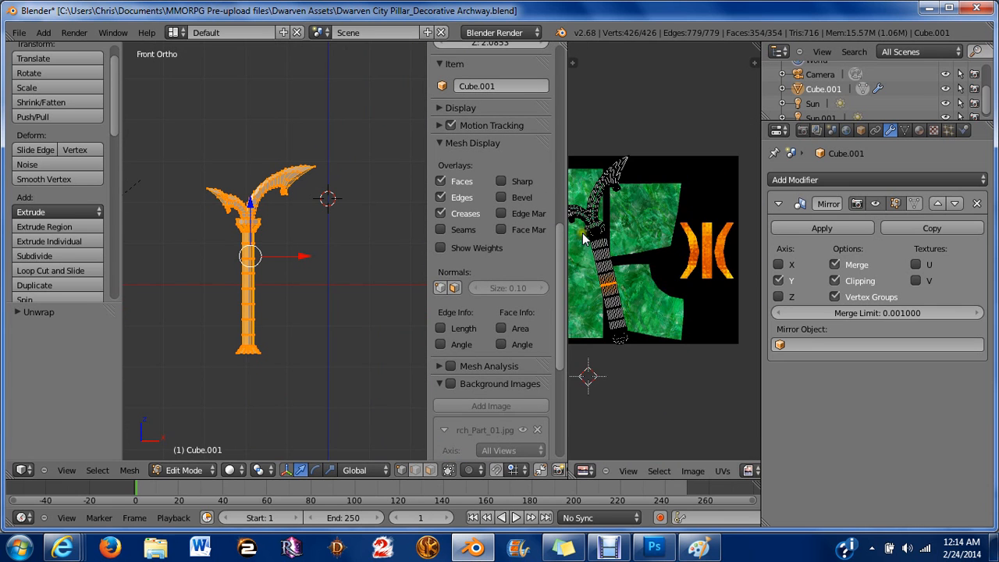
pyautogui.scroll(2, 582, 233)
pyautogui.moveTo(666, 260); pyautogui.dragTo(692, 267, button='middle')
pyautogui.press('u')
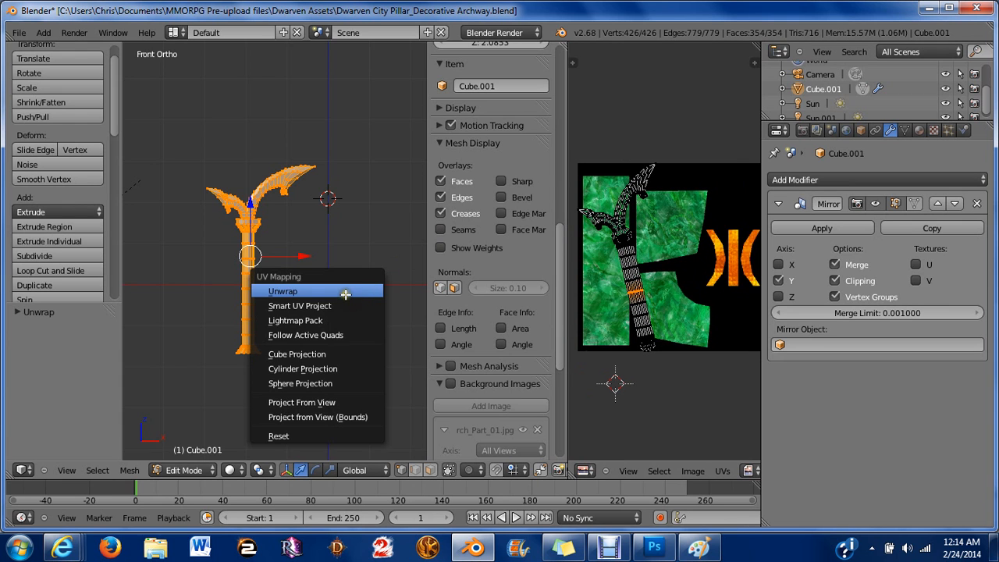
pyautogui.click(325, 306)
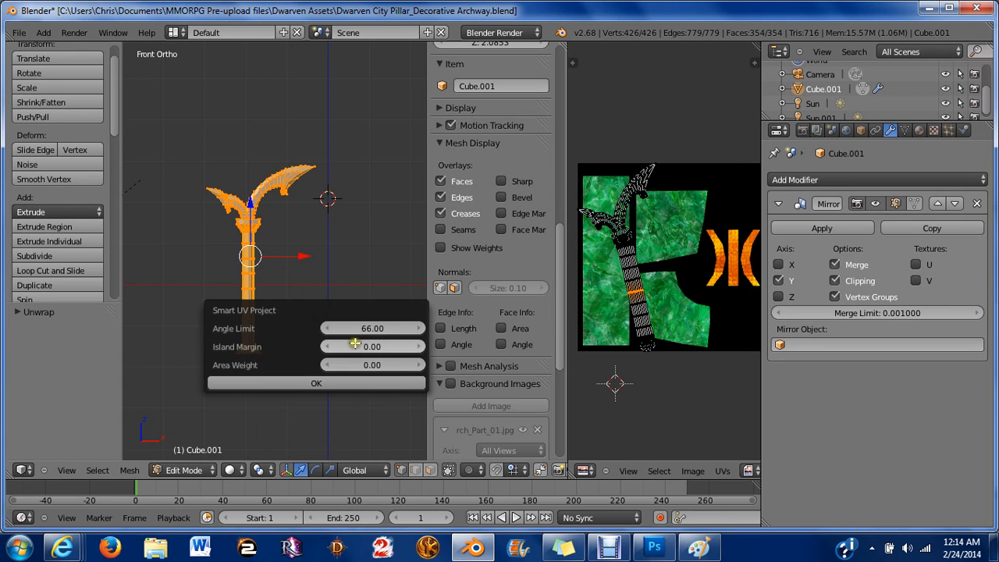
pyautogui.click(370, 394)
# Re-unwrap the mesh with Smart UV Project, setting the island margin to 0.15.
pyautogui.press('u')
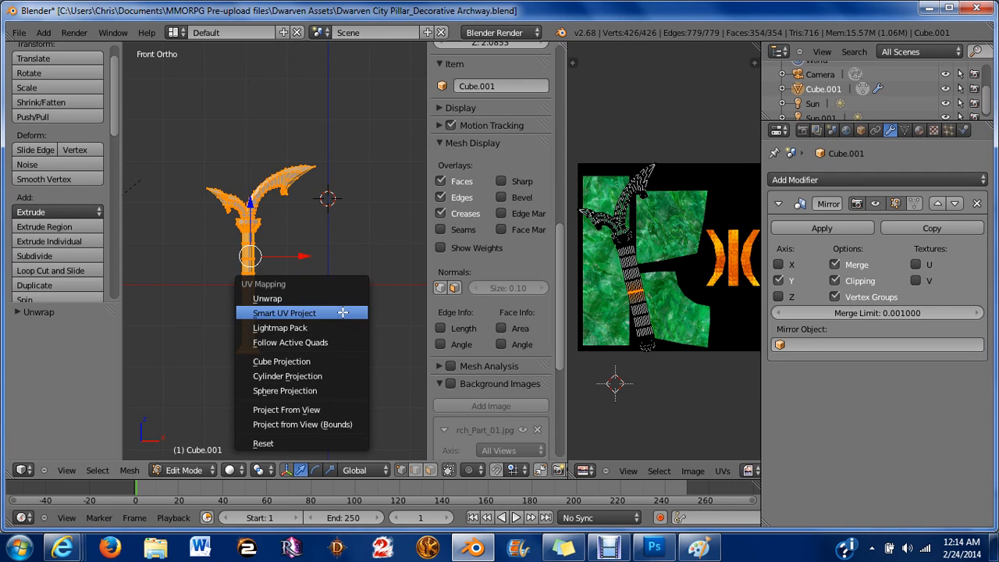
pyautogui.click(326, 310)
pyautogui.click(382, 354)
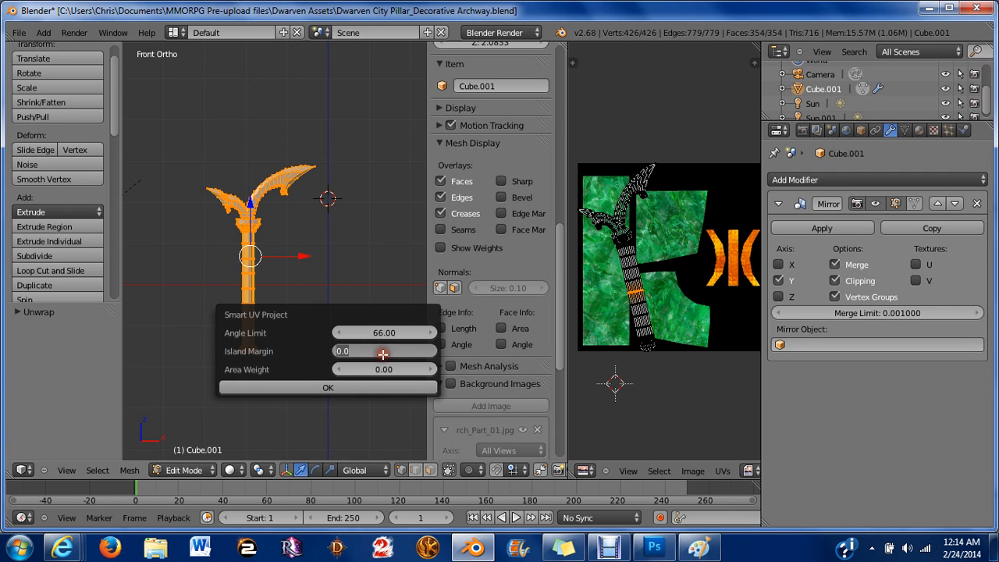
pyautogui.press('Return')
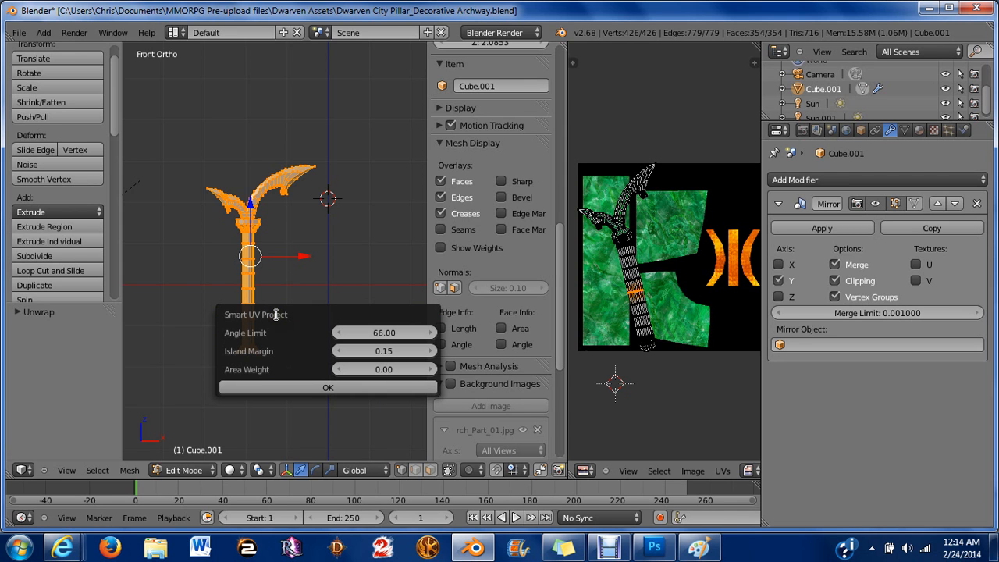
pyautogui.click(292, 391)
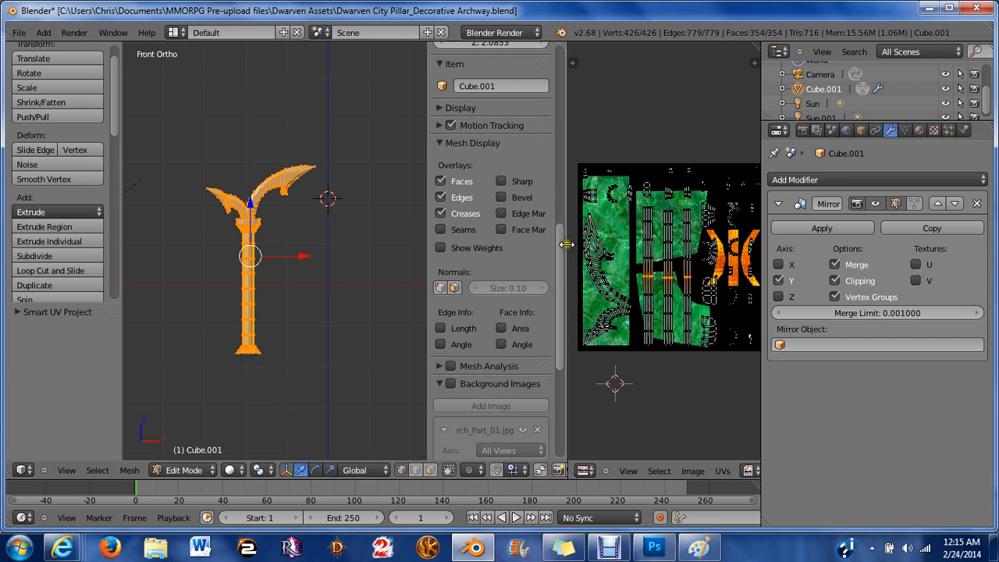
# Widen the image editor over the 3D view and enlarge the UV layout for inspection.
pyautogui.moveTo(568, 242); pyautogui.dragTo(221, 225)
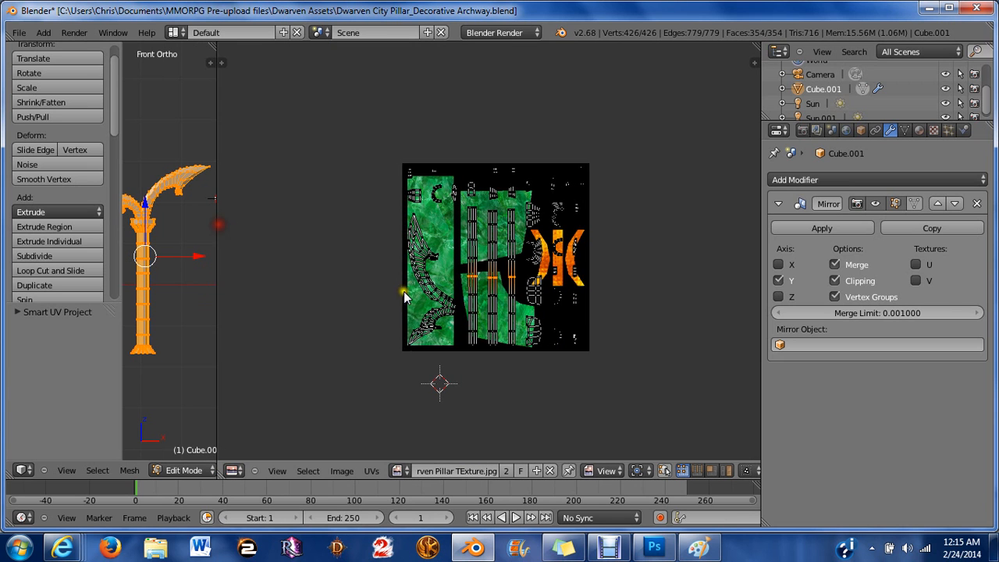
pyautogui.scroll(3, 414, 281)
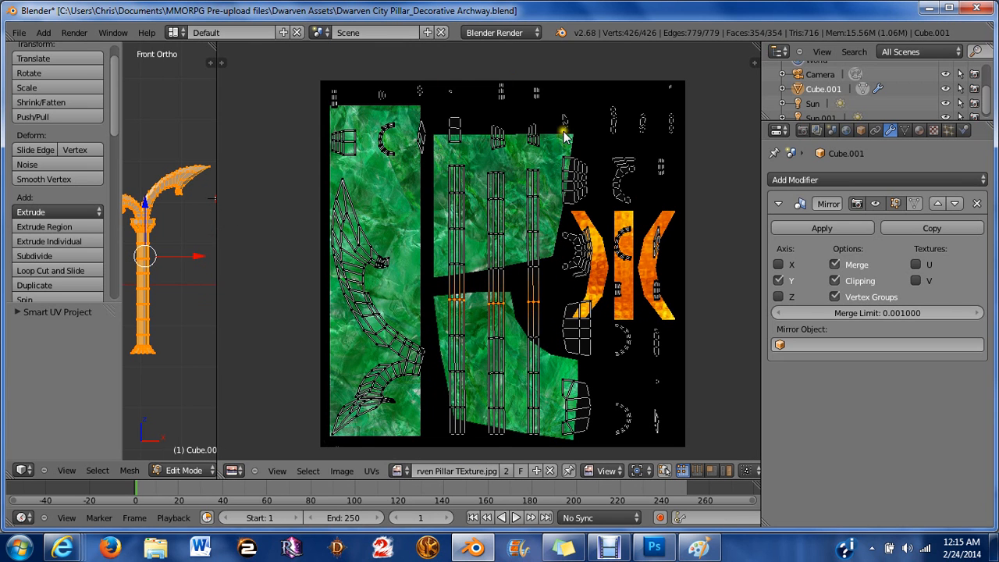